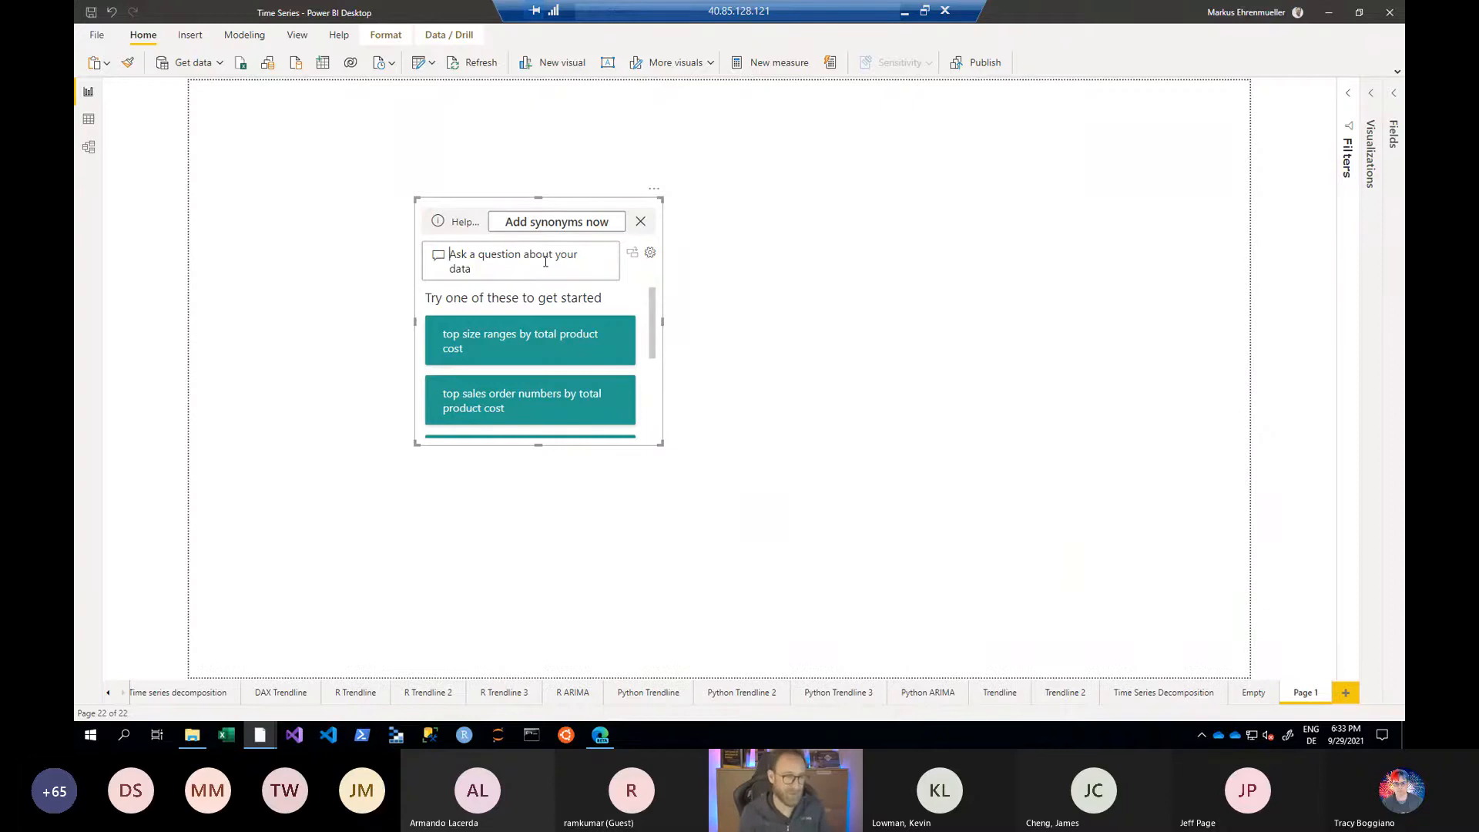
- Ask the Q&A visual for "sales amount by date"
text(sales amount)
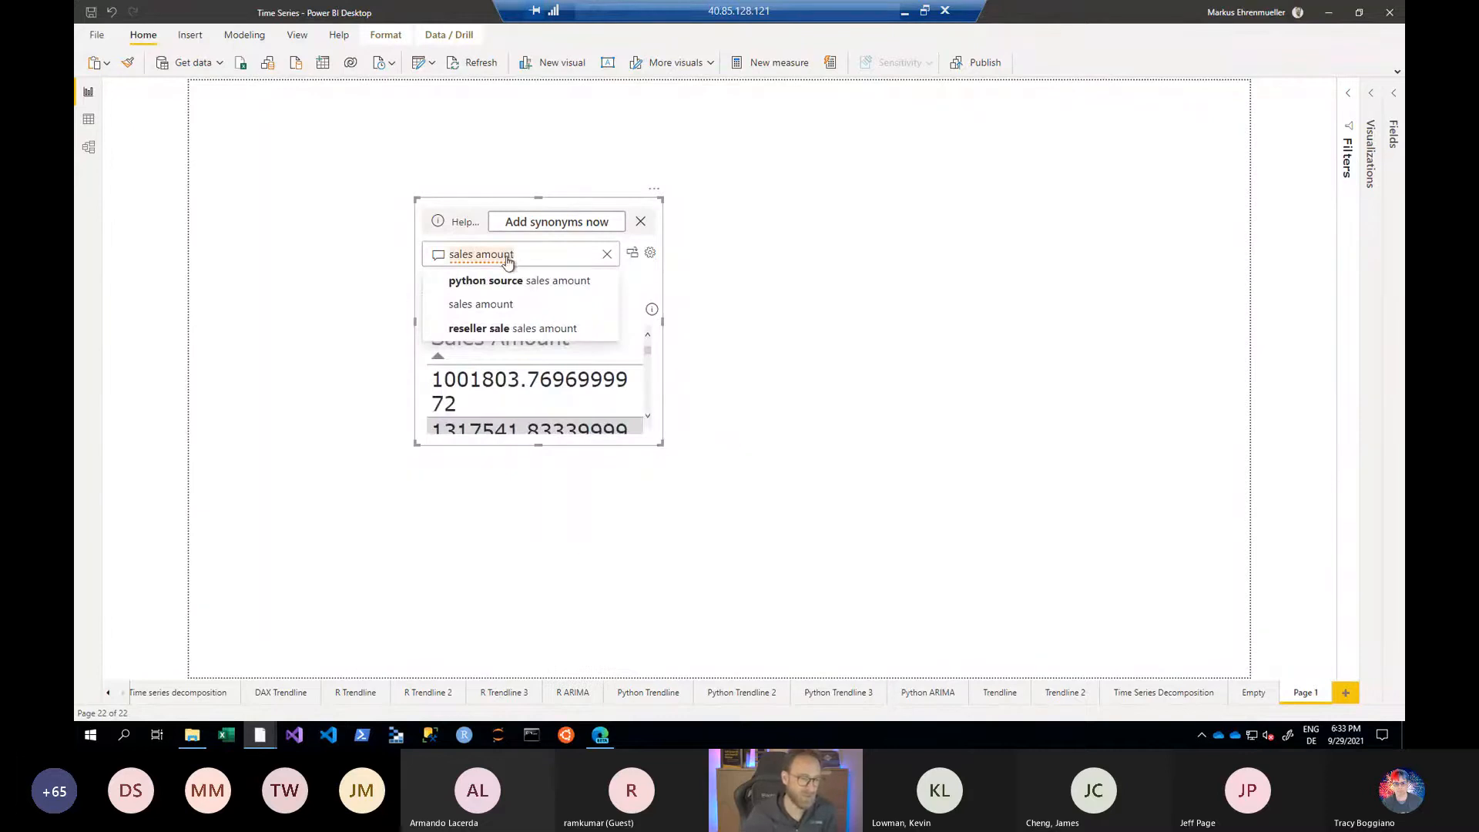
click(496, 304)
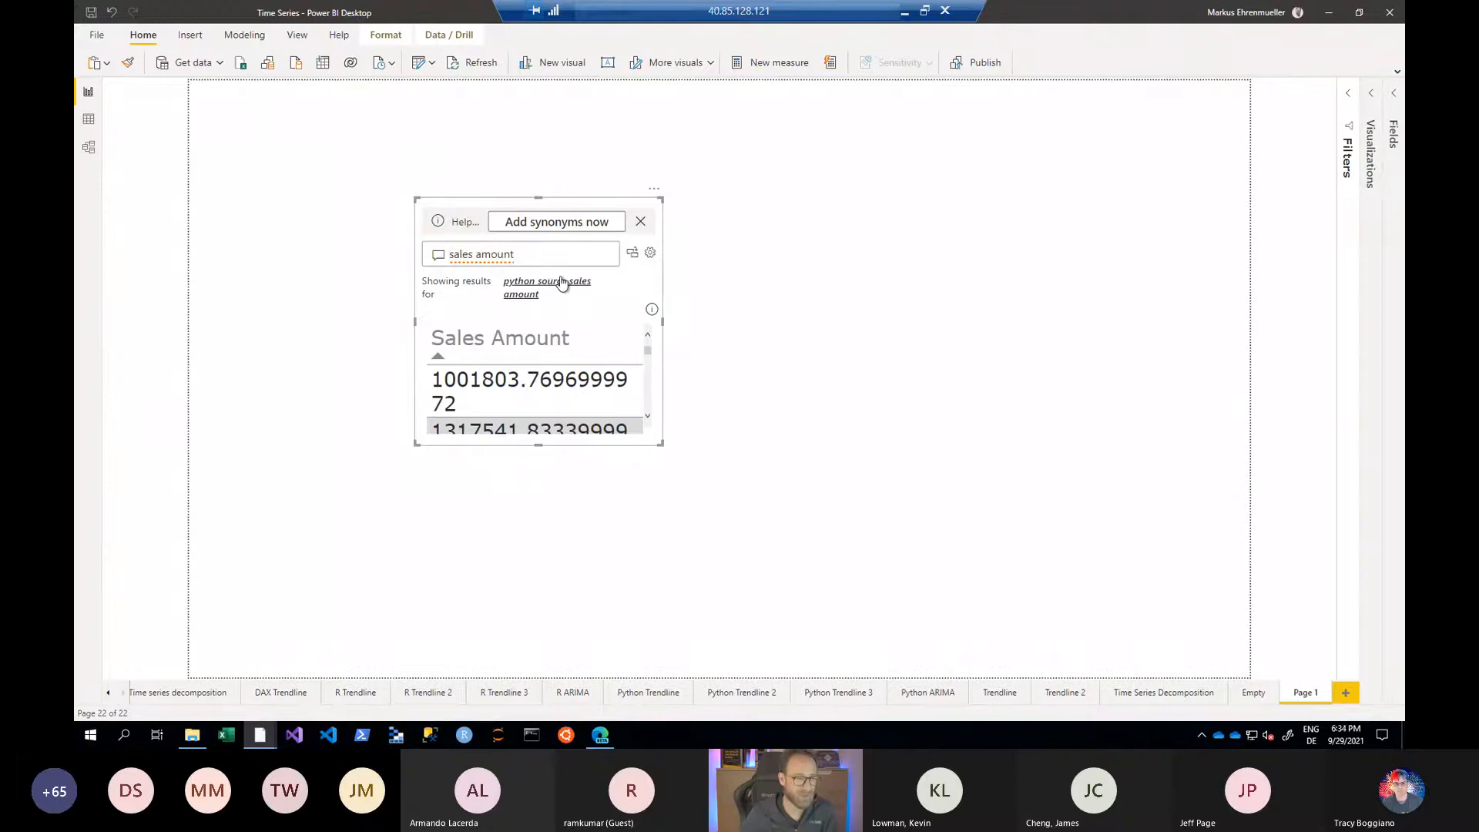
click(524, 254)
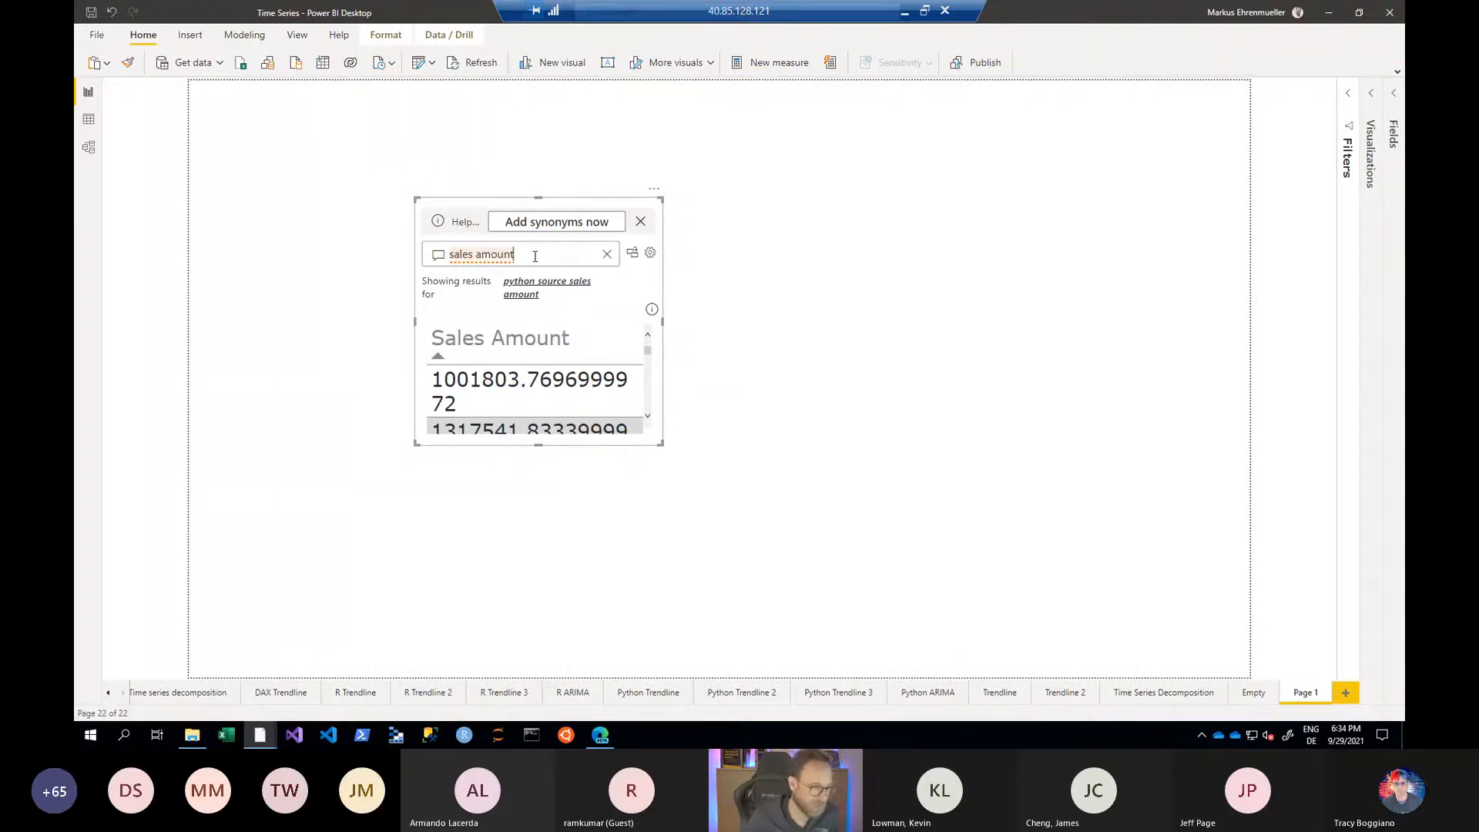
text(by)
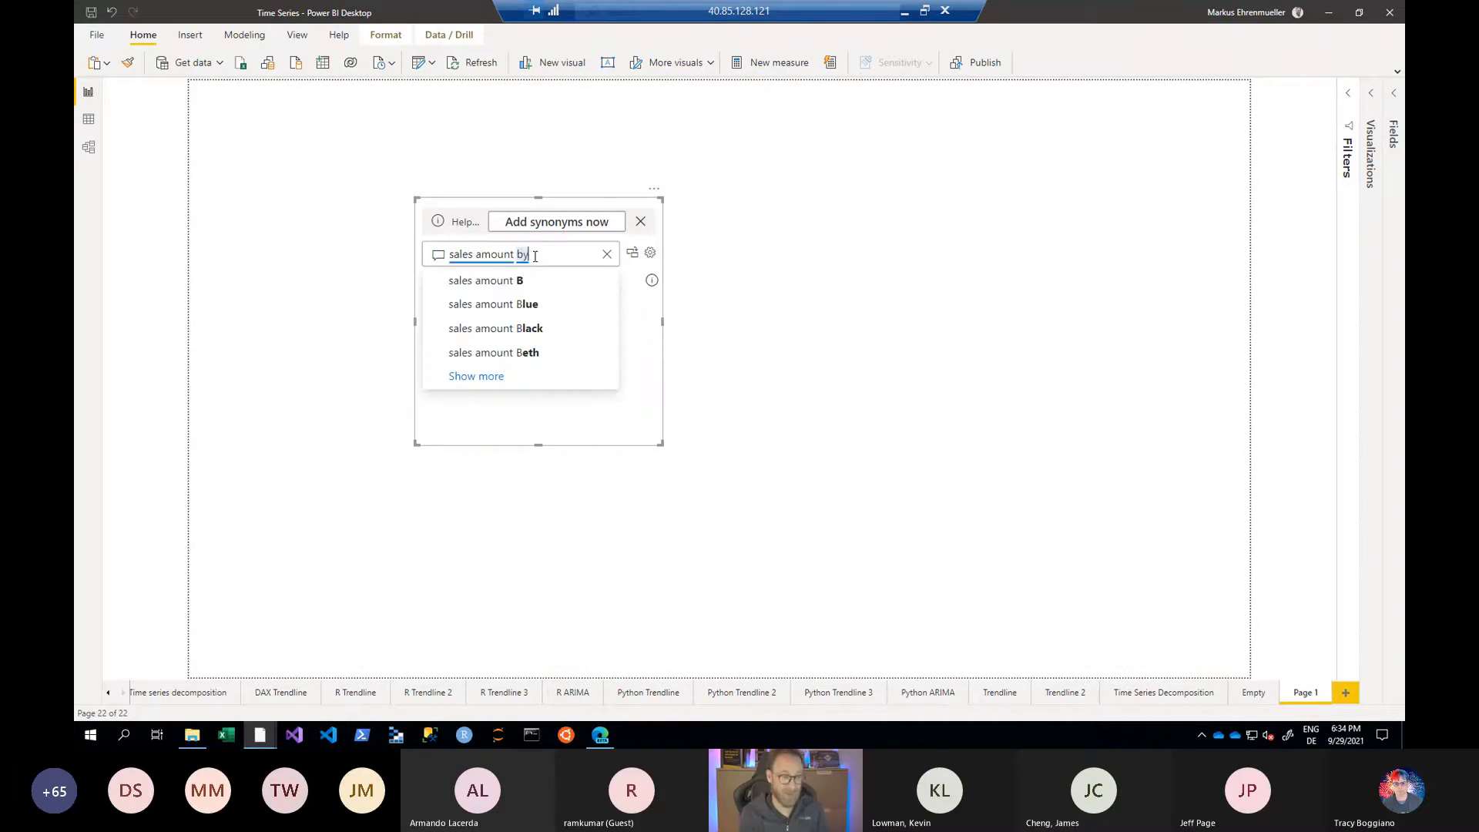
text( date)
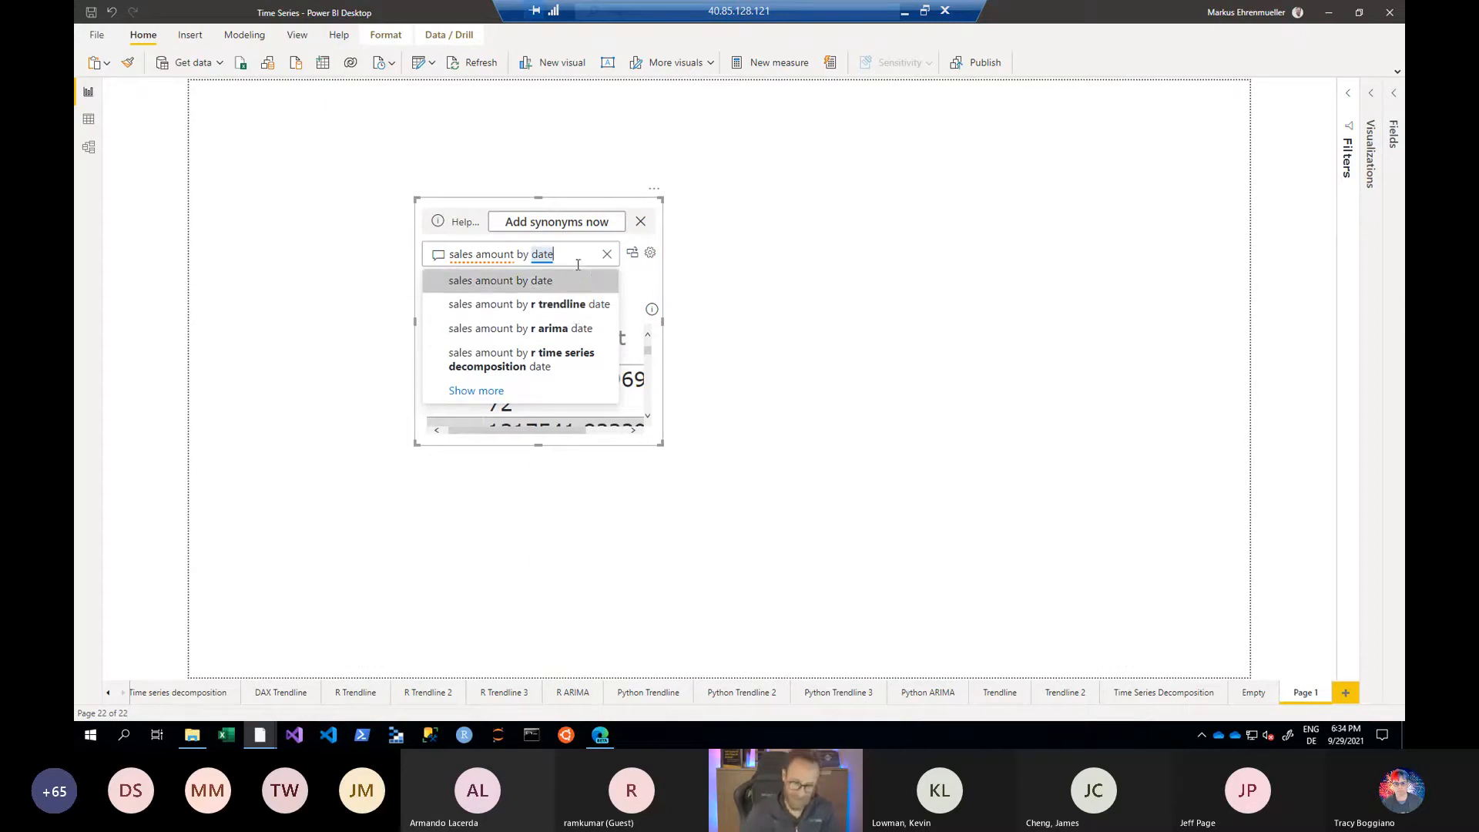
key(Return)
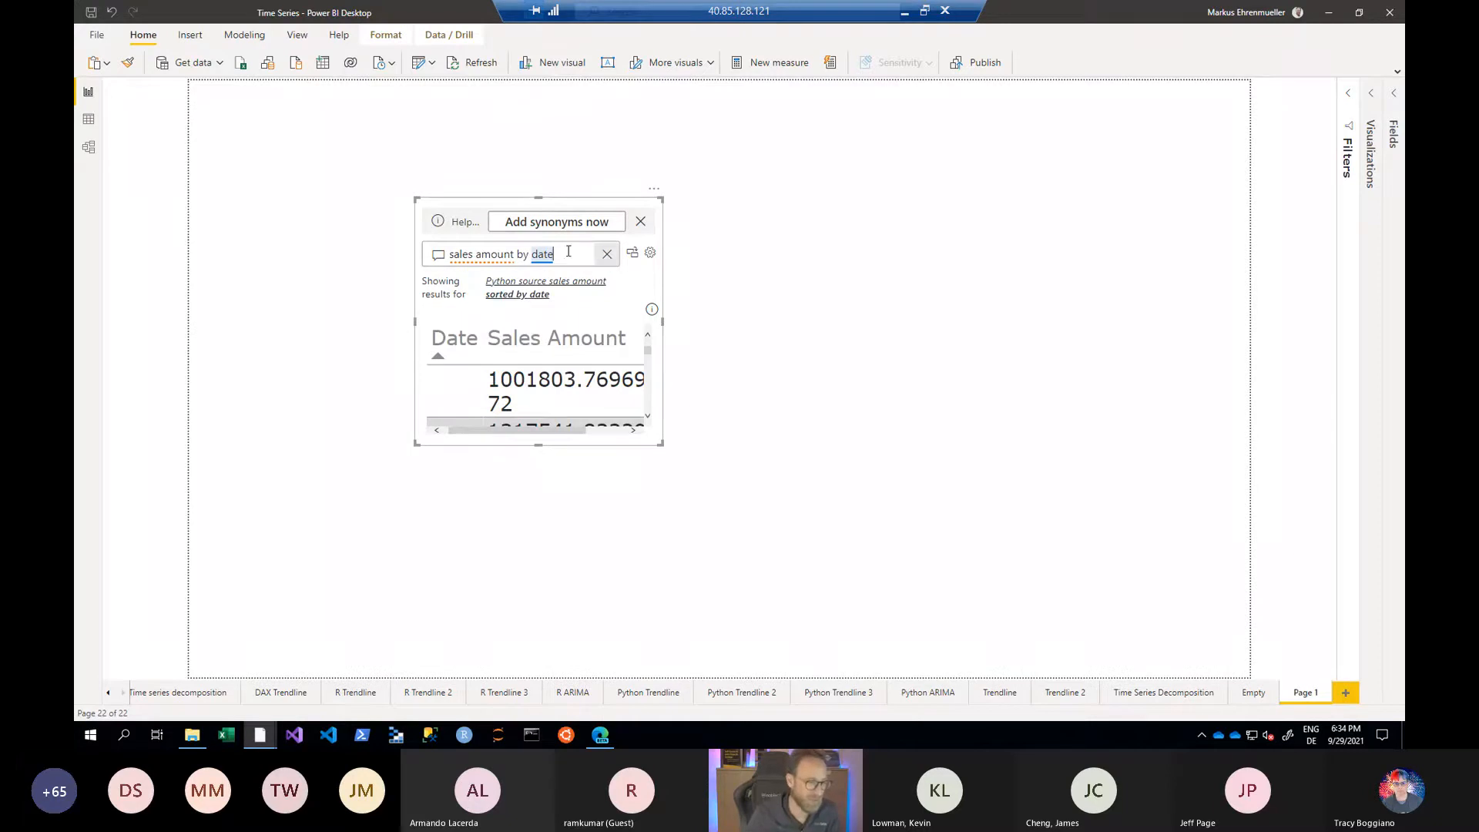
- Move the Q&A visual to the page's upper-left corner and change its question to "reseller sale sales amount by date"
drag(465, 210, 240, 92)
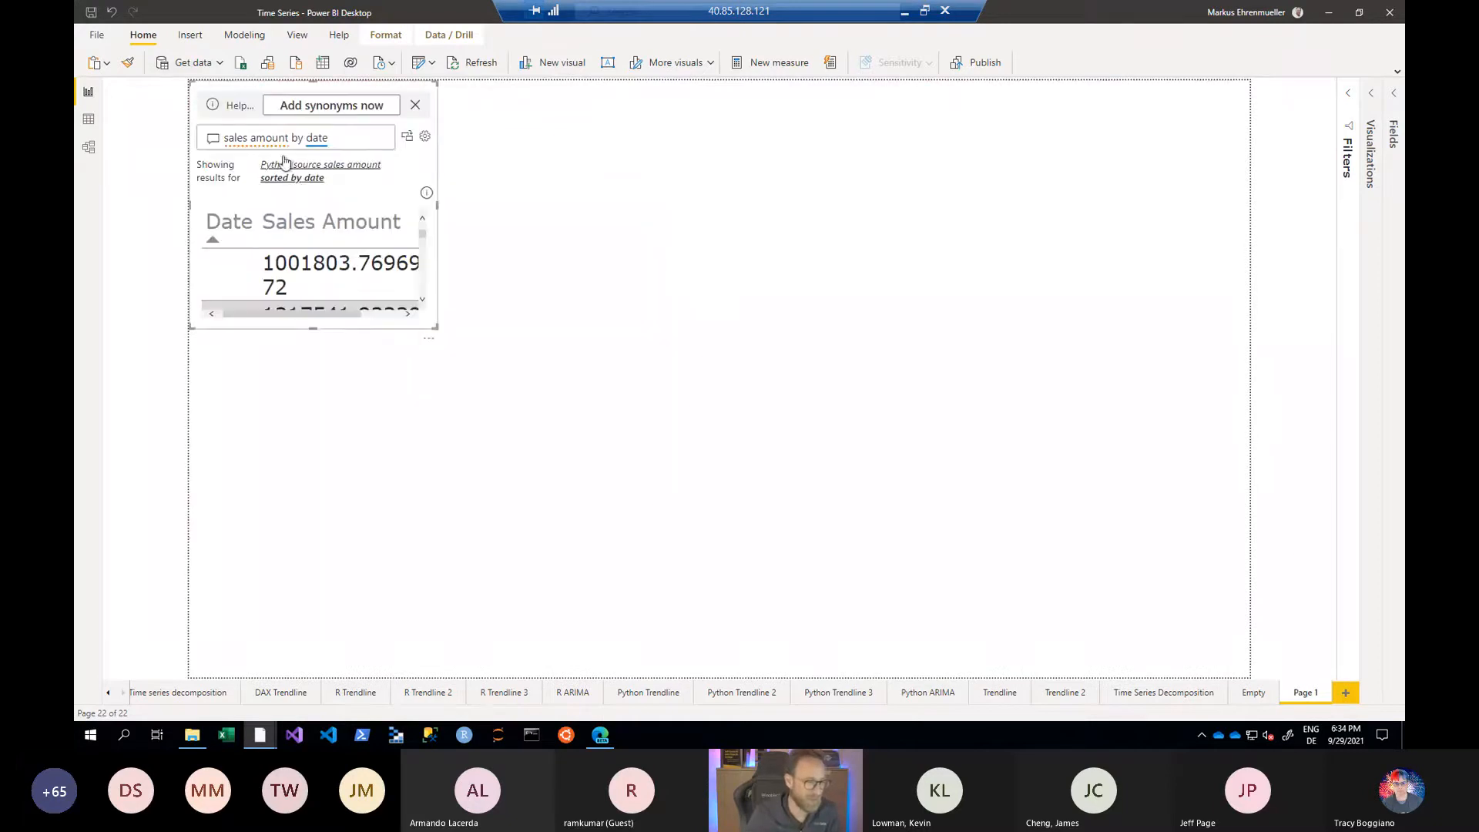
click(268, 141)
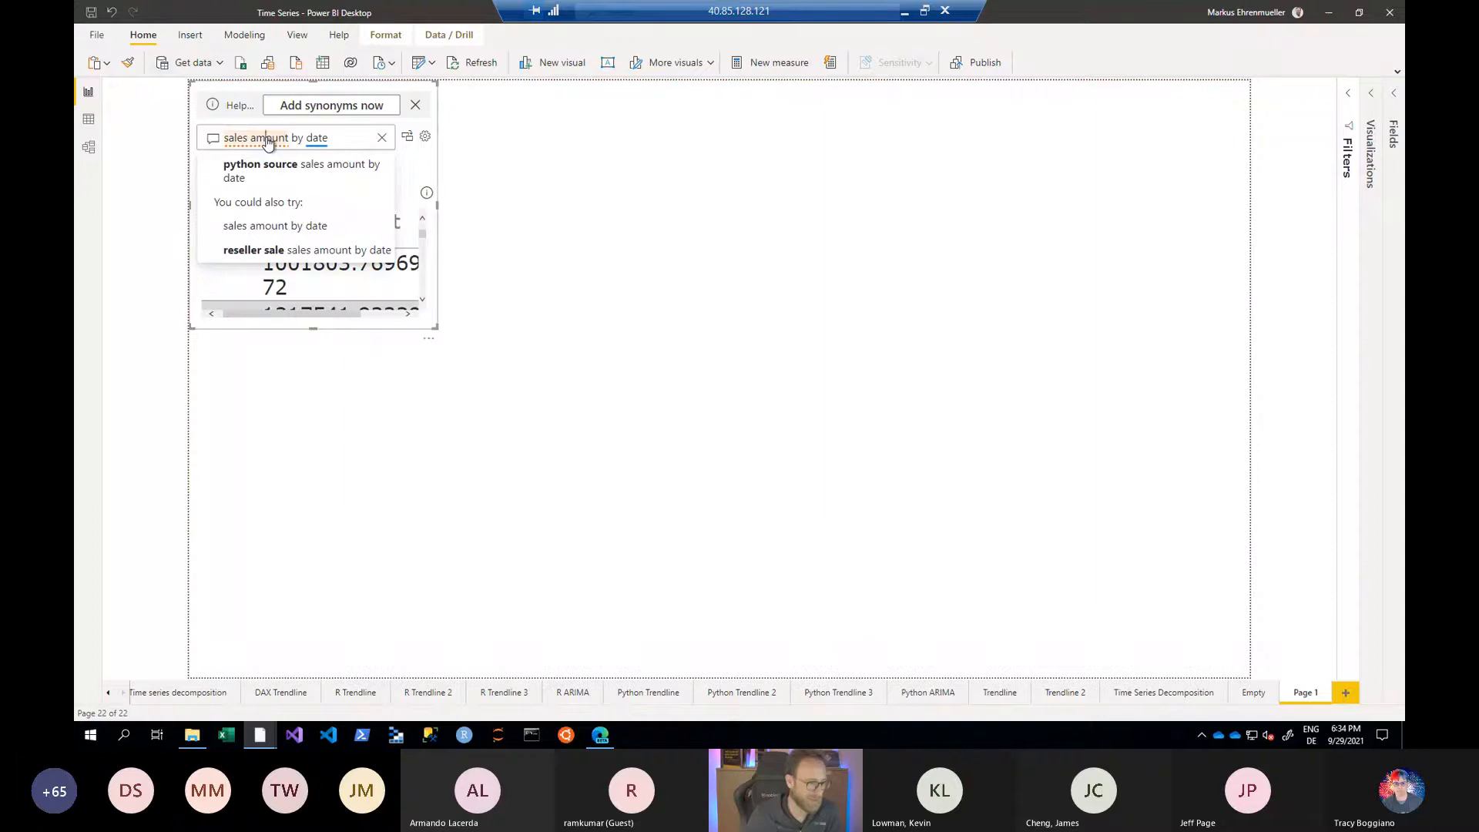
click(279, 261)
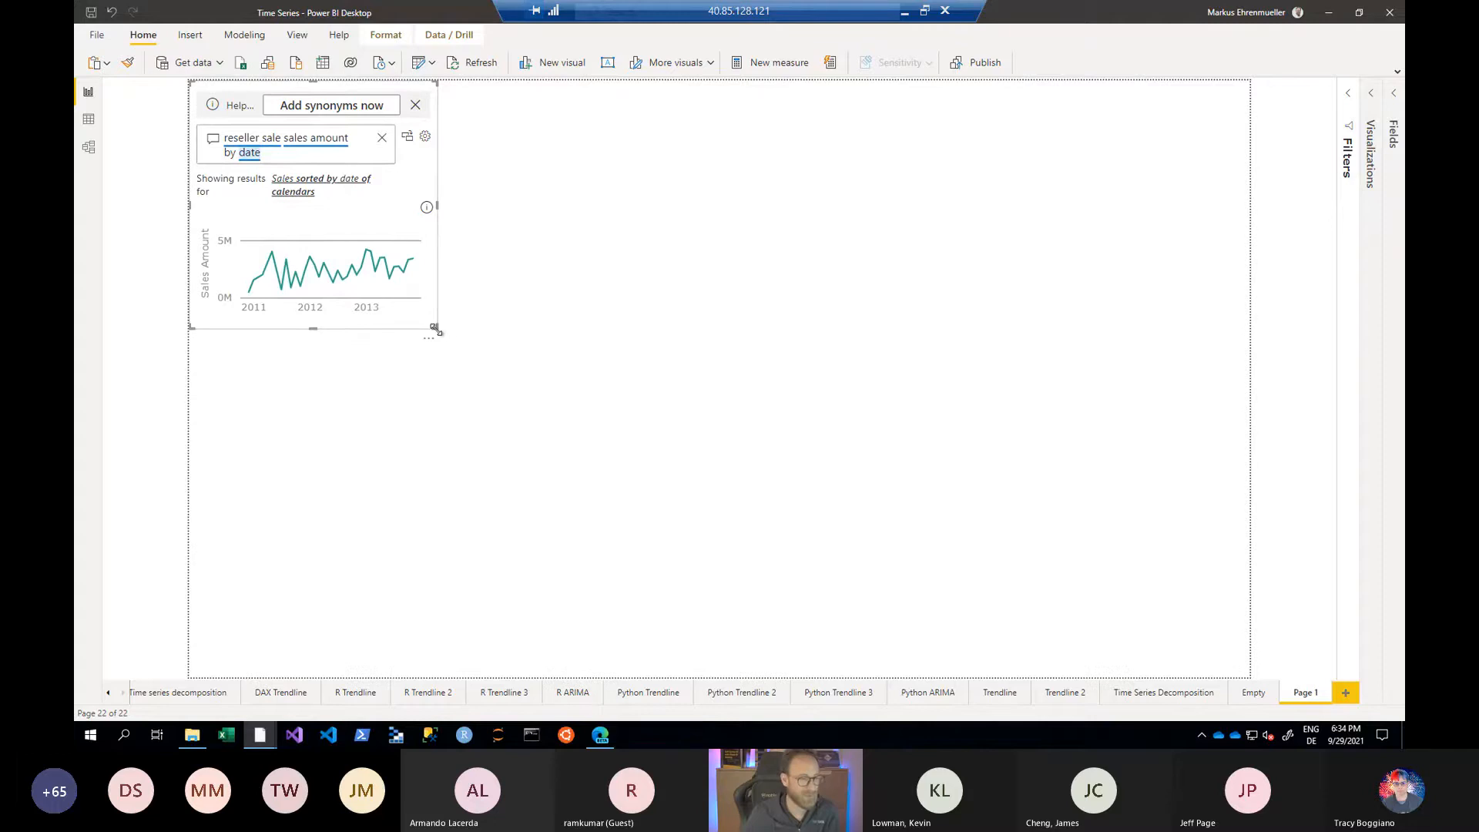
- Enlarge the Q&A visual to span the full width of the report page, covering about its upper half
drag(436, 328, 449, 340)
drag(671, 354, 1314, 378)
mouse_move(247, 287)
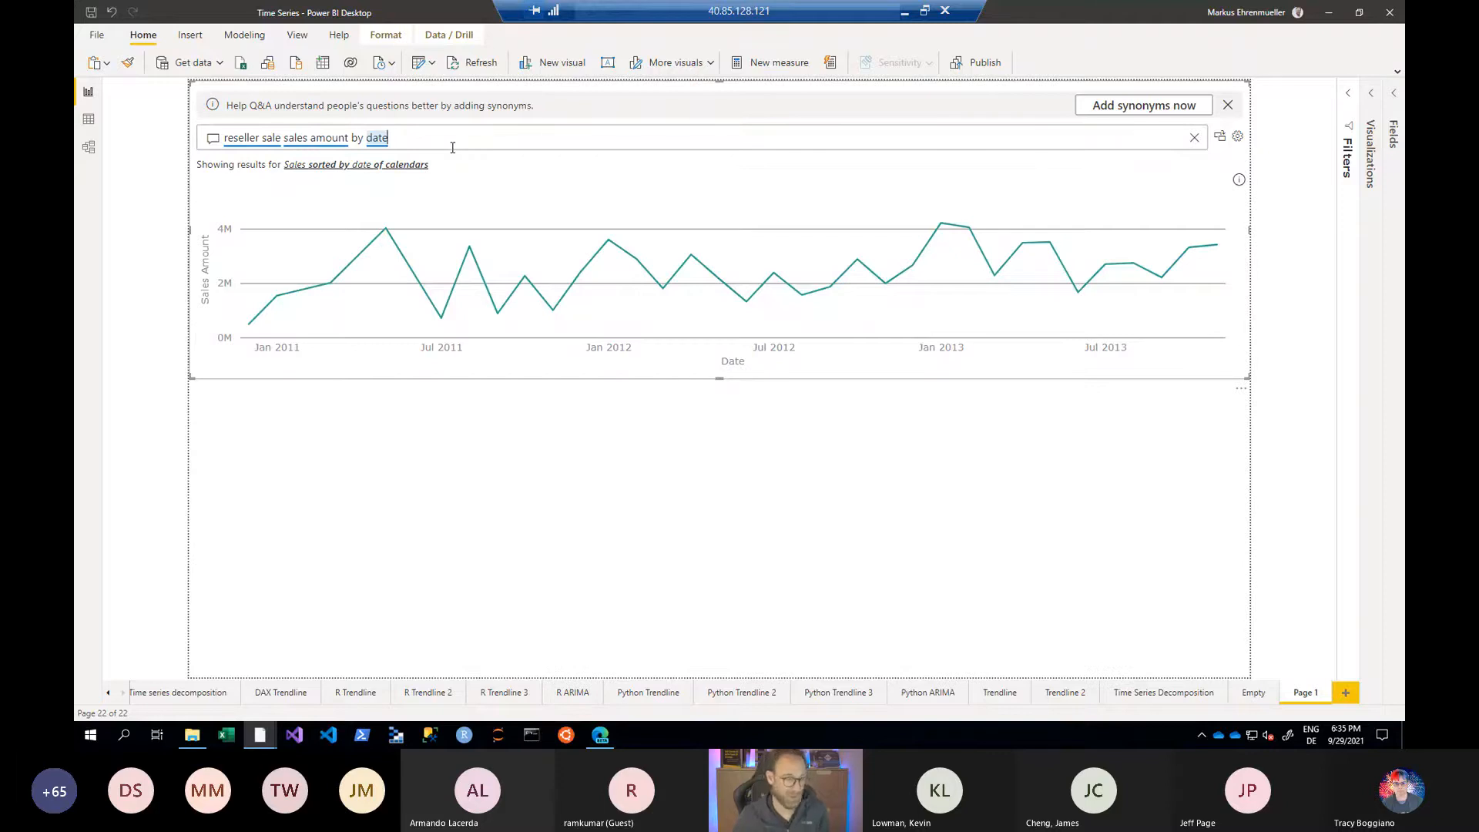
- Try limiting the question by adding "for 2013", and remove the addition again
text(for 20)
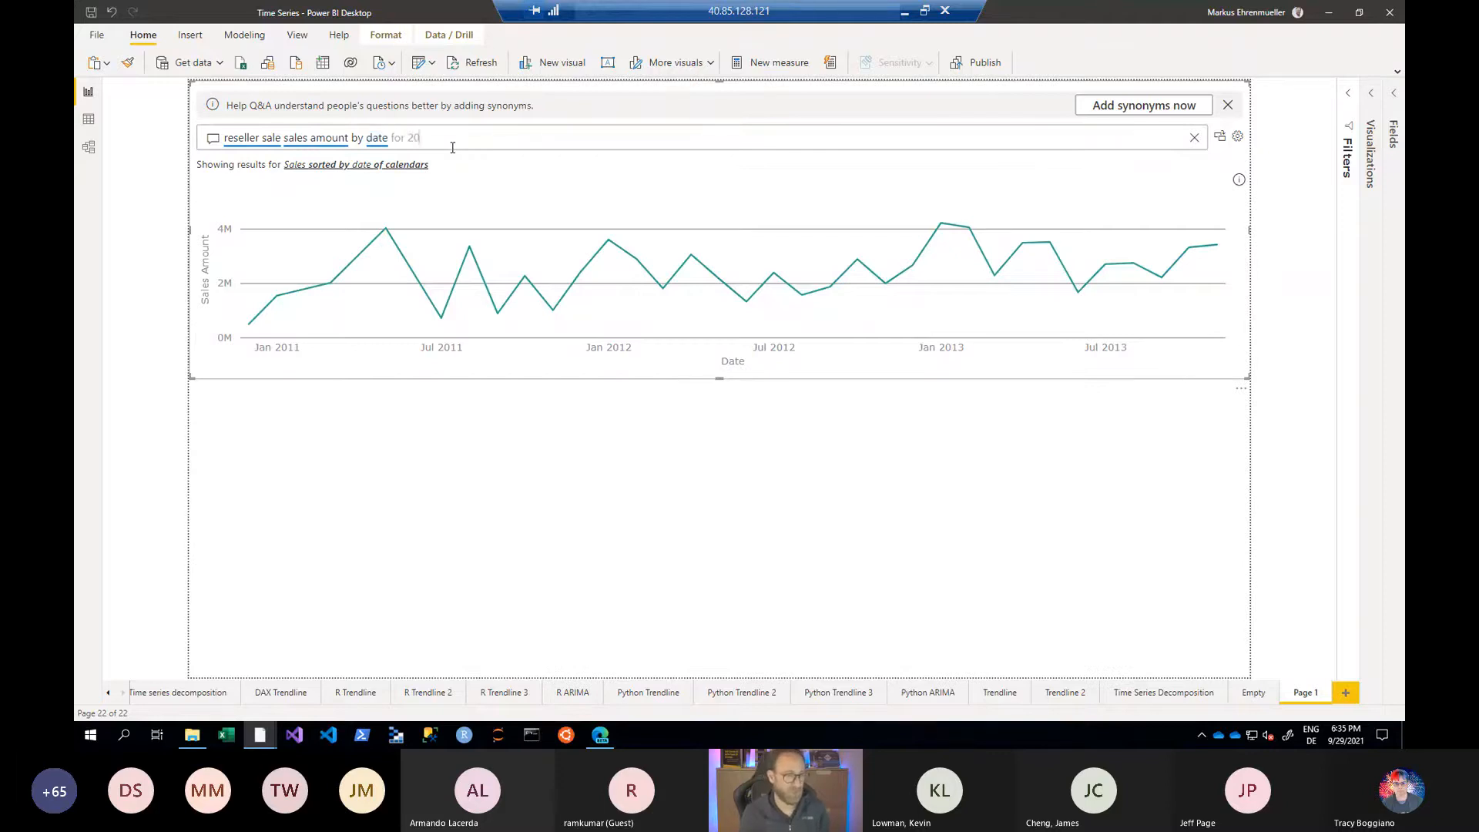
text(13)
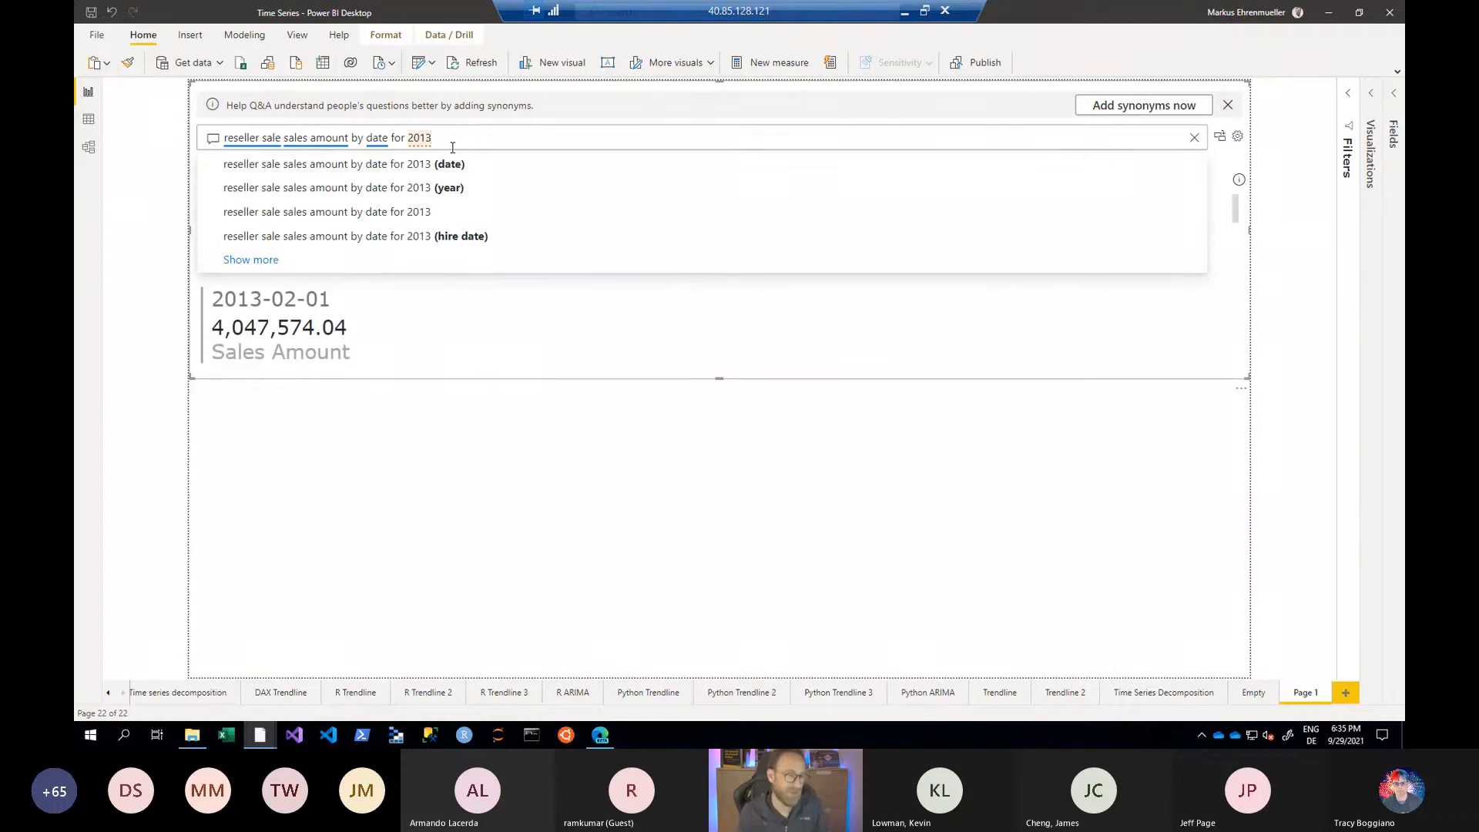
key(BackSpace)
key(BackSpace)
key(BackSpace)
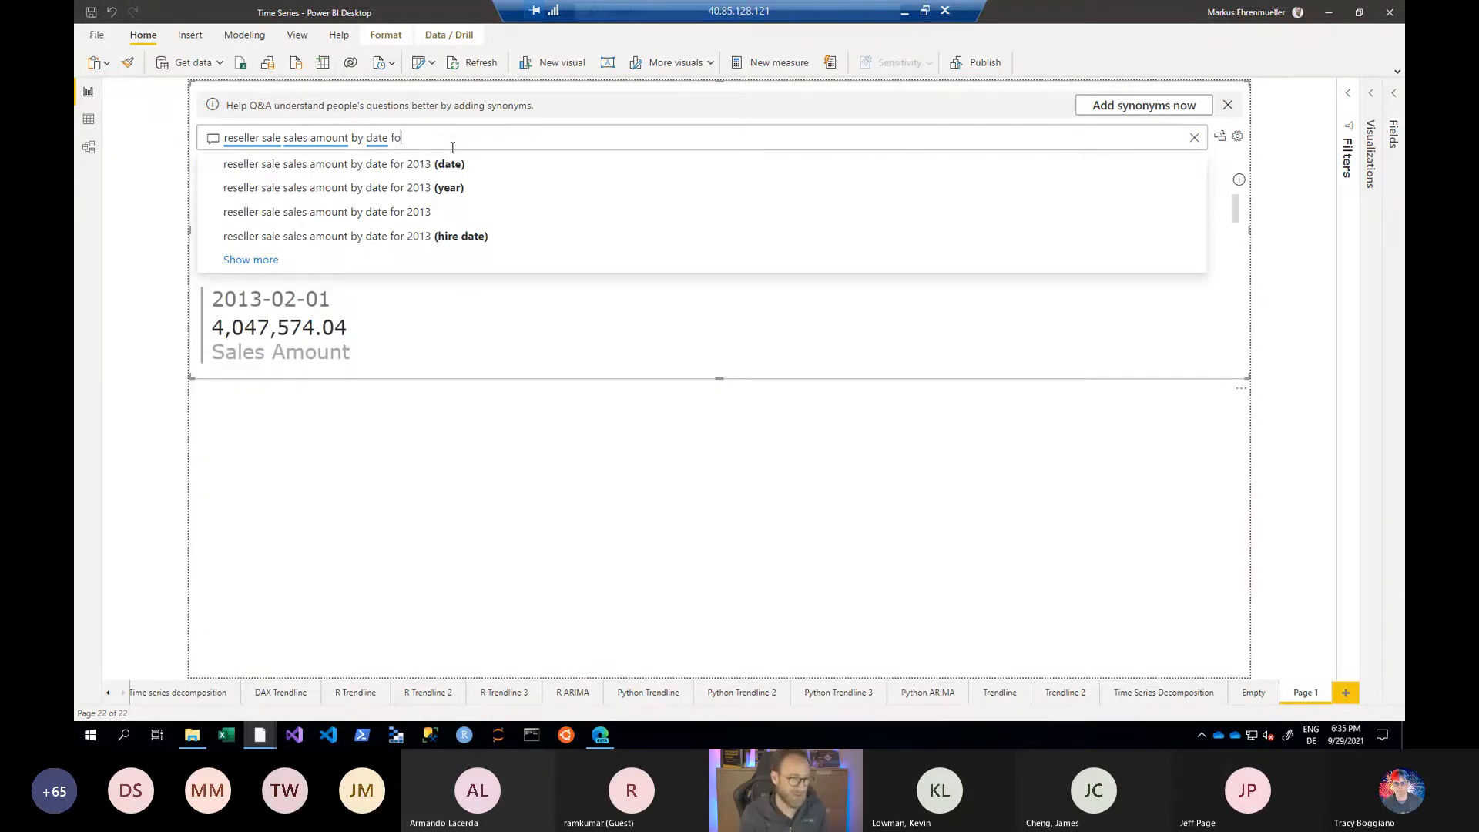
key(BackSpace)
key(BackSpace)
key(BackSpace)
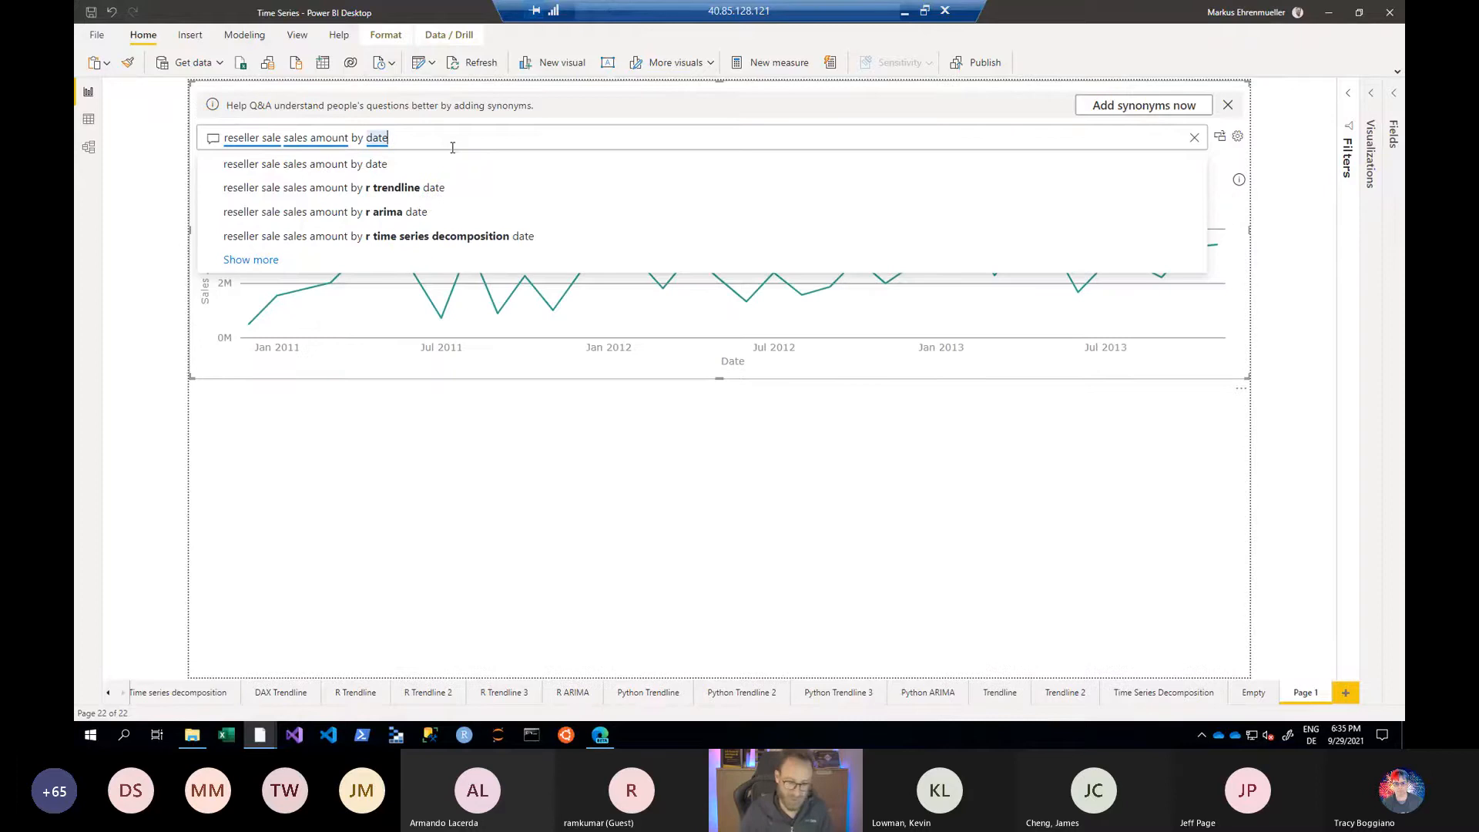
key(Return)
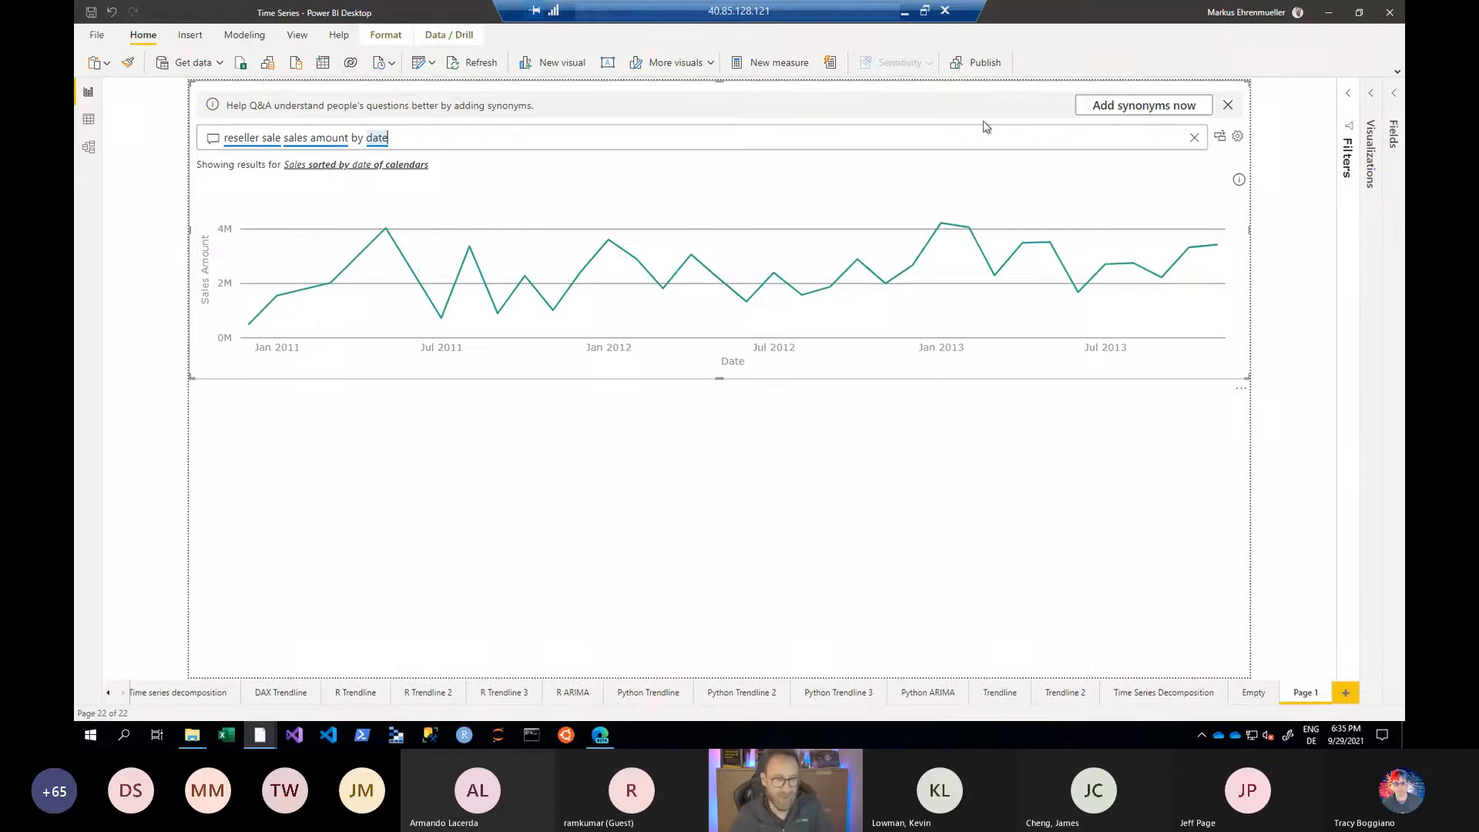
- Convert the Q&A result into a standard line chart visual
click(1221, 136)
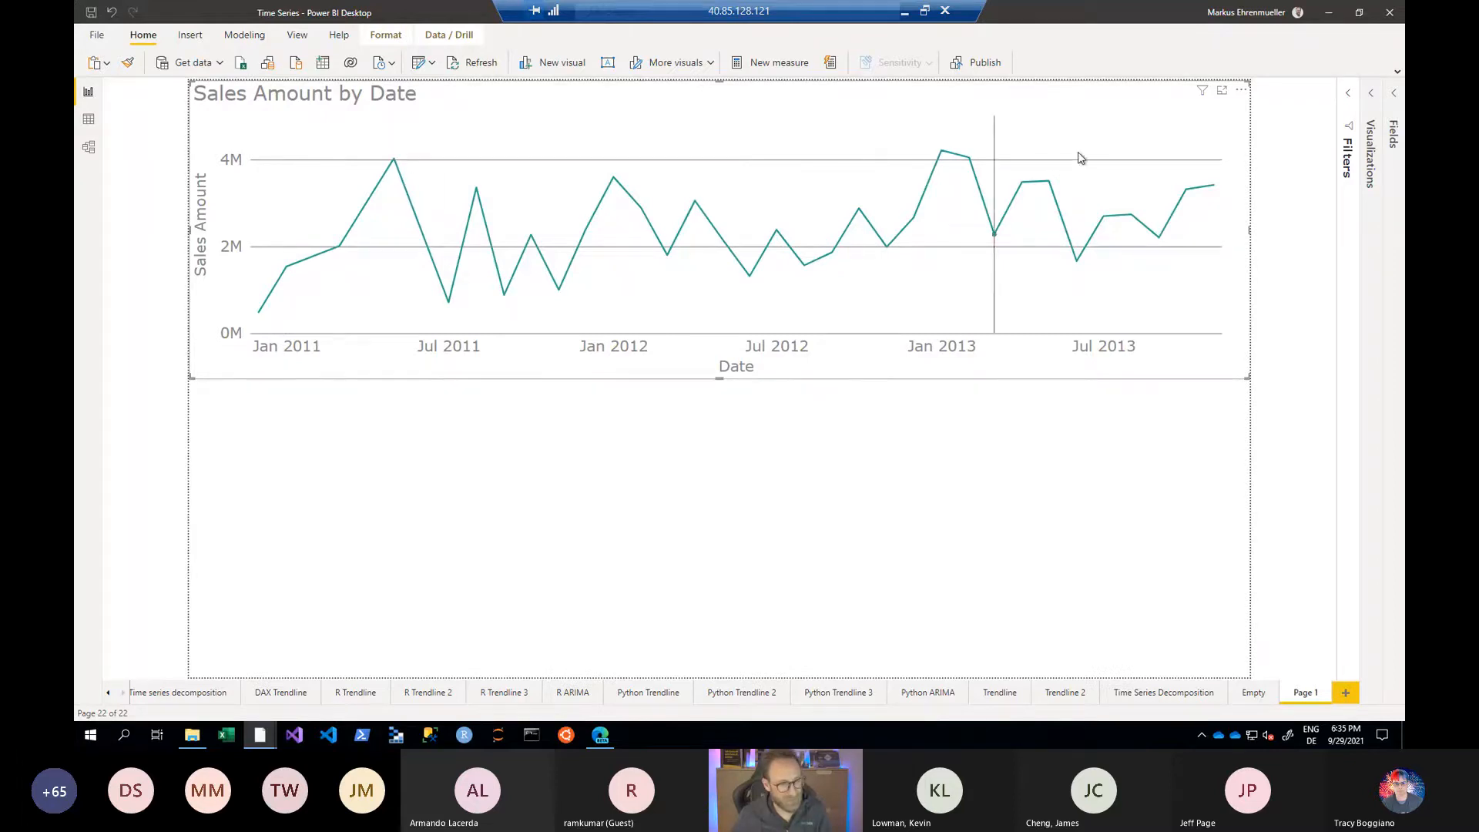
right_click(942, 154)
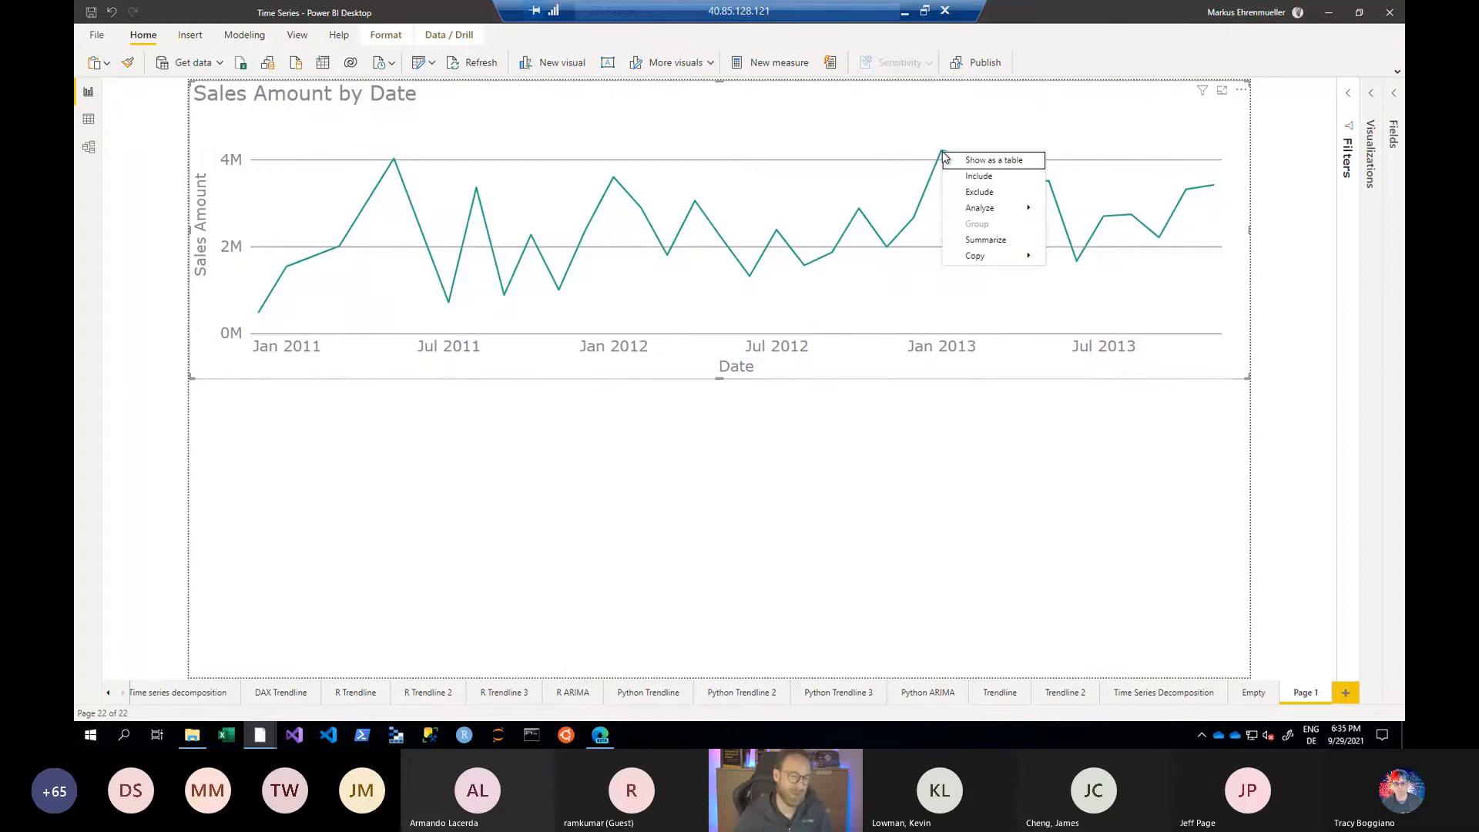
mouse_move(1006, 212)
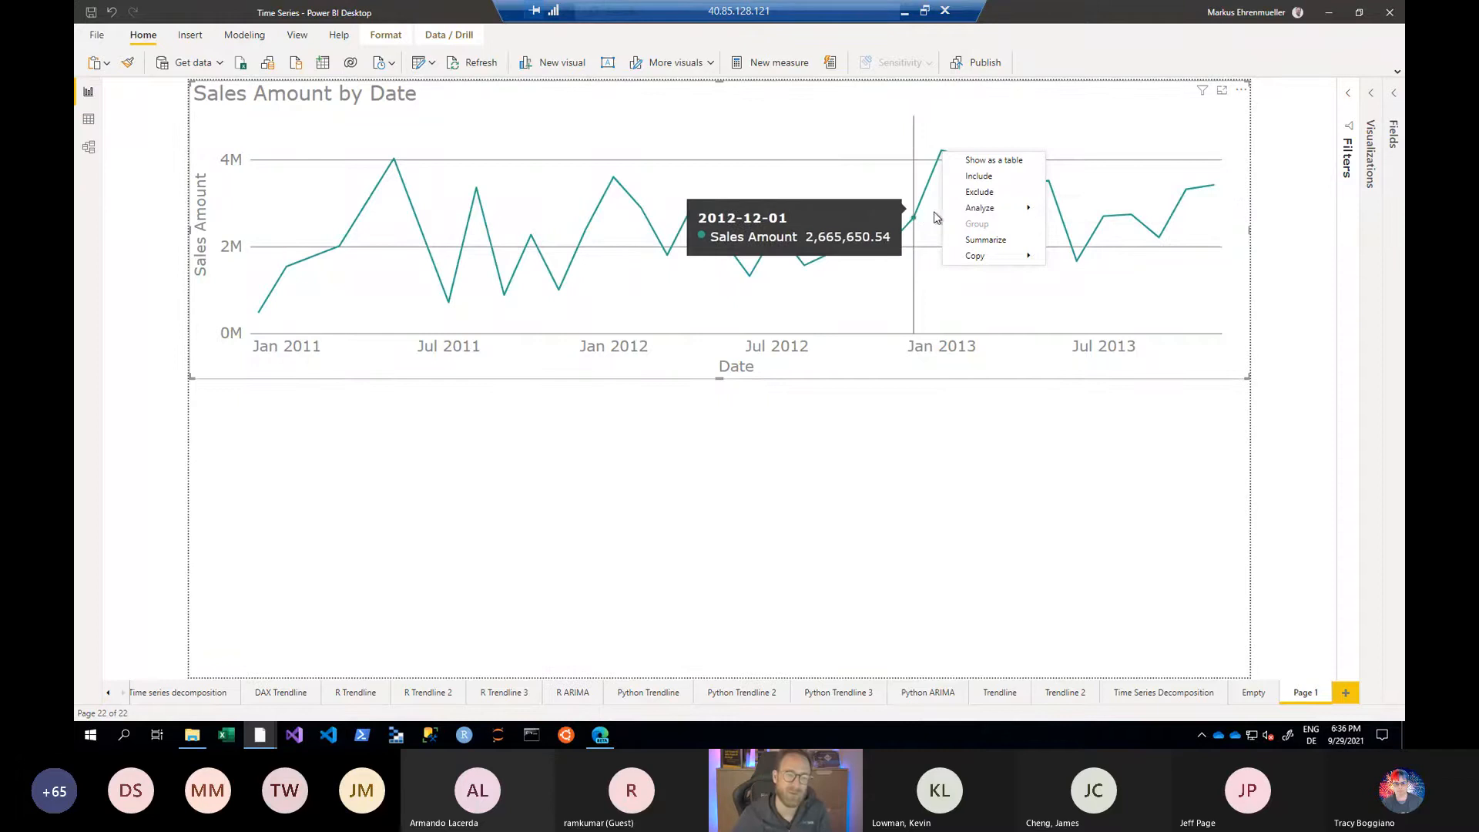
mouse_move(1001, 256)
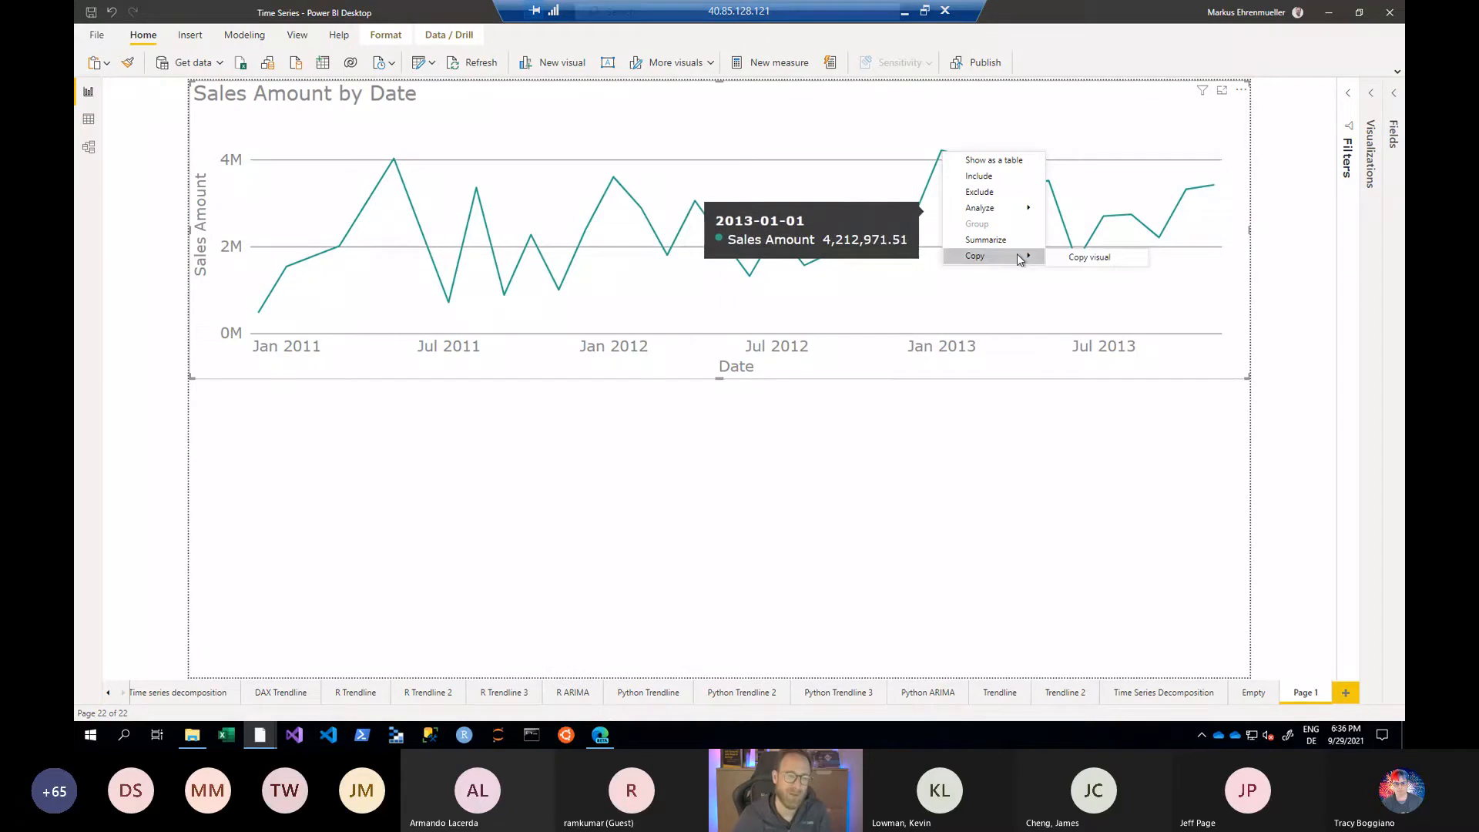
click(1156, 104)
right_click(1075, 264)
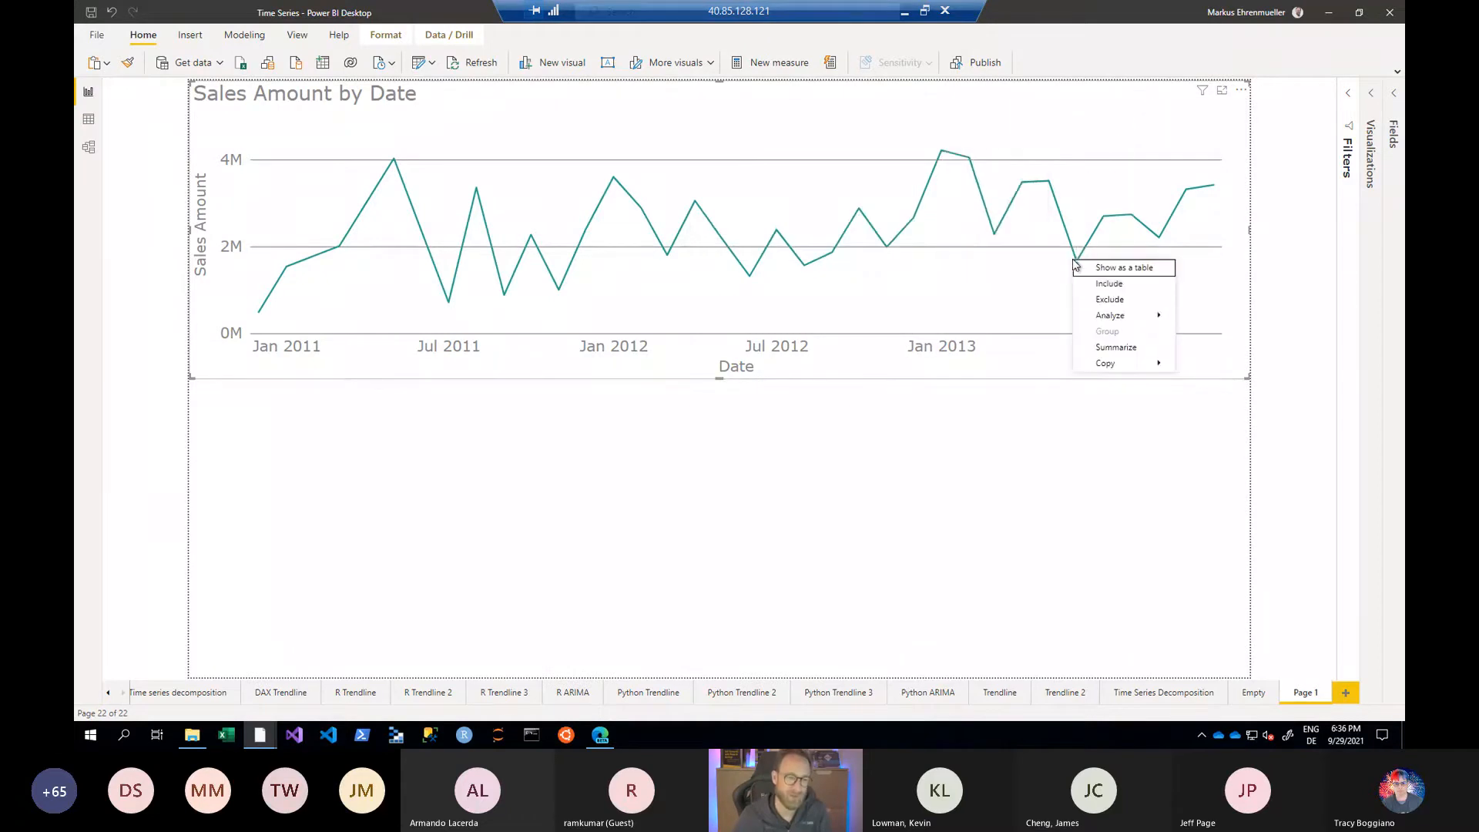
mouse_move(1101, 317)
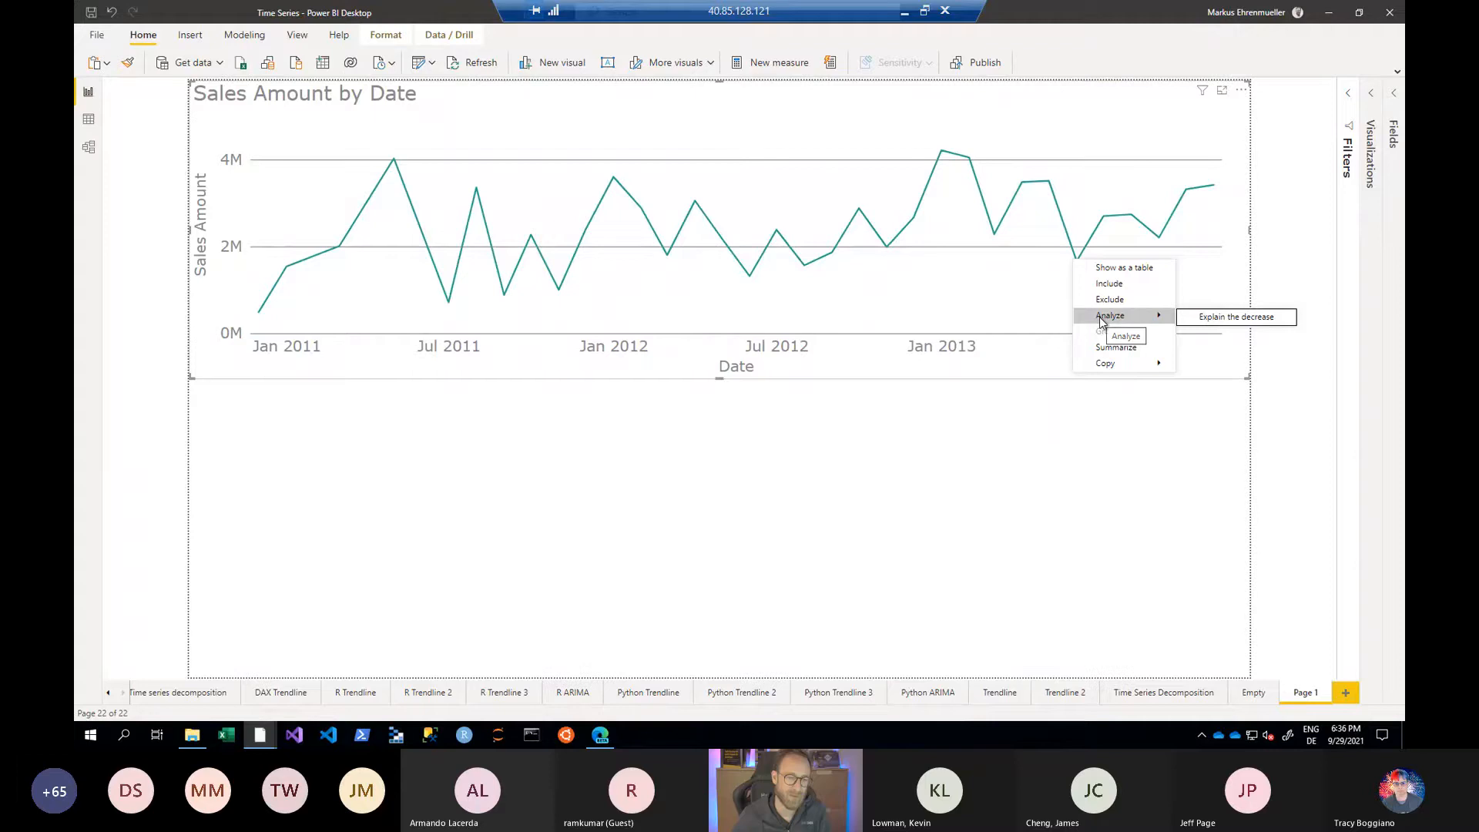
- Have the January 2013 increase in sales amount explained and review the breakdowns by sales territory region, employee ID and first name
right_click(944, 151)
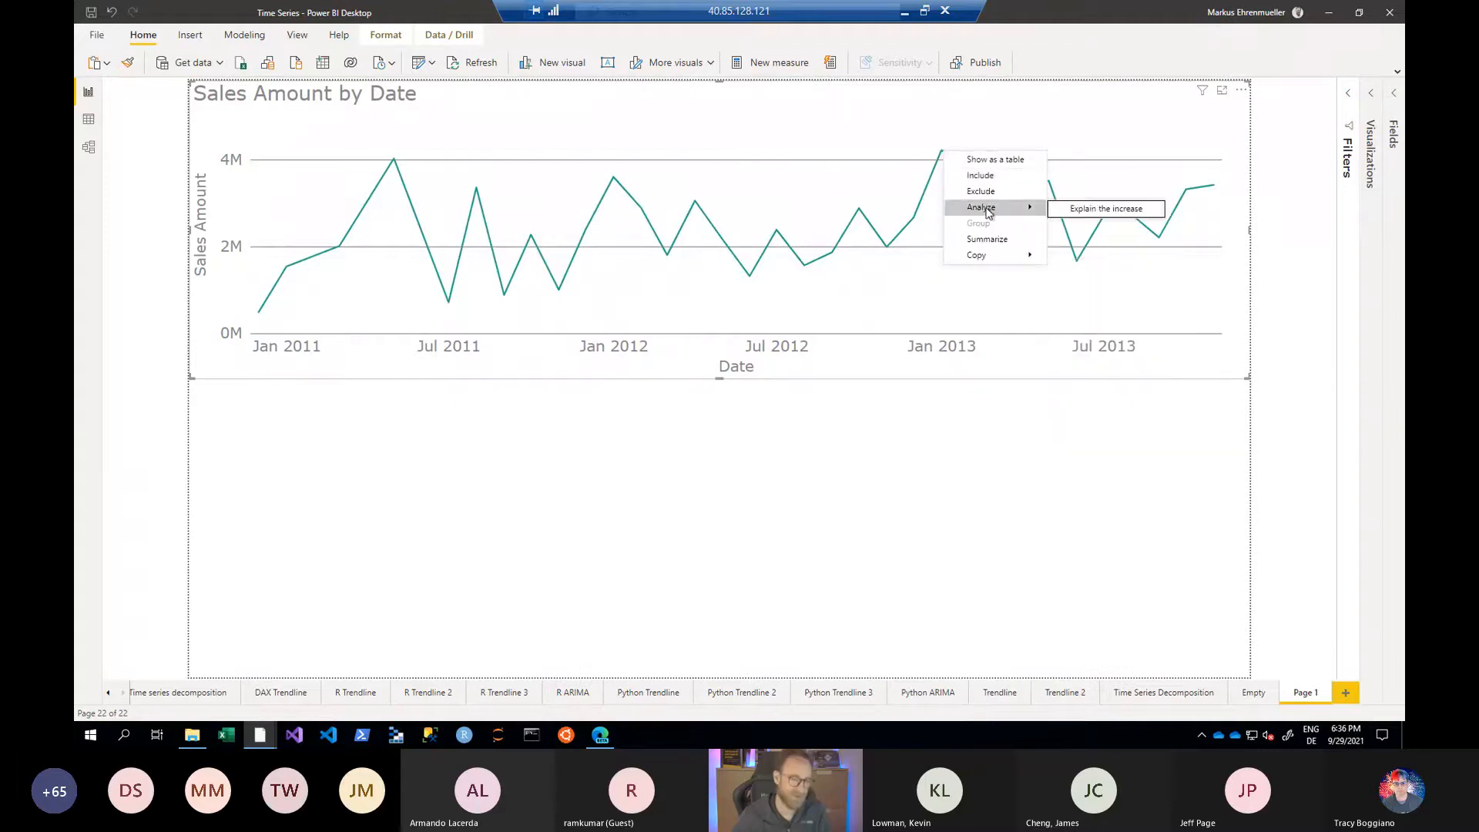
click(1121, 210)
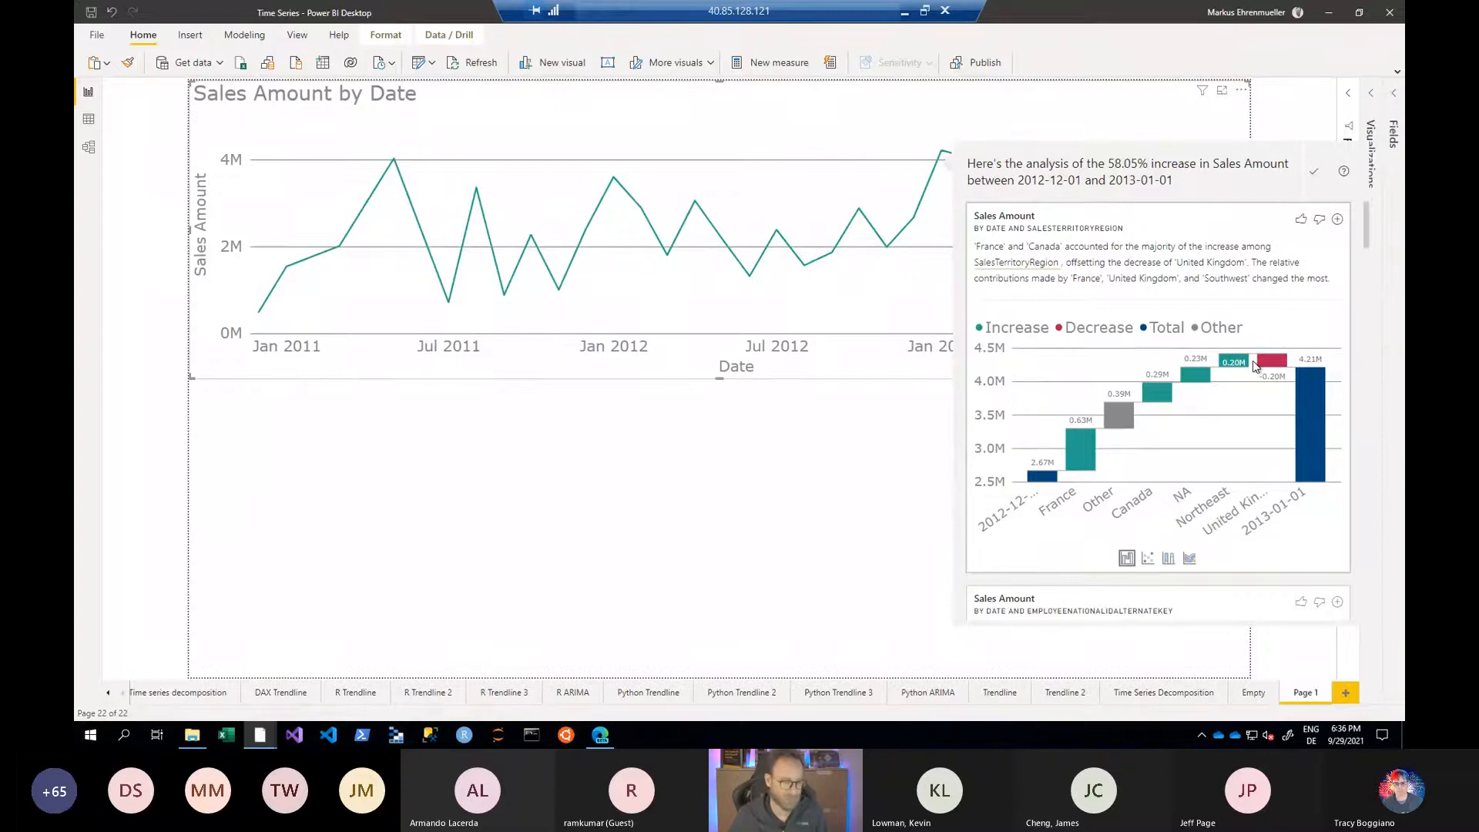
scroll(1254, 365, down, 5)
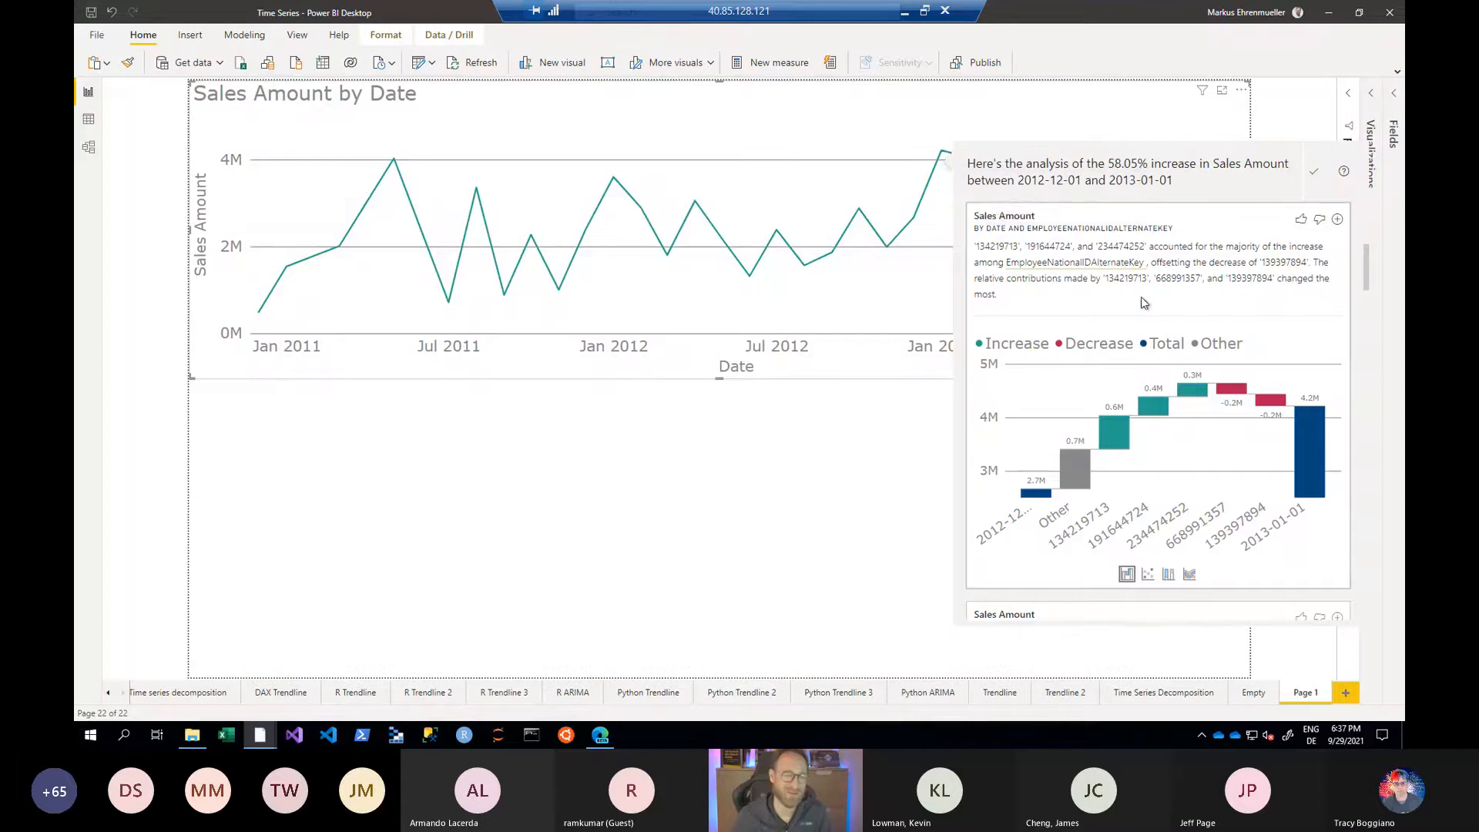
scroll(1140, 297, down, 4)
scroll(1144, 301, down, 2)
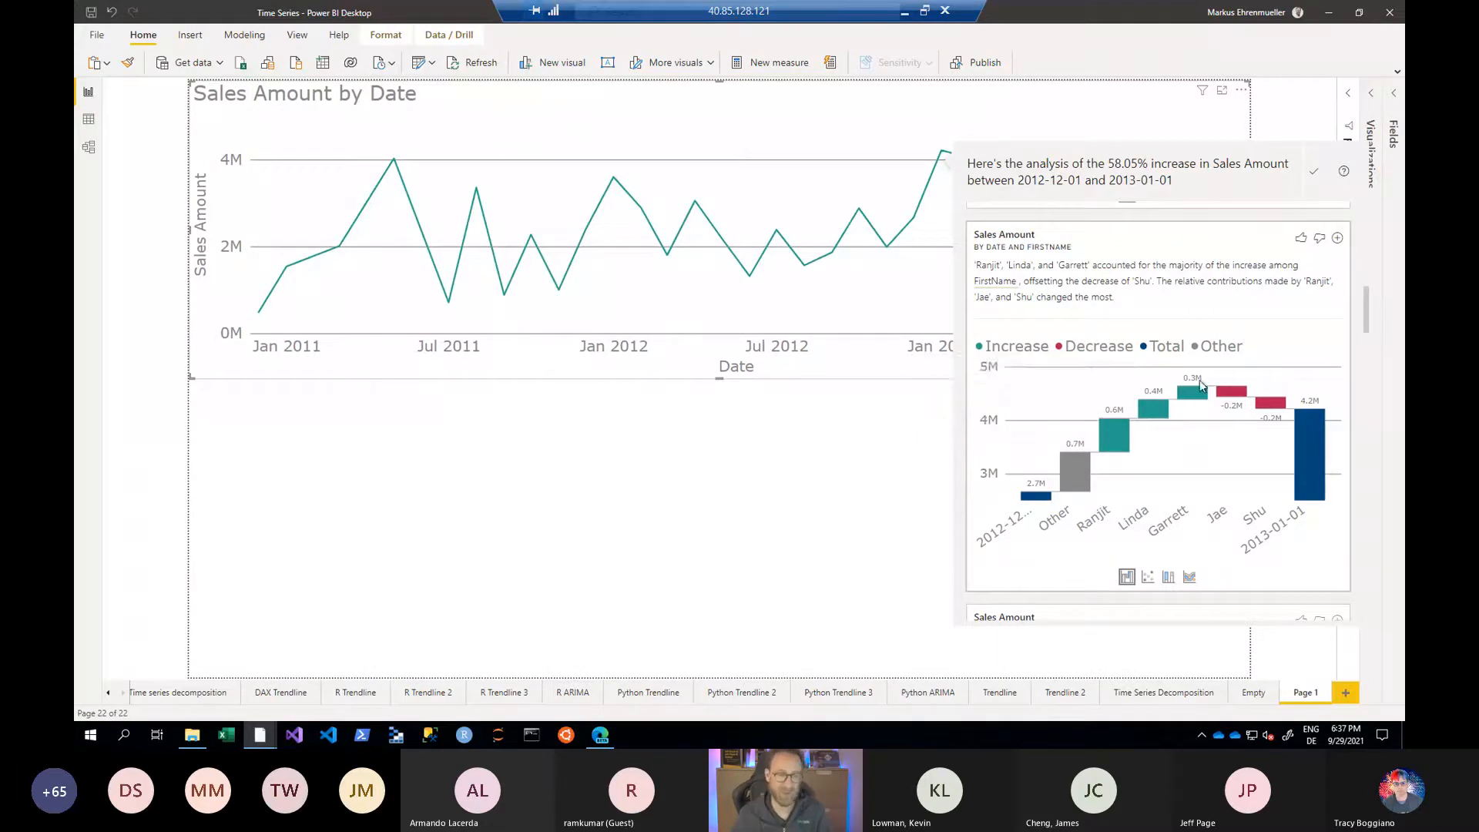
mouse_move(1193, 402)
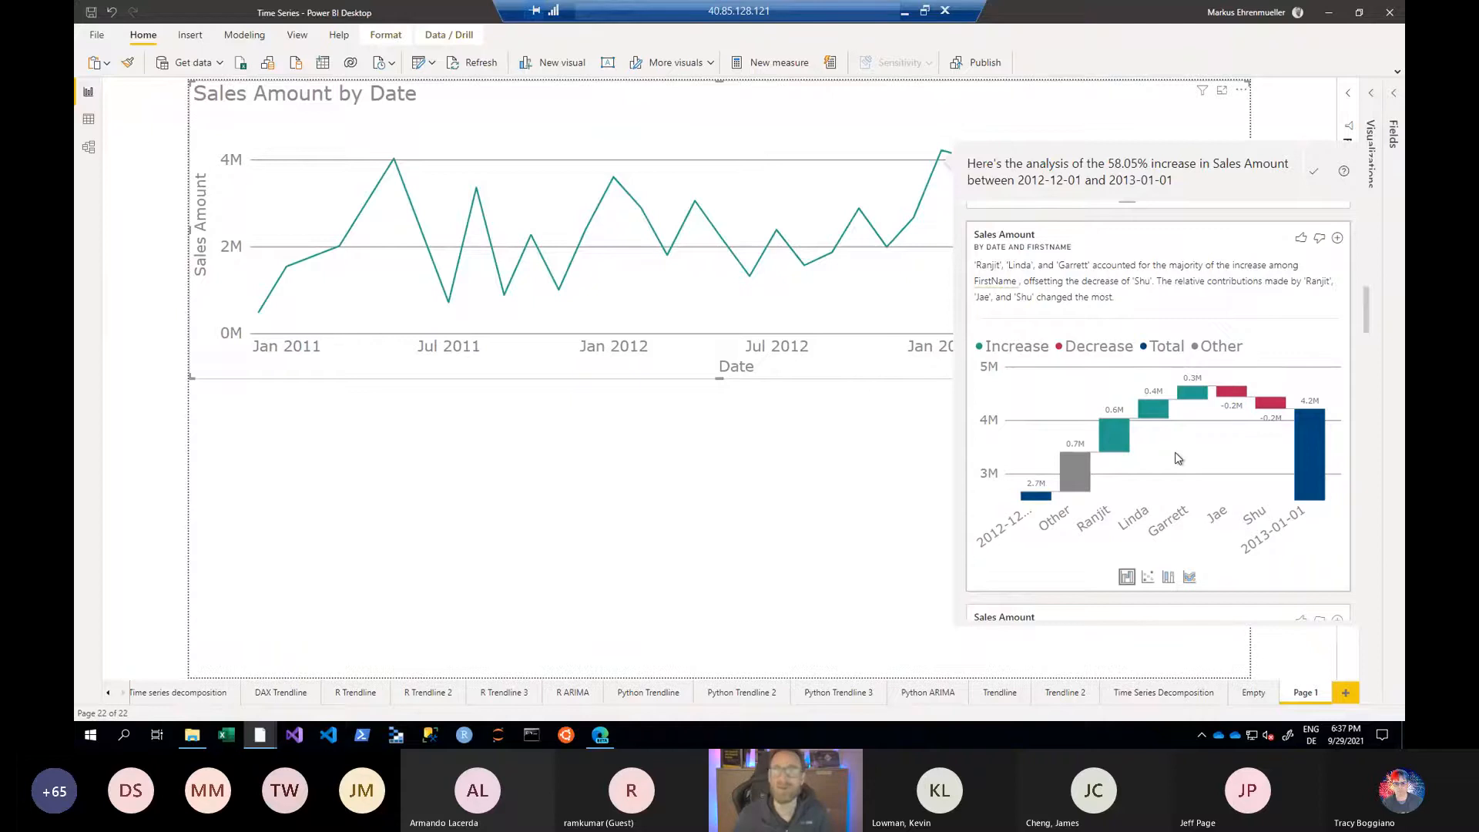
scroll(1177, 457, down, 3)
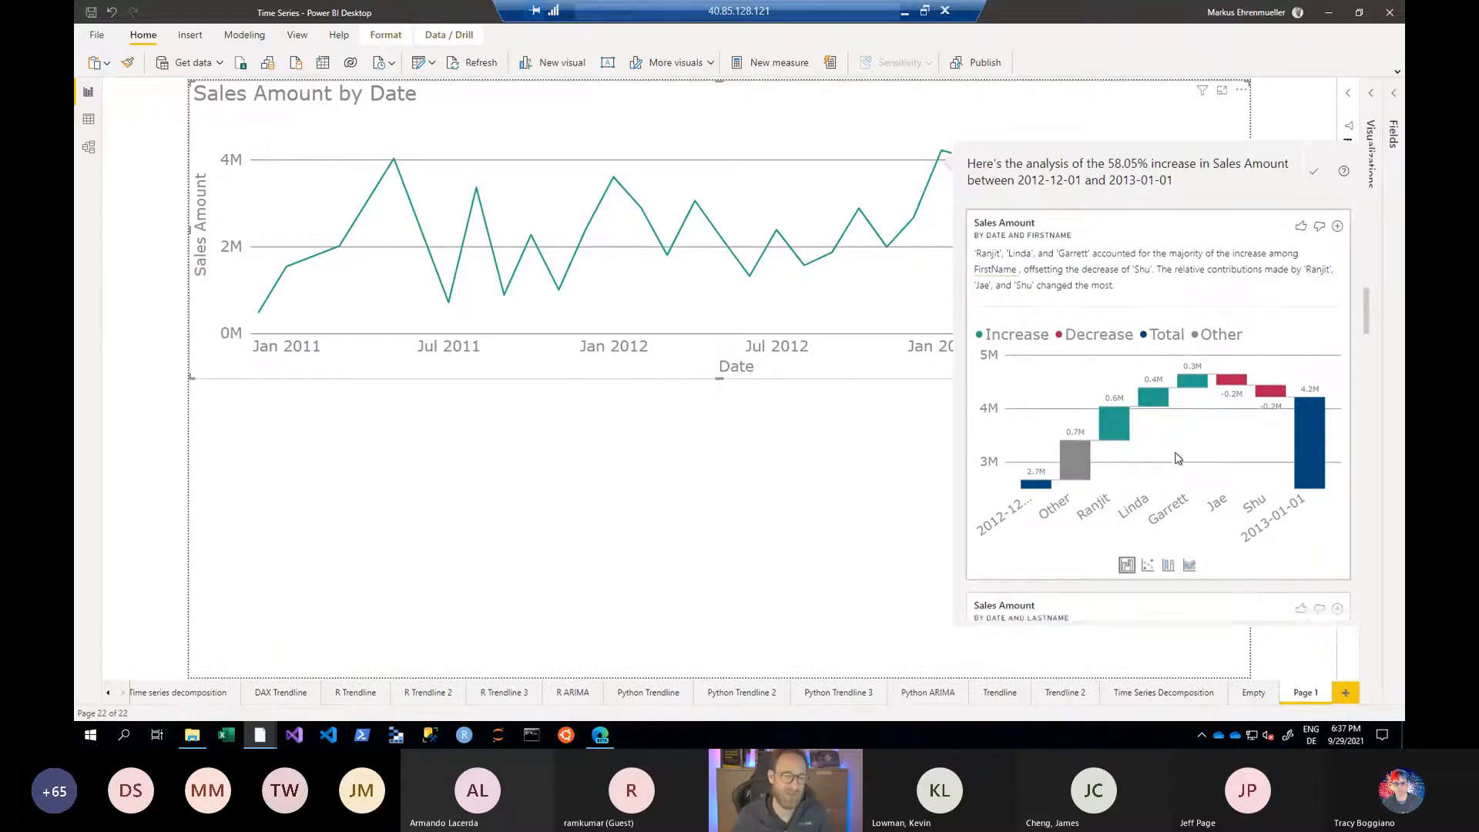
scroll(1177, 458, up, 2)
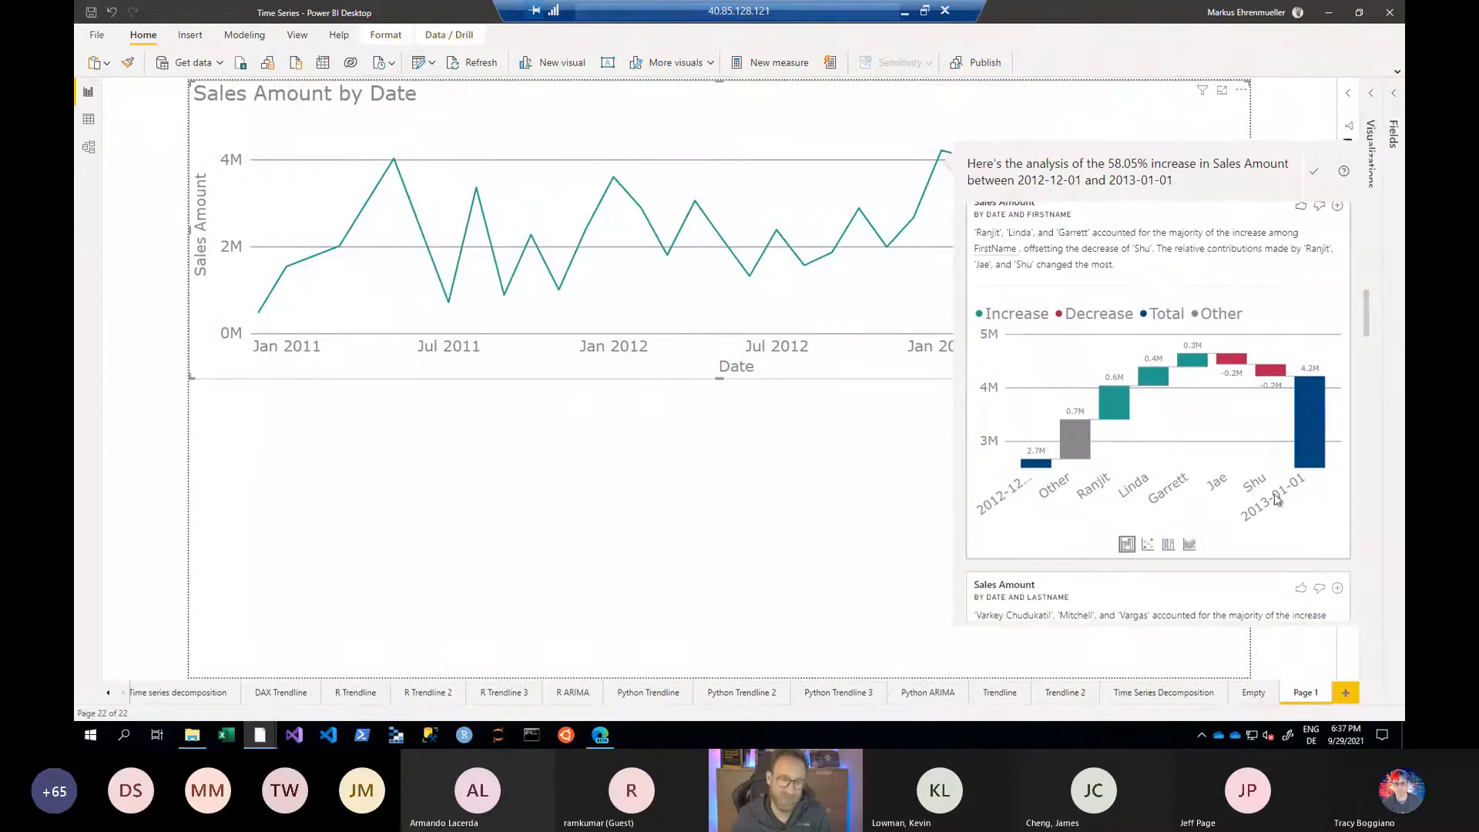
- Hide the FirstName field of the Employee table from the field list
click(1396, 96)
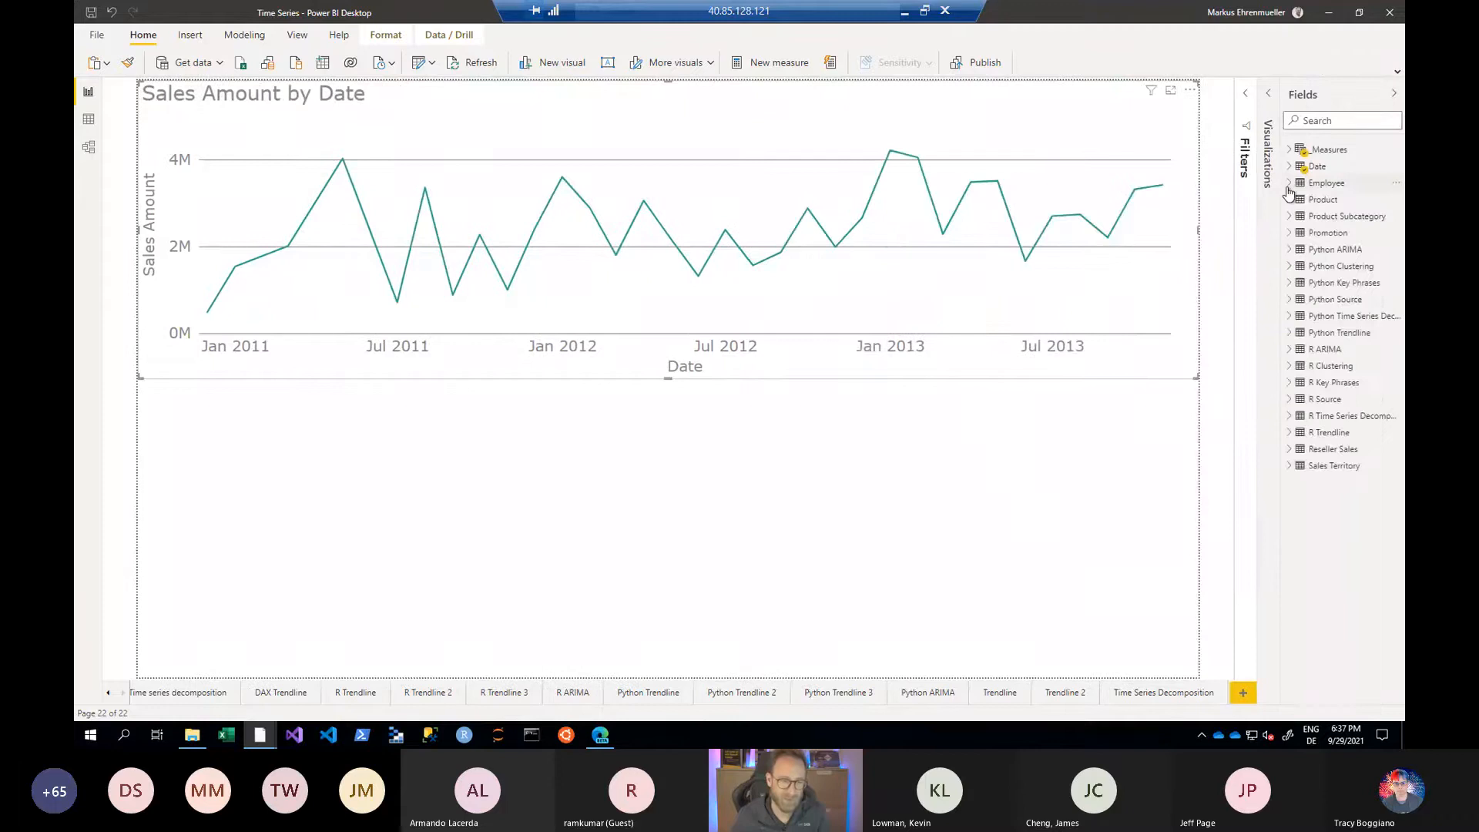
click(1288, 185)
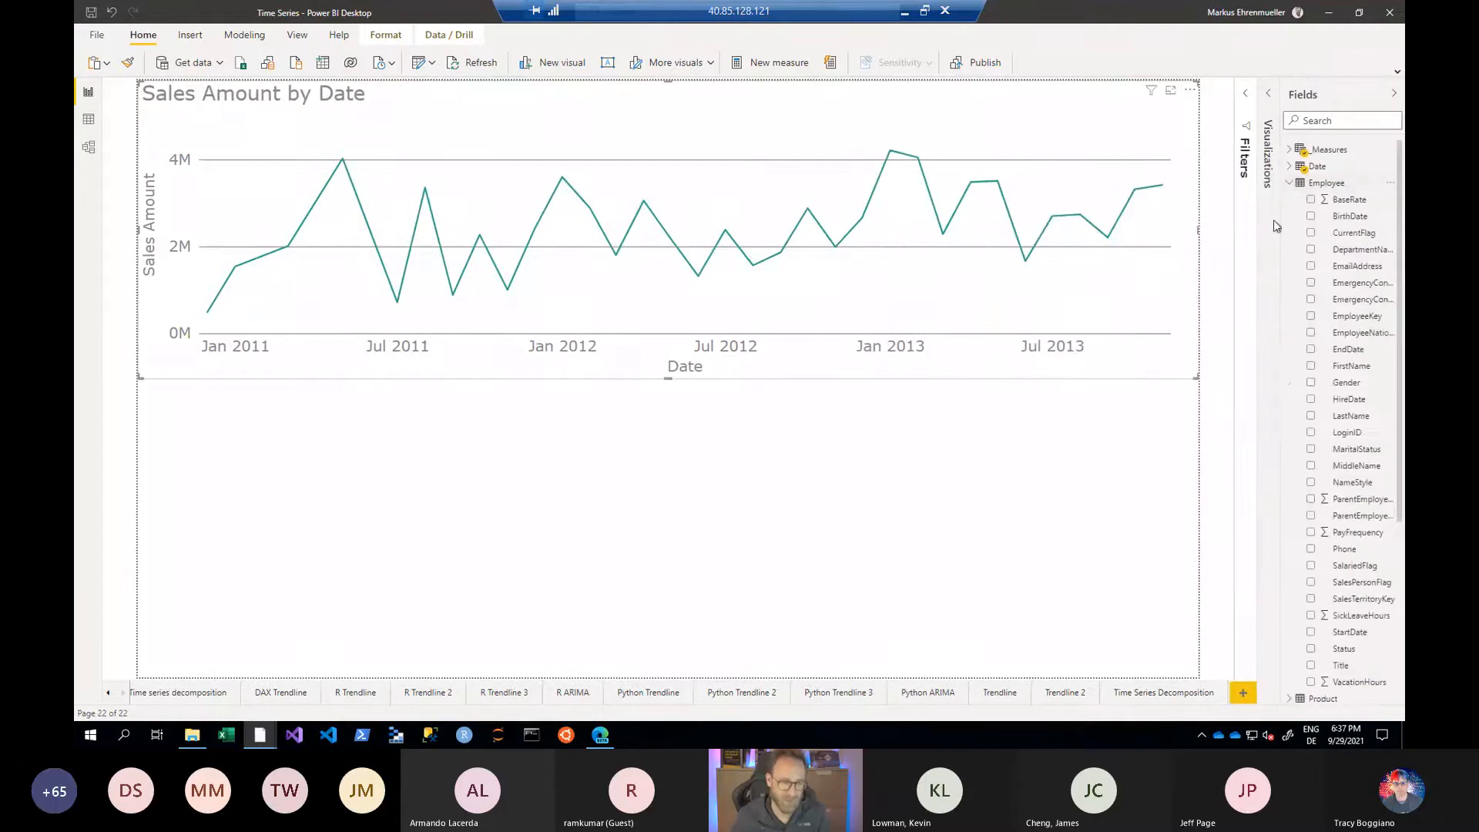
drag(1260, 224, 1163, 227)
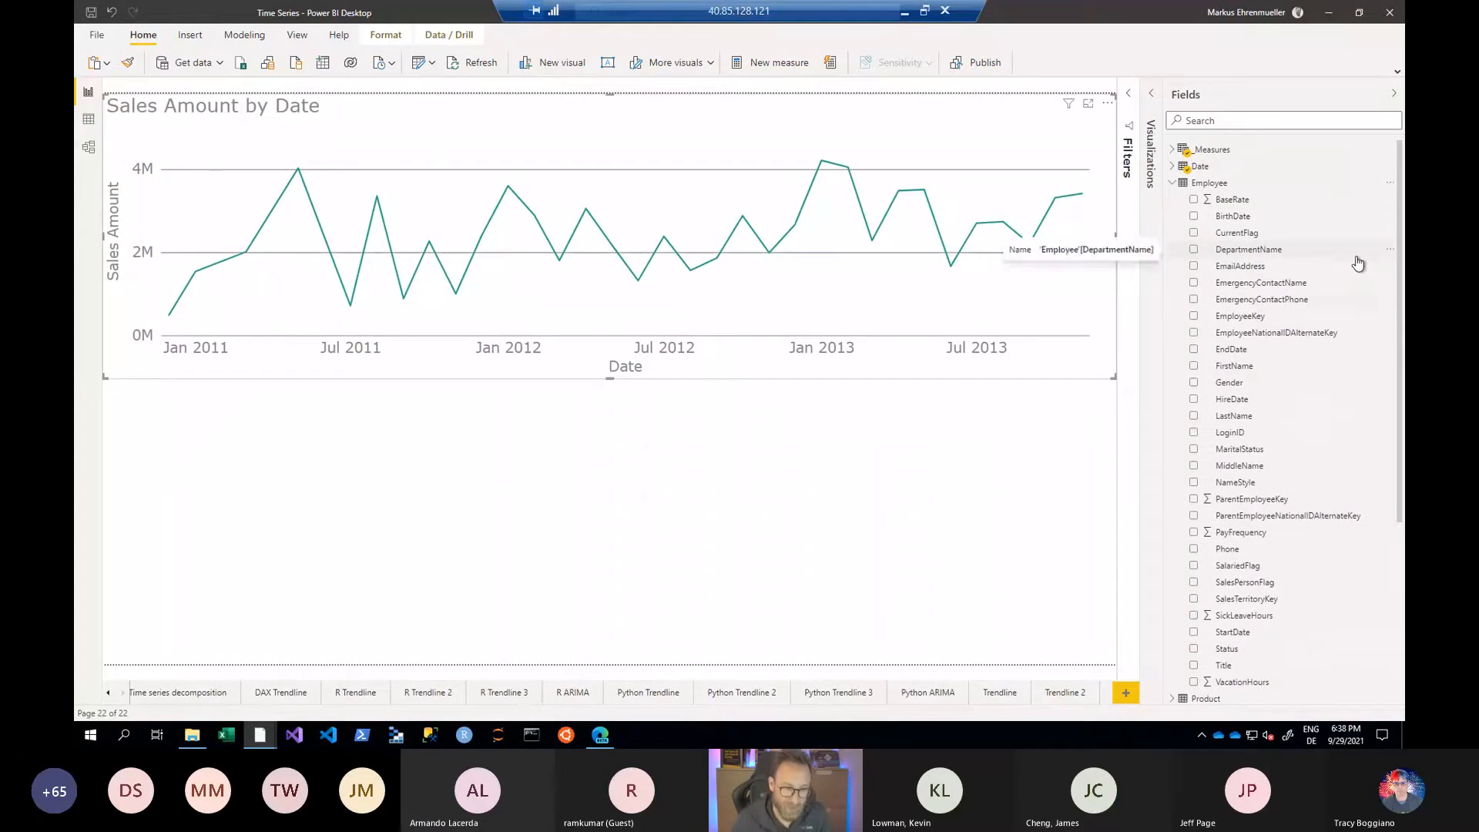
right_click(1235, 367)
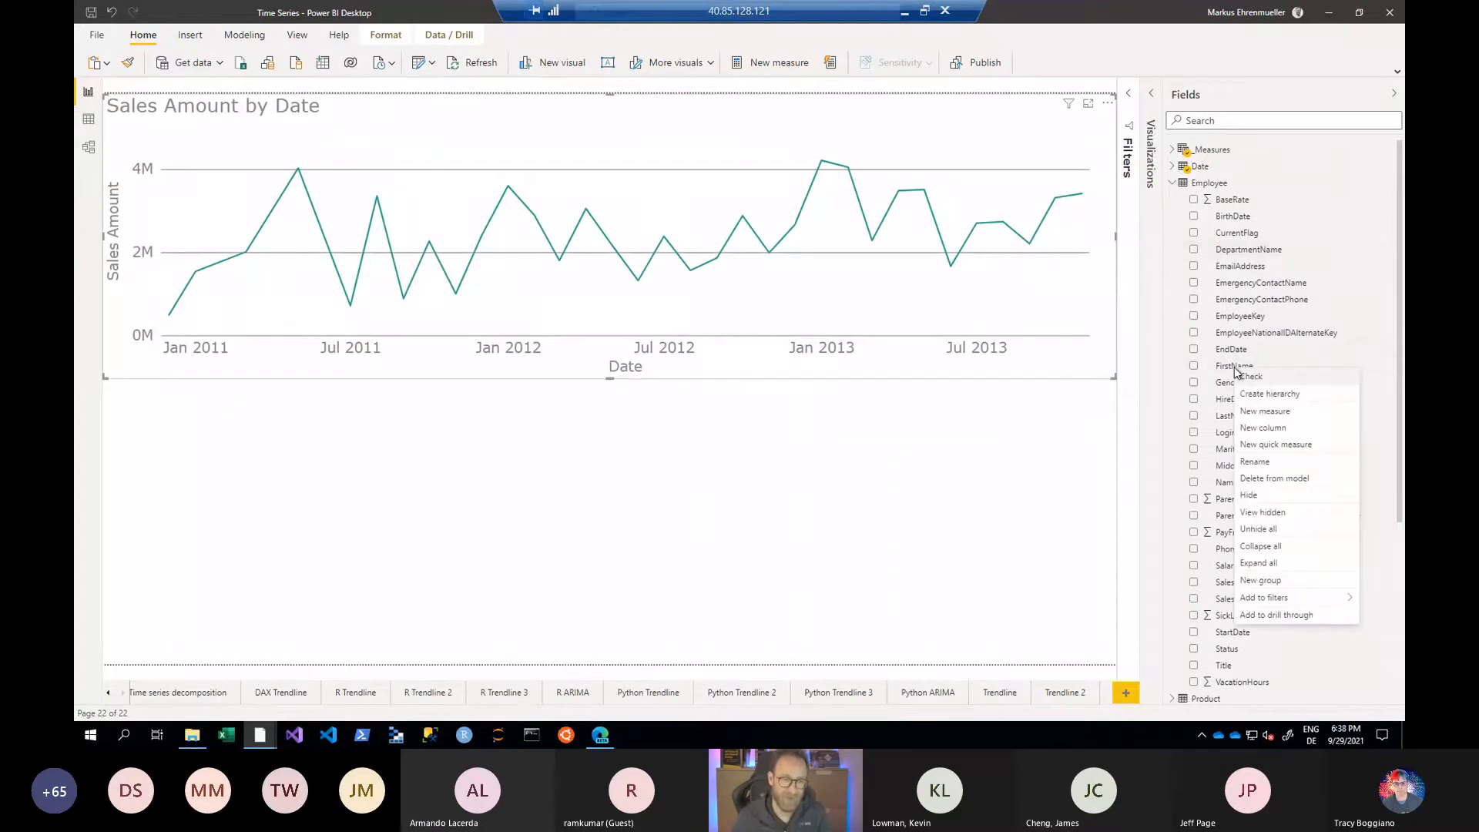
click(1262, 513)
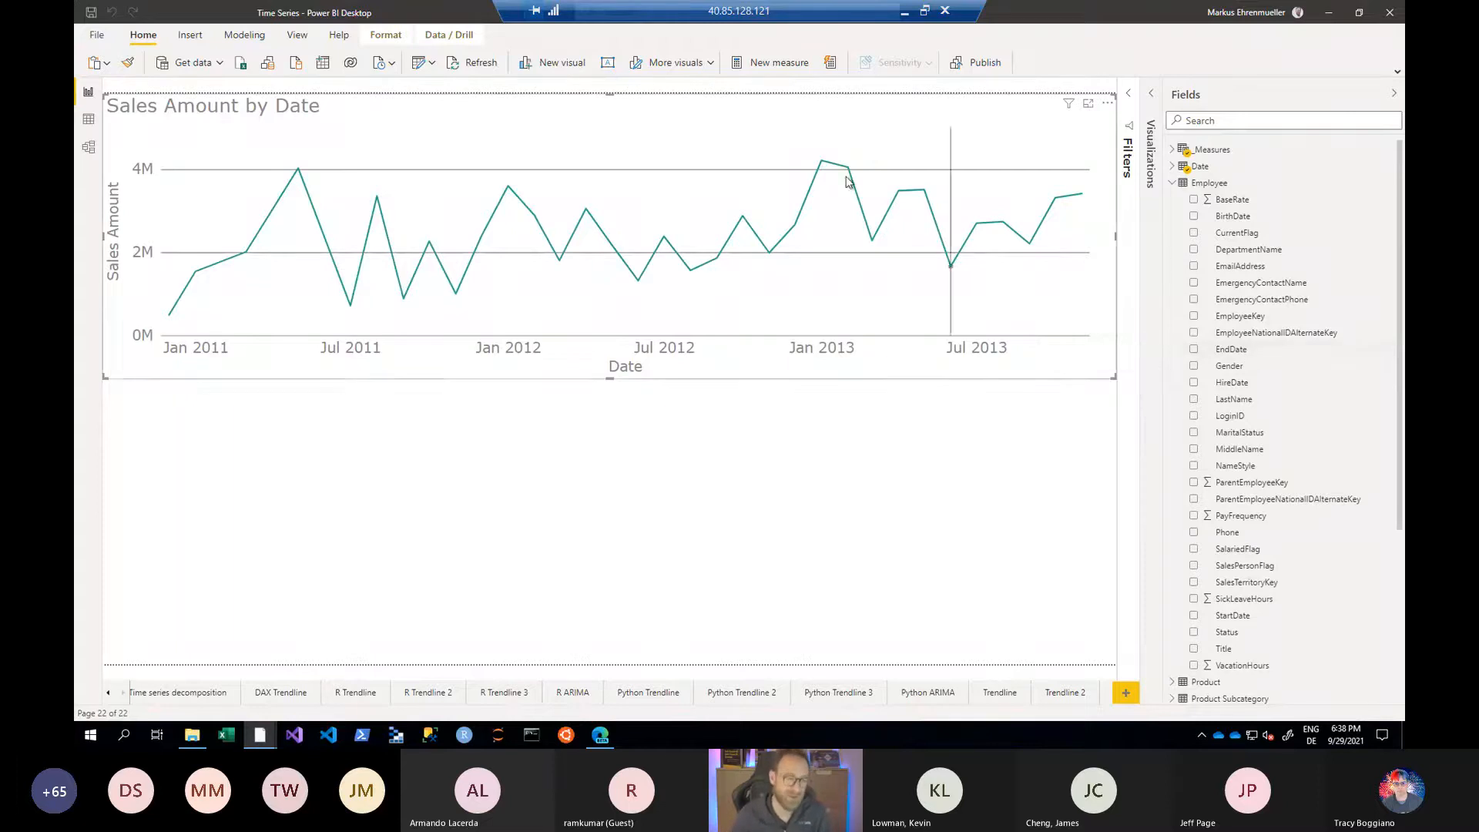
- Run the explanation of the January 2013 sales increase again with the FirstName field hidden
right_click(823, 162)
mouse_move(861, 223)
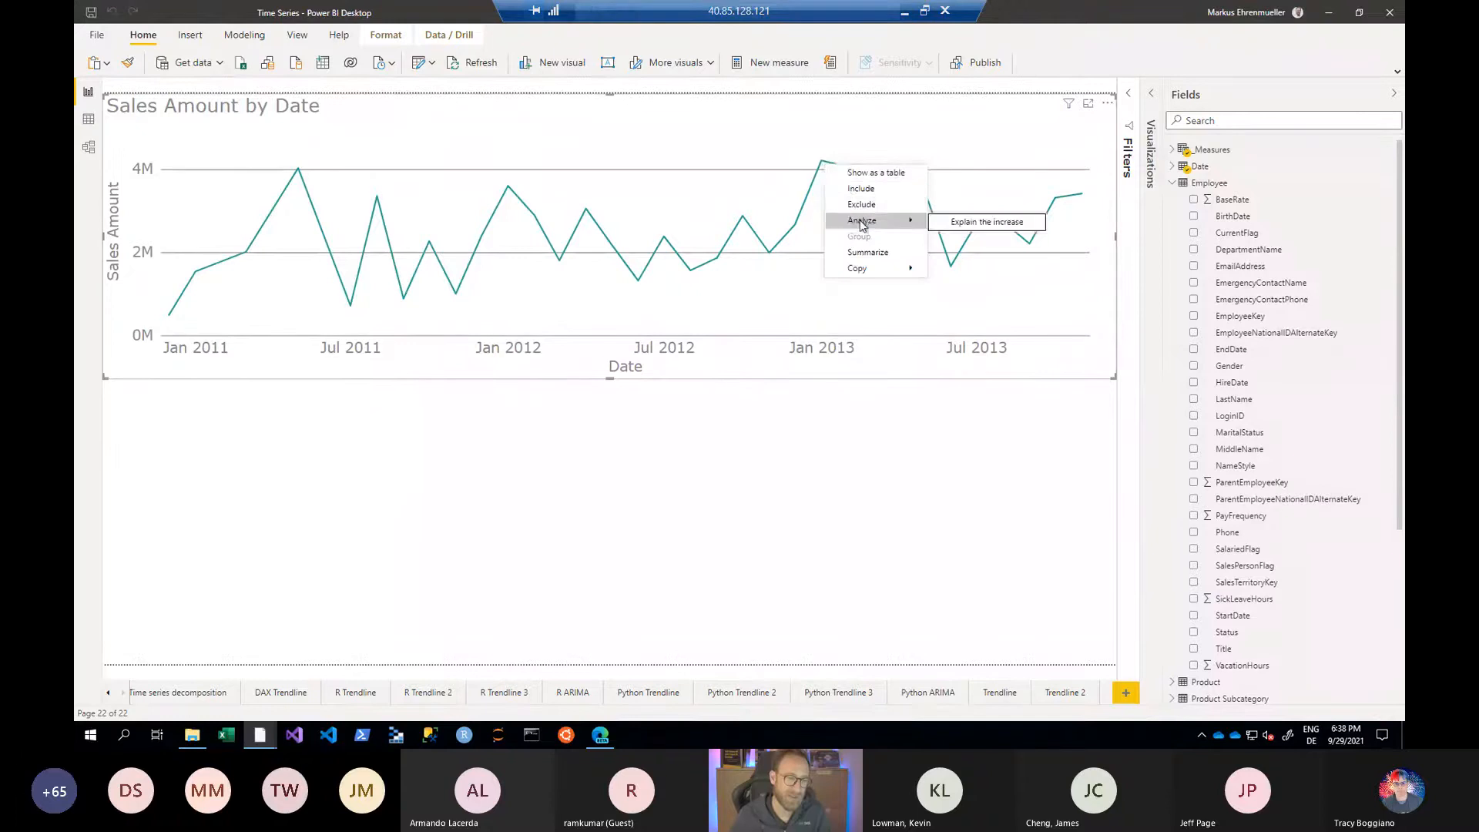
click(989, 228)
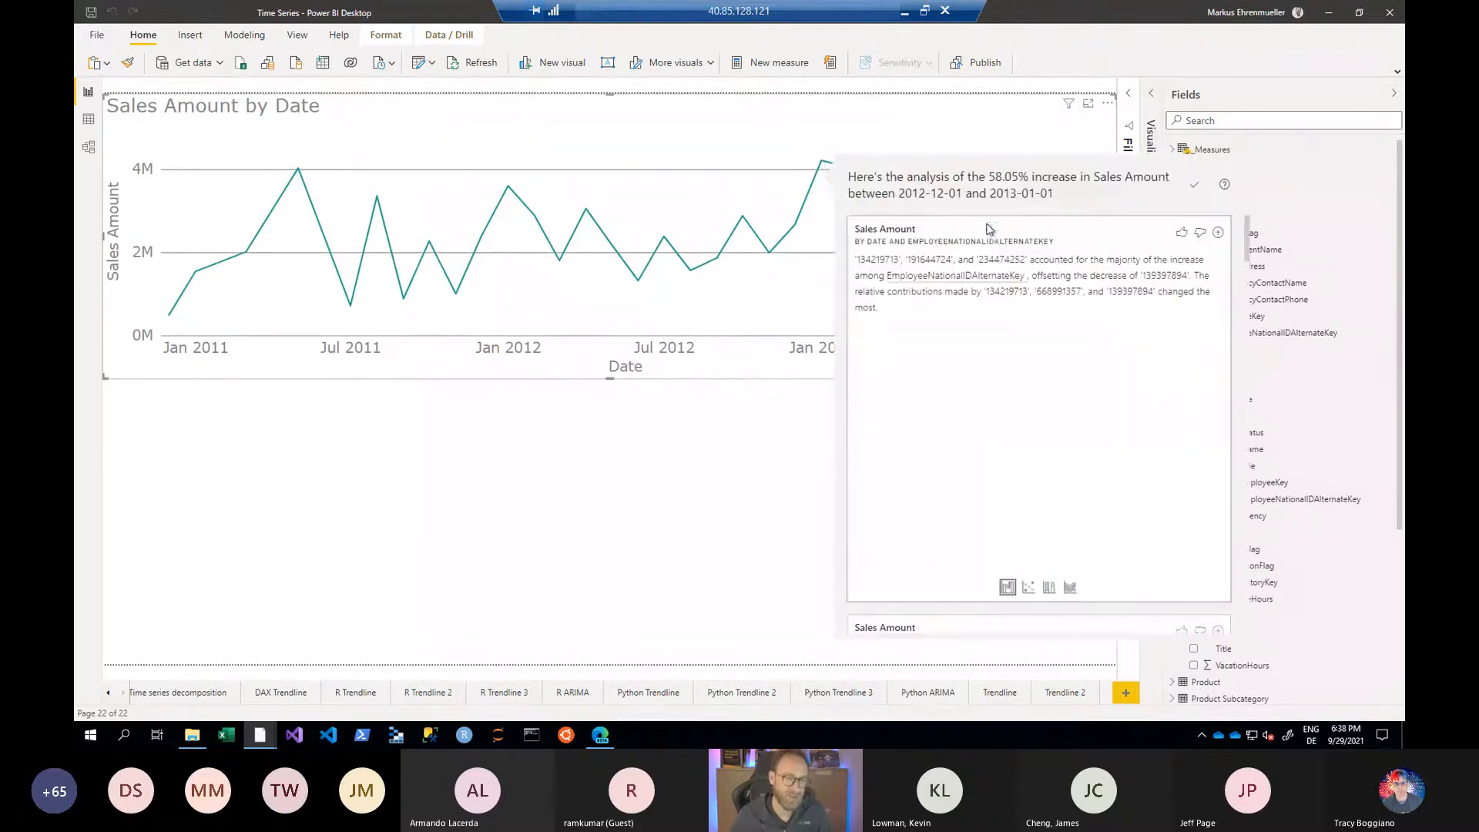
- Look through the breakdowns explaining the January 2013 sales increase, down to the one by gender
scroll(1078, 362, down, 3)
scroll(1078, 361, down, 5)
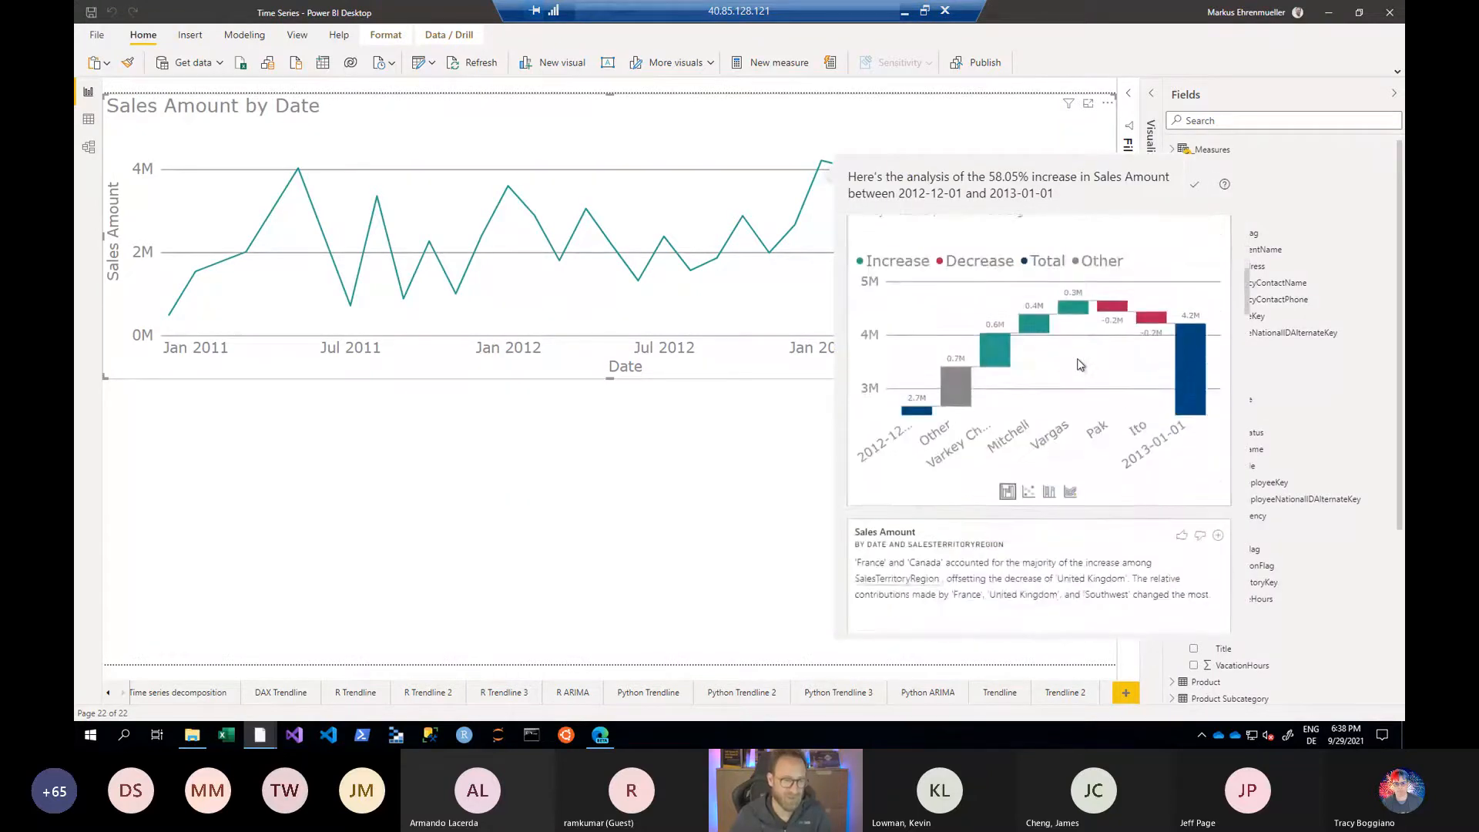
scroll(1079, 362, down, 5)
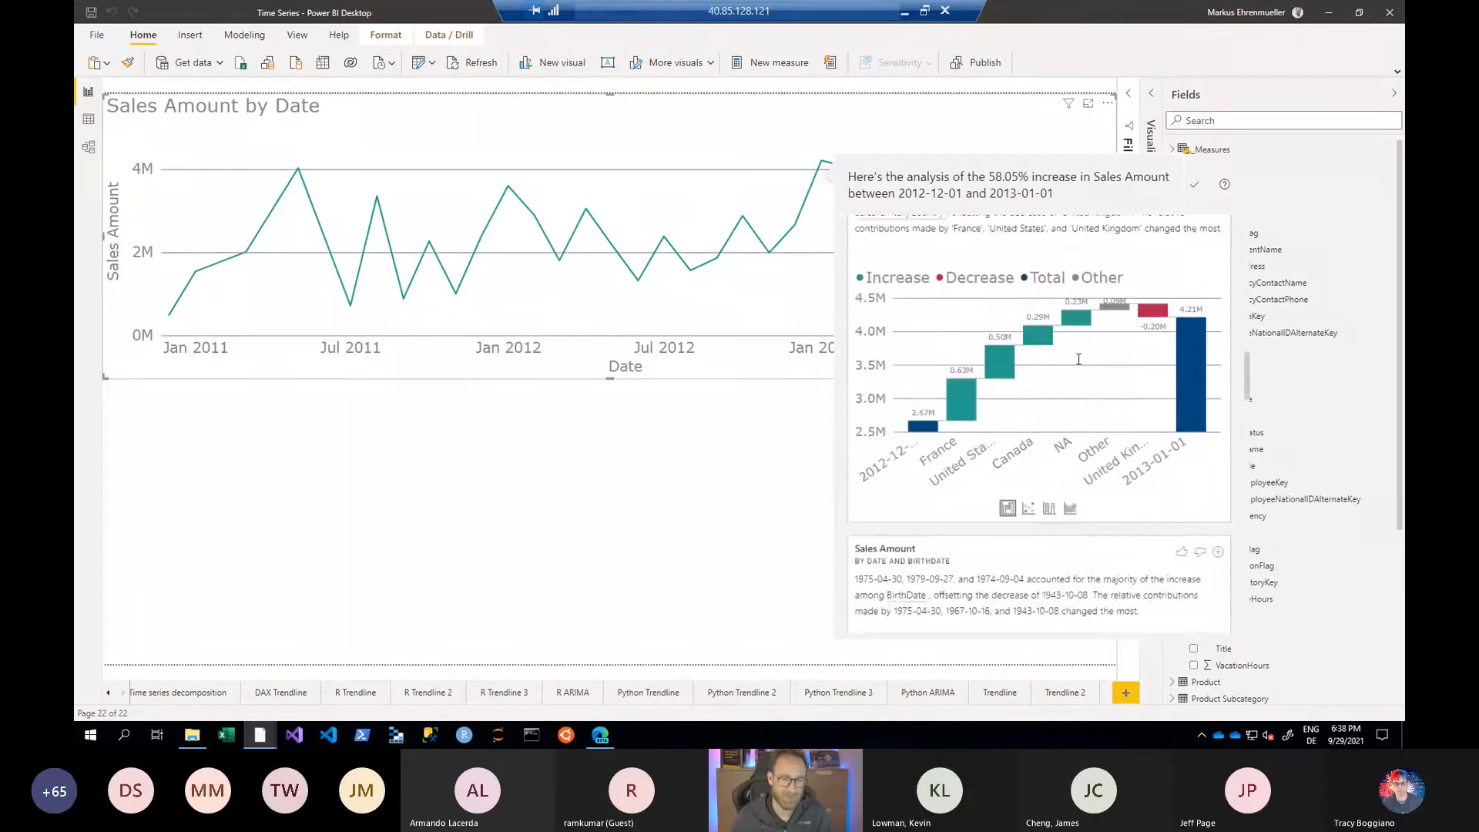
scroll(1078, 359, down, 5)
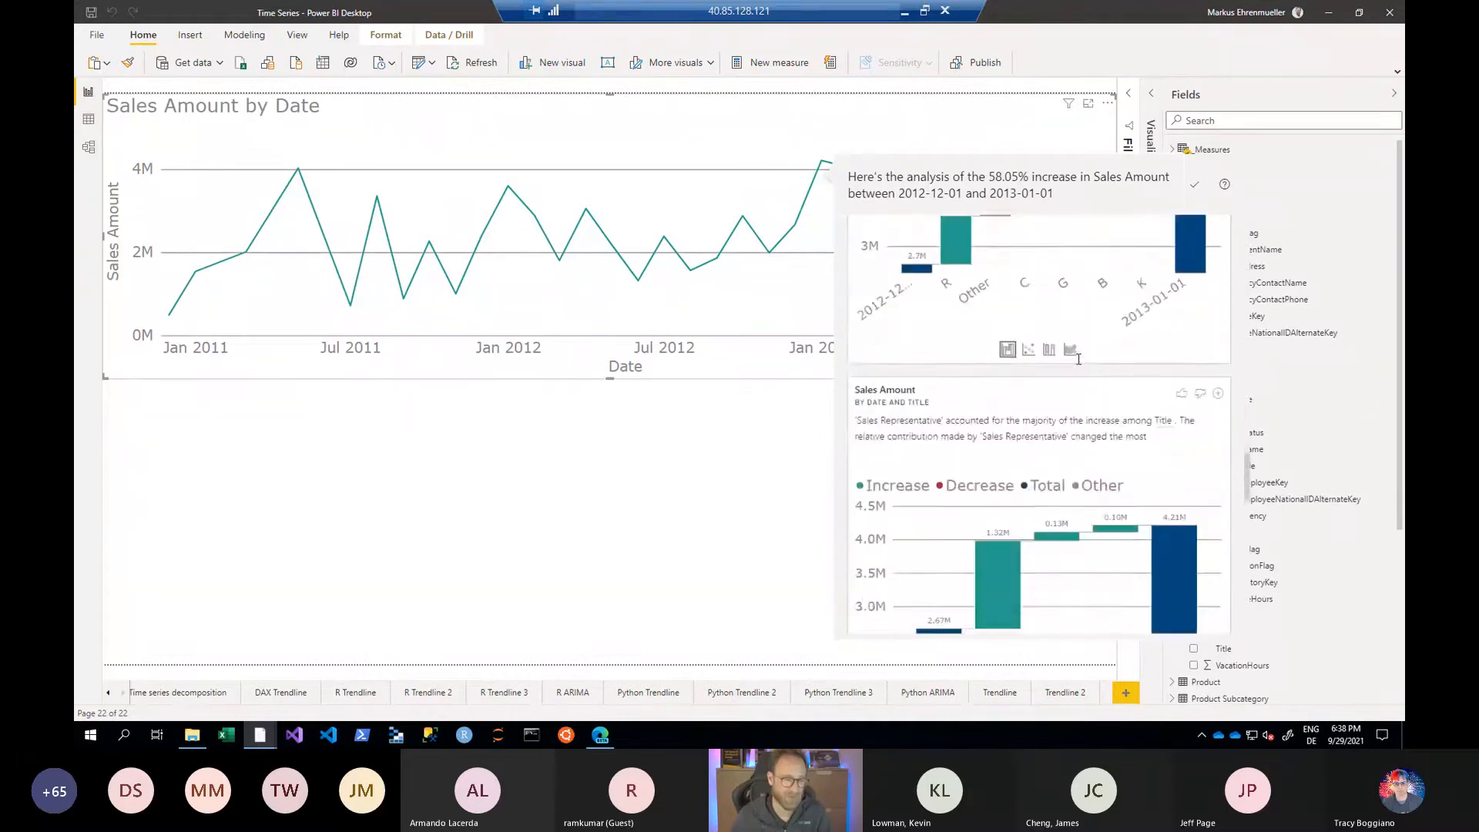
scroll(1078, 359, down, 4)
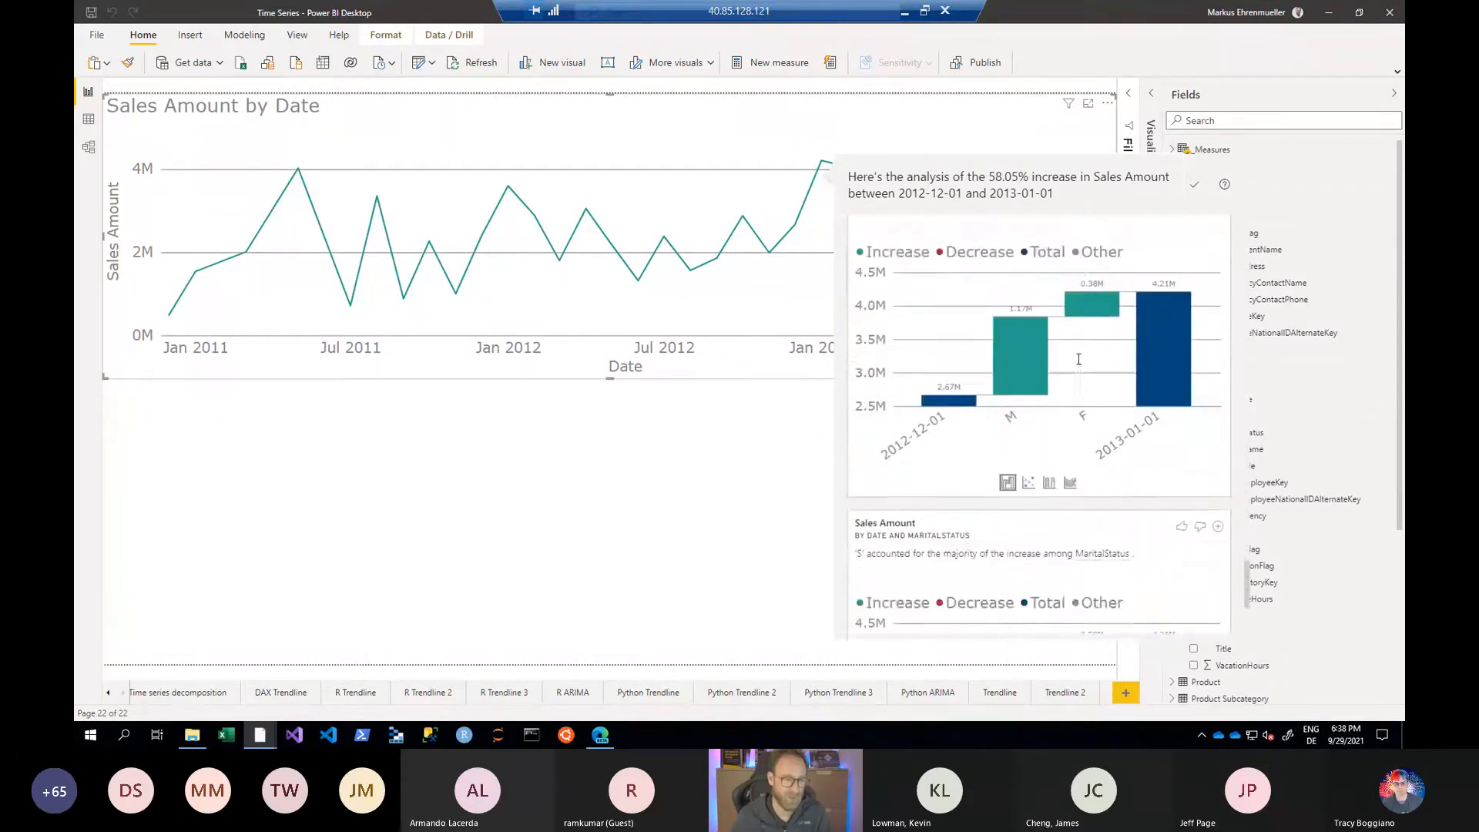
scroll(1078, 364, up, 2)
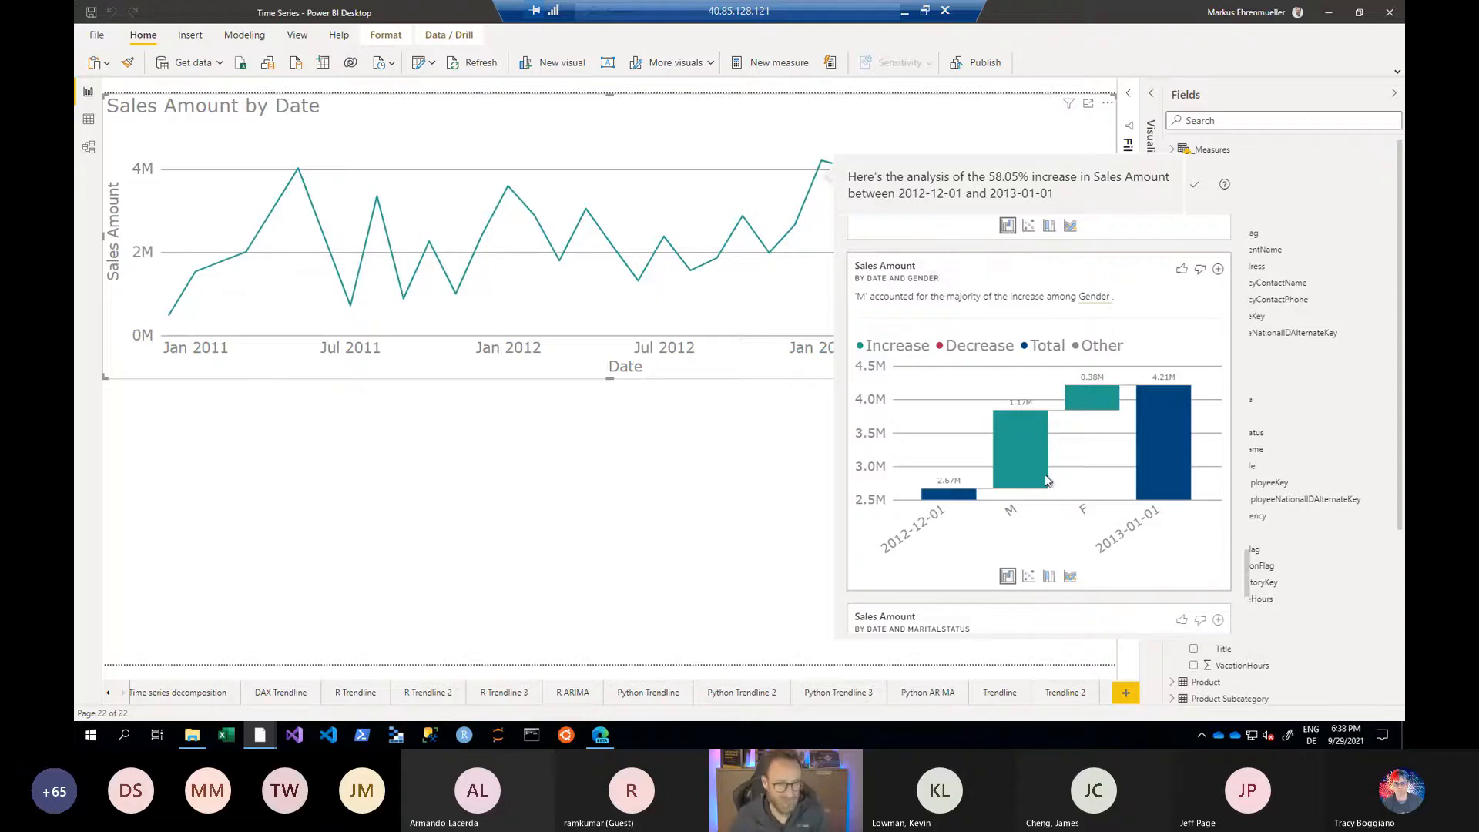
mouse_move(1046, 480)
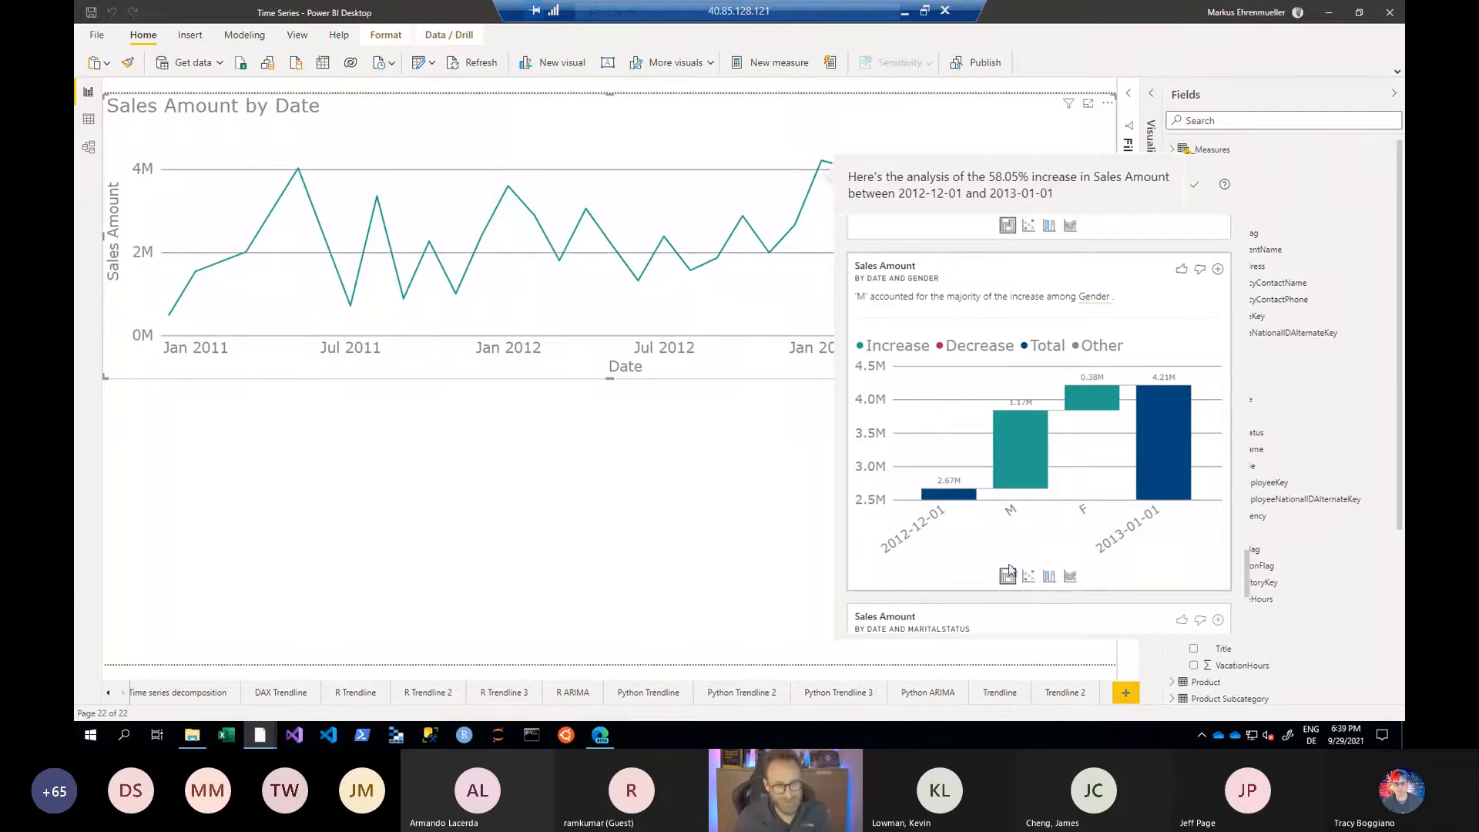
- View the gender breakdown as a scatter chart, switch it to a 100% stacked column chart, and add it to the report page
click(1028, 576)
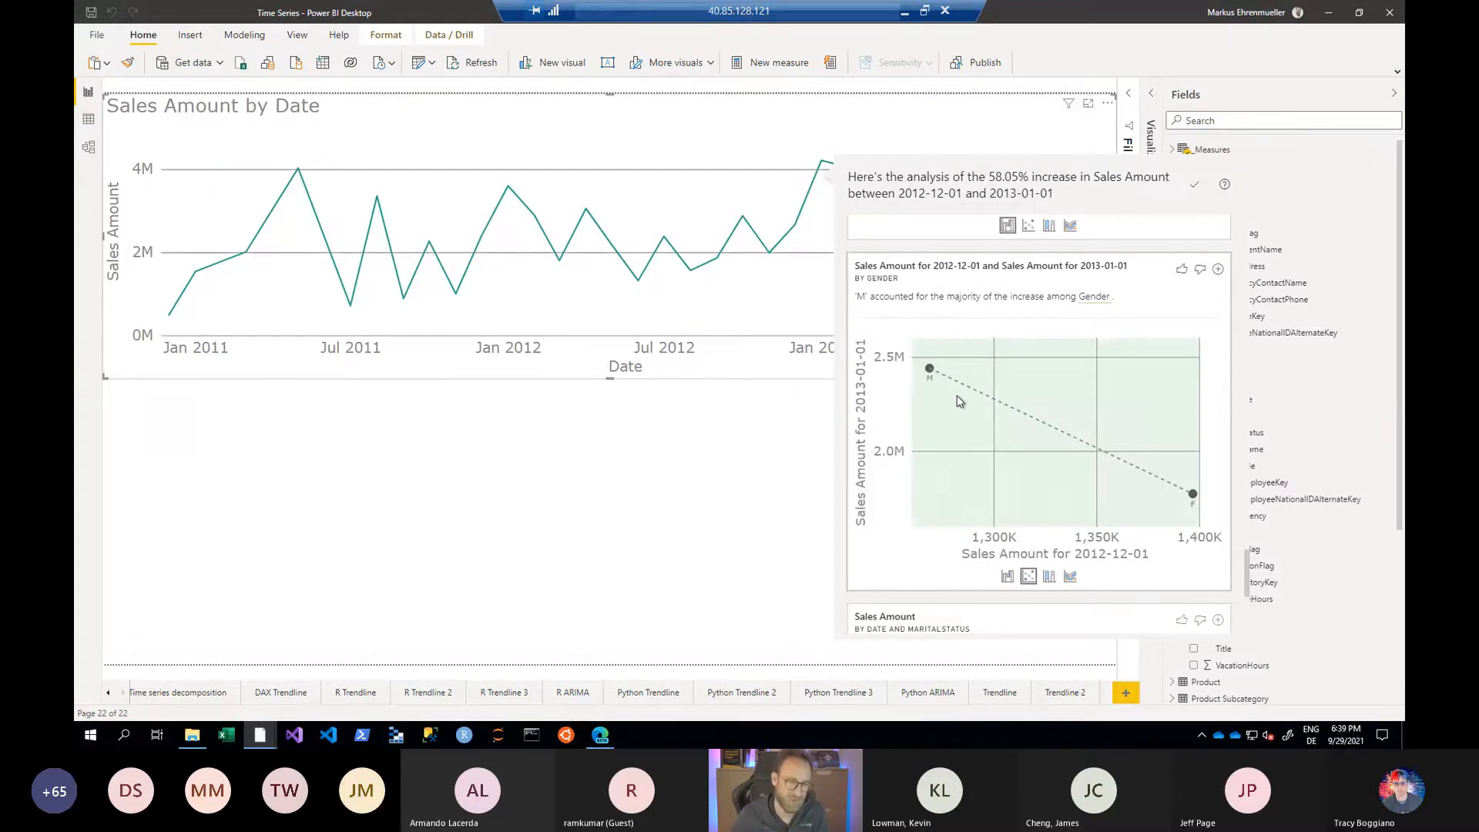
click(1049, 576)
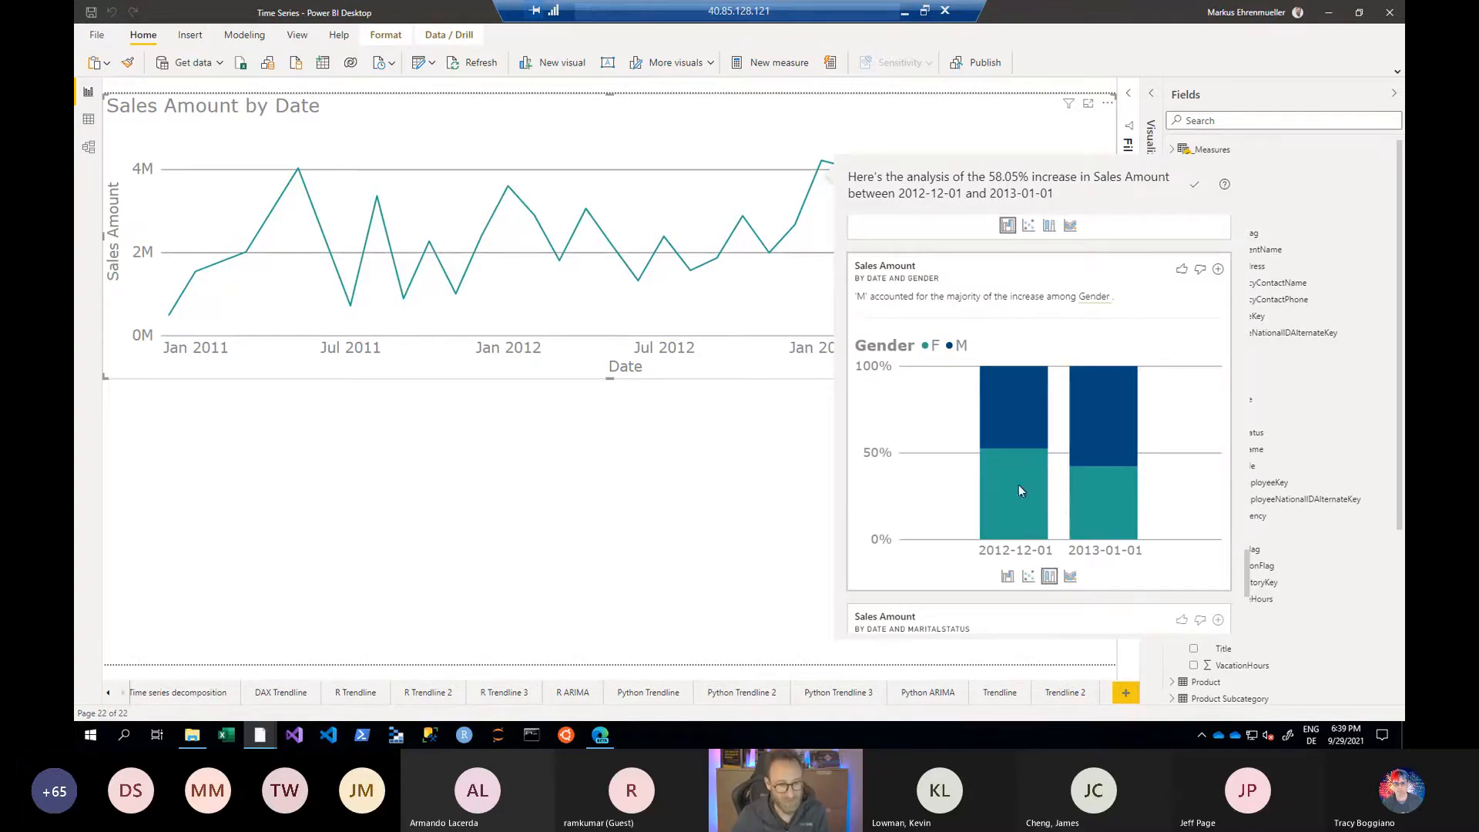
mouse_move(1005, 466)
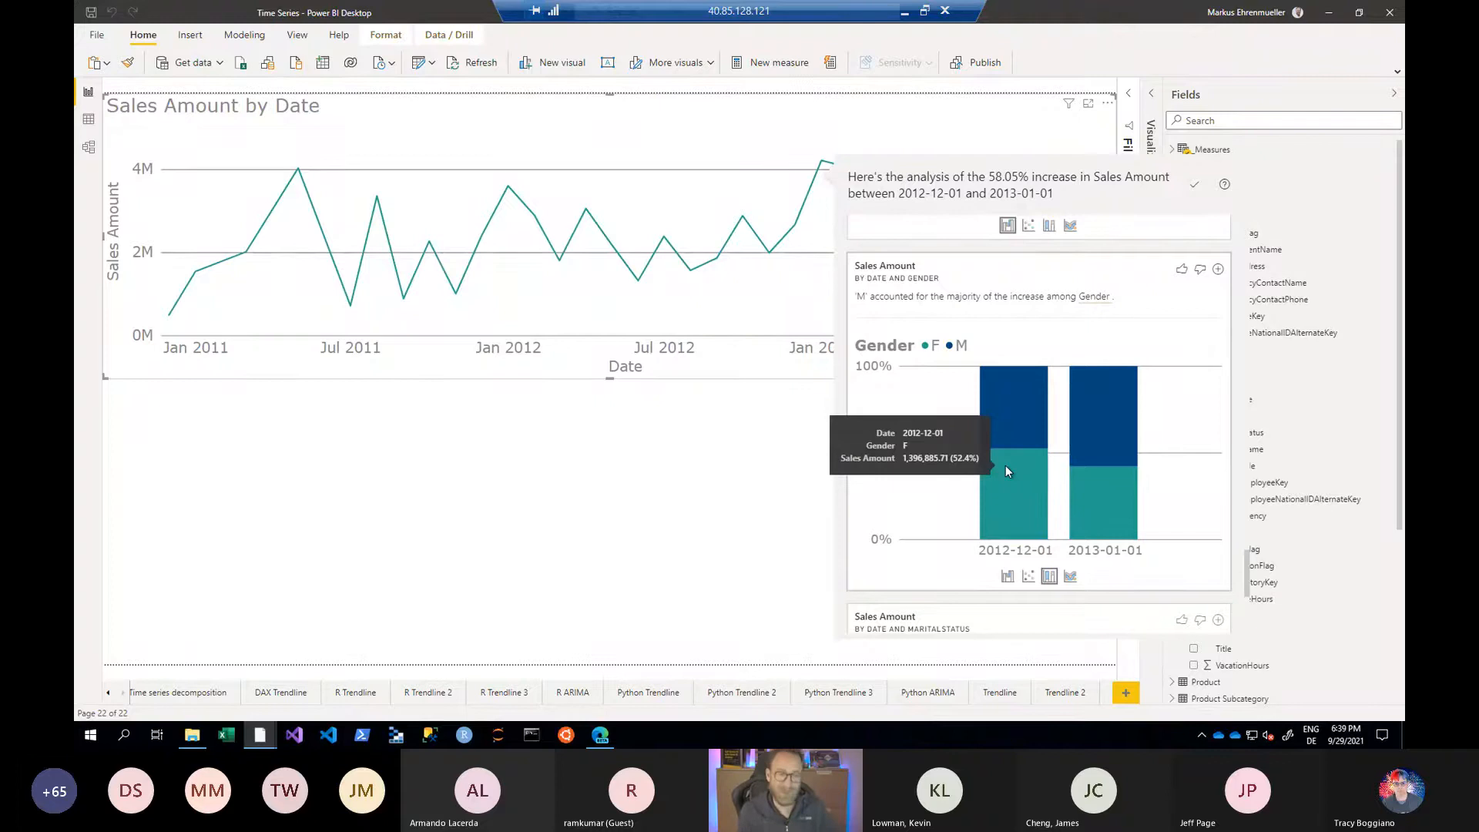
click(1217, 269)
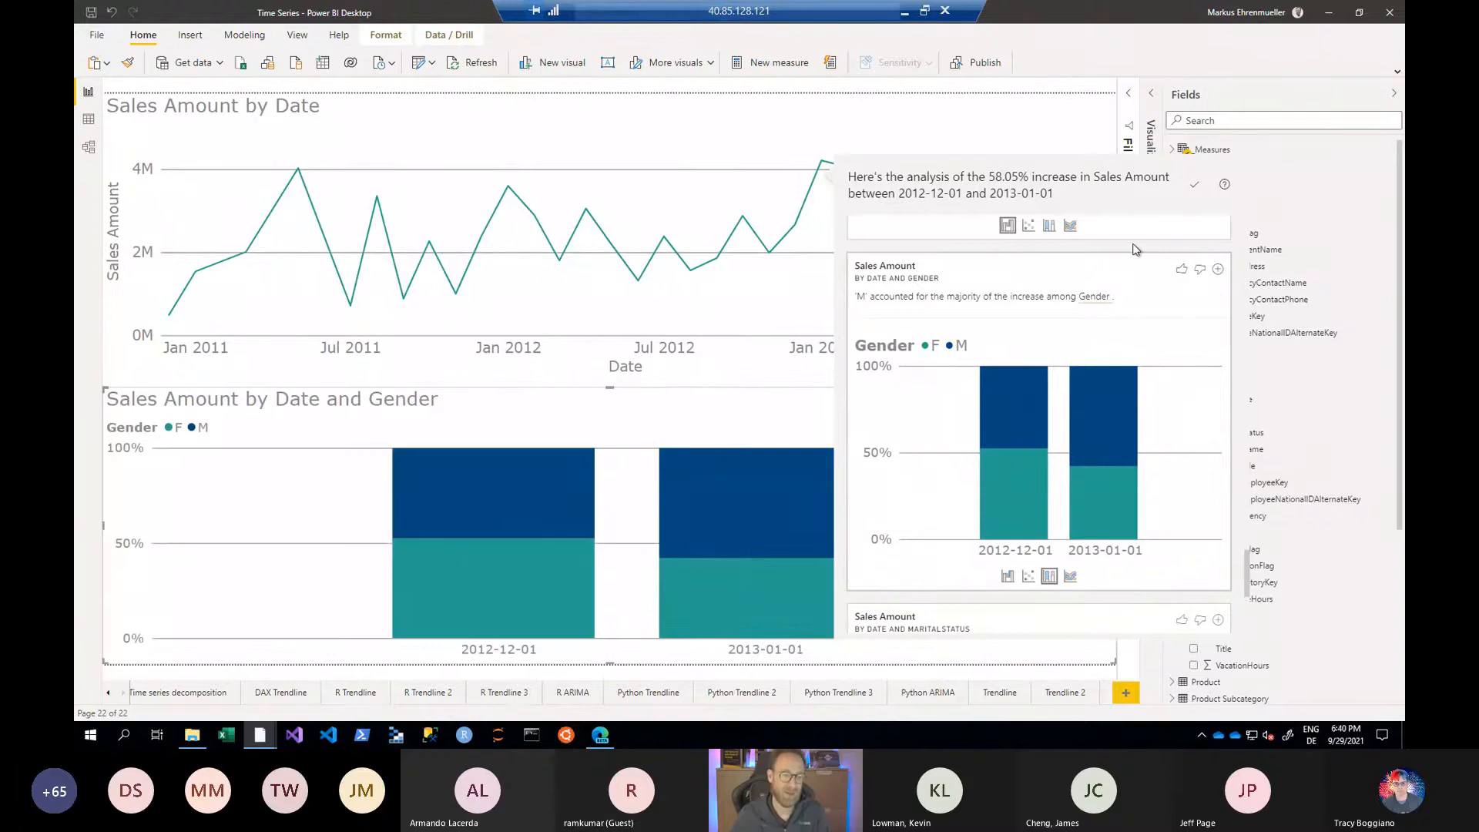
click(738, 401)
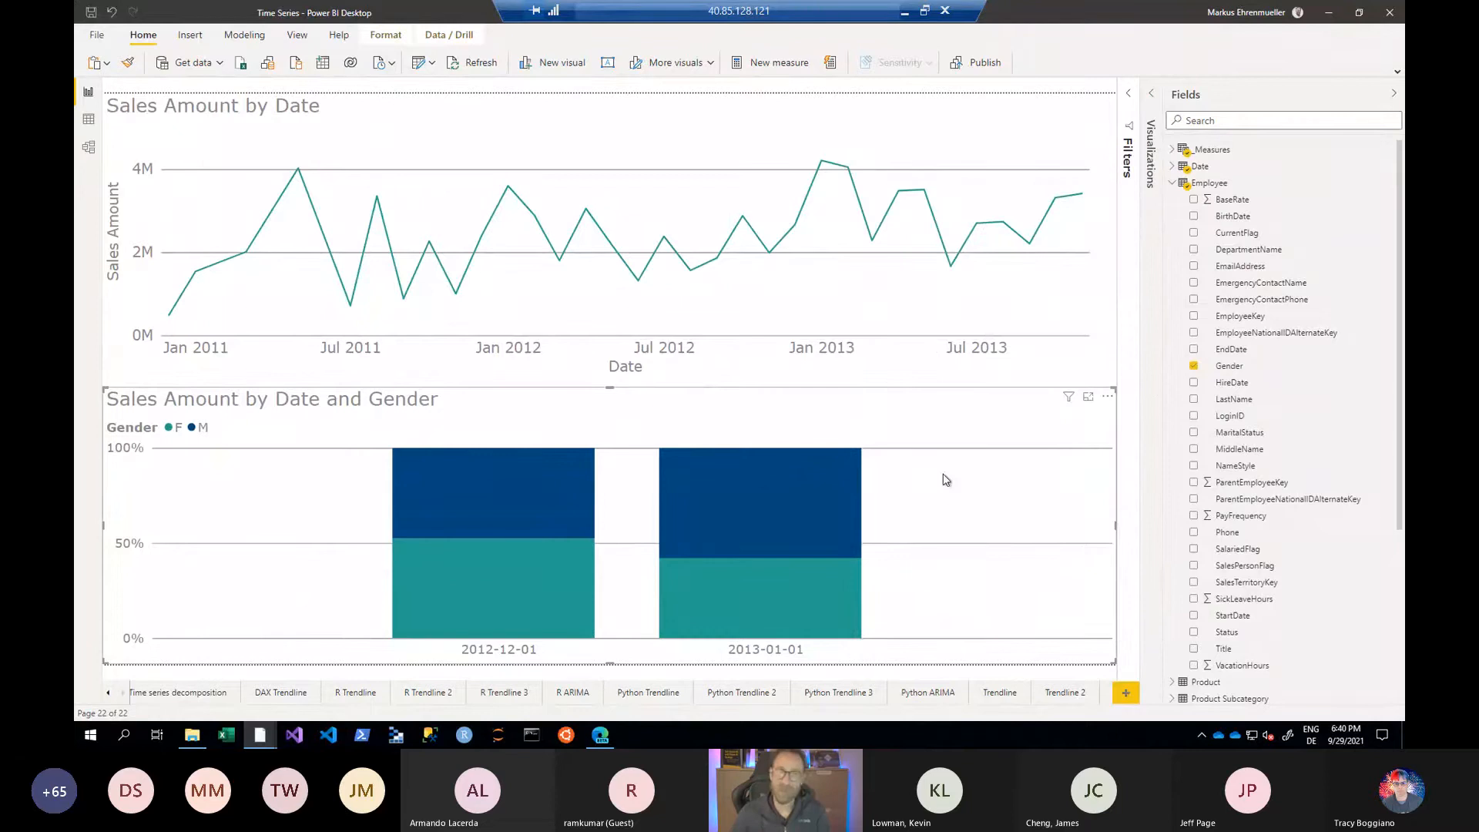
- Change the data color of gender F to the crimson theme color in the Sales Amount by Date and Gender chart
click(1393, 92)
click(1370, 98)
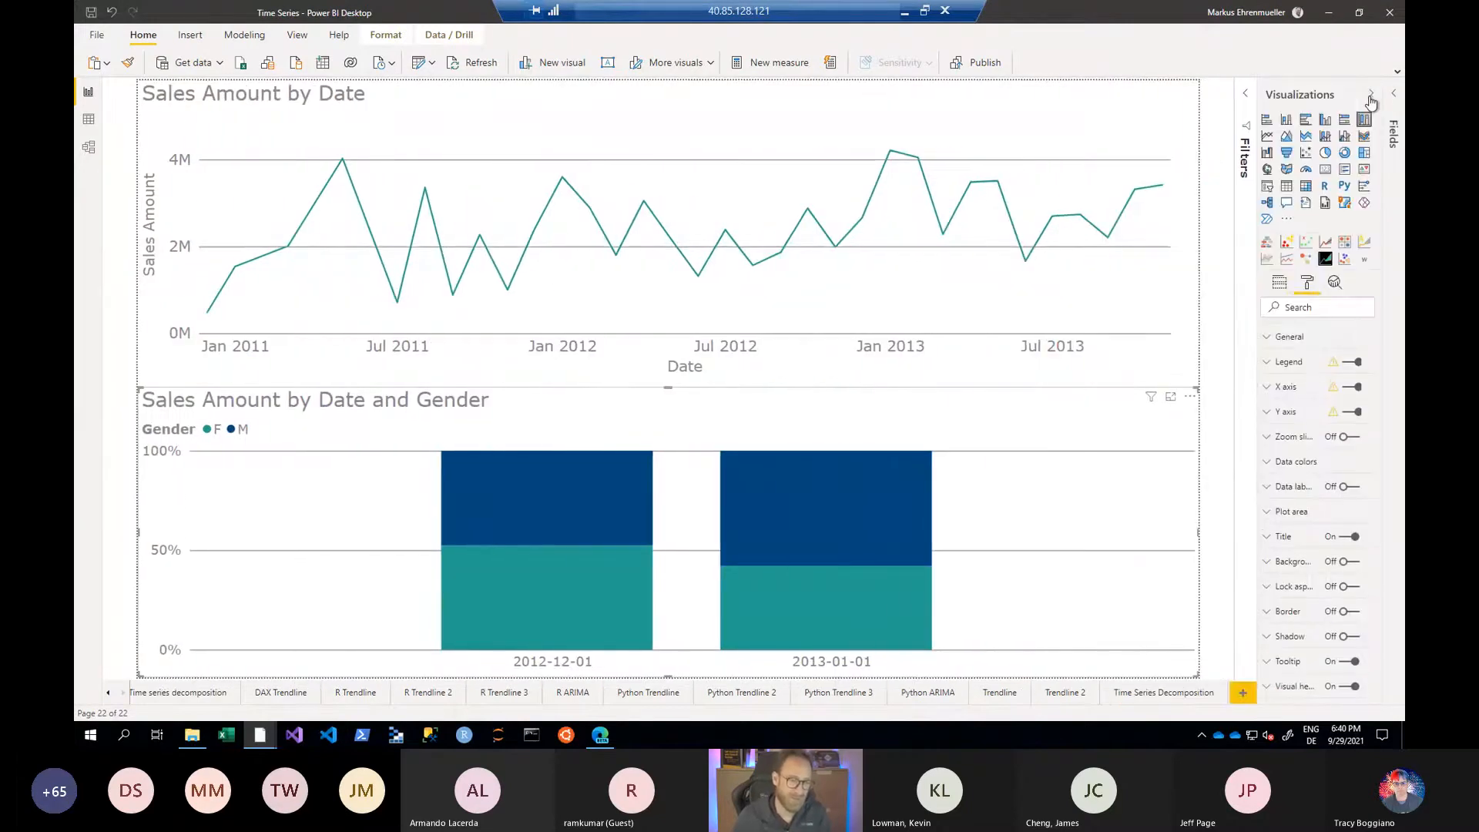
click(1265, 465)
click(1292, 505)
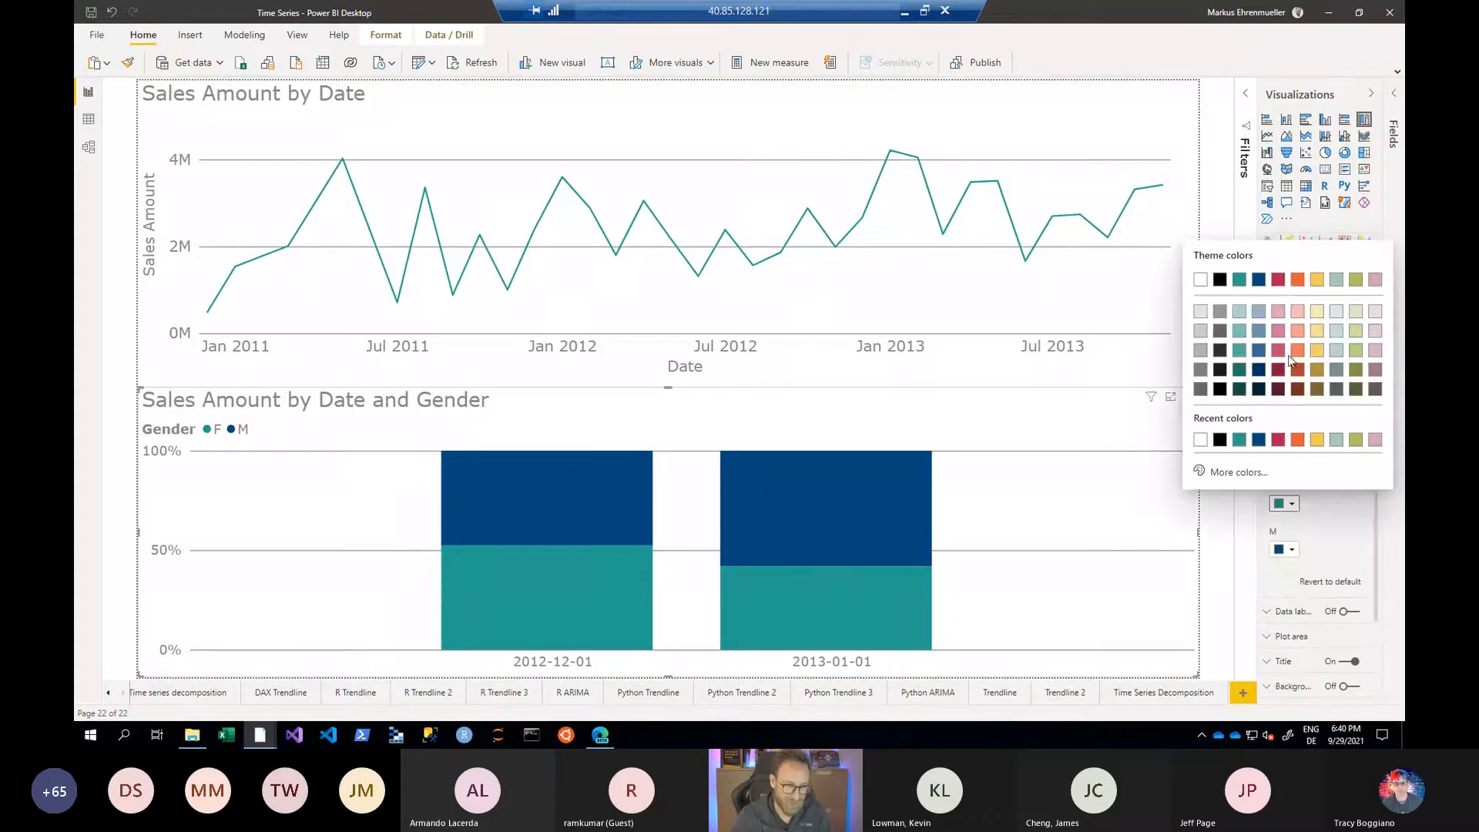
click(1277, 278)
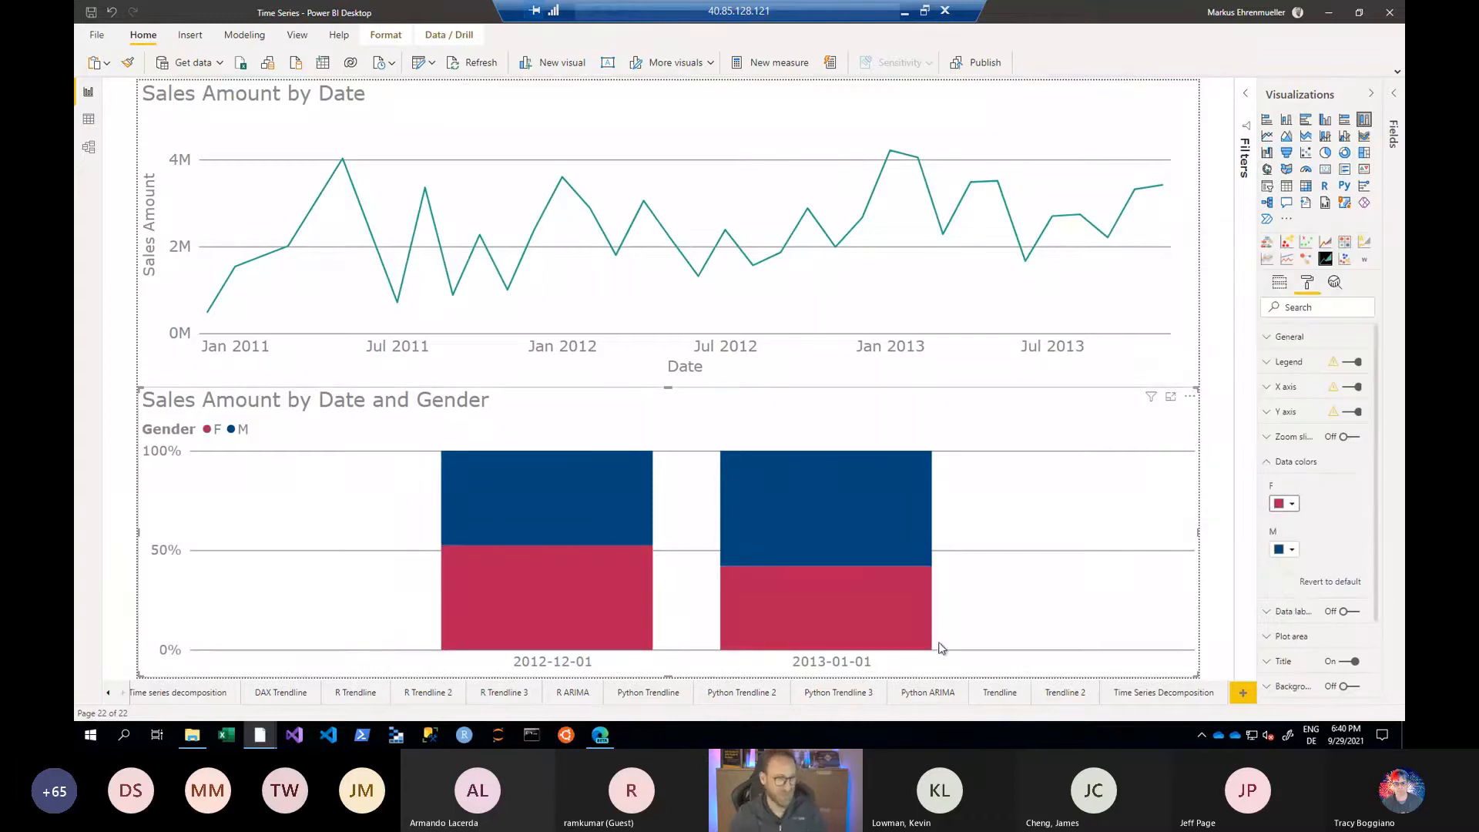
mouse_move(484, 507)
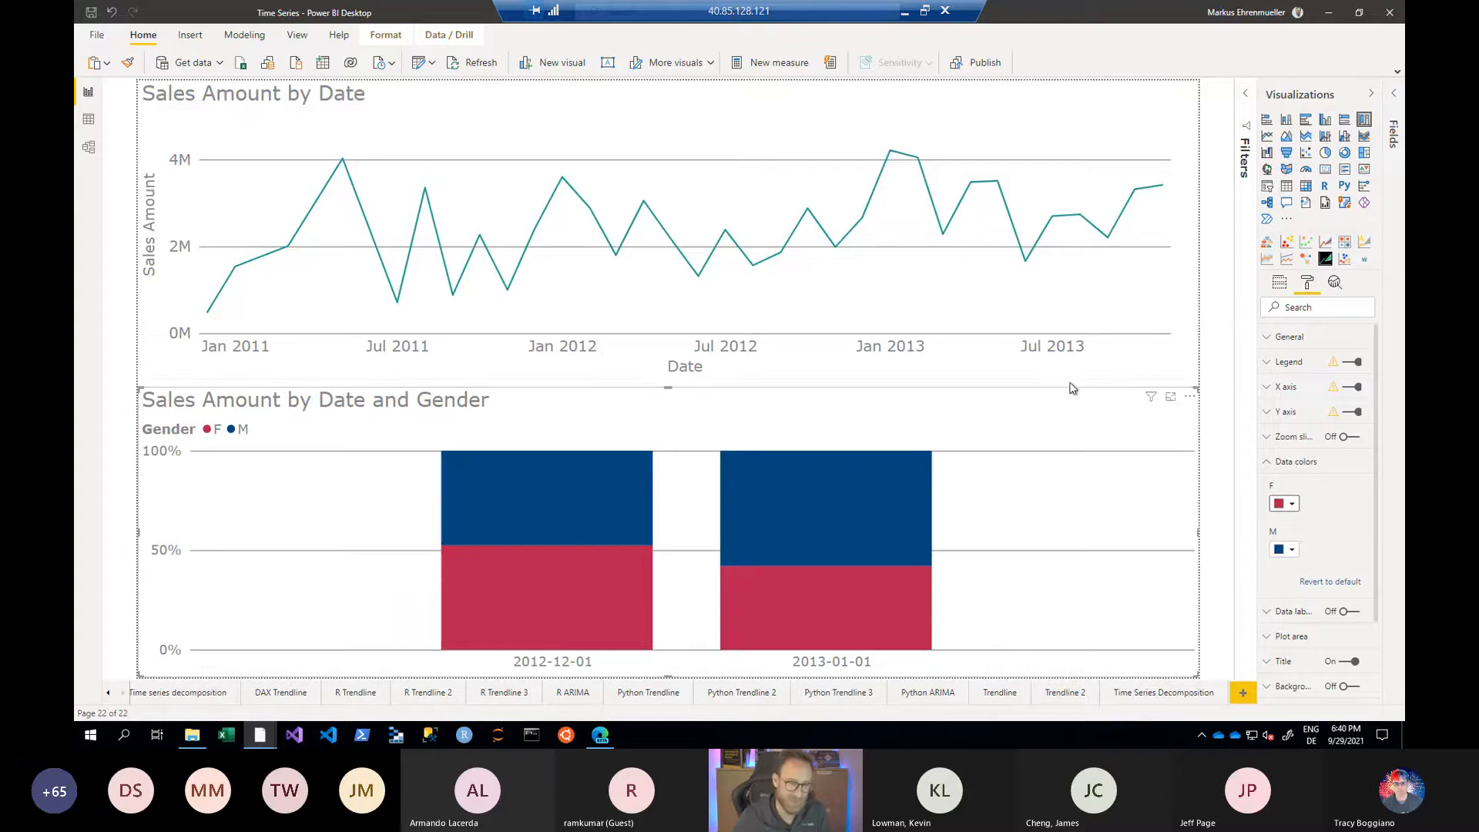
- Add a constant line at 0.5 to the Sales Amount by Date and Gender chart
click(1340, 285)
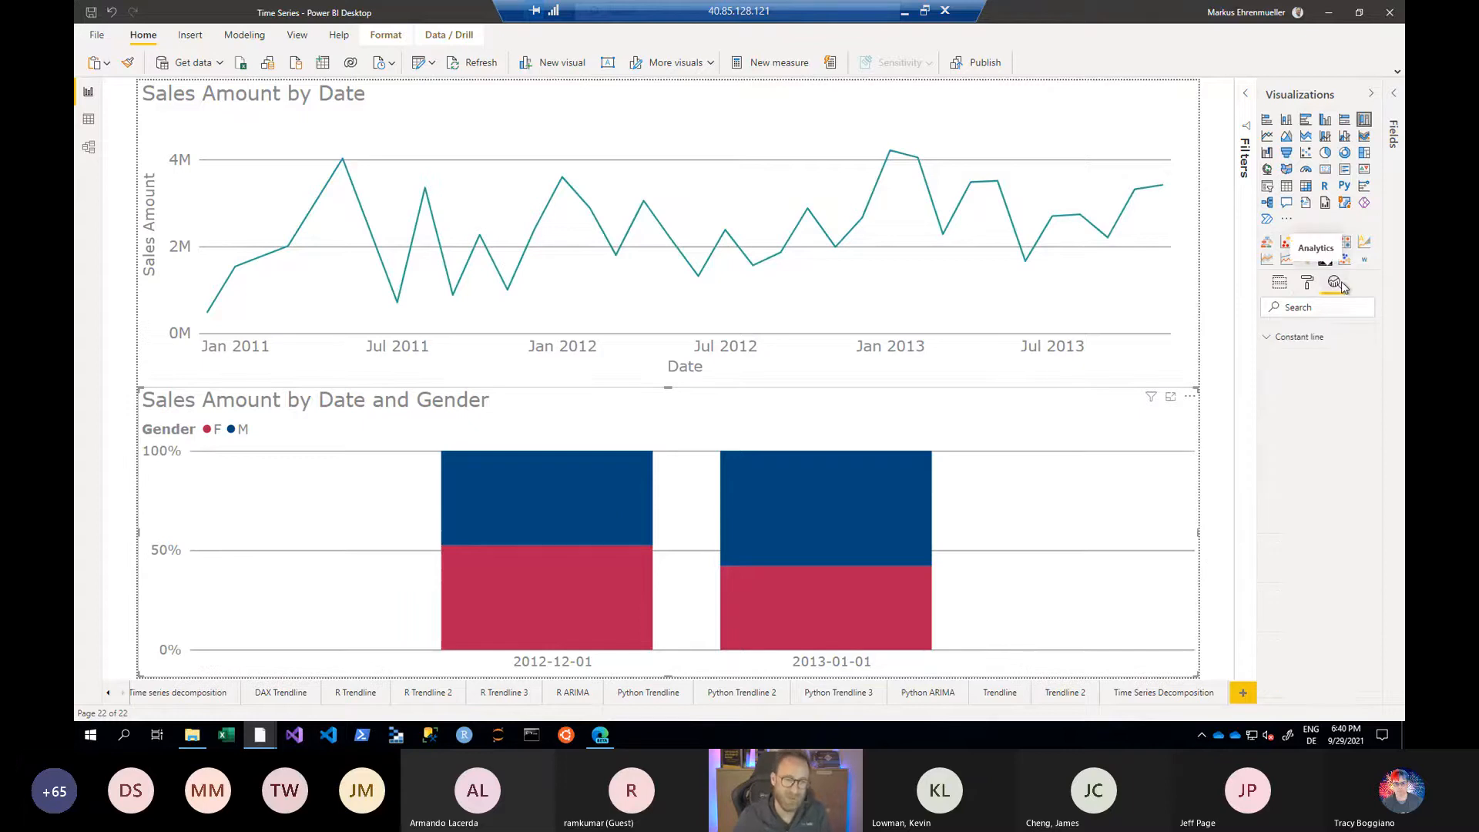
click(1268, 342)
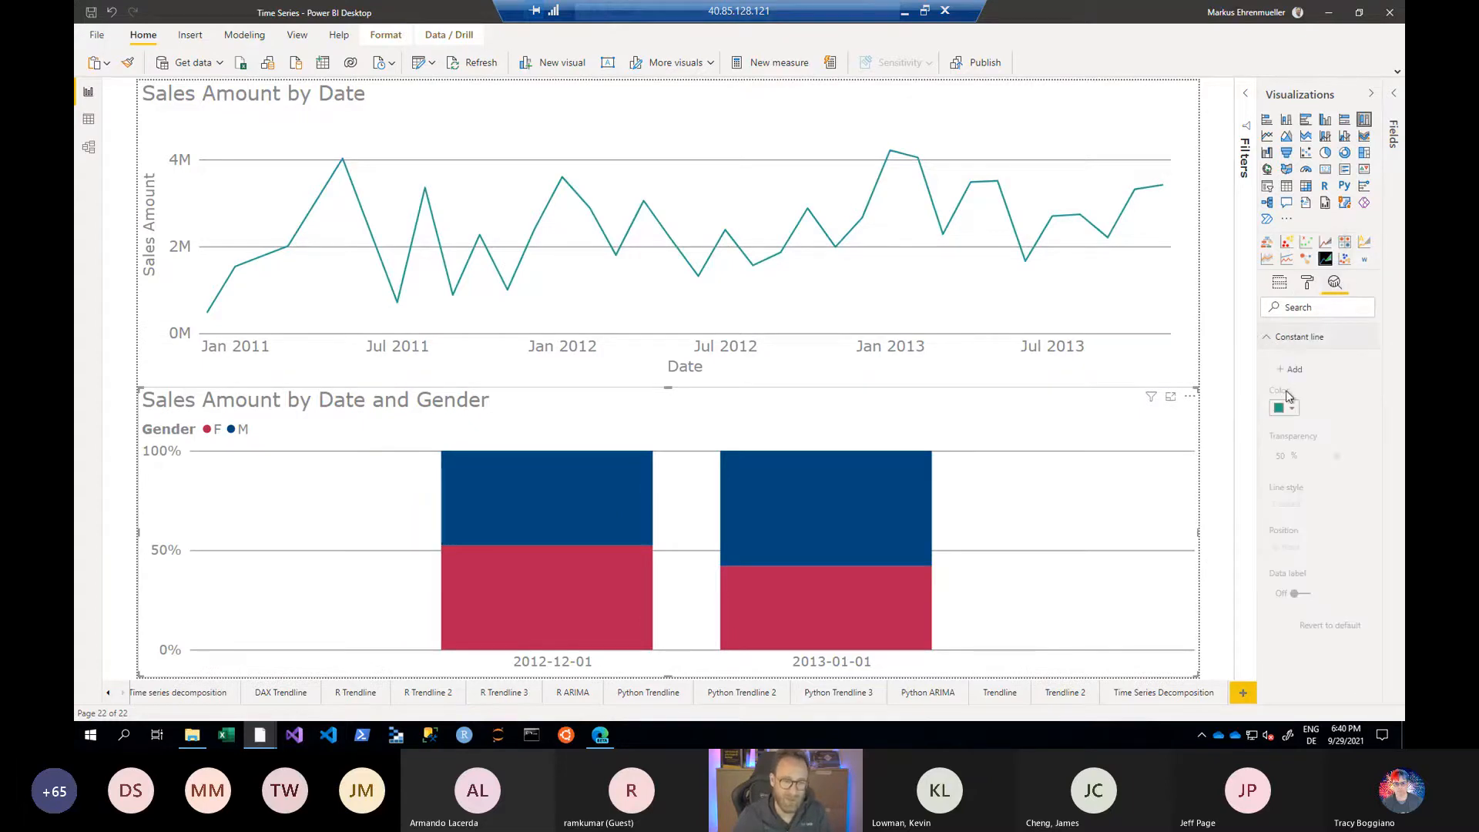
click(1291, 369)
click(1297, 423)
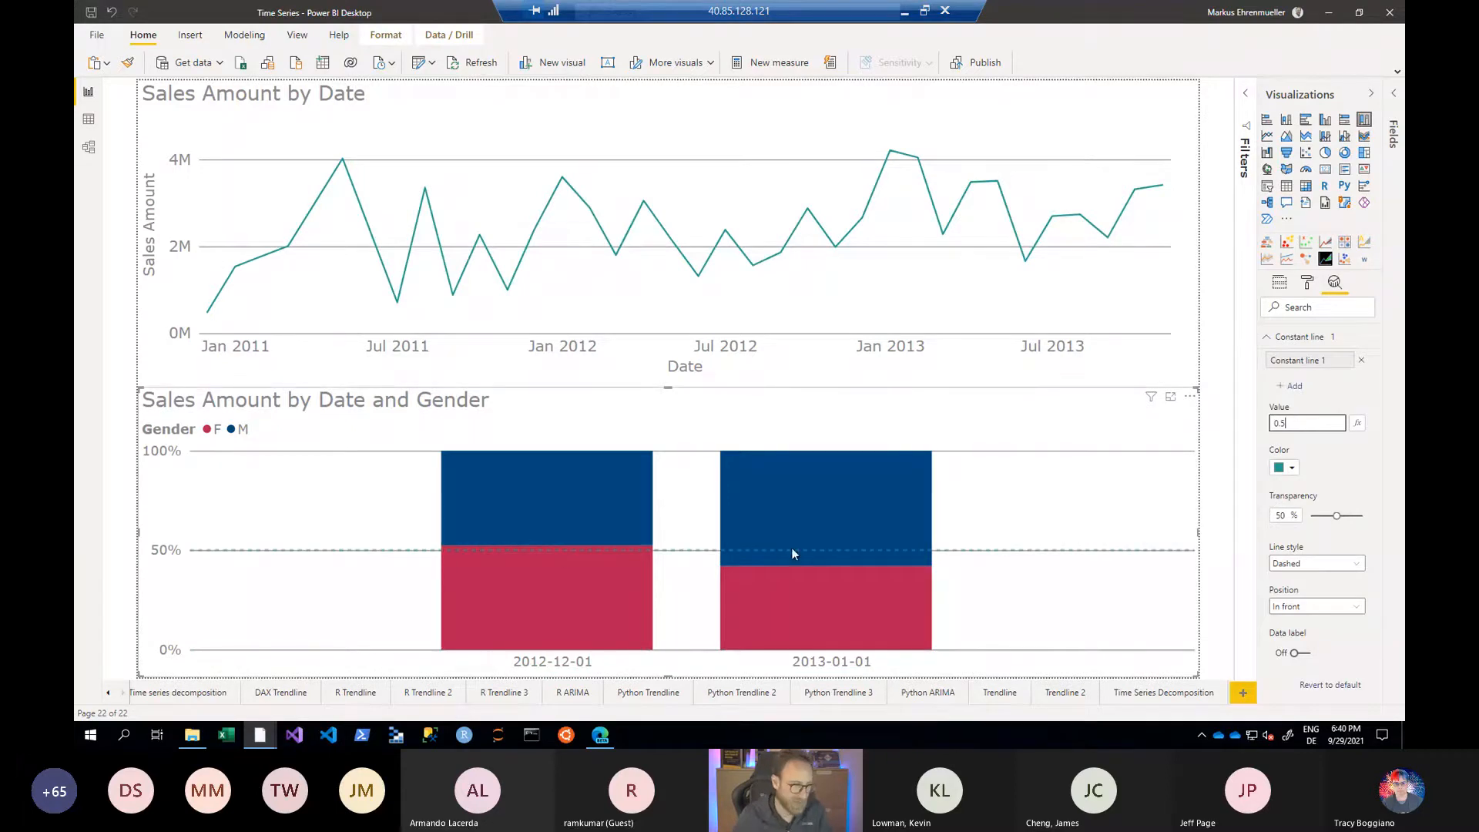
mouse_move(888, 582)
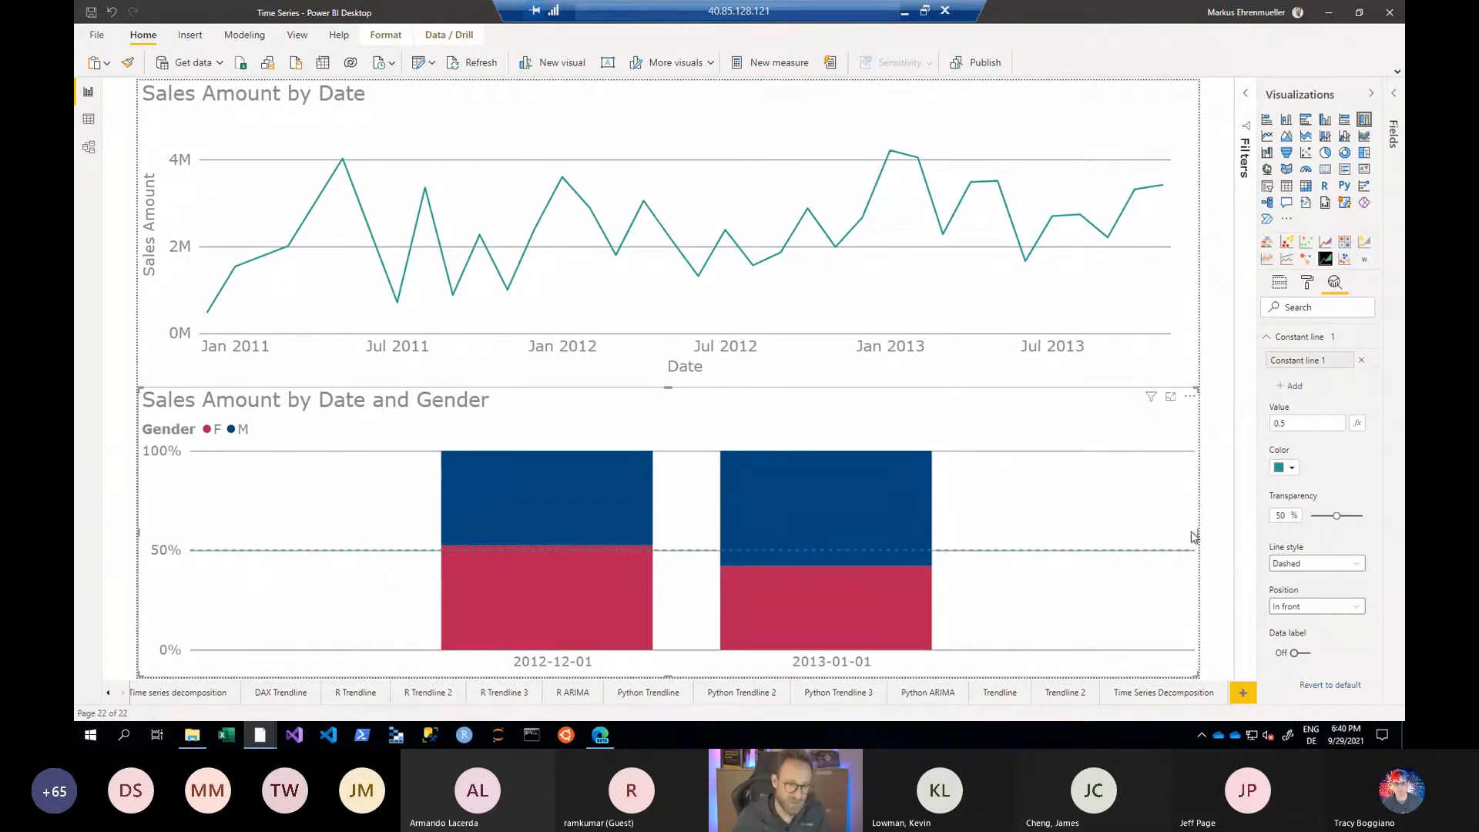
- Narrow the Sales Amount by Date and Gender chart from its right edge to about half the page width
drag(1200, 537, 1121, 524)
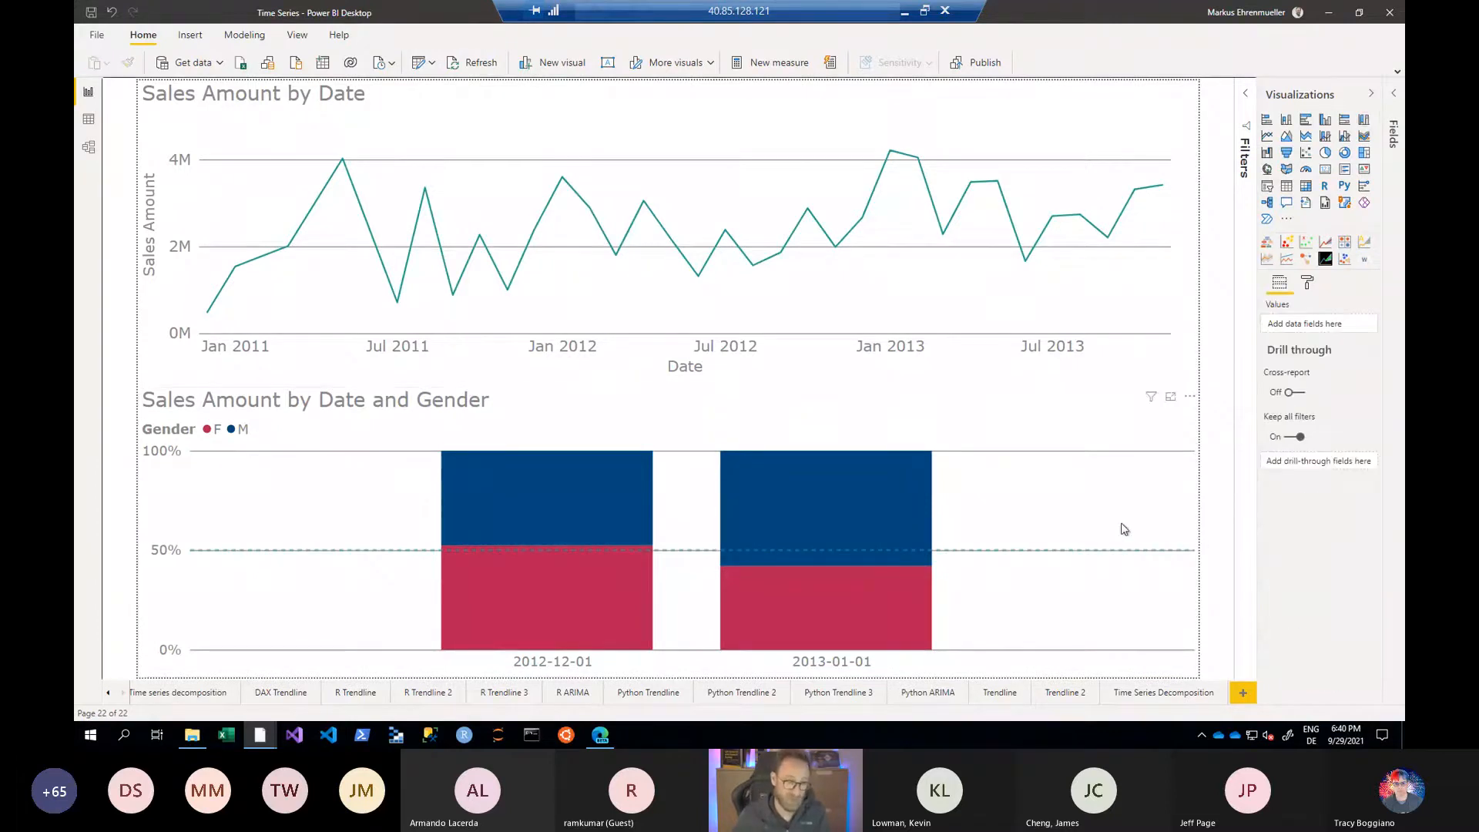
click(1124, 485)
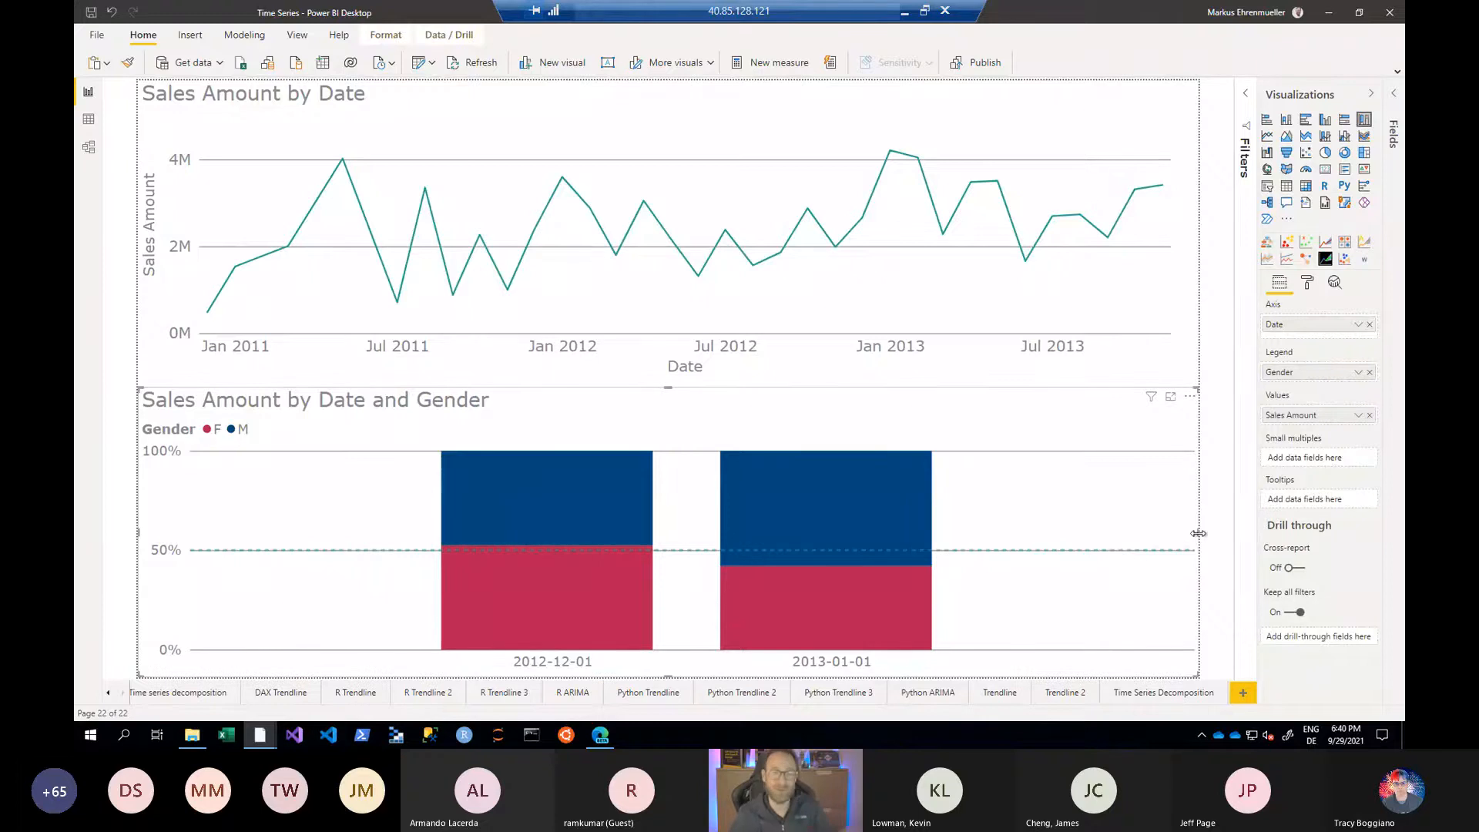
drag(1198, 533, 671, 553)
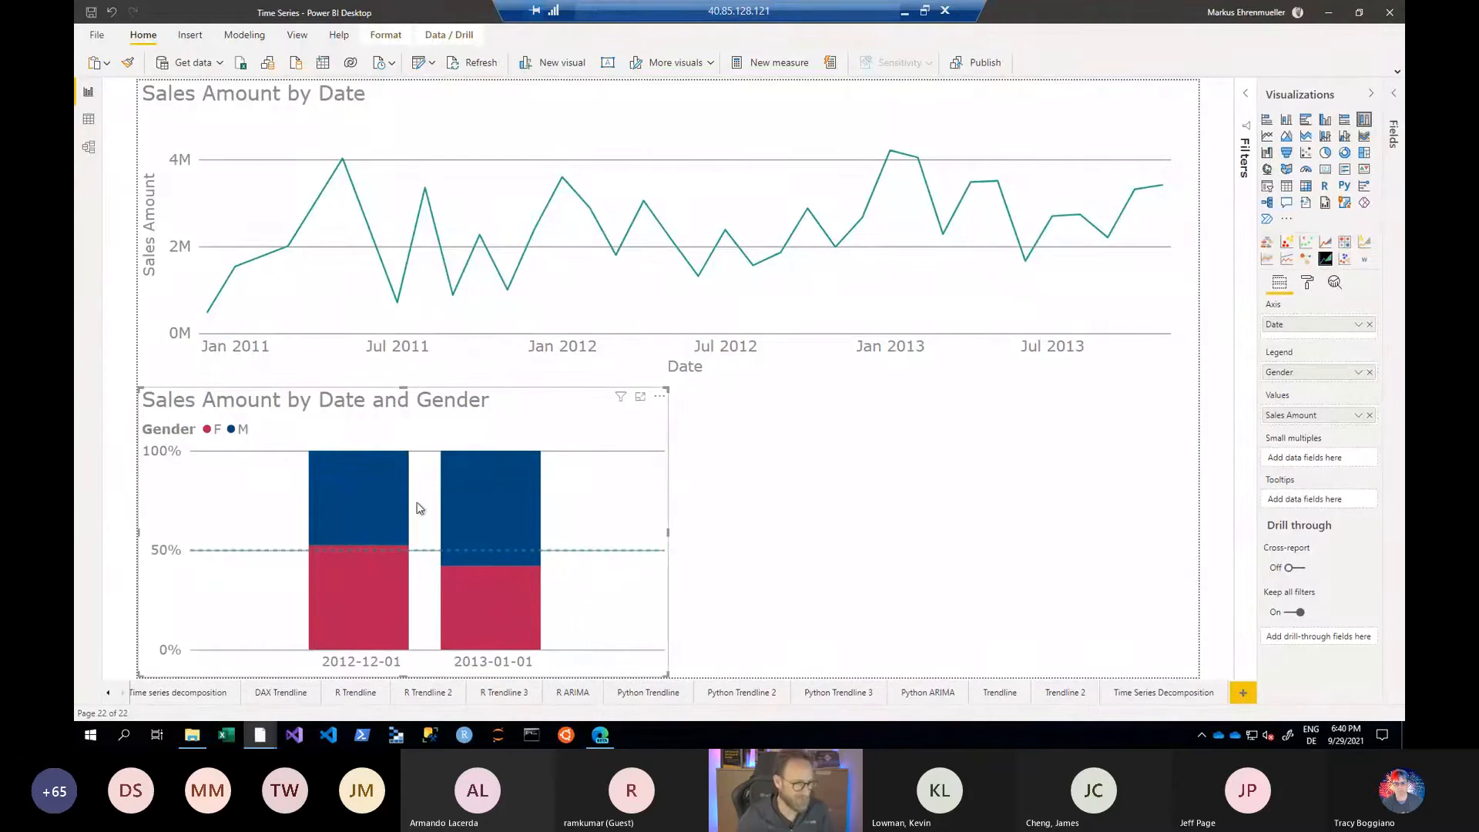
- Insert a Smart narrative visual in the empty space beside the gender chart and read through its generated text
click(868, 476)
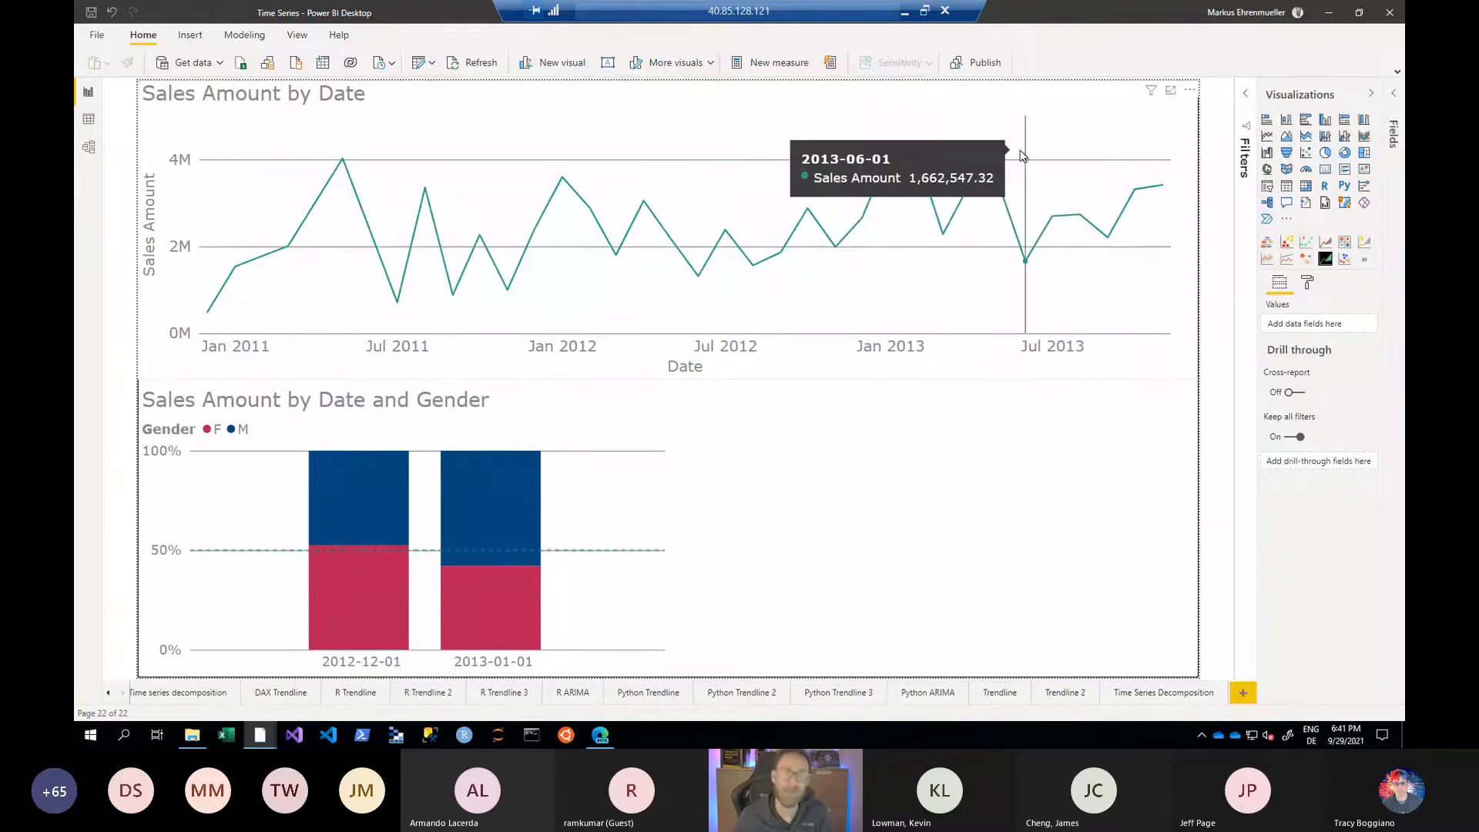
click(1305, 204)
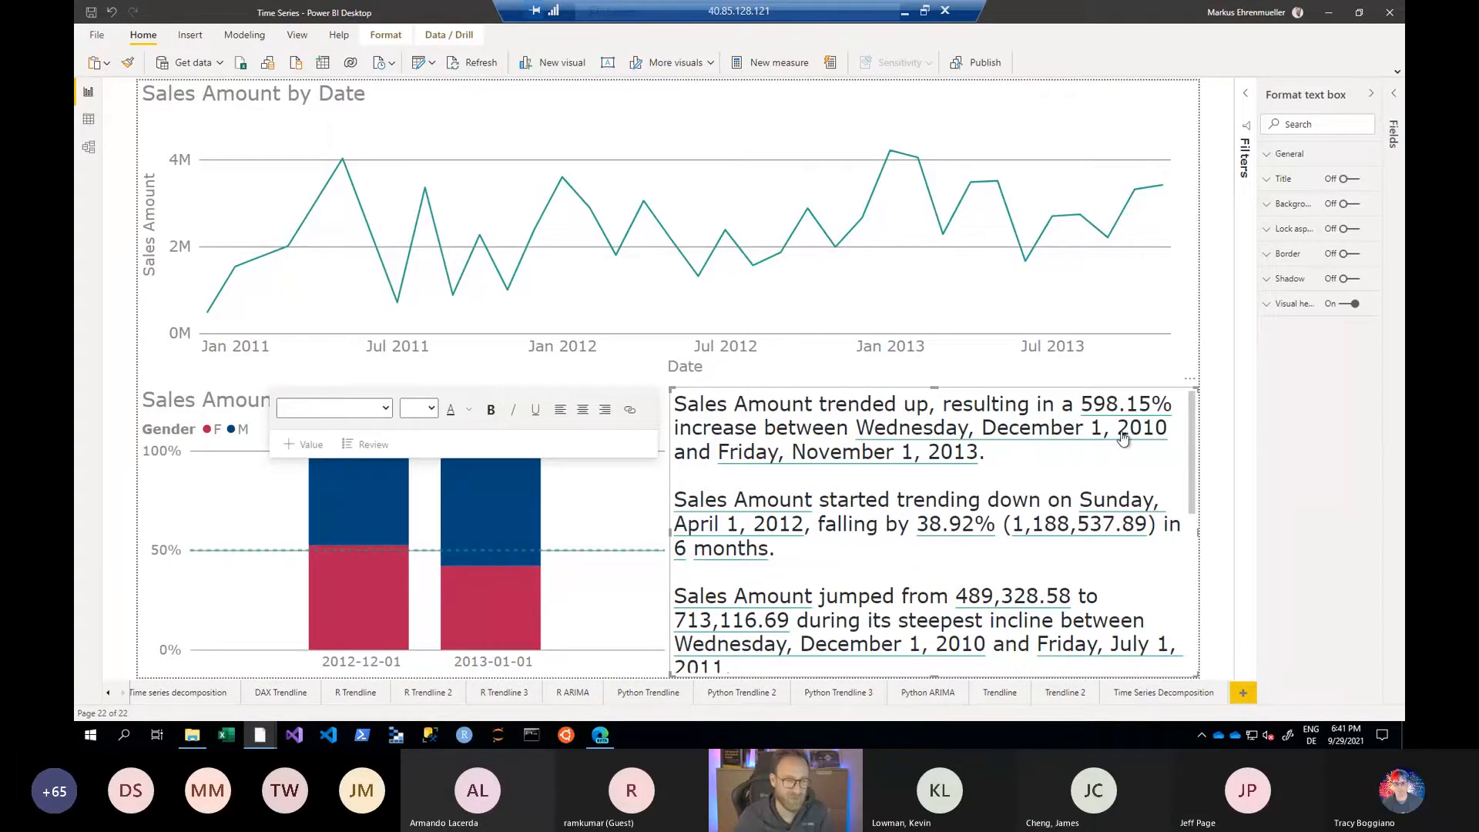
mouse_move(206, 321)
scroll(1011, 537, down, 5)
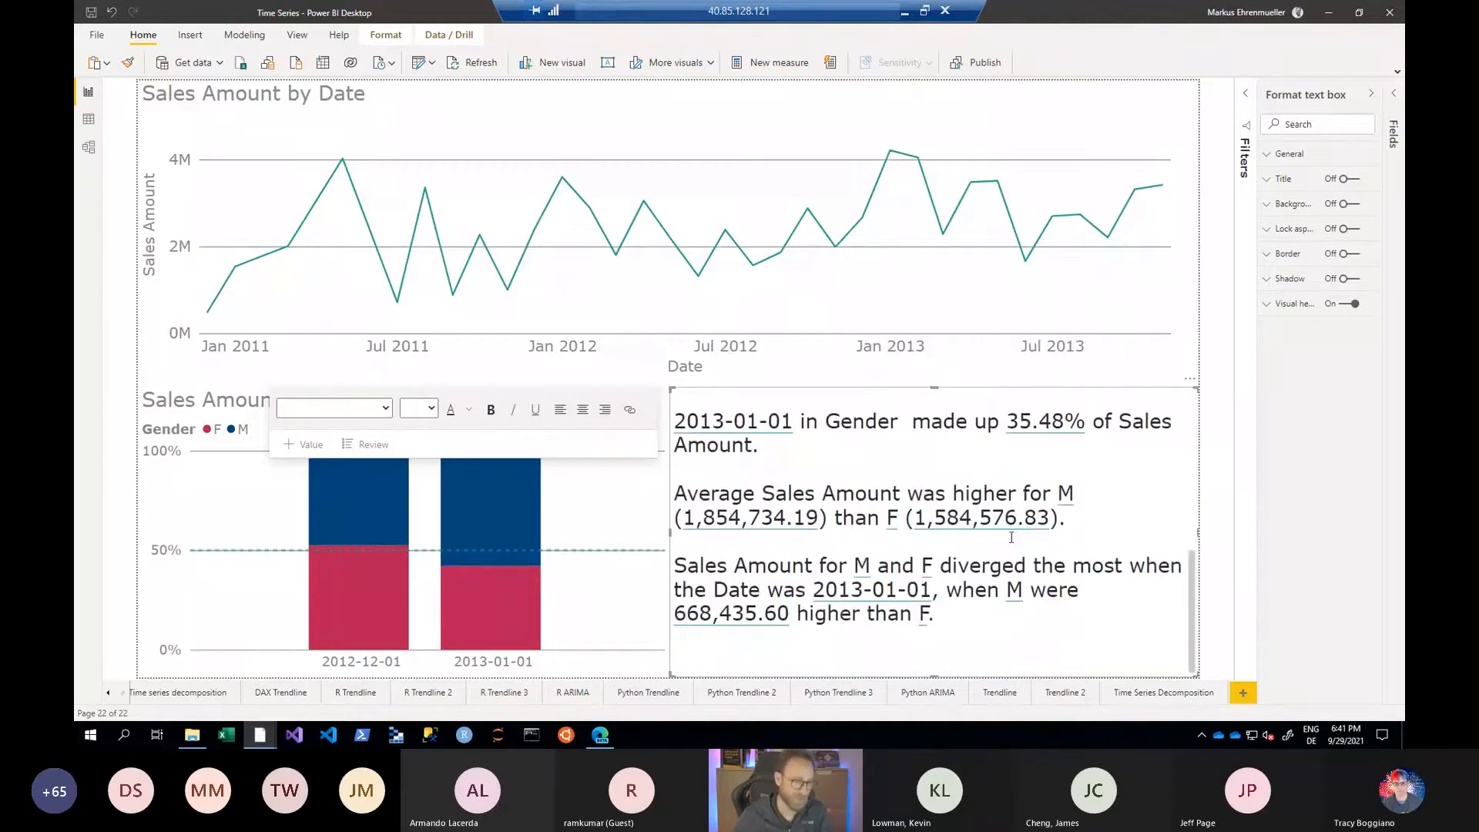
scroll(1011, 537, up, 5)
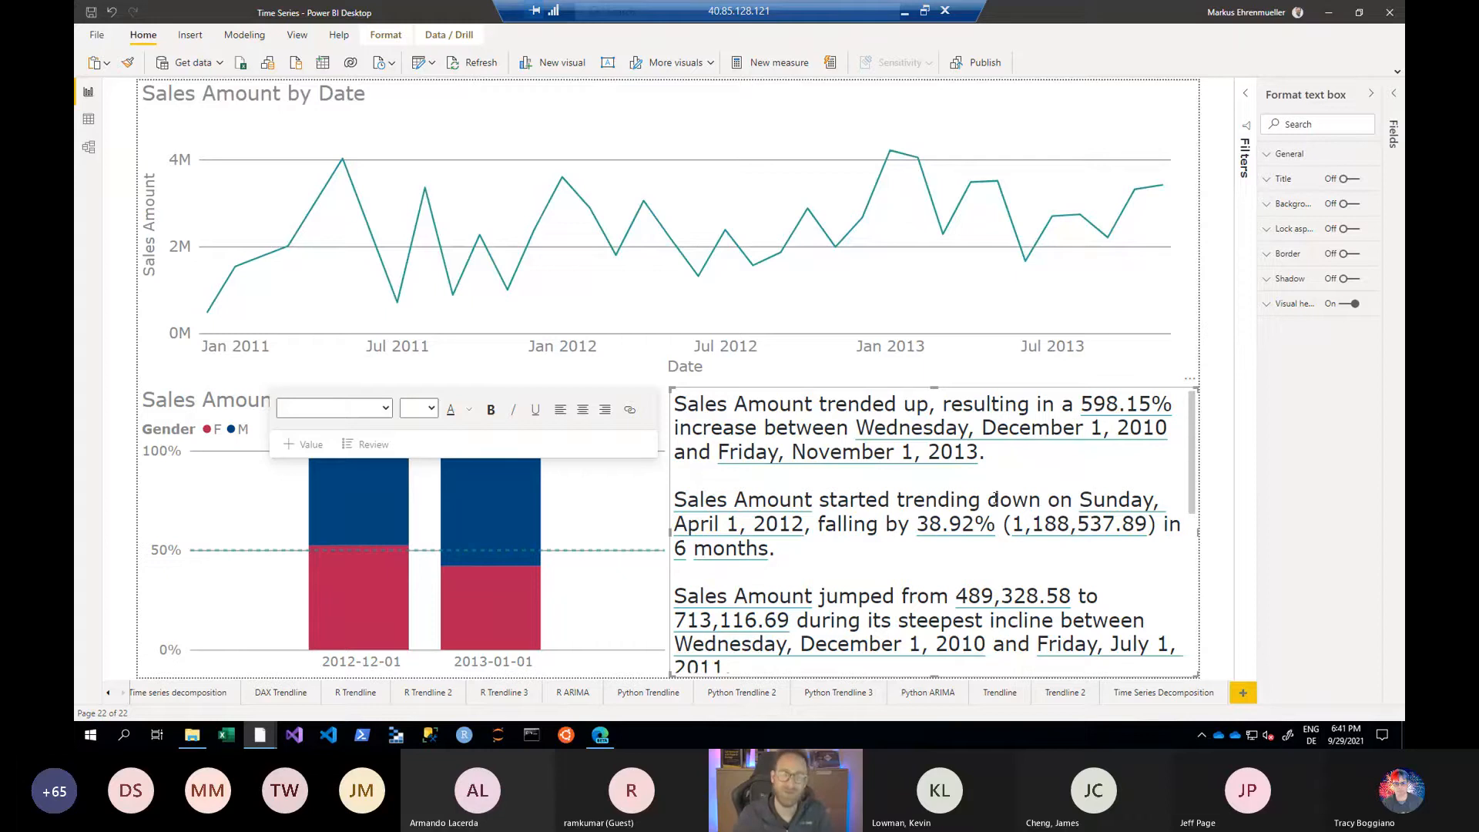
- Add a new paragraph reading "Sales amount for bikes was" after the narrative's second paragraph
click(884, 555)
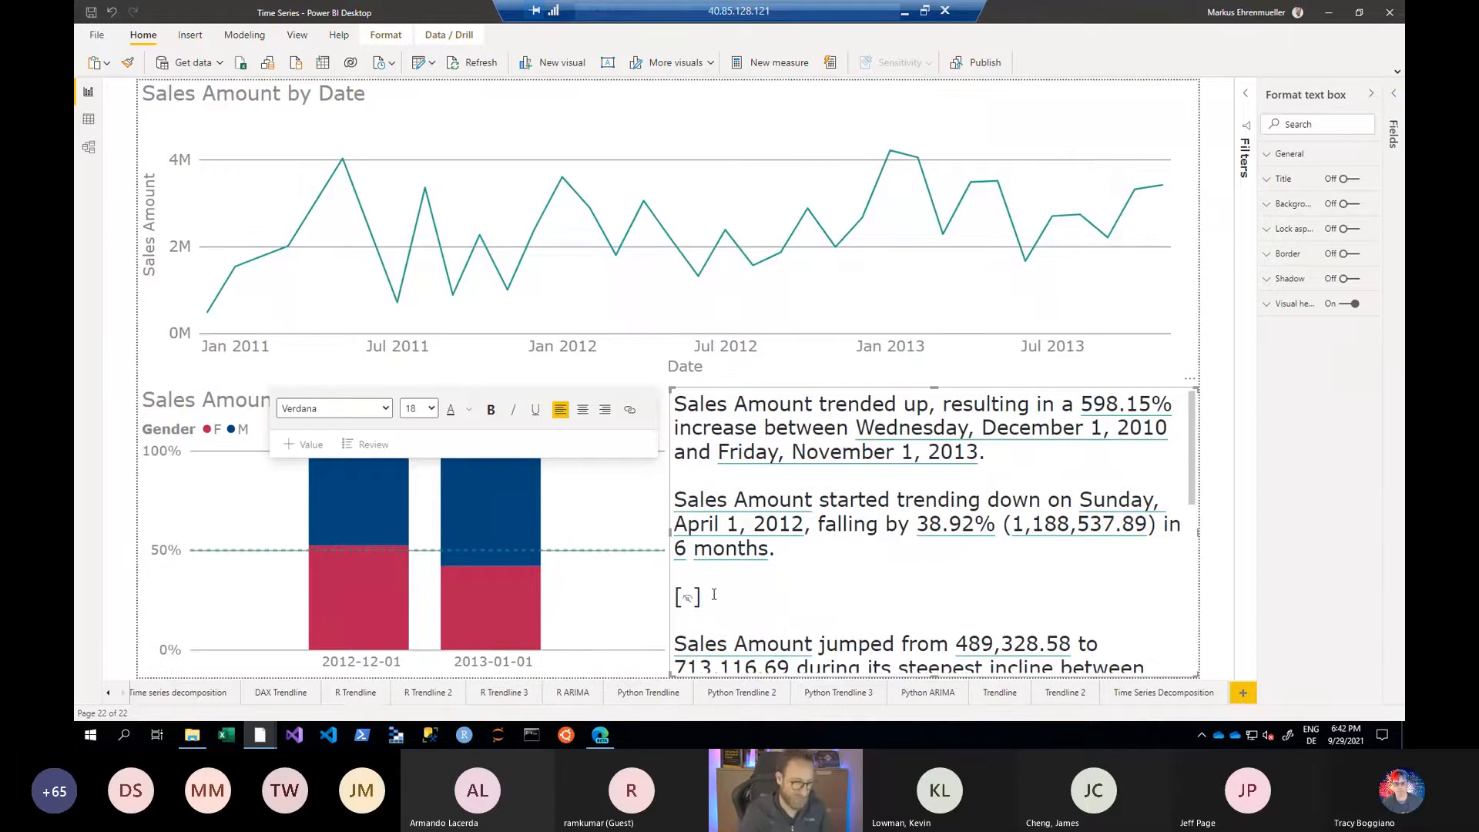
text(B)
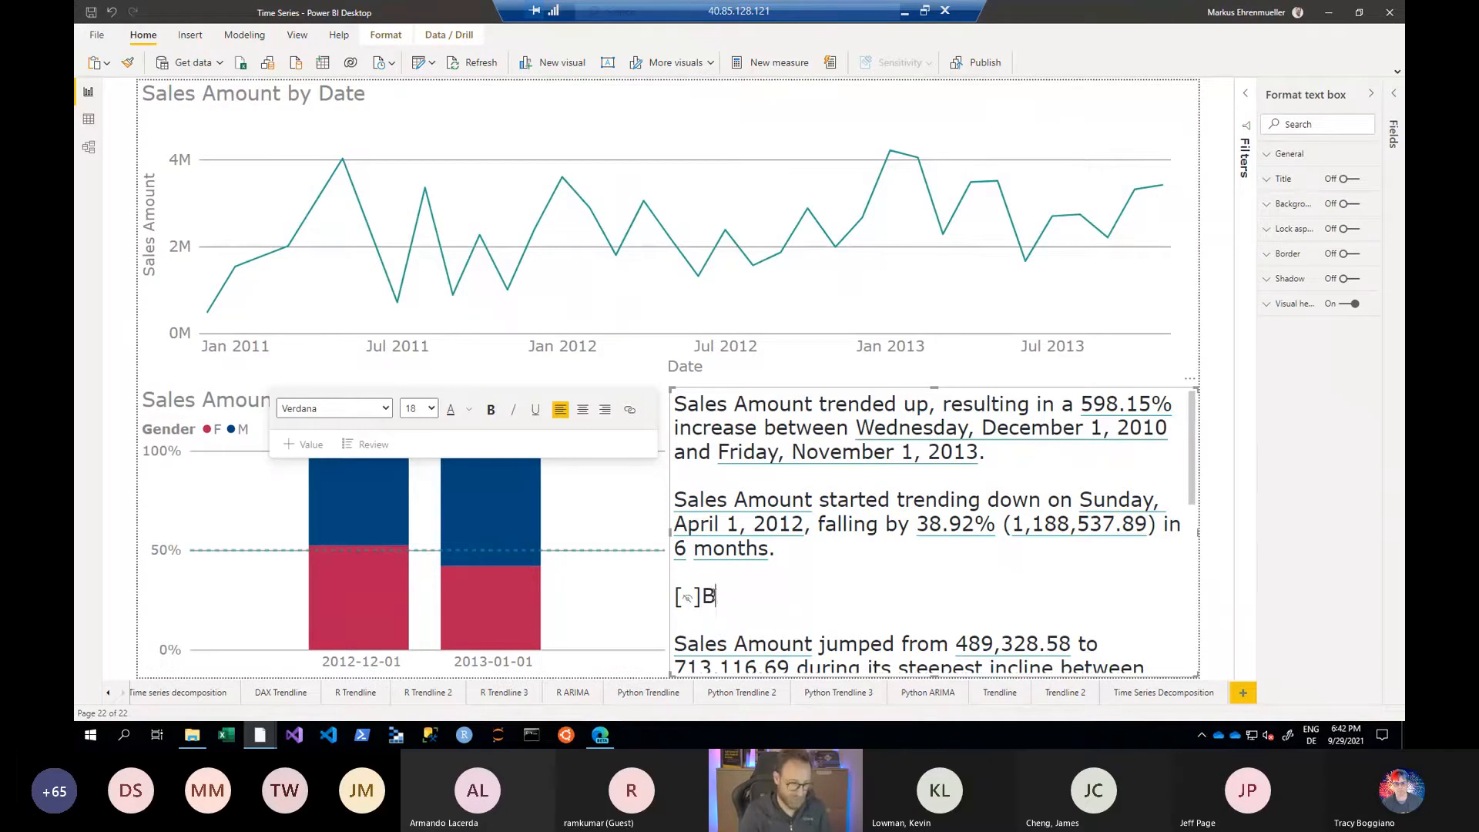
text(ie)
key(BackSpace)
key(BackSpace)
key(BackSpace)
text(Sales amount )
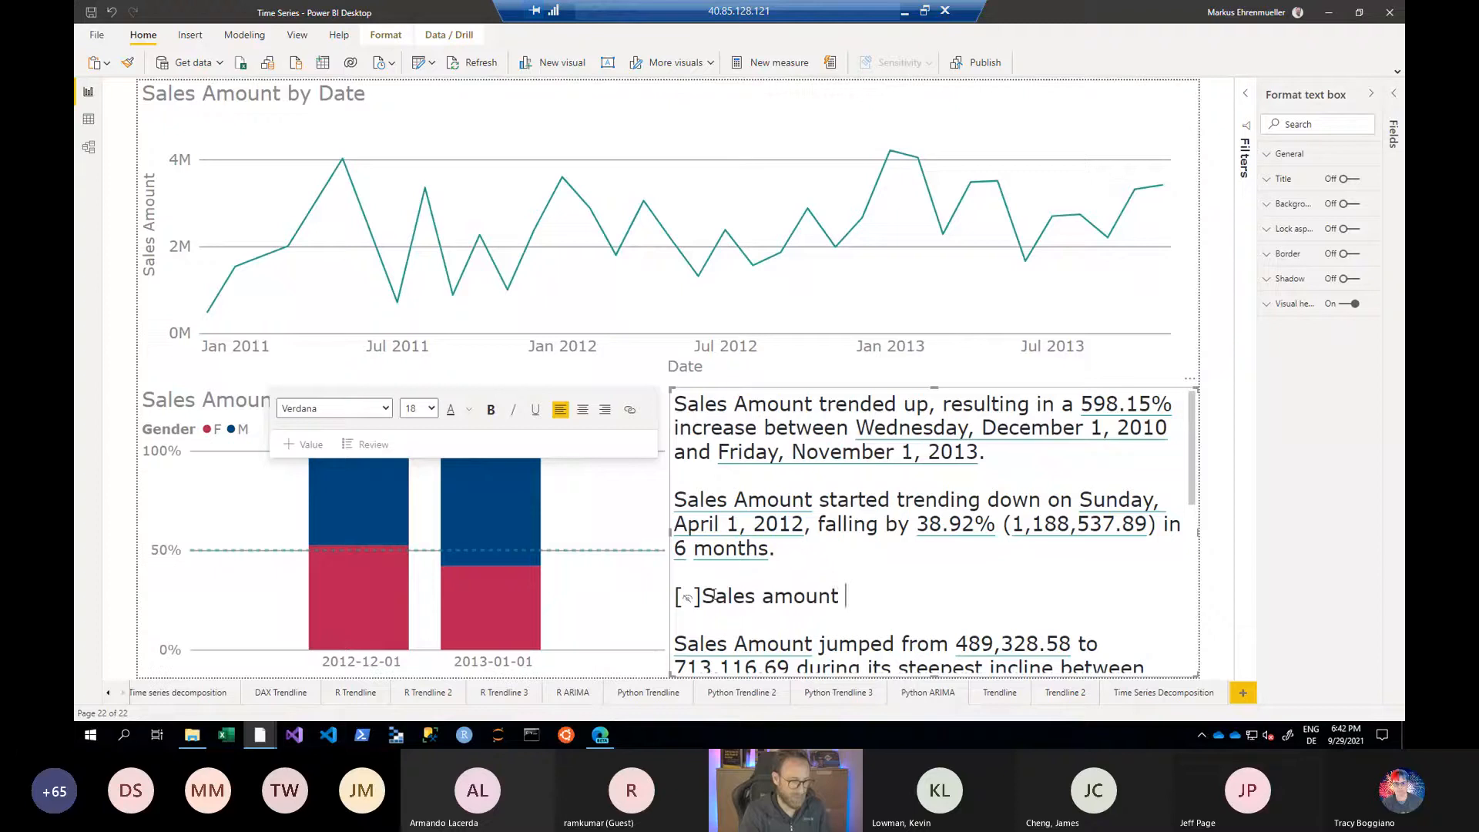
text(for bikes was)
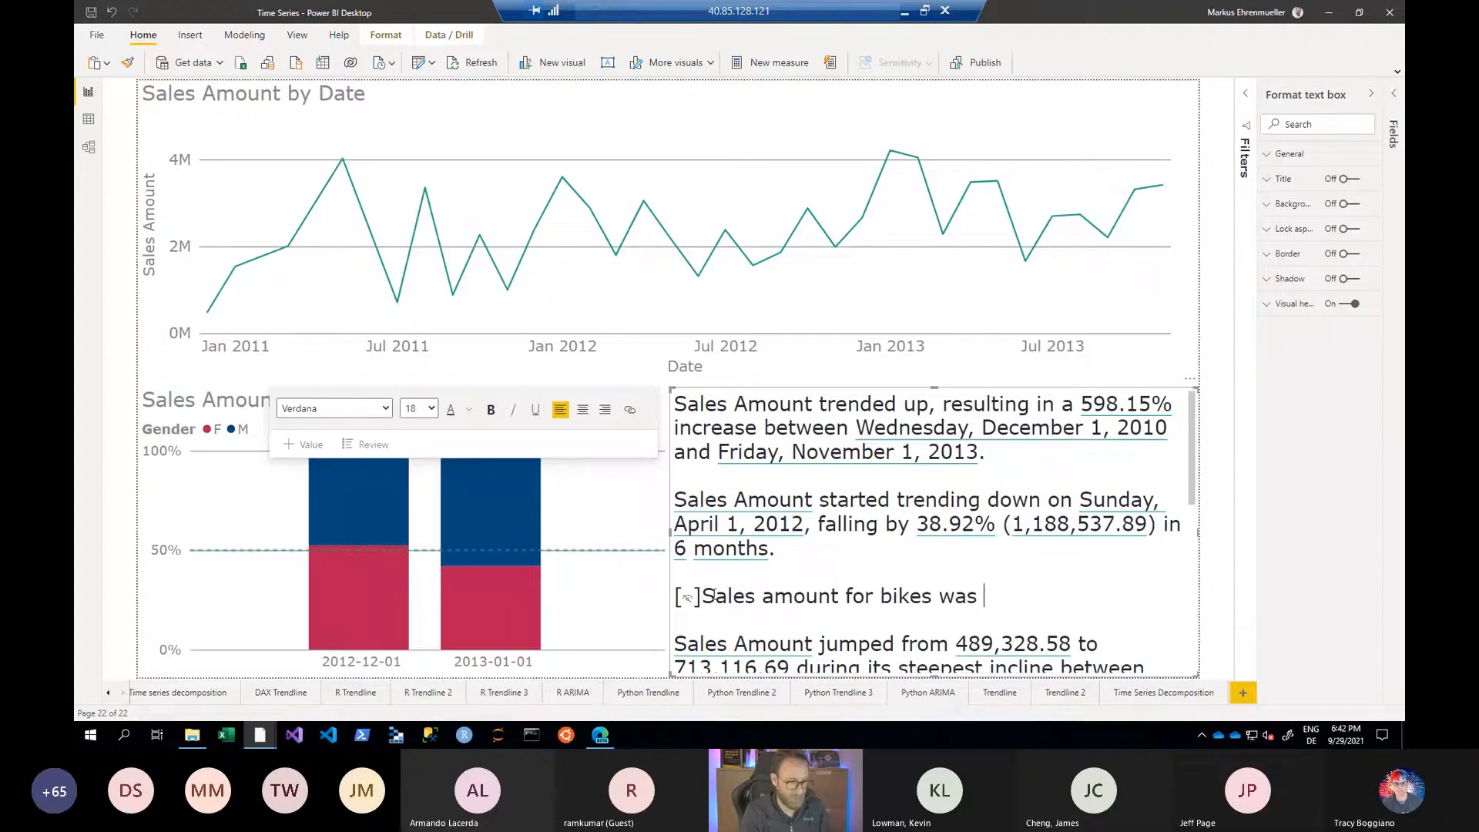
- Insert a dynamic value calculated from "sales amount for bikes in 2013" after the bikes sentence and reword it to "Sales amount for bikes ion 2013 was"
right_click(978, 593)
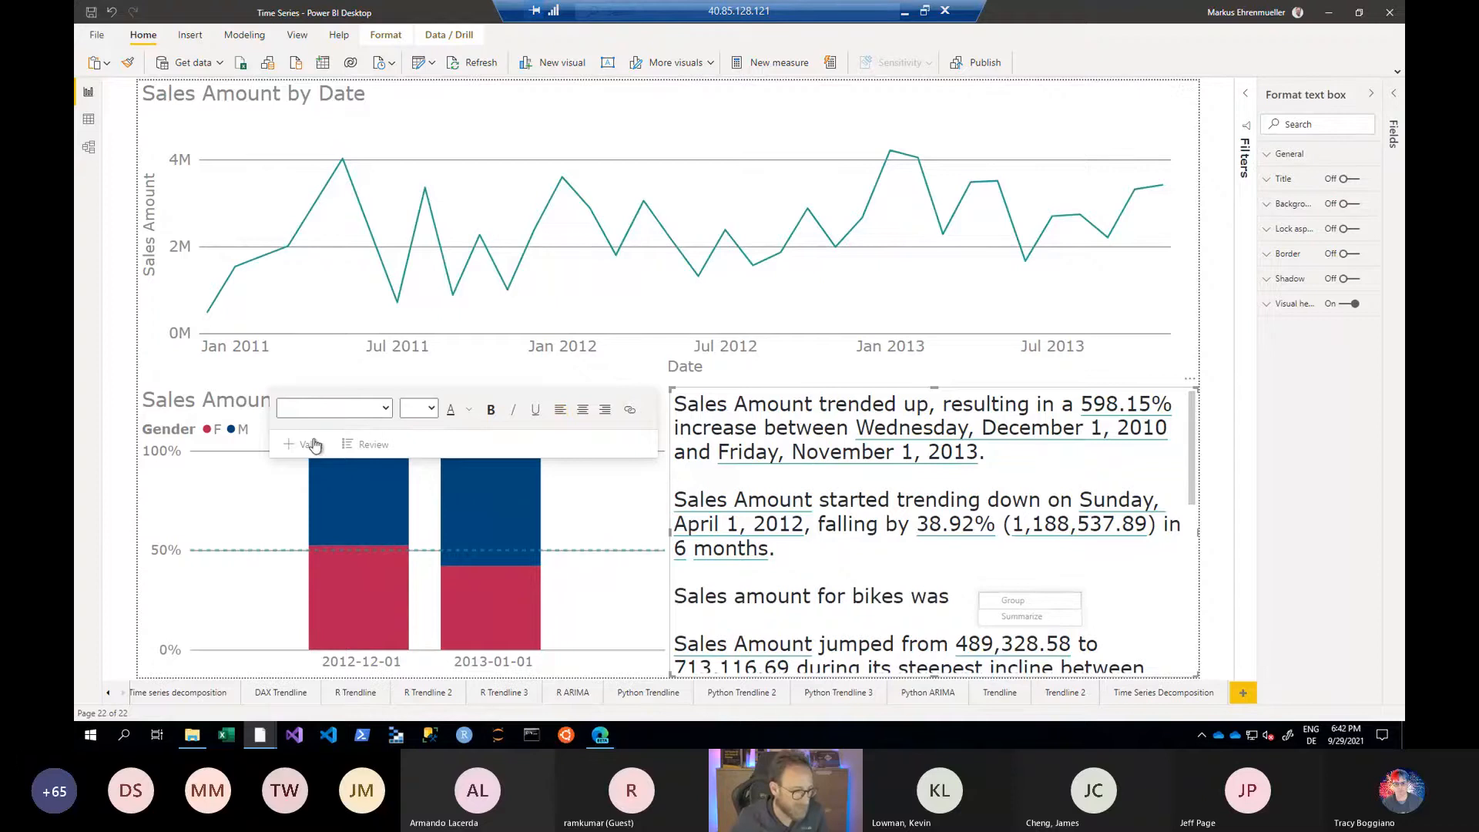
click(307, 445)
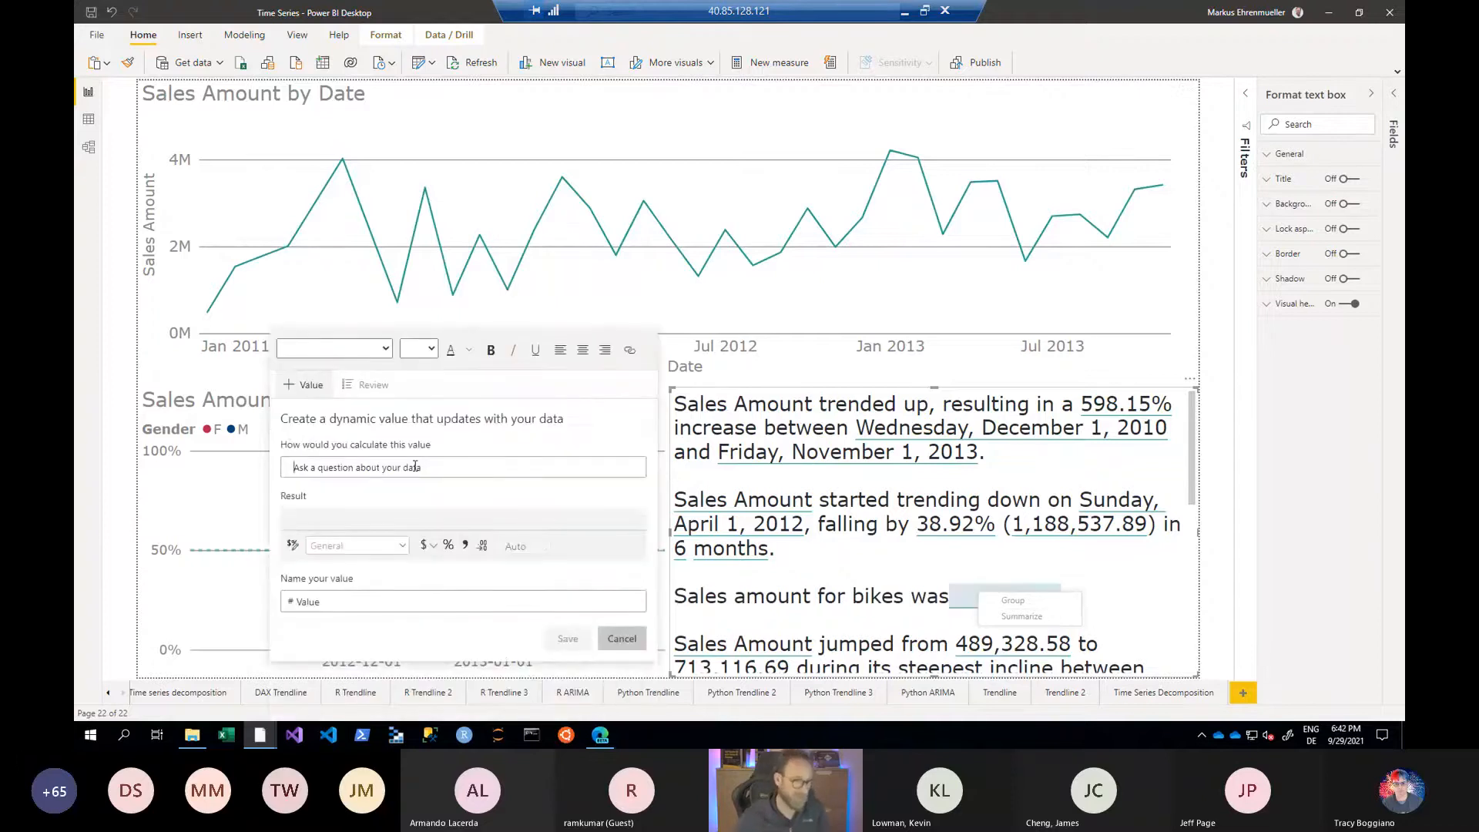
text(bike)
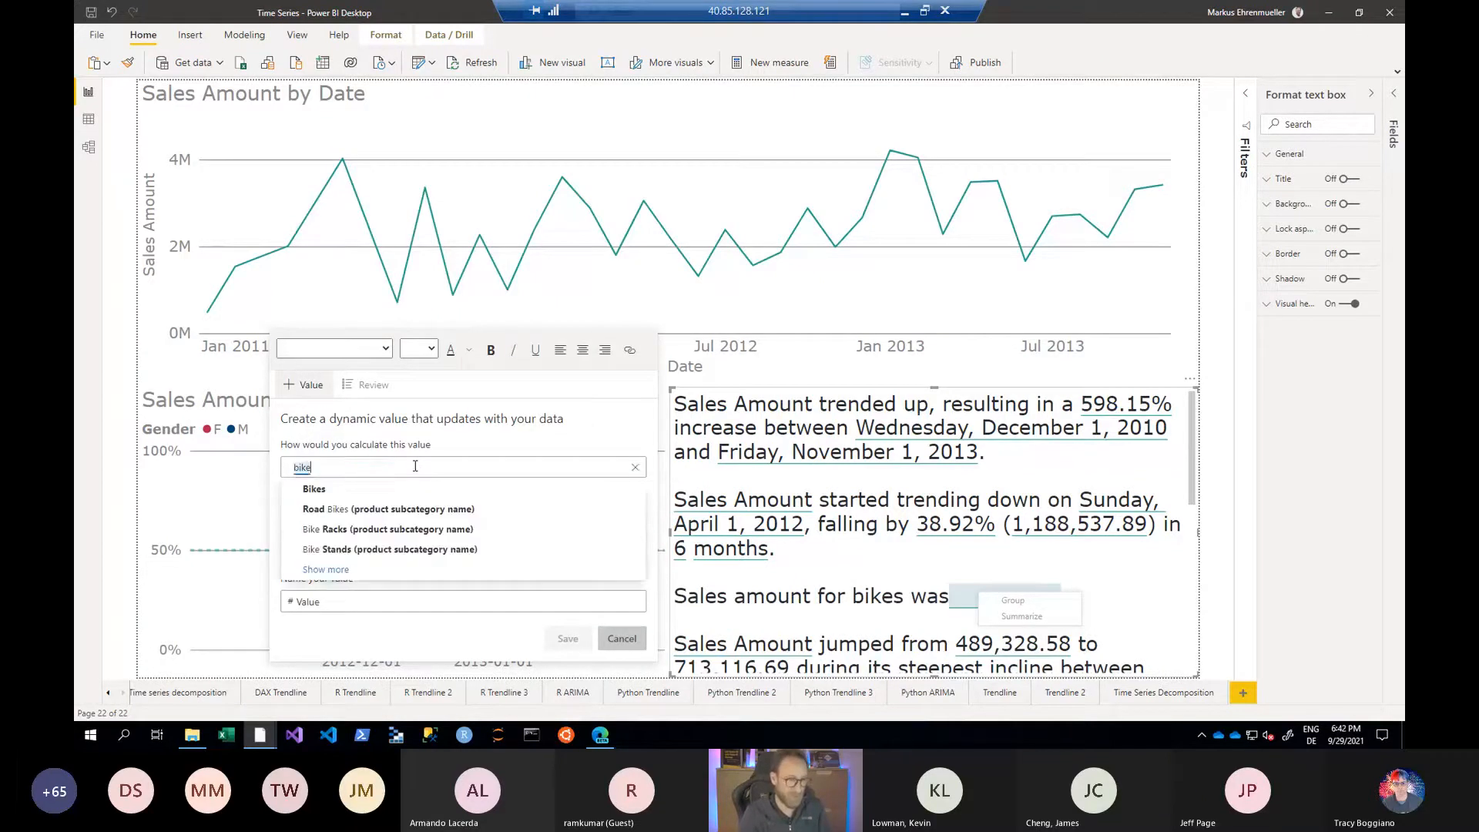
key(ctrl+a)
key(BackSpace)
text(sale)
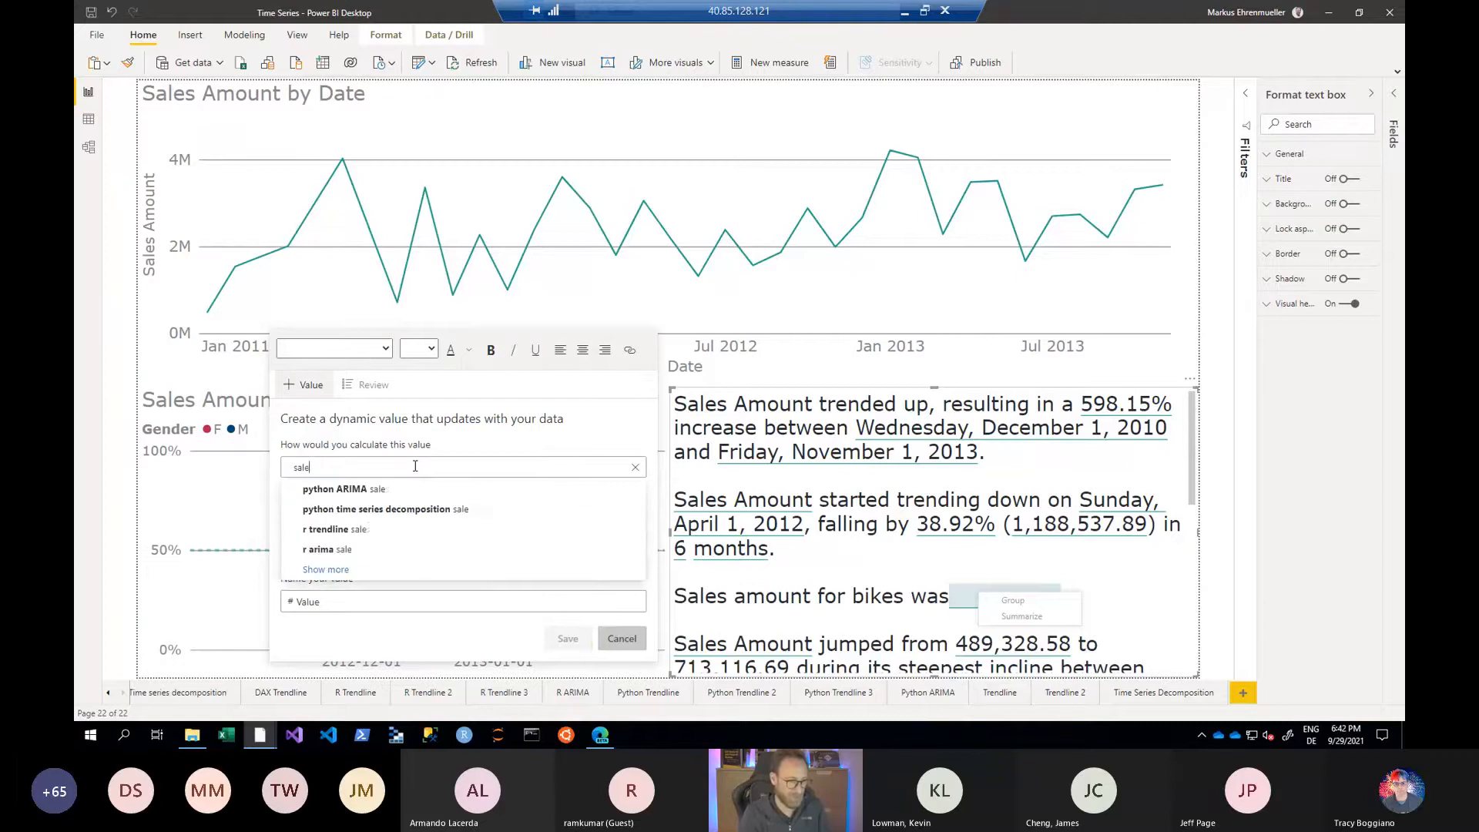
text(s amoun)
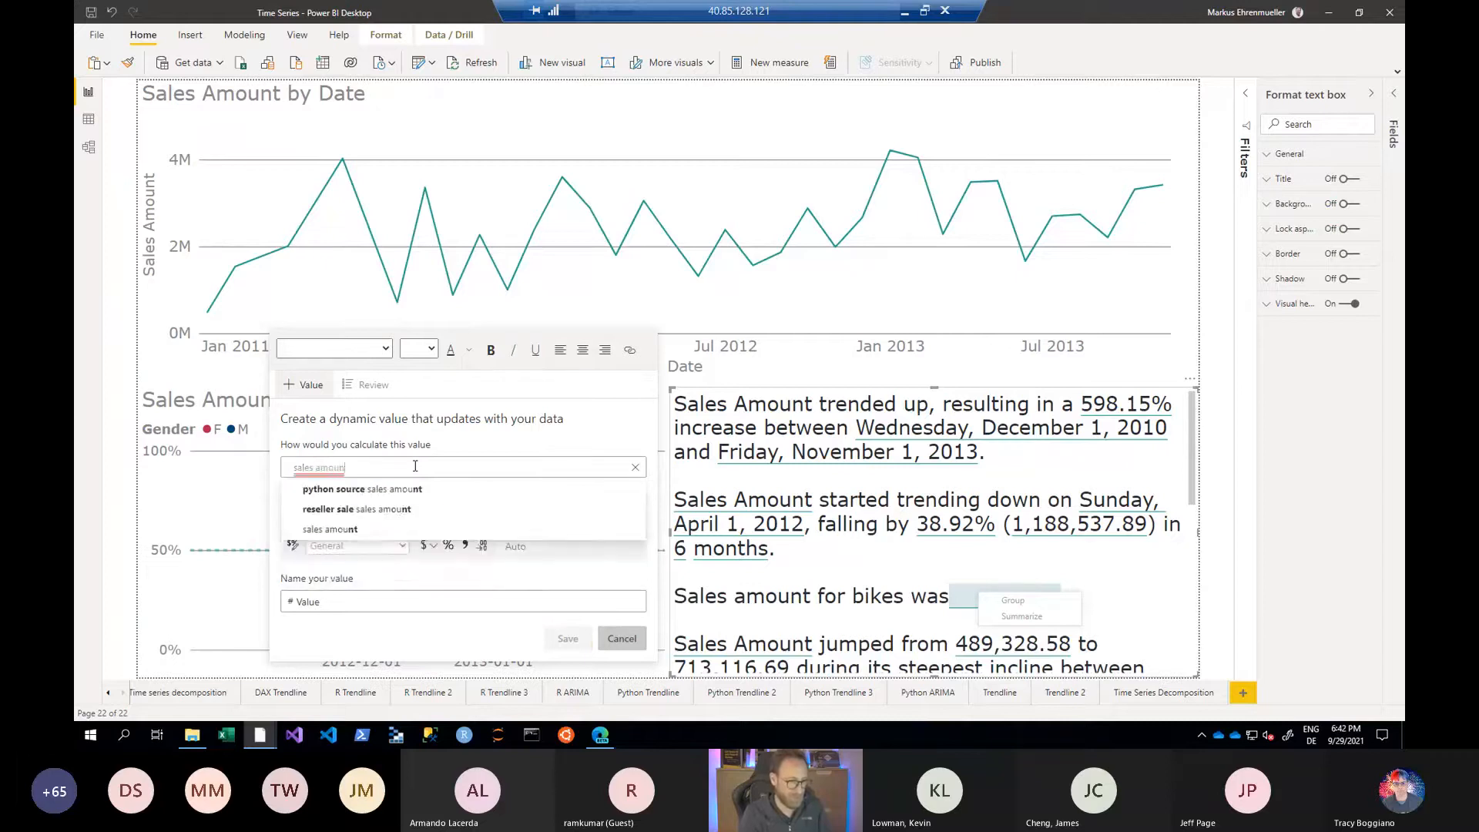
text(t for bik)
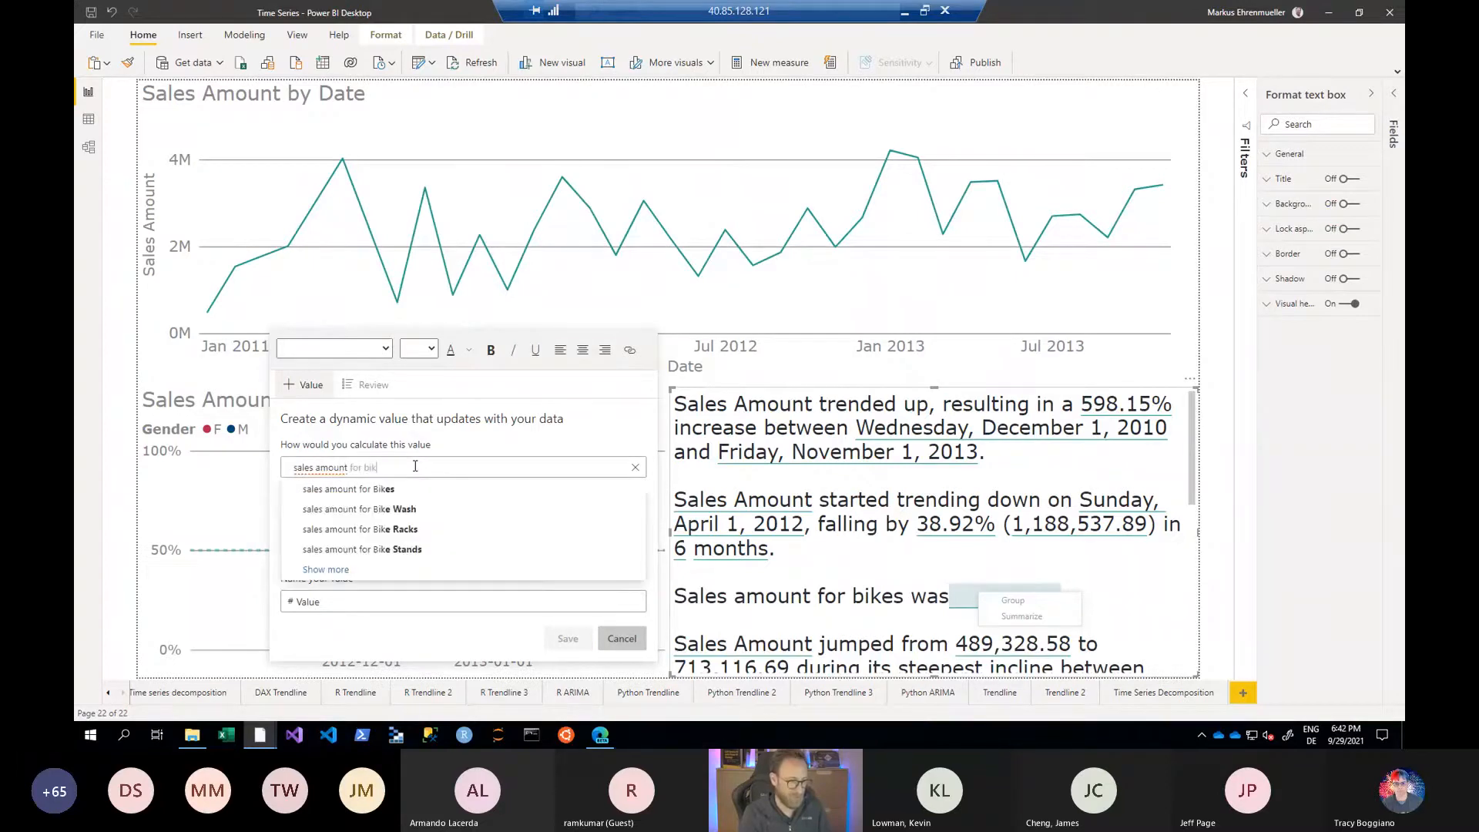
text(es in 2013)
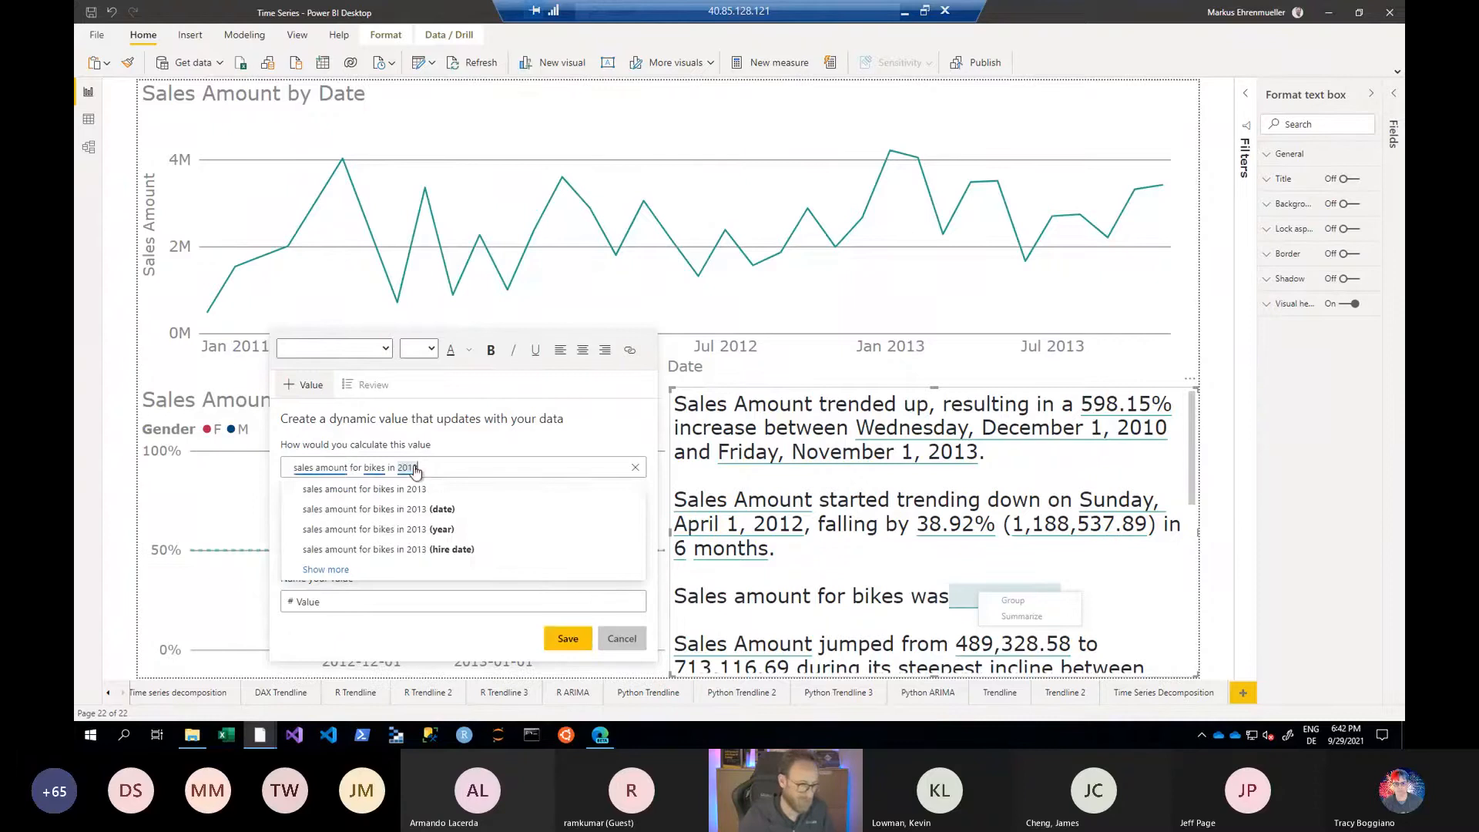
click(409, 489)
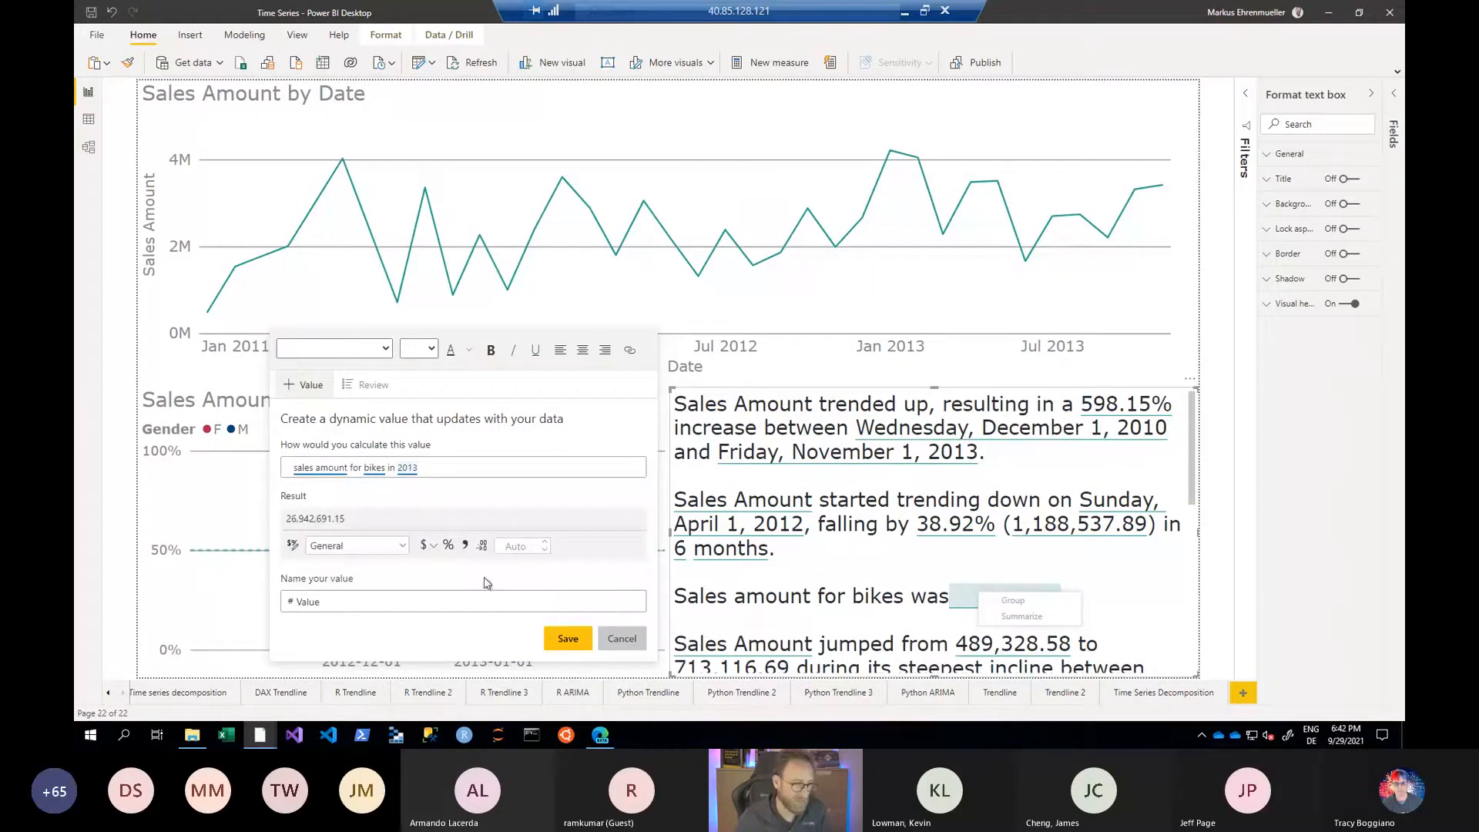
click(567, 638)
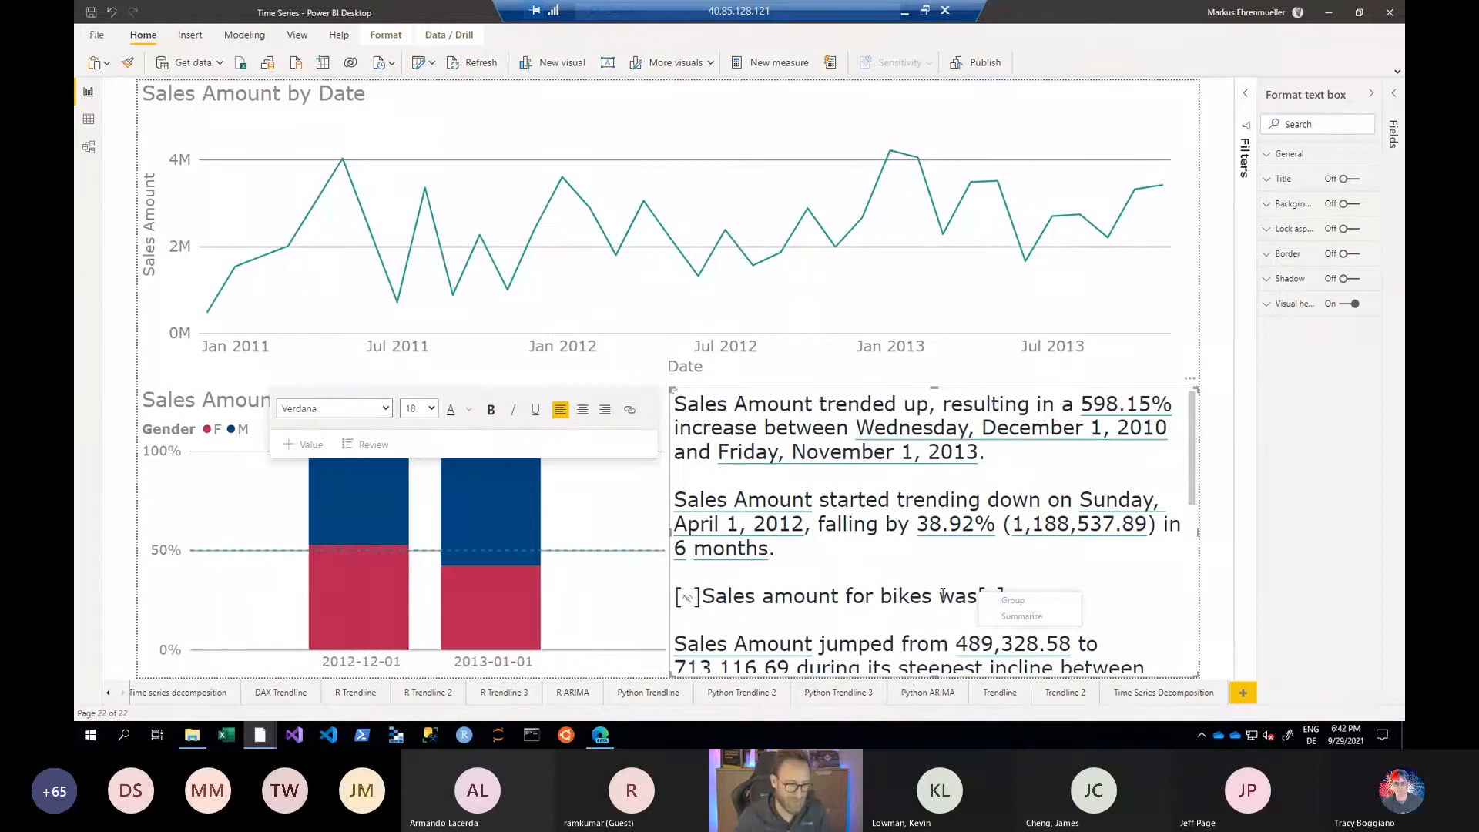
click(941, 593)
text(ion 2013 was)
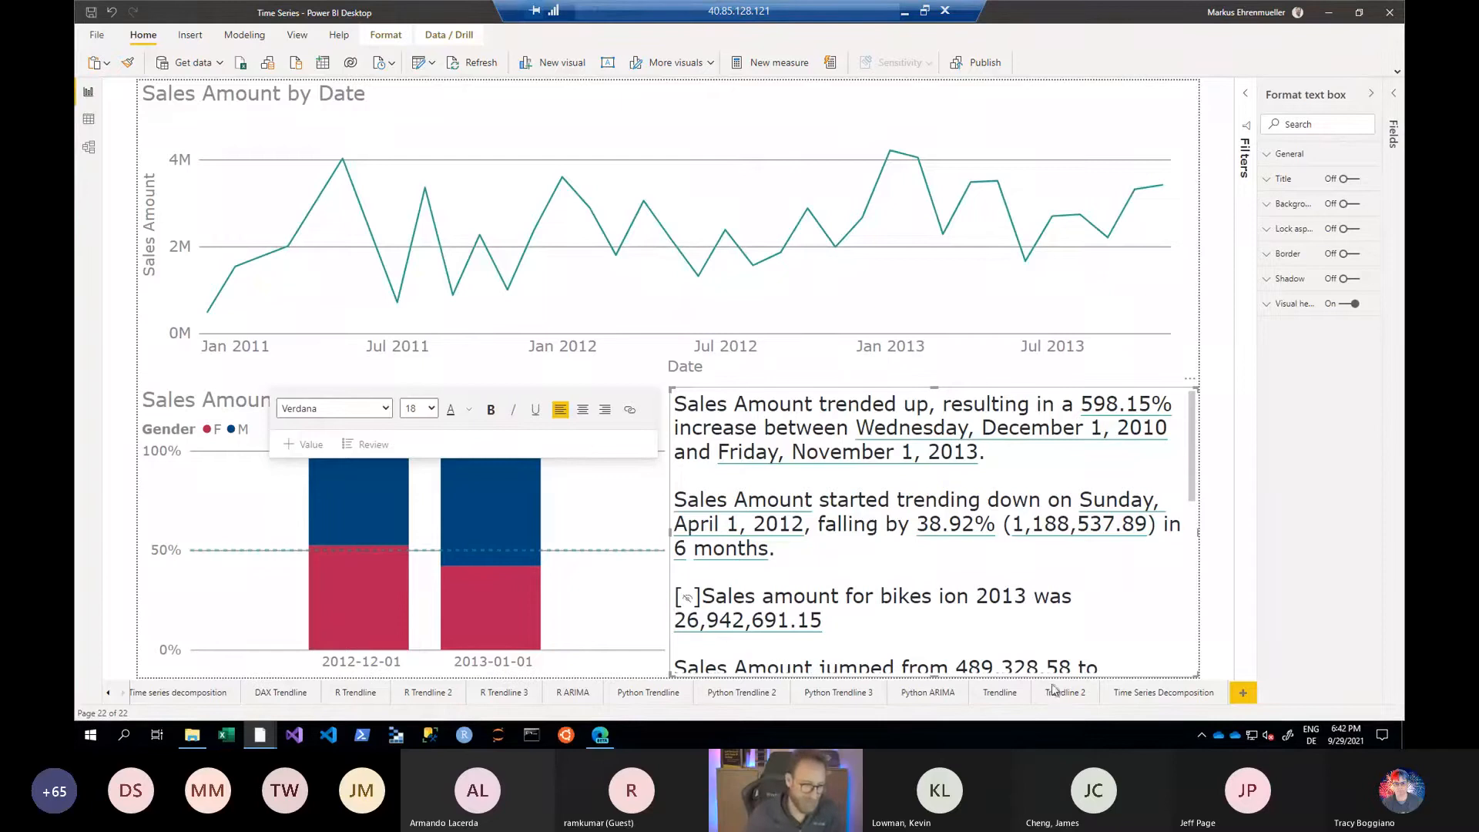
- Duplicate the report page Page 1
click(123, 692)
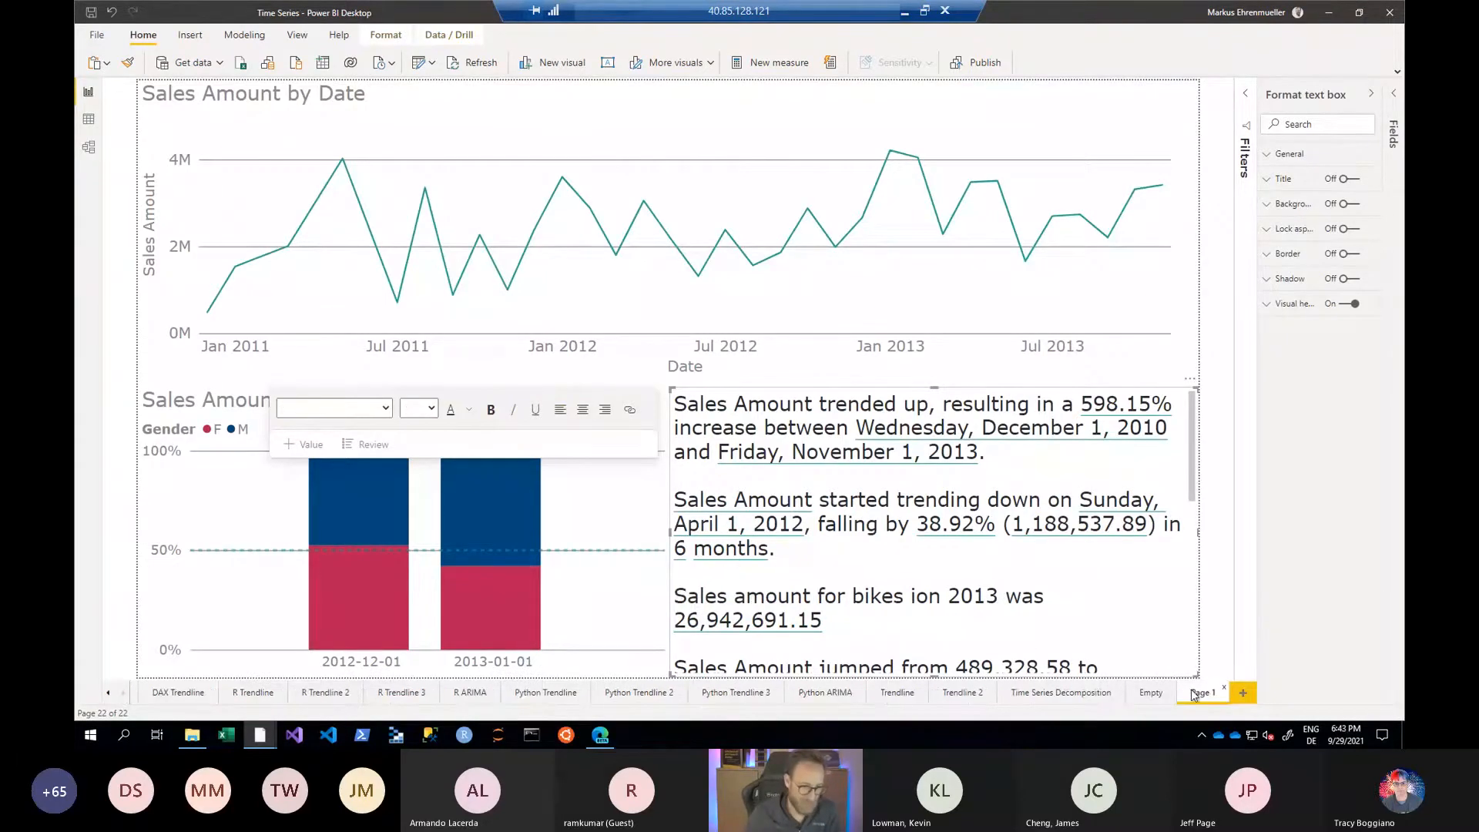
right_click(1195, 692)
click(1232, 632)
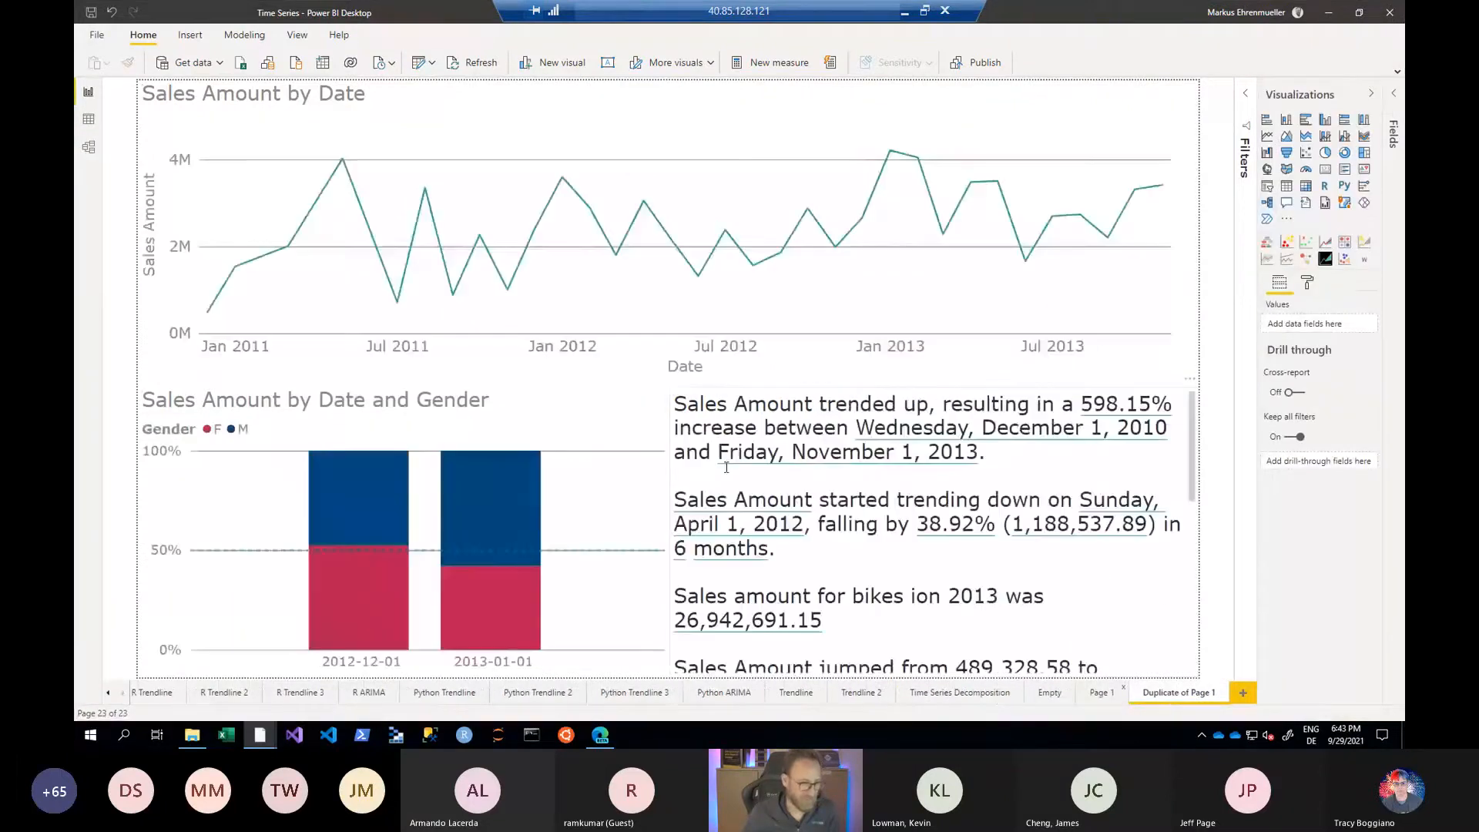
- Delete the gender chart and the smart narrative from the duplicated page and stretch the Sales Amount by Date chart to the page's full height
key(Delete)
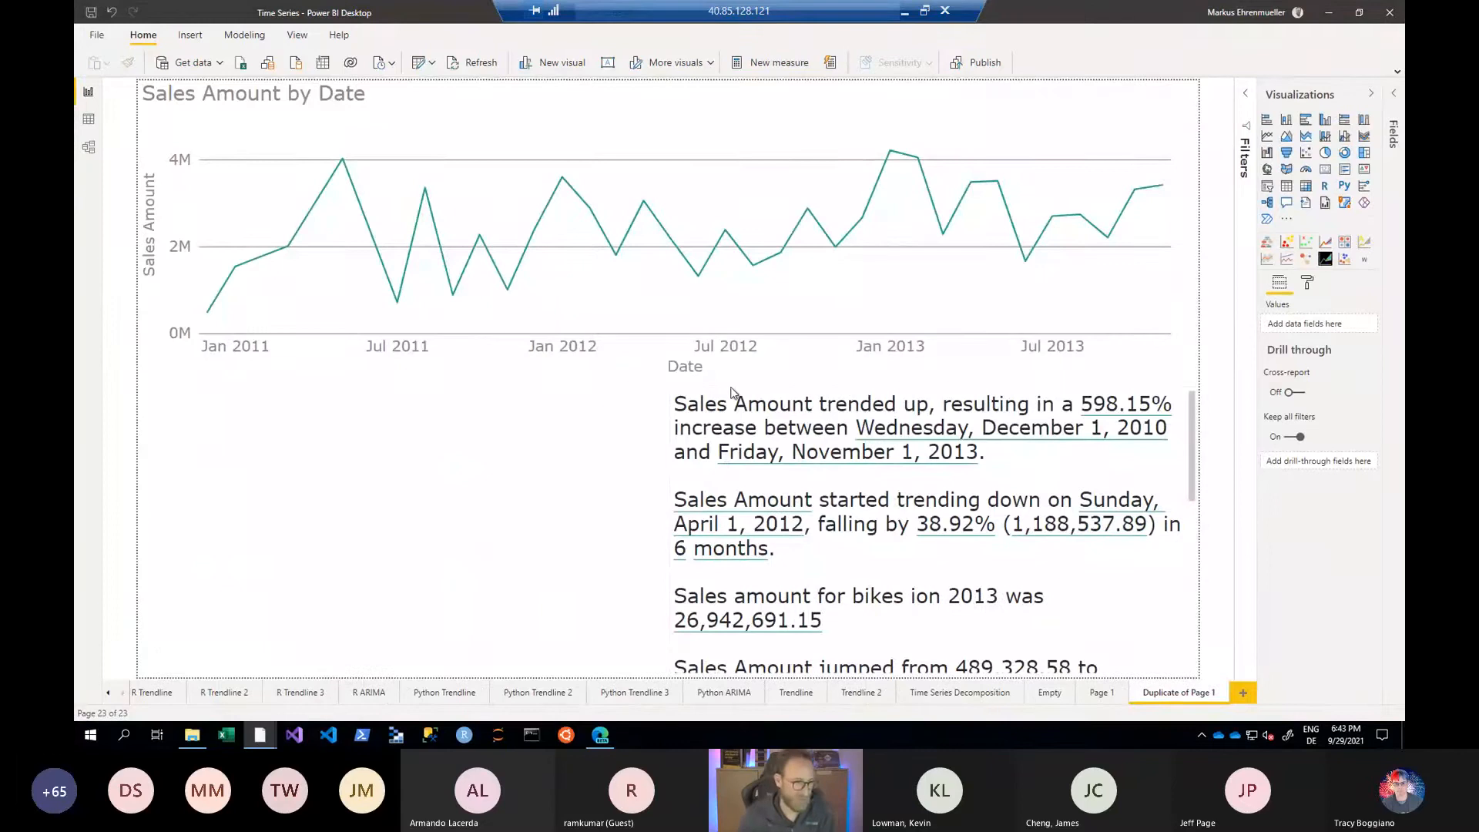
key(Delete)
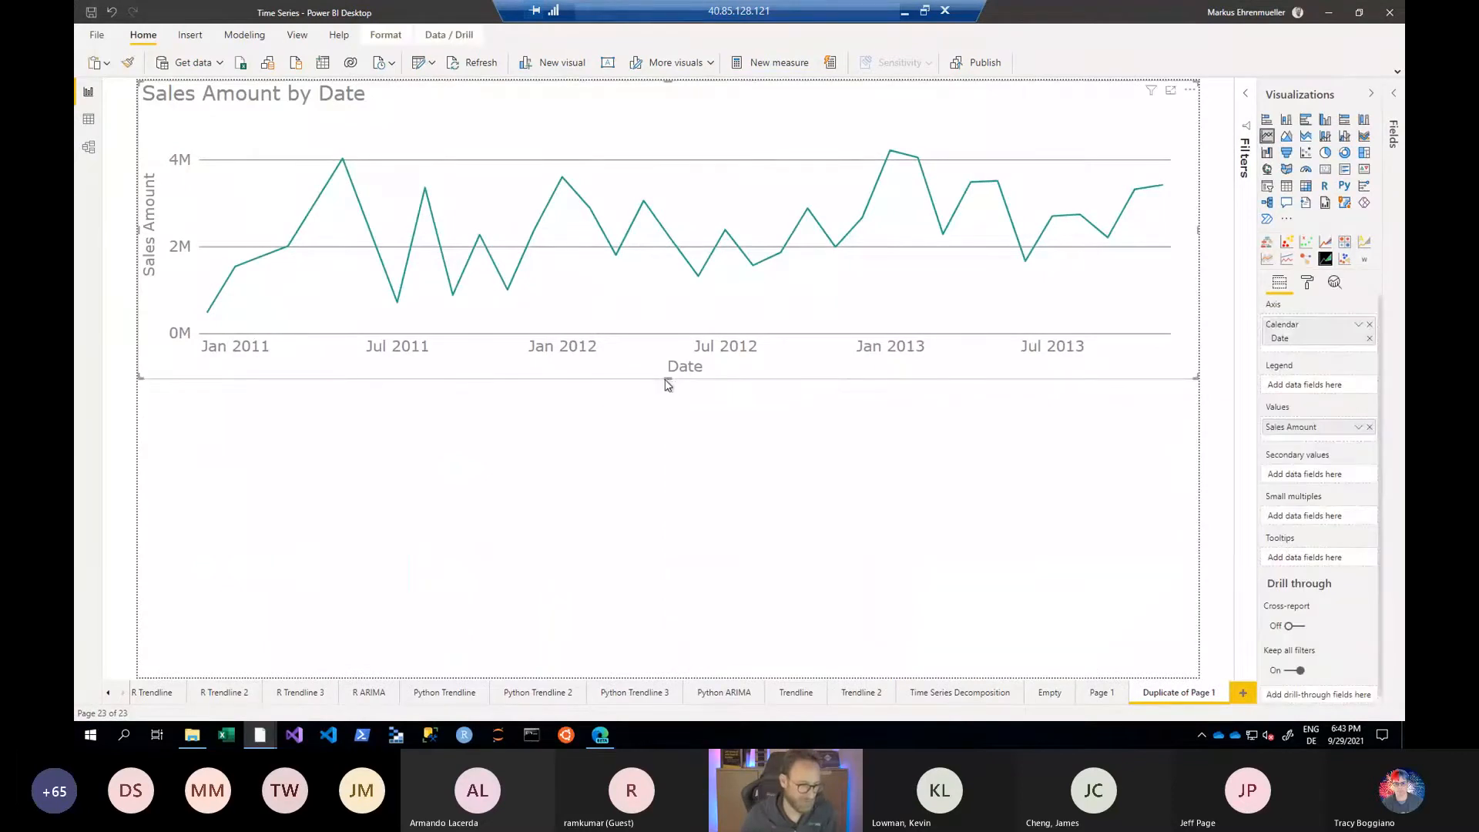
drag(668, 377, 666, 678)
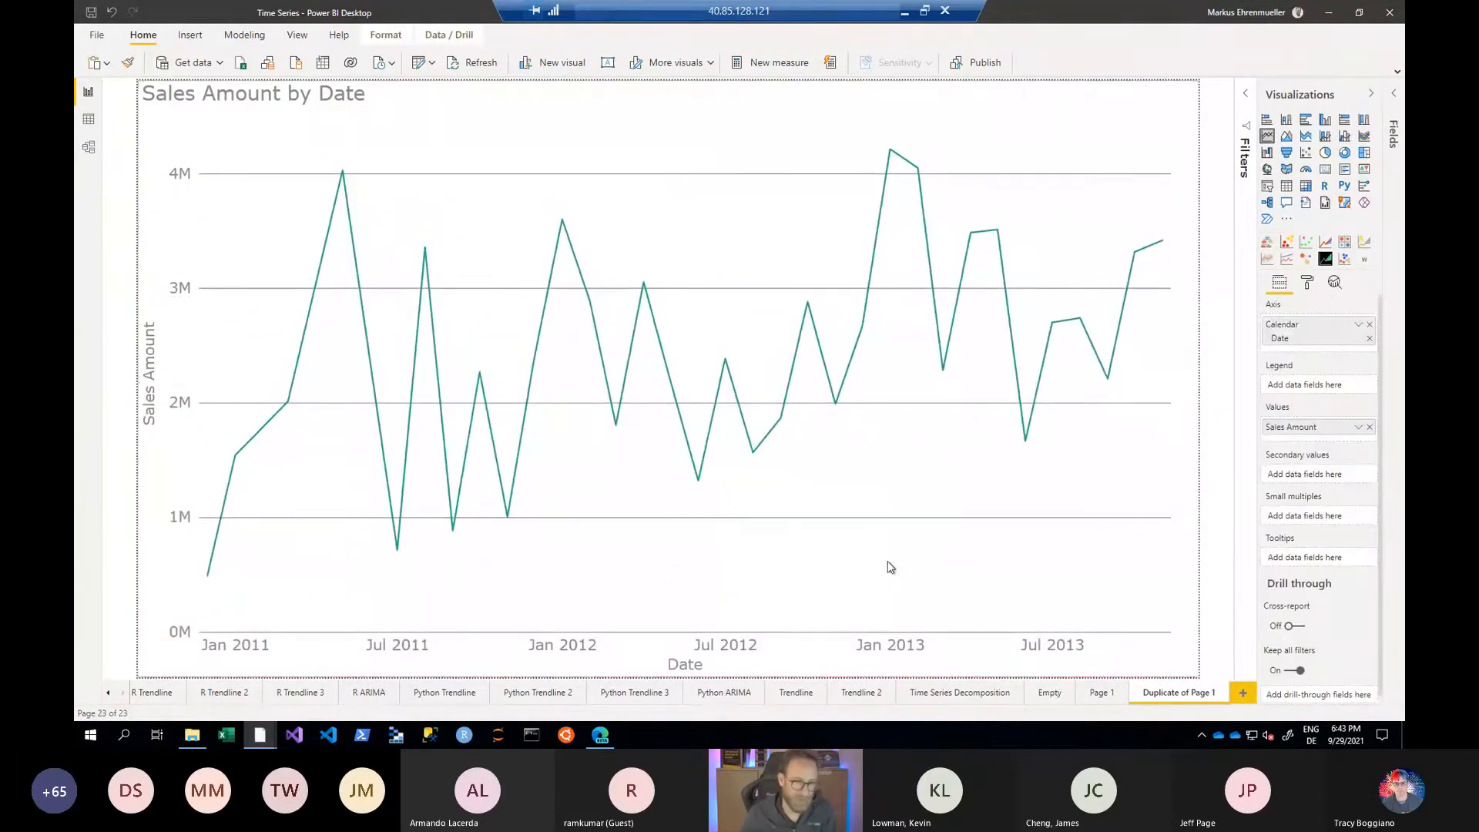
- Add a forecast to the Sales Amount by Date line chart
click(1335, 283)
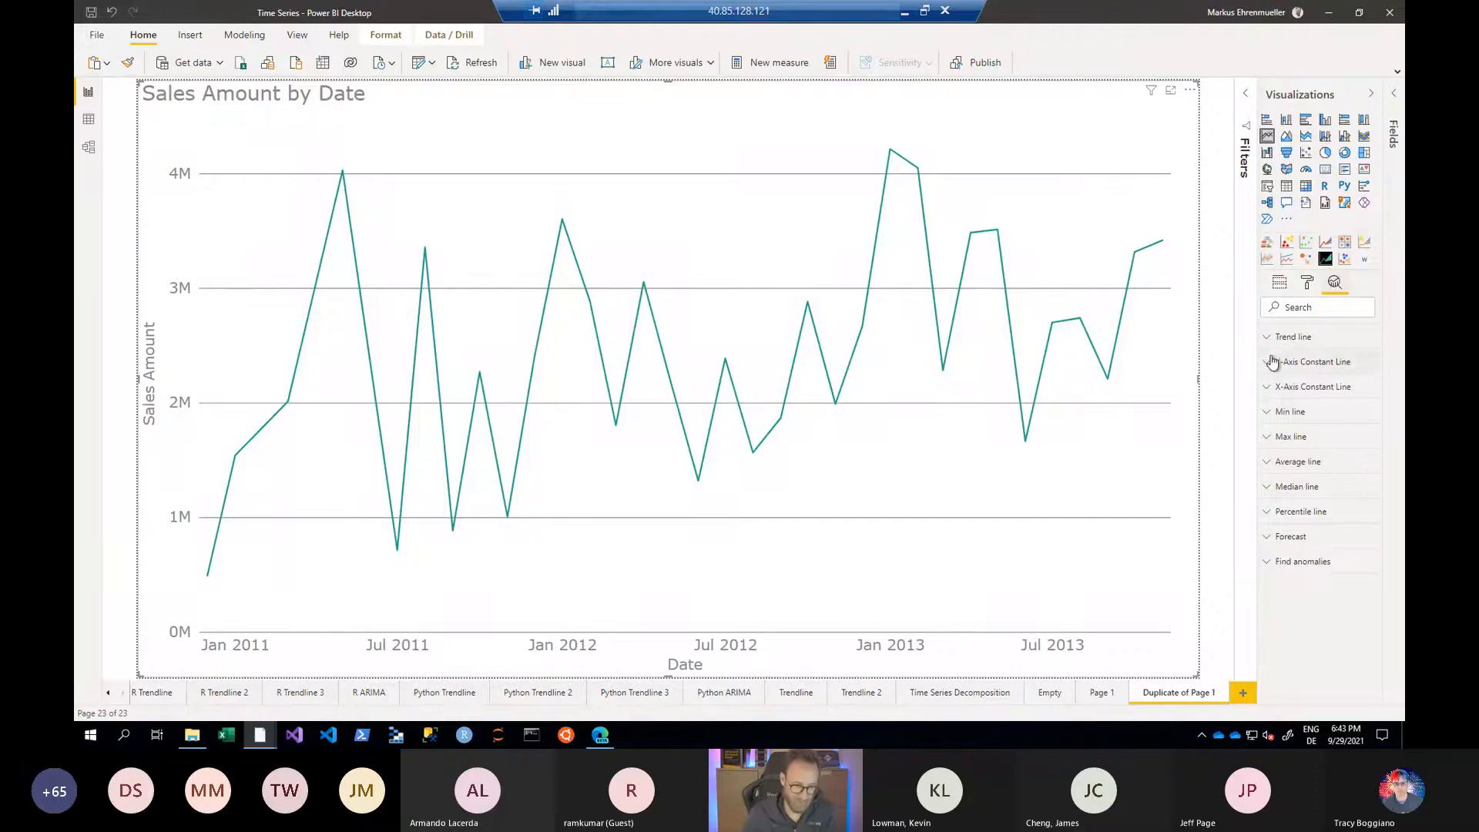
click(1271, 539)
click(1297, 570)
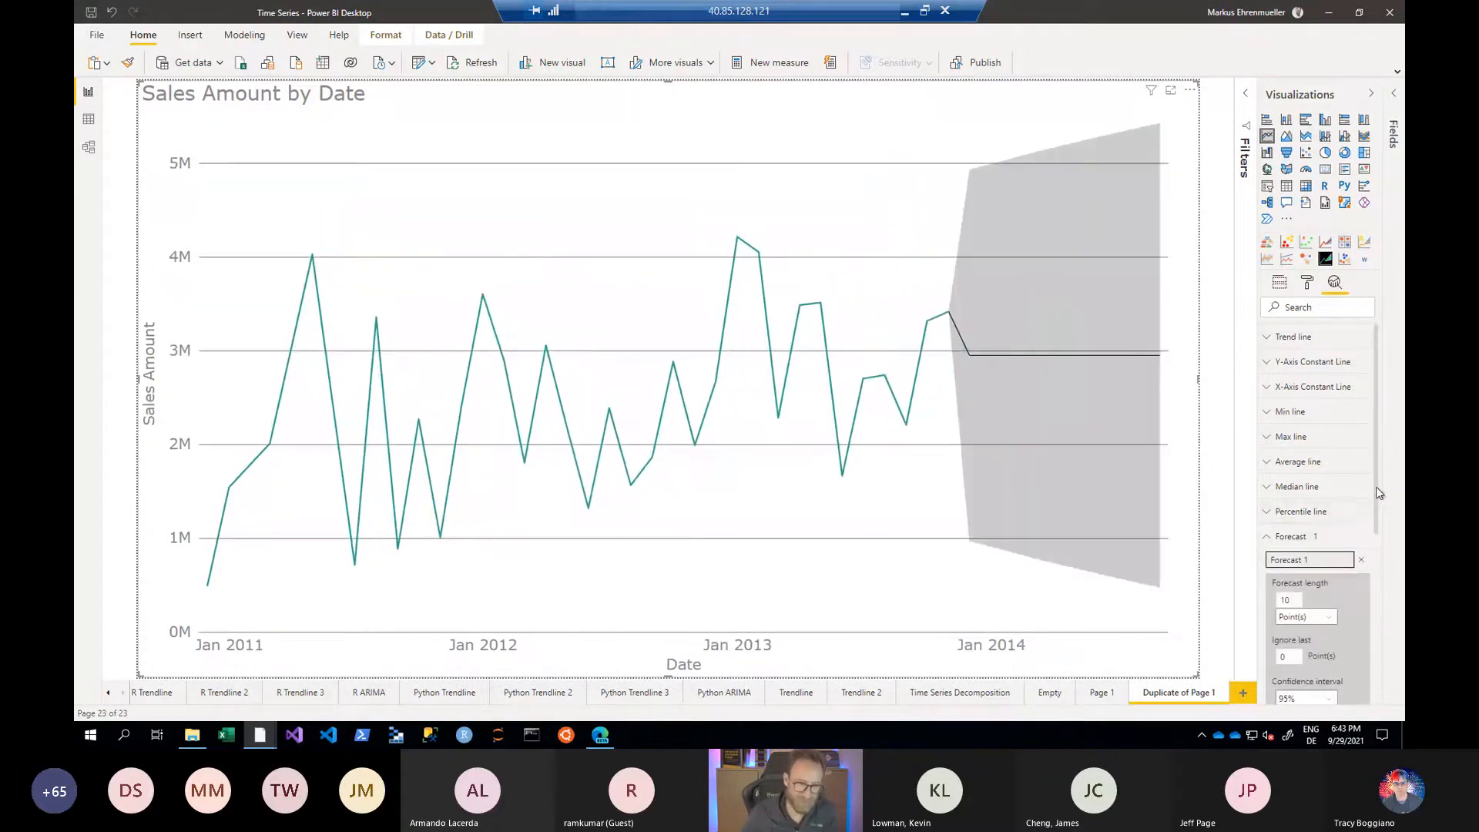
- Apply a forecast length of 6 points and a seasonality of 12 points to the line chart's forecast
scroll(1315, 549, down, 4)
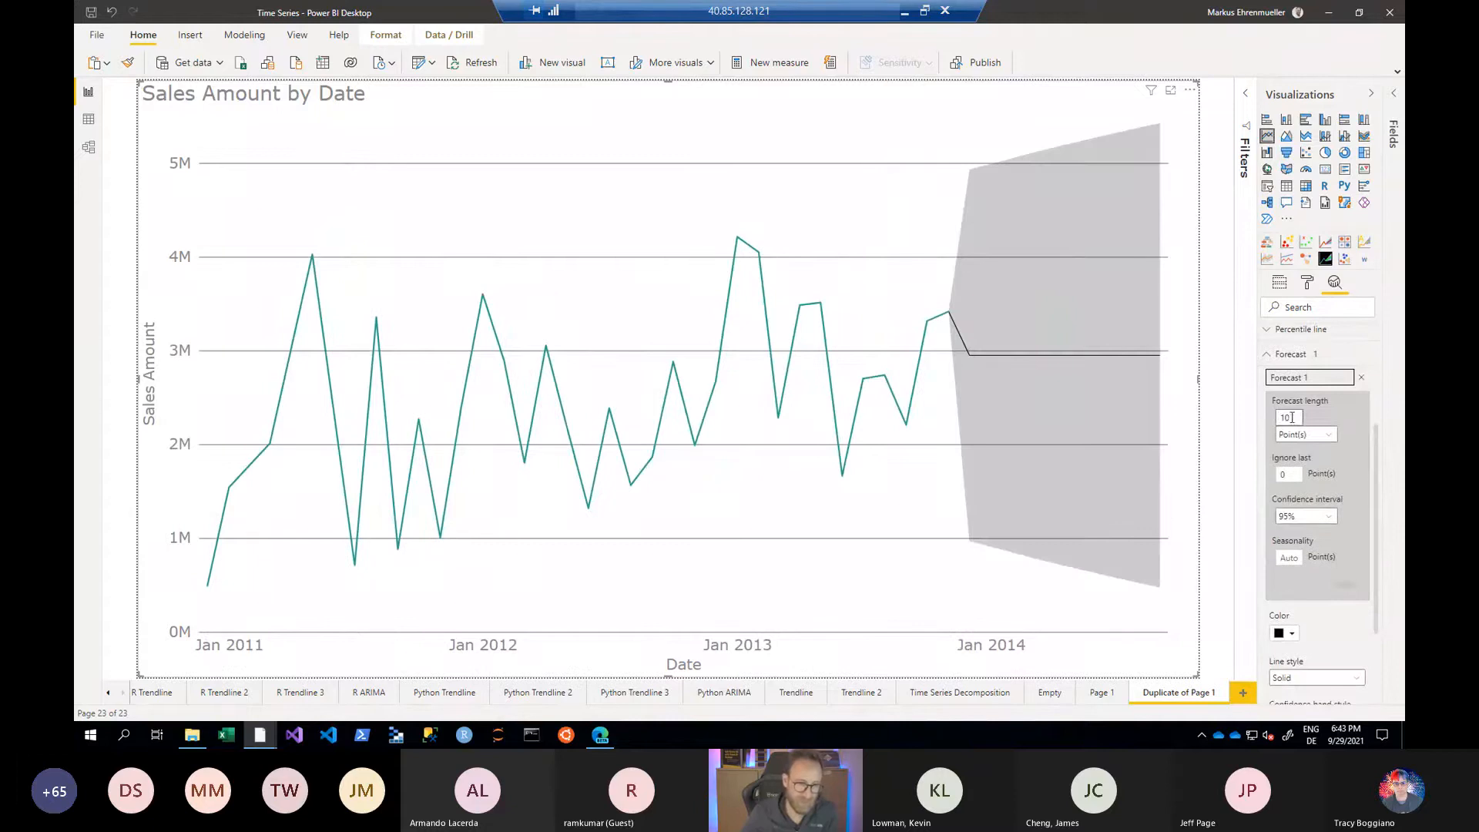
drag(1292, 417, 1267, 421)
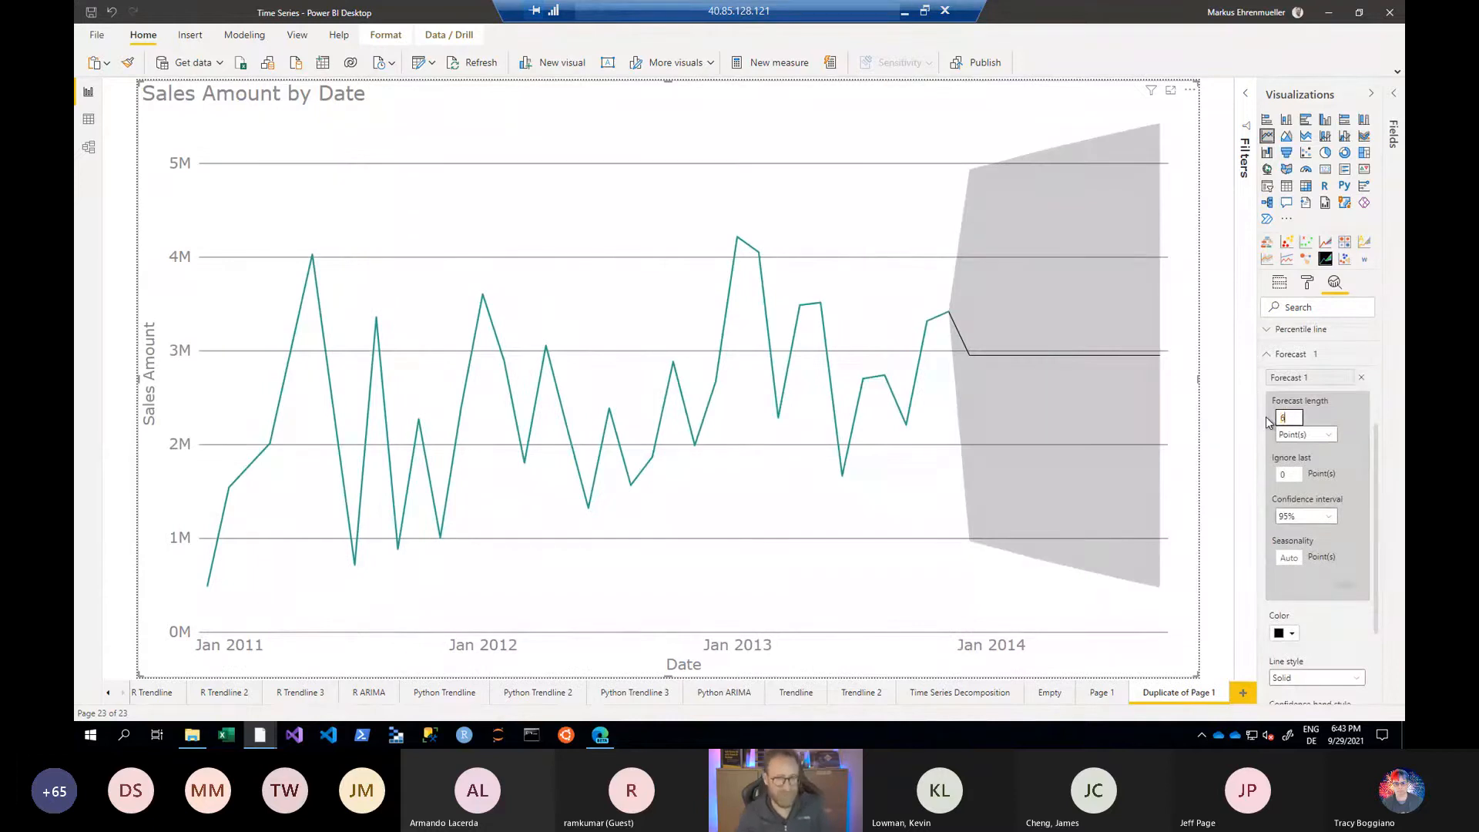
text(6)
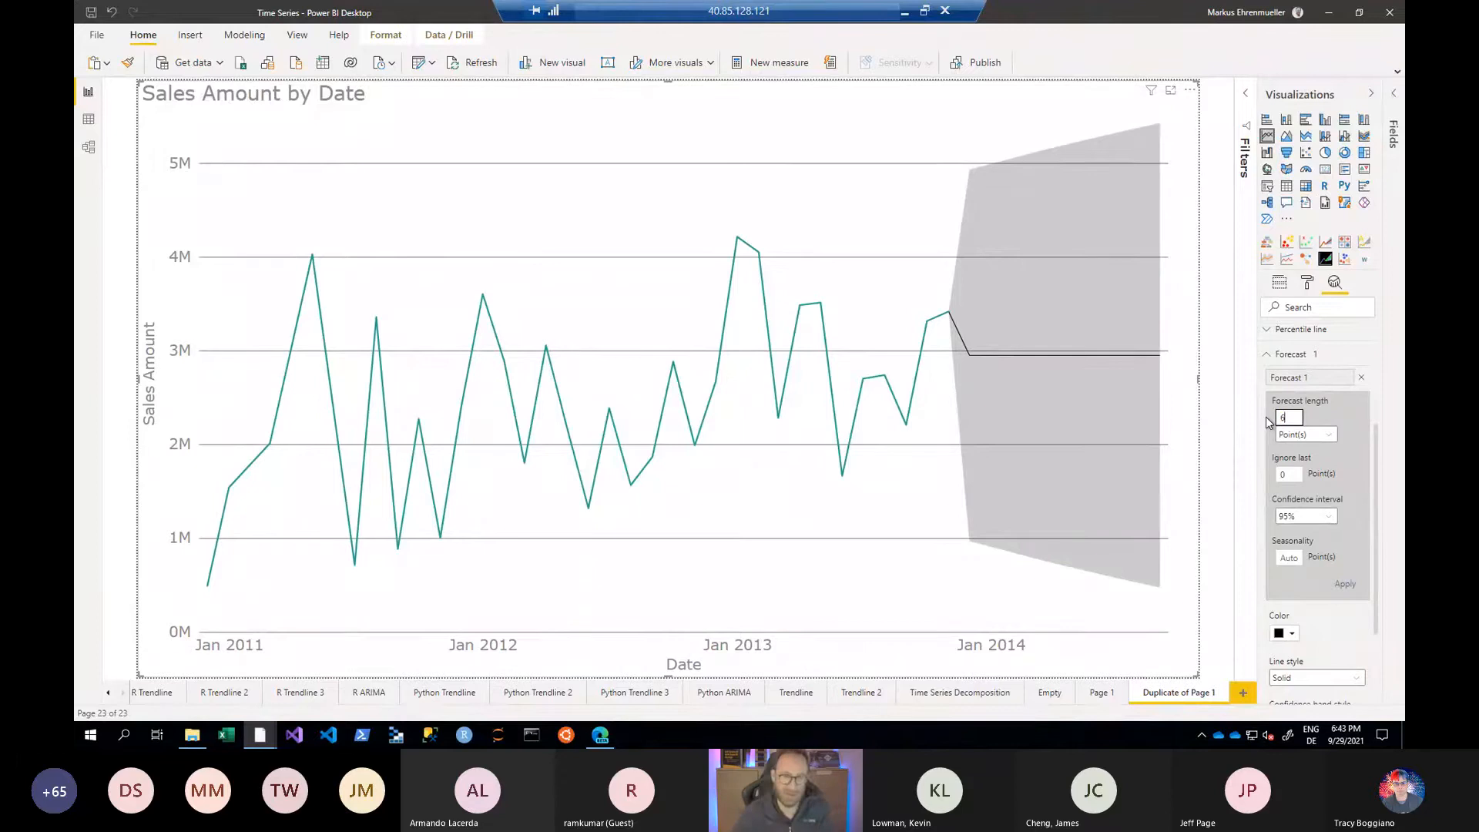
click(1285, 472)
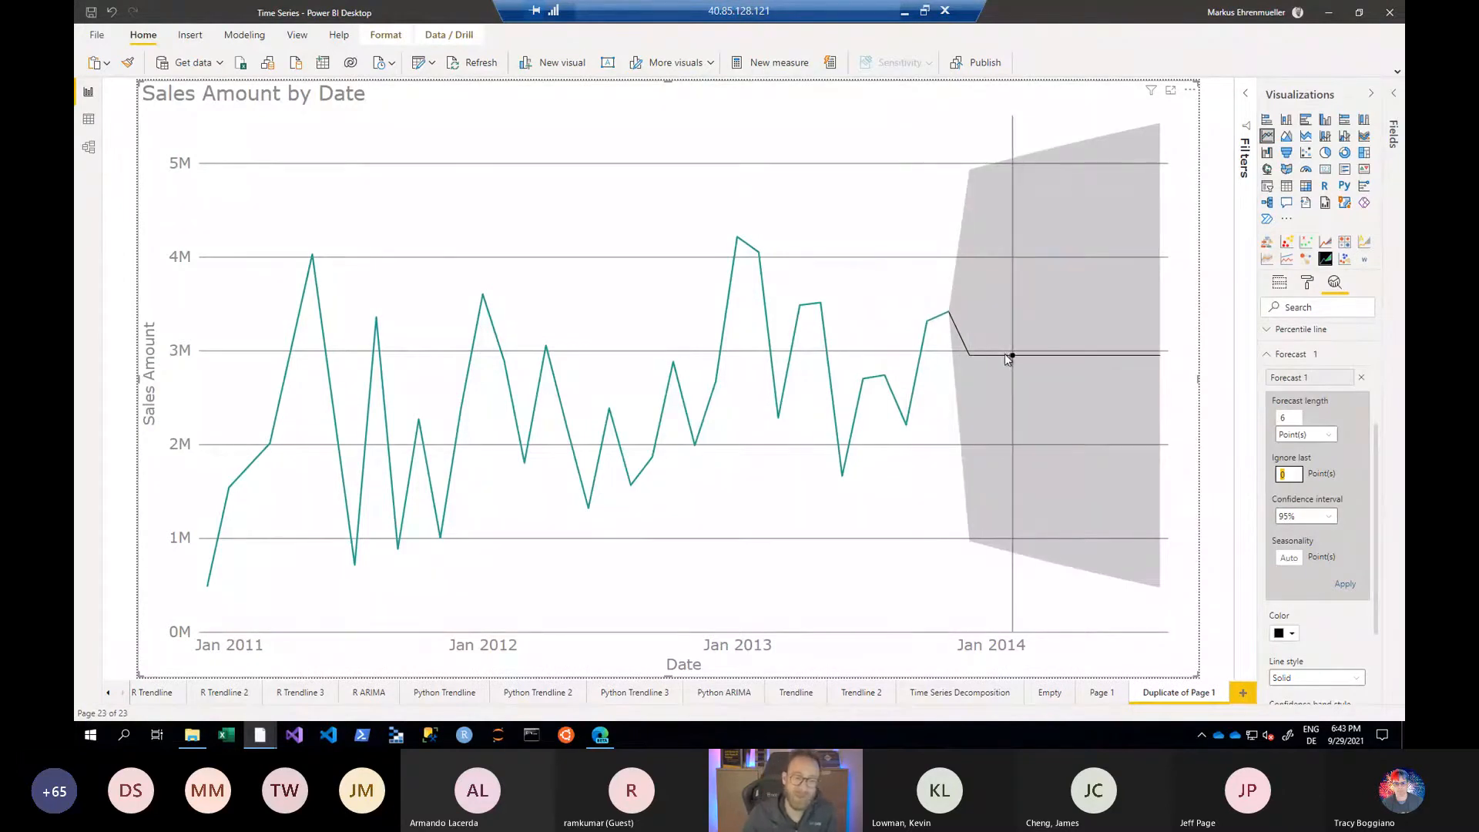
mouse_move(1004, 353)
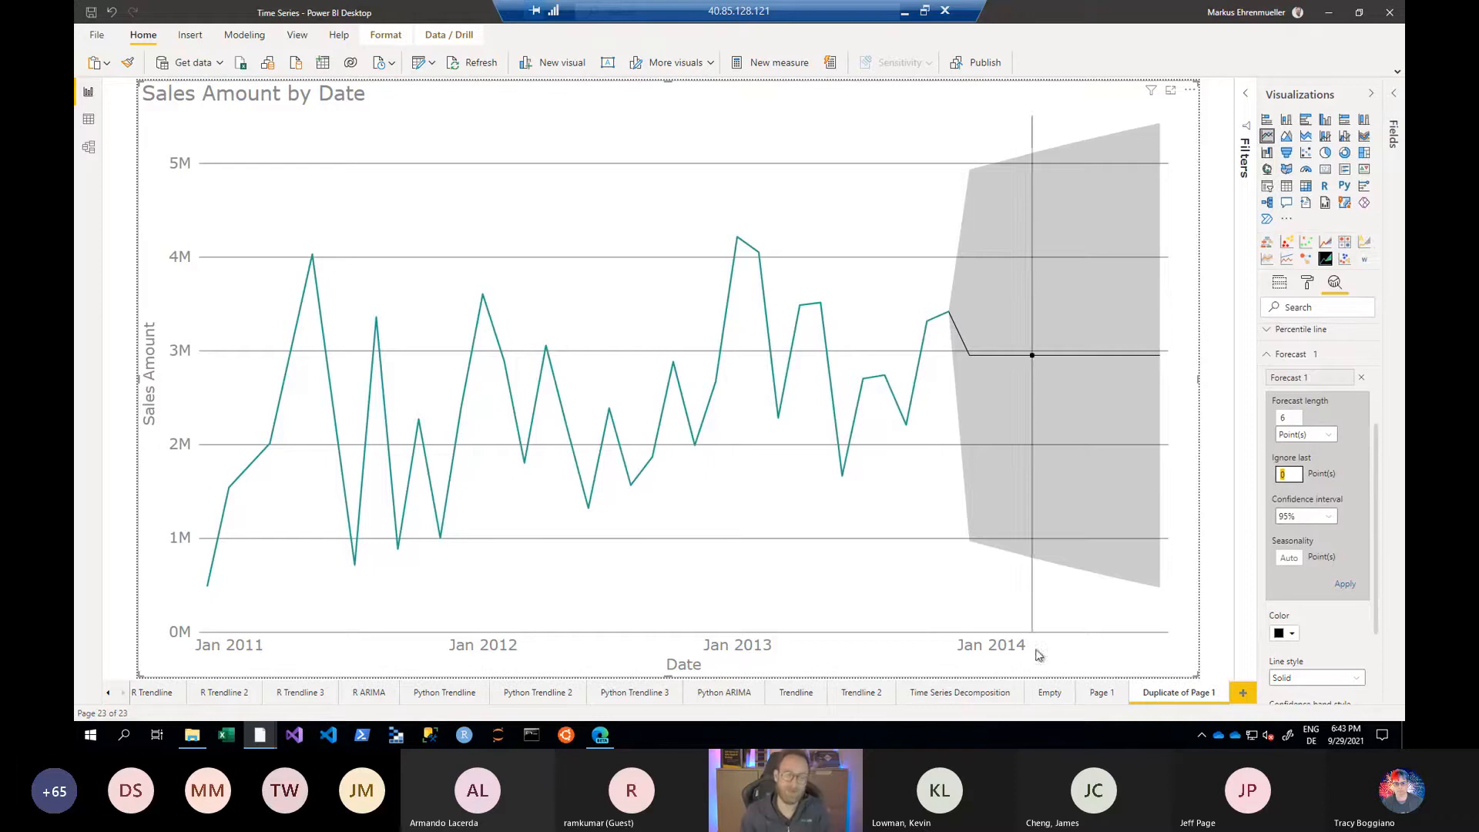
mouse_move(1067, 372)
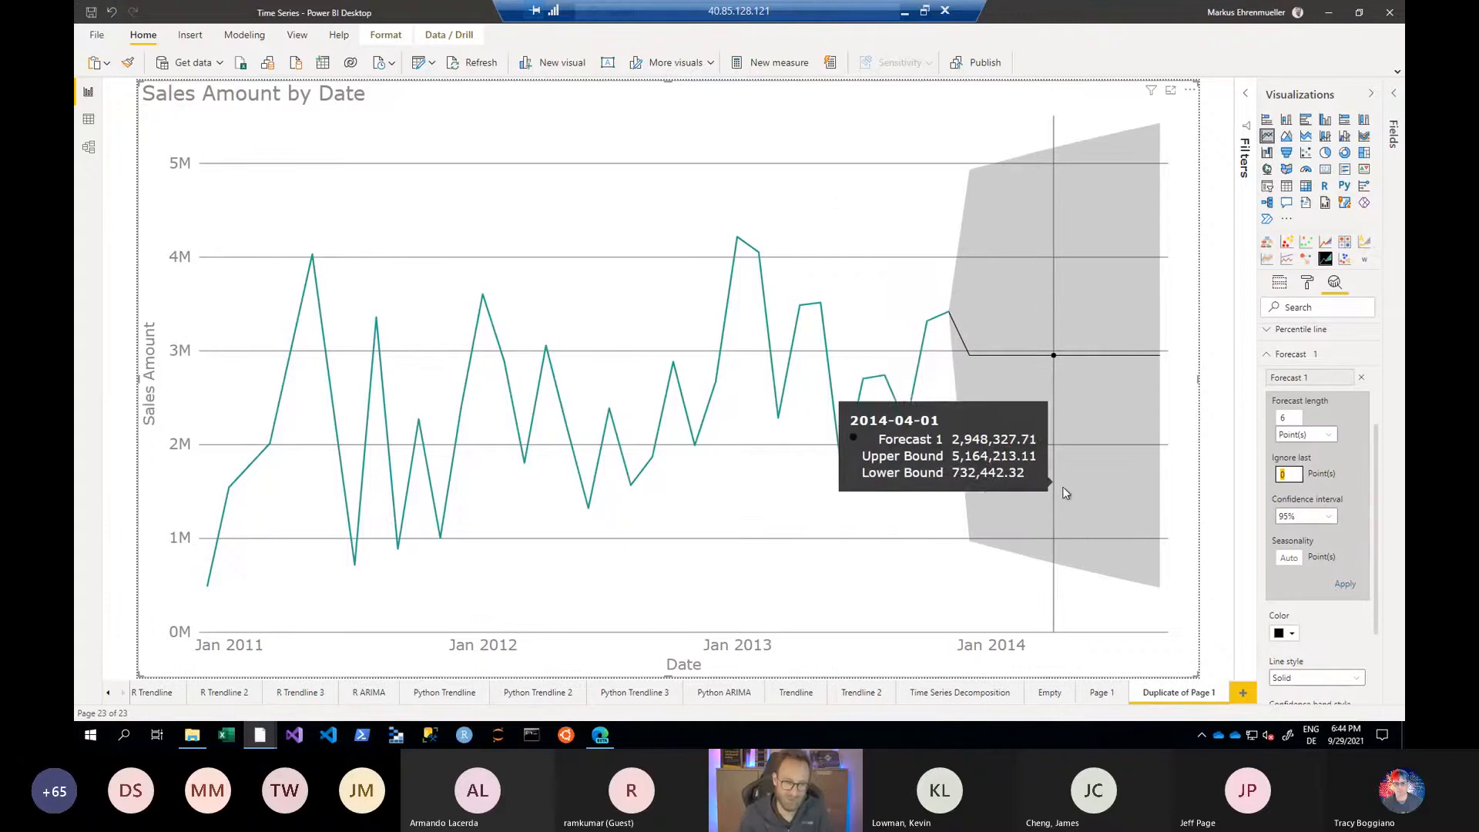
click(1288, 557)
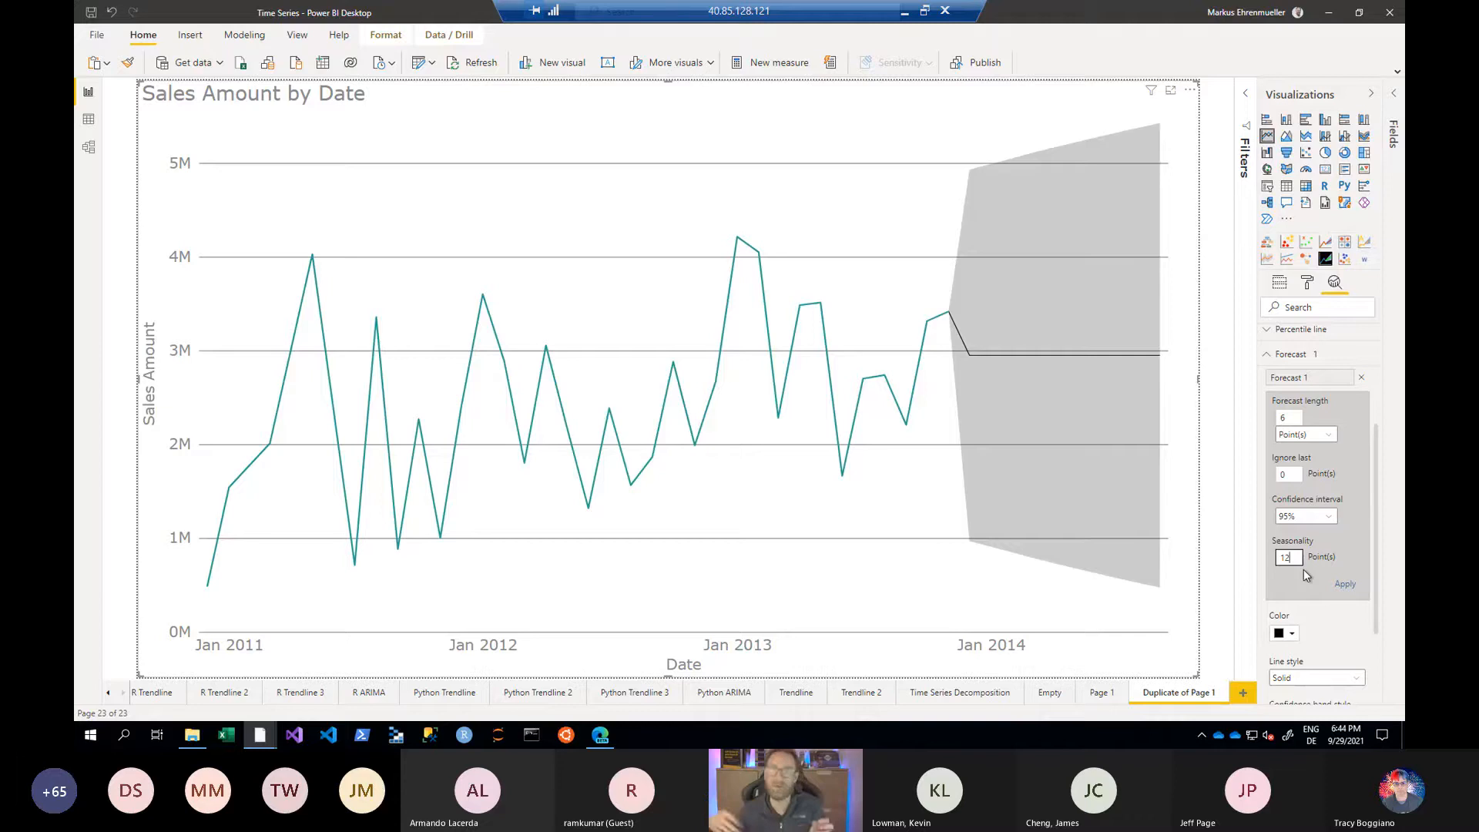
click(1349, 588)
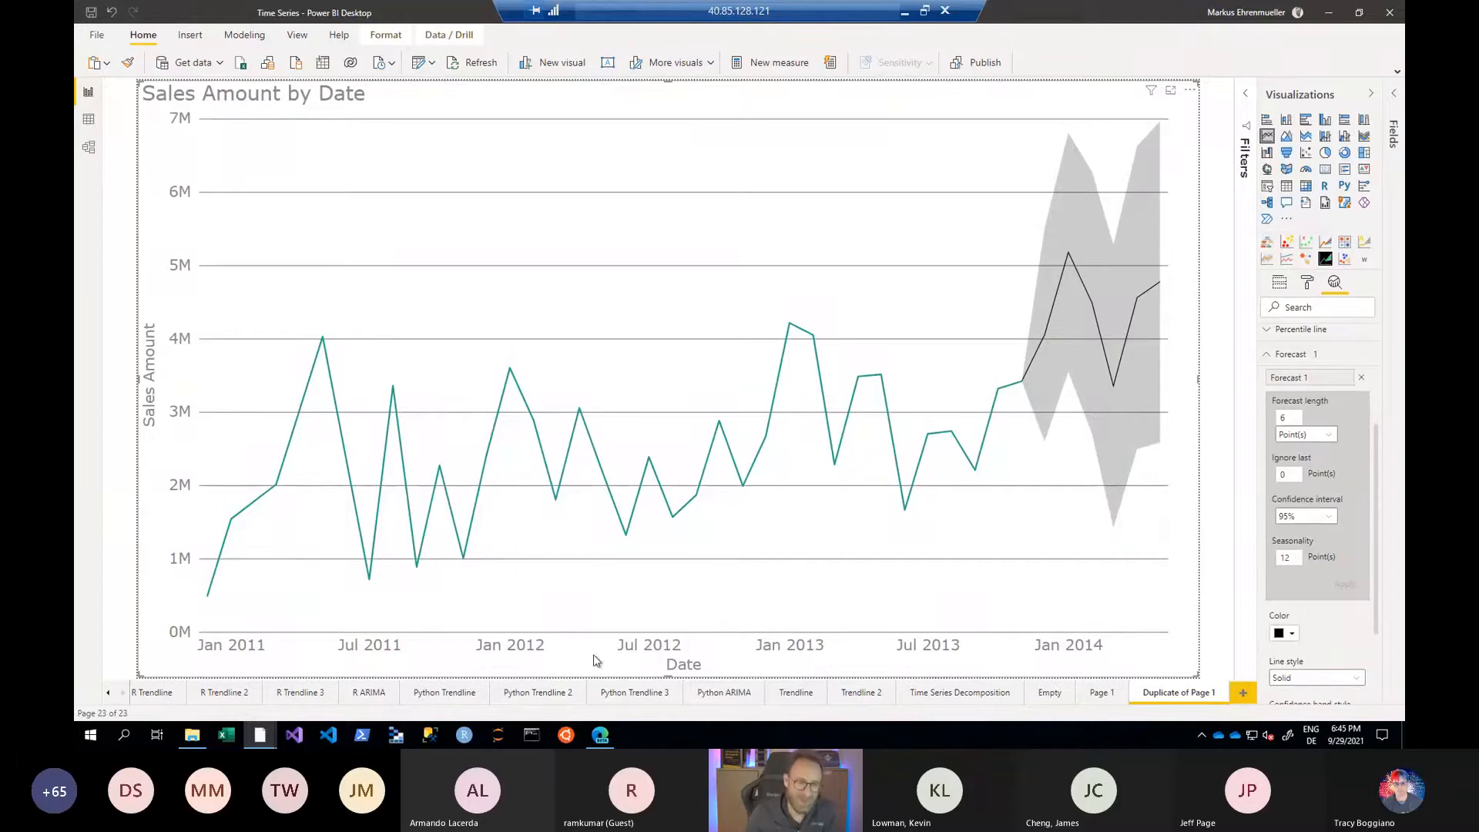
mouse_move(1020, 383)
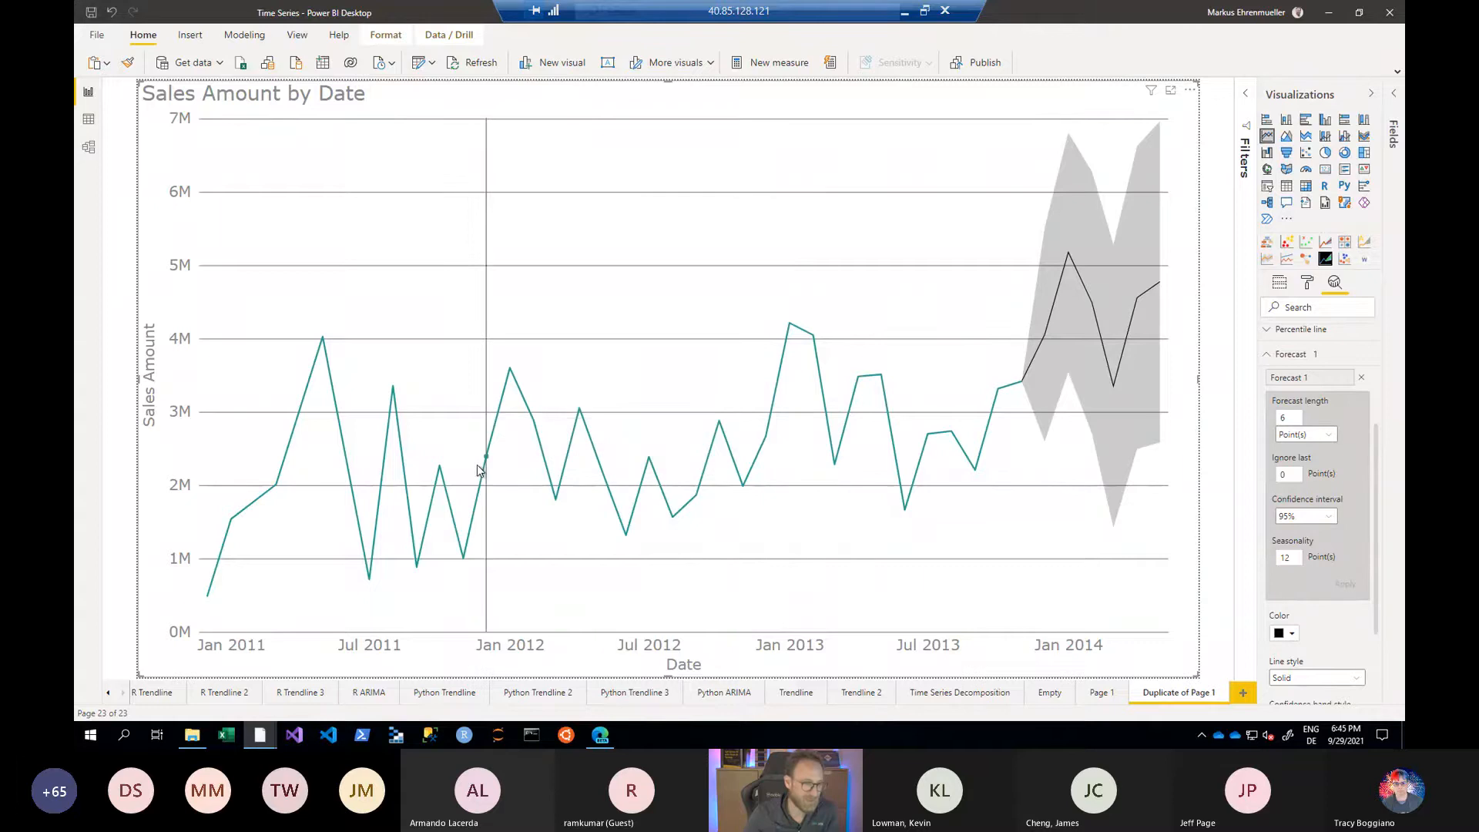
mouse_move(486, 467)
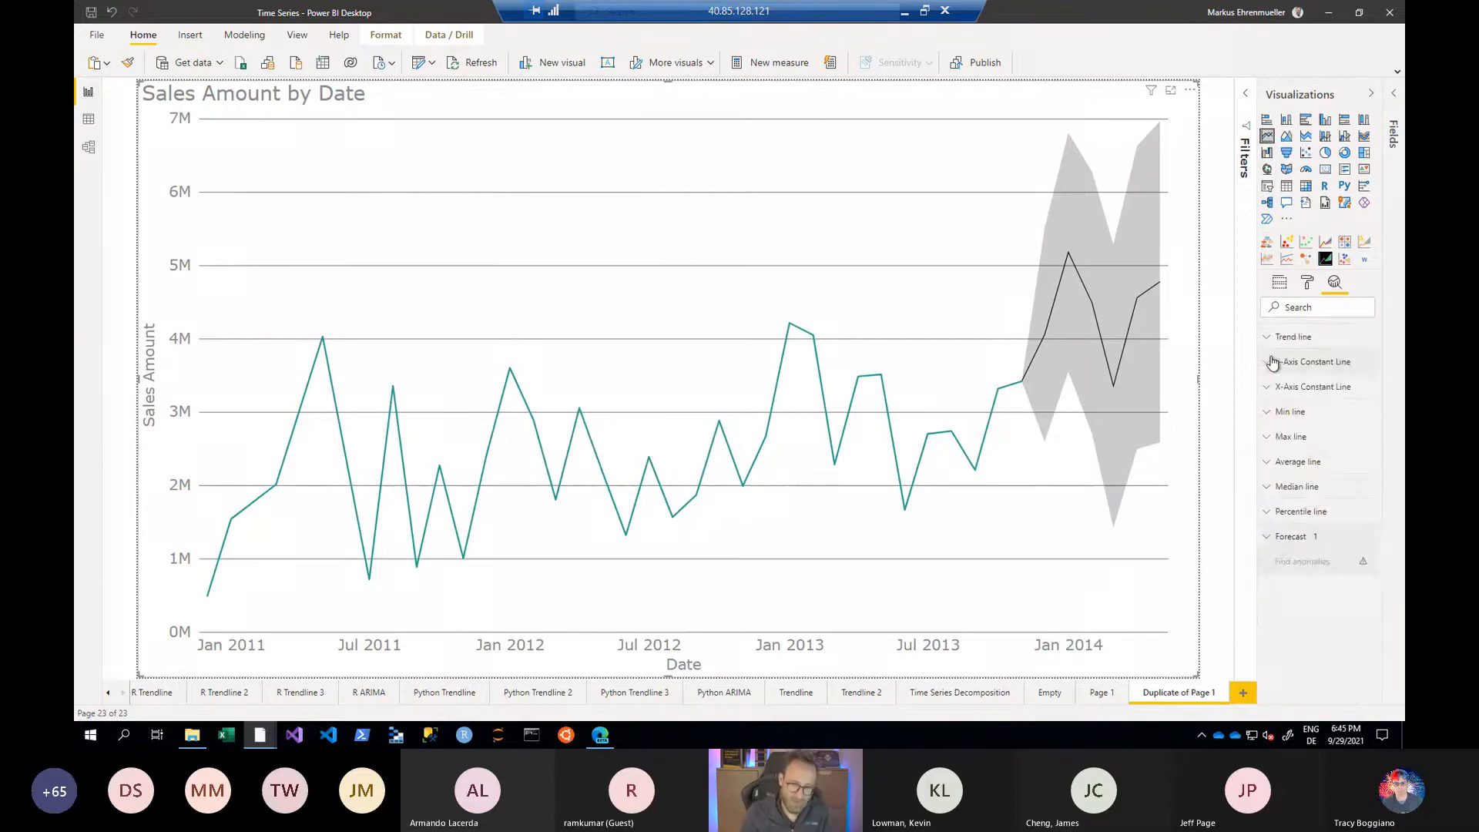
- Remove the forecast from the Sales Amount by Date chart
click(1272, 359)
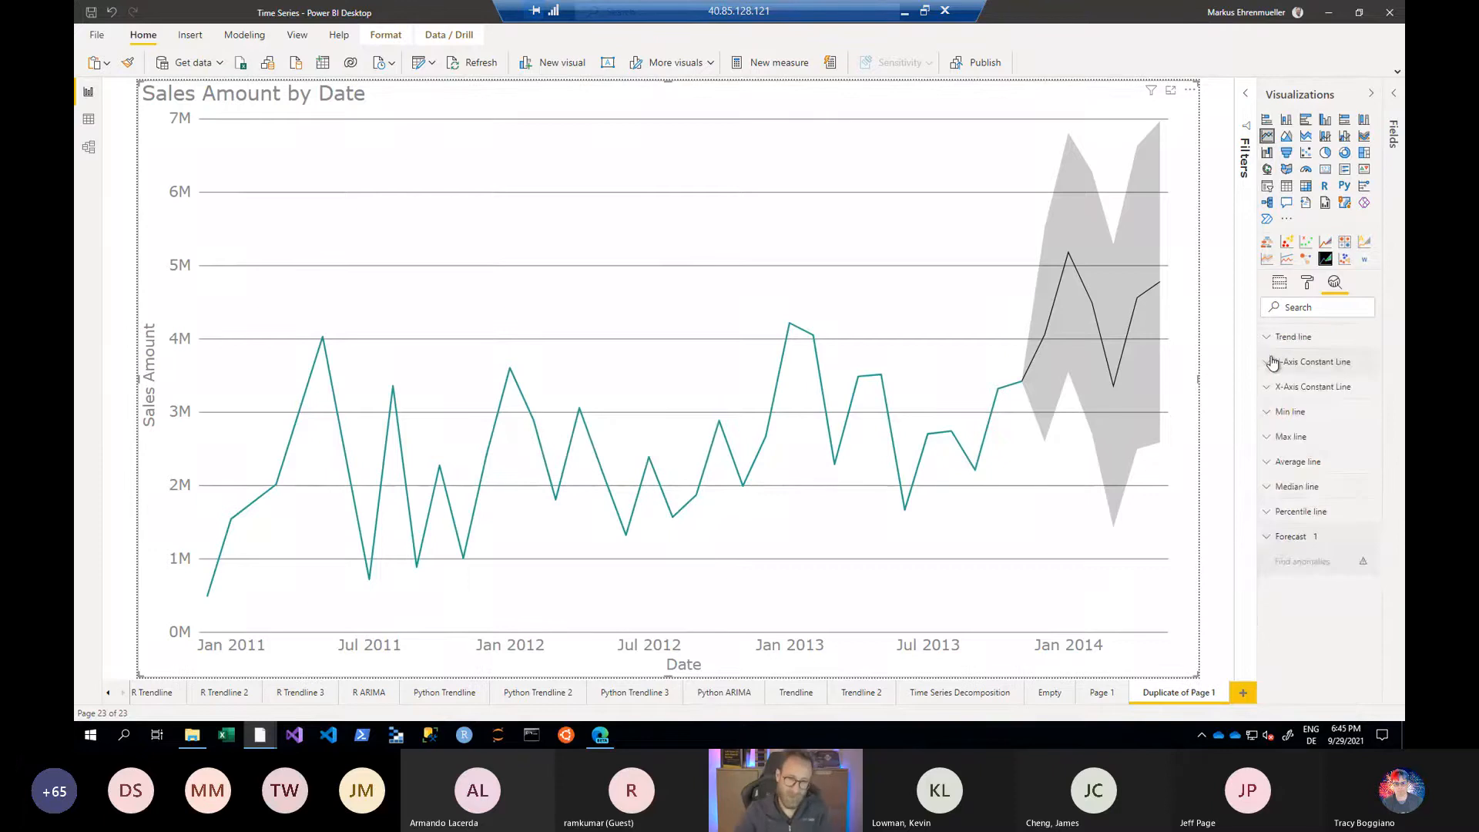
click(1267, 538)
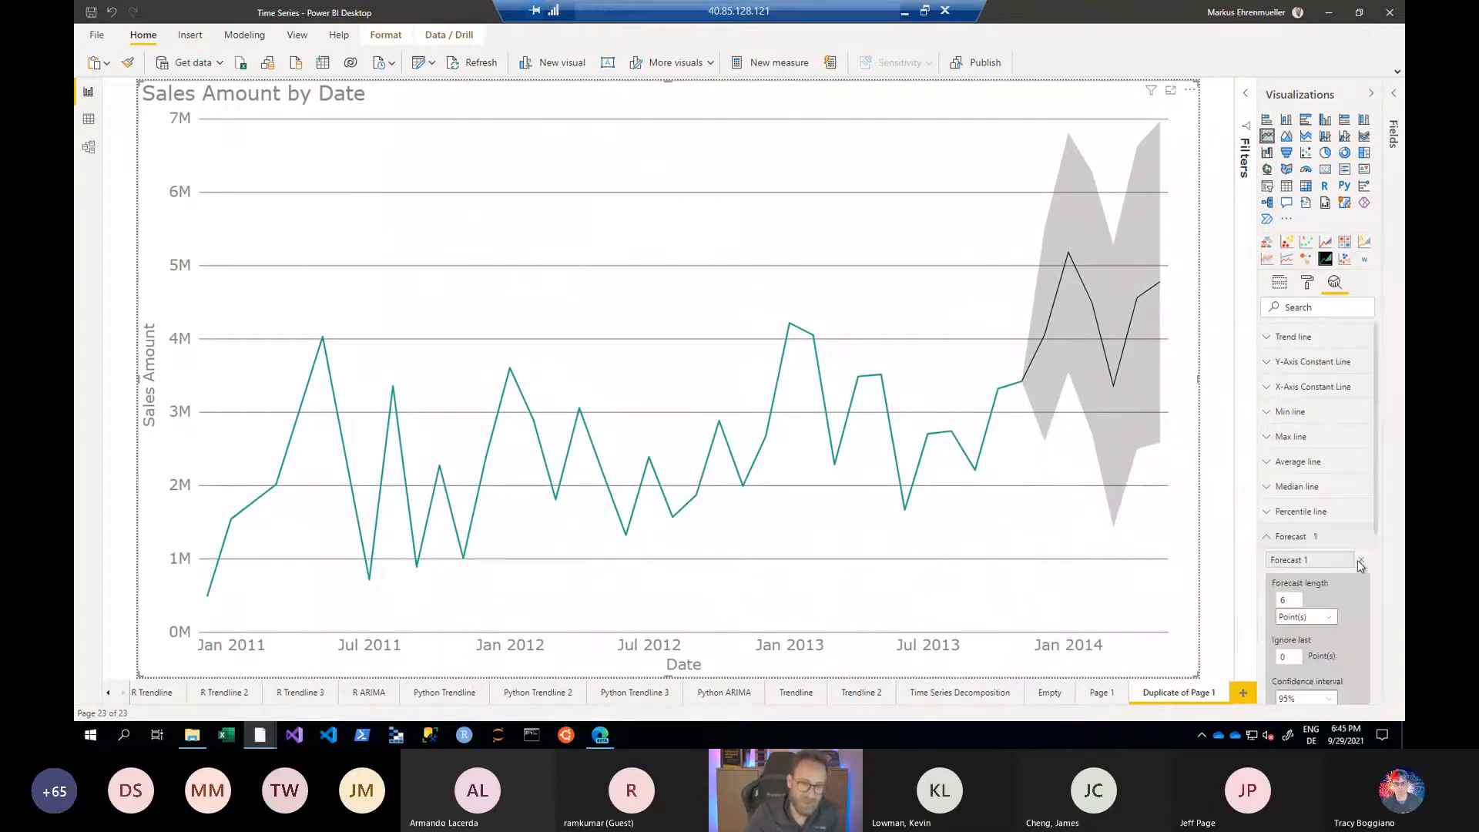
click(1361, 561)
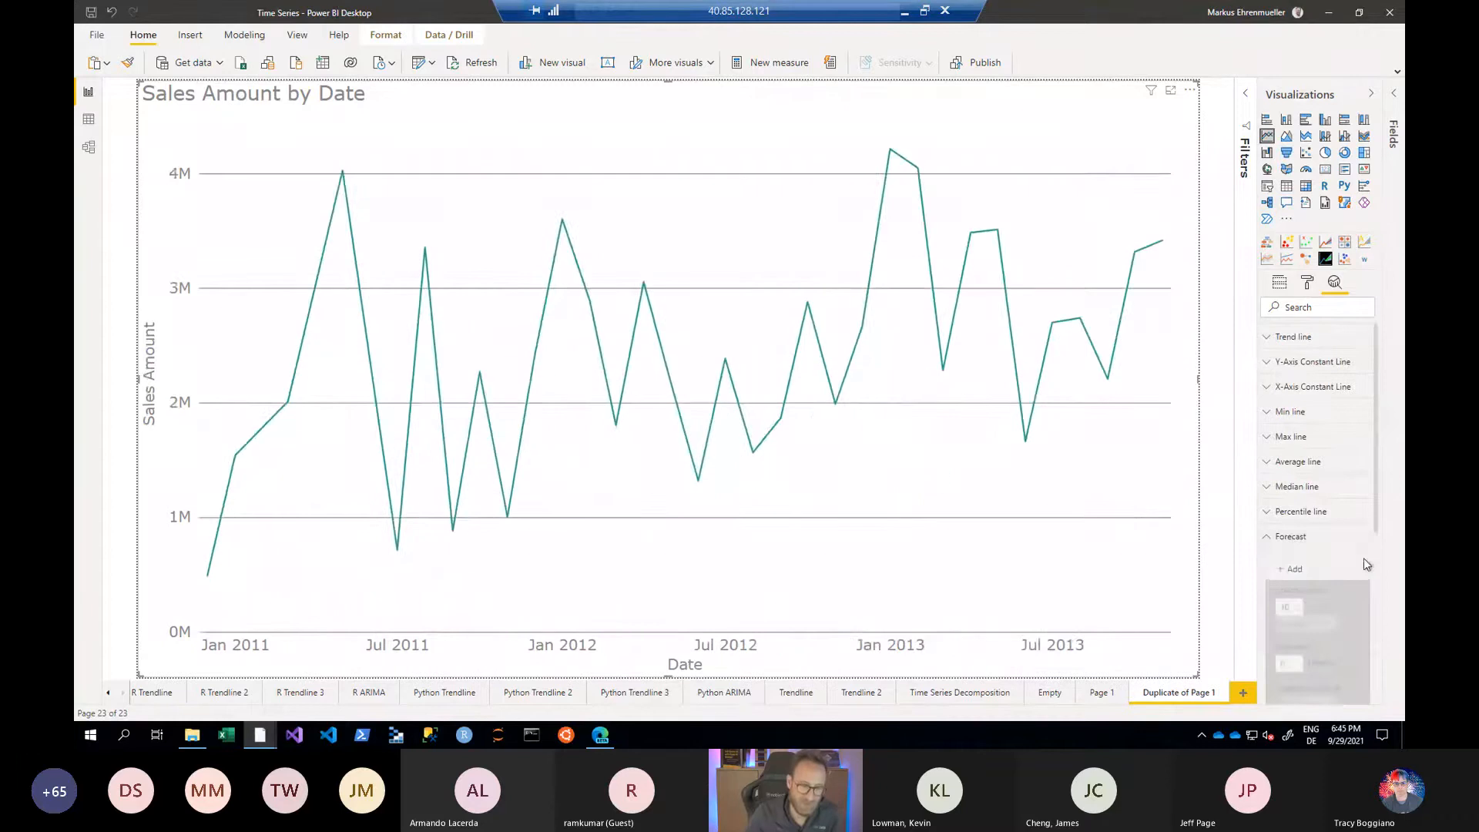
click(1269, 539)
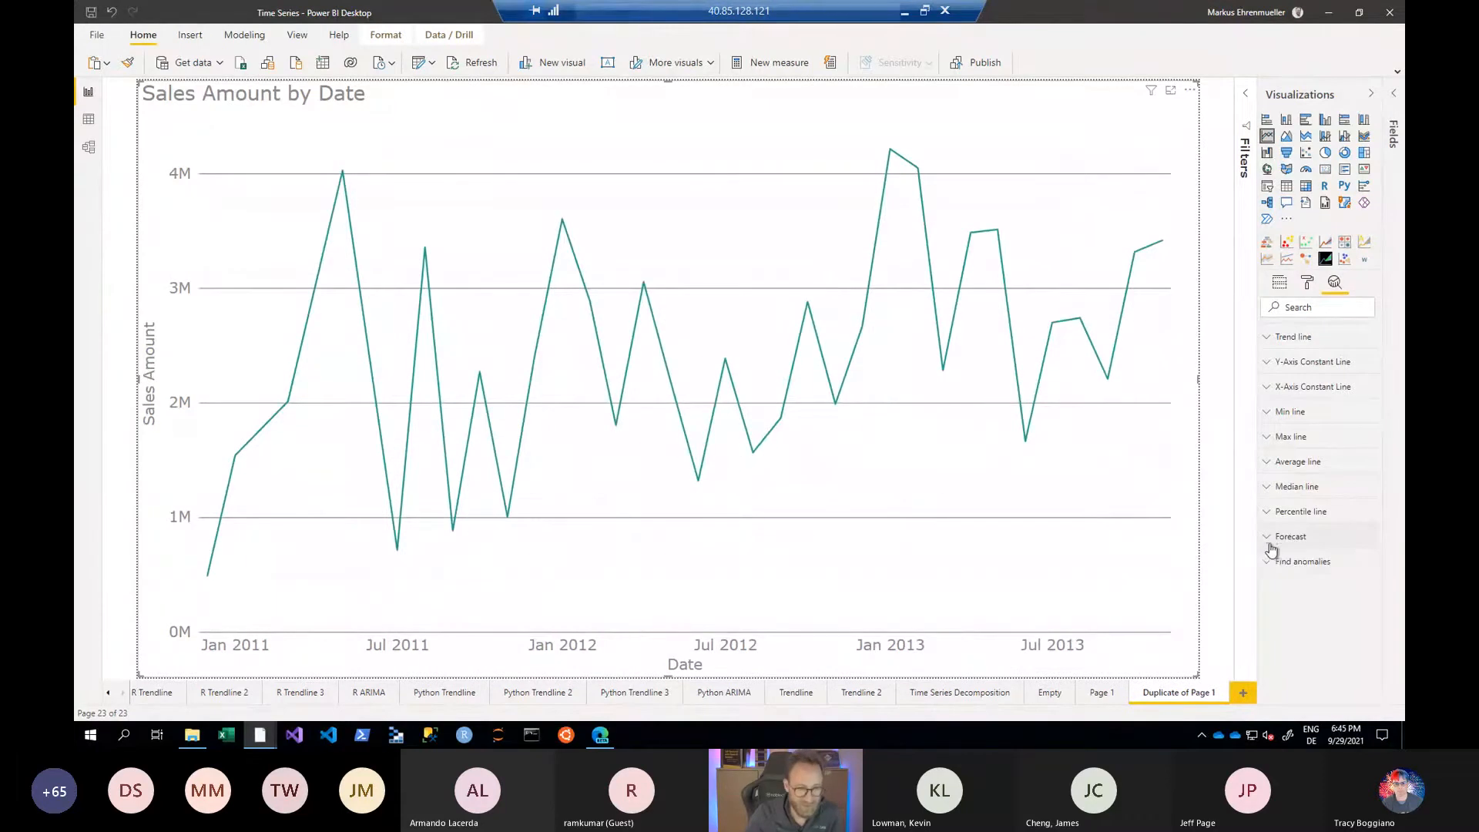
- Add anomaly detection to the Sales Amount by Date chart and apply a sensitivity of 95%
click(1267, 563)
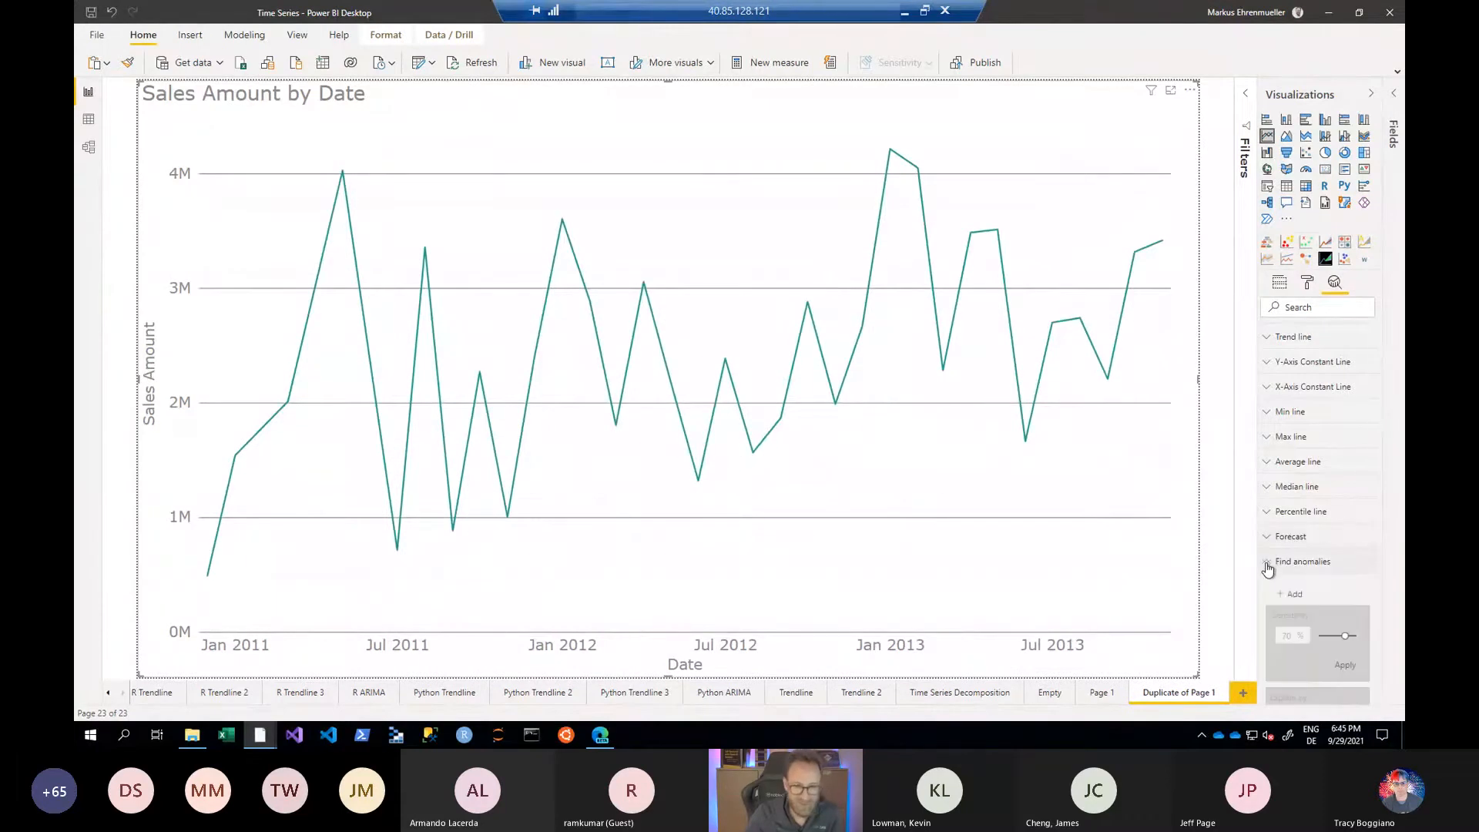
click(1290, 594)
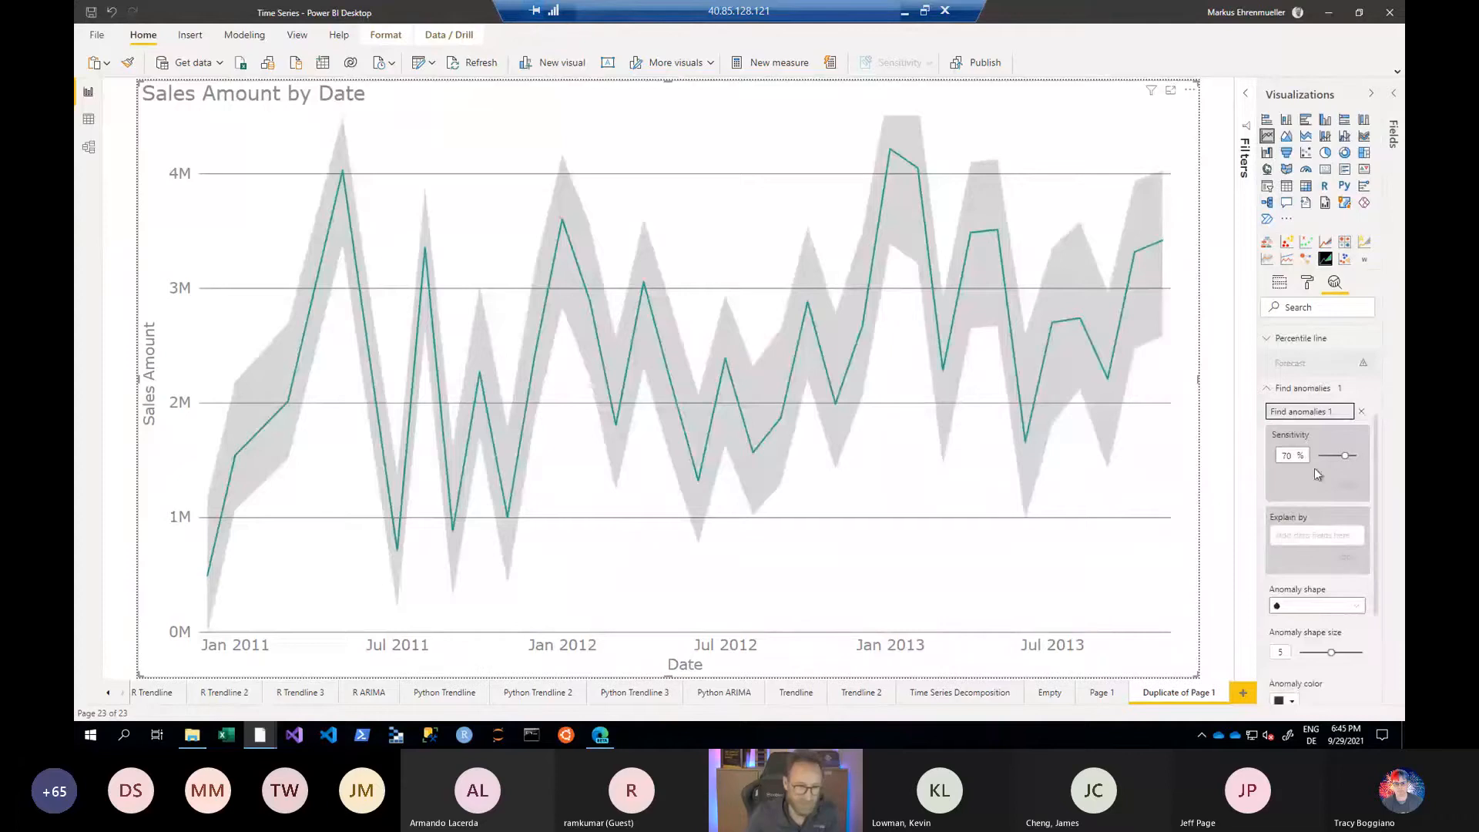
double_click(1299, 456)
text(95)
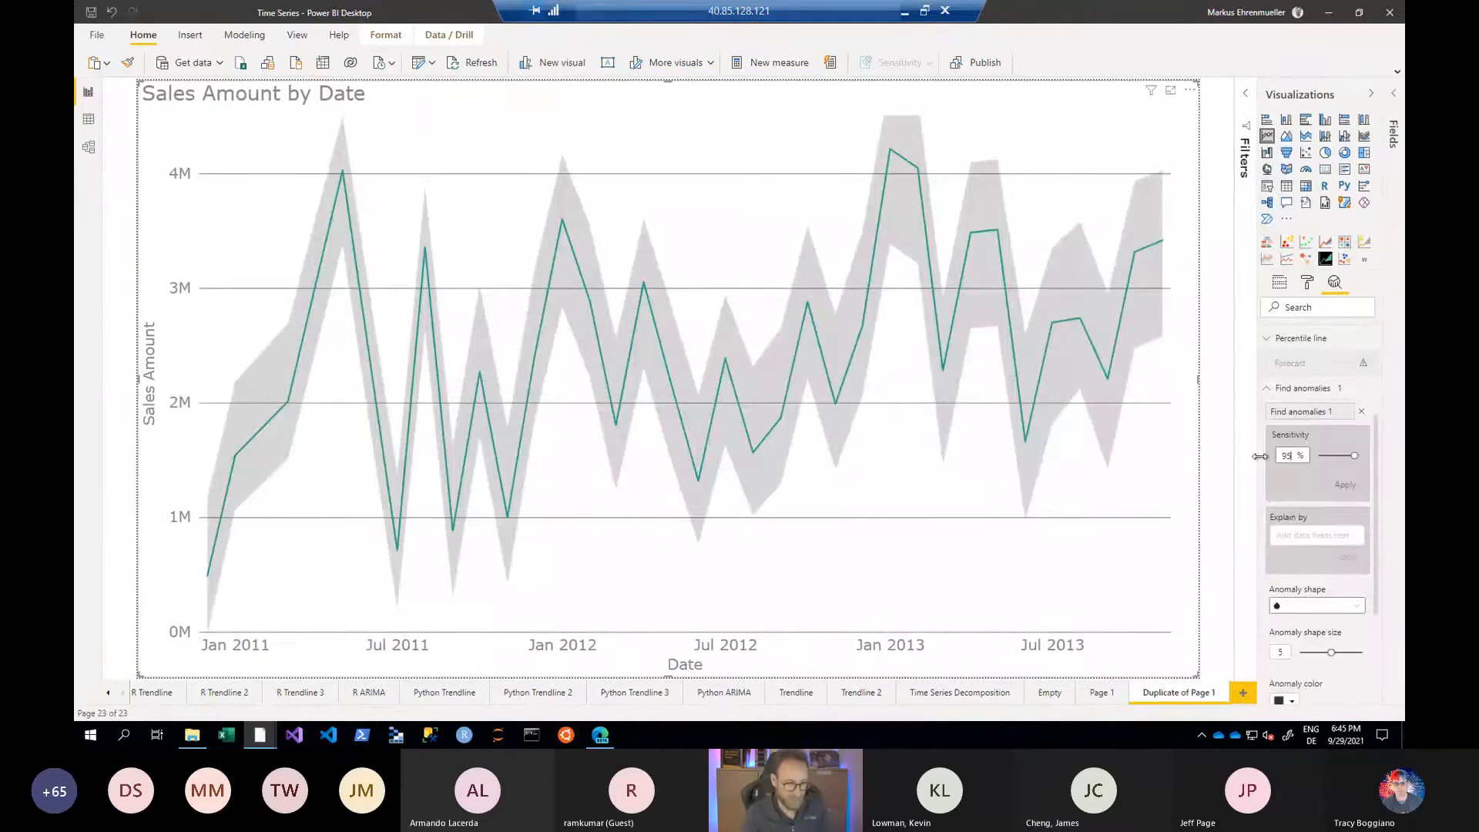
click(1354, 490)
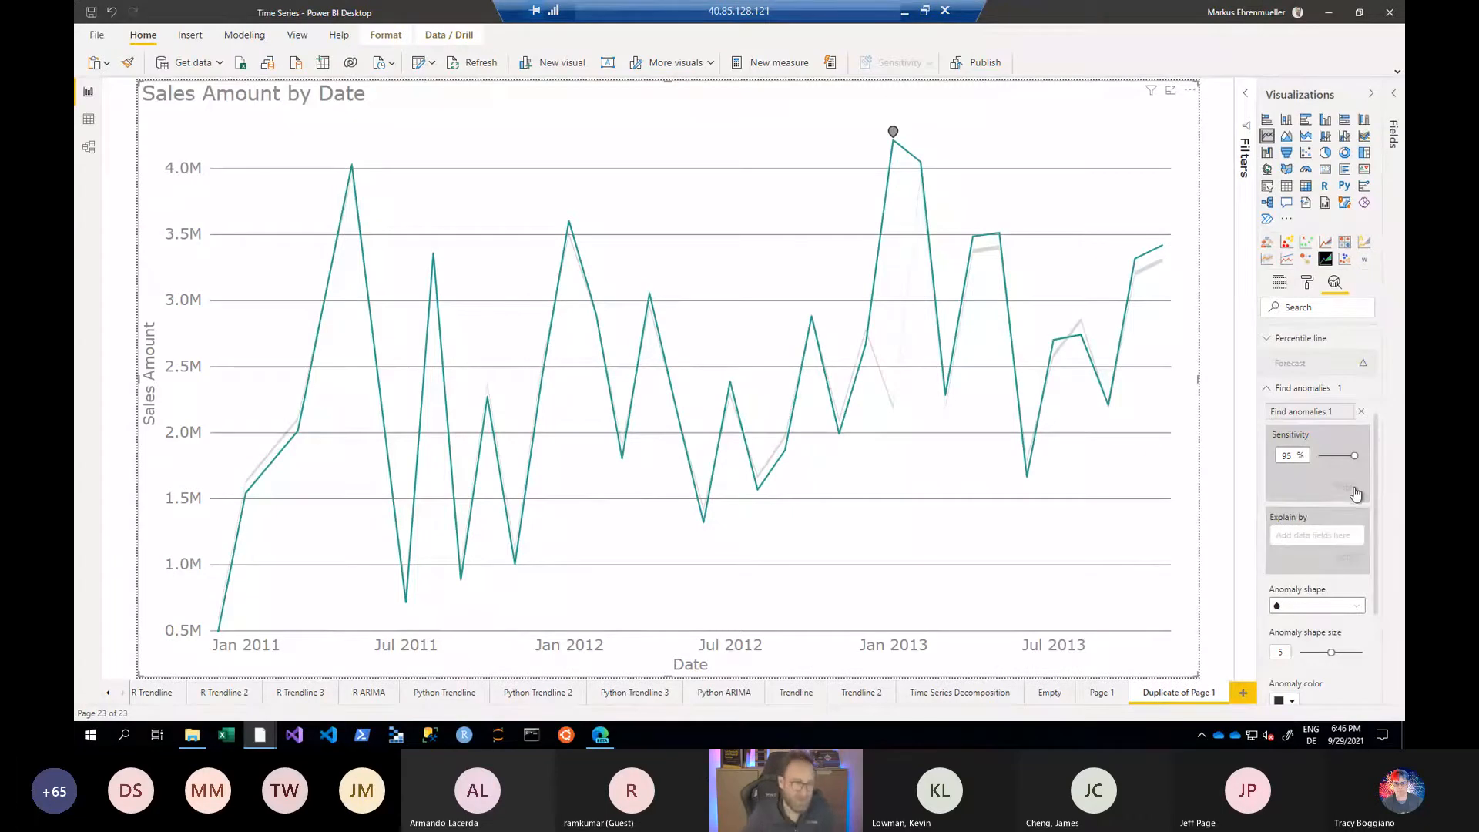
- Try anomaly detection sensitivities of 69% and 98% on the Sales Amount by Date chart
drag(1356, 455, 1351, 456)
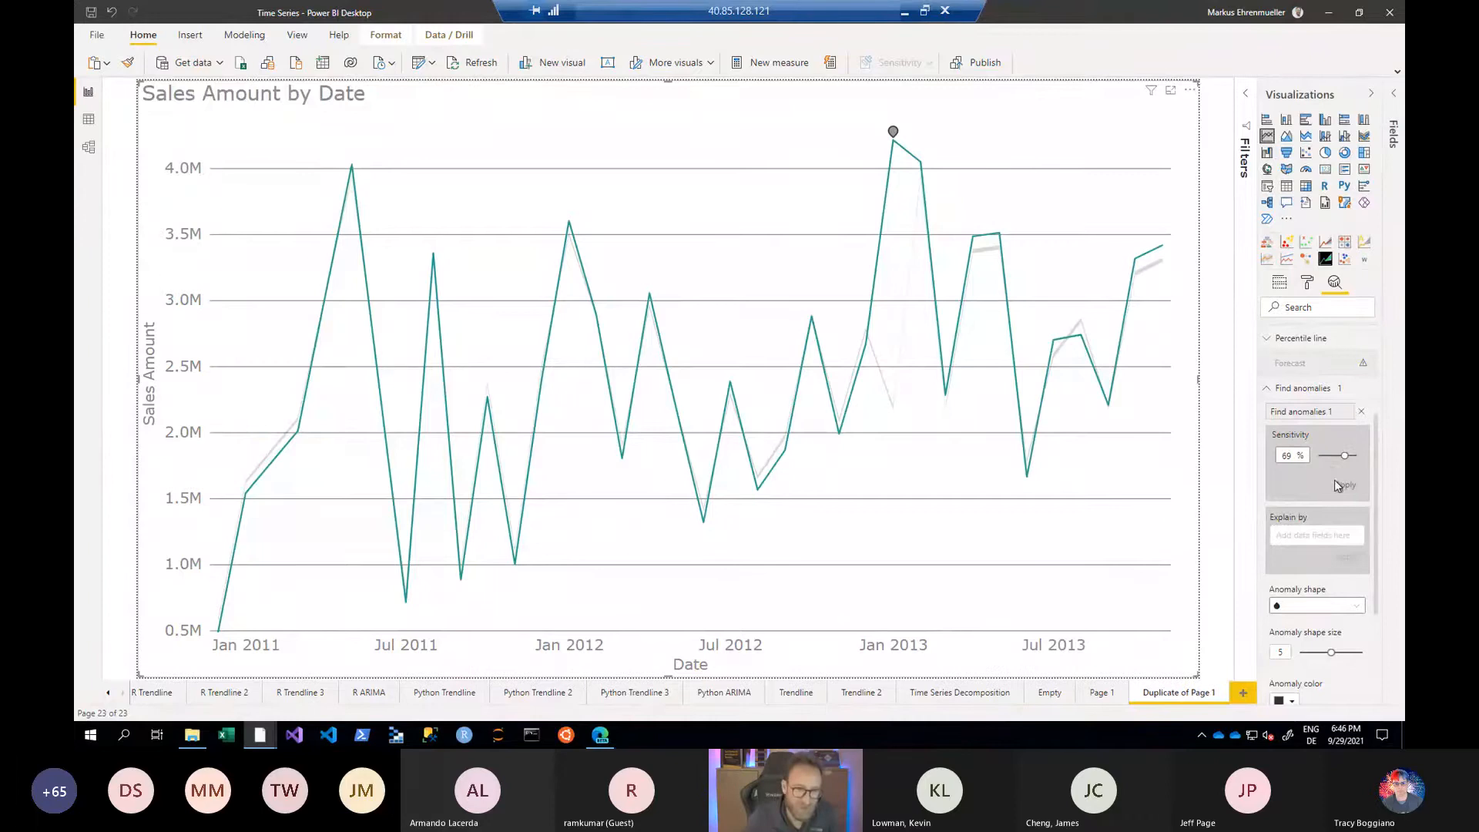
click(1338, 485)
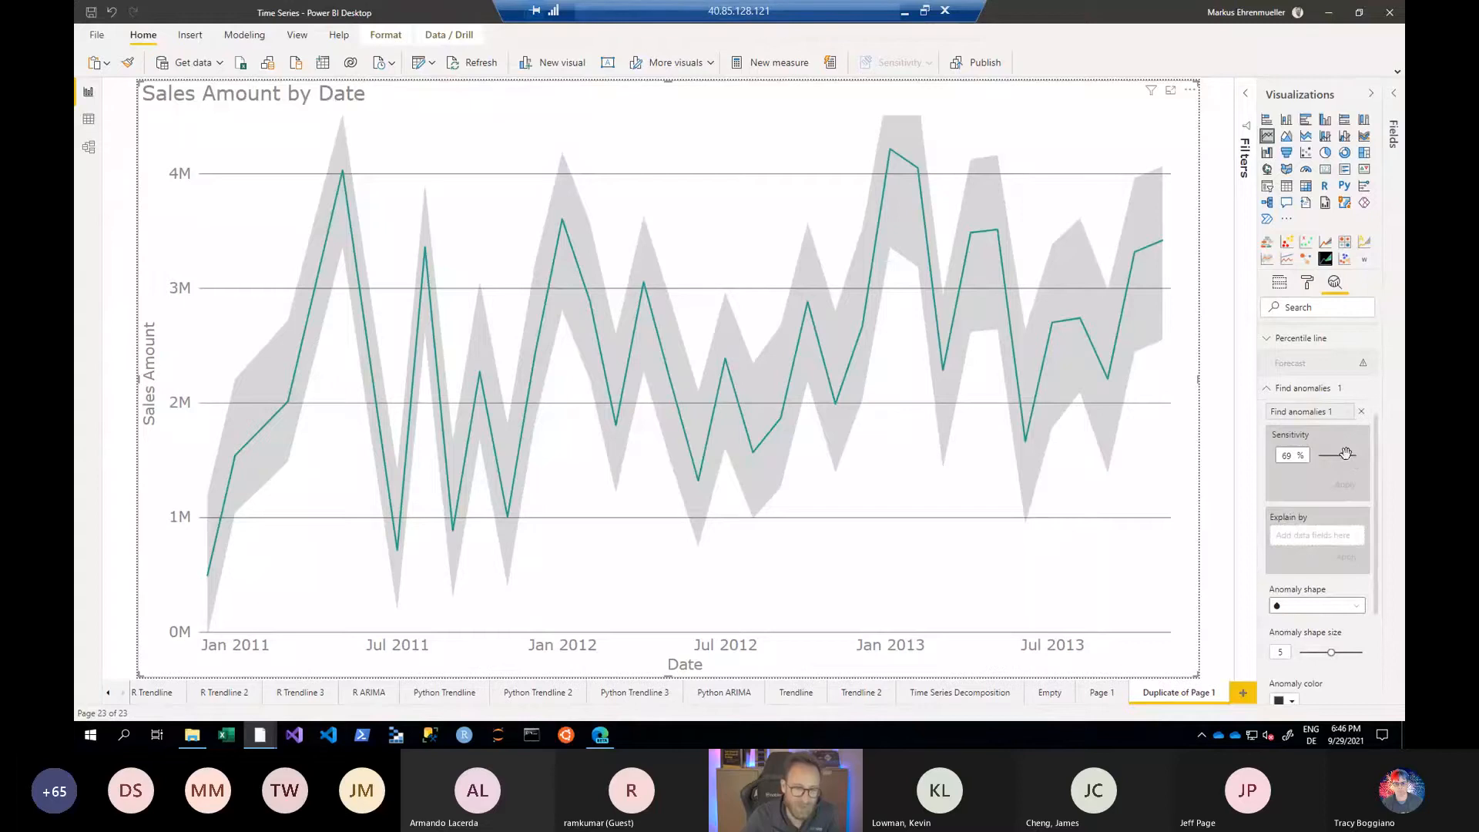
drag(1345, 454, 1349, 455)
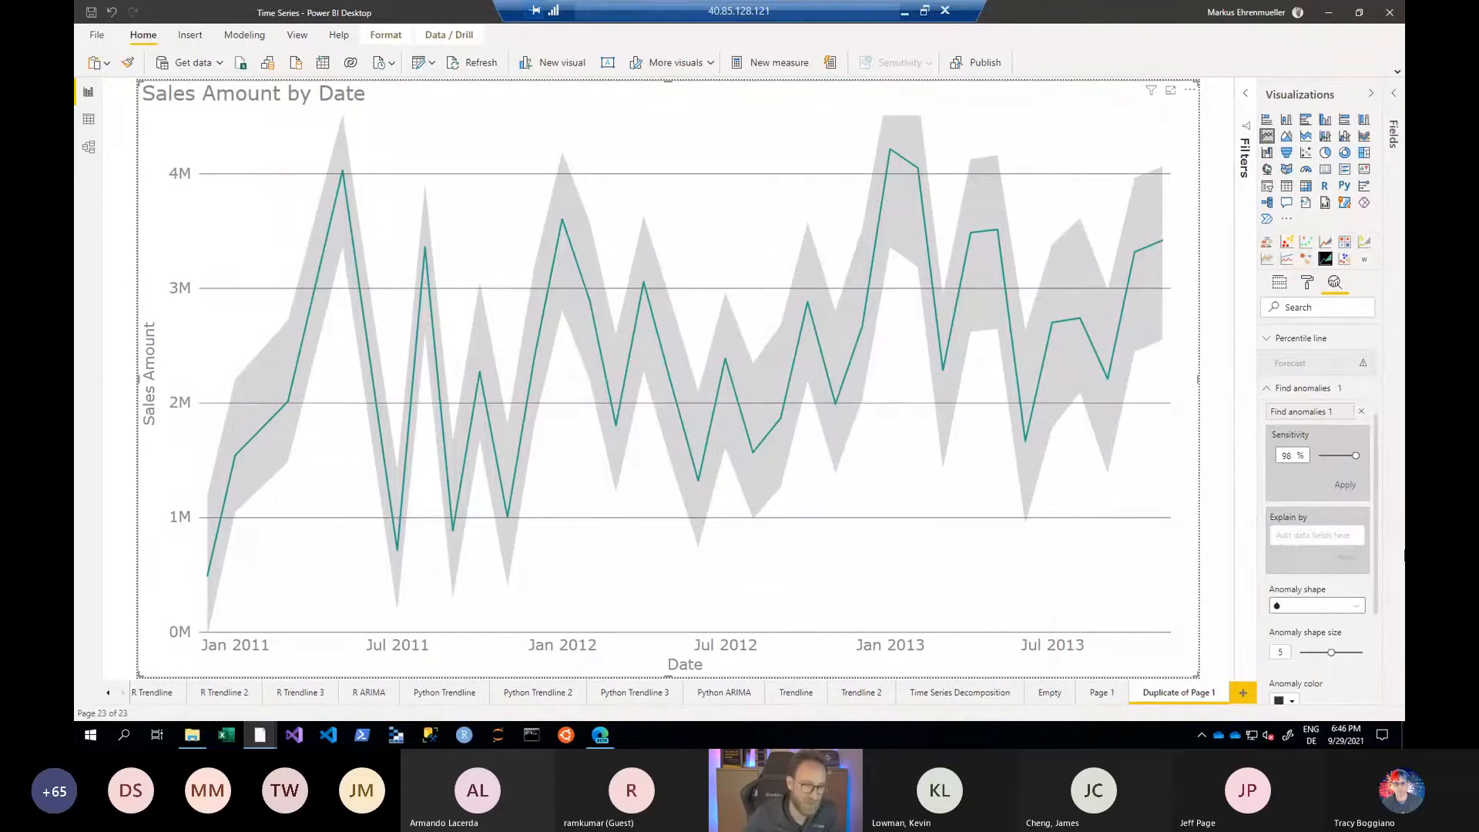
click(1344, 488)
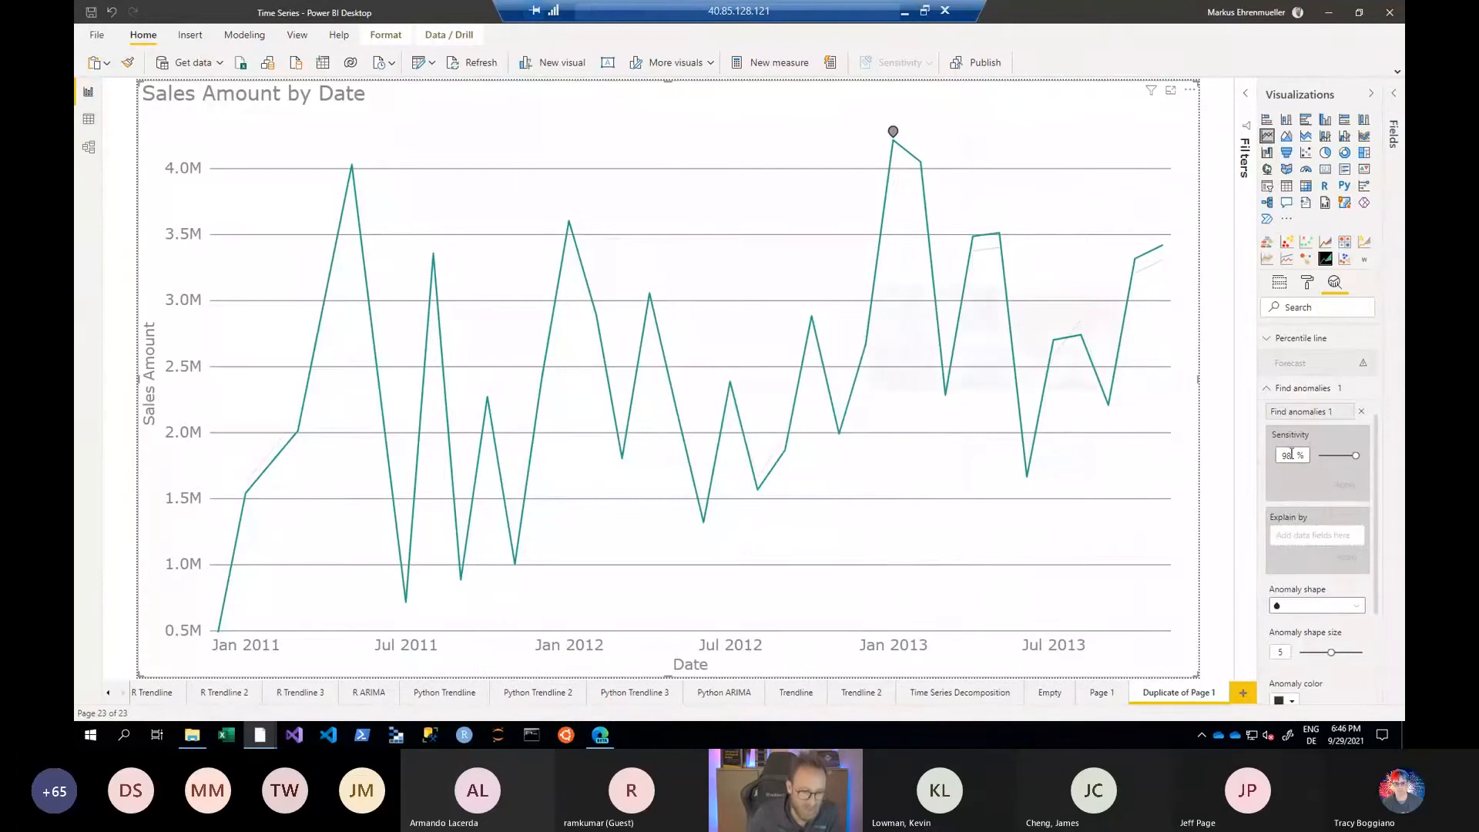
- Apply an anomaly detection sensitivity of 90% to the Sales Amount by Date chart
double_click(1285, 455)
text(5)
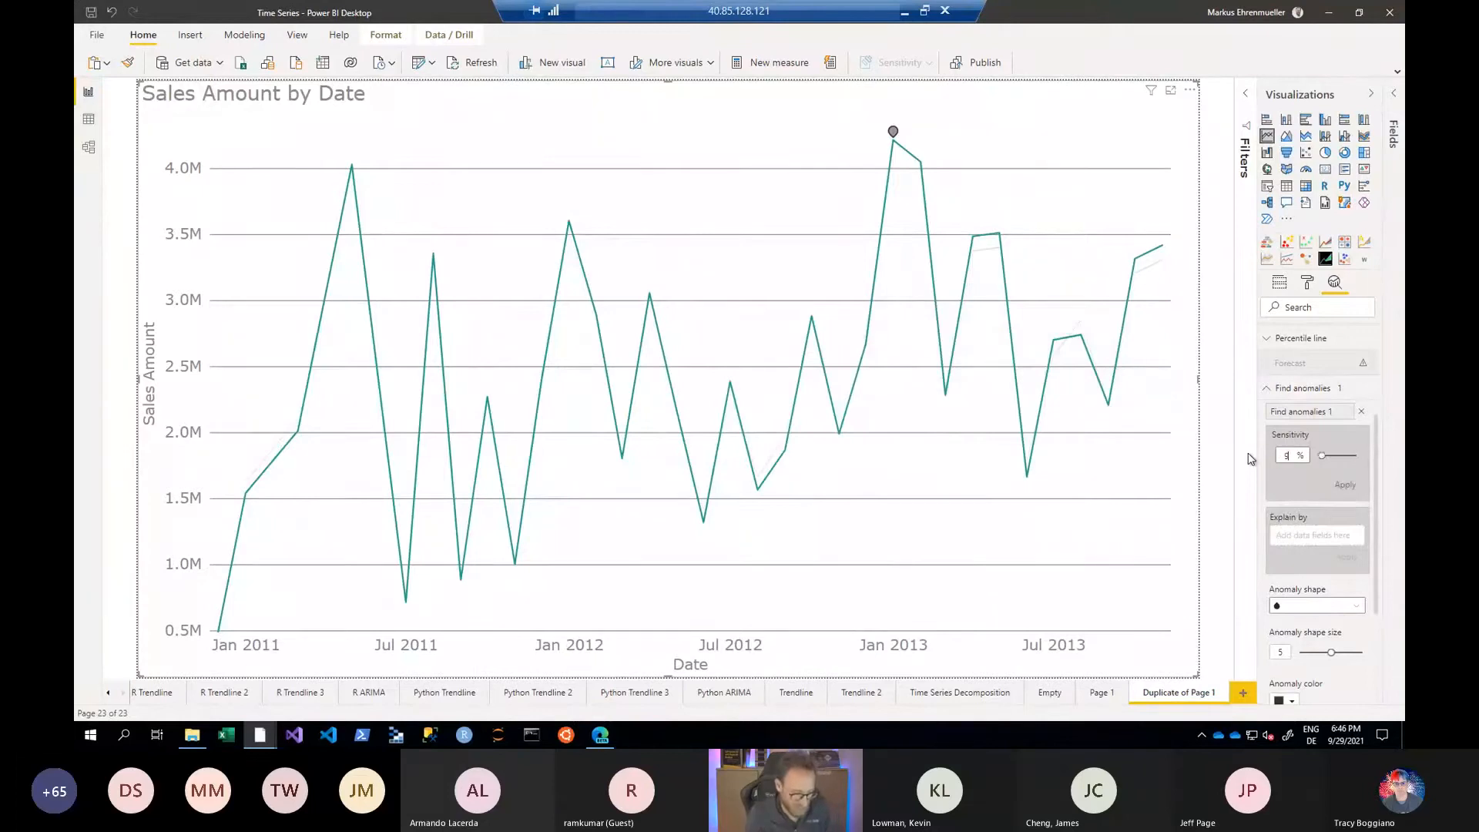
click(1344, 485)
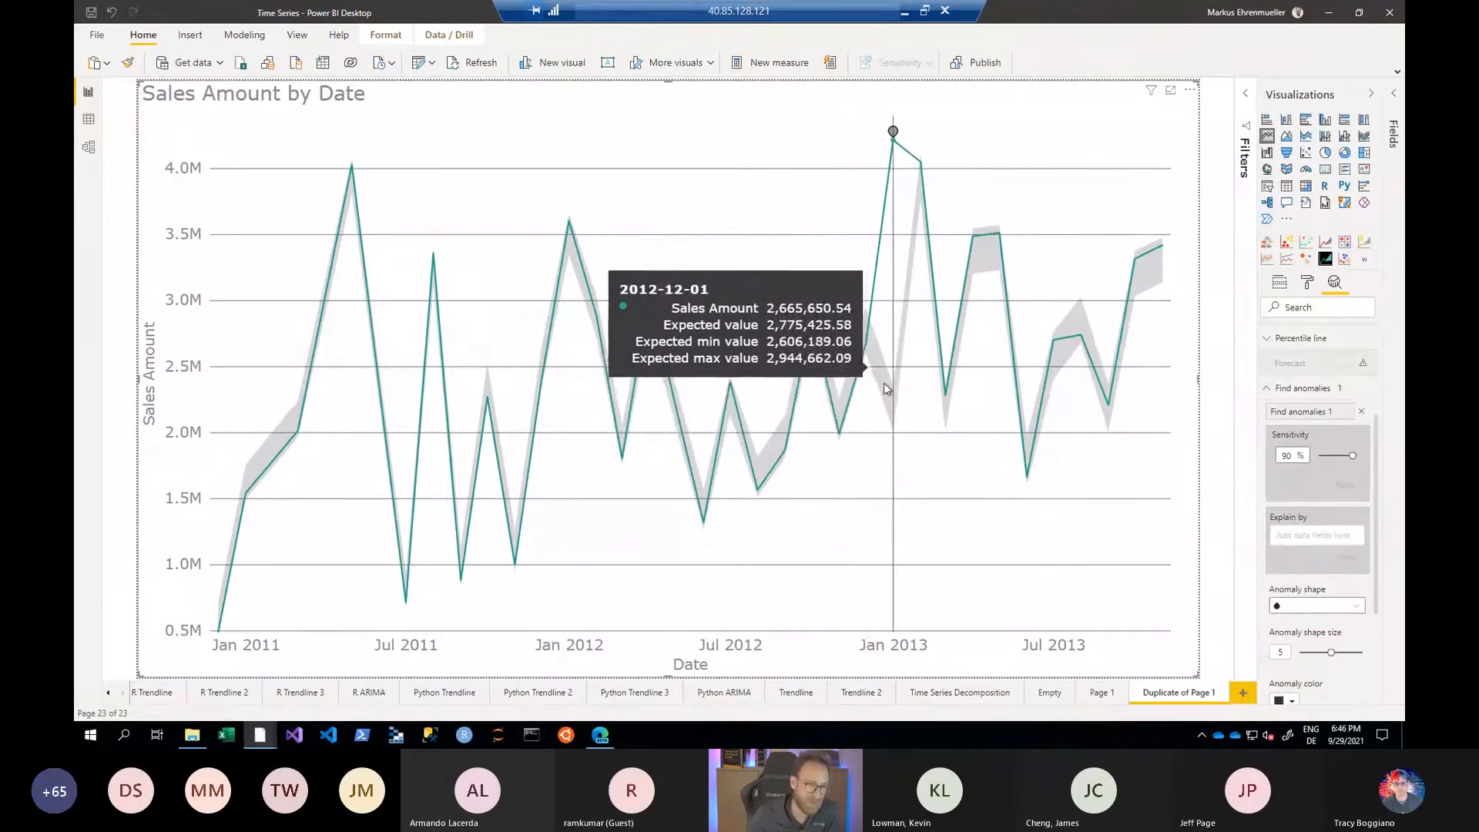
- Open the possible explanations for the January 2013 anomaly and review the 'Status' is Current explanation
click(894, 142)
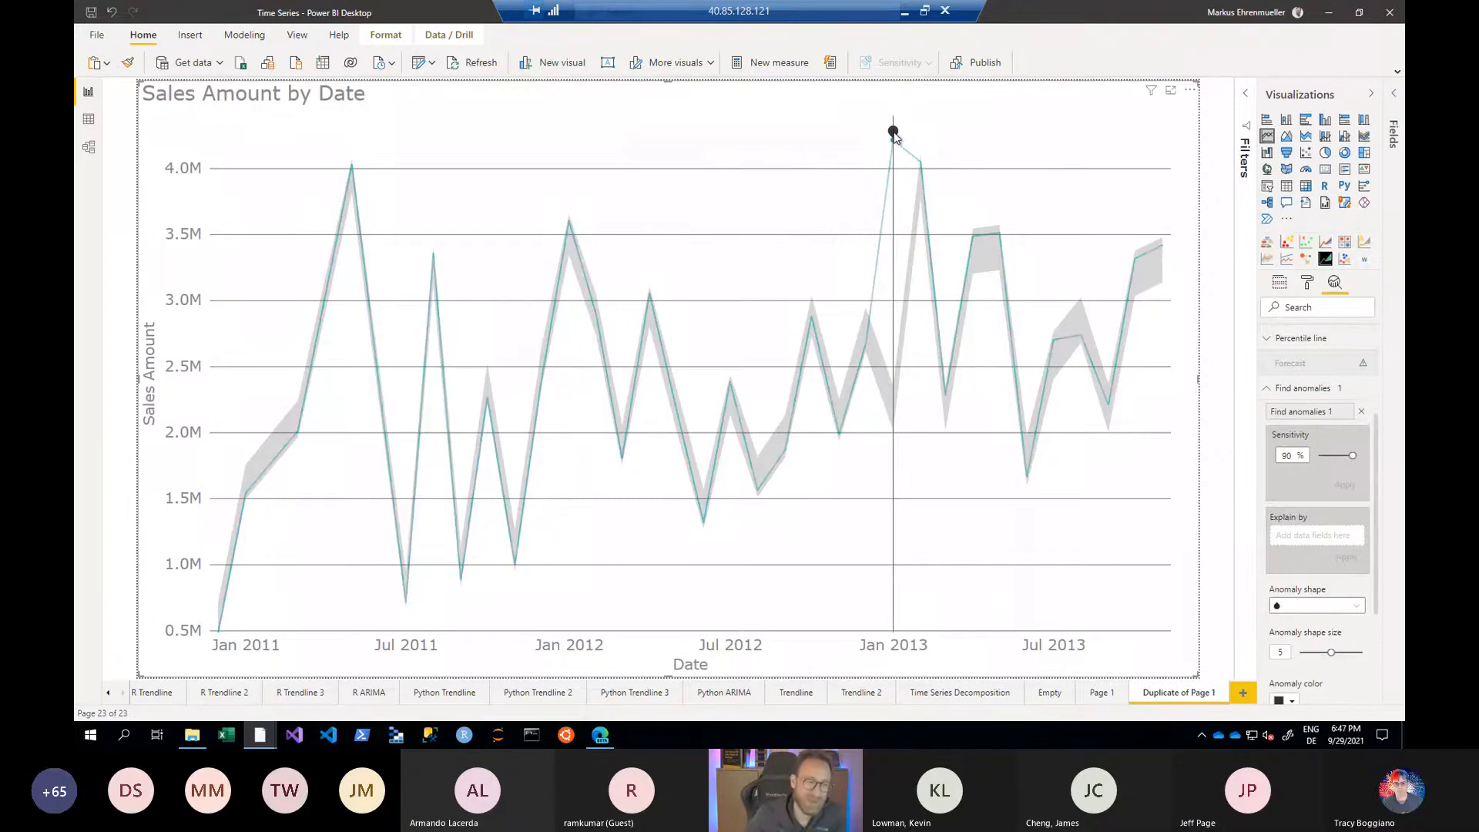
click(893, 132)
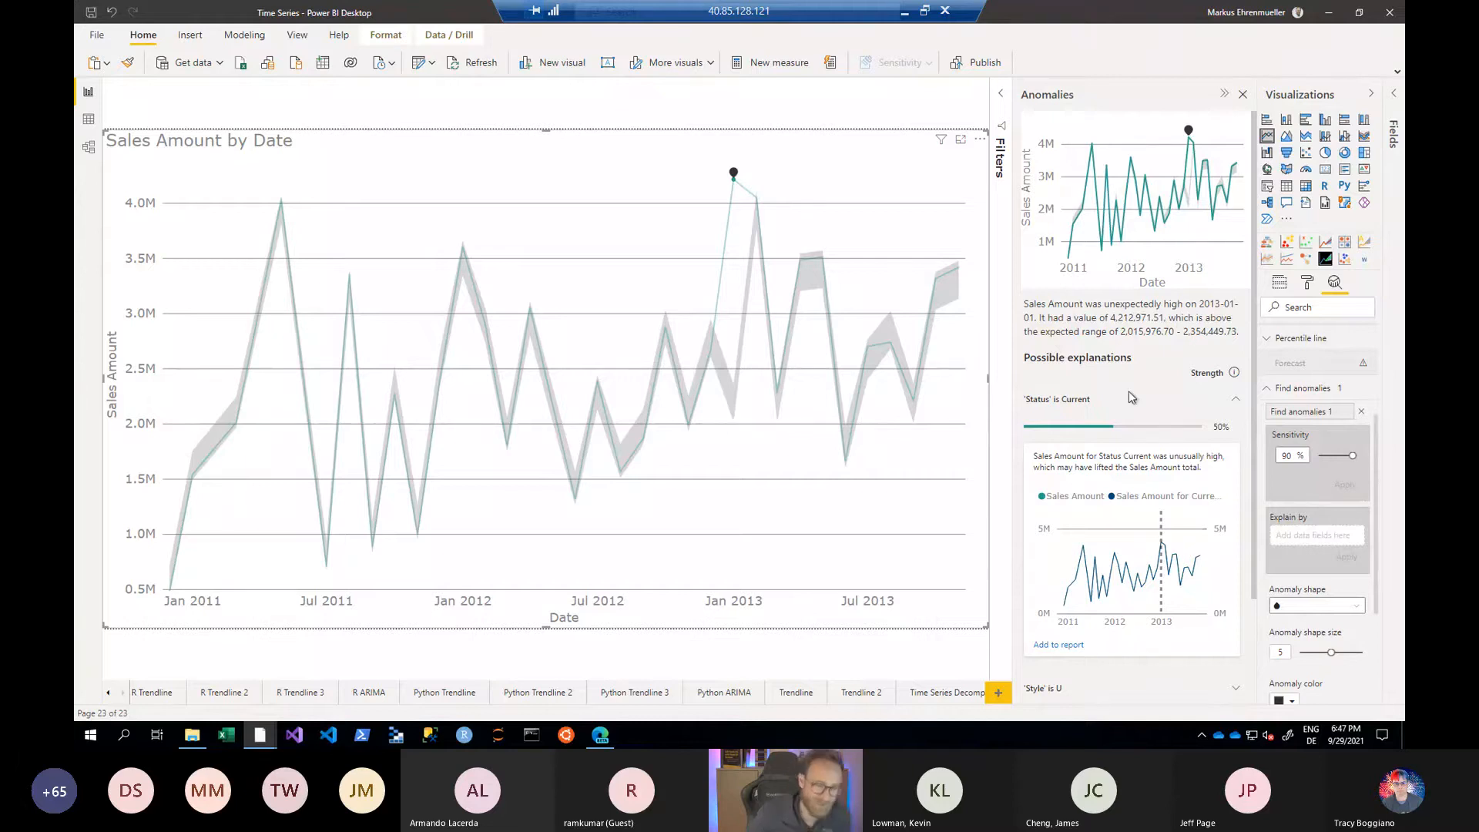
scroll(1129, 393, down, 3)
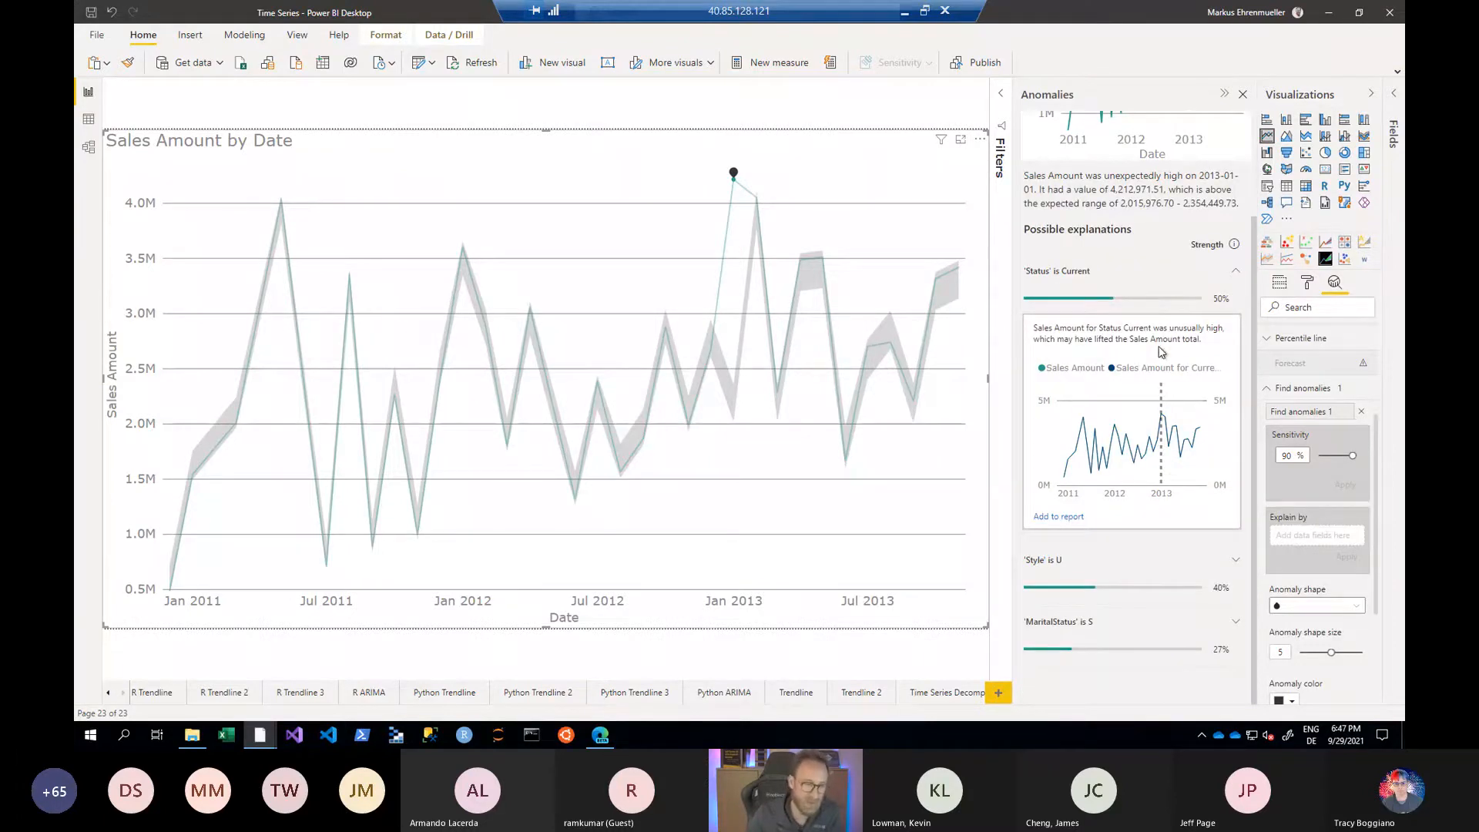
scroll(1161, 352, up, 1)
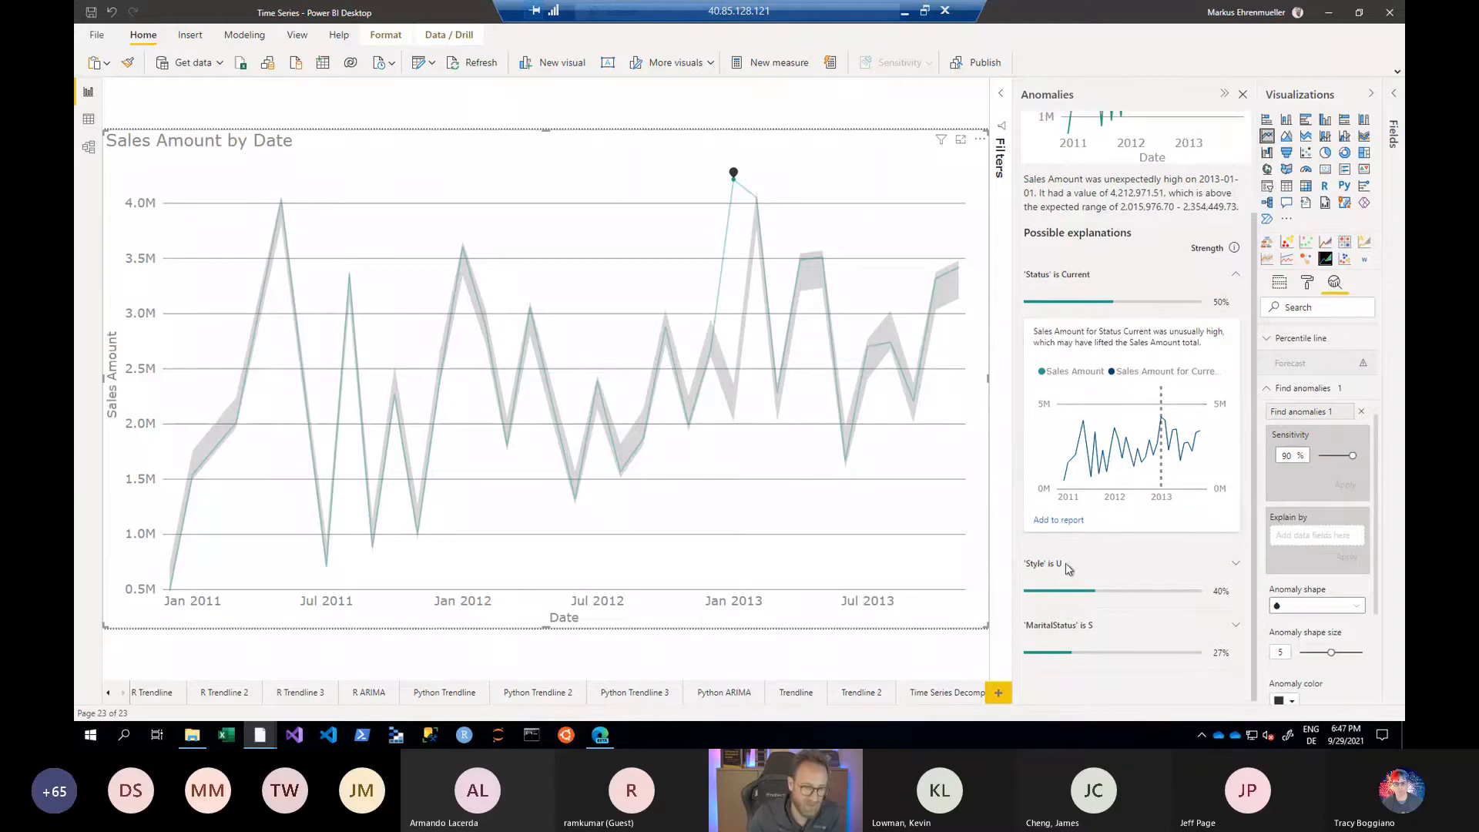
- Expand the 'Style' is U and 'MaritalStatus' is S explanations of the anomaly and examine their charts
click(1235, 563)
scroll(1164, 469, down, 3)
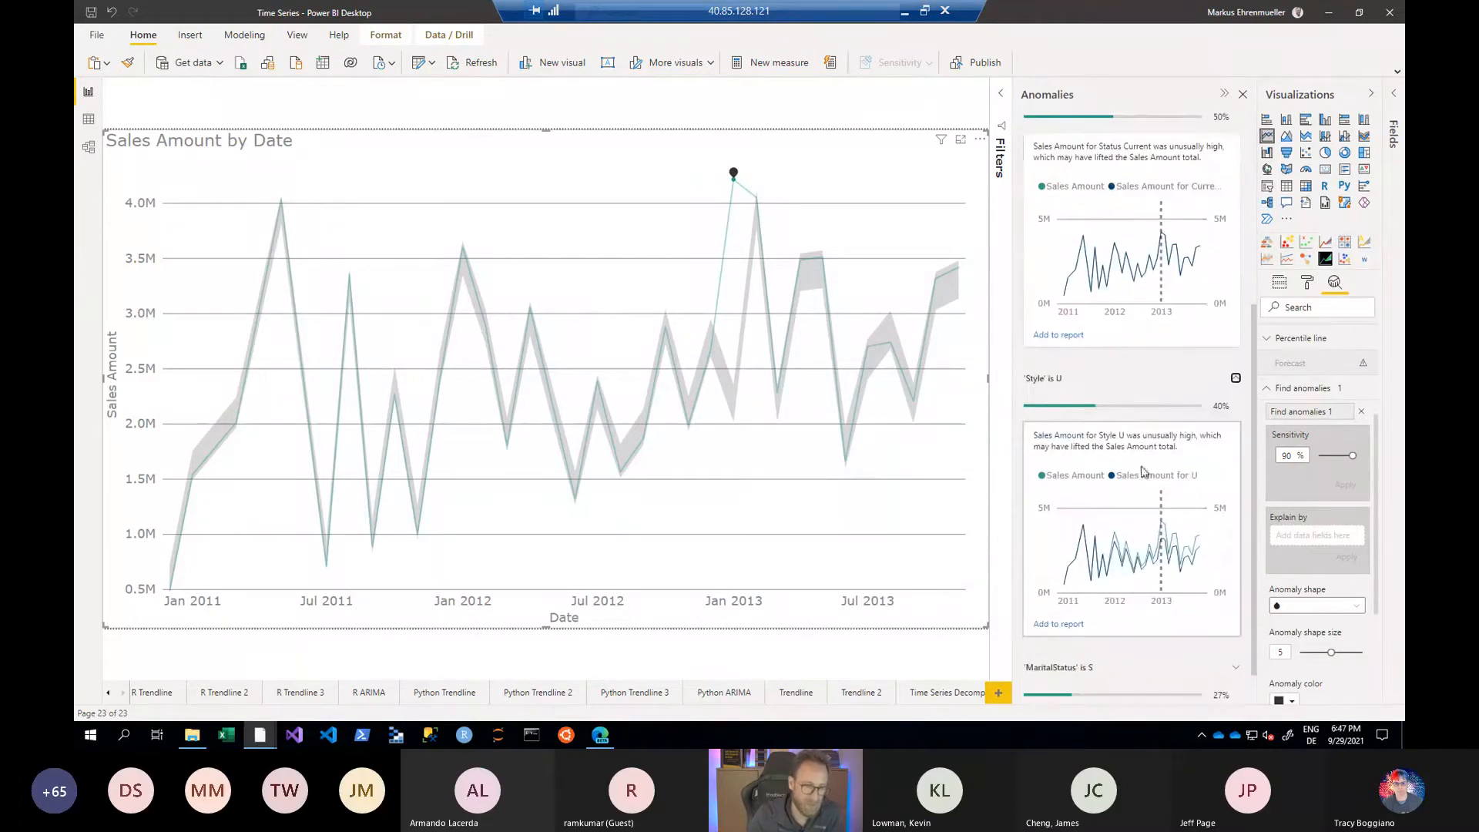
scroll(1168, 467, down, 1)
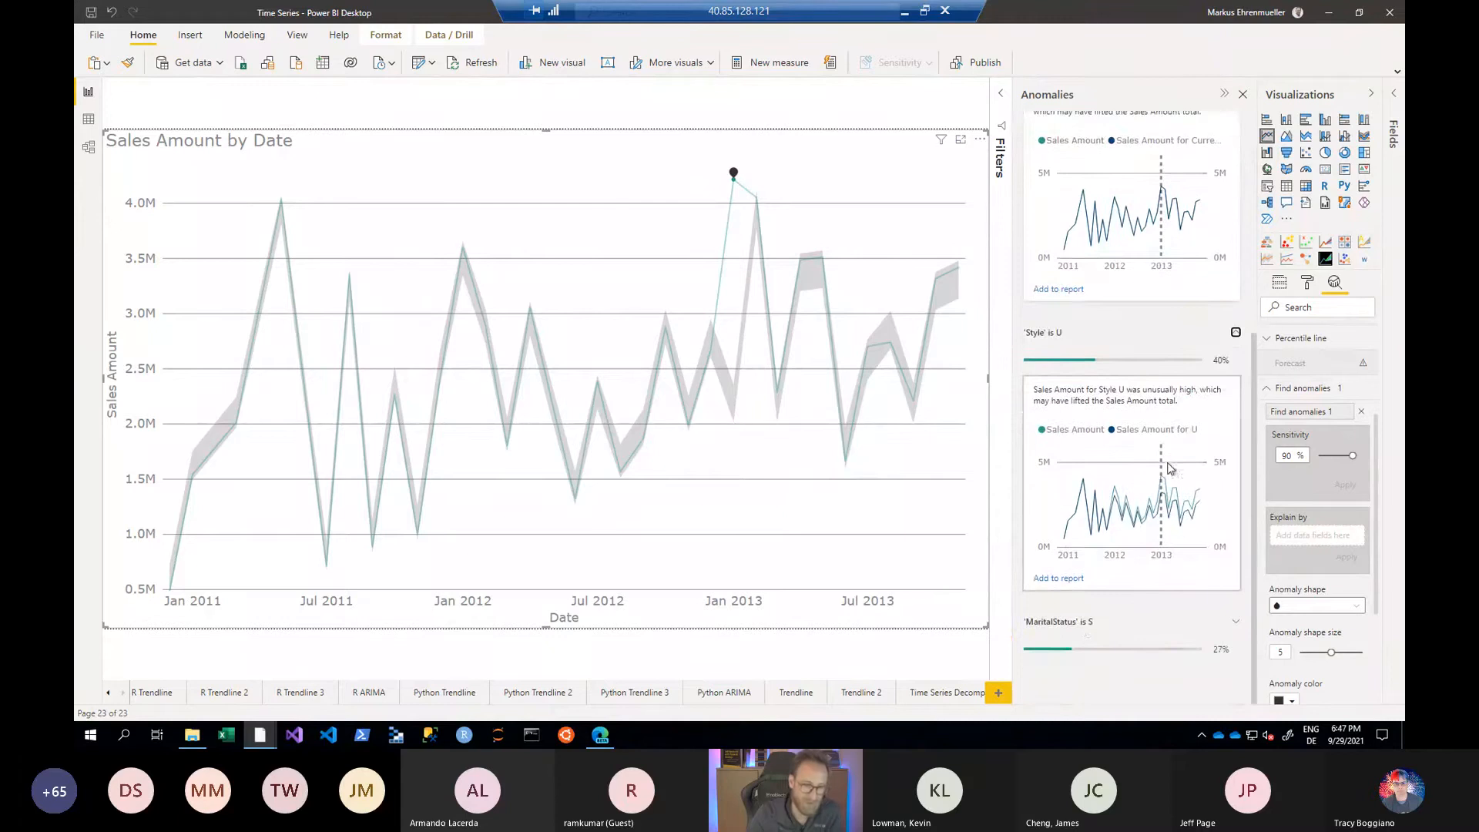
click(1235, 621)
scroll(1149, 515, down, 4)
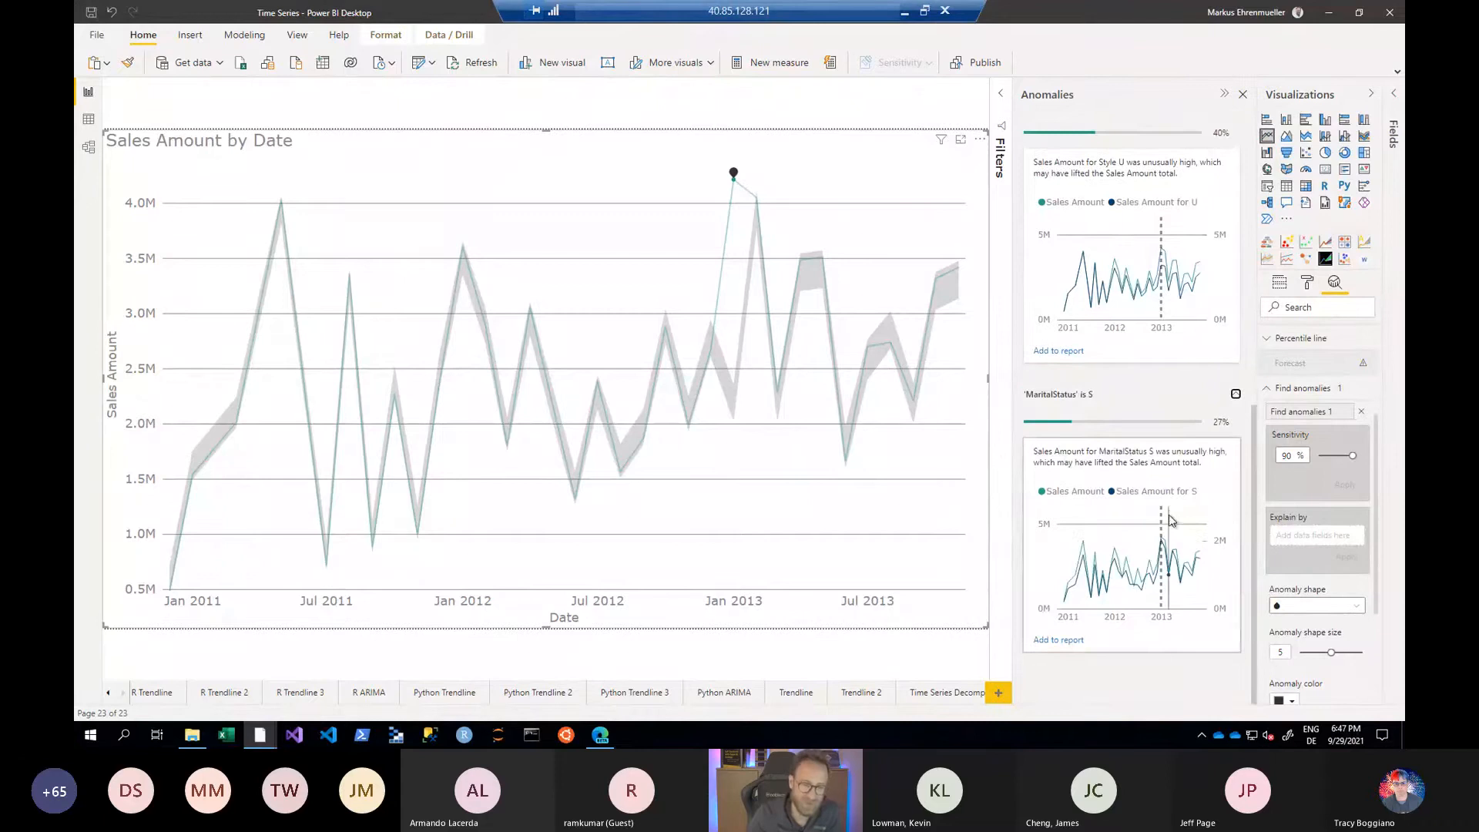
mouse_move(1171, 515)
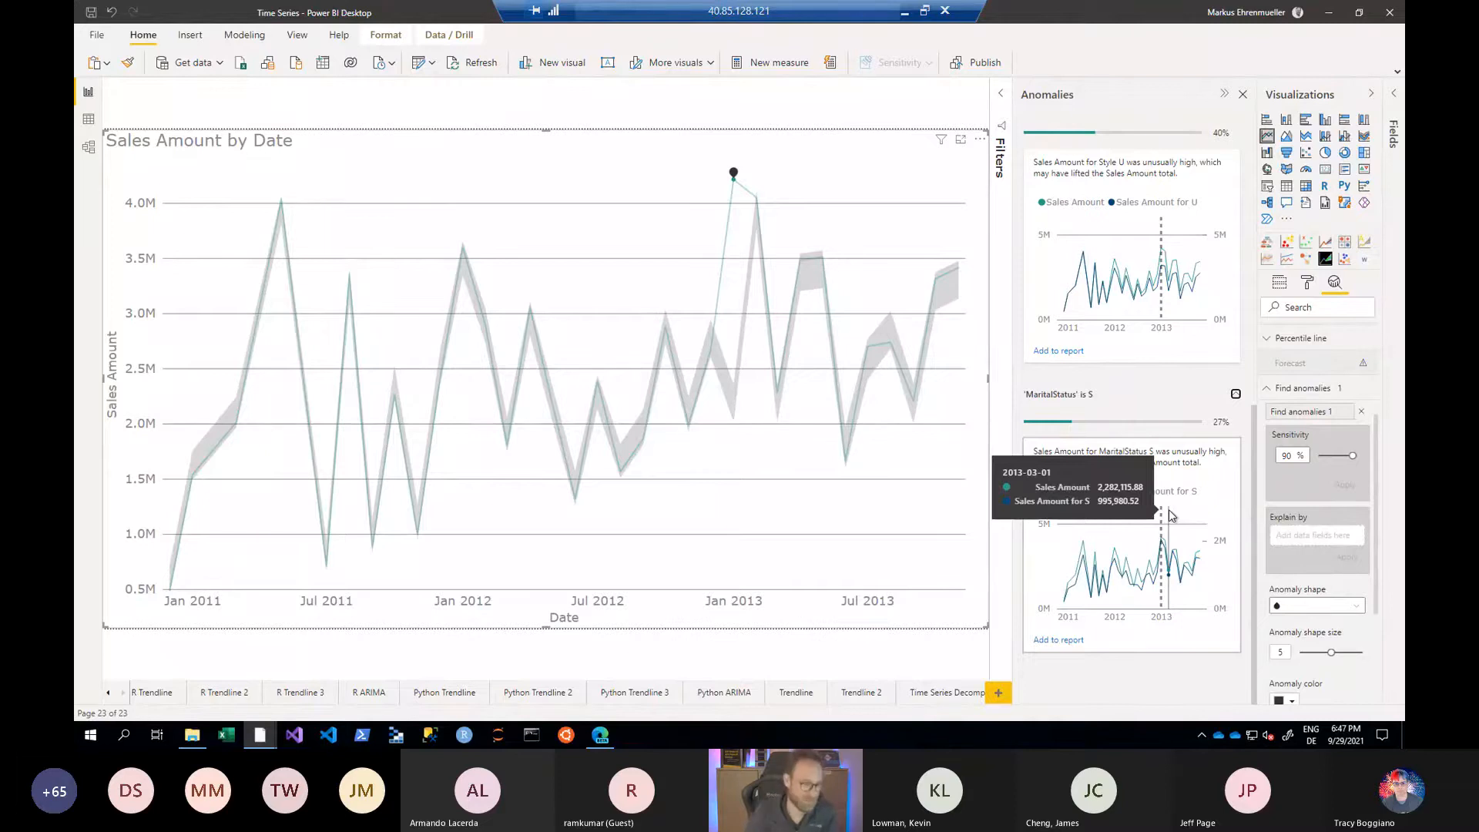
- Remove the anomaly detection from the Sales Amount by Date chart
click(1270, 395)
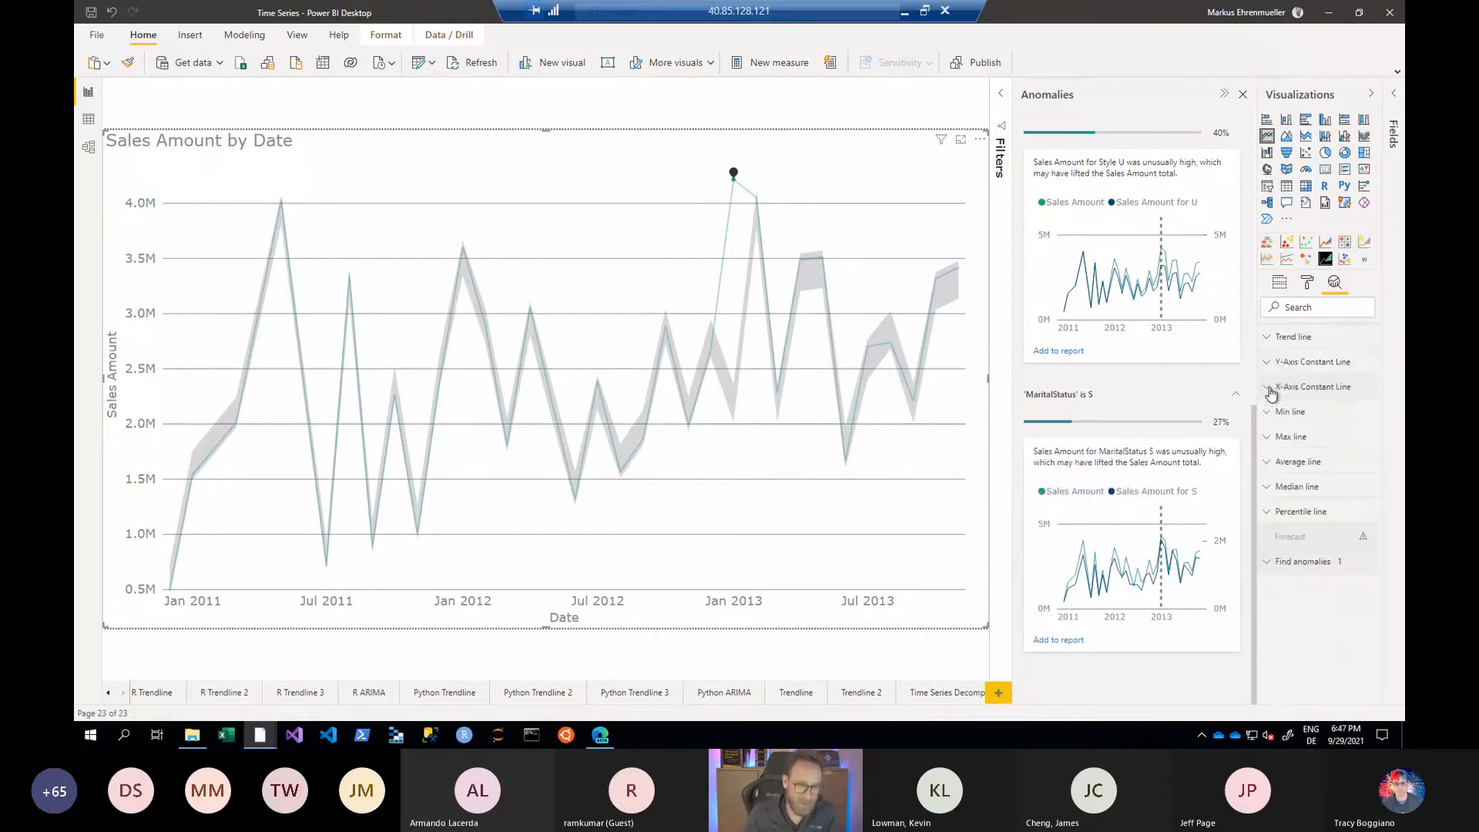
click(1275, 570)
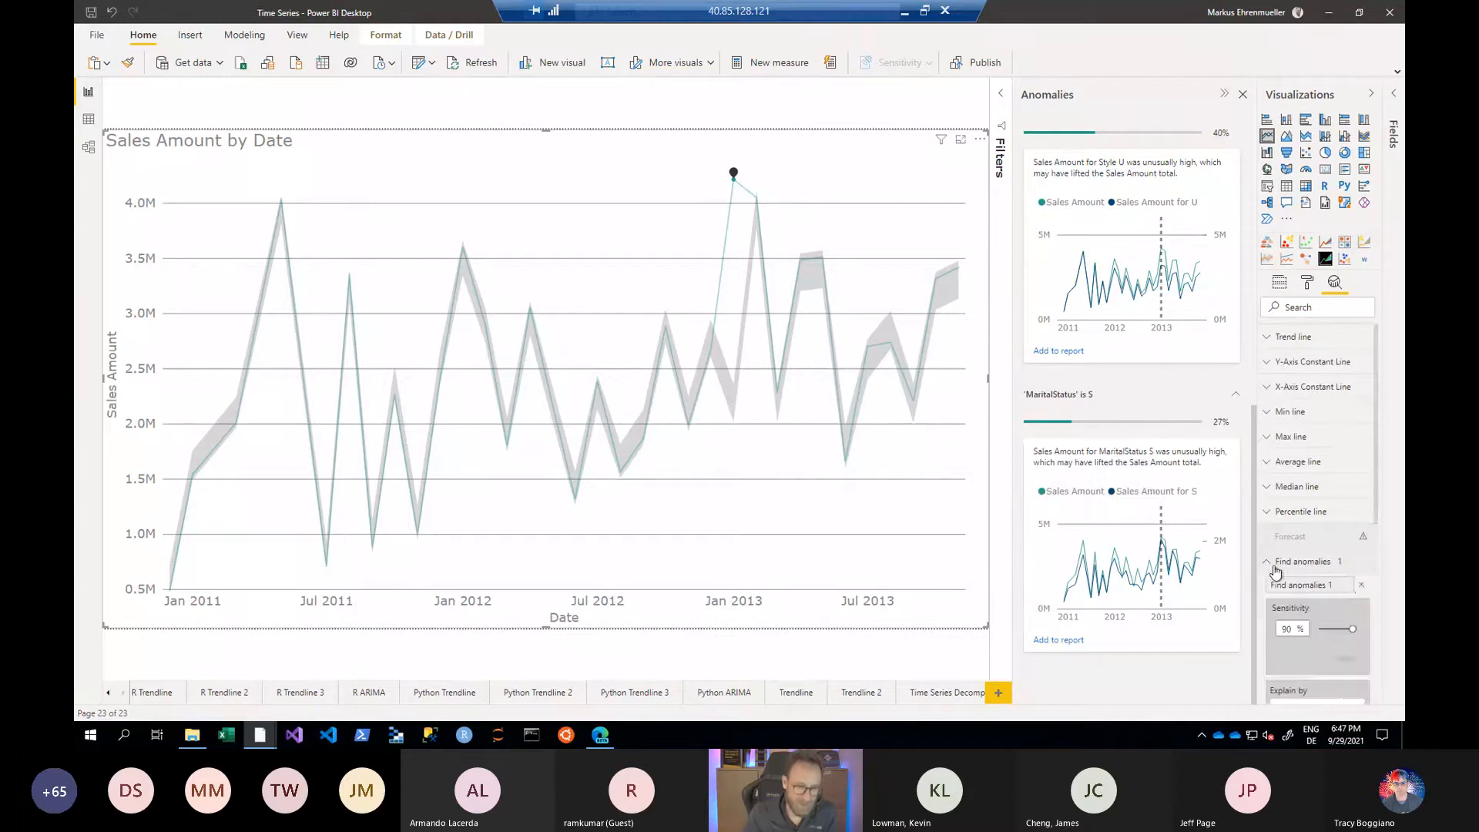
click(1361, 585)
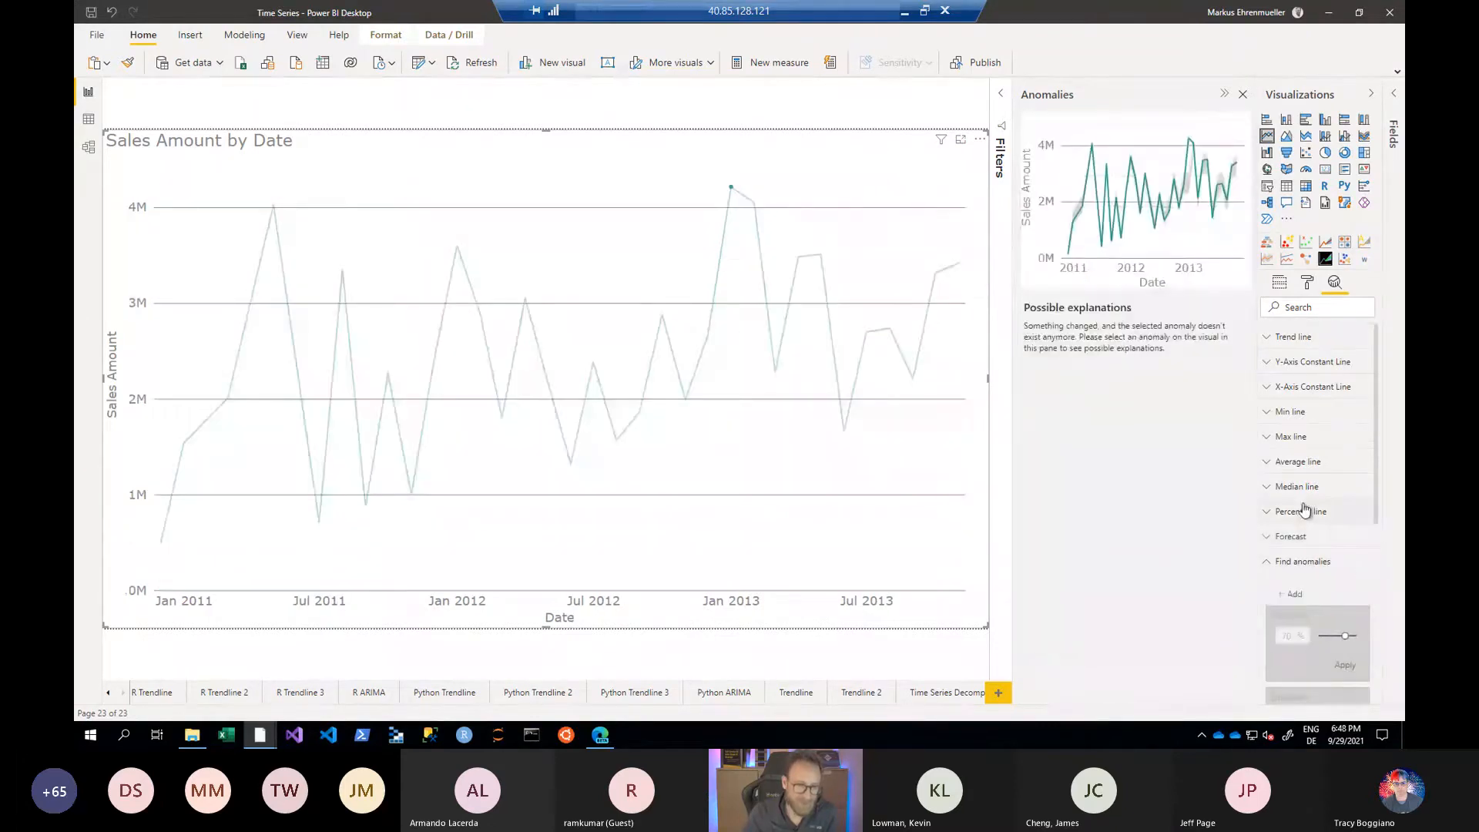
- Add a trend line to the Sales Amount by Date chart and clear the selection of the January 2013 data point
click(1292, 337)
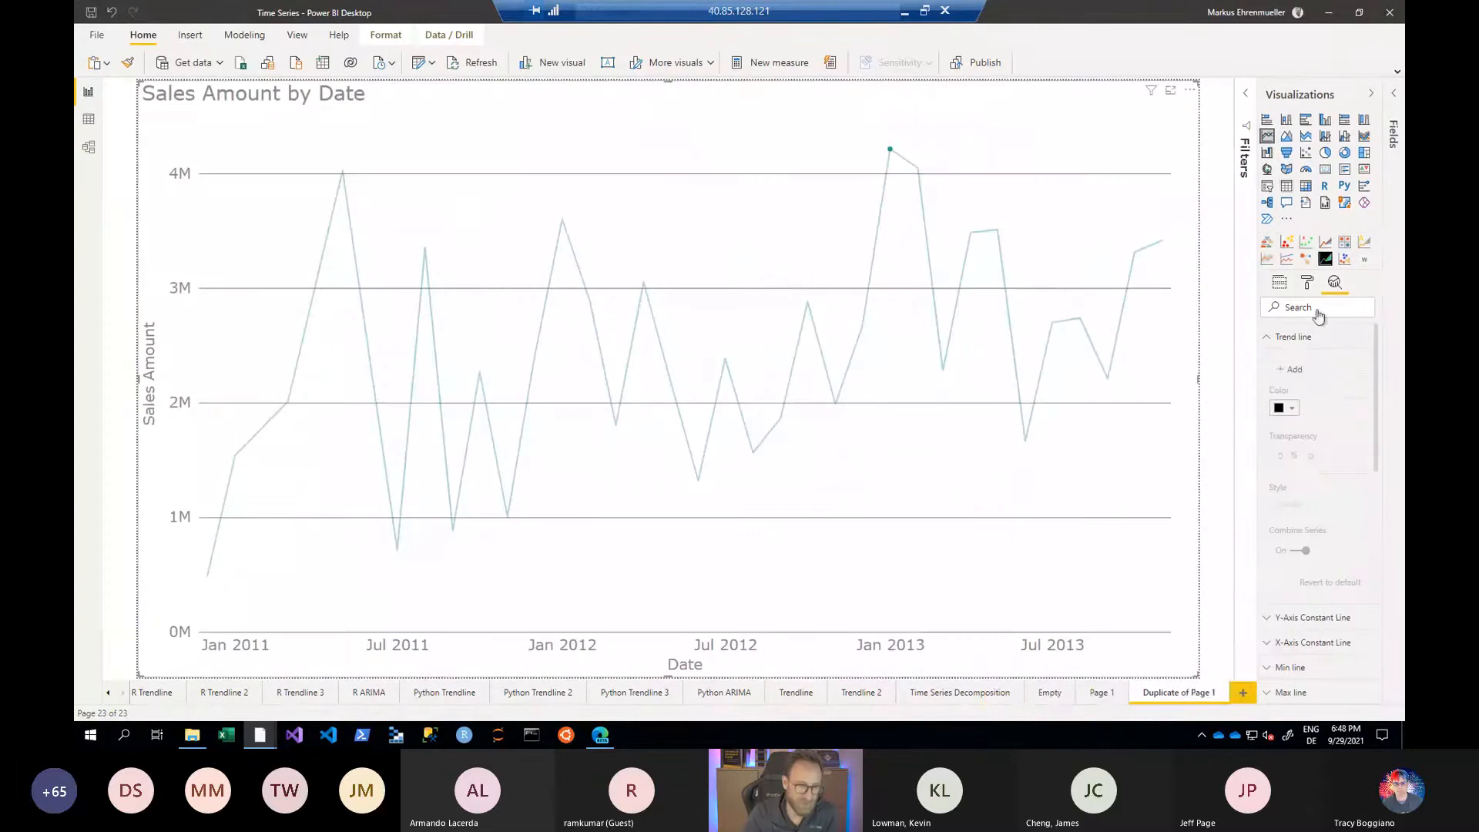
click(1298, 370)
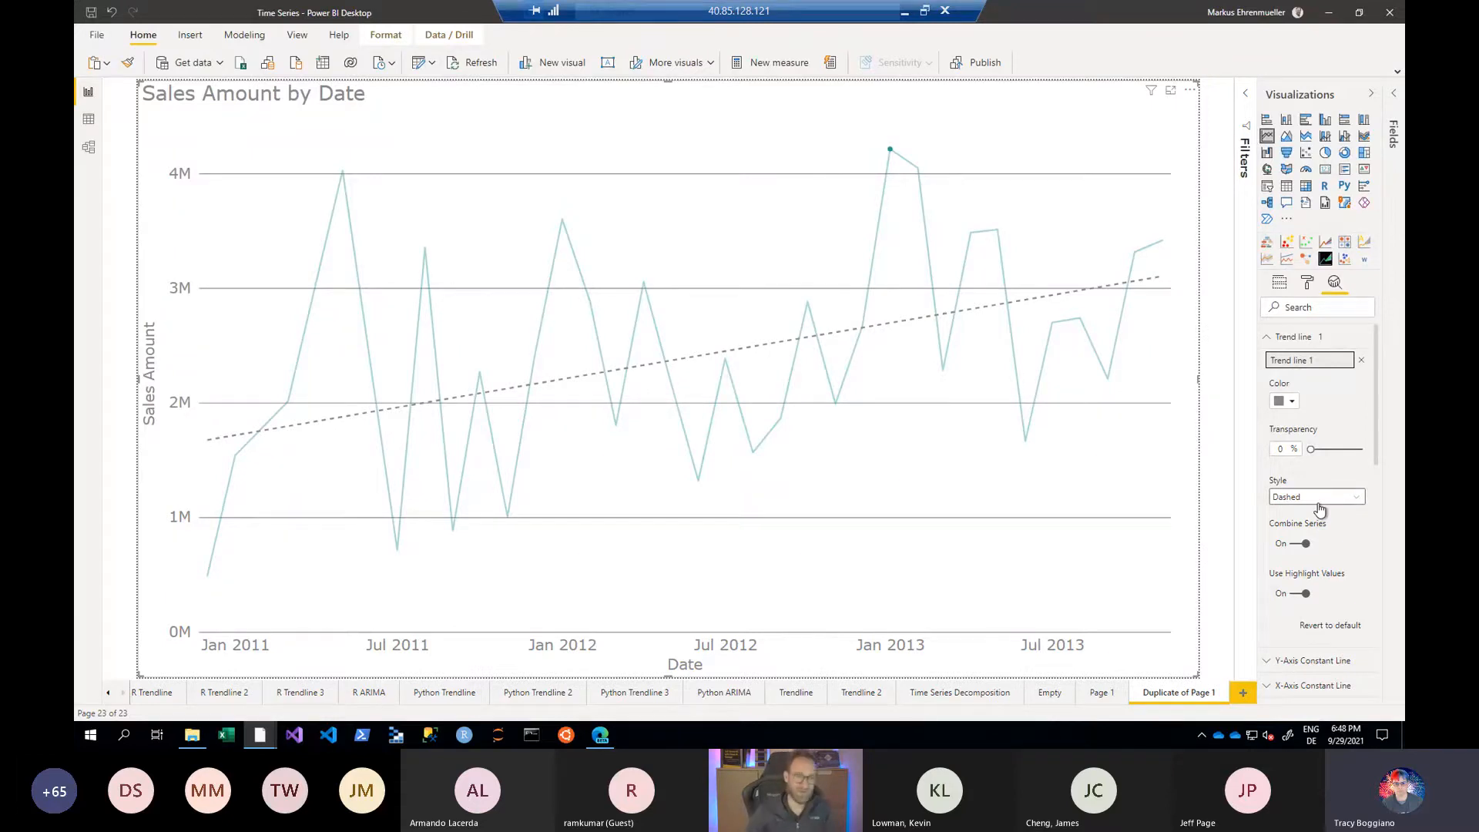
click(890, 148)
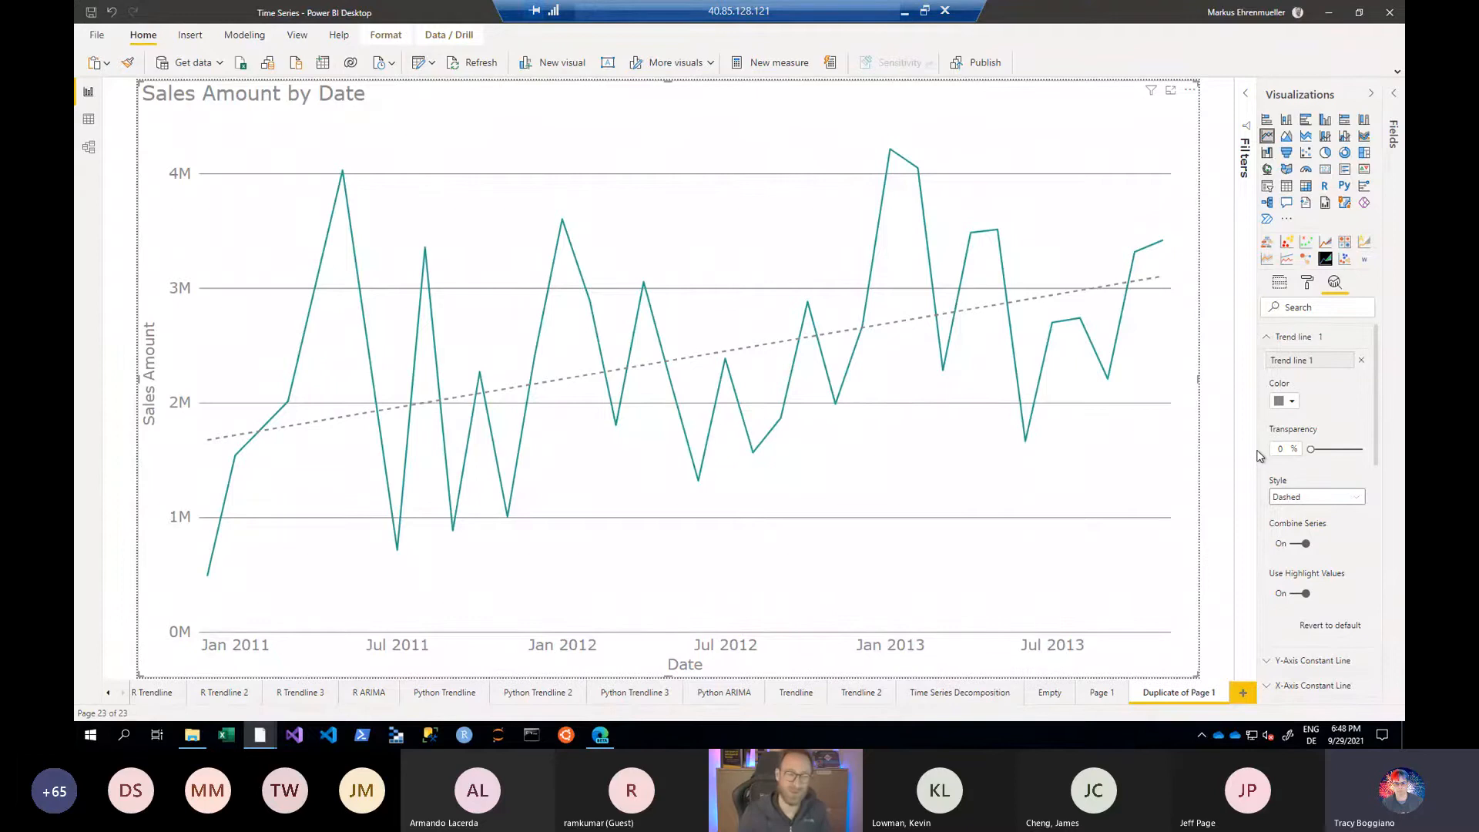
- Add the Simple Linear Regression measure to the line chart's values and compare its line with the trend line
click(1393, 99)
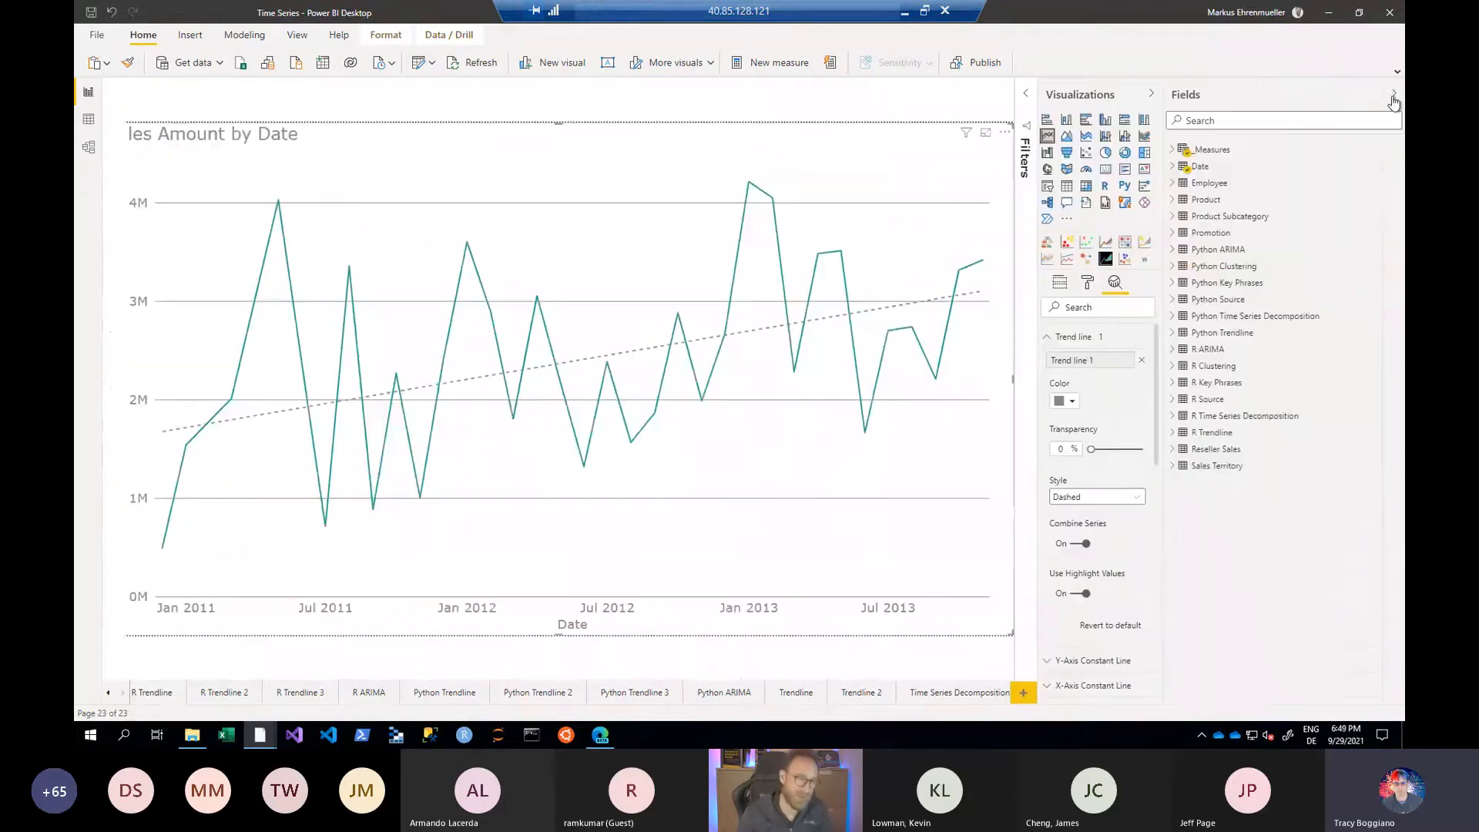
click(1171, 150)
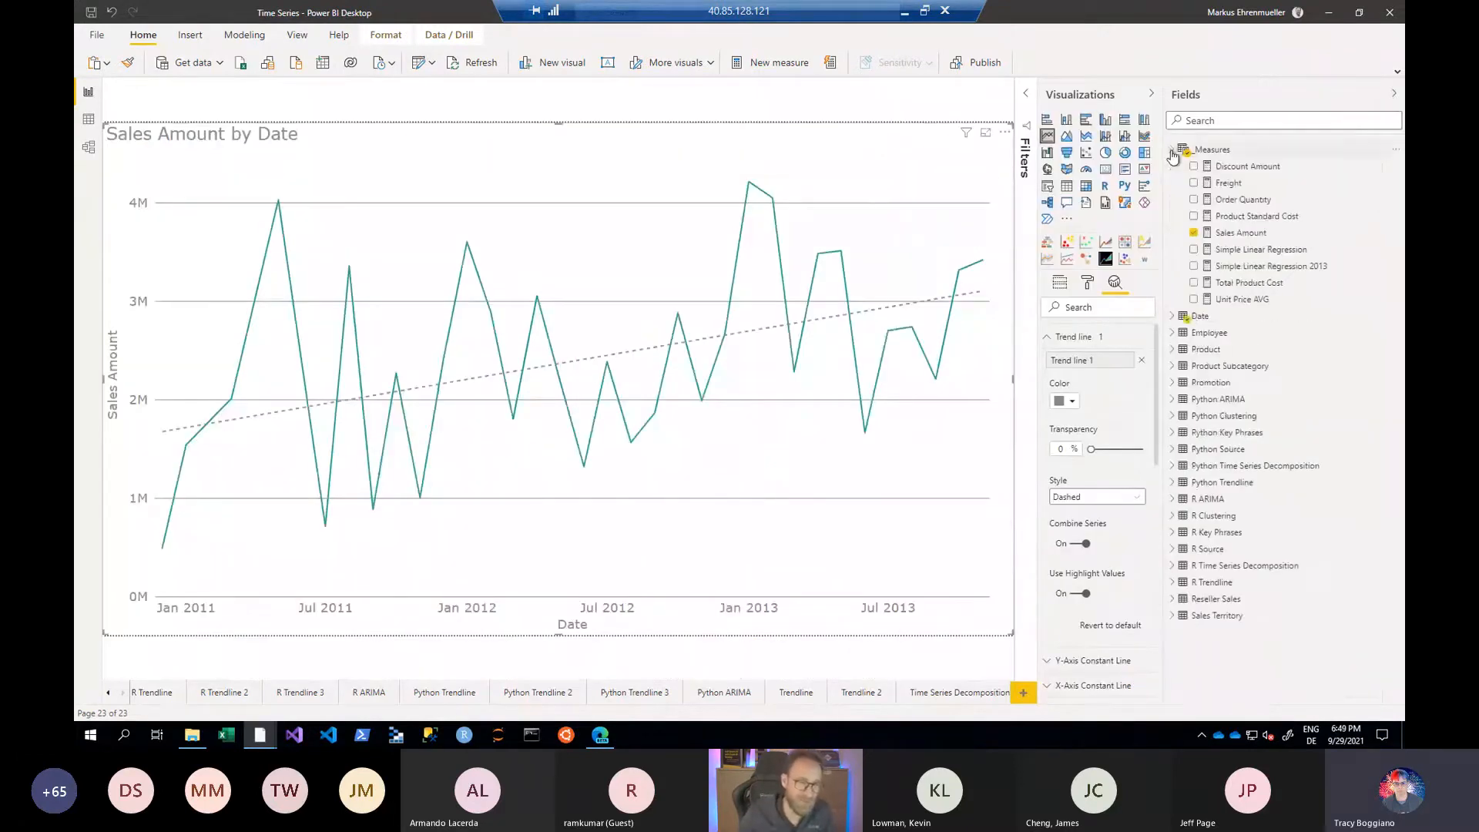
click(1220, 255)
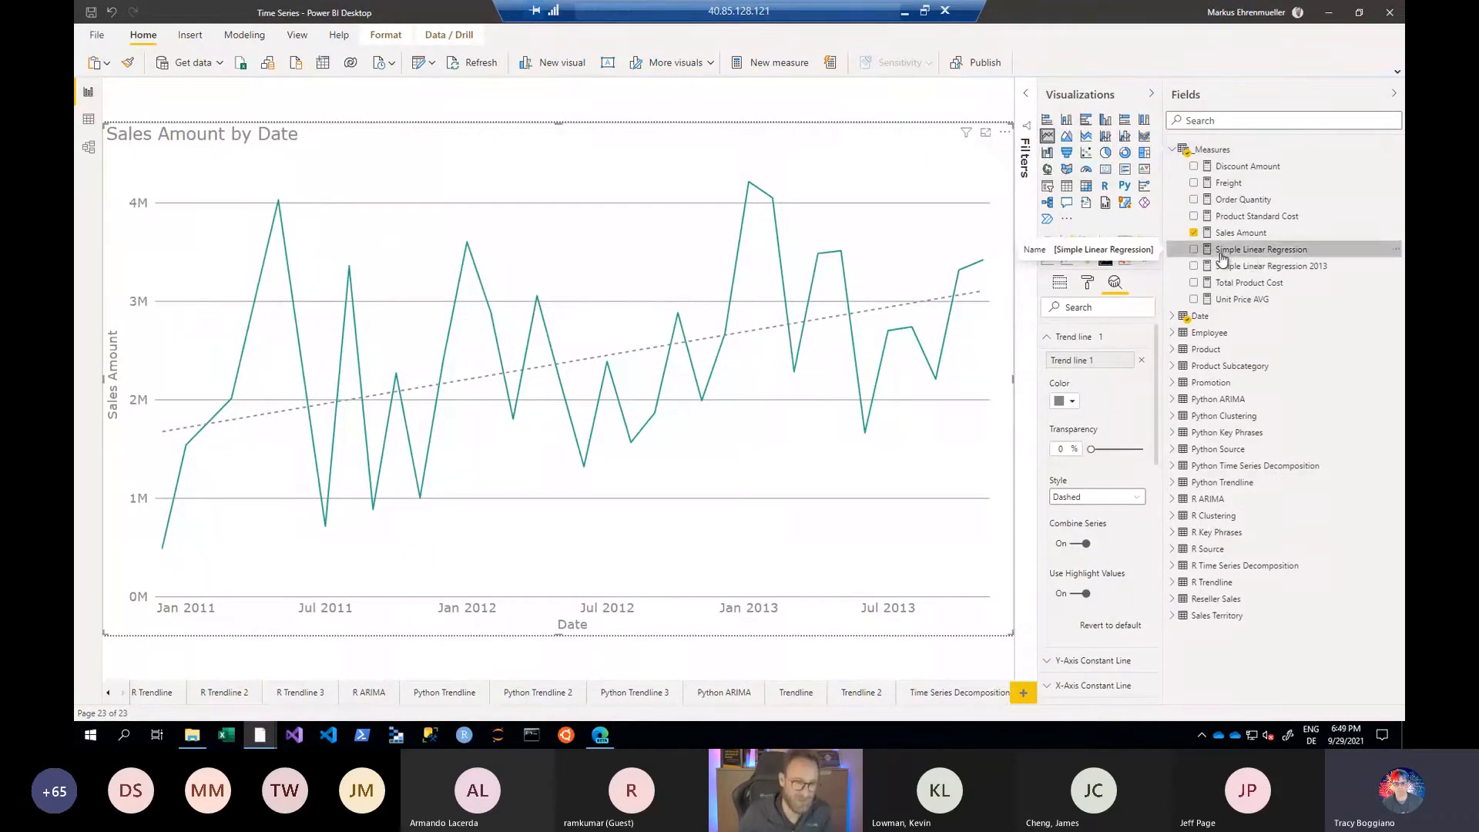
click(1059, 282)
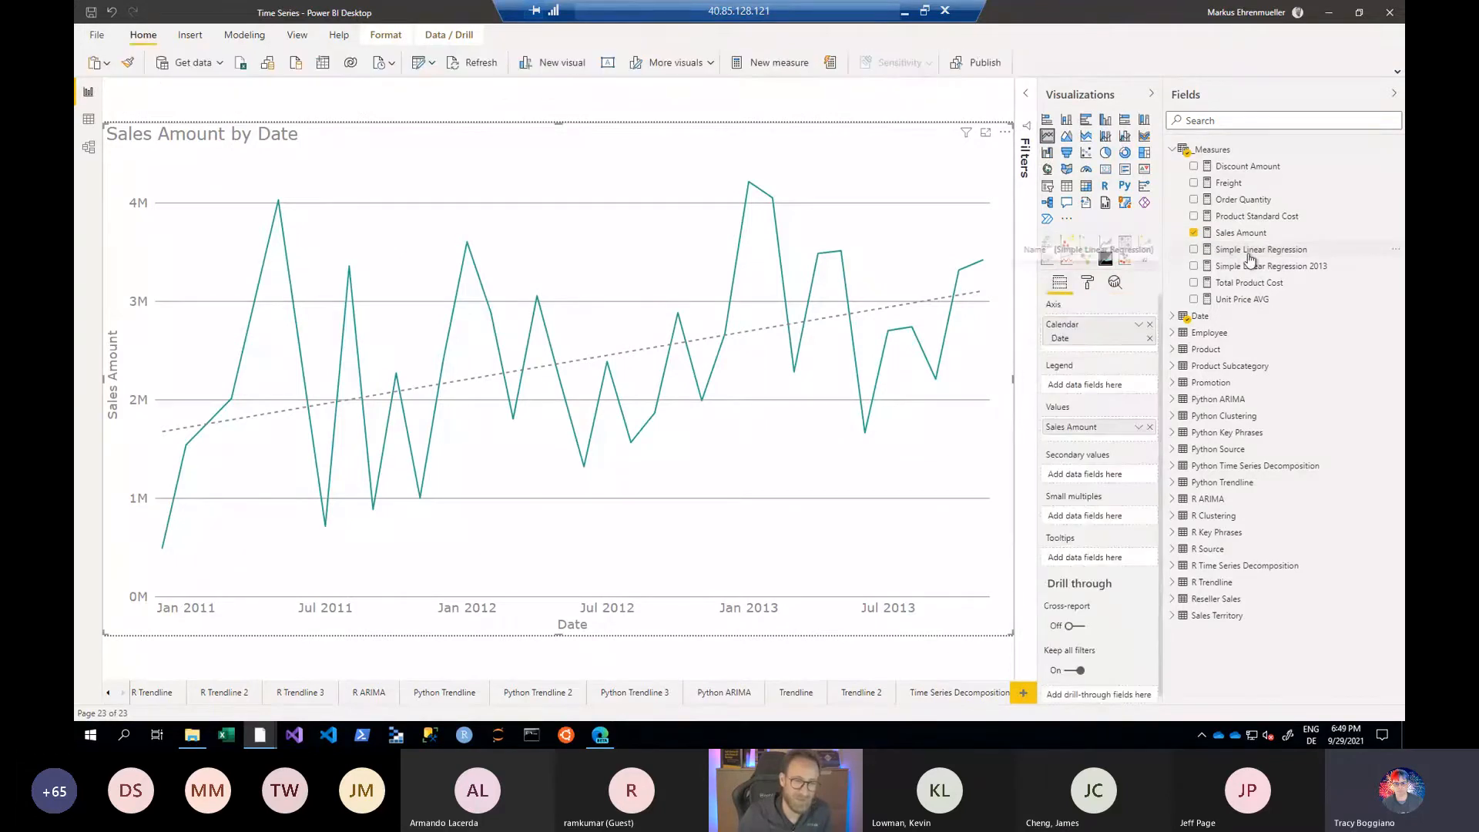
drag(1244, 256, 1102, 440)
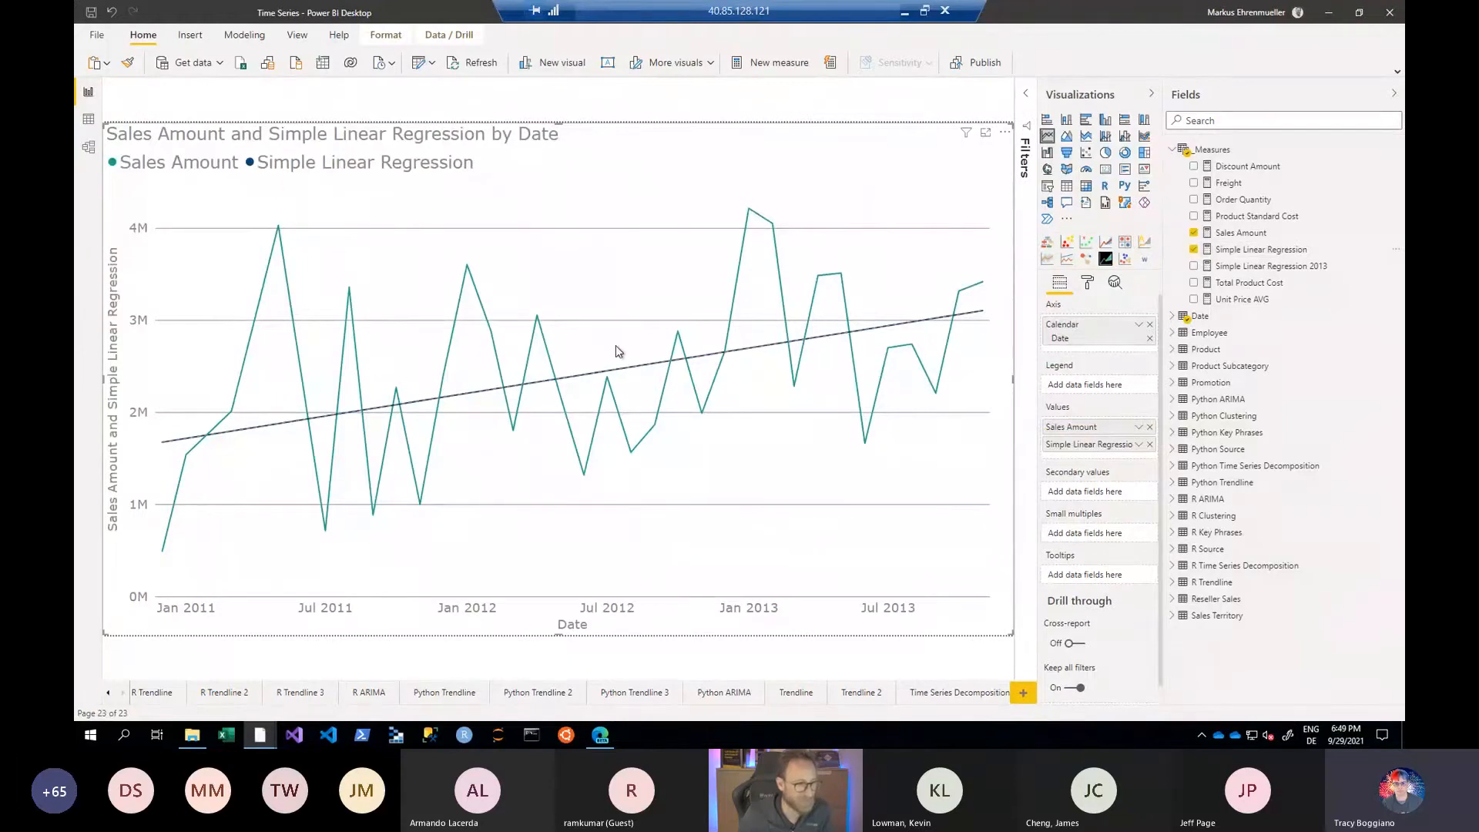
mouse_move(935, 377)
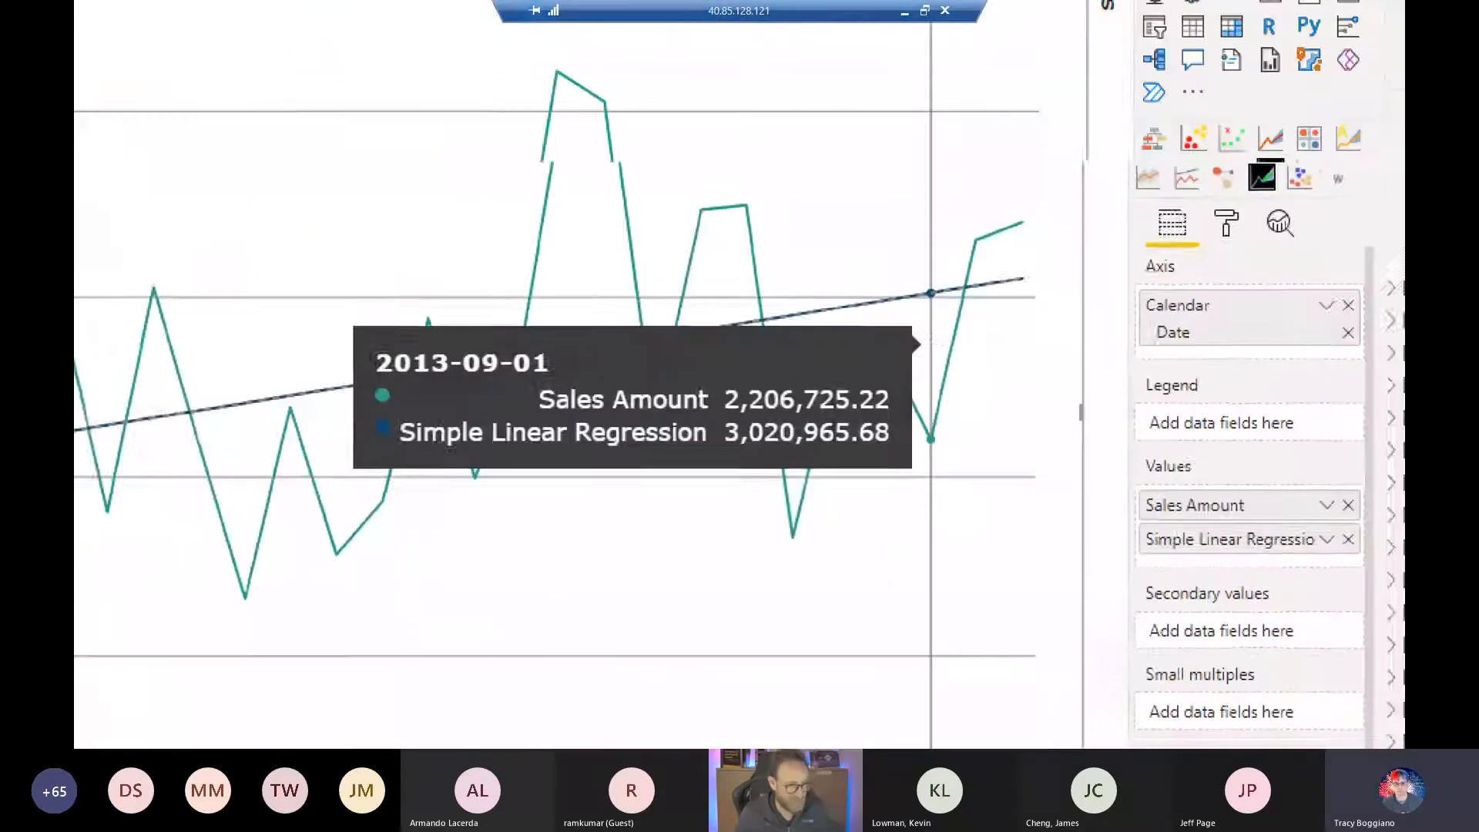
drag(830, 279, 912, 314)
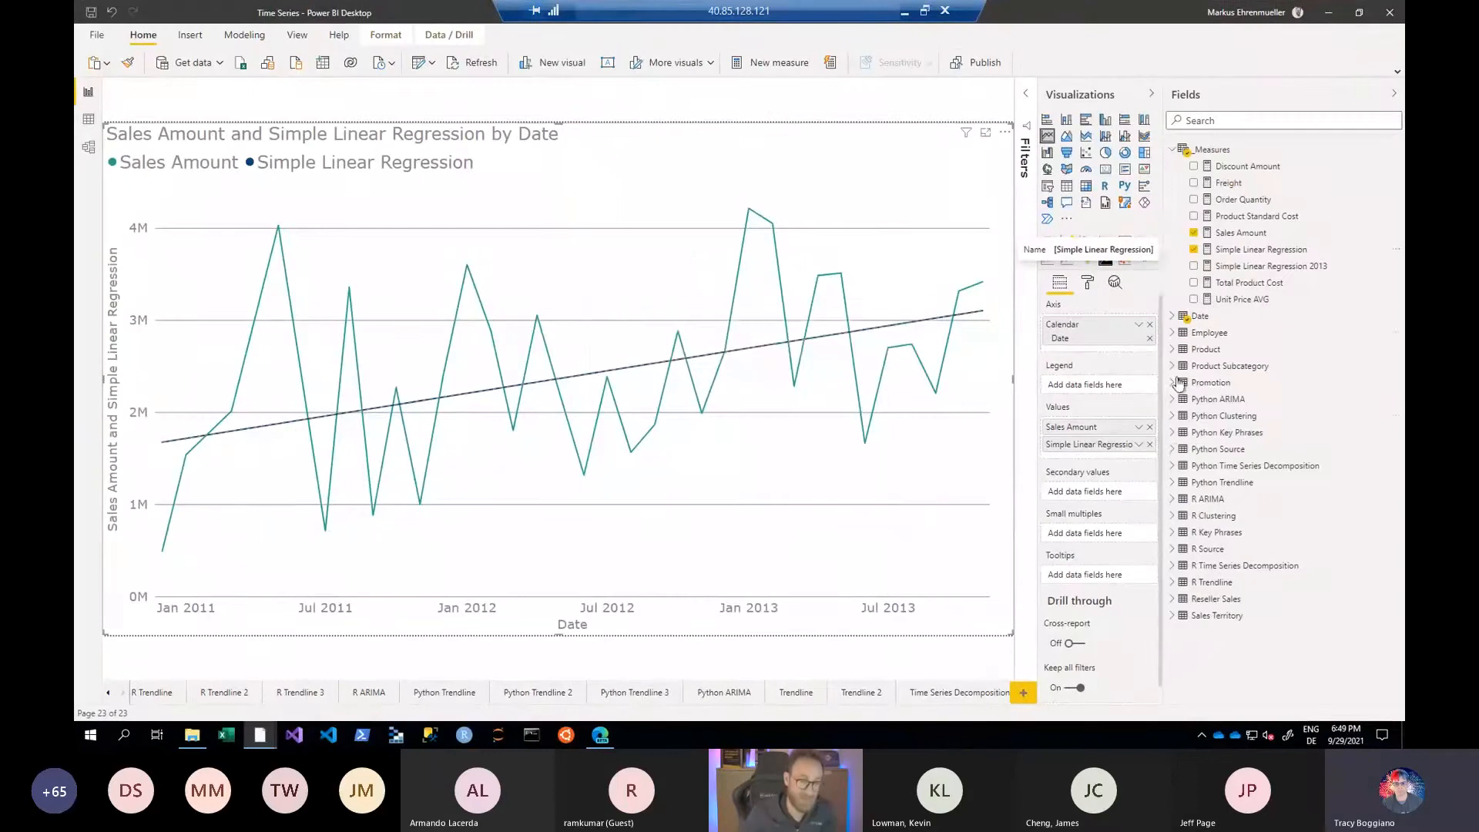
- Remove the built-in trend line from the chart and return to its field assignments
click(1123, 287)
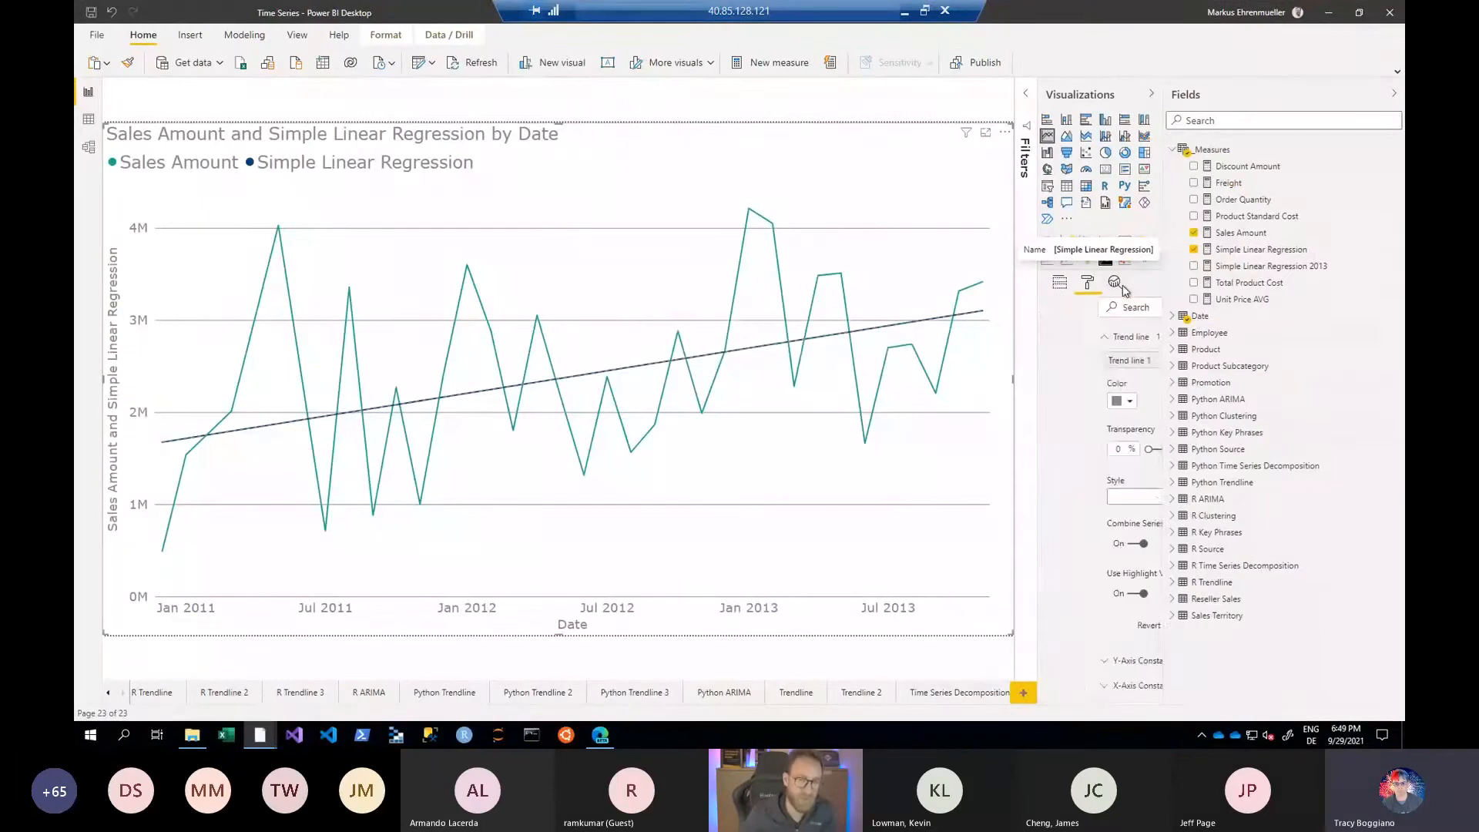
click(1142, 360)
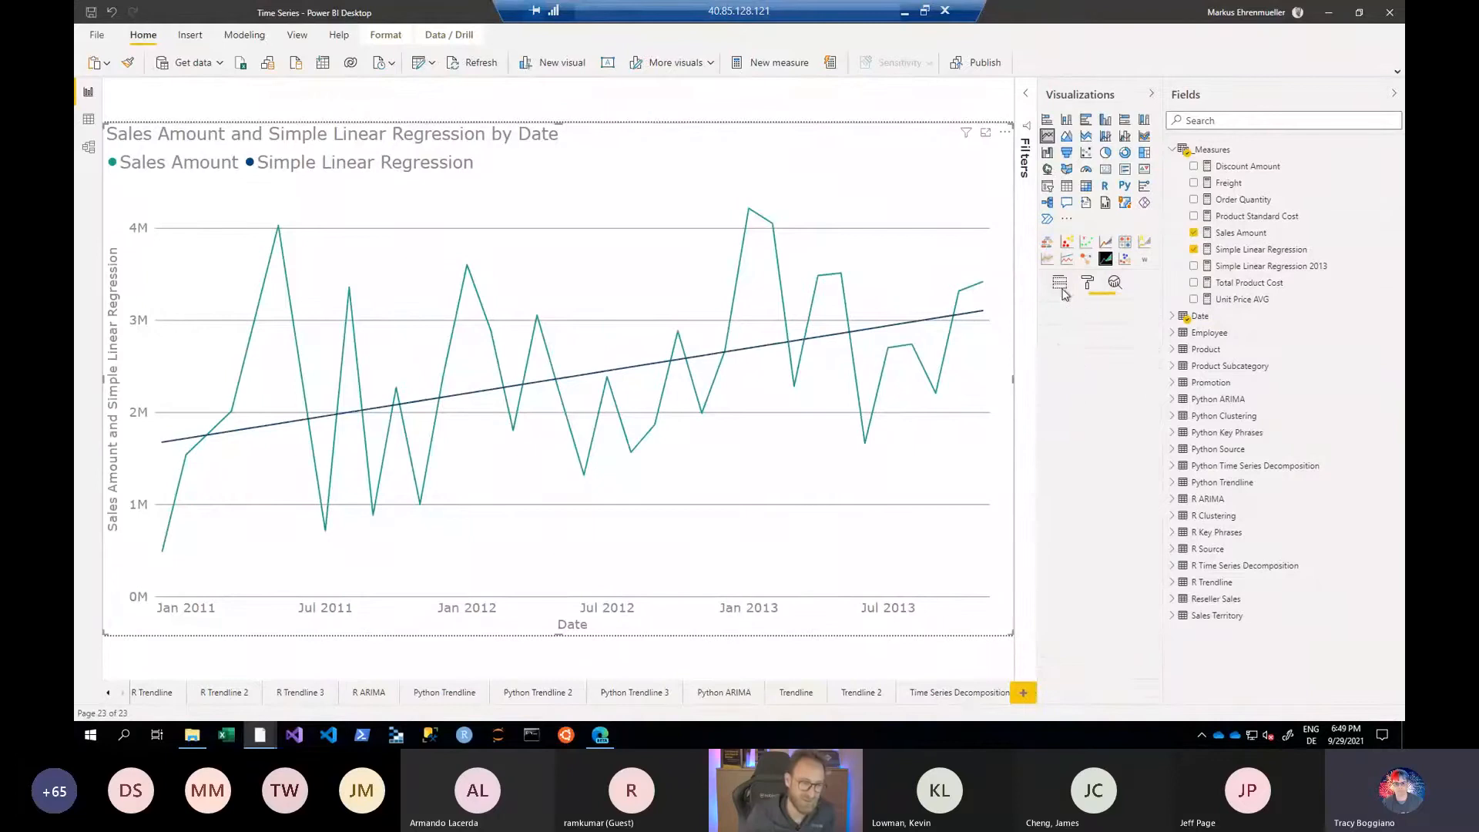
click(1060, 284)
- Examine the DAX formula of the Simple Linear Regression measure at an enlarged text size, including its source link and the Actual variable
click(1240, 251)
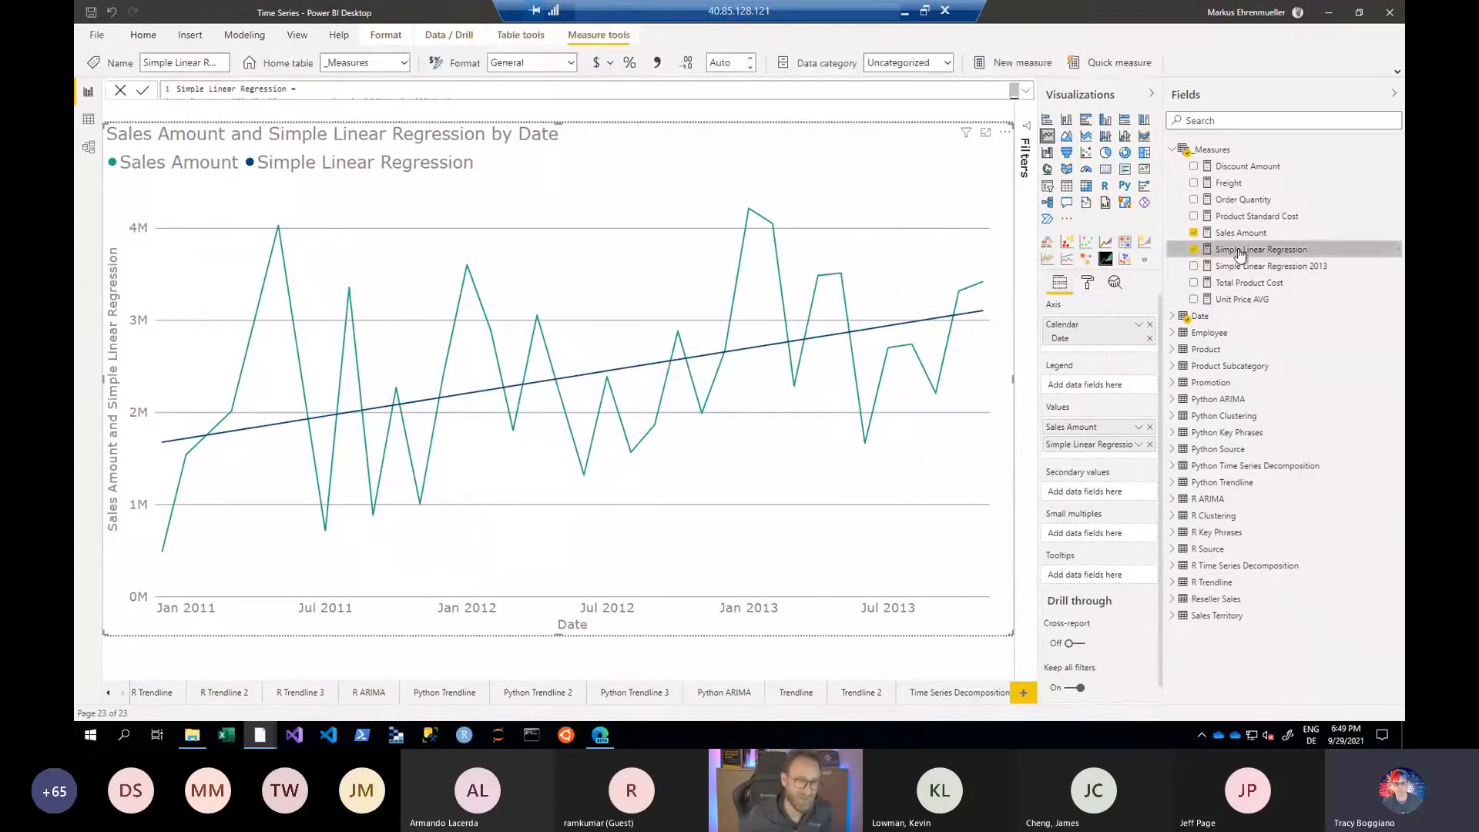
click(1026, 91)
click(658, 215)
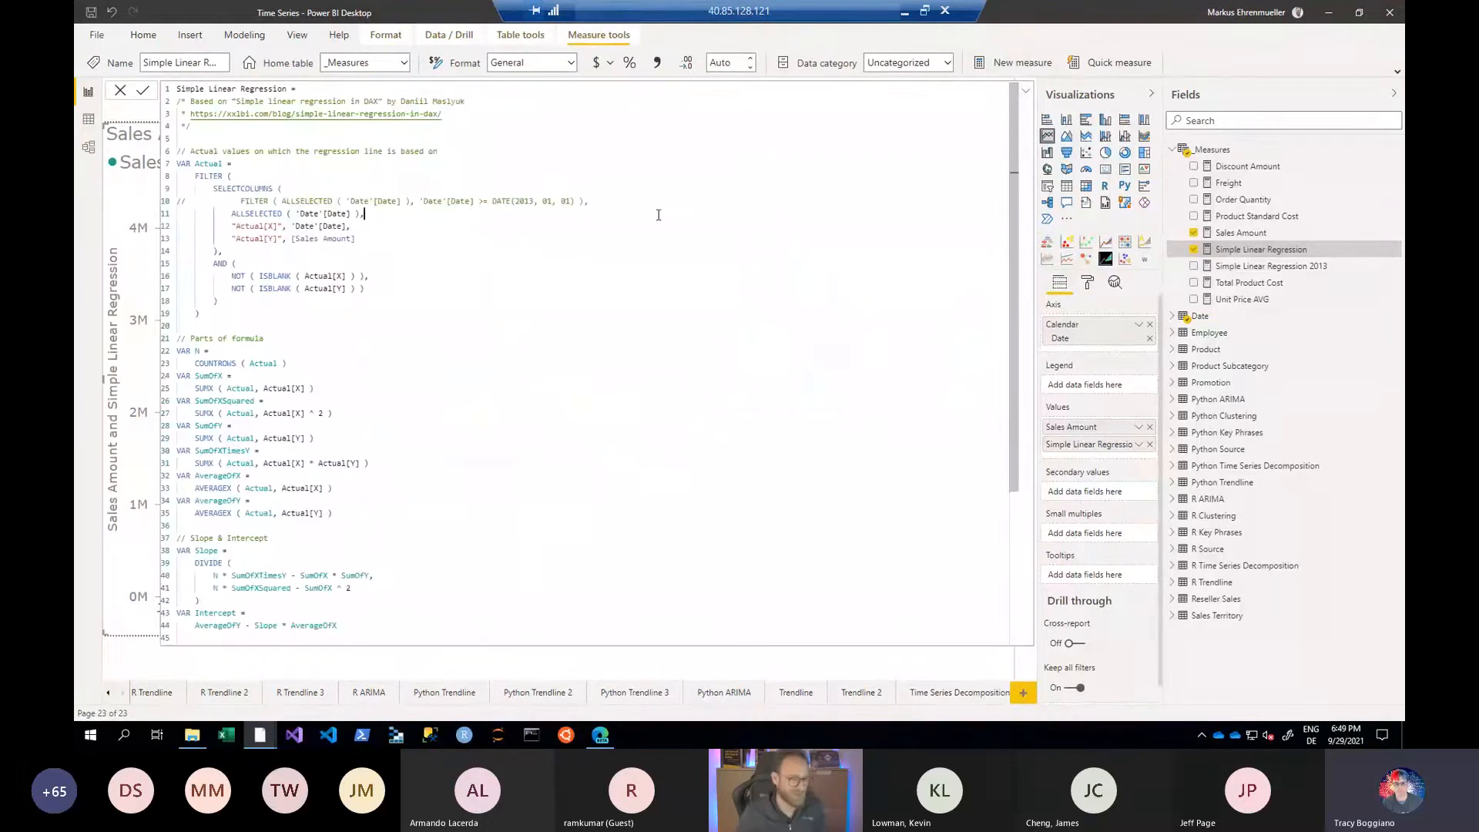
scroll(659, 215, up, 10)
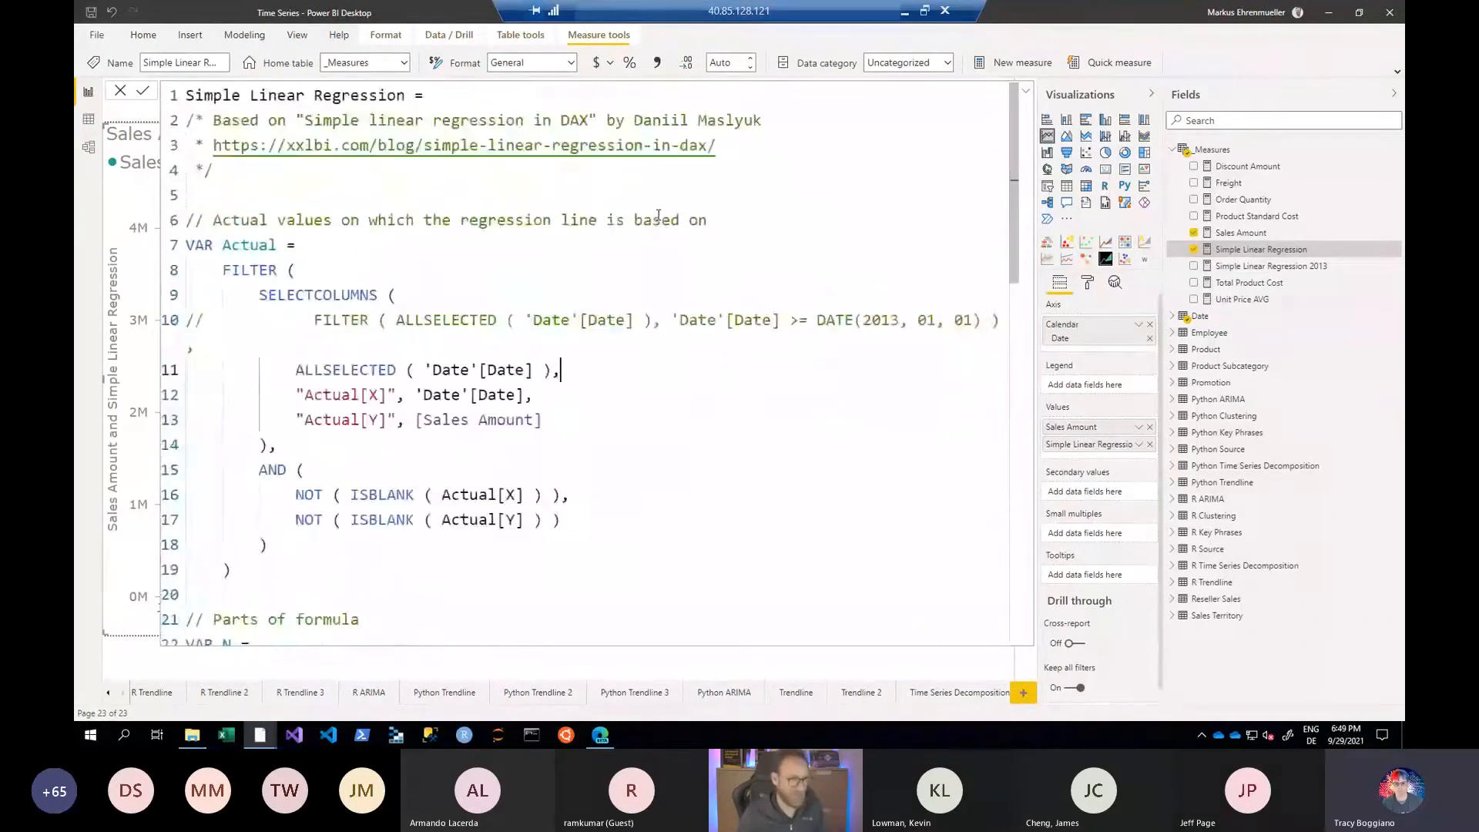
drag(729, 127, 379, 158)
click(808, 154)
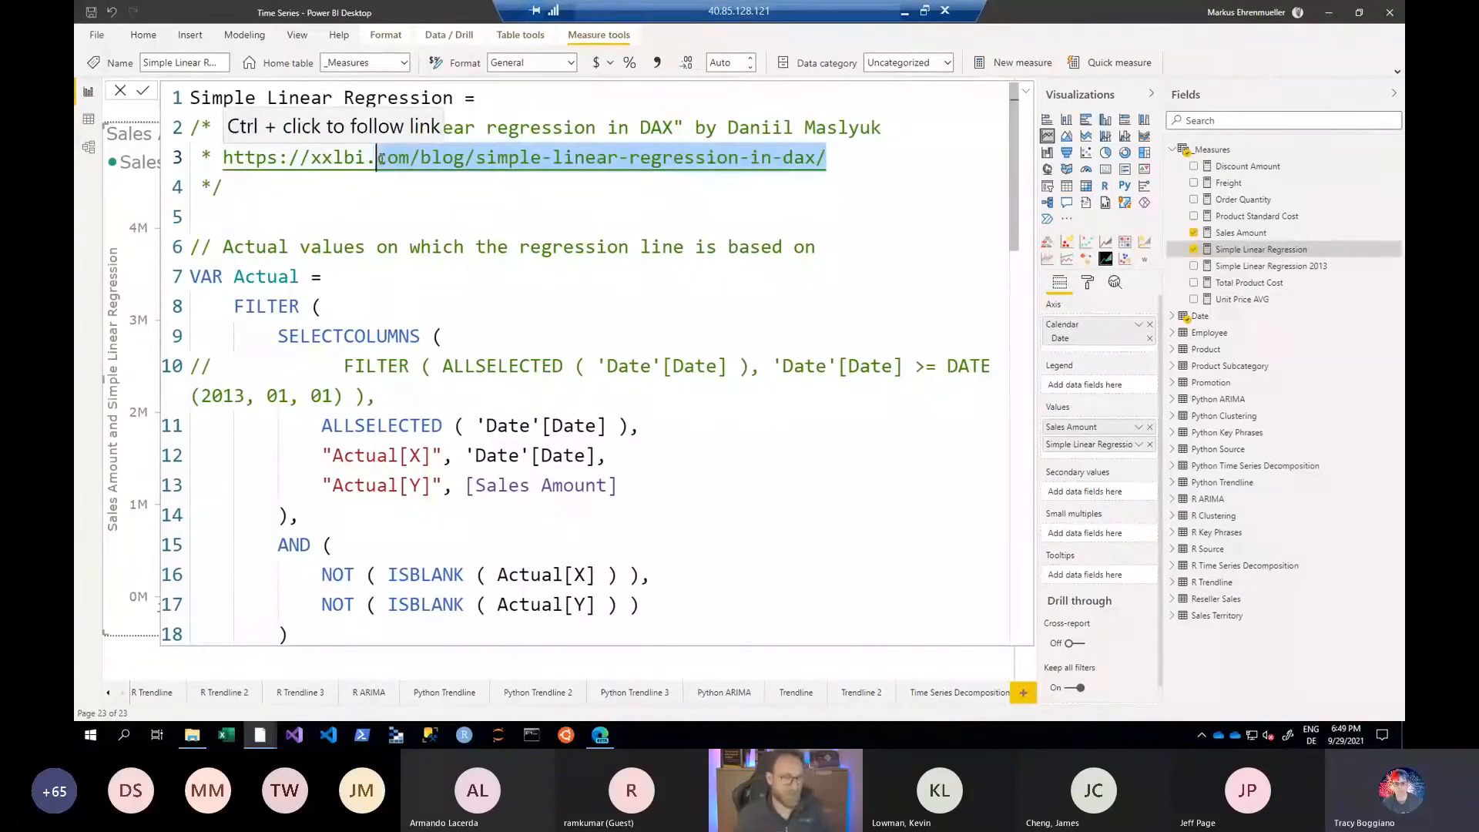
click(1025, 90)
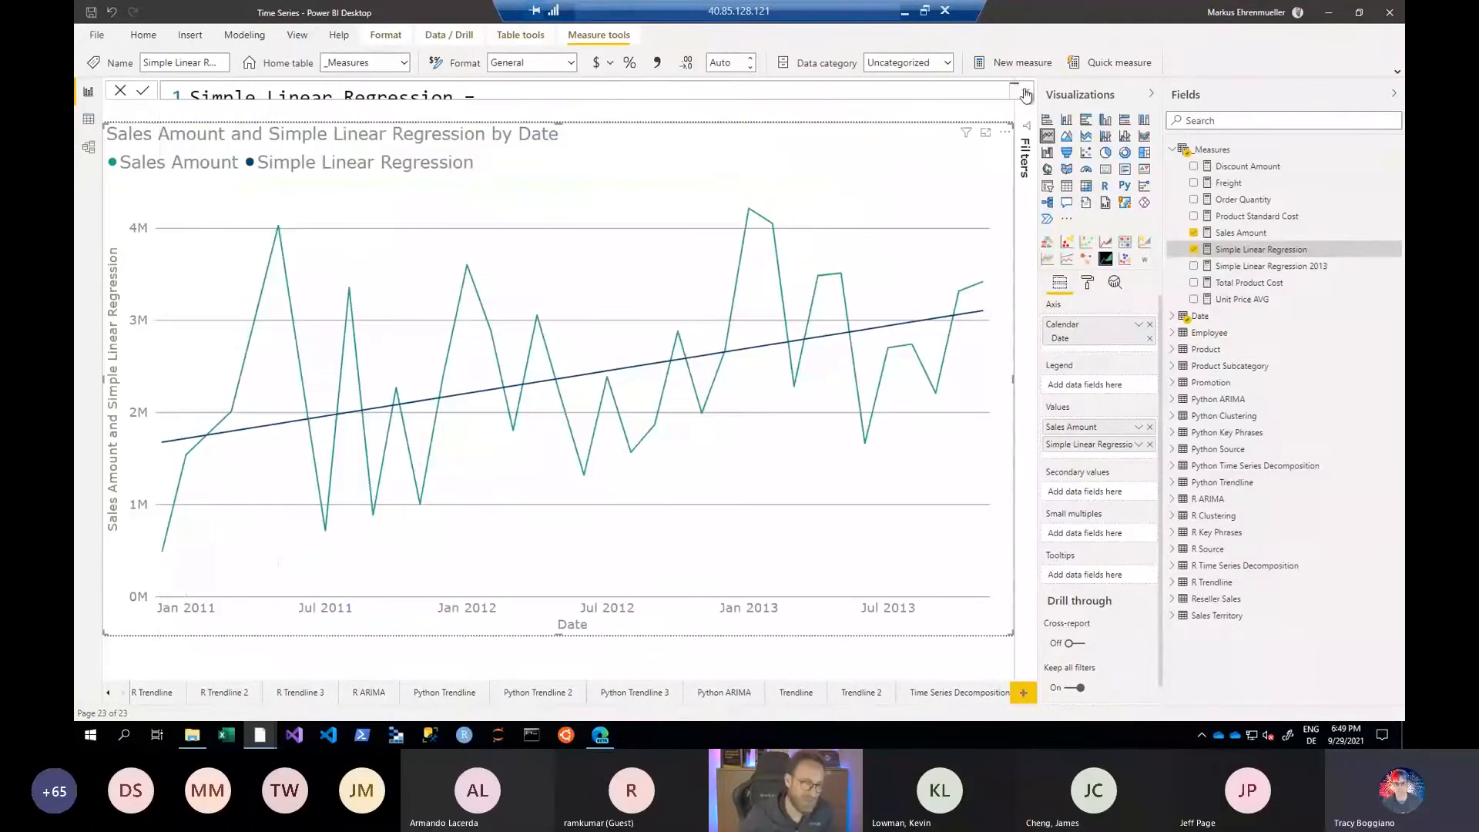
mouse_move(185, 448)
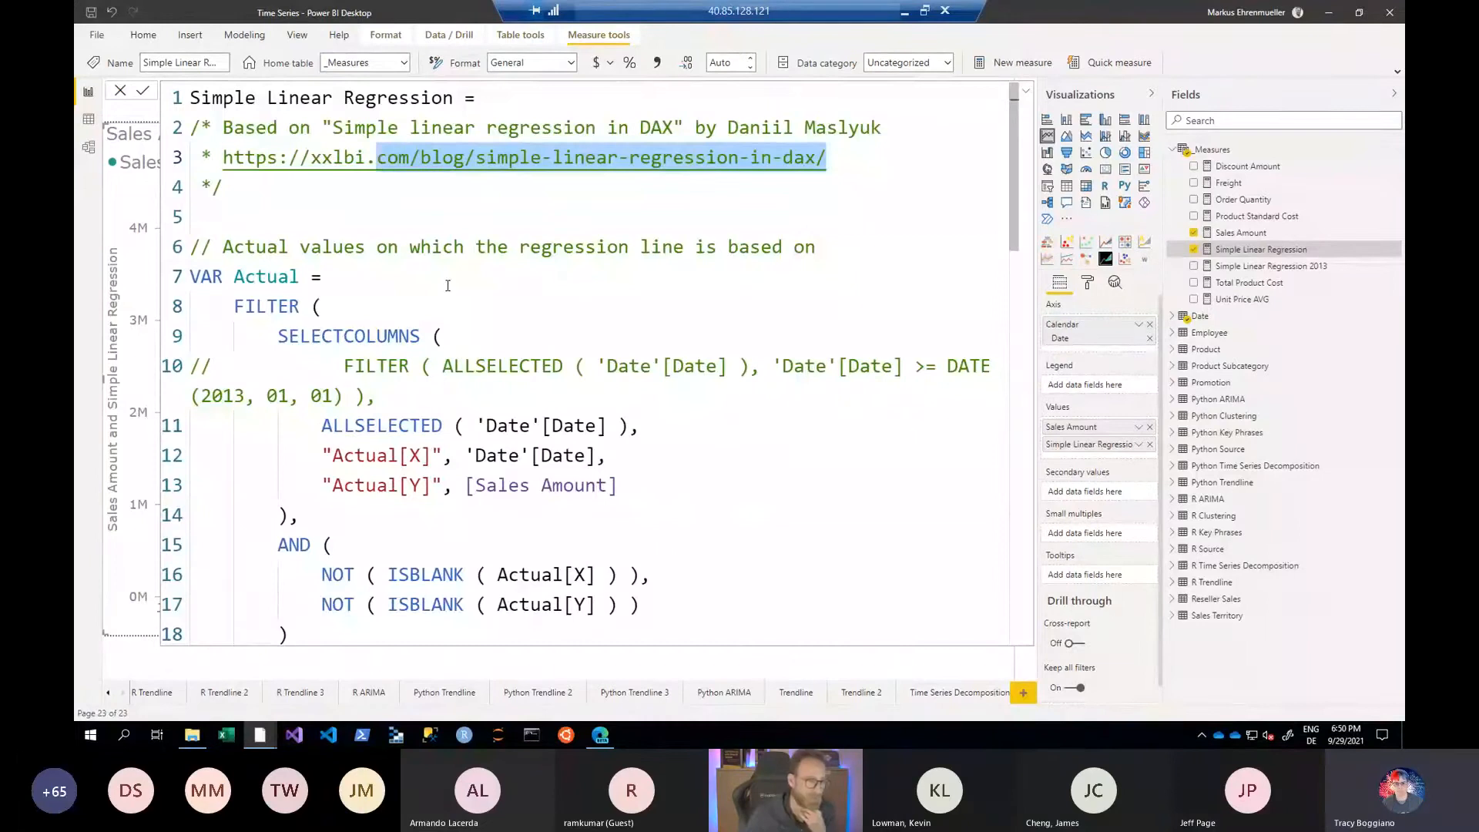
- Examine the RET variable of the Simple Linear Regression measure, focusing on the returned expression Intercept + Slope * 'Date'[Date]
click(448, 286)
key(ctrl+End)
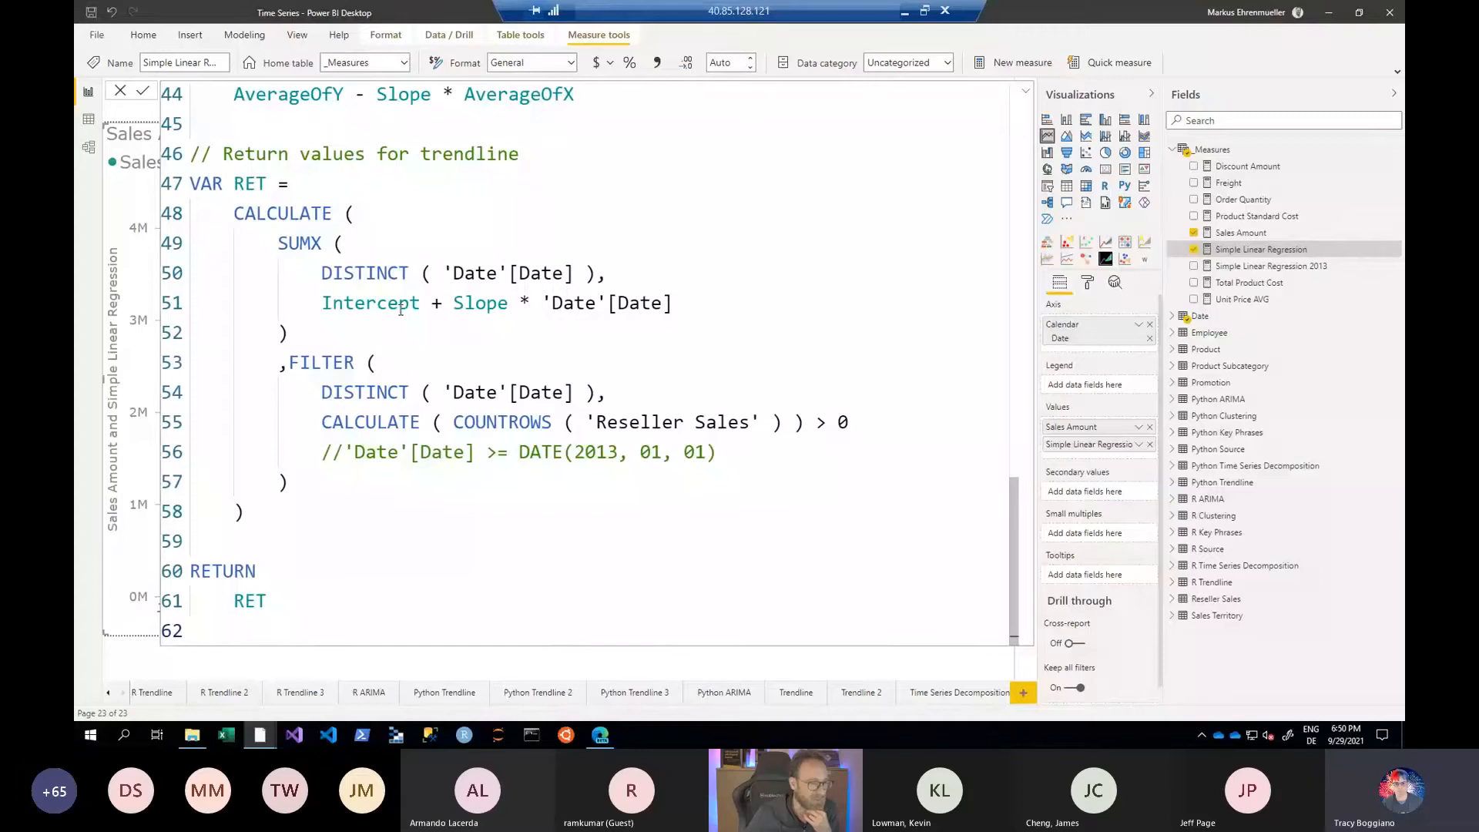
drag(321, 303, 709, 291)
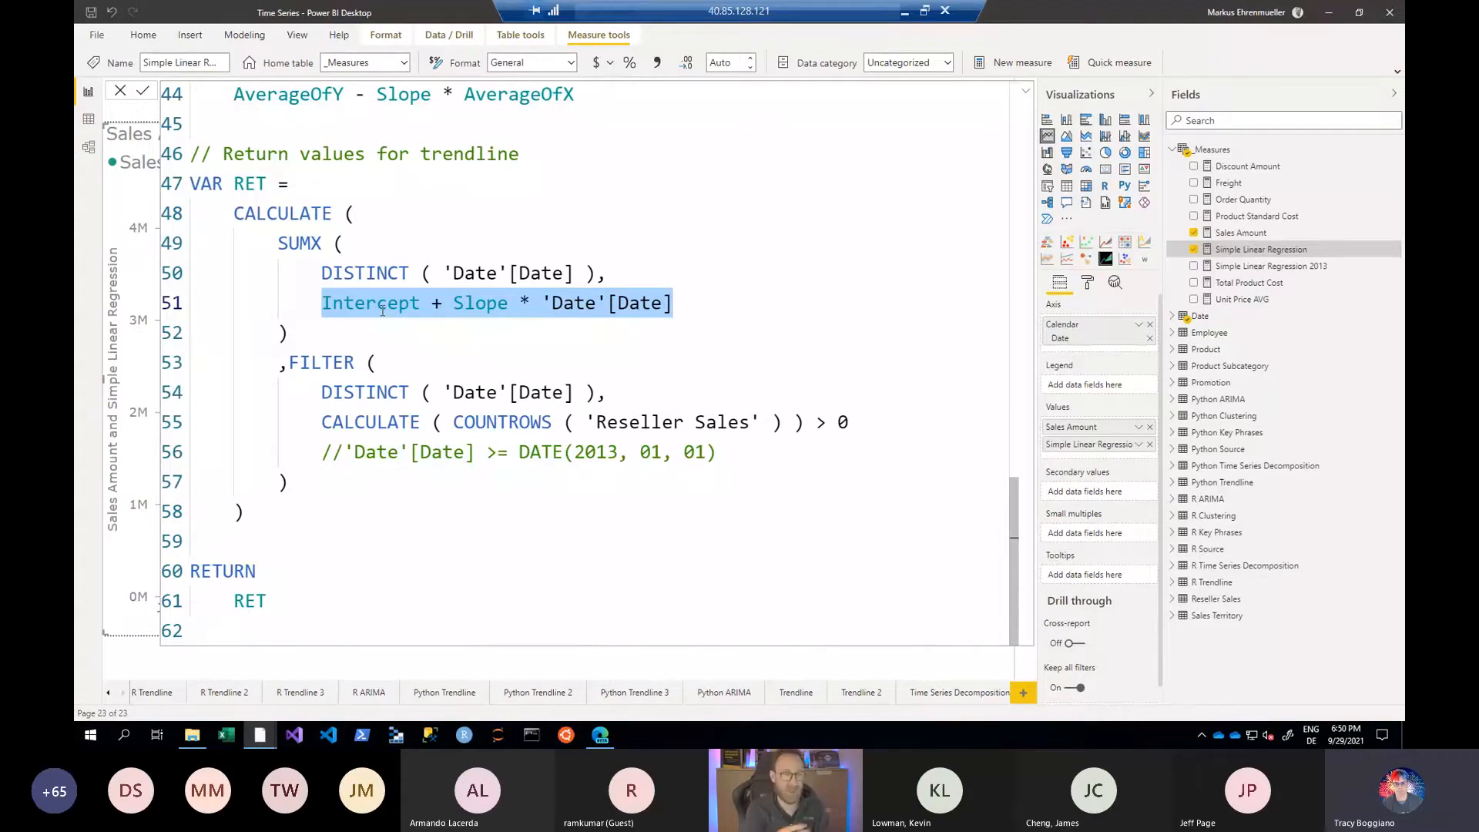
scroll(382, 311, up, 1)
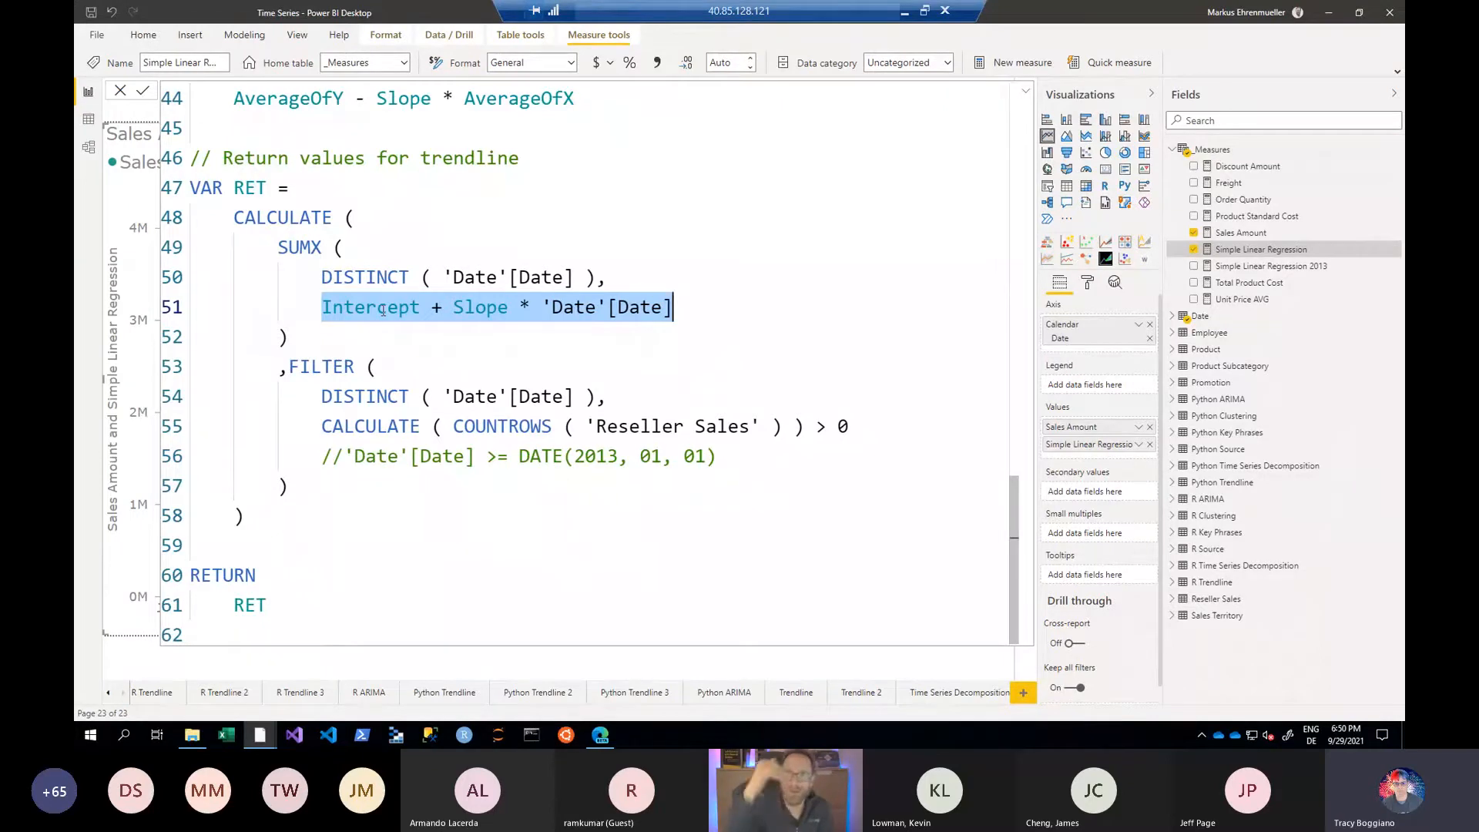
click(545, 311)
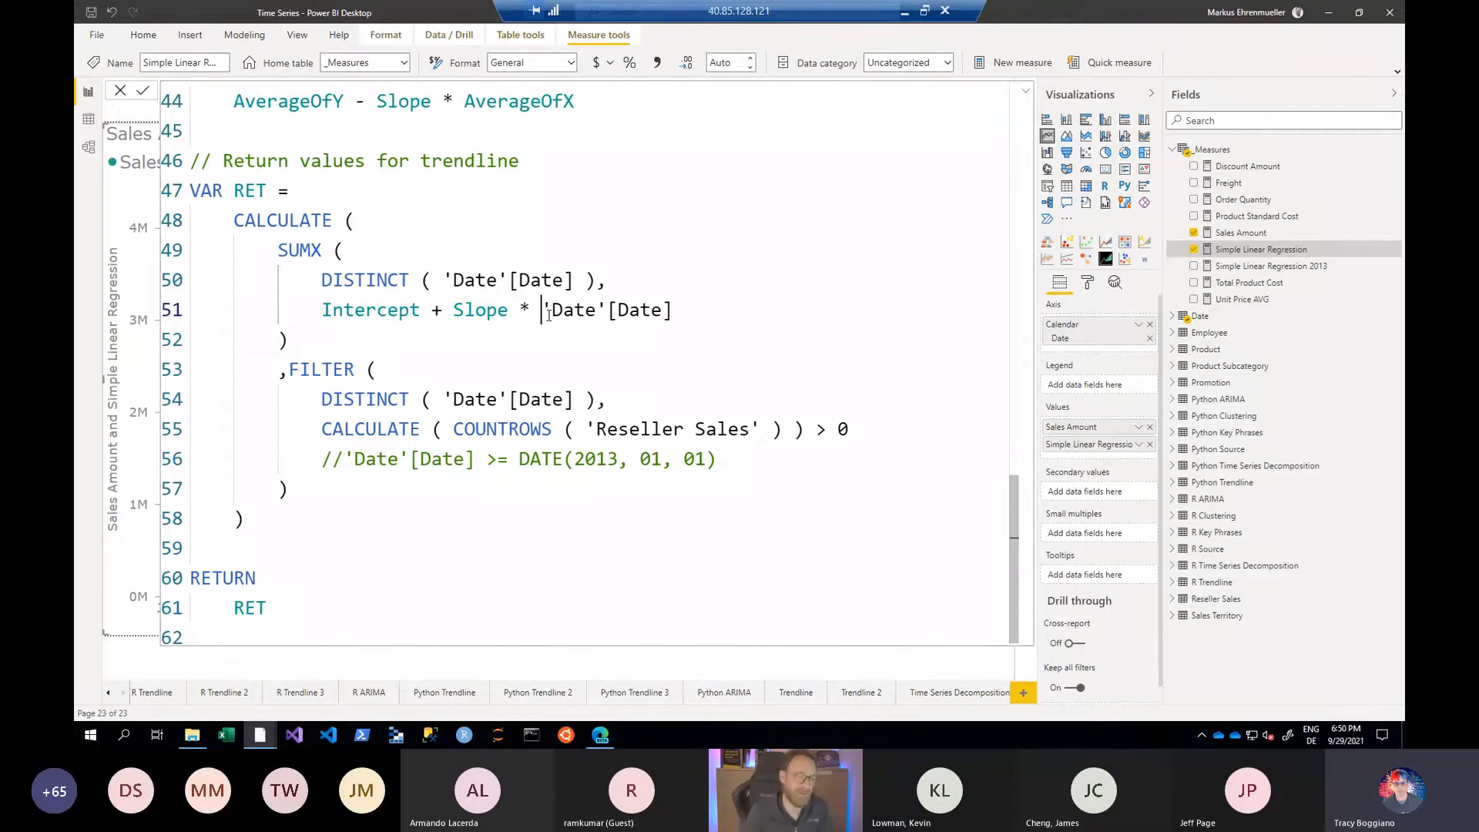
double_click(386, 314)
double_click(482, 311)
scroll(520, 332, up, 3)
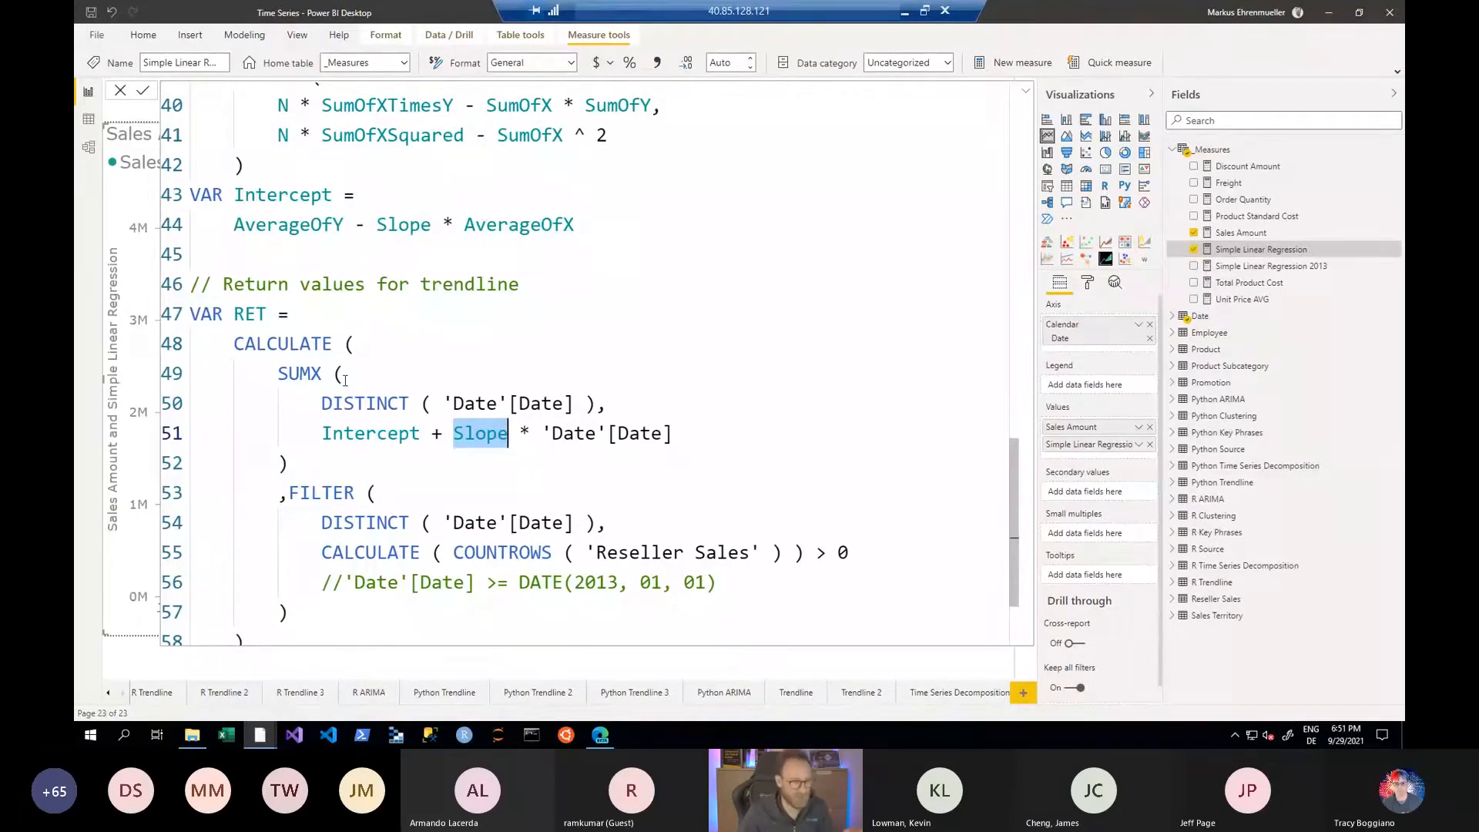
scroll(344, 380, down, 2)
double_click(249, 600)
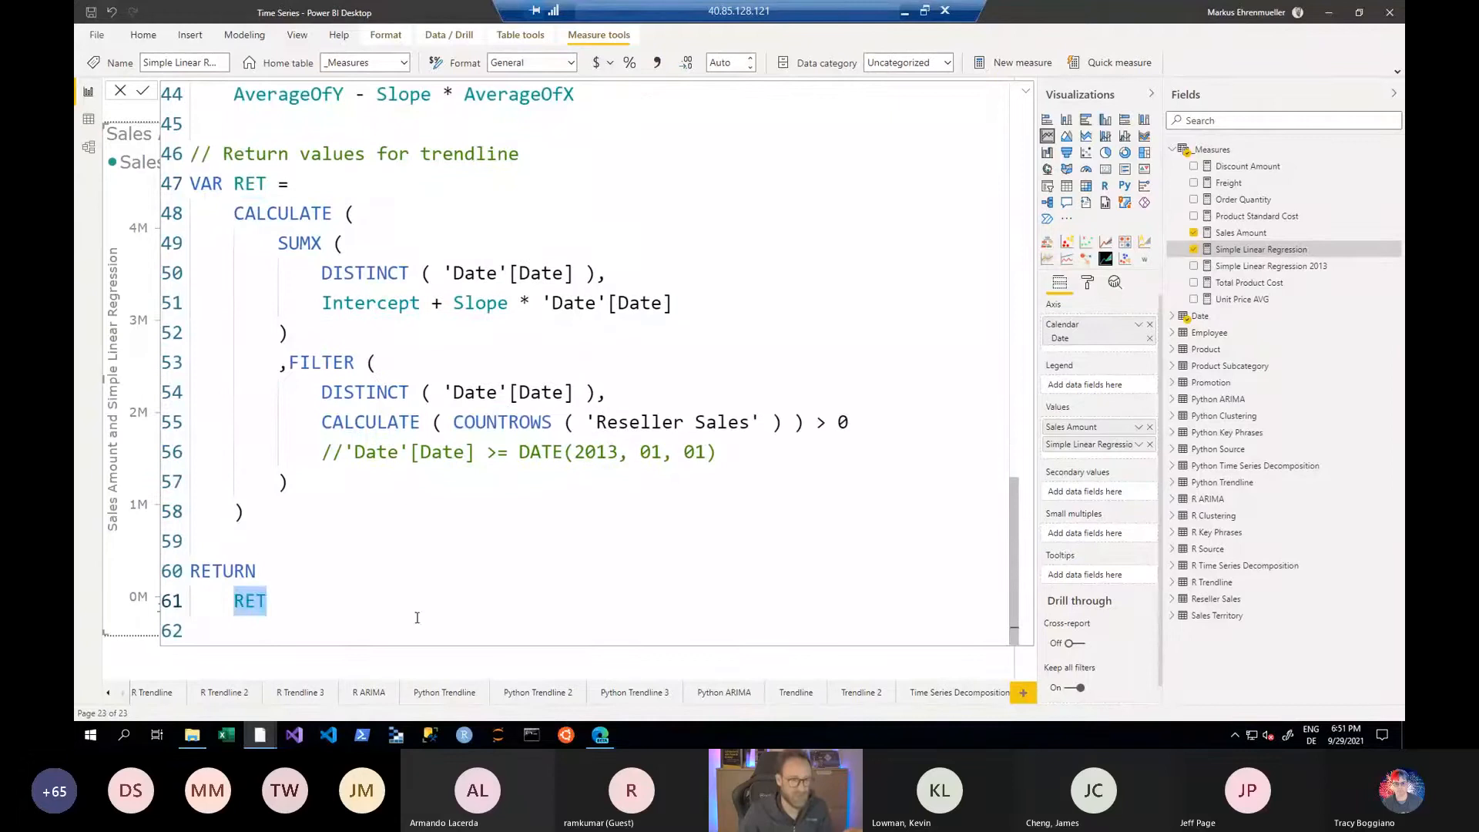
drag(326, 302, 733, 292)
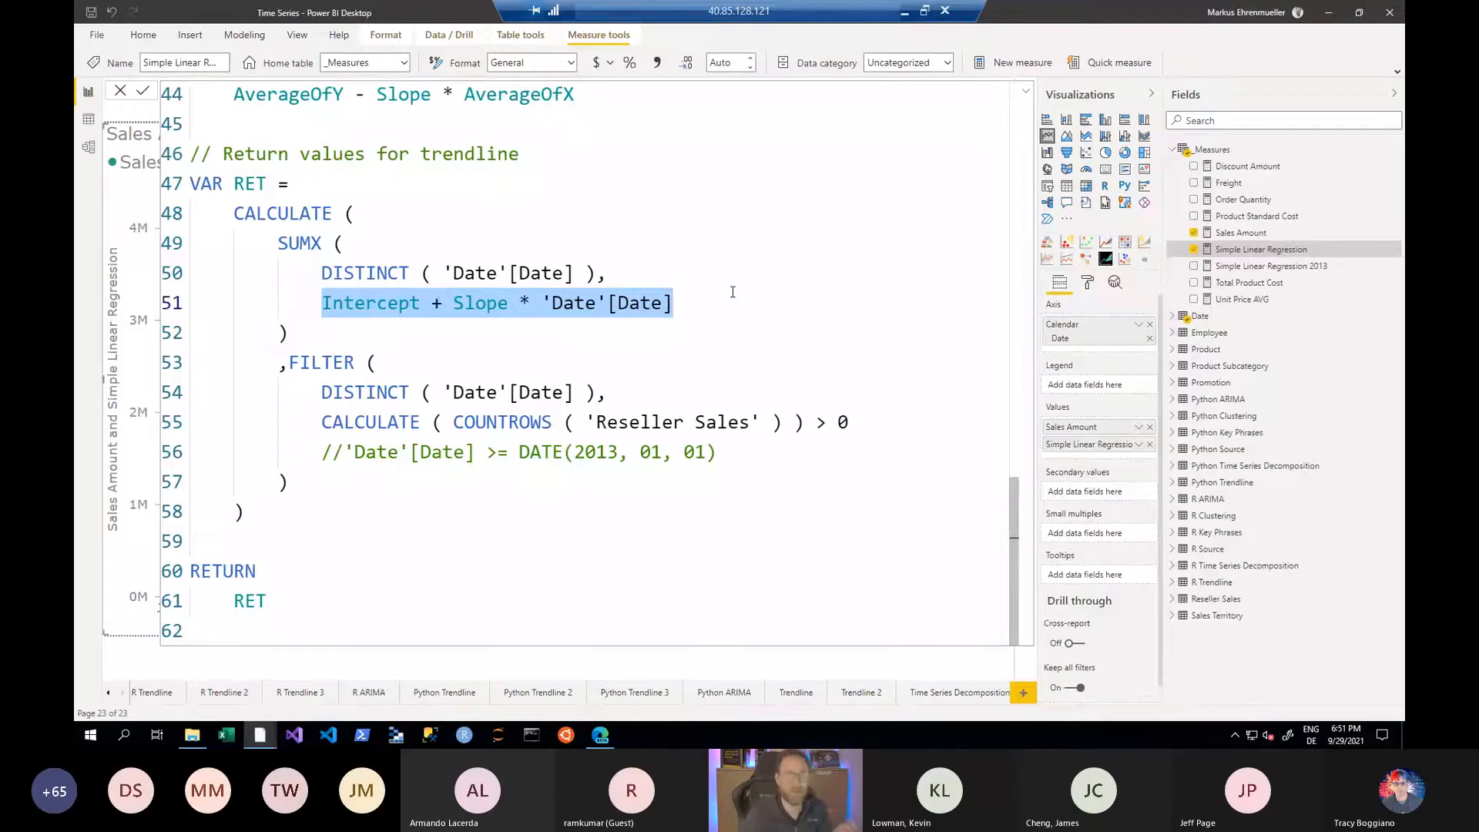
- Examine how the Intercept variable is calculated from AverageOfY, Slope and AverageOfX
scroll(733, 292, up, 2)
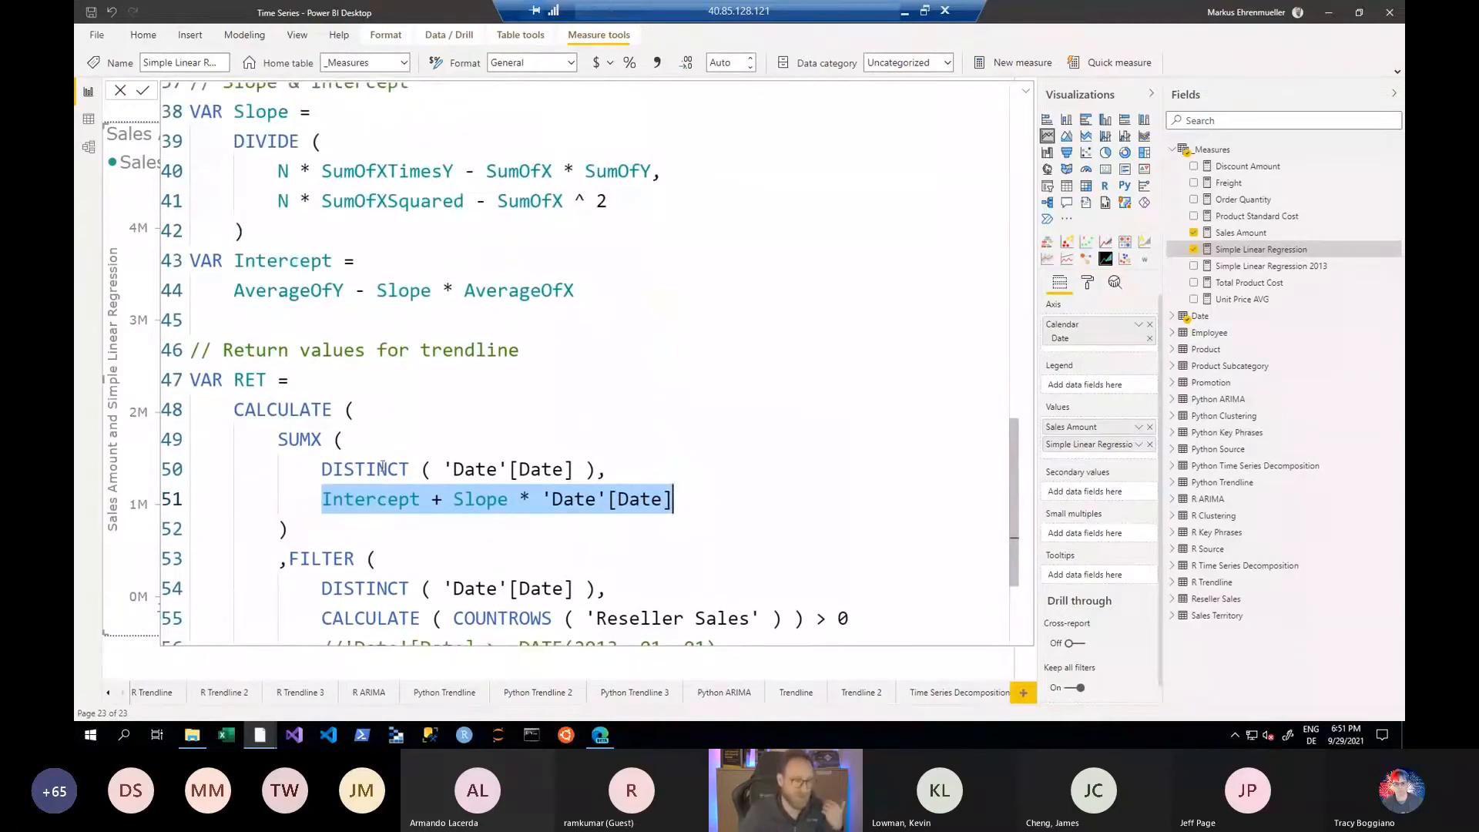
double_click(368, 498)
double_click(301, 262)
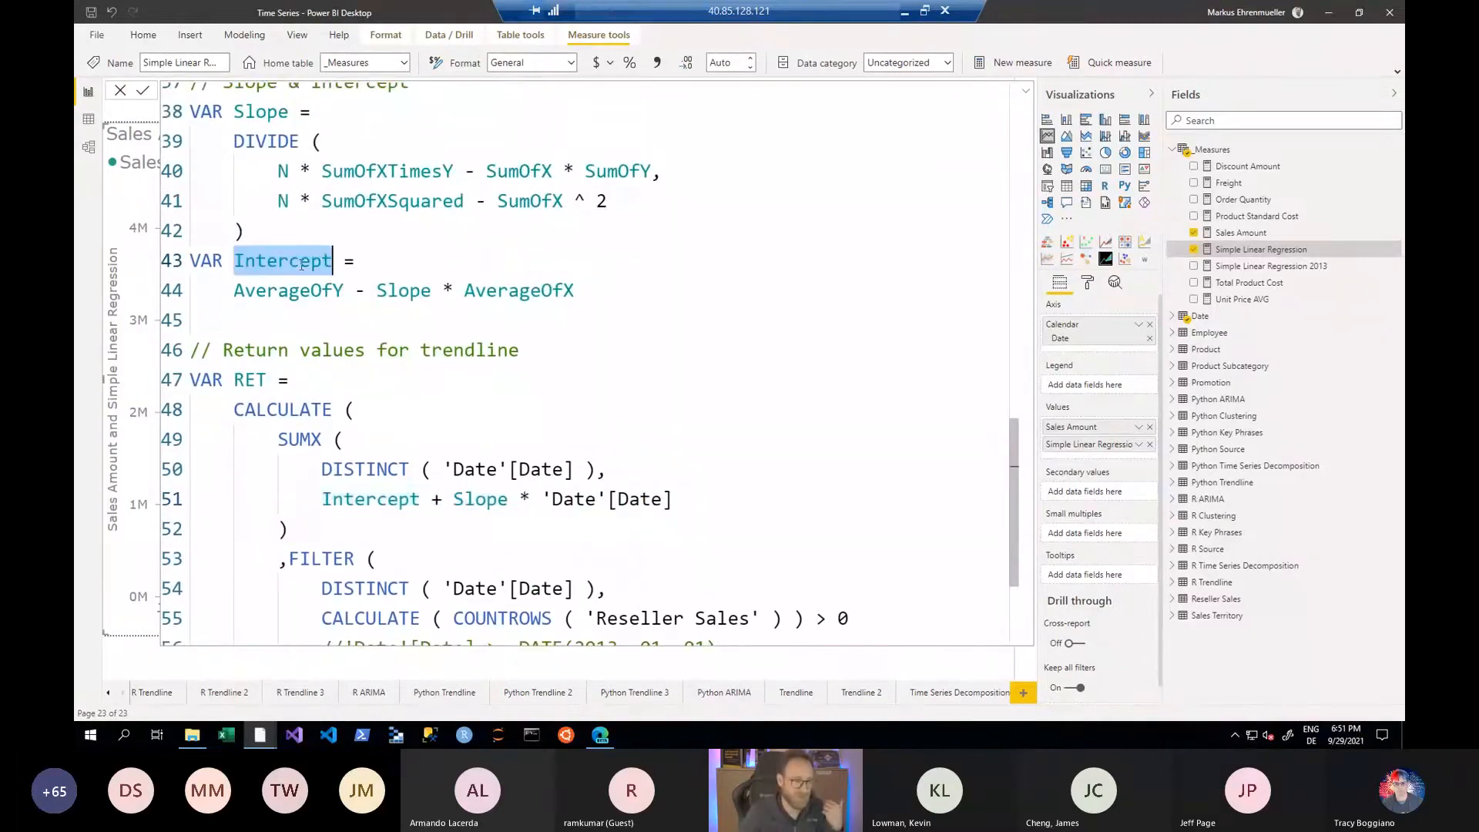
click(281, 290)
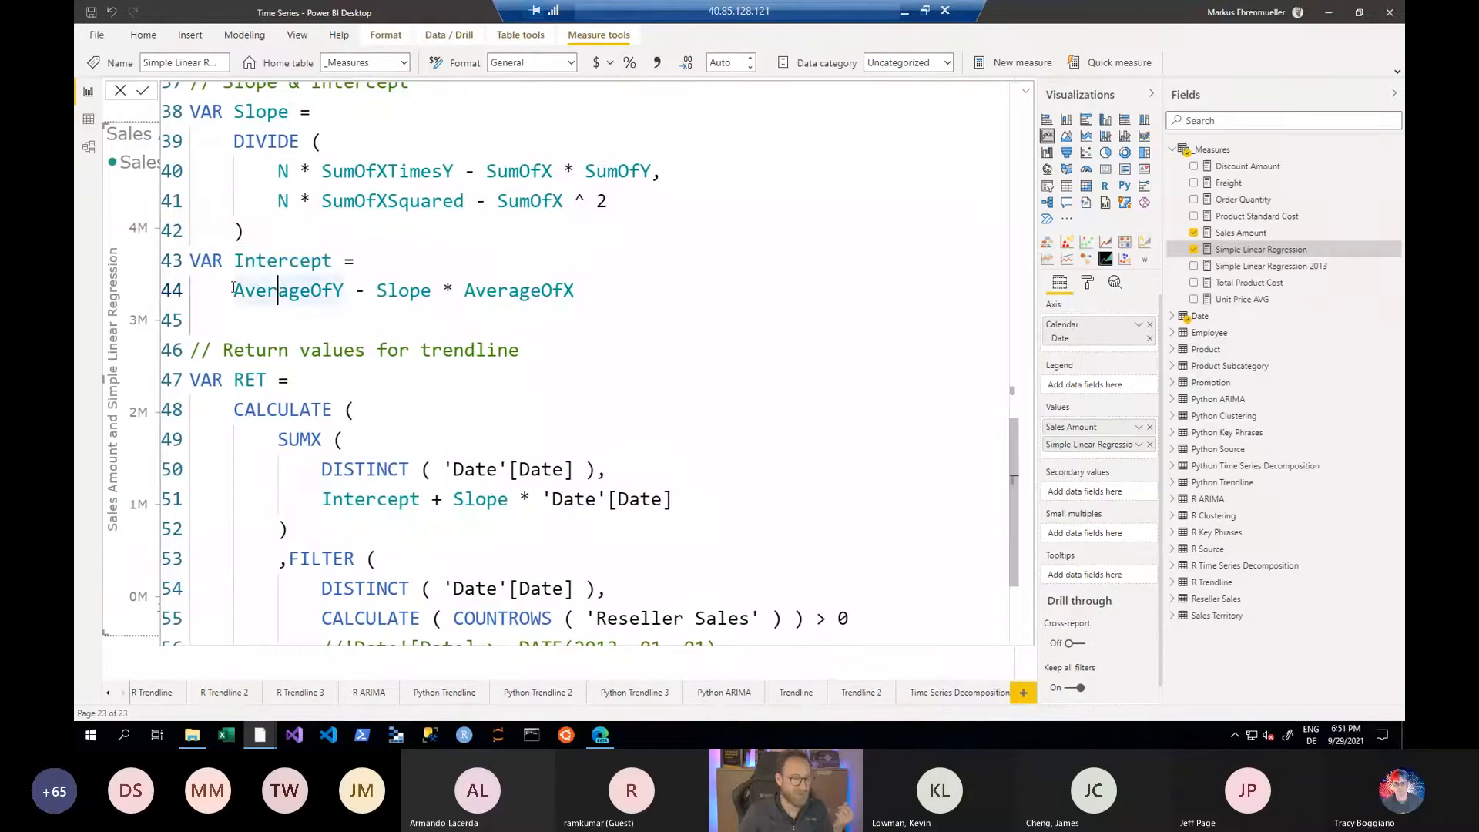
drag(234, 290, 577, 287)
click(368, 290)
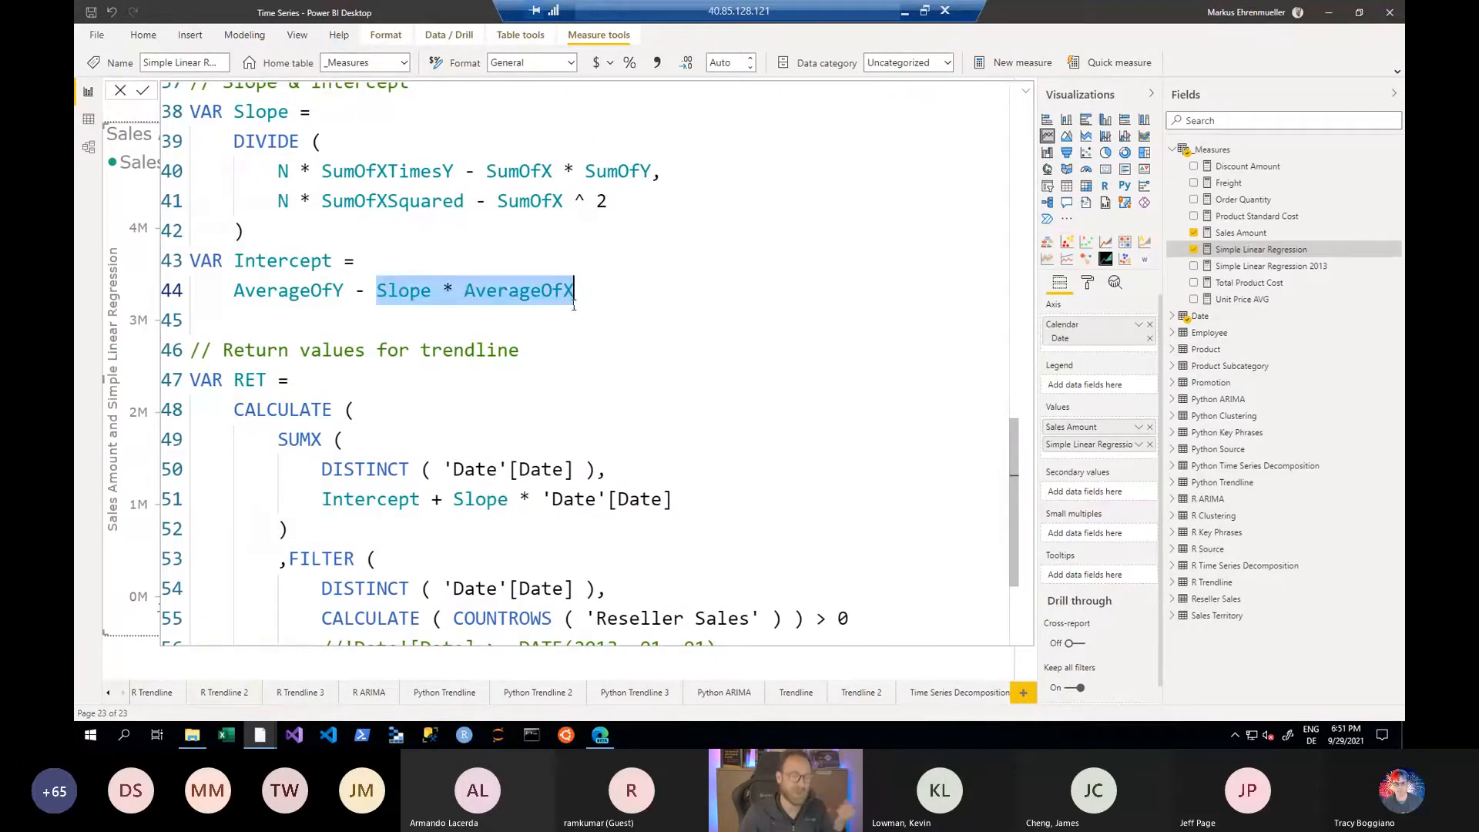
double_click(406, 296)
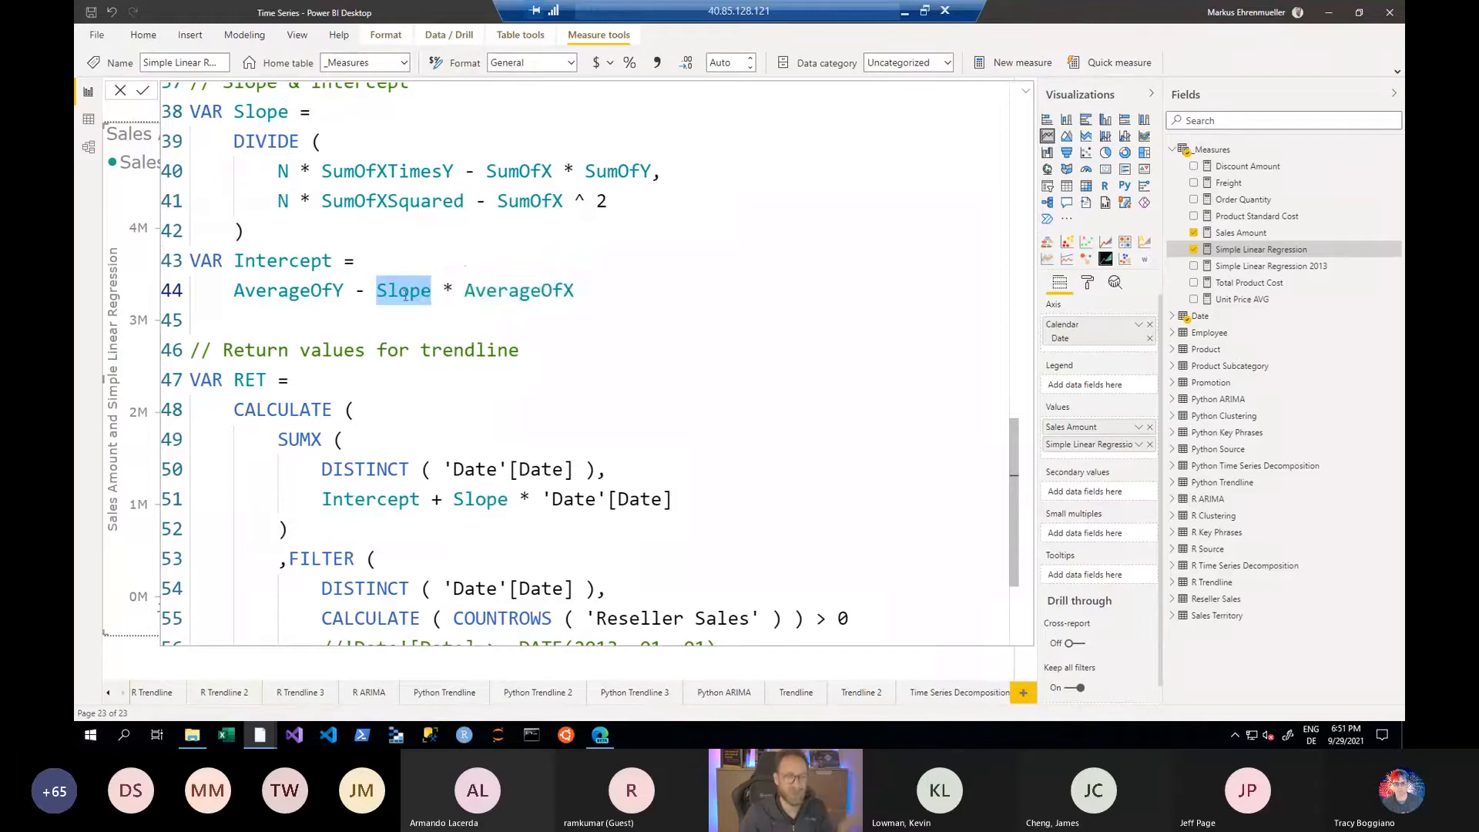
- Examine the Slope variable's DIVIDE formula, going through its numerator and denominator terms
scroll(404, 296, up, 1)
double_click(259, 190)
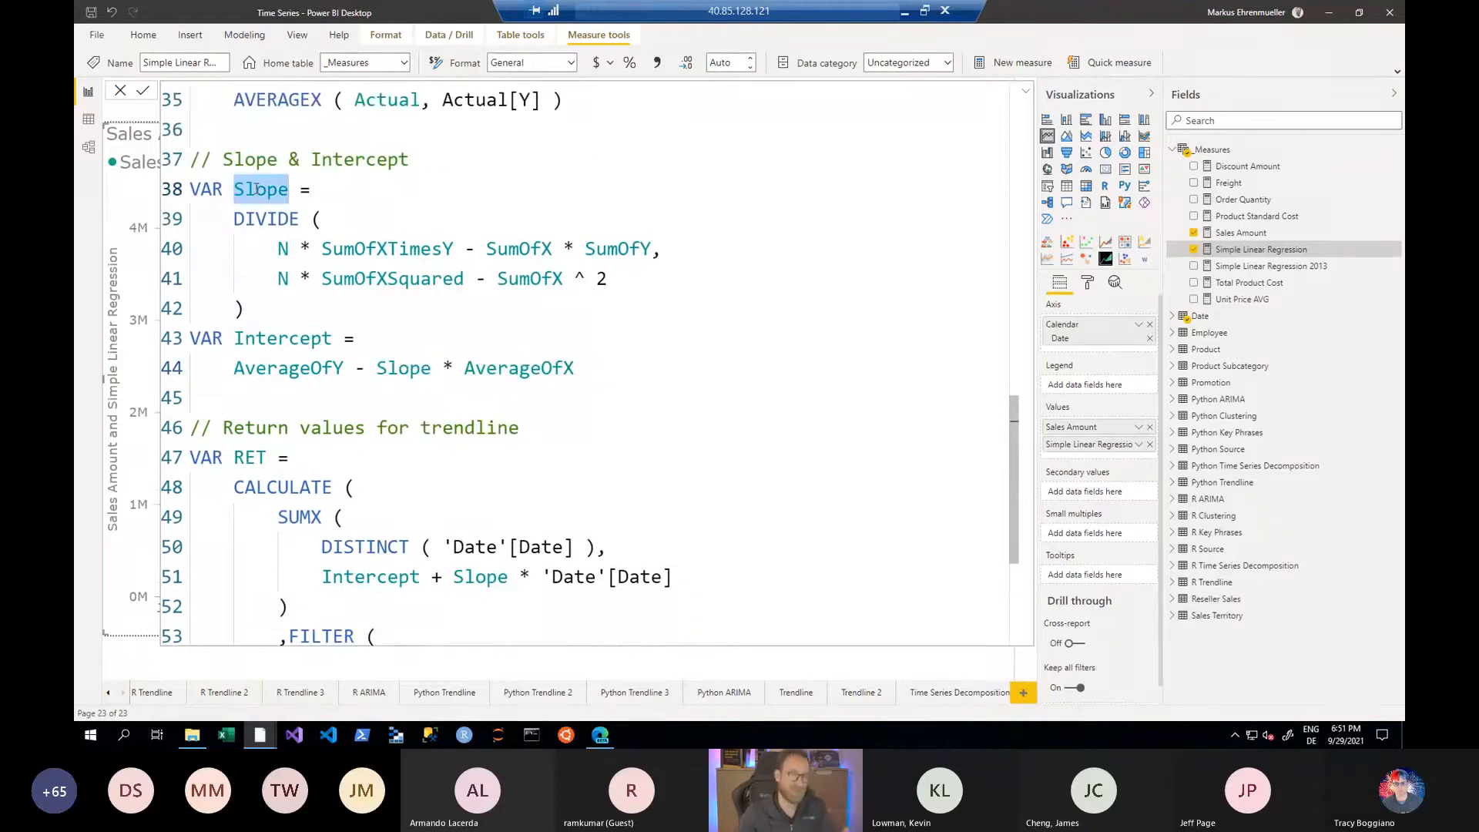
click(278, 248)
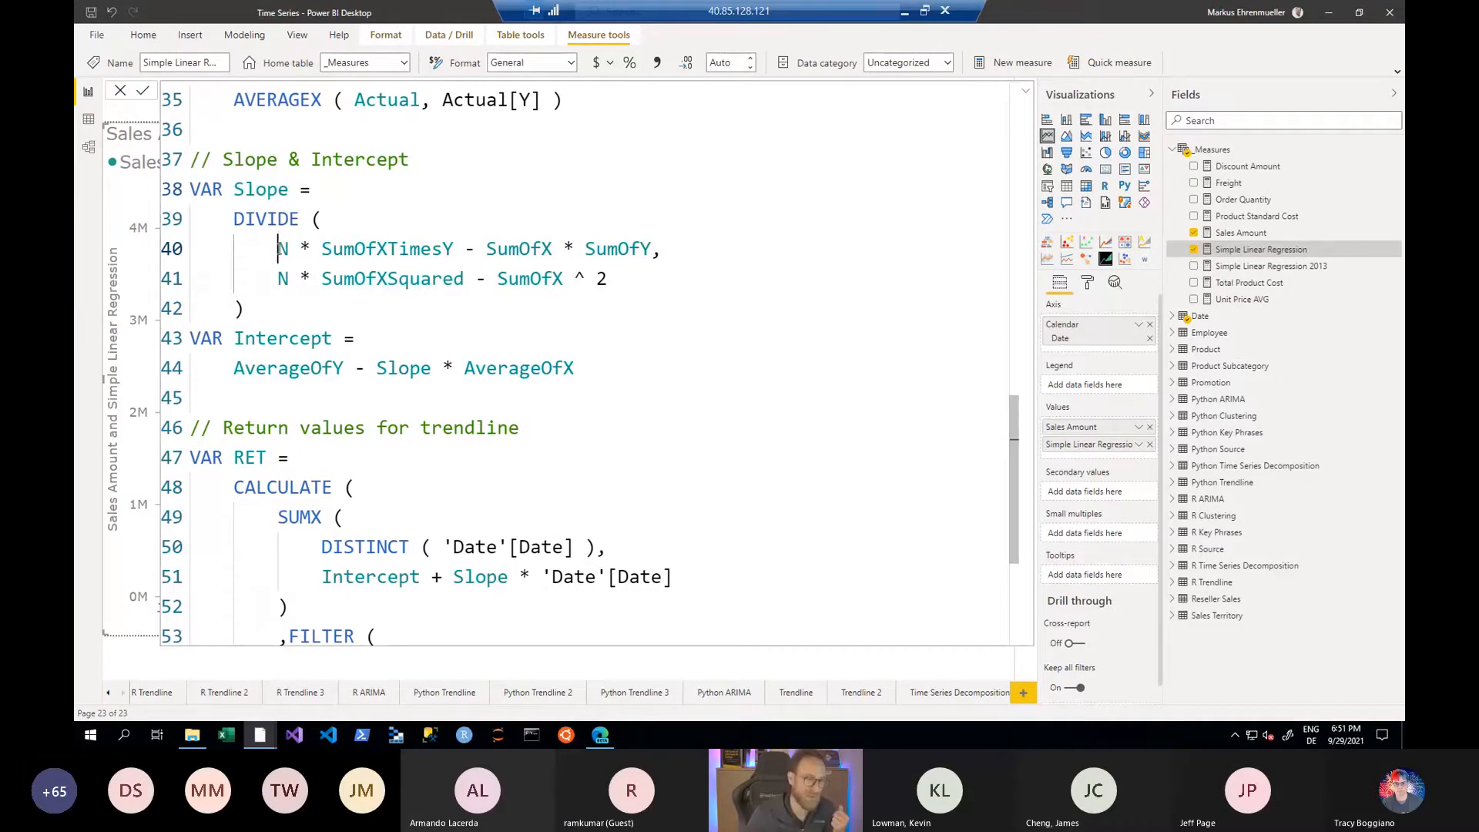
double_click(283, 248)
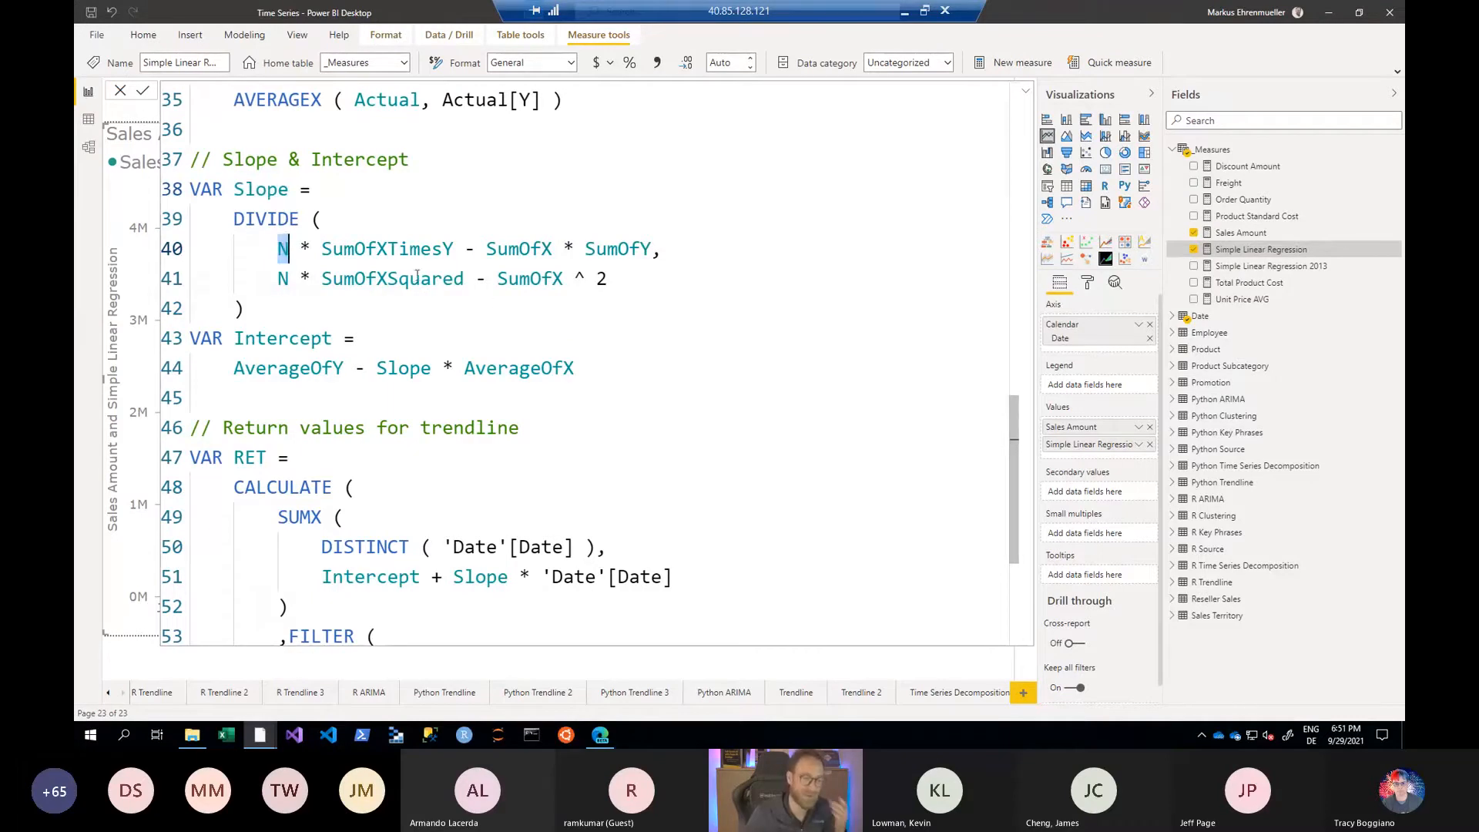
double_click(375, 254)
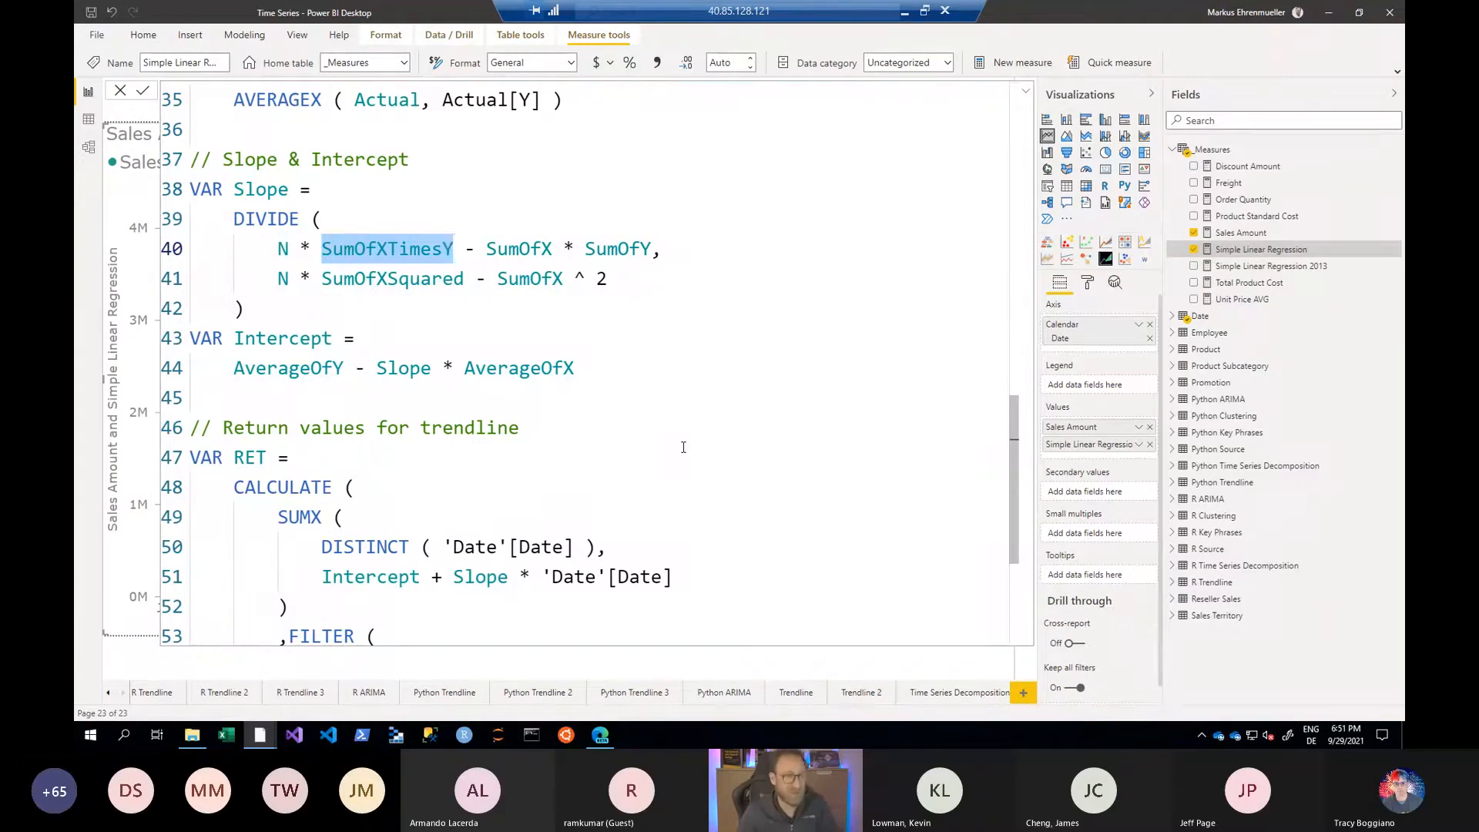
click(509, 252)
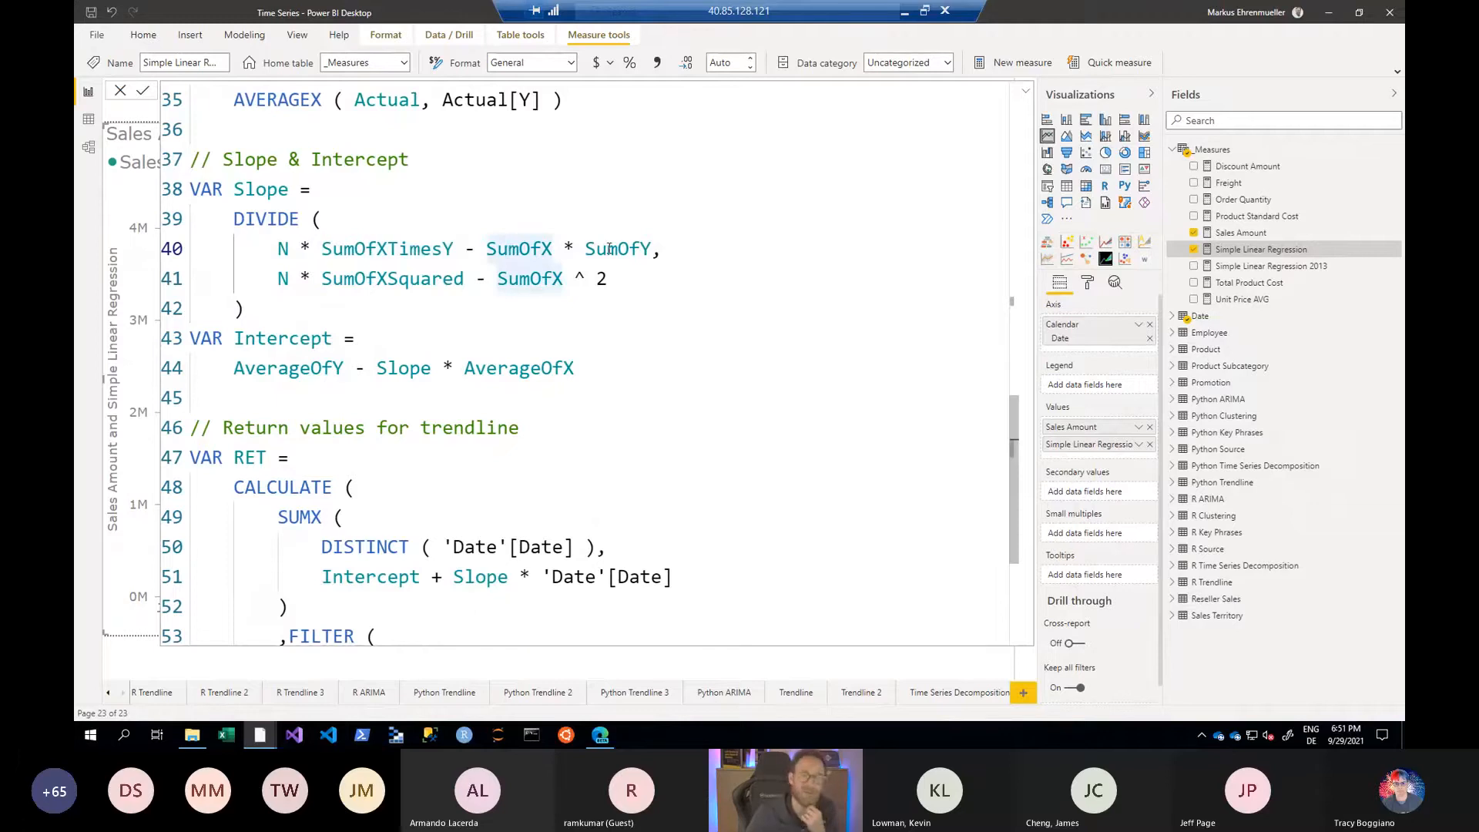
drag(278, 248, 661, 247)
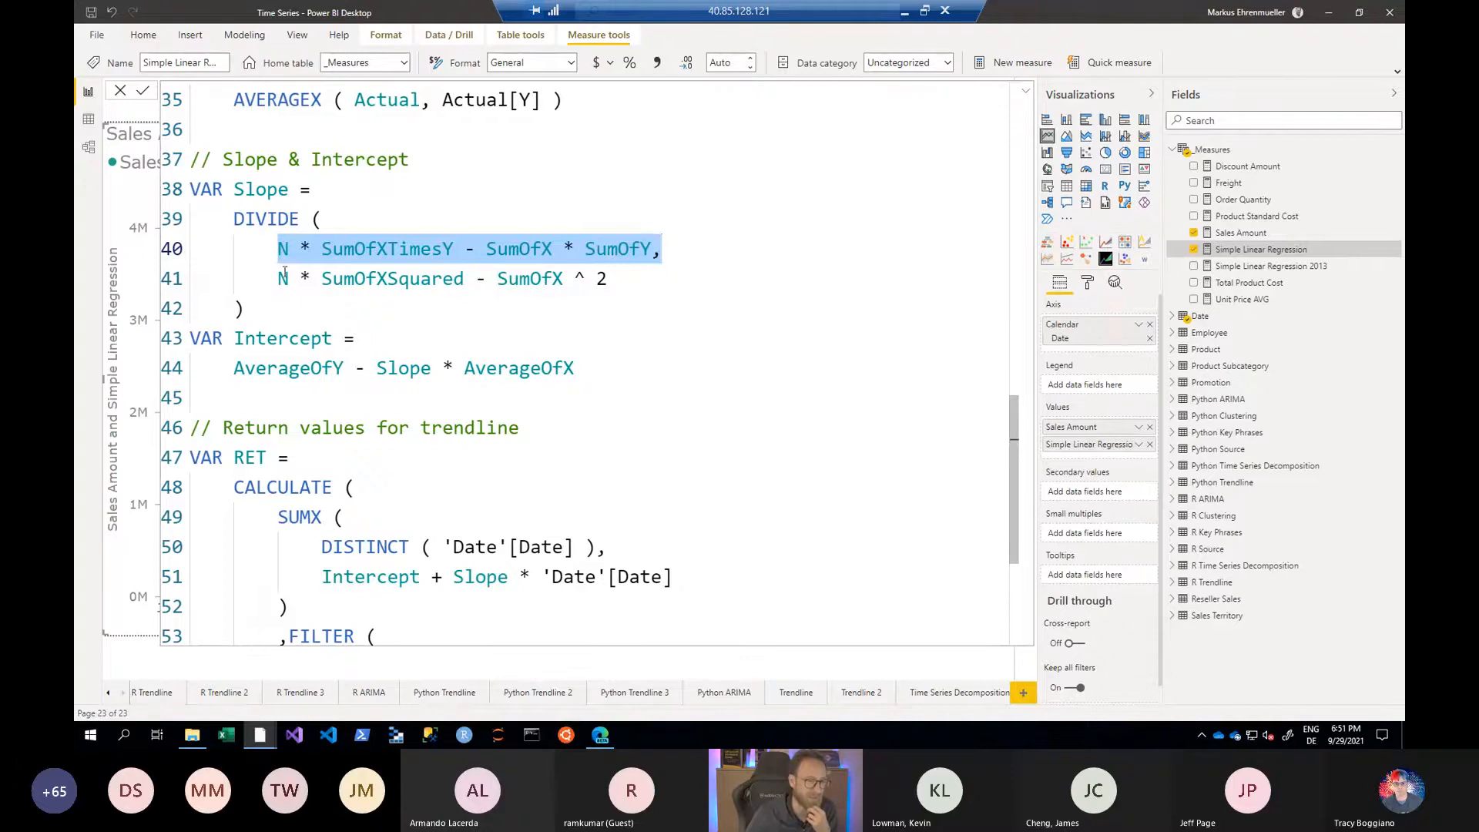
drag(279, 279, 607, 279)
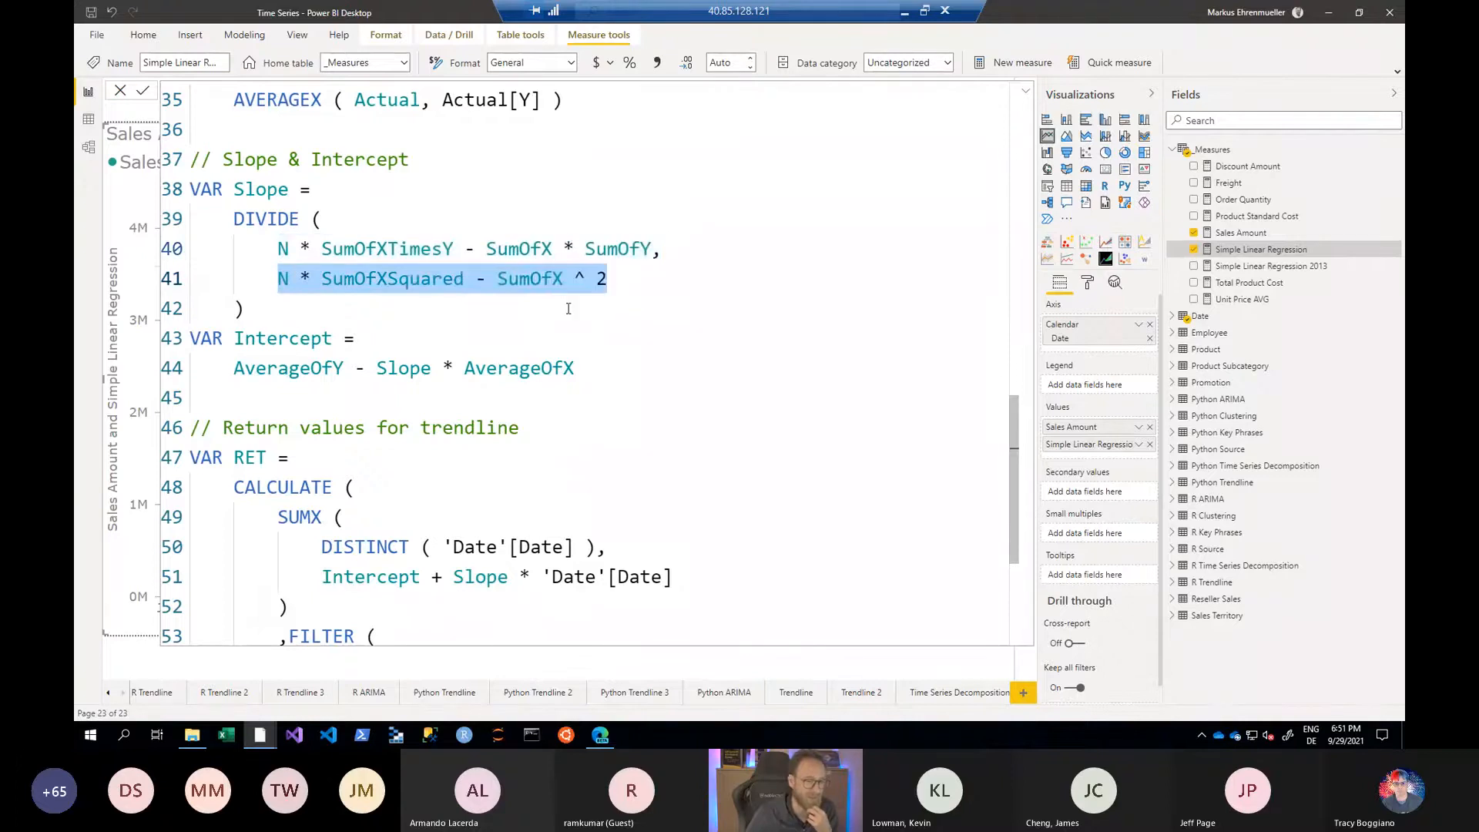
- Examine the AverageOfX and AverageOfY variables and the AVERAGEX arguments they use
scroll(569, 308, up, 2)
scroll(568, 308, up, 1)
double_click(304, 220)
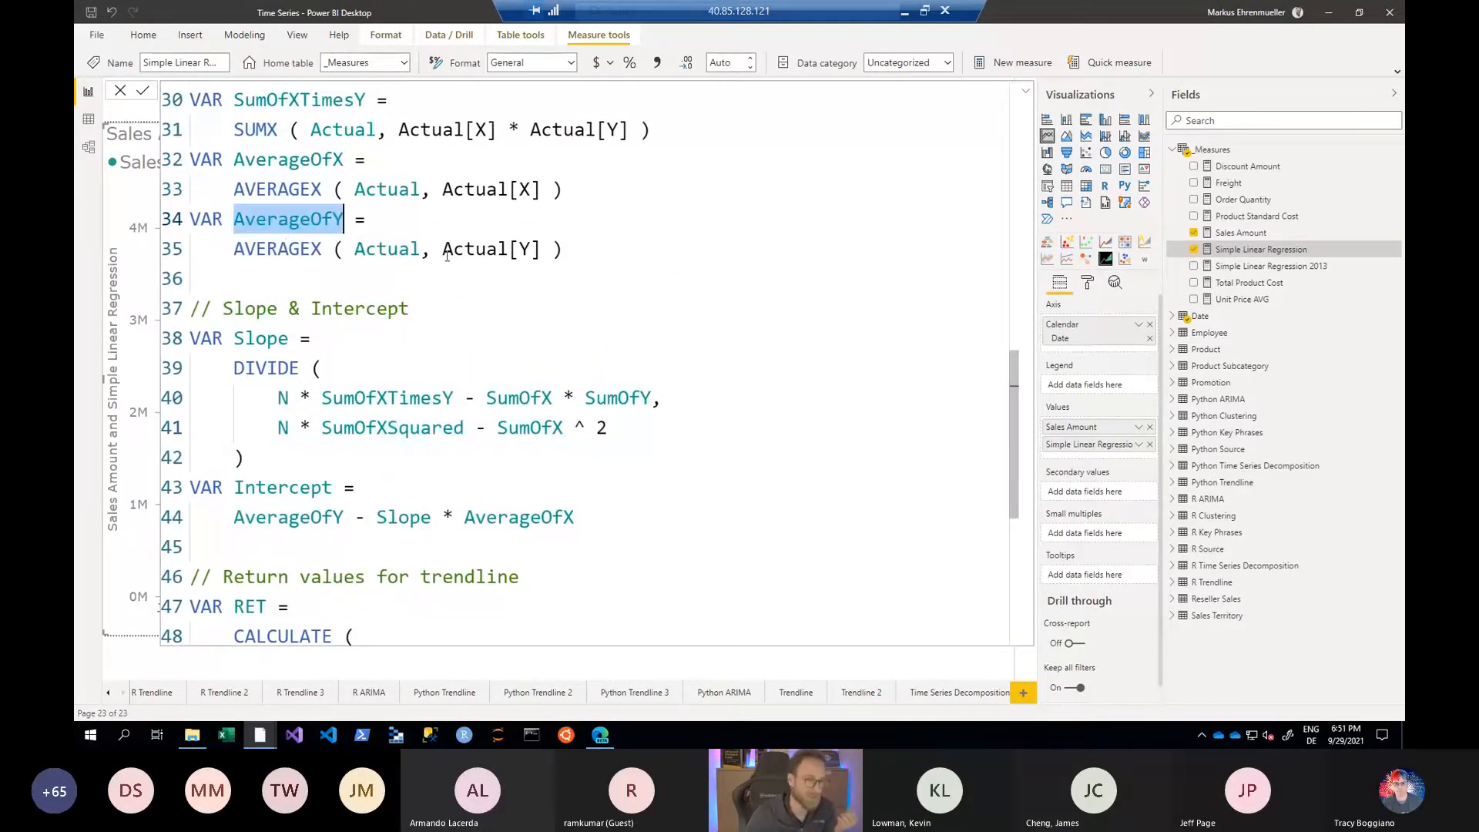
double_click(370, 248)
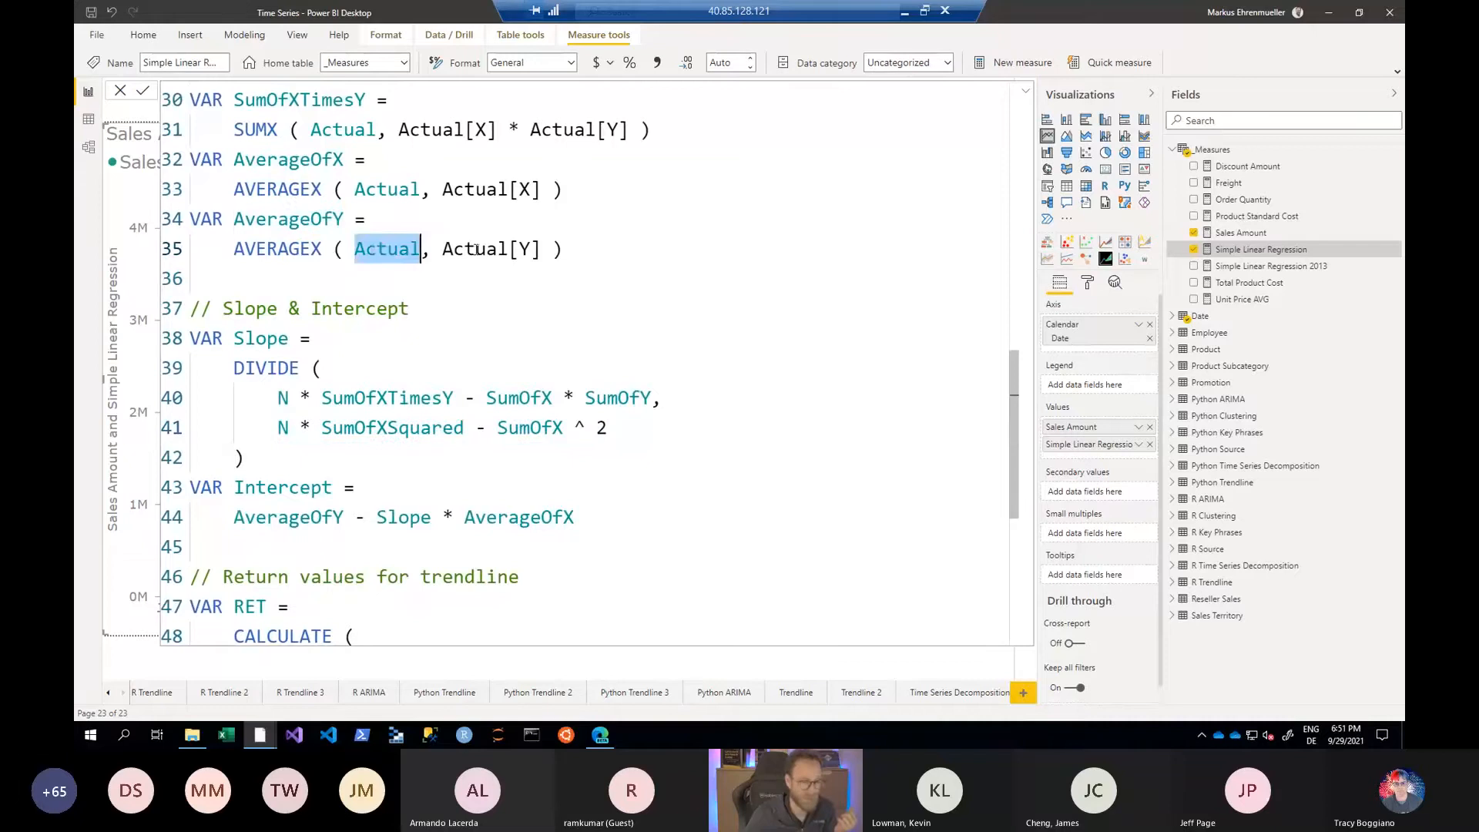
drag(444, 254, 547, 259)
drag(552, 192, 391, 180)
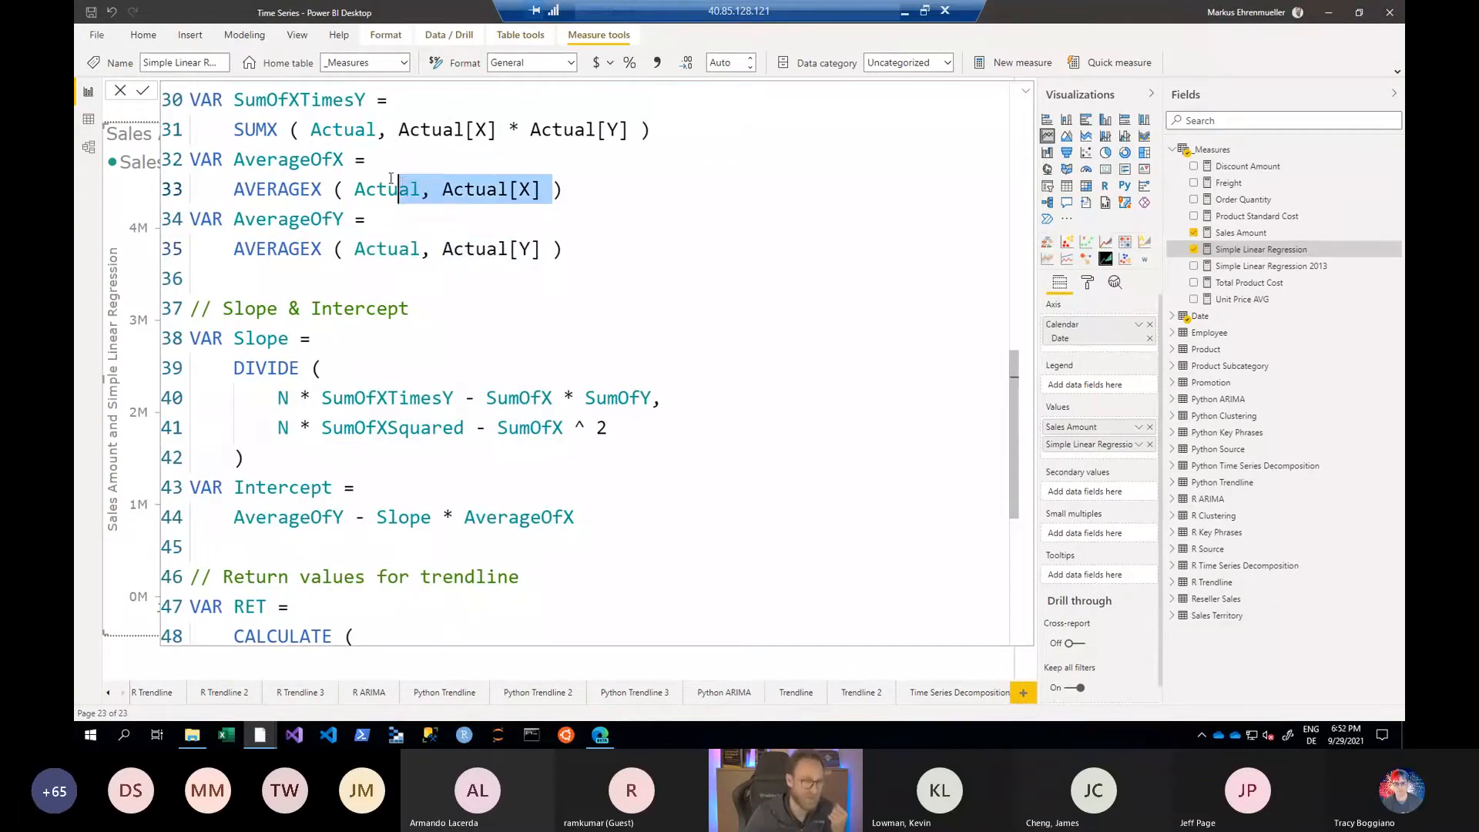
click(475, 188)
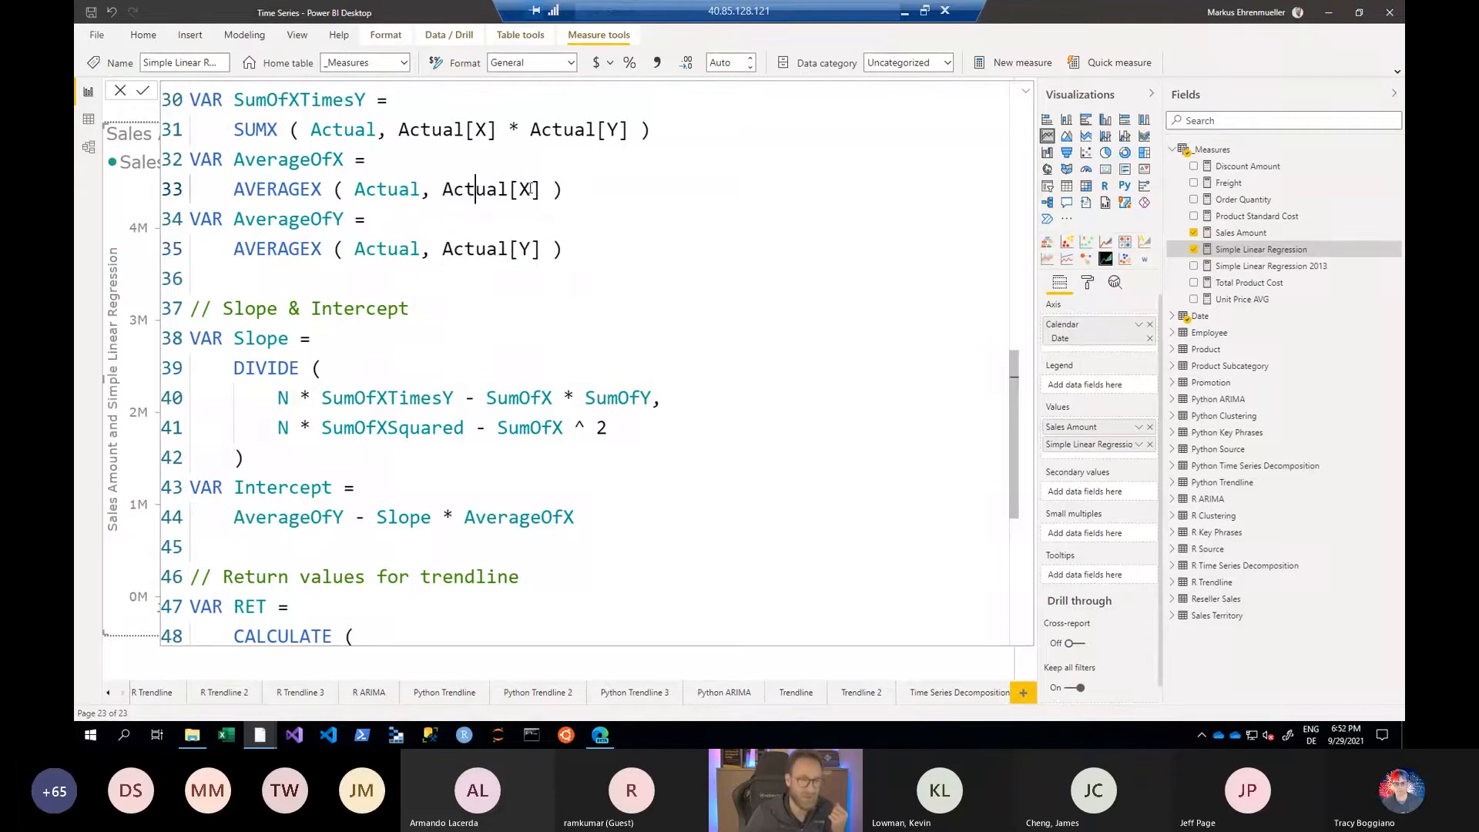
double_click(527, 189)
drag(321, 248, 300, 248)
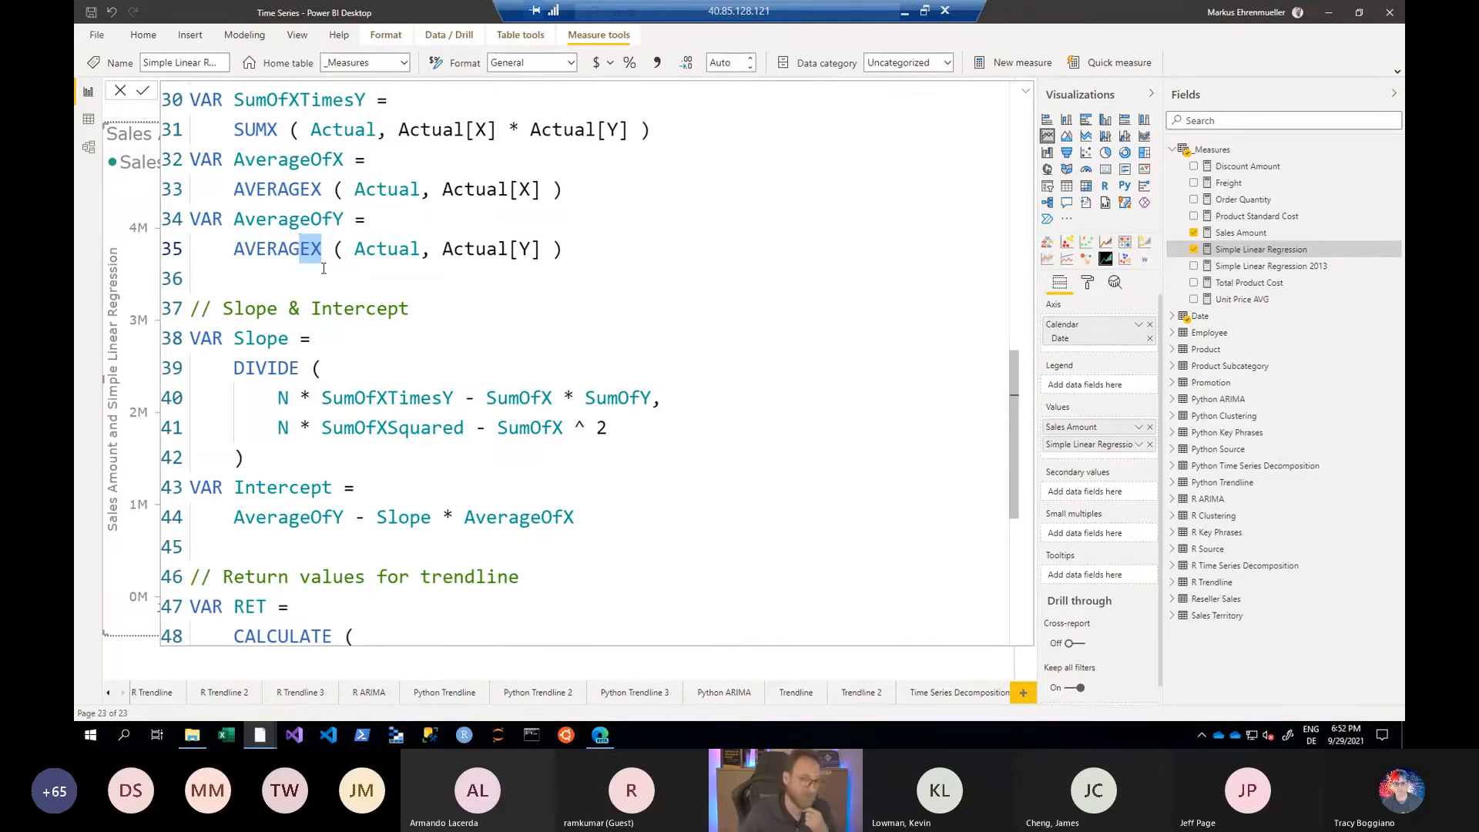
- Examine the Actual variable's FILTER and SELECTCOLUMNS definition, including ALLSELECTED dates and the Actual[X] and Actual[Y] columns
scroll(324, 268, up, 2)
scroll(339, 262, up, 8)
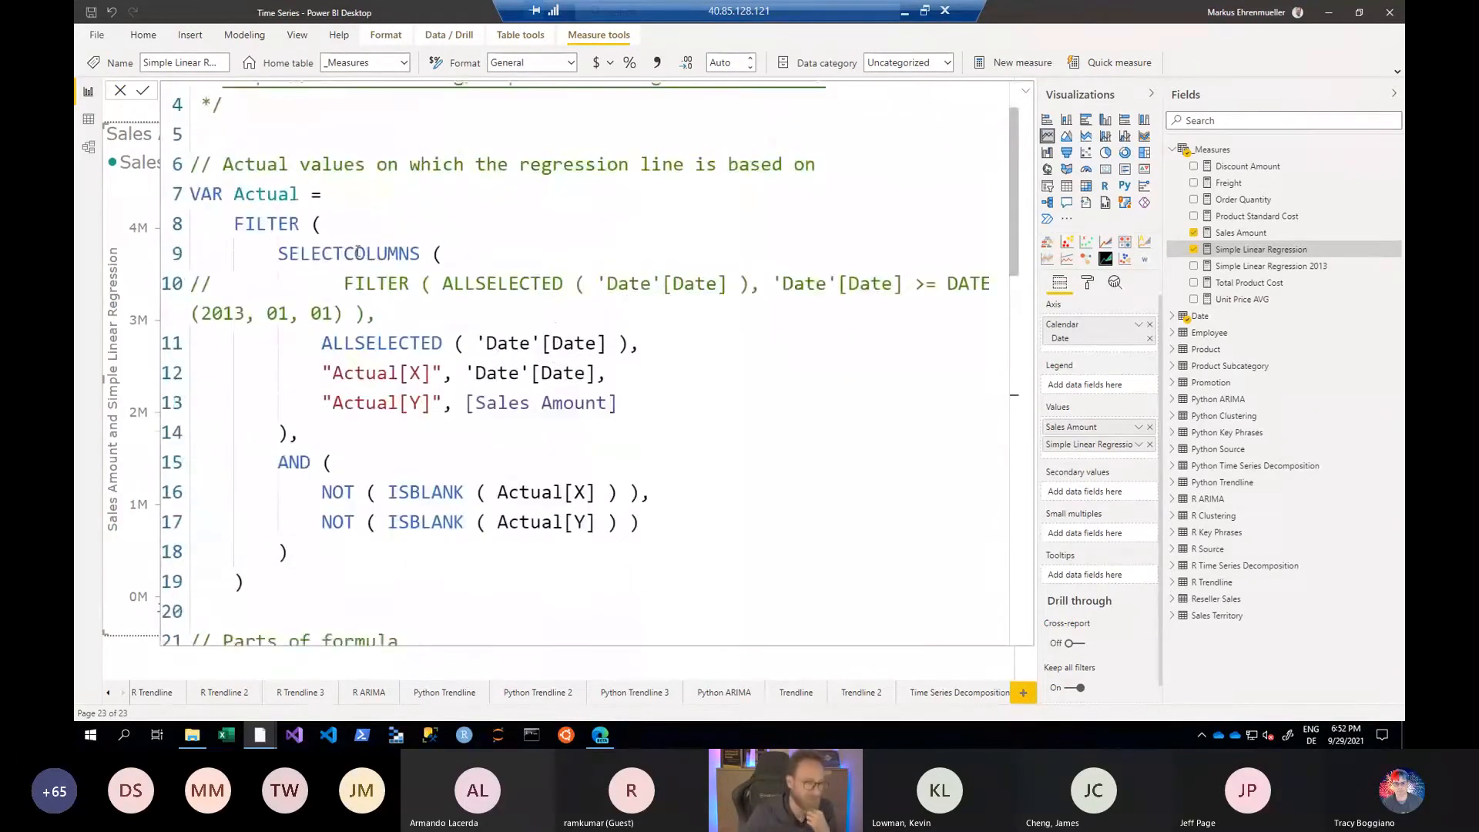
double_click(273, 306)
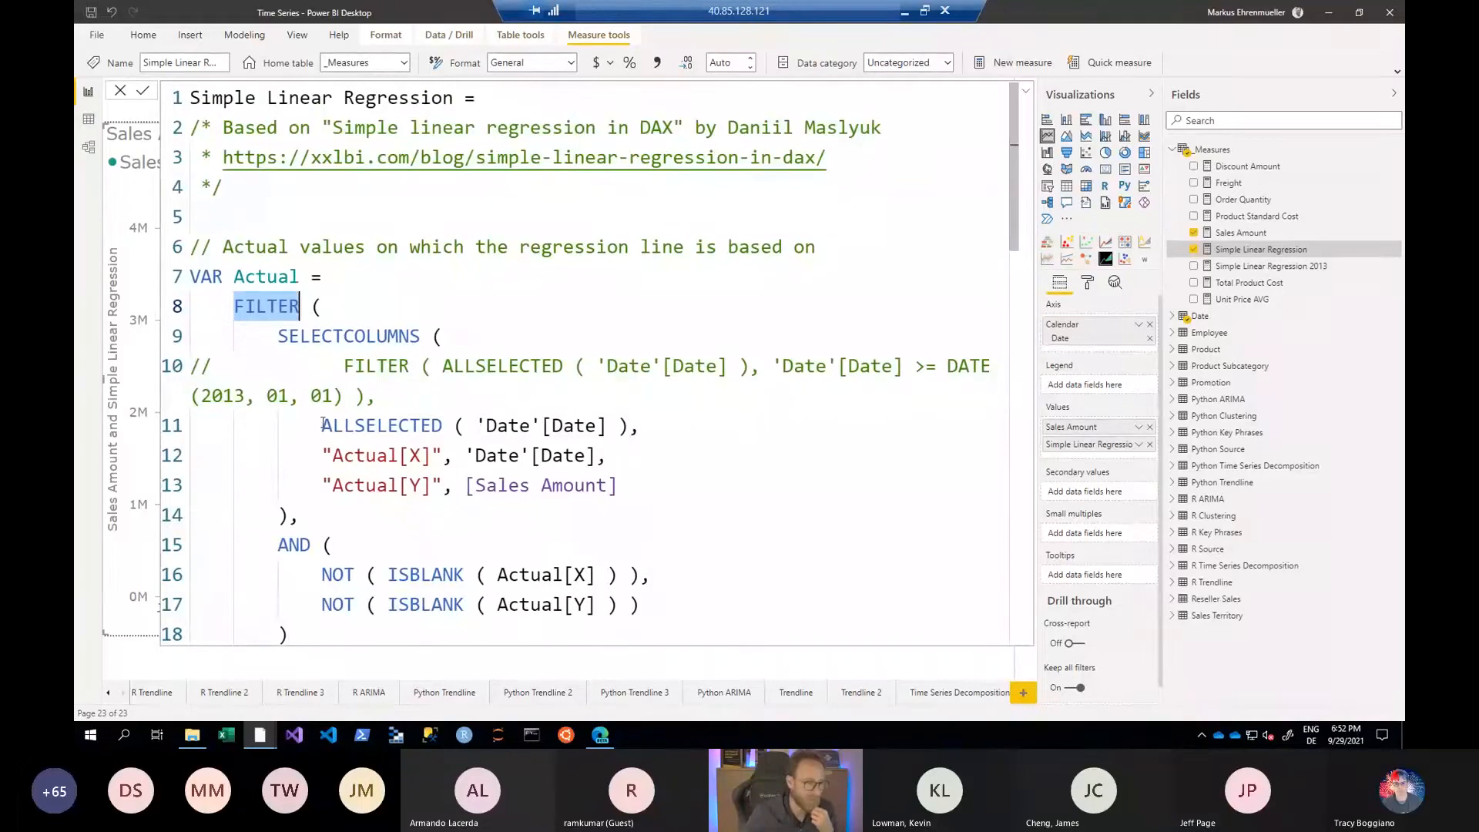
drag(322, 424, 718, 420)
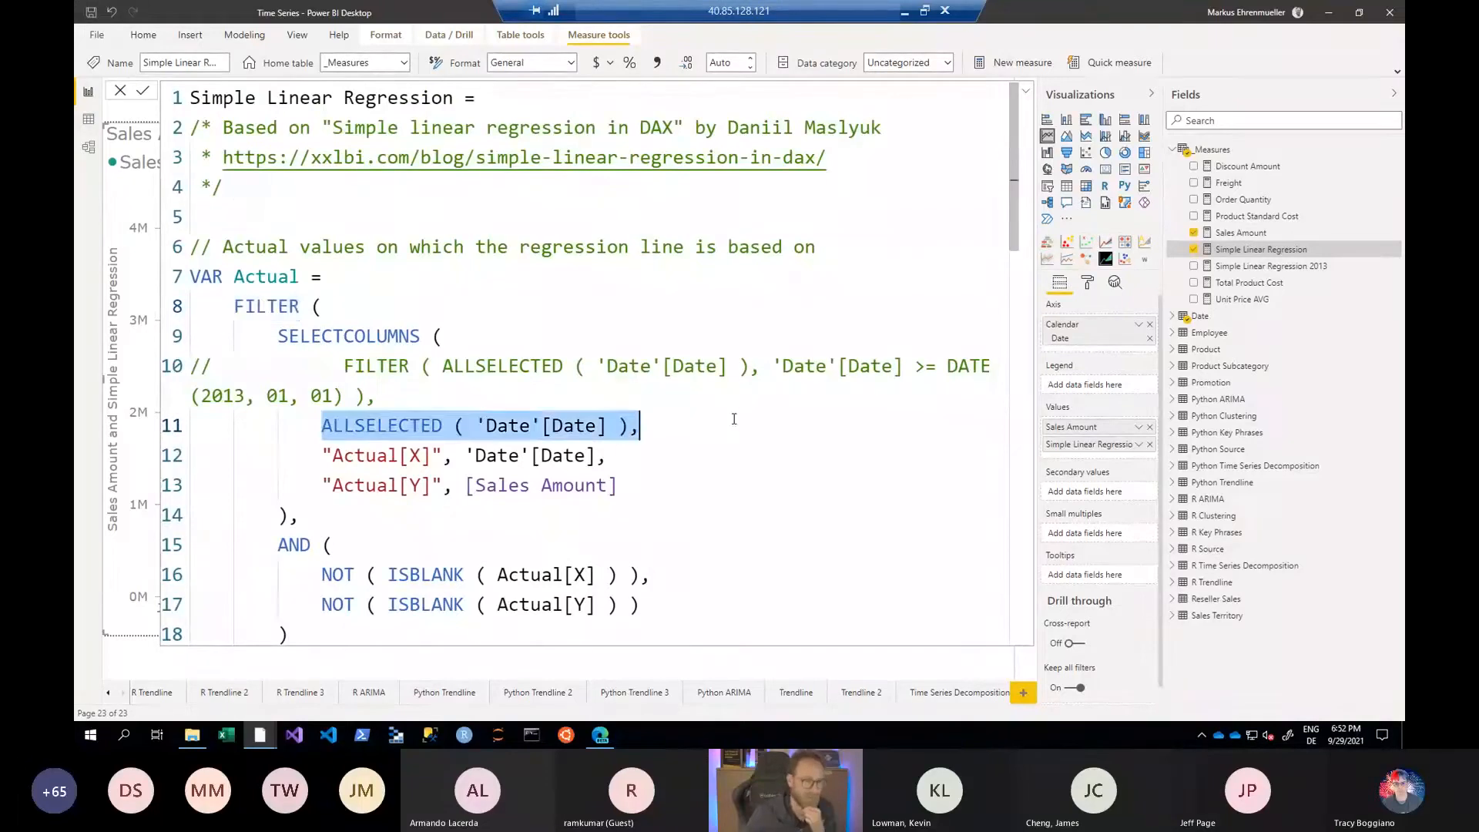
click(643, 457)
drag(322, 455, 664, 453)
drag(465, 485, 687, 491)
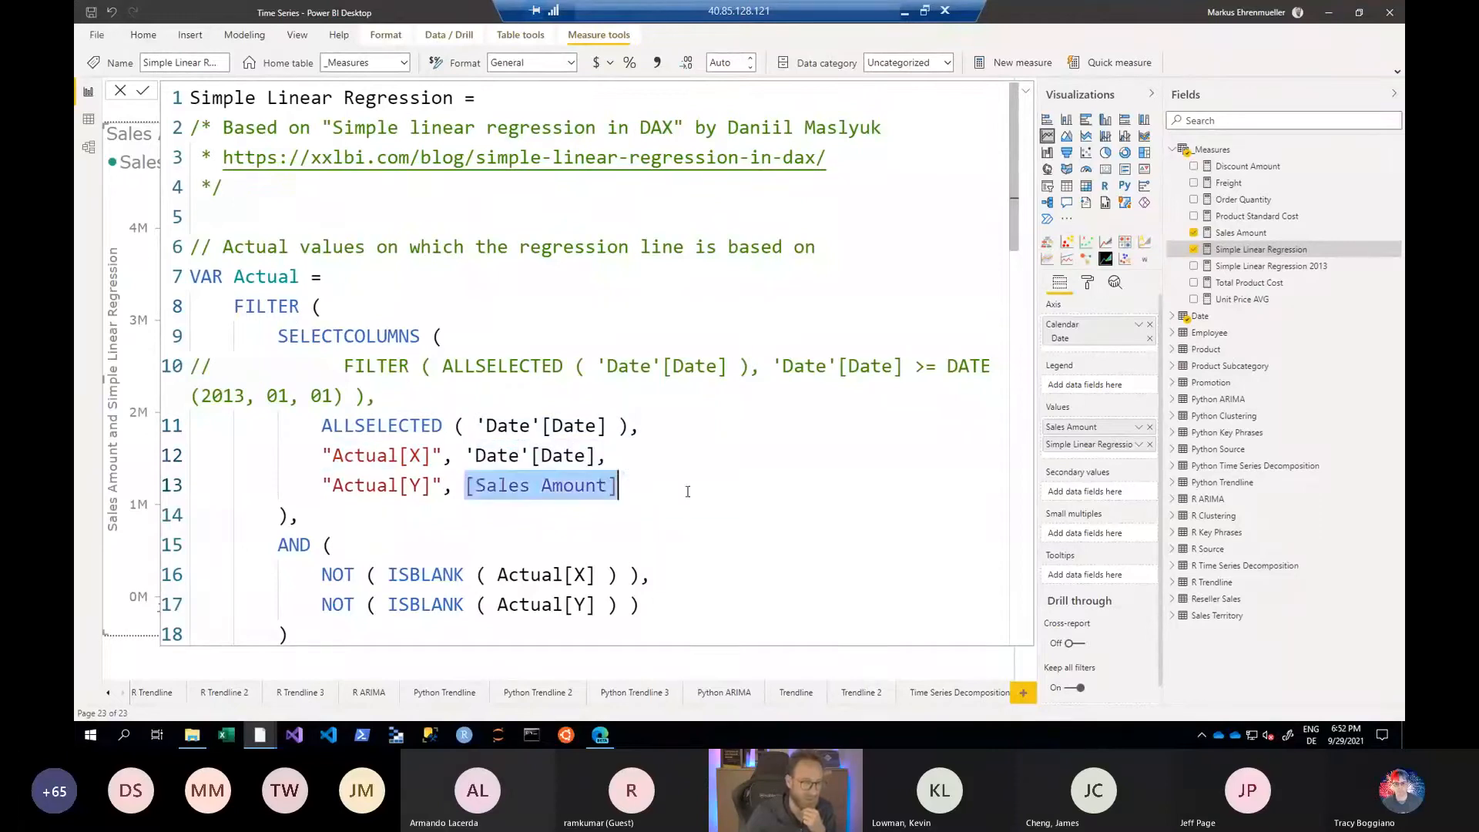
click(519, 454)
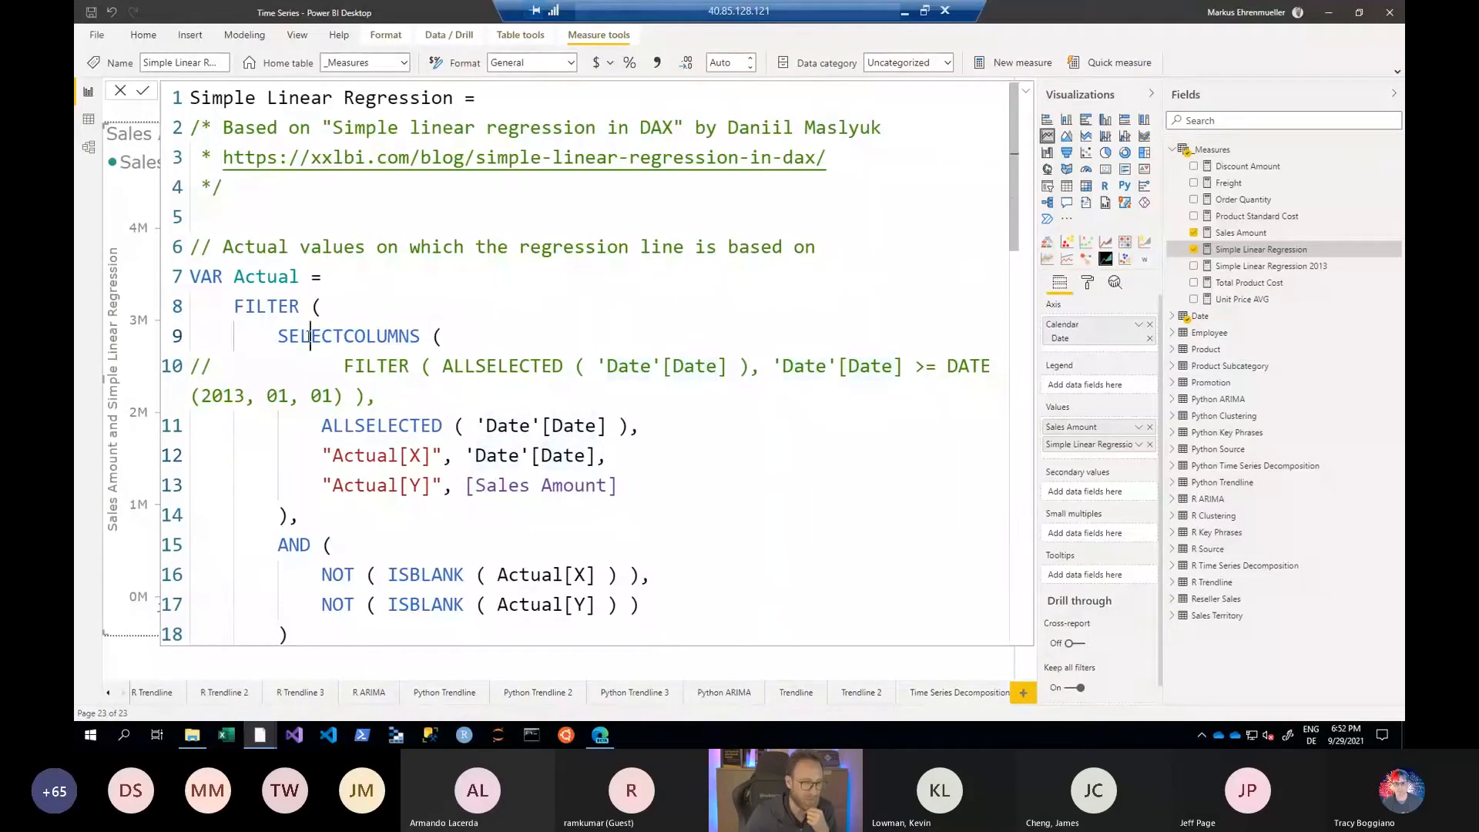
double_click(346, 336)
click(330, 454)
drag(324, 454, 453, 455)
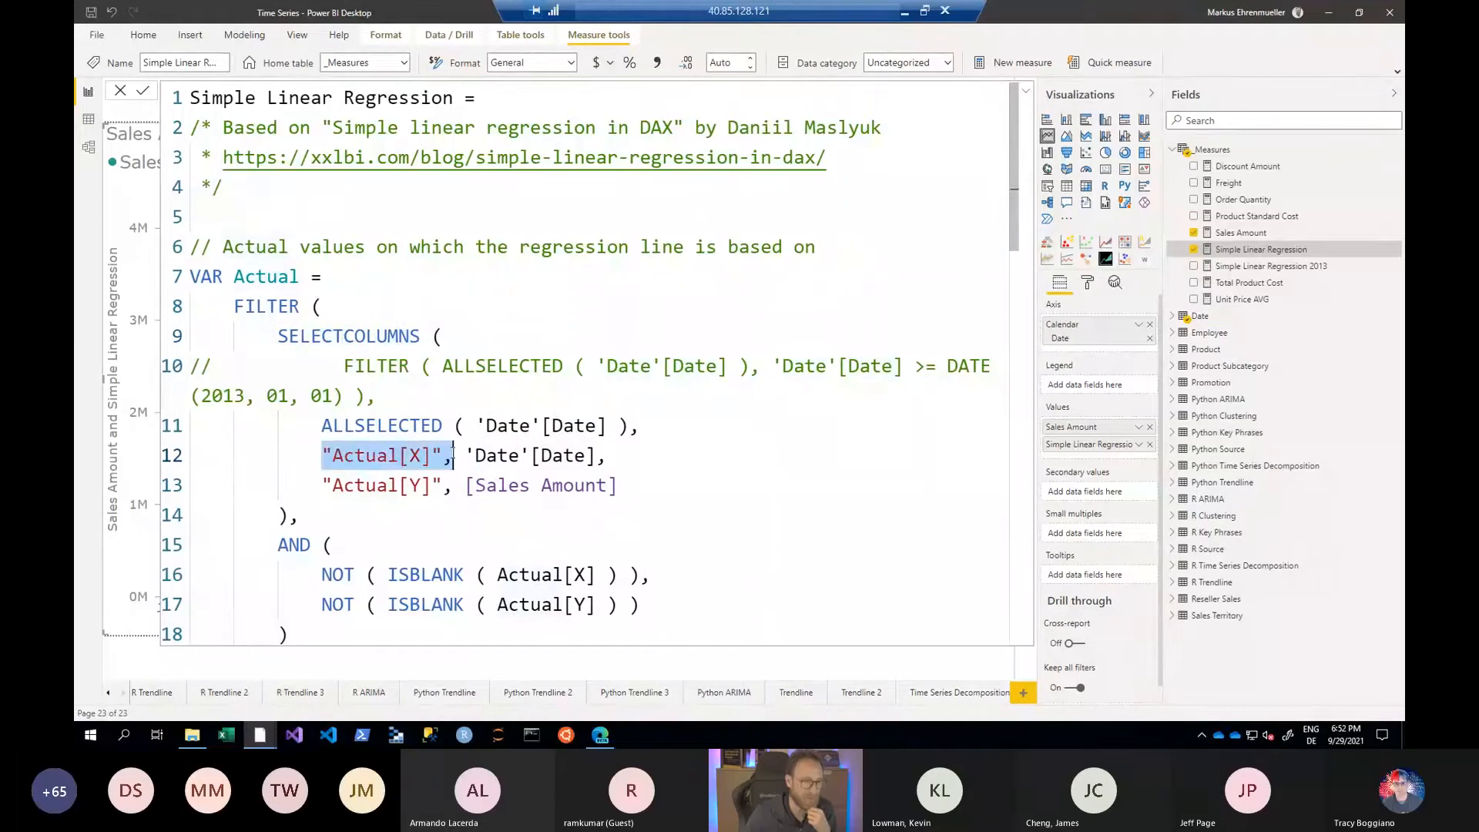
click(409, 486)
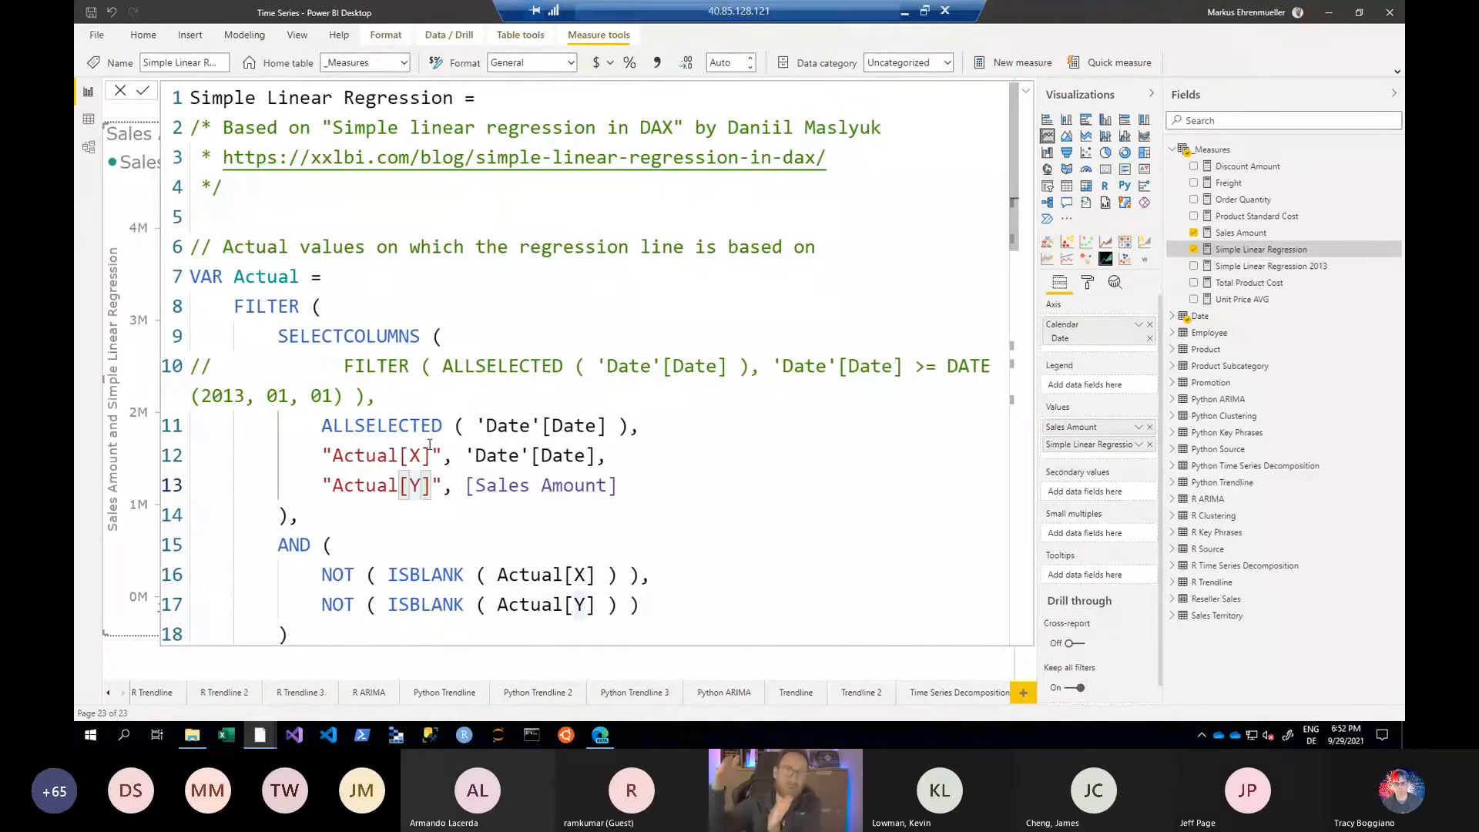
- In the measure's RET variable, uncomment the filter condition 'Date'[Date] >= DATE(2013, 01, 01)
scroll(431, 442, down, 14)
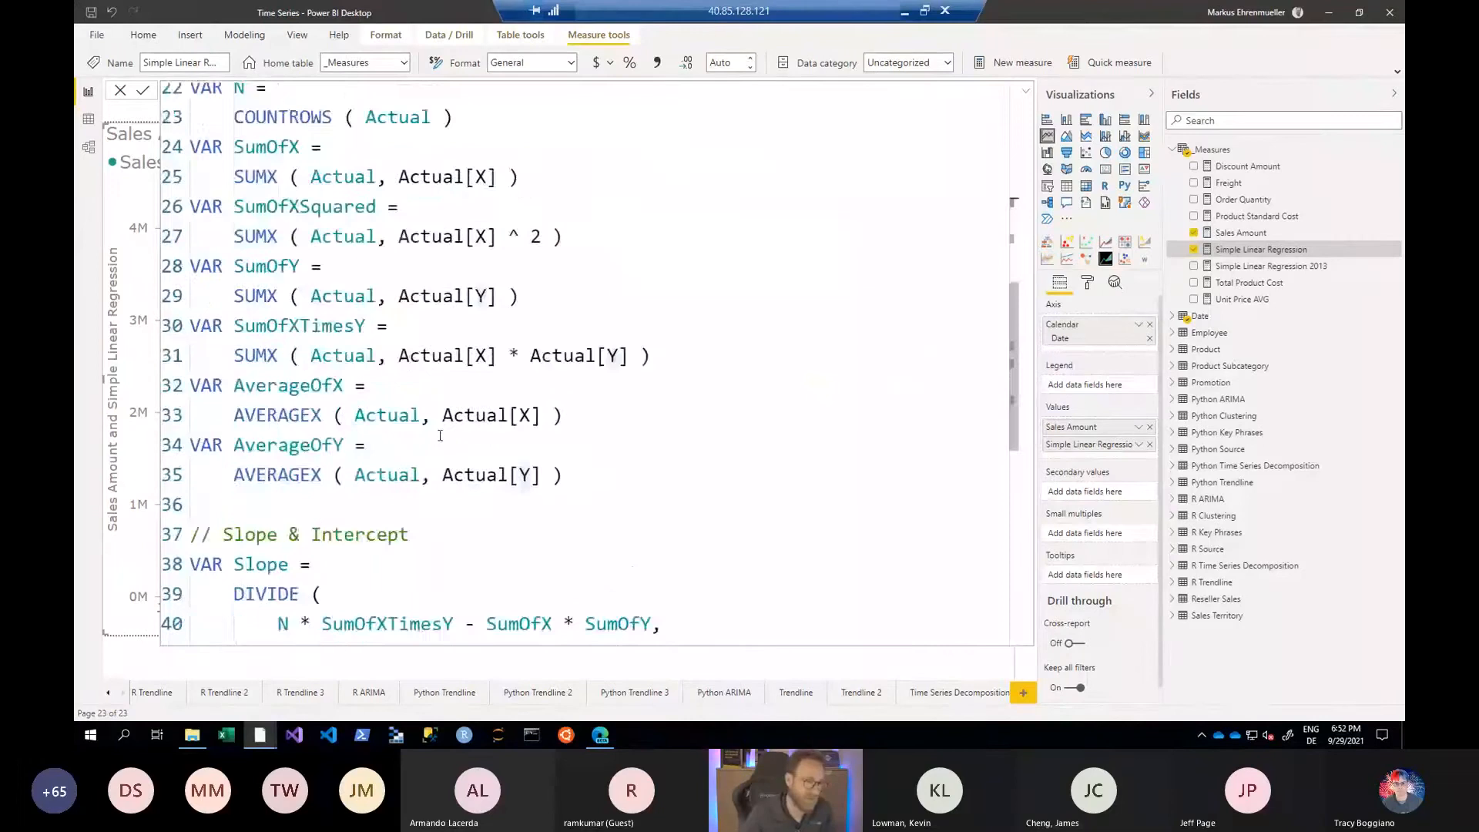
scroll(439, 435, down, 1)
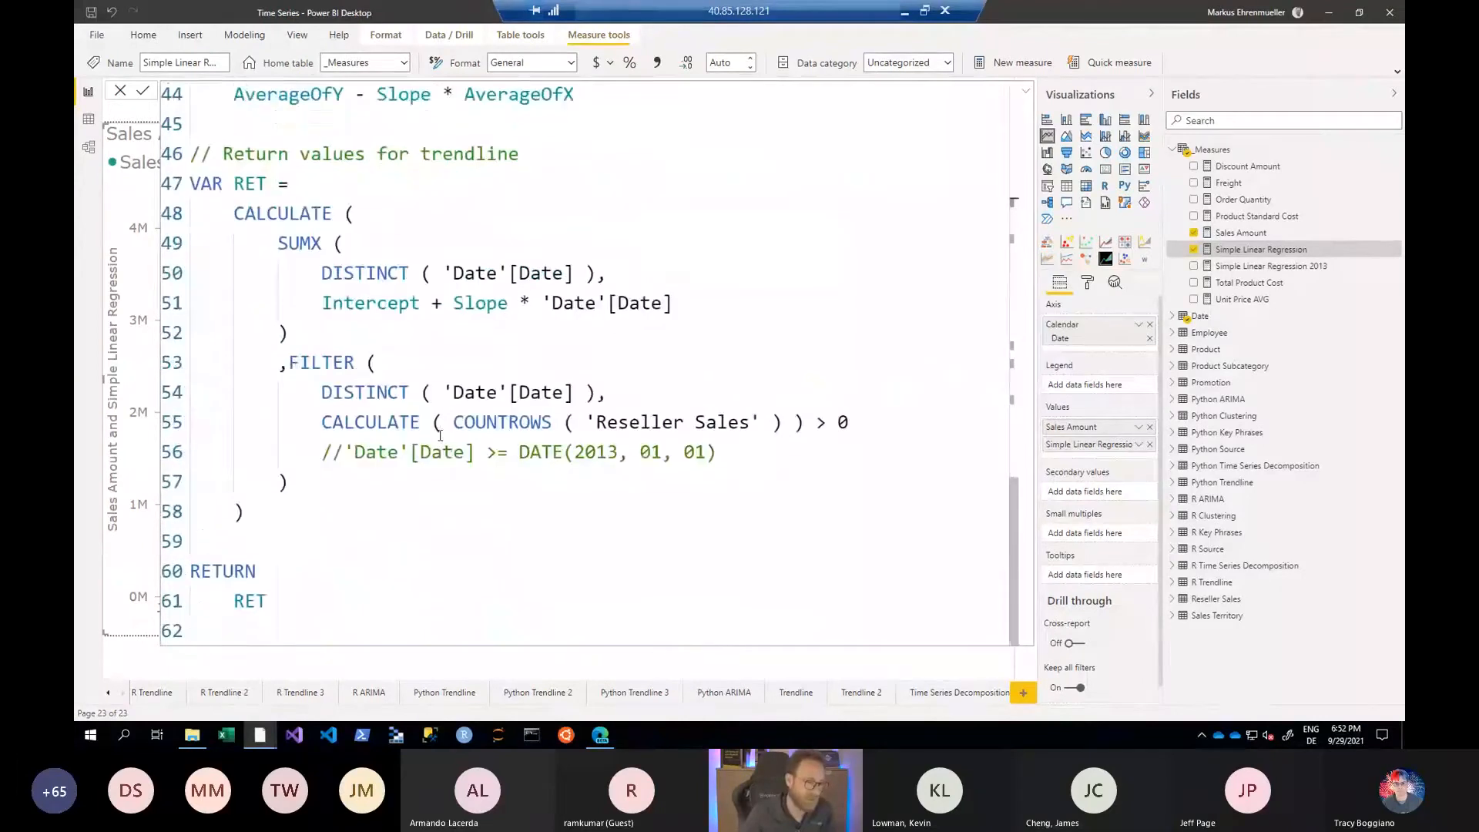
click(352, 453)
key(BackSpace)
key(BackSpace)
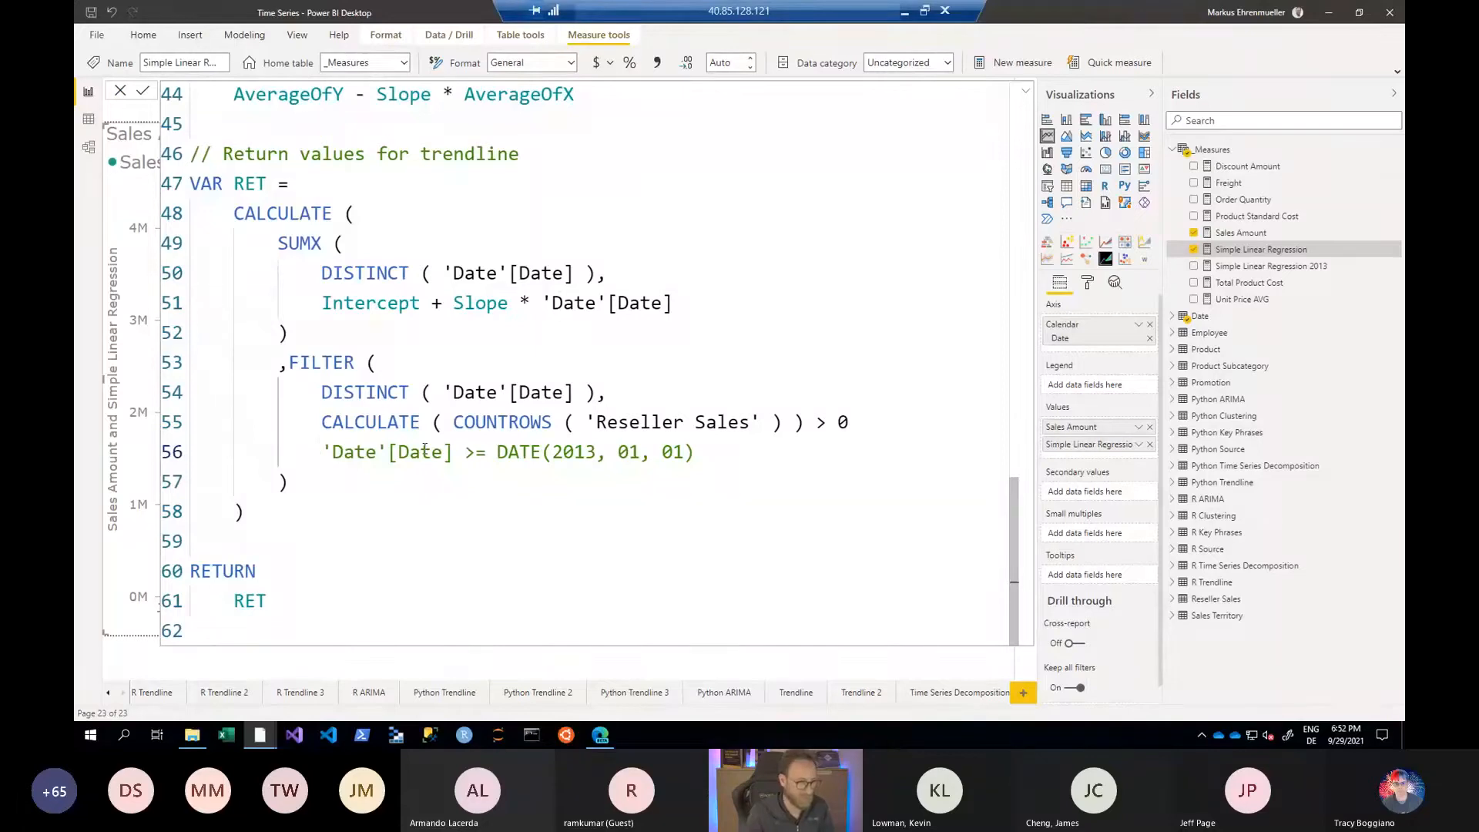
- Comment out the CALCULATE ( COUNTROWS ( 'Reseller Sales' ) ) > 0 condition in the RET filter, commit the measure and collapse its formula
key(Up)
key(Up)
text(//)
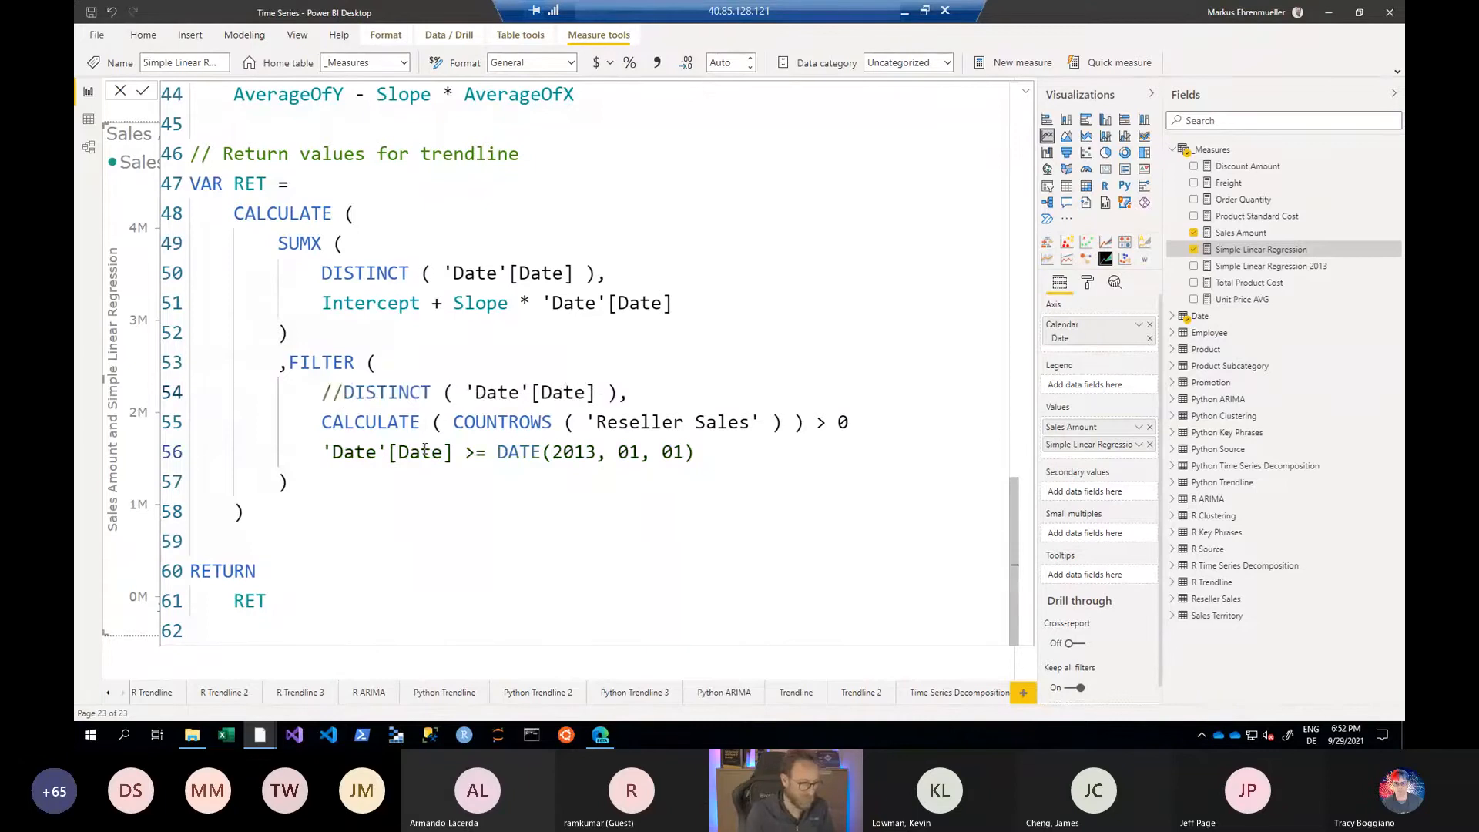
key(Down)
key(Left)
key(Left)
text(//)
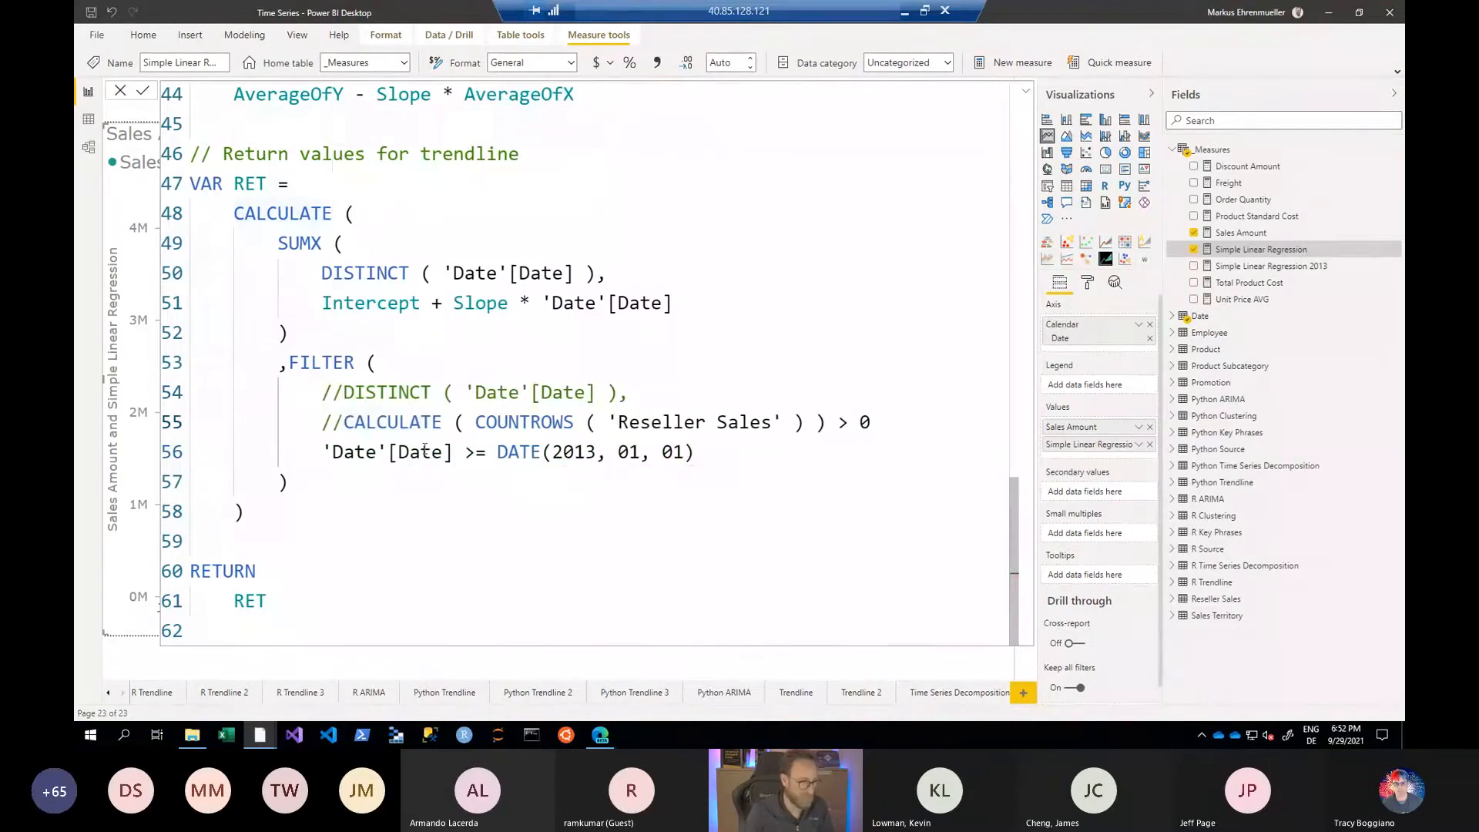
key(Up)
key(BackSpace)
key(BackSpace)
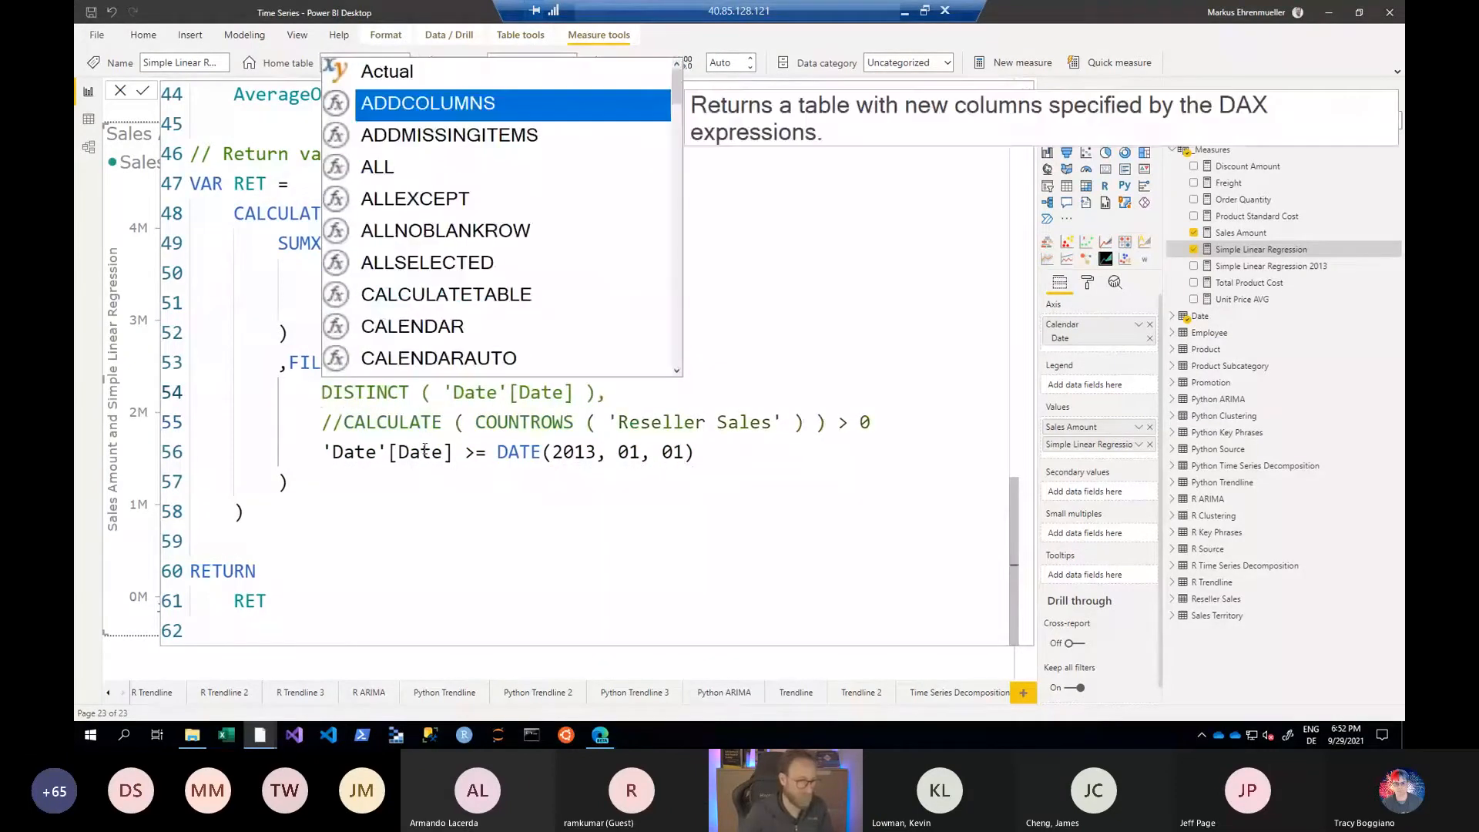
click(433, 452)
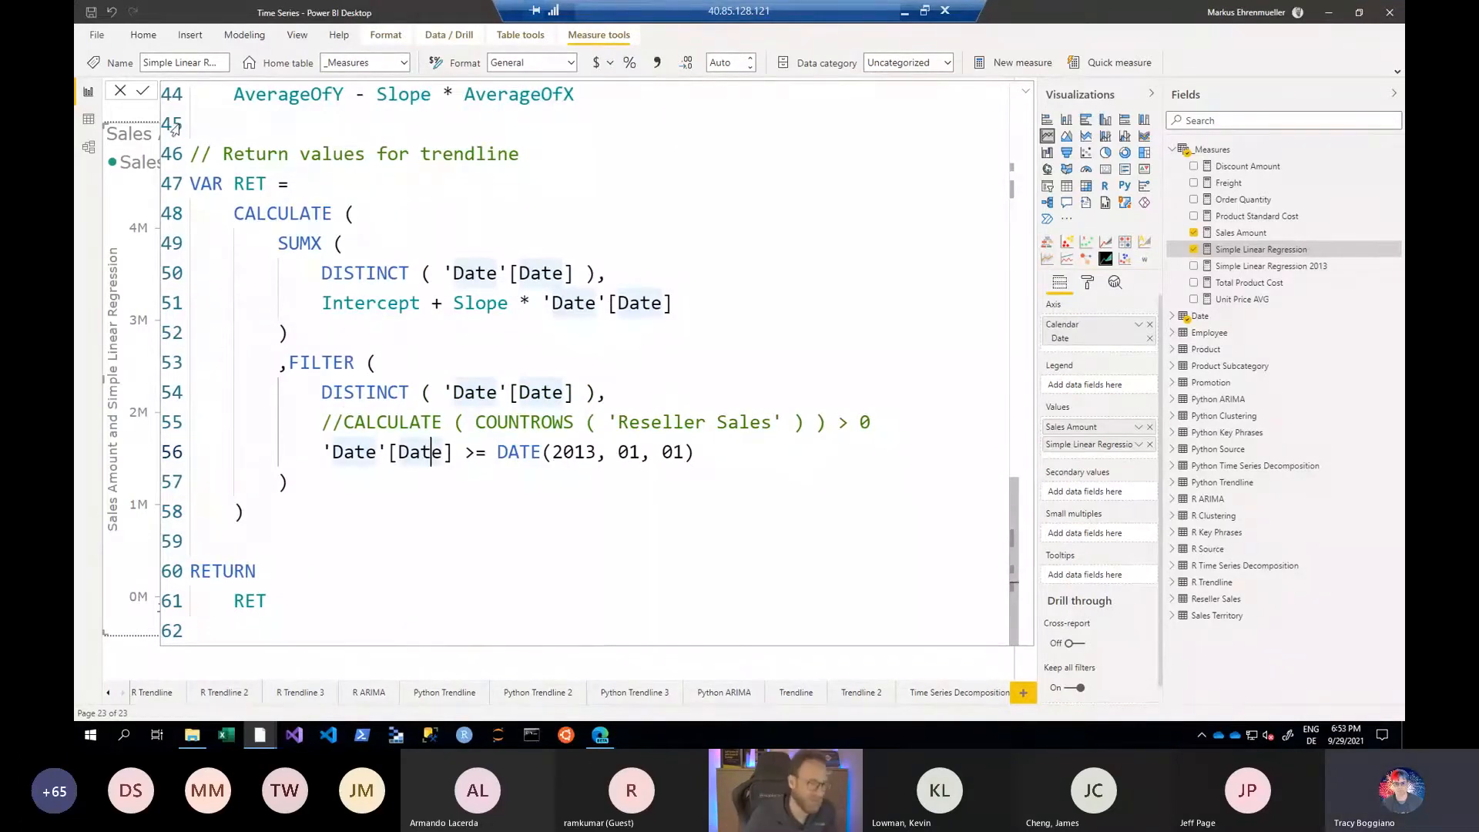
click(148, 93)
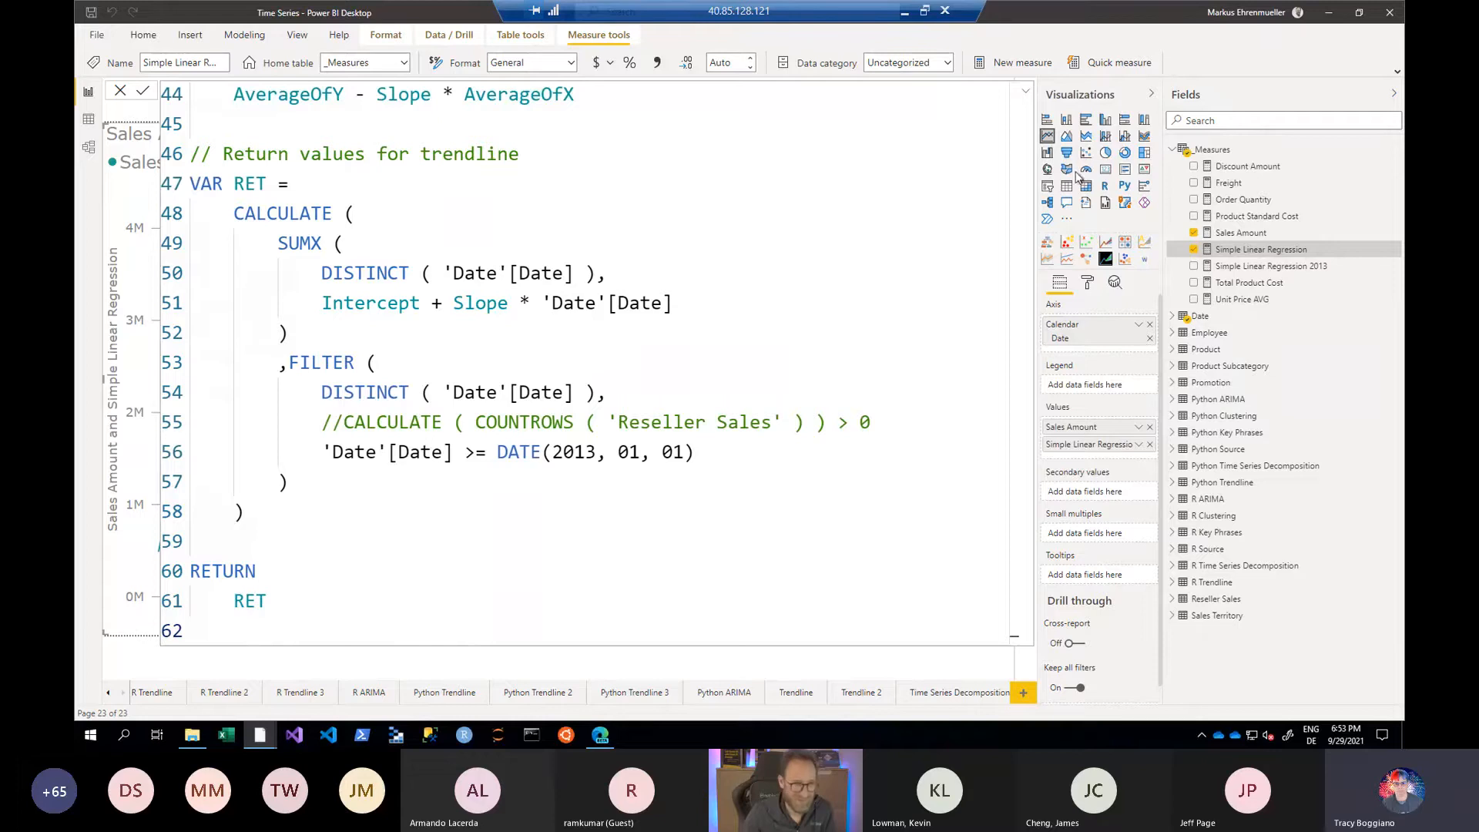
click(1028, 93)
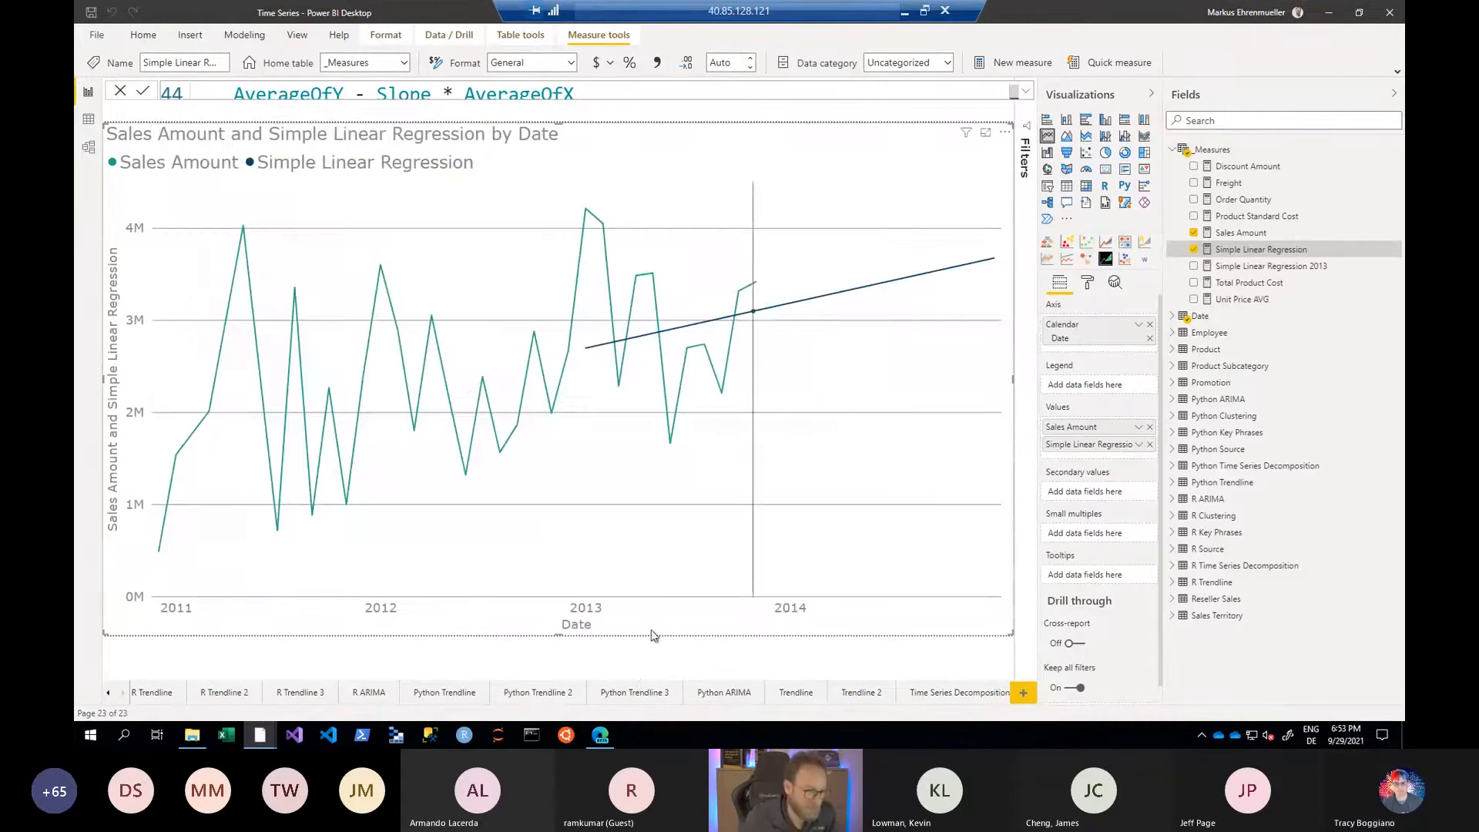
- Go to Page 1 and show the analytics options of the Sales Amount by Date line chart
click(123, 692)
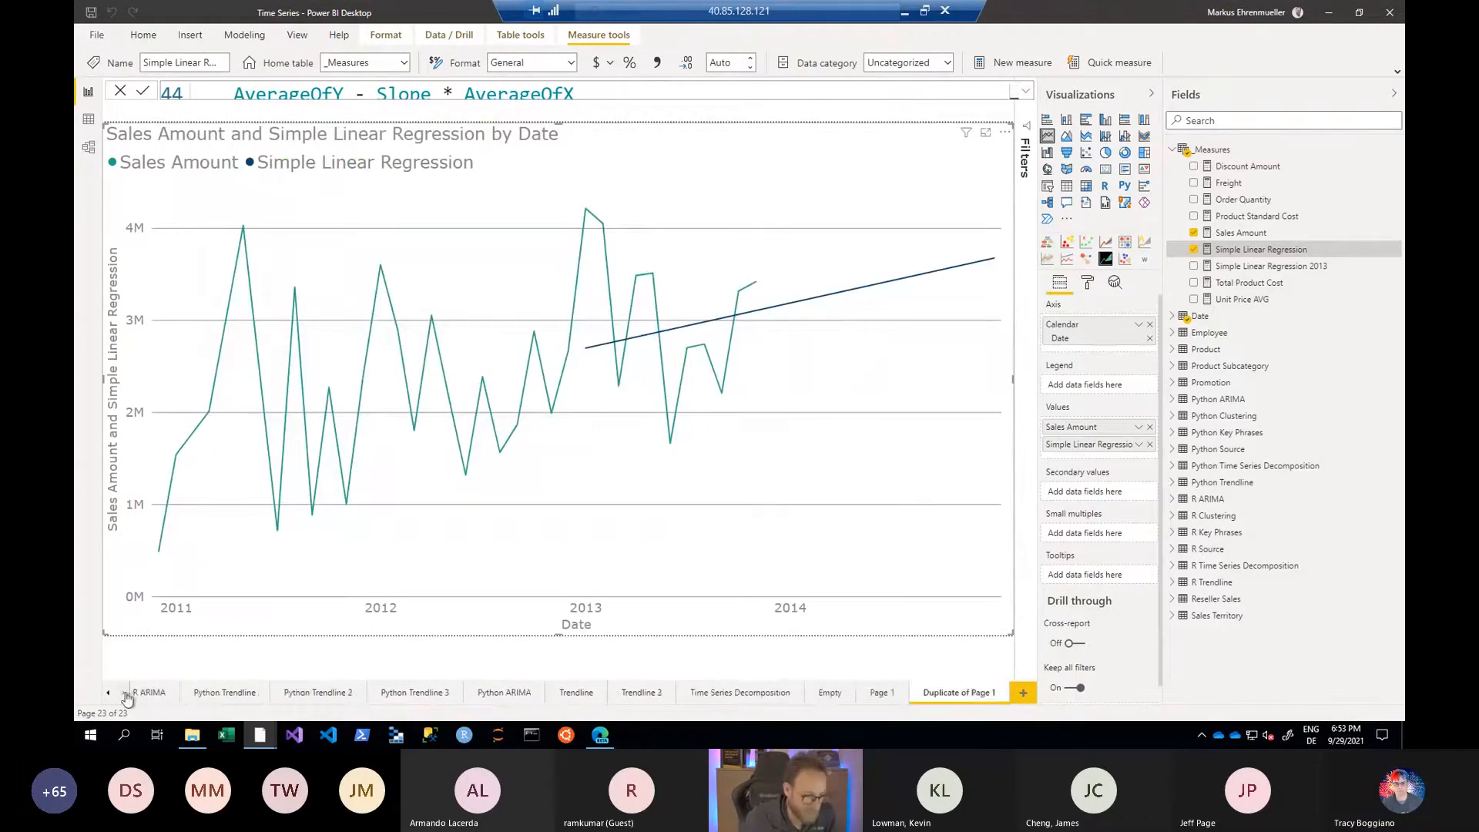
click(880, 692)
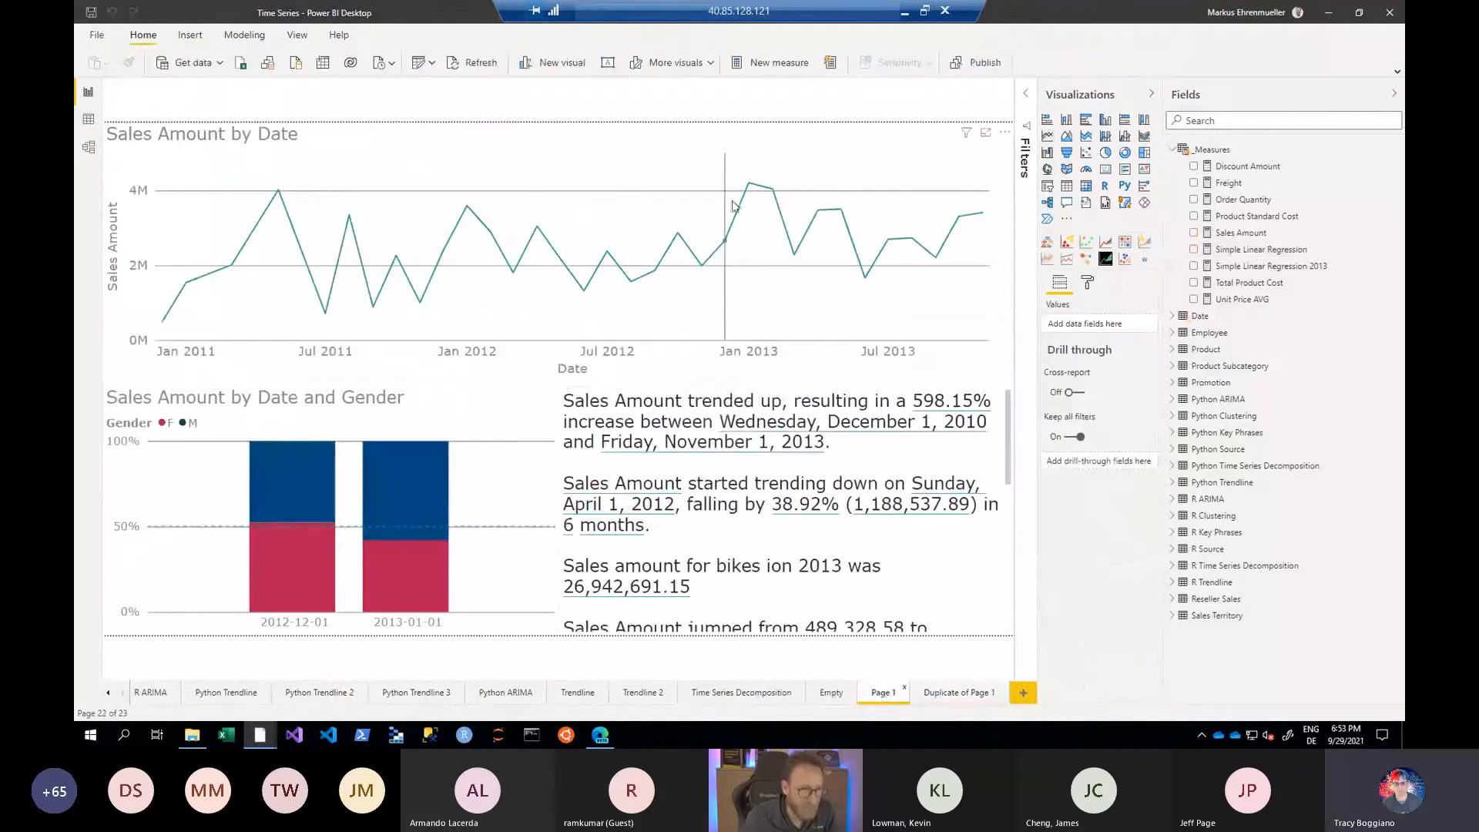
click(749, 135)
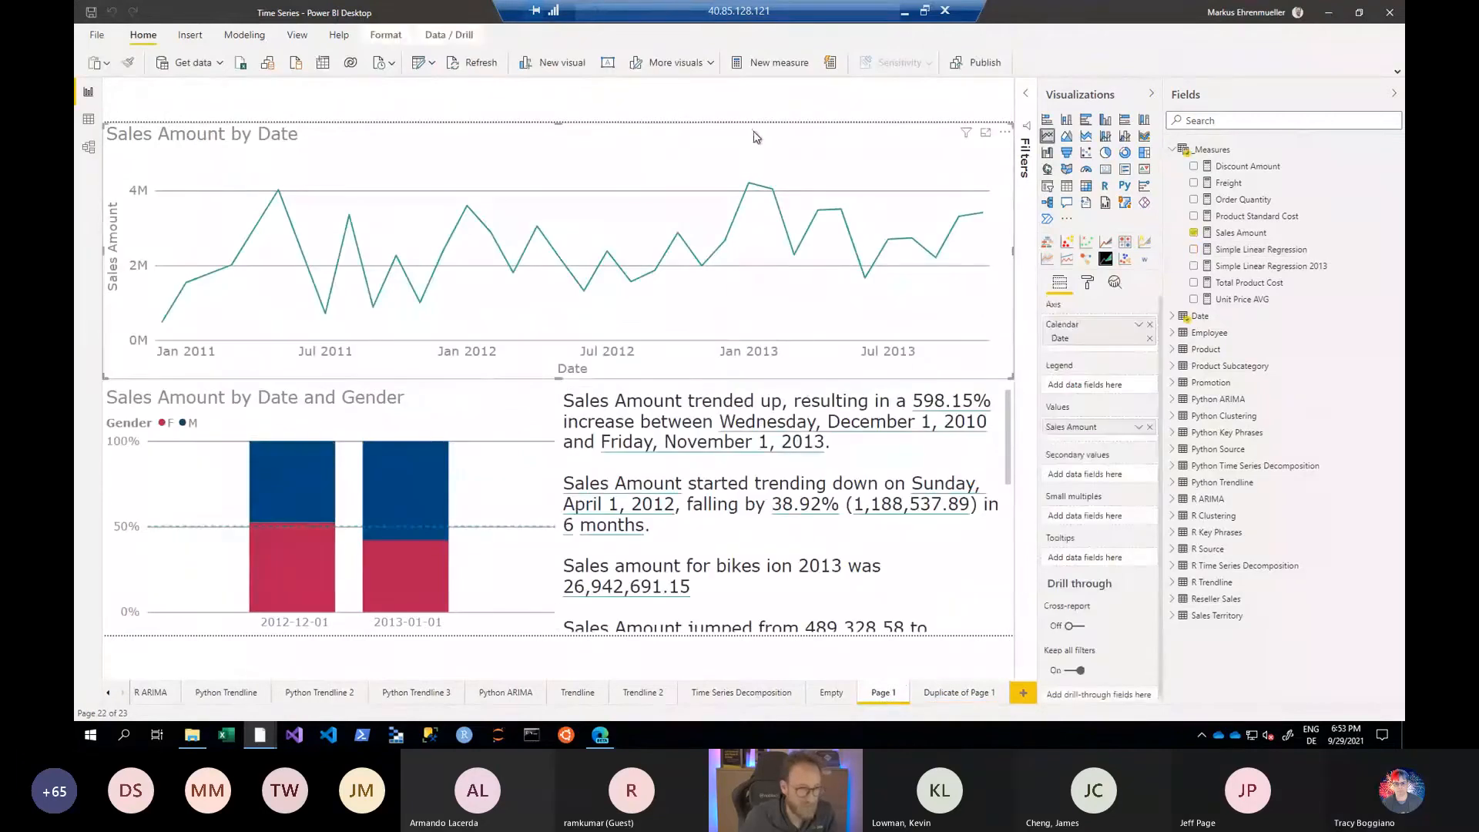
click(1116, 283)
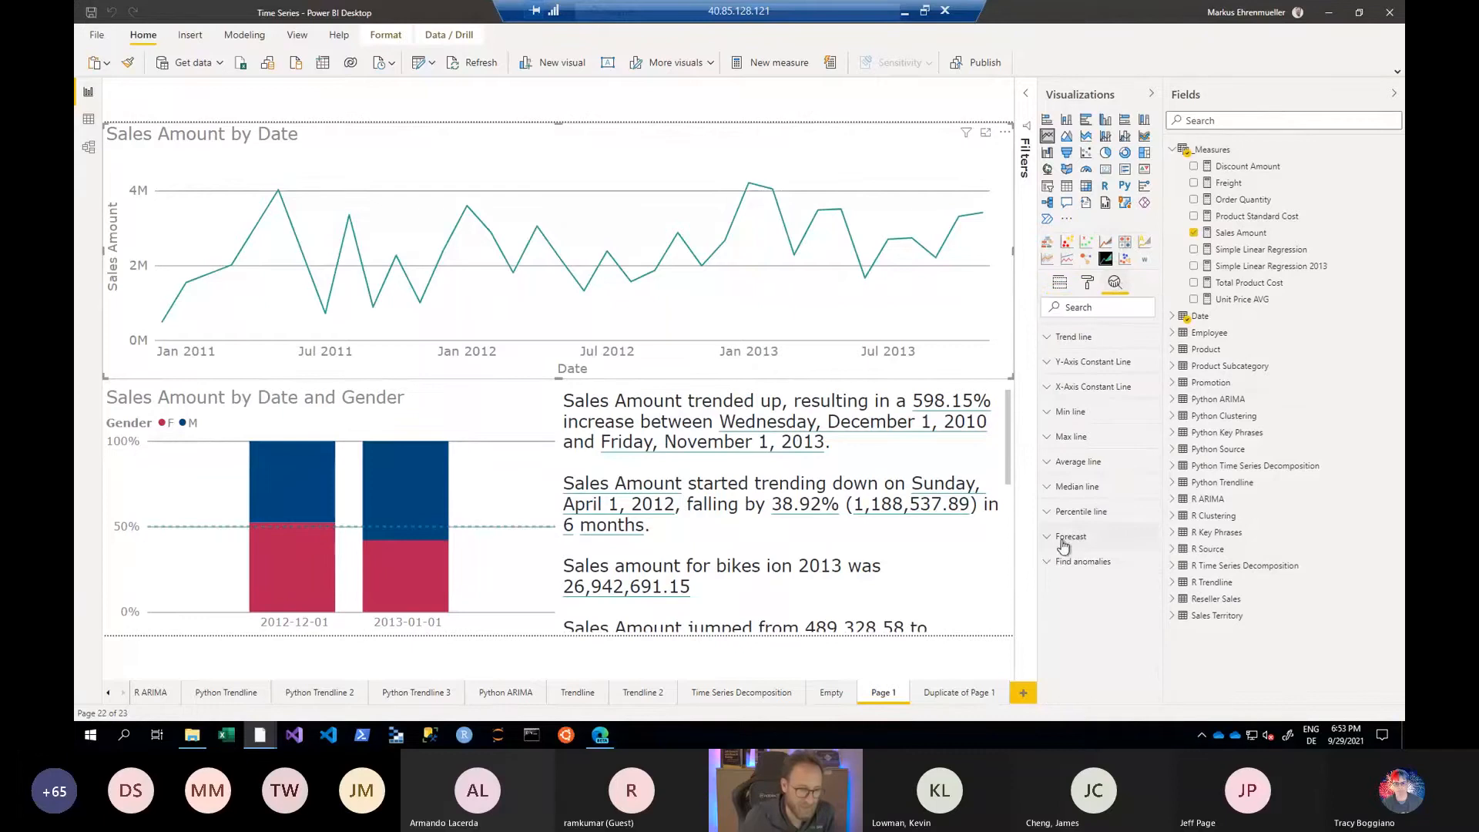
- Add a forecast to the Sales Amount by Date line chart, inspect its predicted values and remove the forecast again
click(1046, 563)
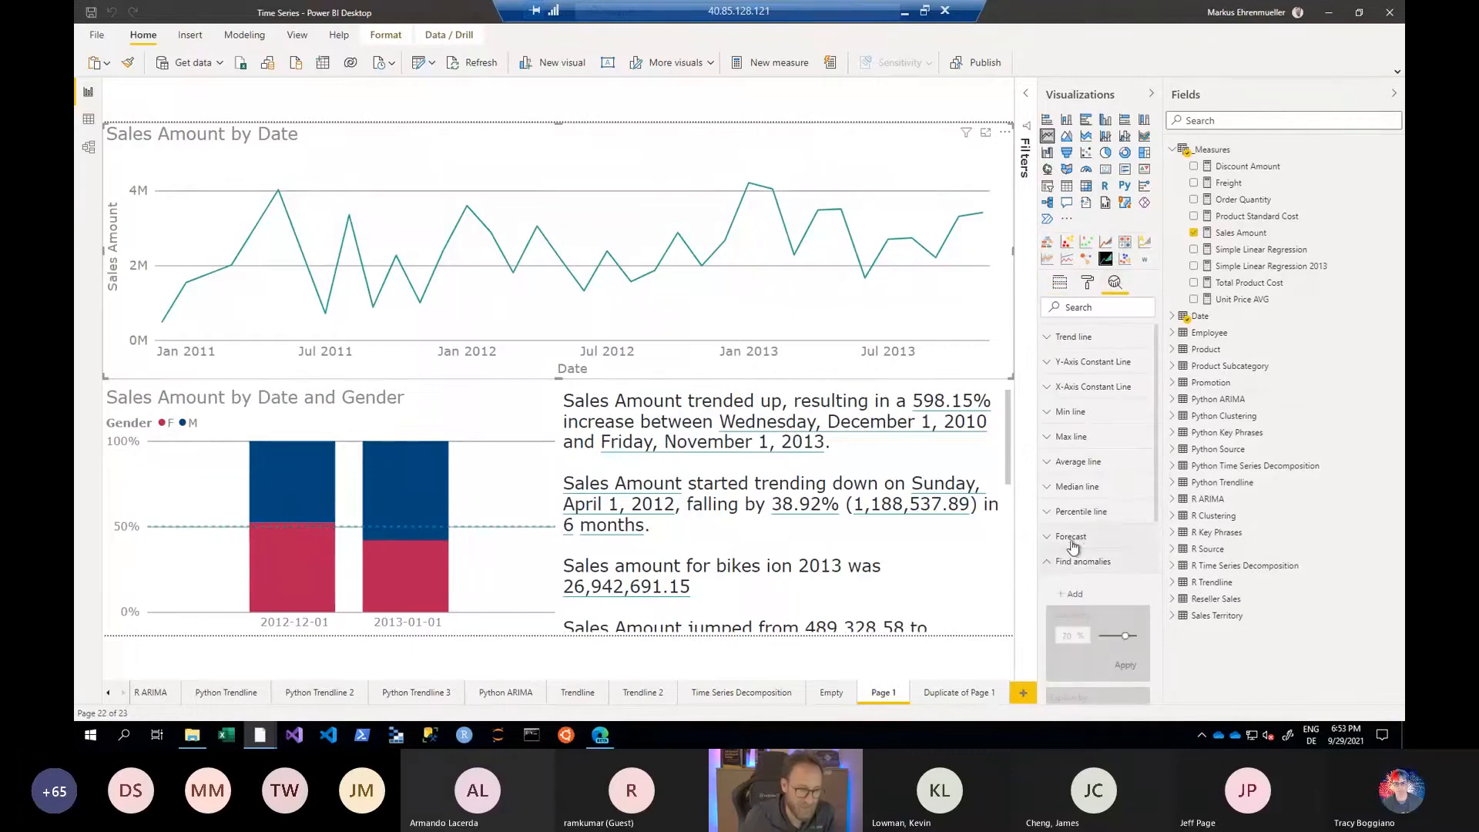
click(1051, 537)
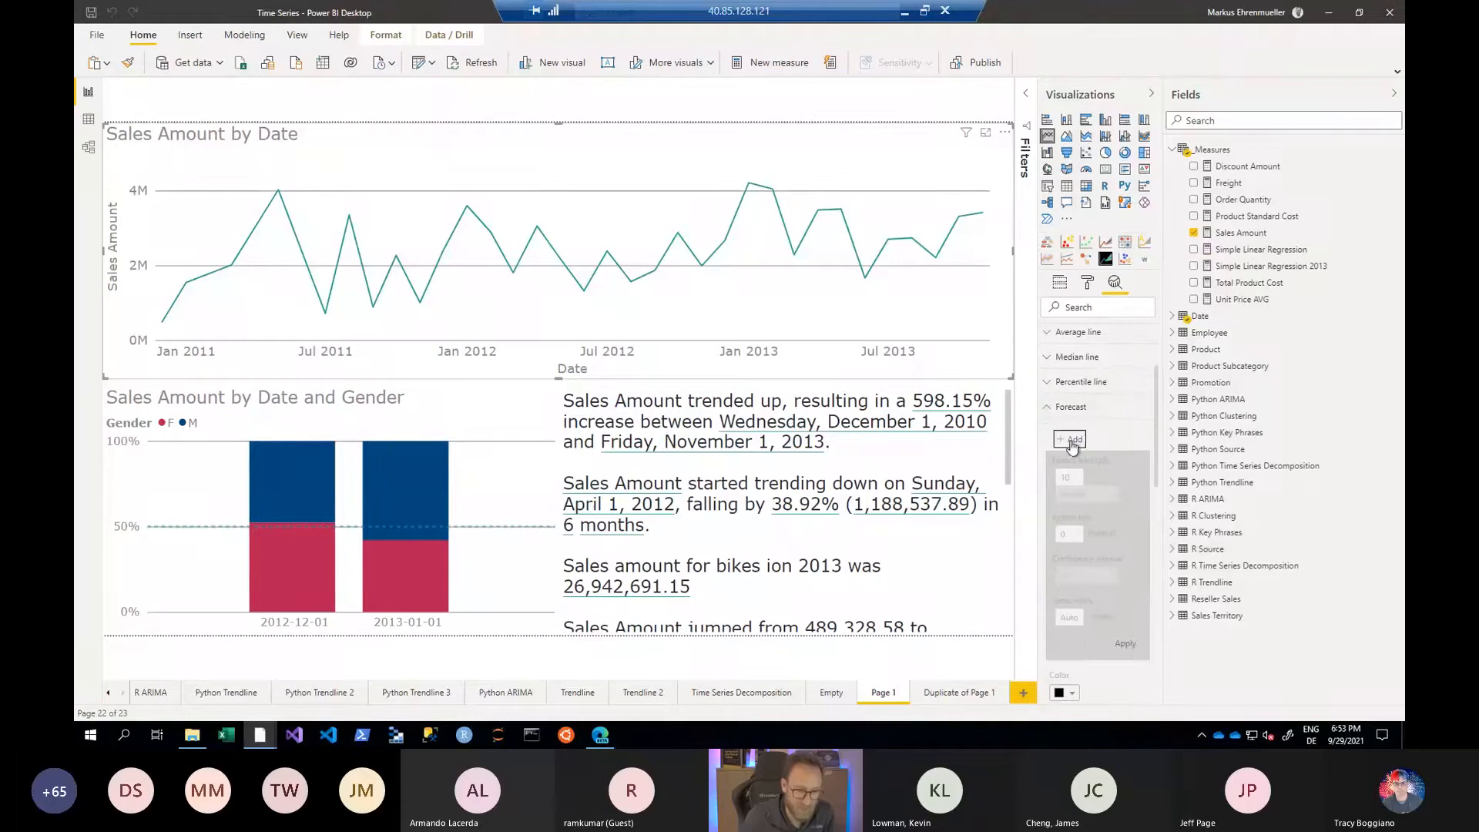
click(1073, 439)
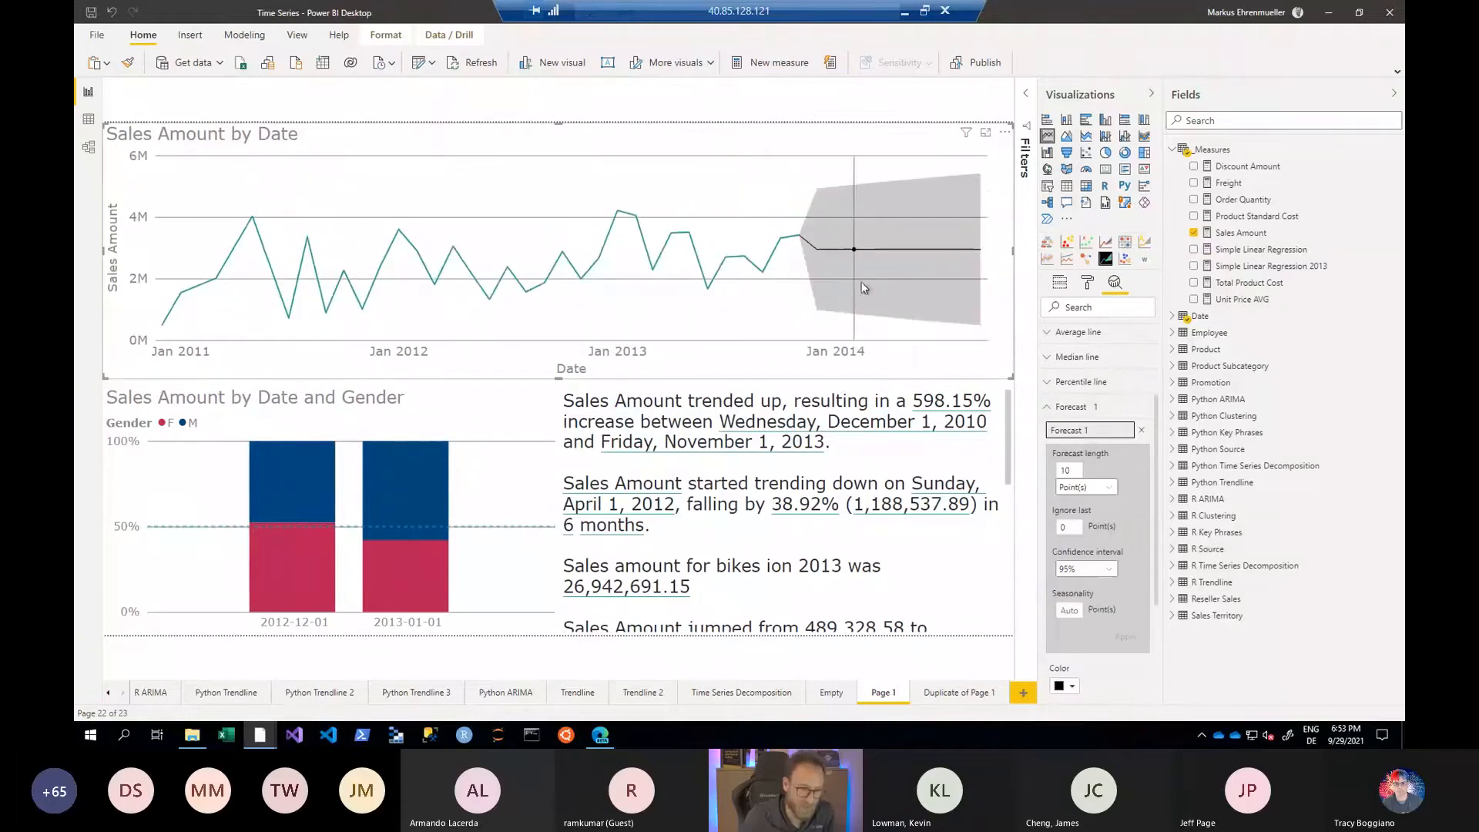
mouse_move(880, 266)
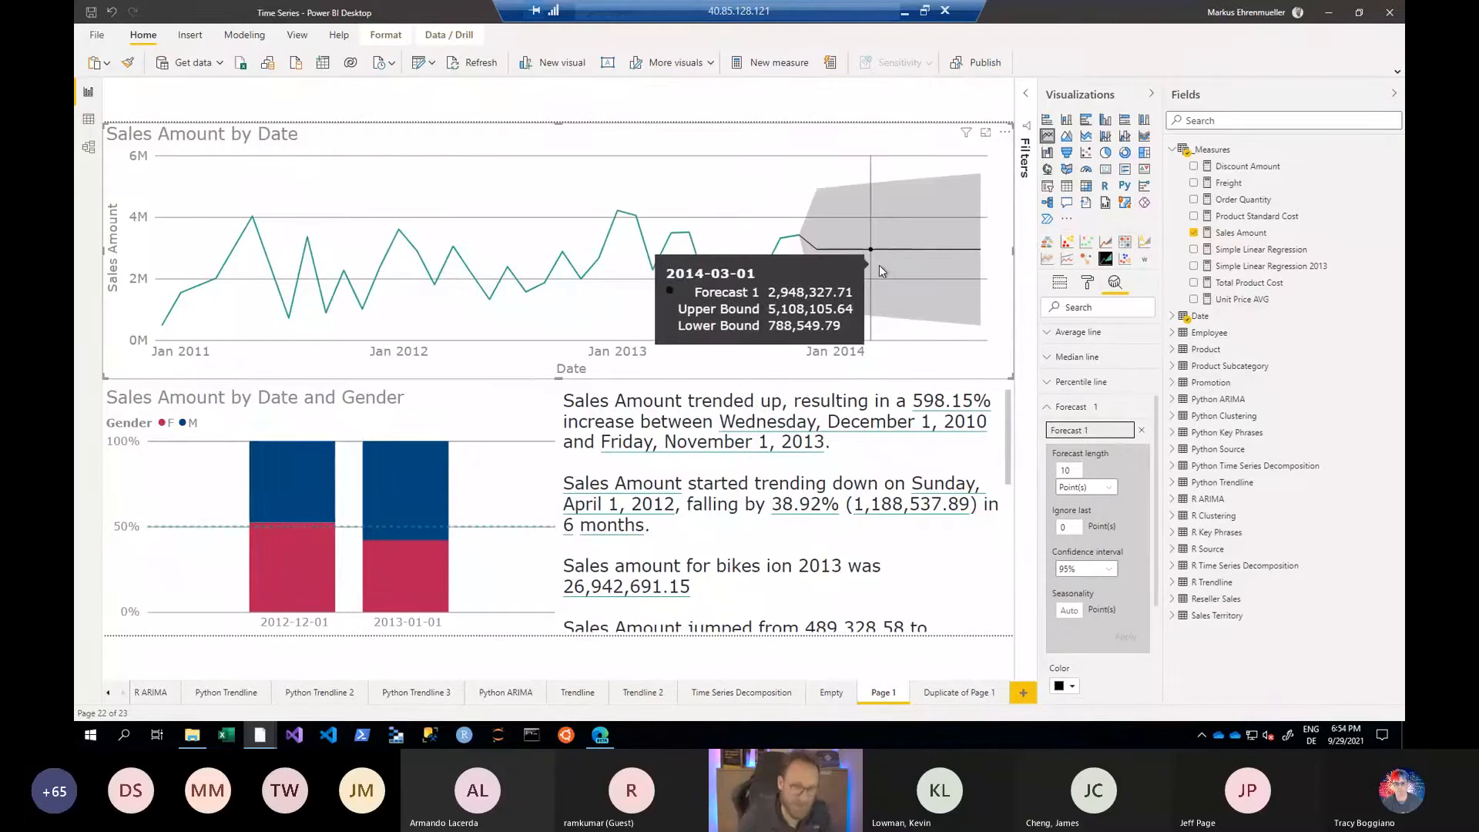
click(1140, 431)
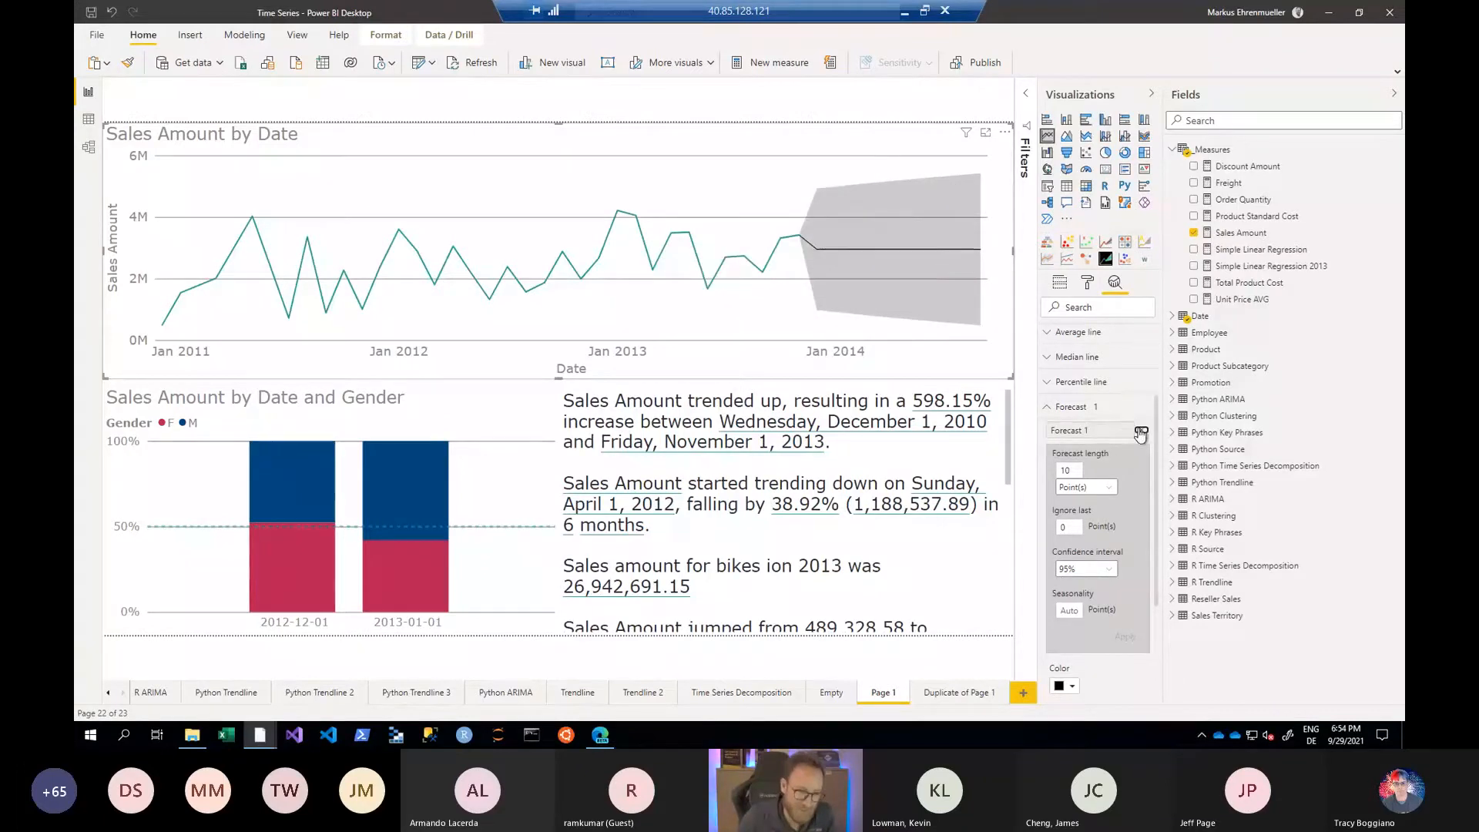
click(1049, 408)
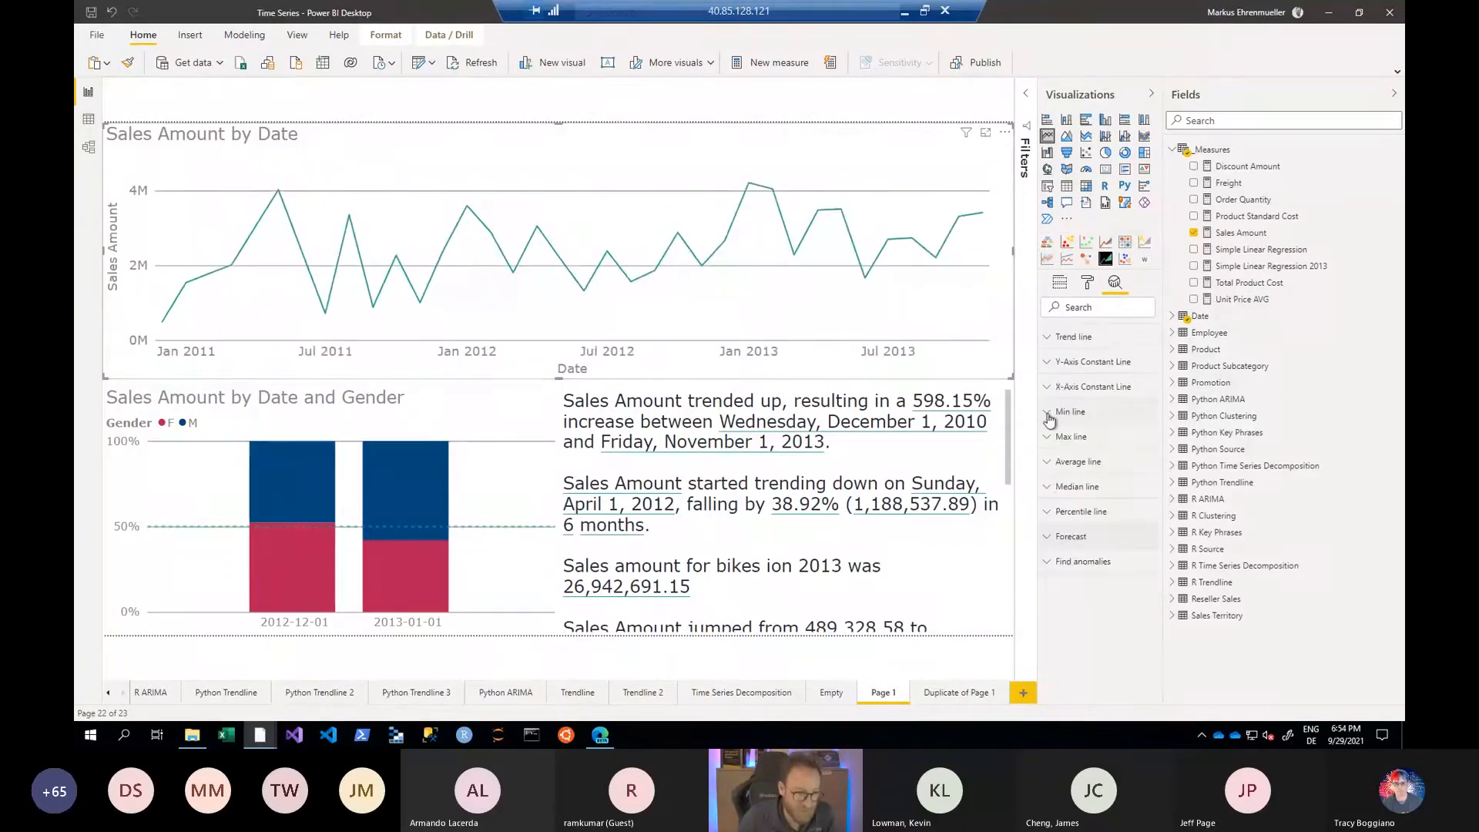
- Add anomaly detection to the Sales Amount by Date line chart and apply a sensitivity of 93%
click(1048, 564)
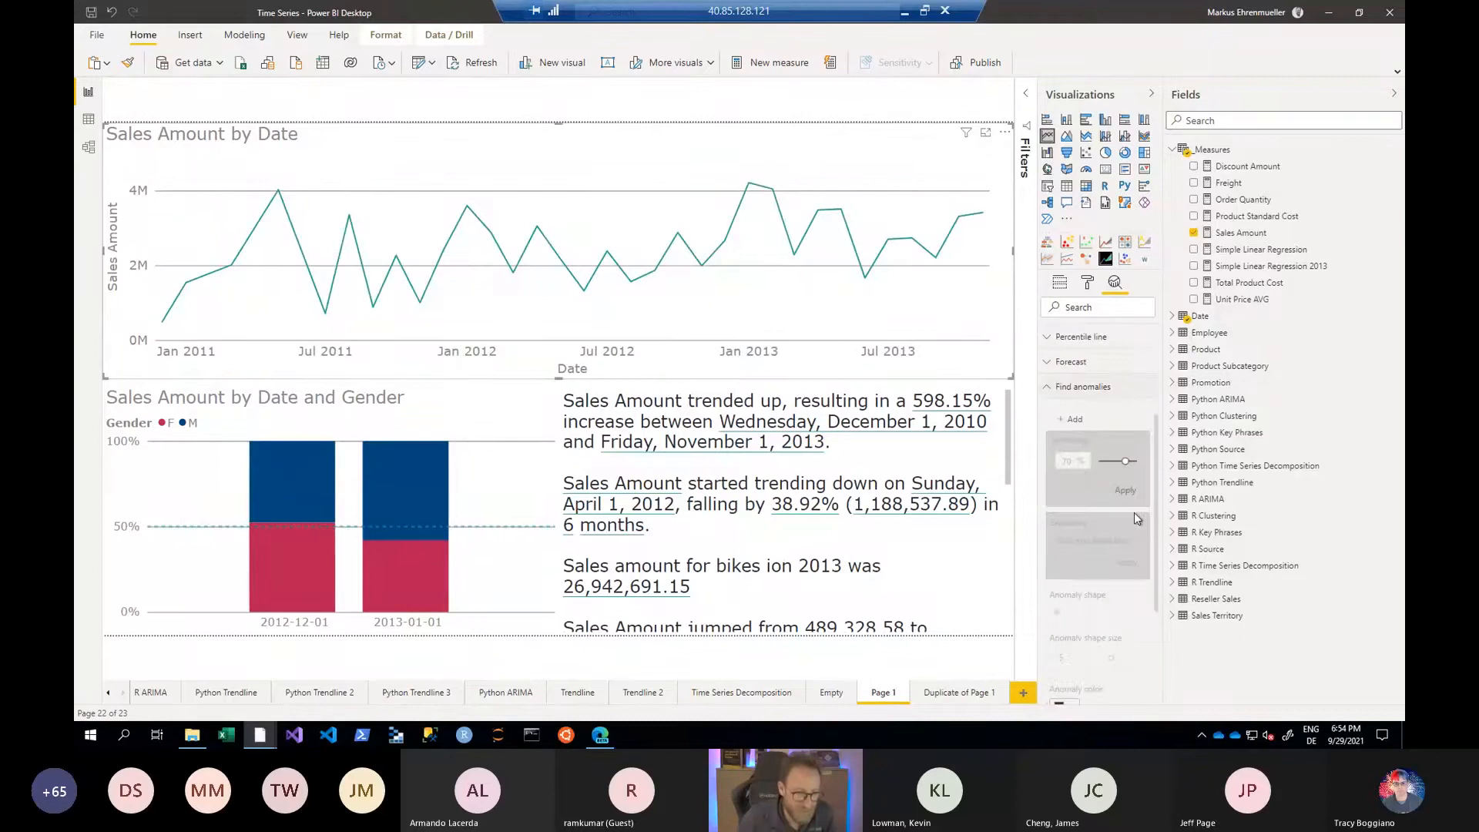
click(1073, 422)
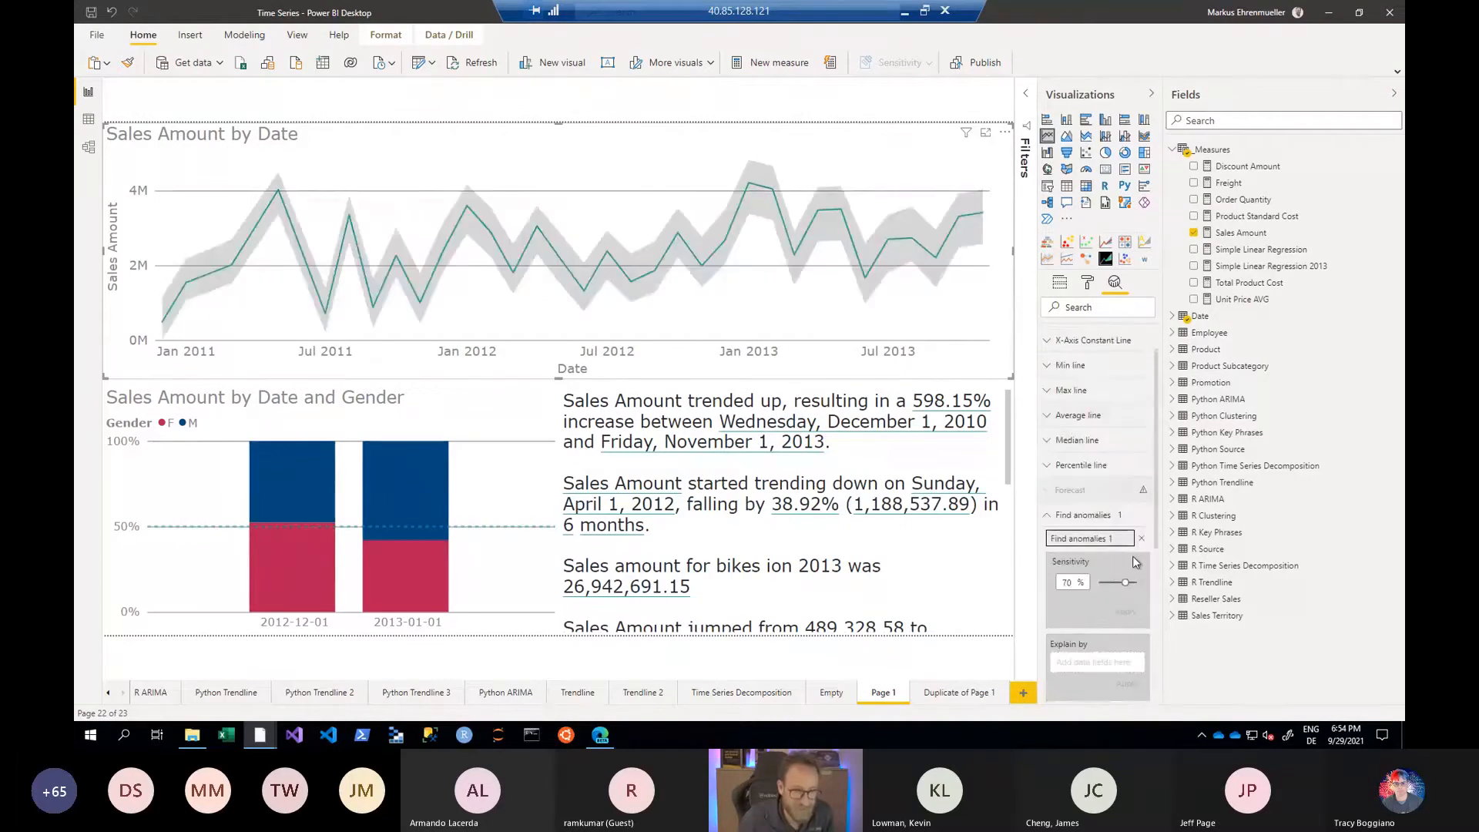
mouse_move(1132, 559)
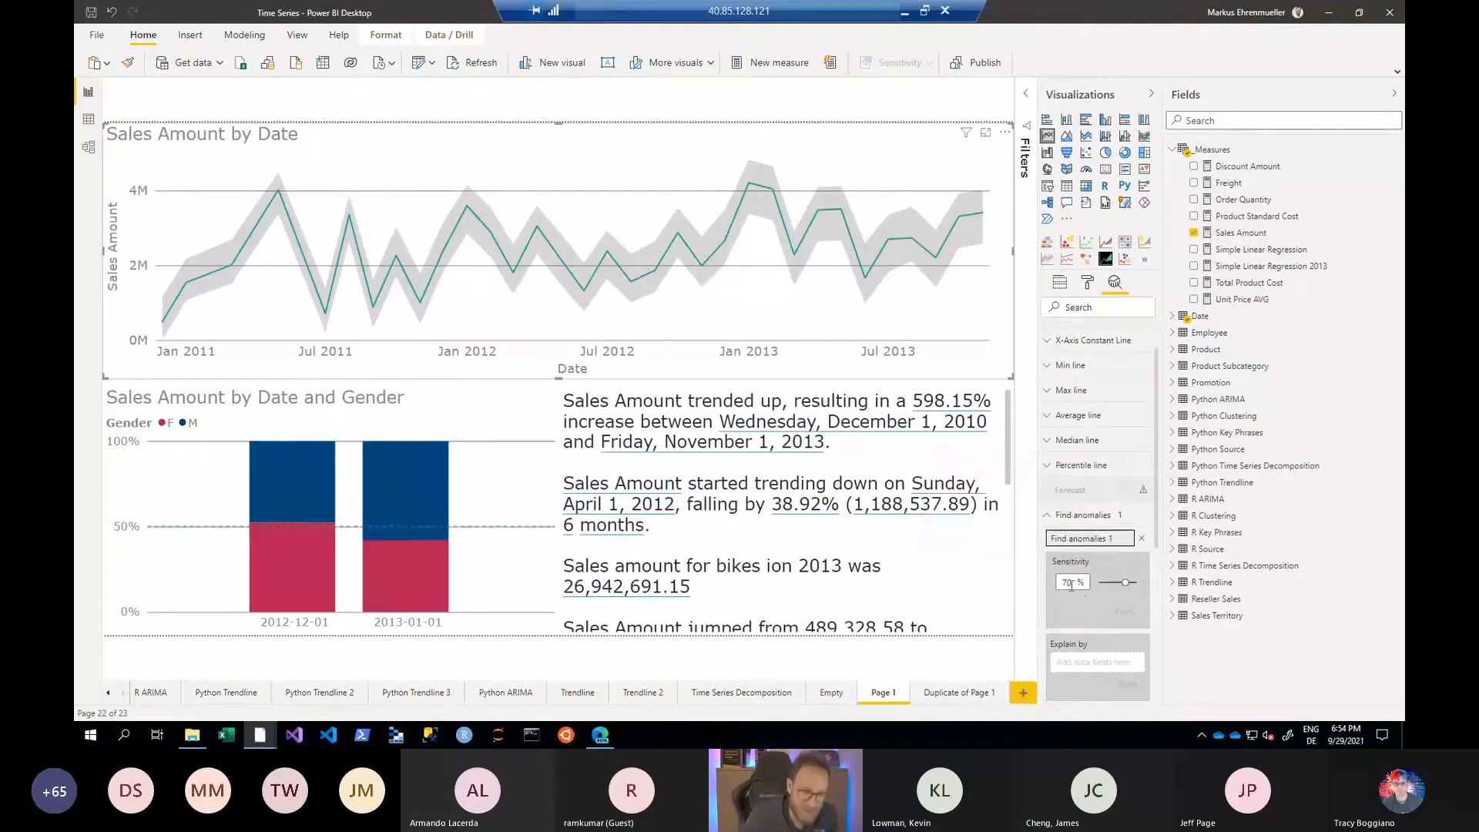
drag(1124, 586, 1134, 583)
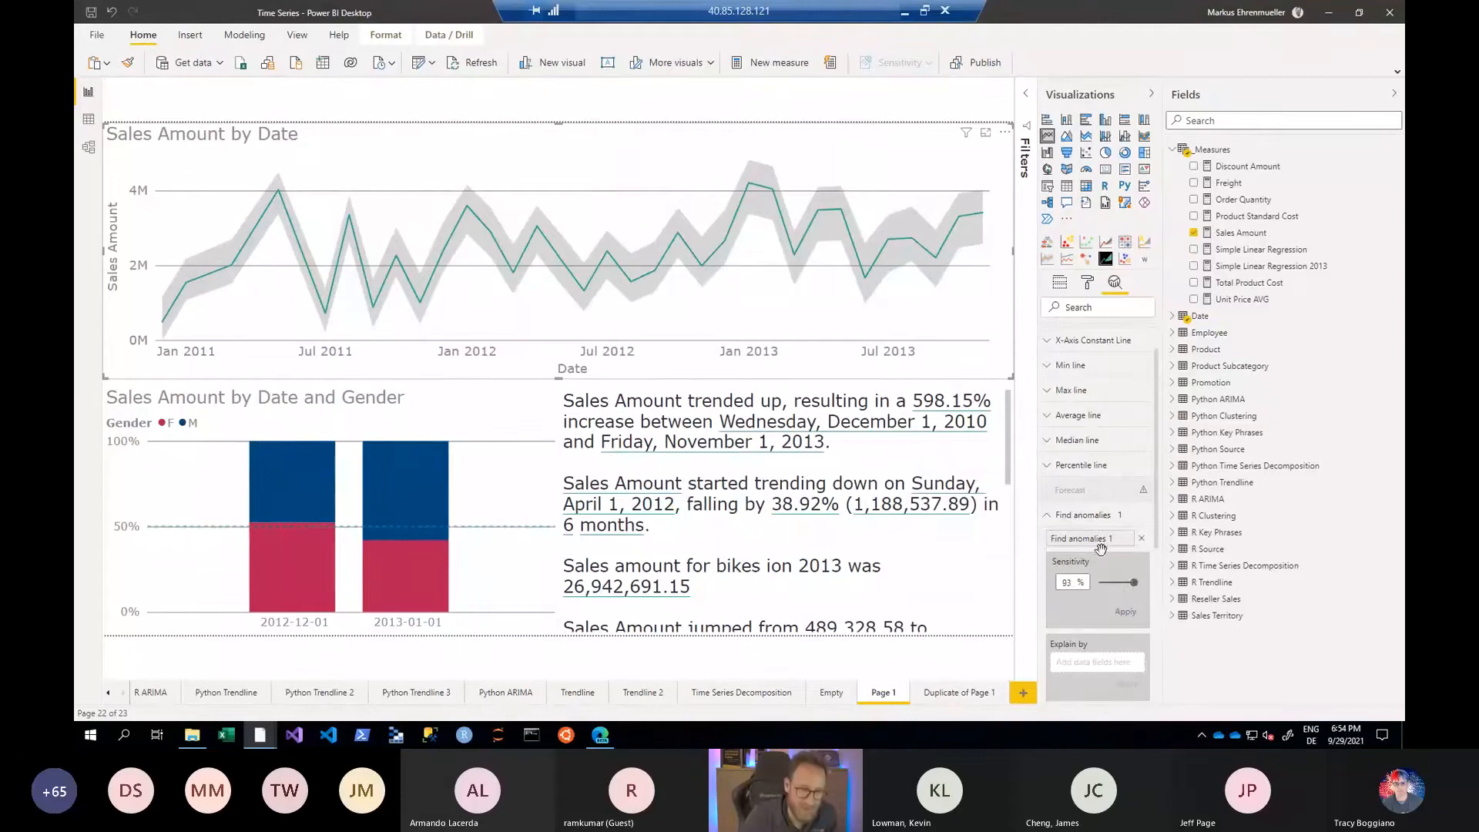
mouse_move(756, 234)
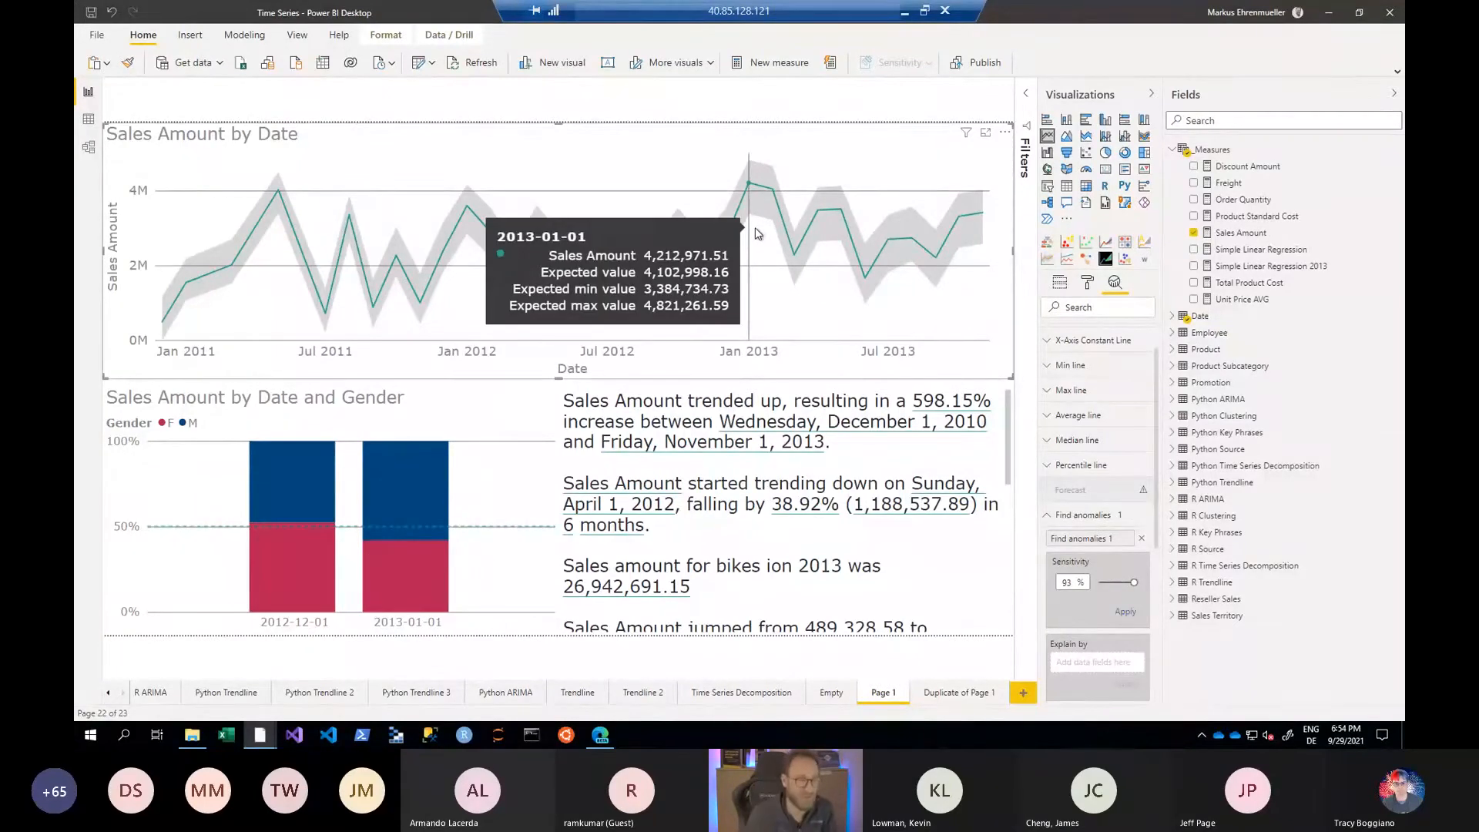
click(1125, 613)
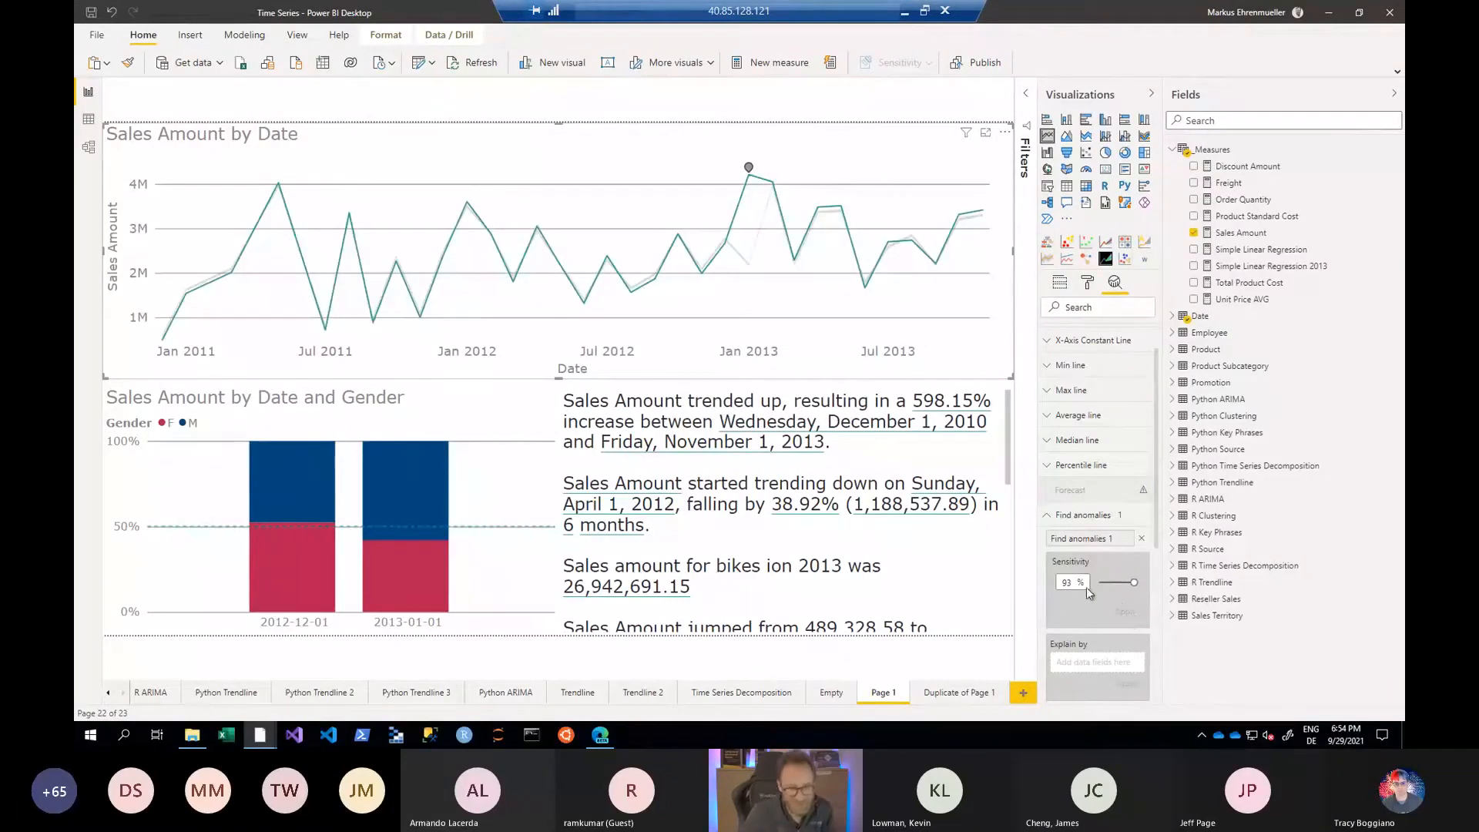
mouse_move(885, 266)
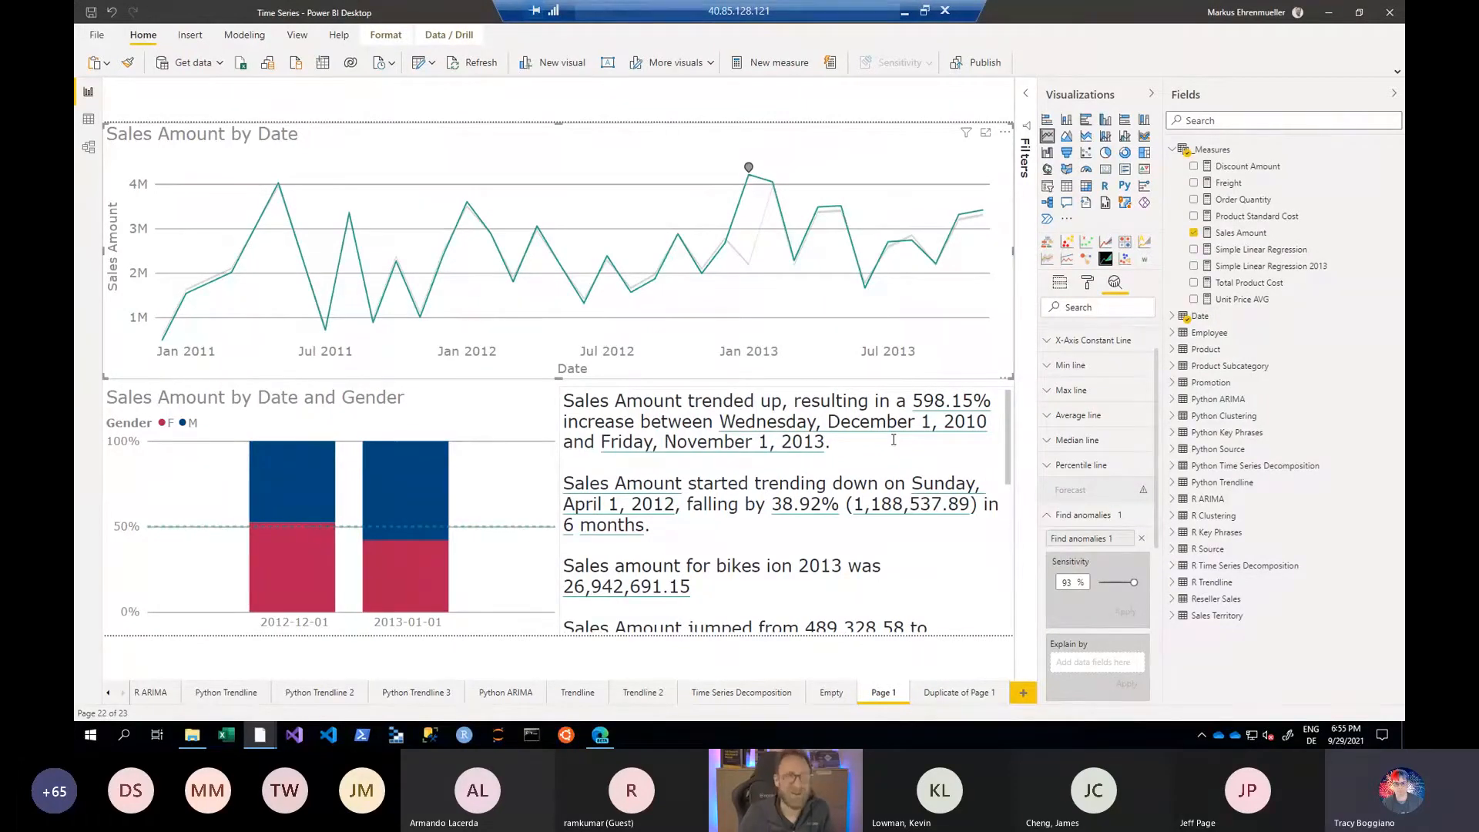
- Return to the Duplicate of Page 1 page and collapse the Visualizations and Fields panes to enlarge the regression chart
click(975, 699)
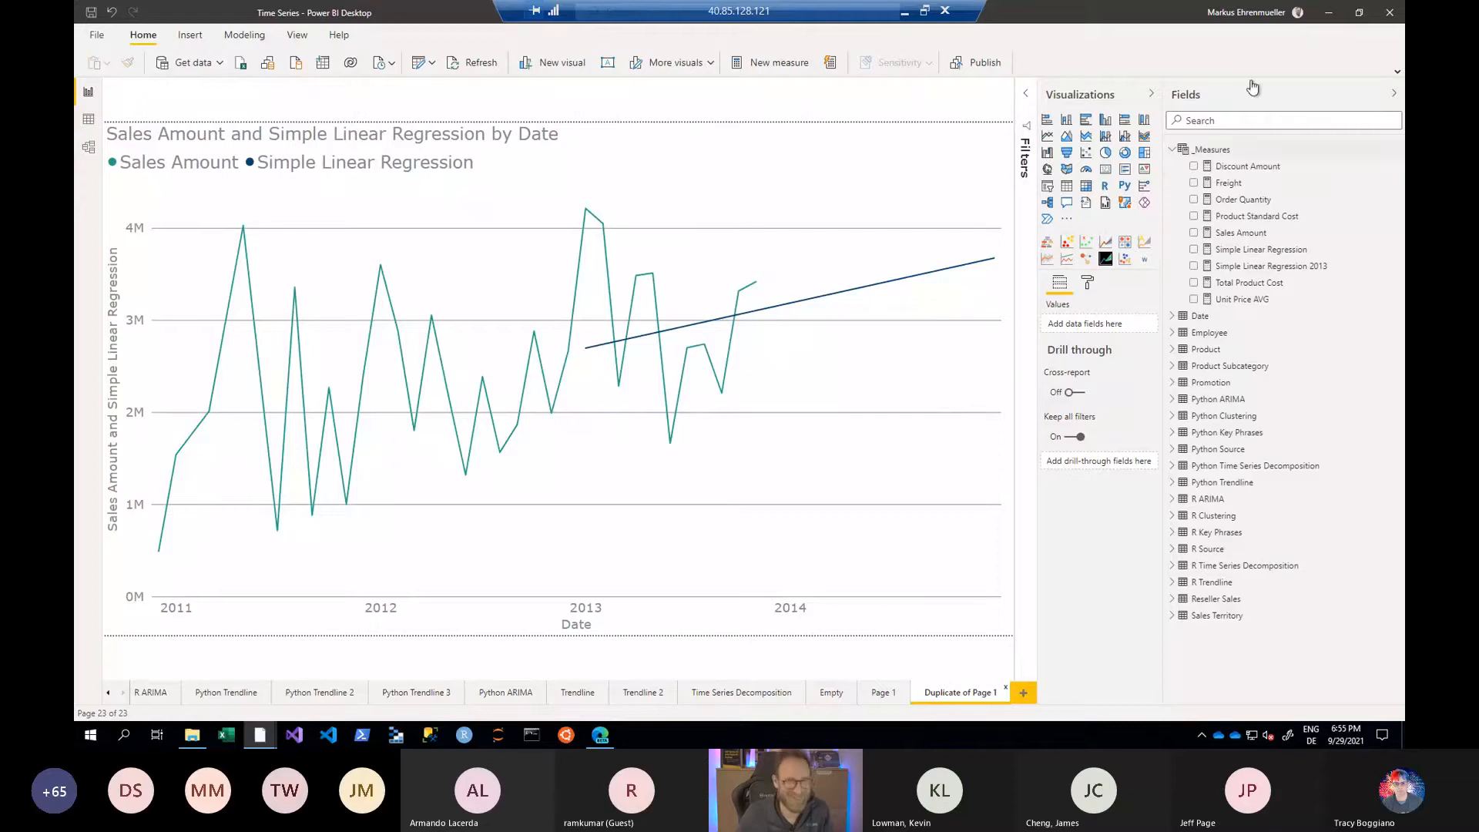
click(1151, 94)
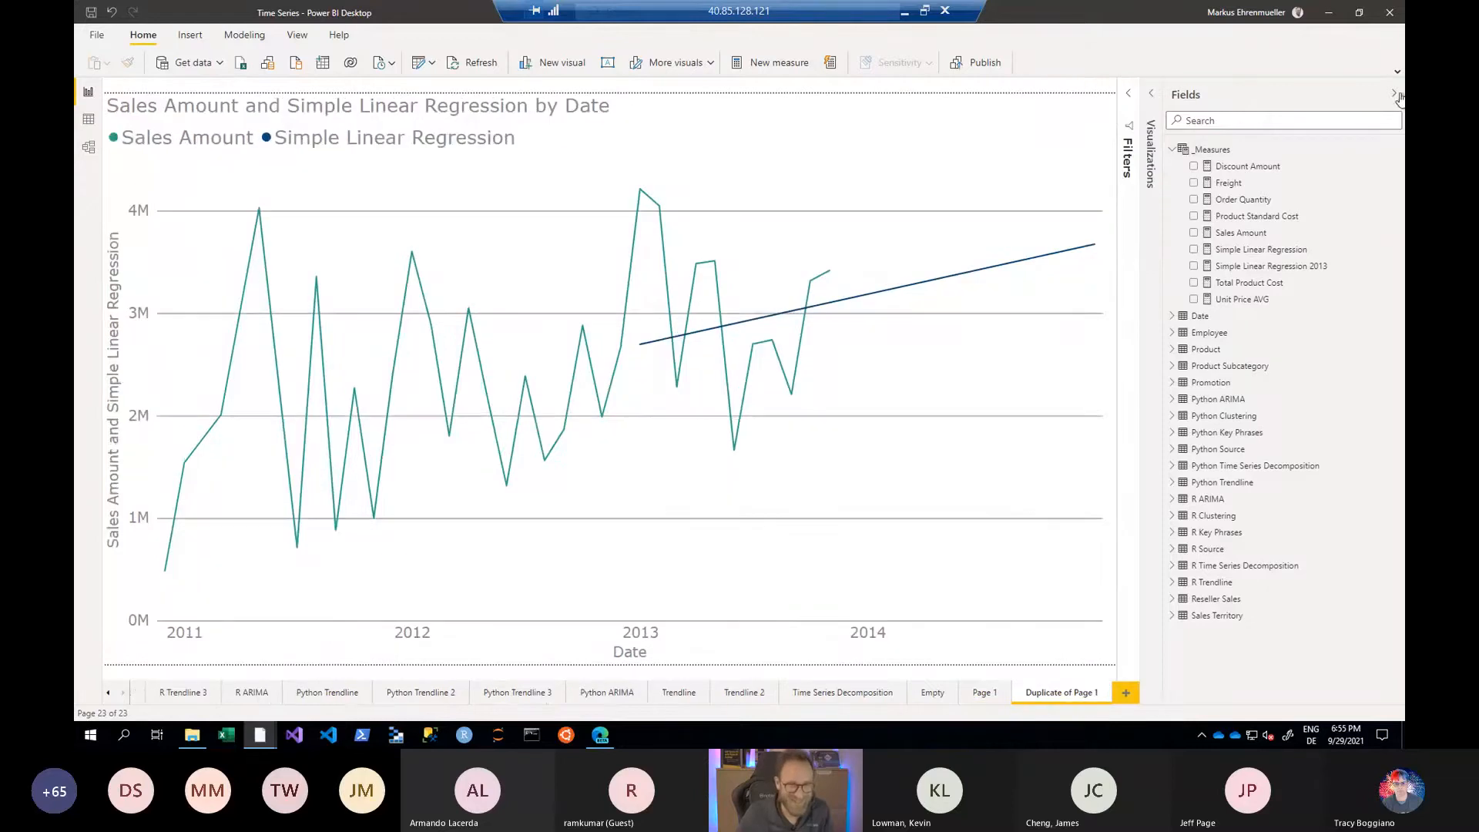
click(1394, 93)
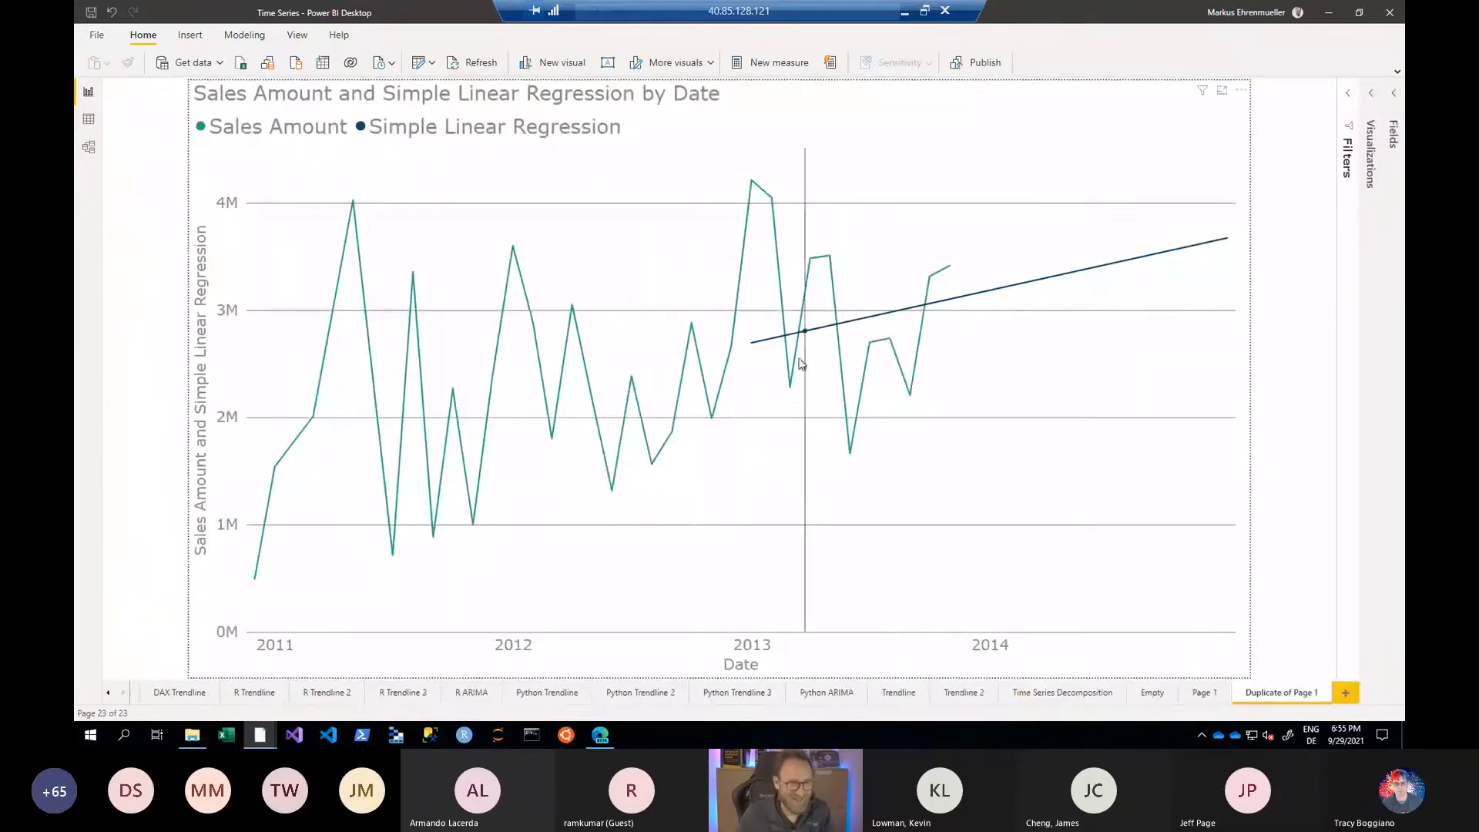
- Reopen the Simple Linear Regression measure's formula and examine the RET filter, including the commented Reseller Sales condition and the 2013 date comparison
click(1396, 94)
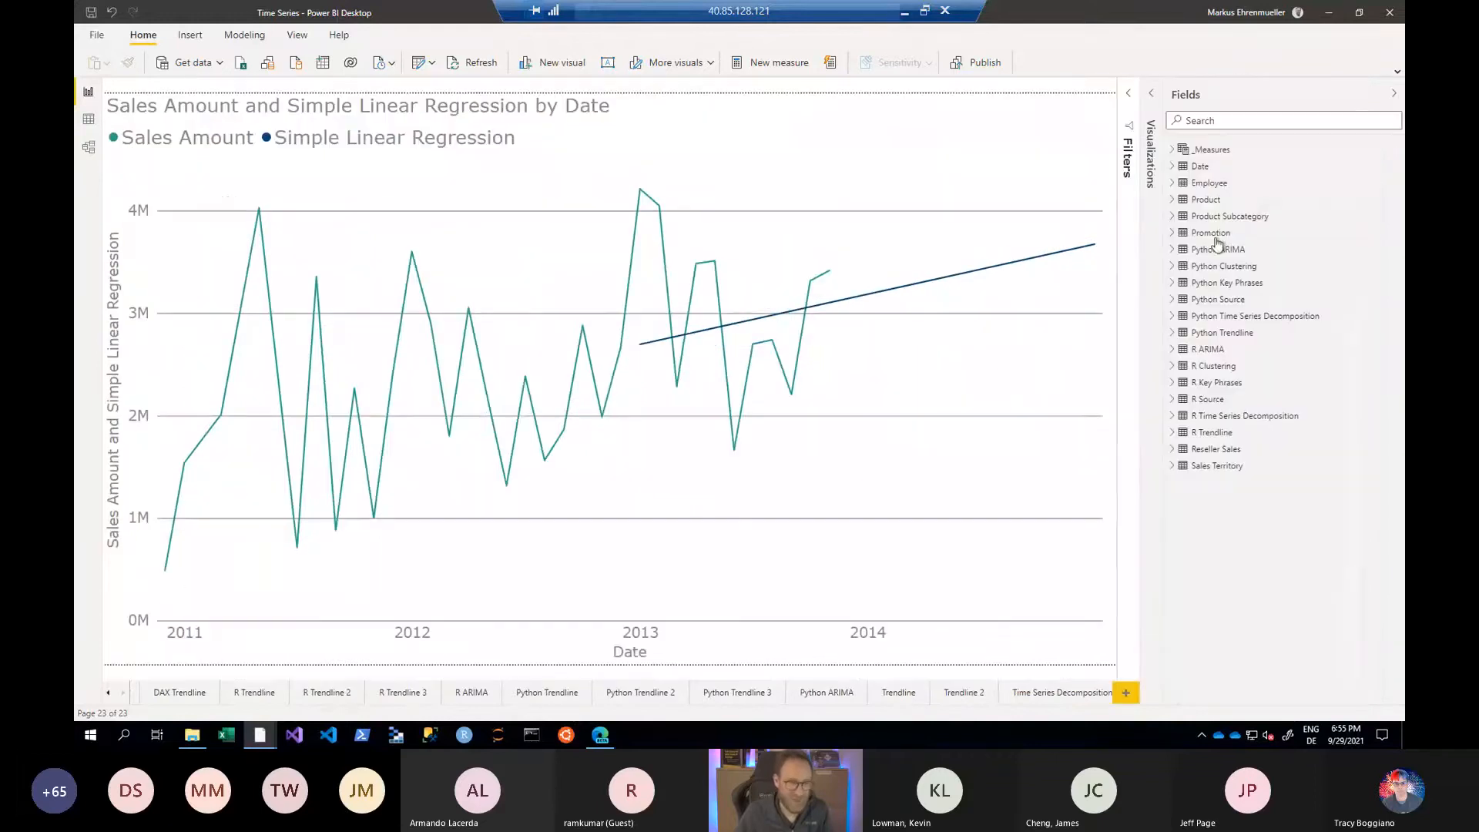
click(1173, 149)
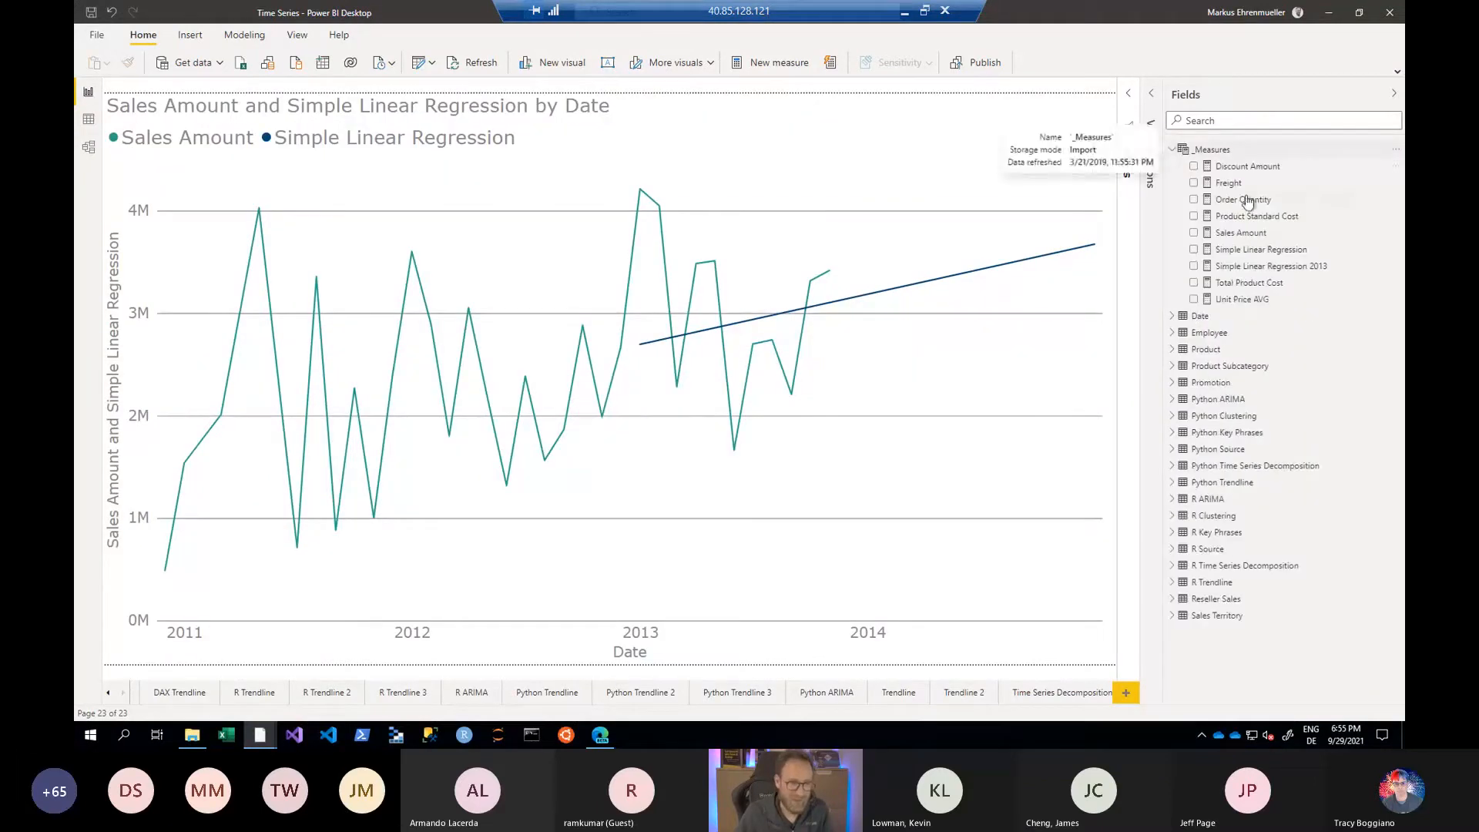
click(1255, 255)
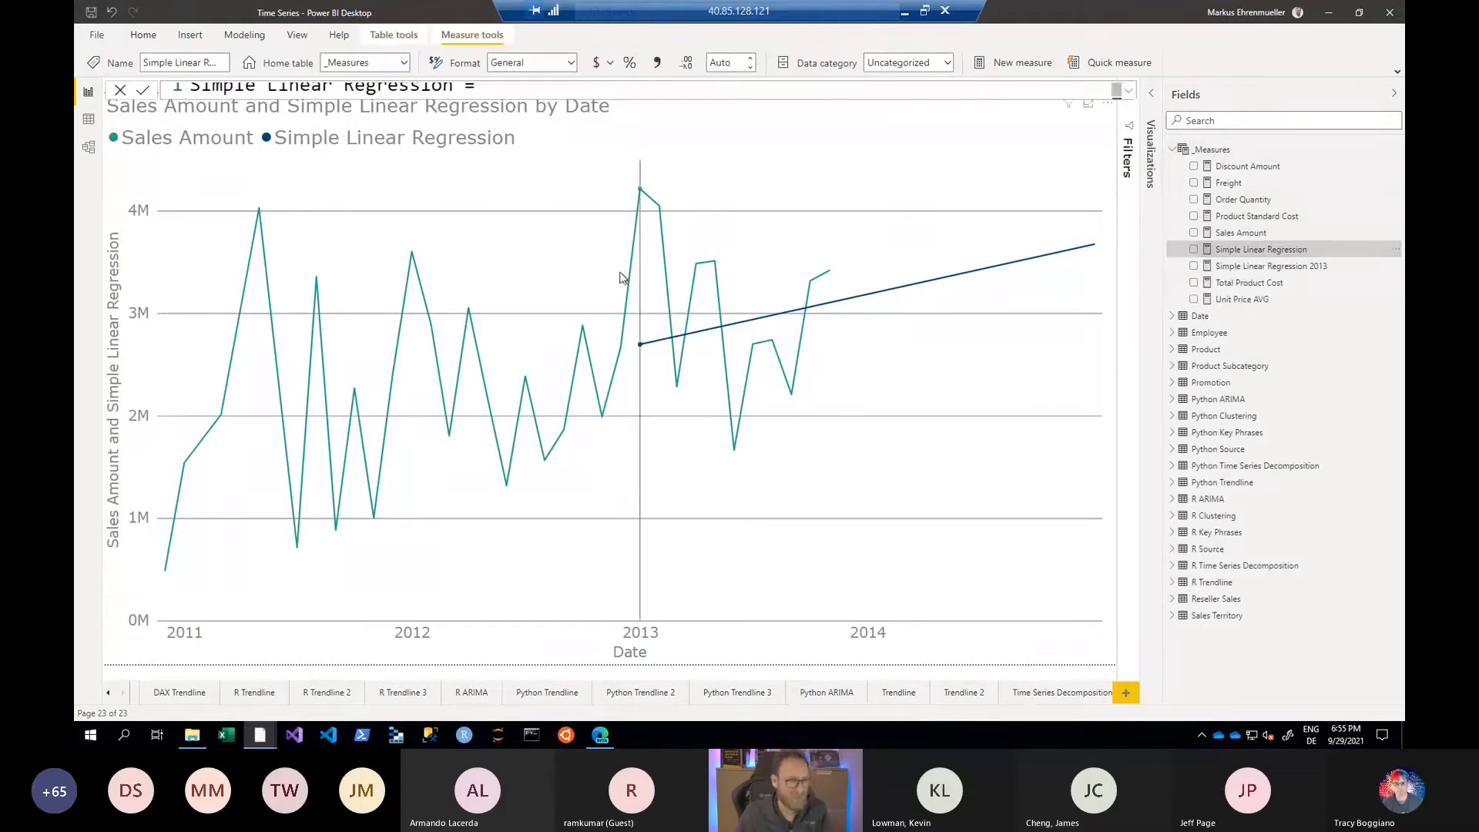
click(1129, 90)
scroll(648, 385, down, 14)
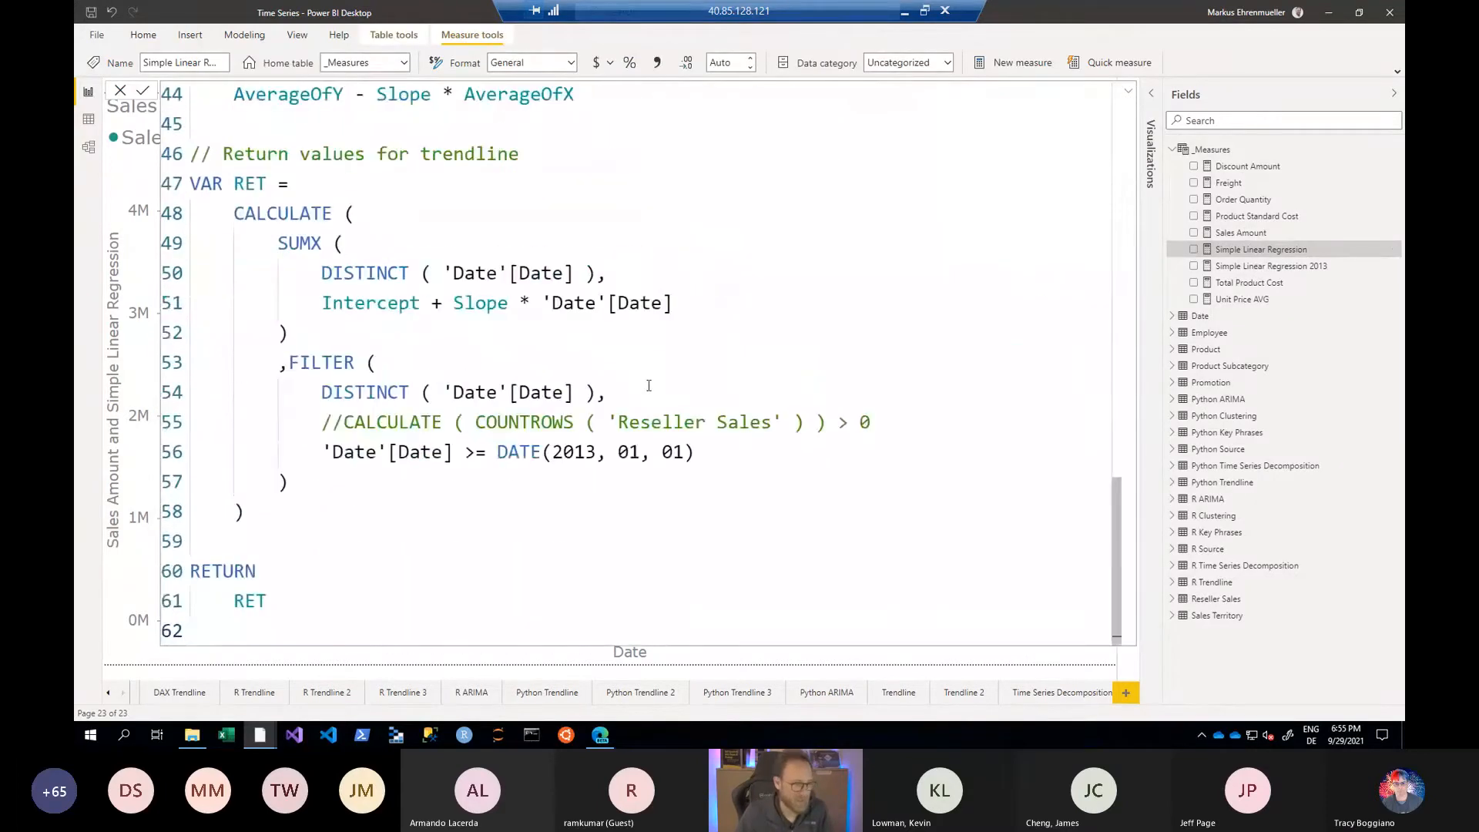
click(511, 393)
drag(345, 423, 915, 421)
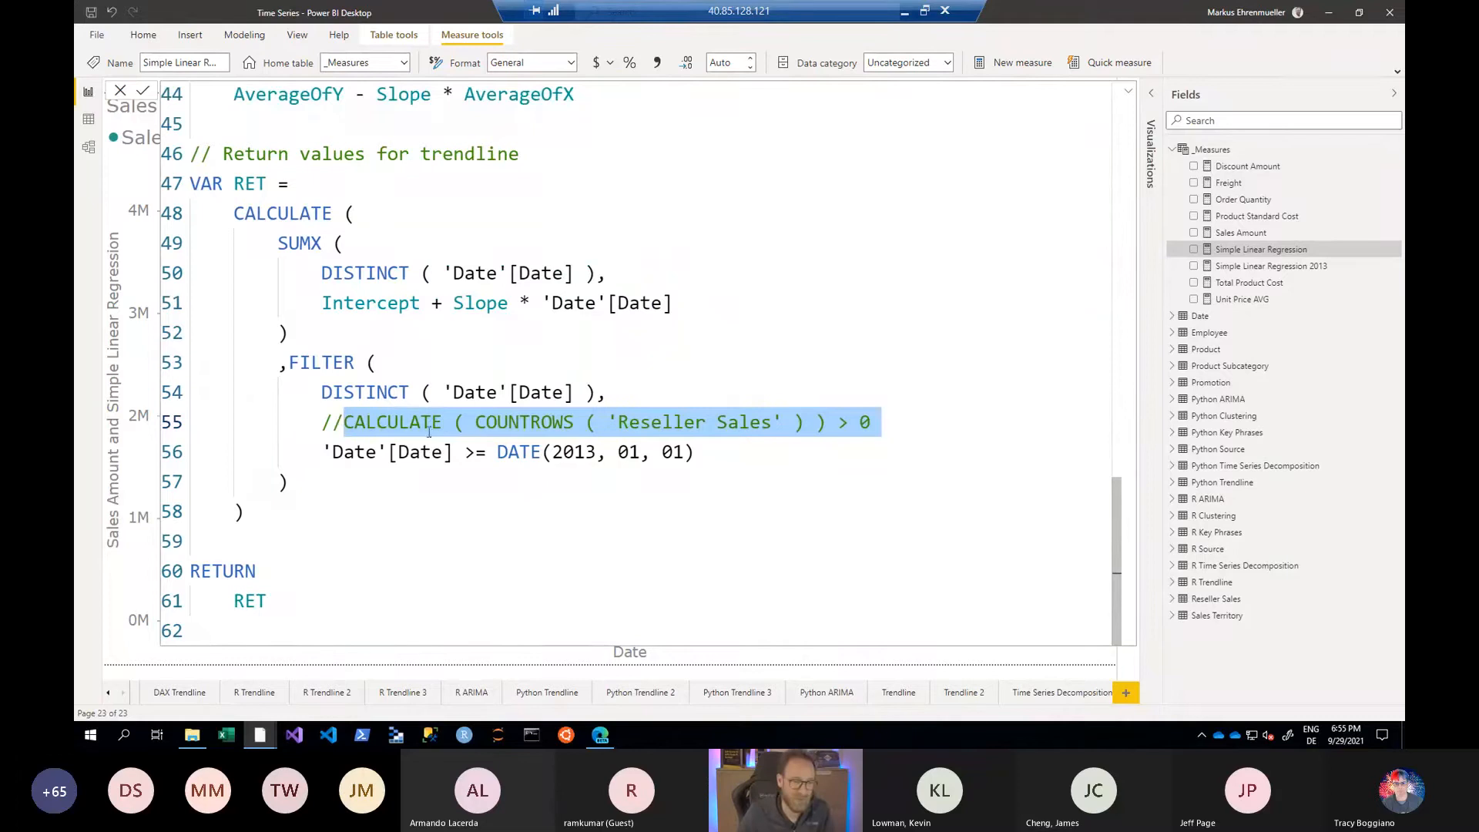
click(407, 454)
drag(463, 453, 497, 453)
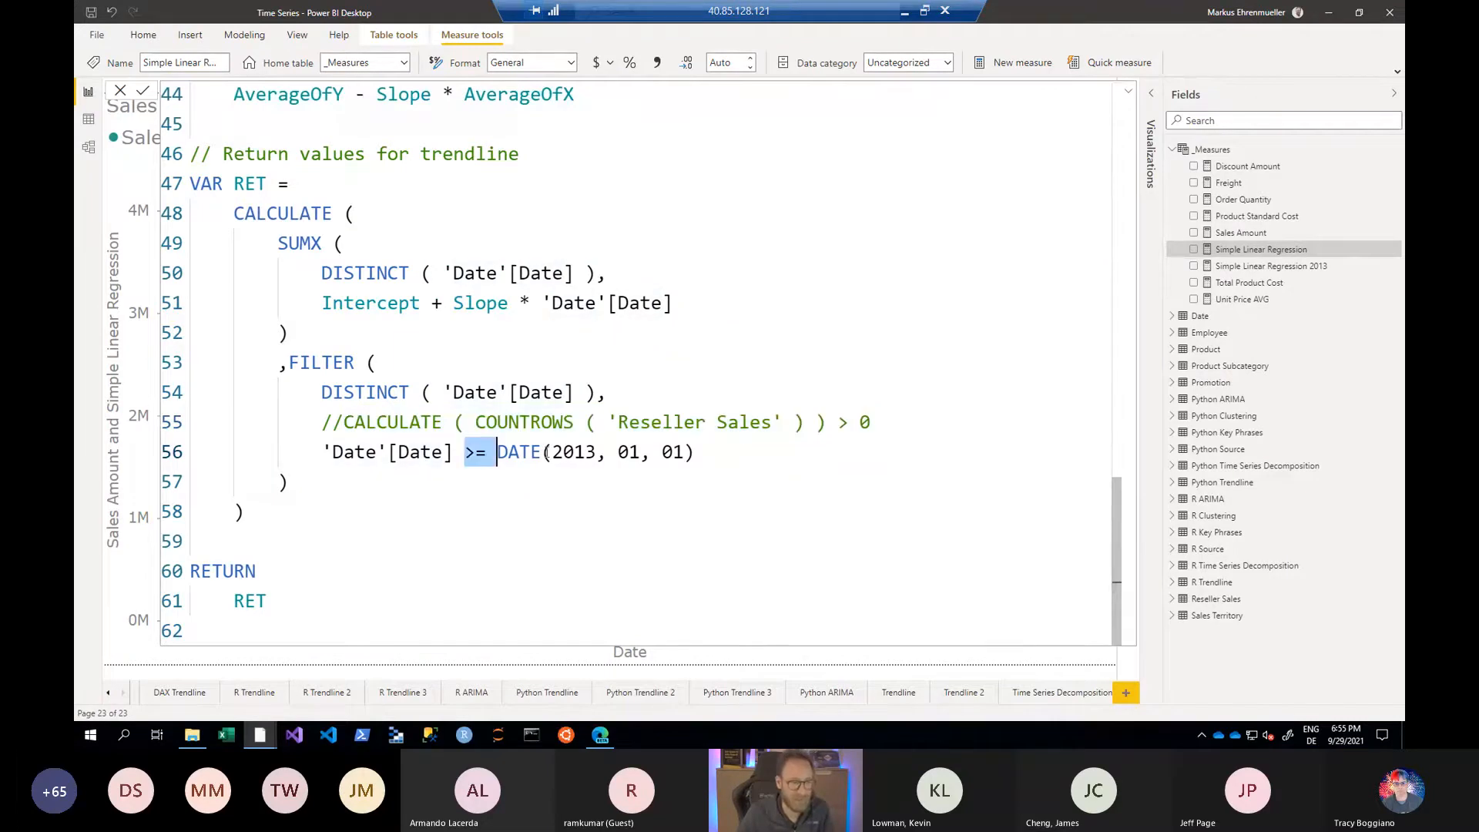
- Collapse the formula editor and examine where the regression trend line starts in the chart
click(1128, 91)
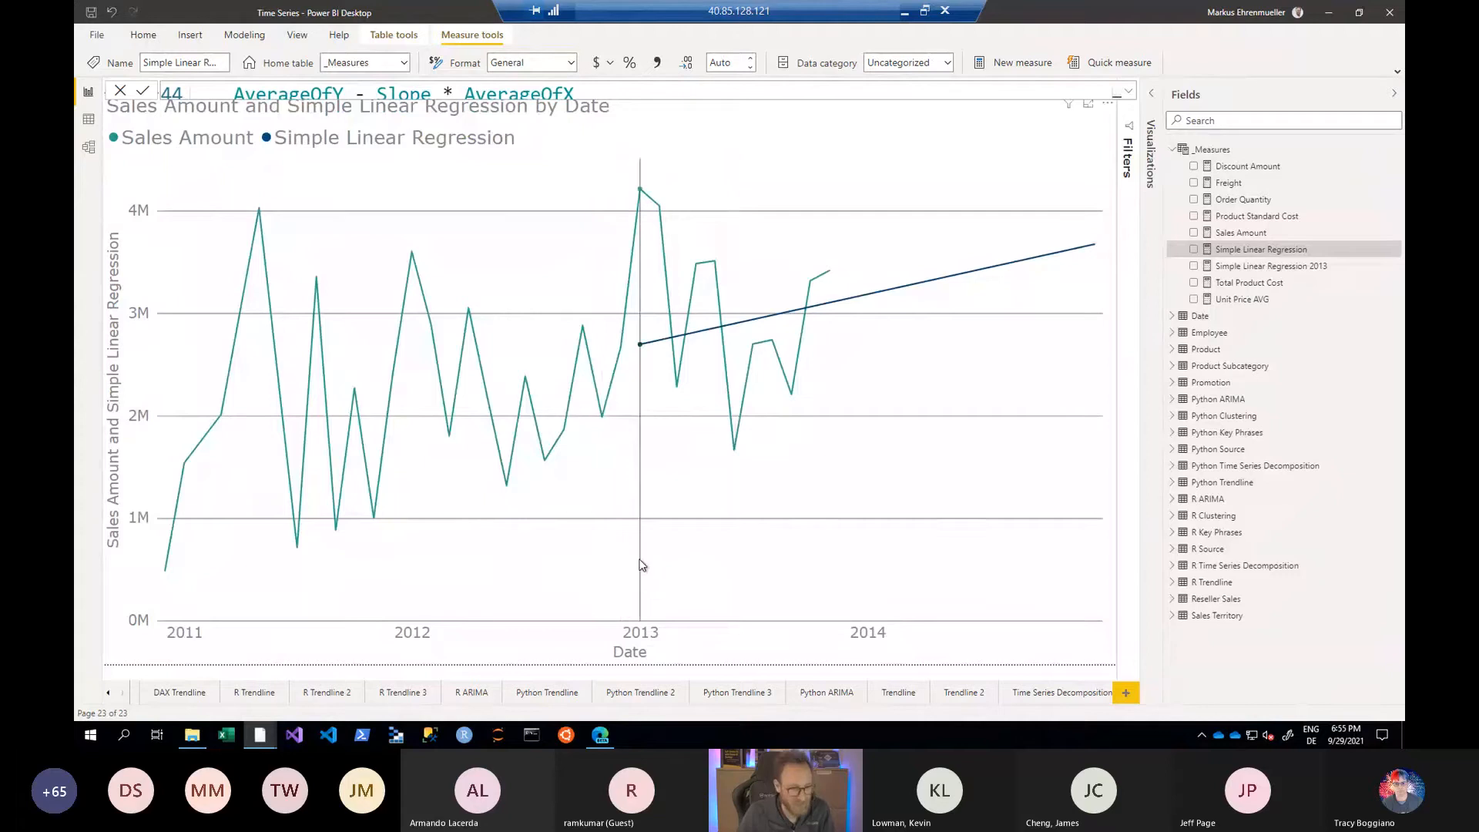
mouse_move(639, 564)
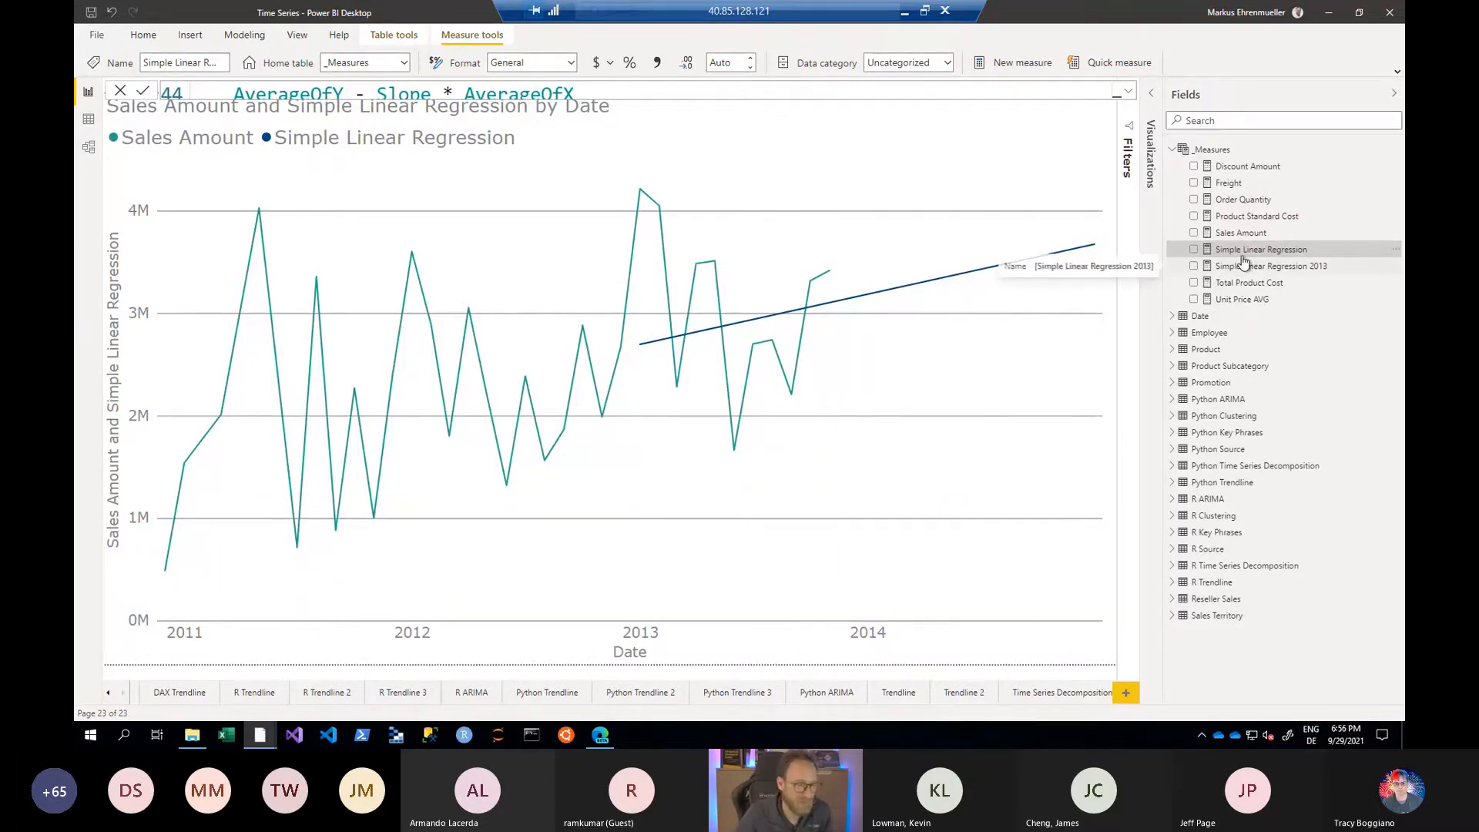
- Reopen the Simple Linear Regression formula and uncomment the FILTER line with DATE(2013, 01, 01) in the Actual variable
click(1129, 91)
click(580, 246)
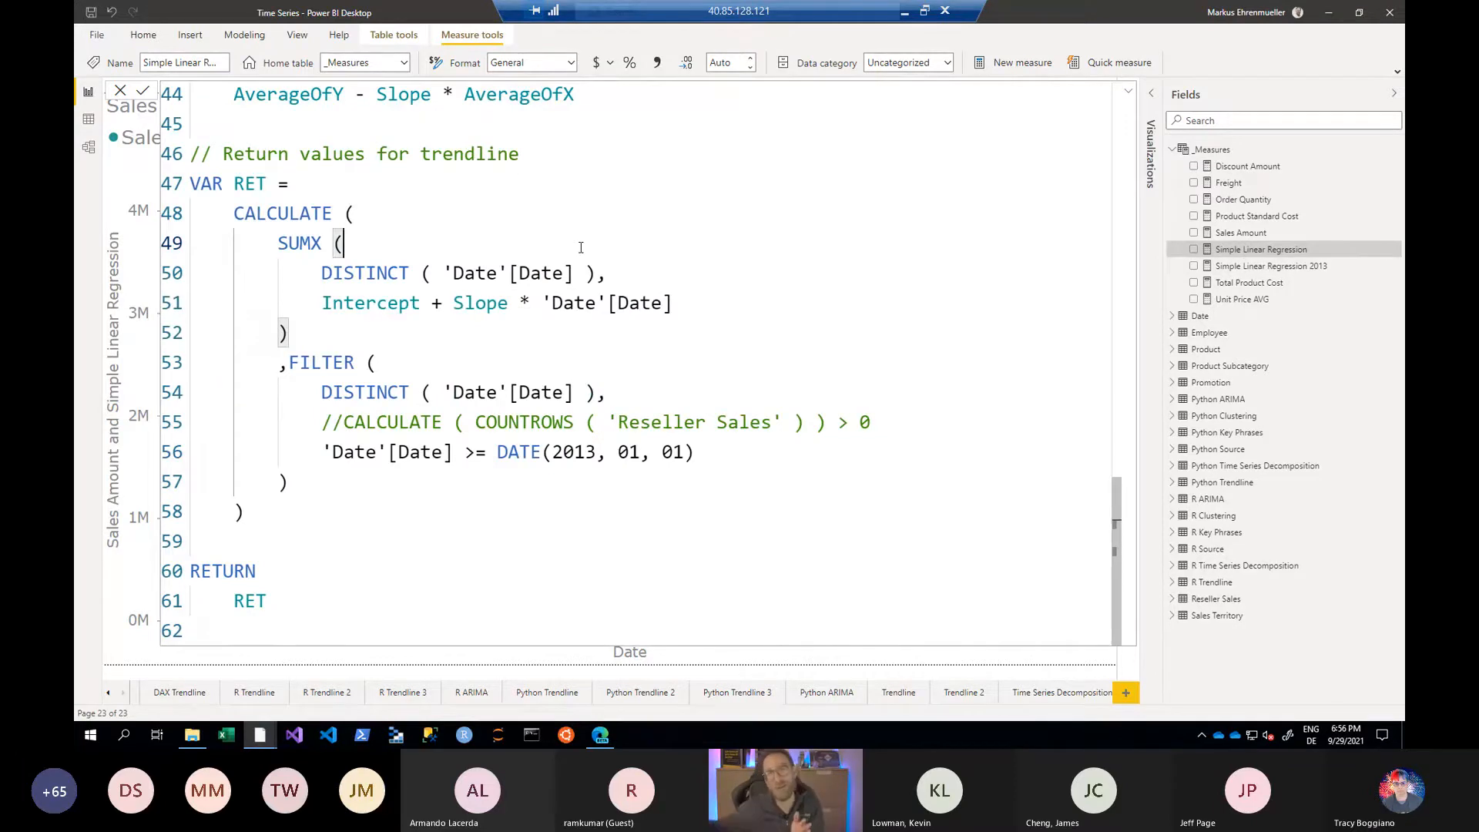
key(ctrl+Home)
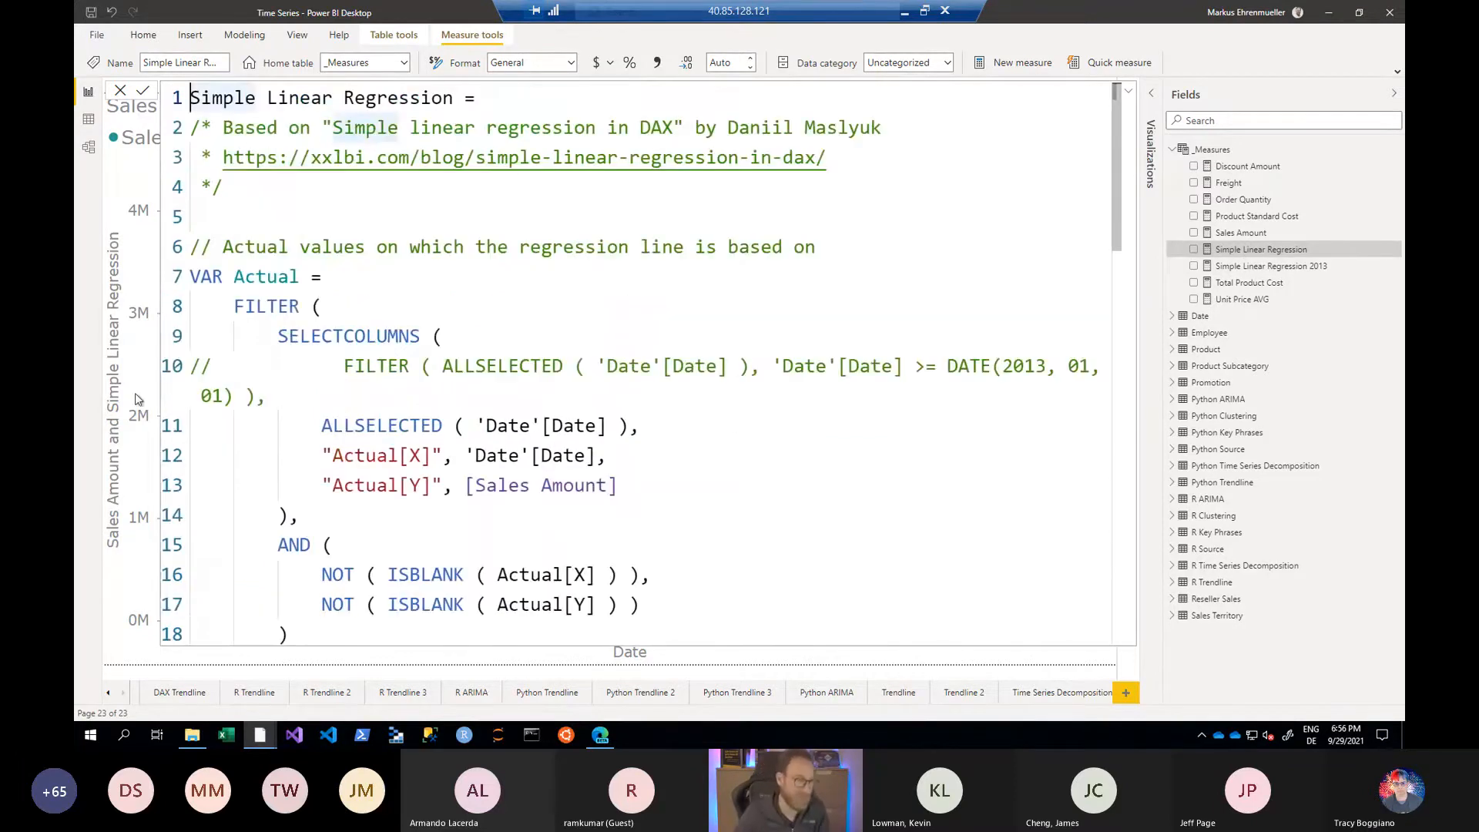
click(341, 362)
key(Home)
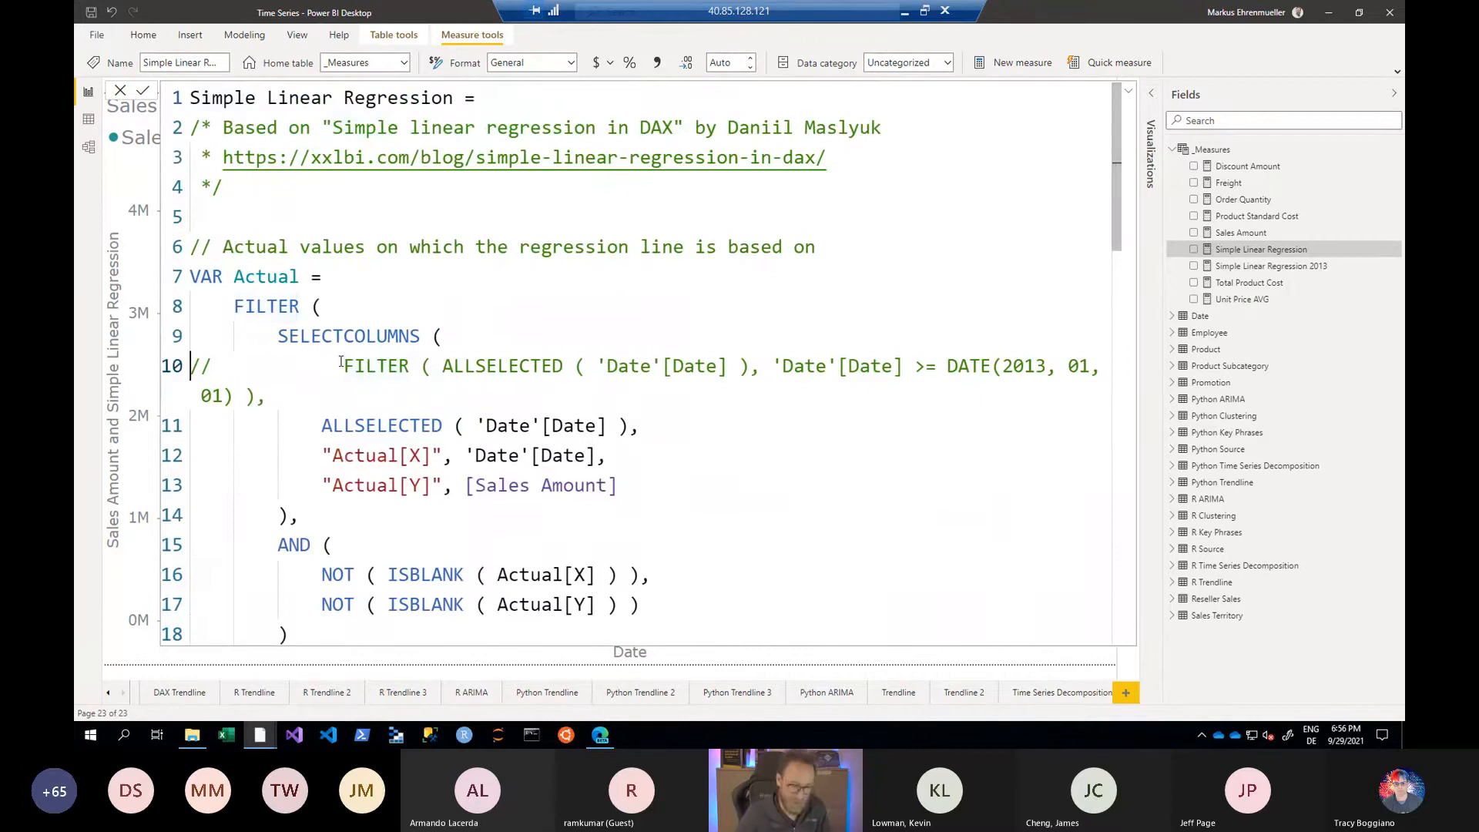
key(Delete)
key(Delete)
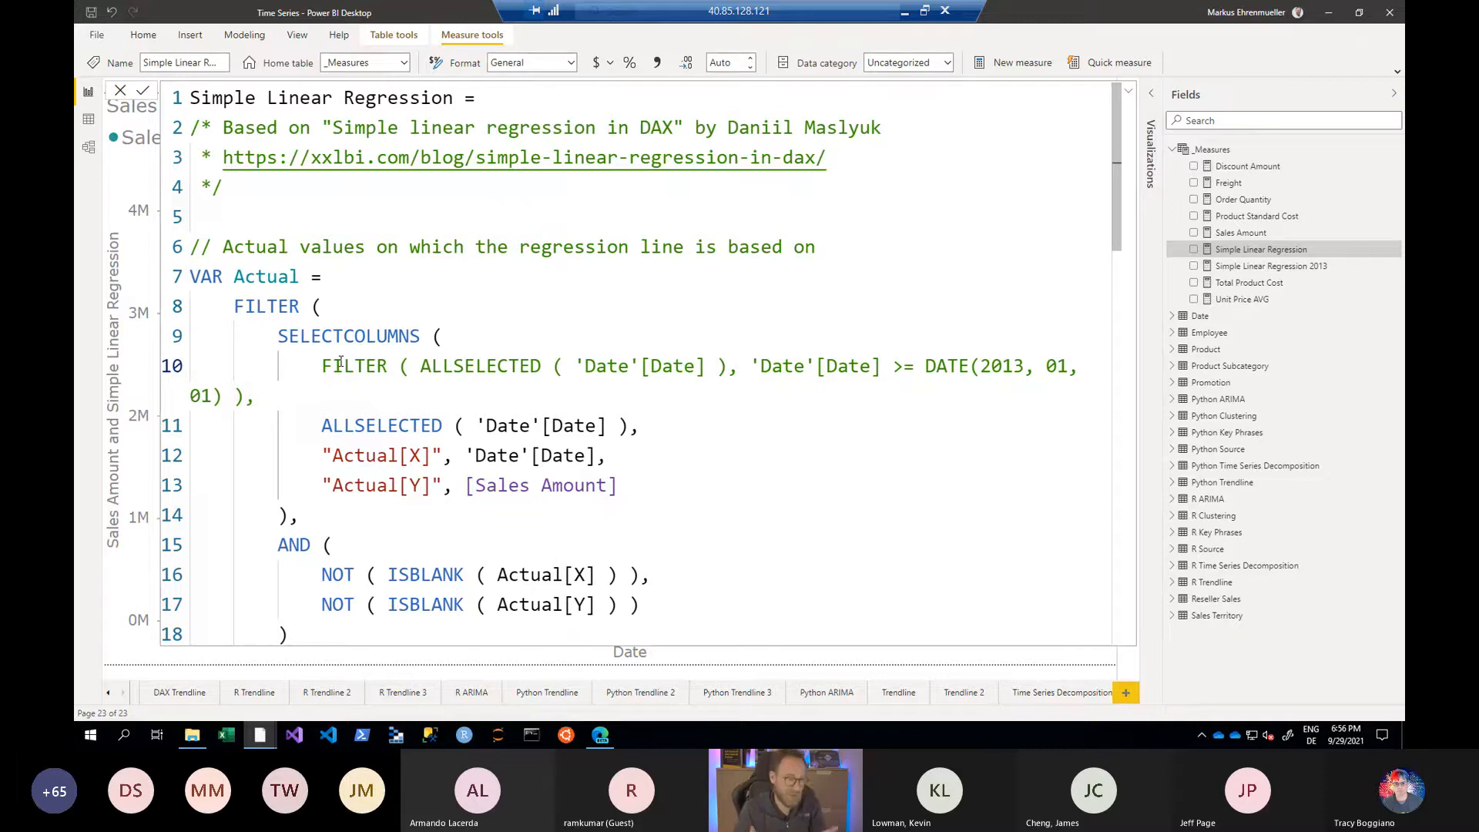
- Comment out the standalone ALLSELECTED ( 'Date'[Date] ) line below the date filter in the Actual variable
key(Down)
key(Down)
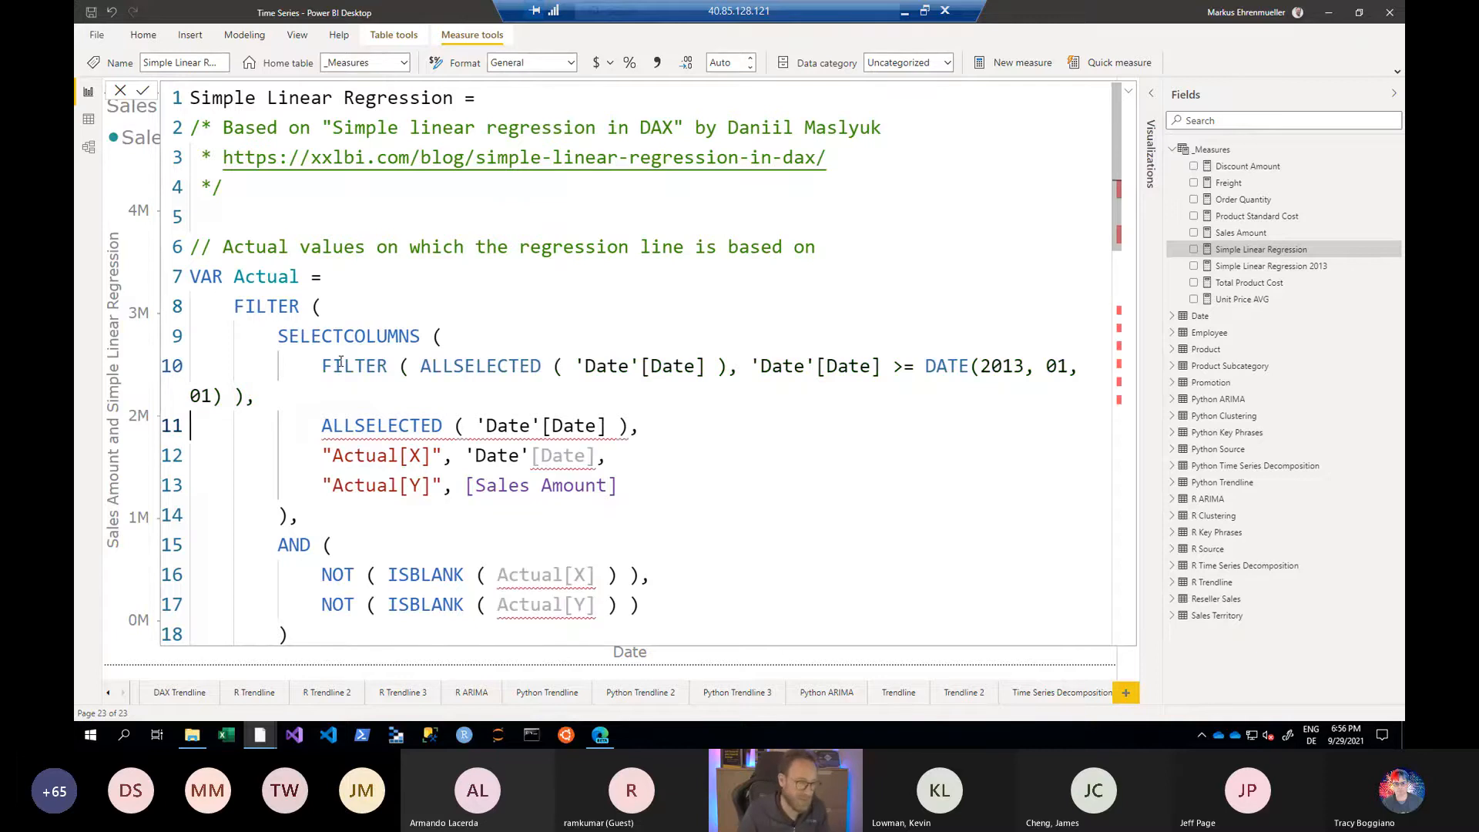
key(Home)
text(//)
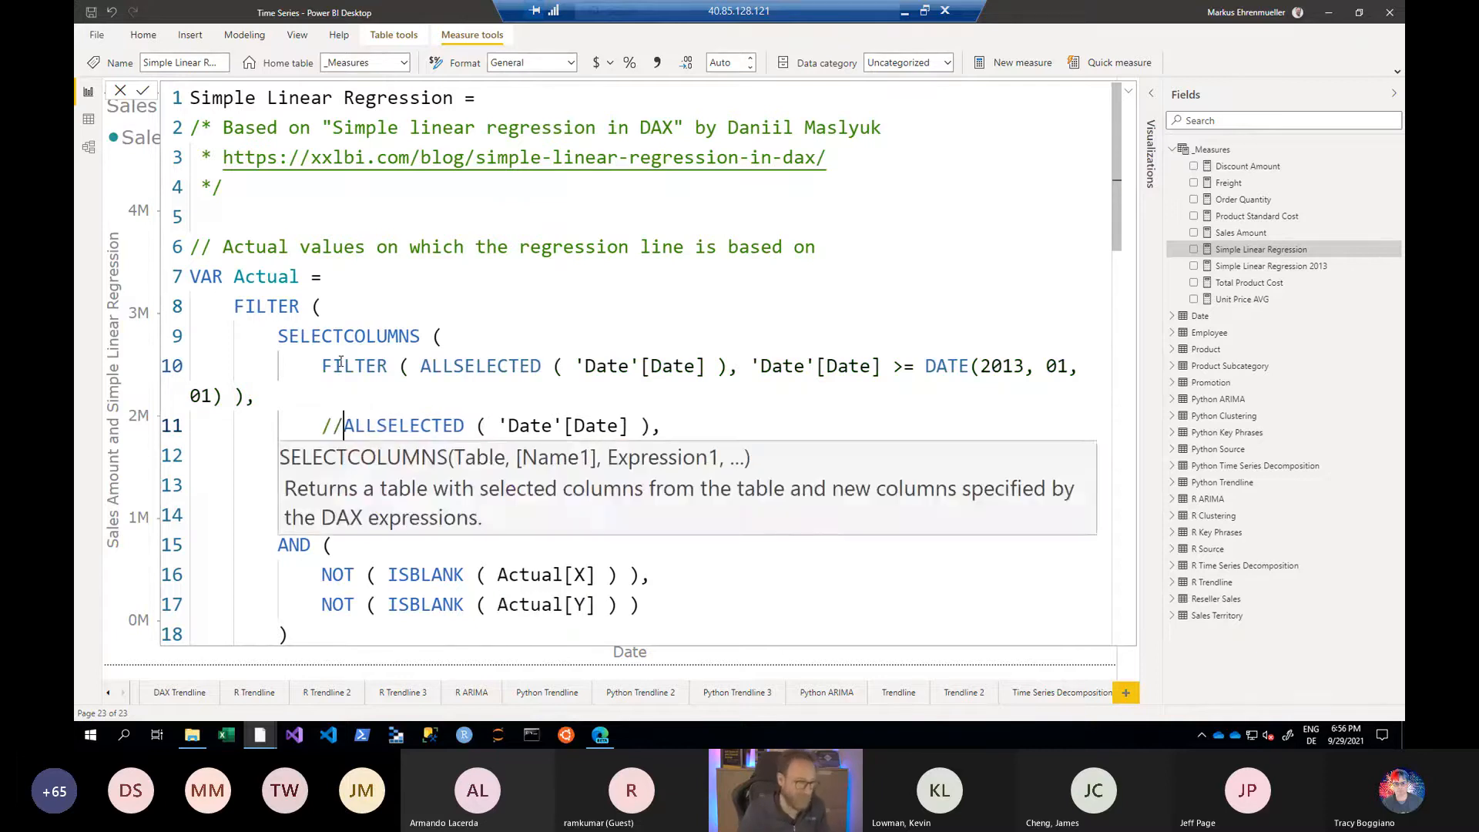
- Examine the Actual variable's FILTER arguments, from ALLSELECTED on the Date column to the year, month and day of the date comparison
click(487, 359)
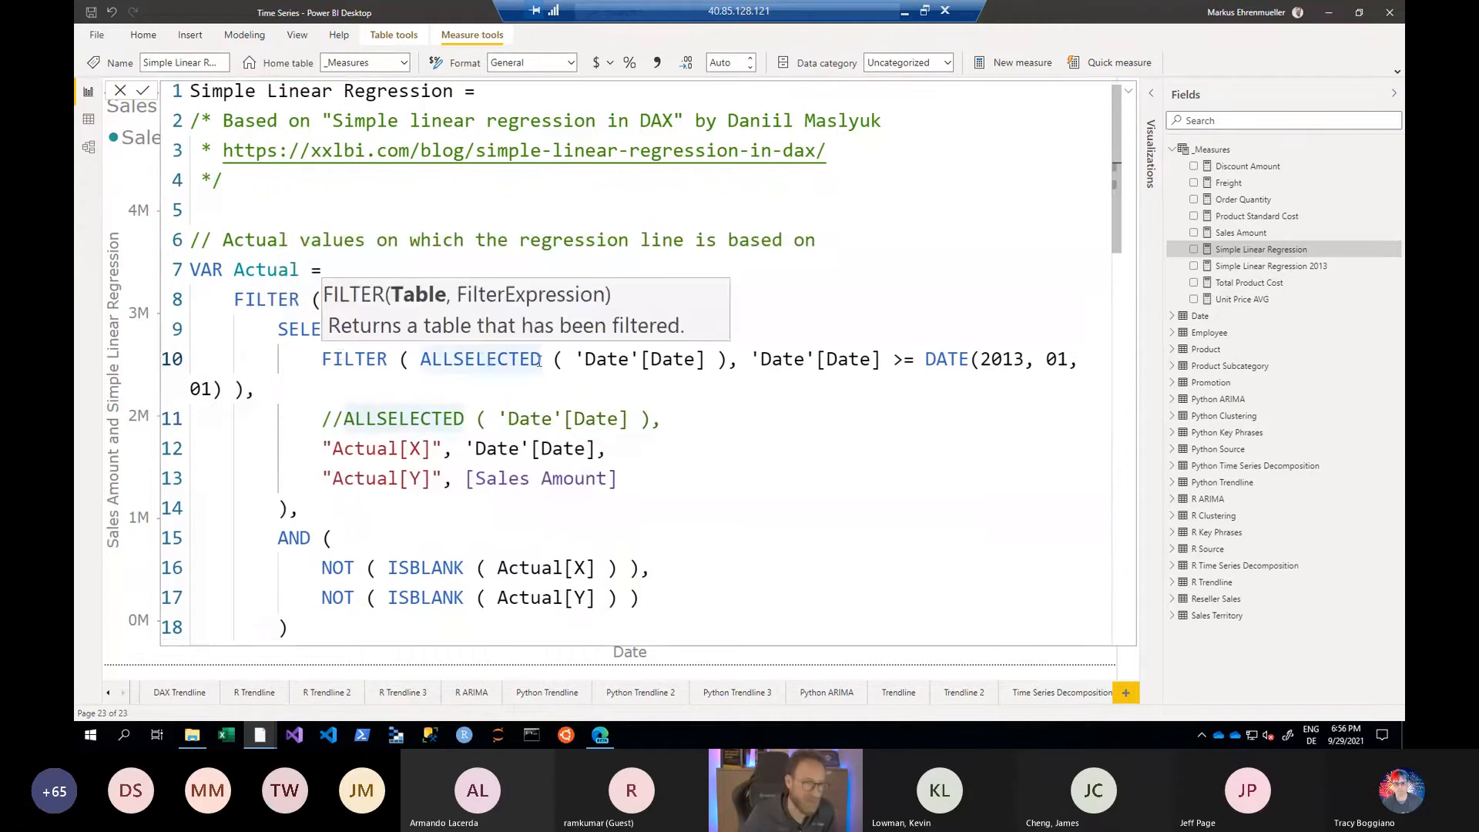
drag(593, 359, 619, 356)
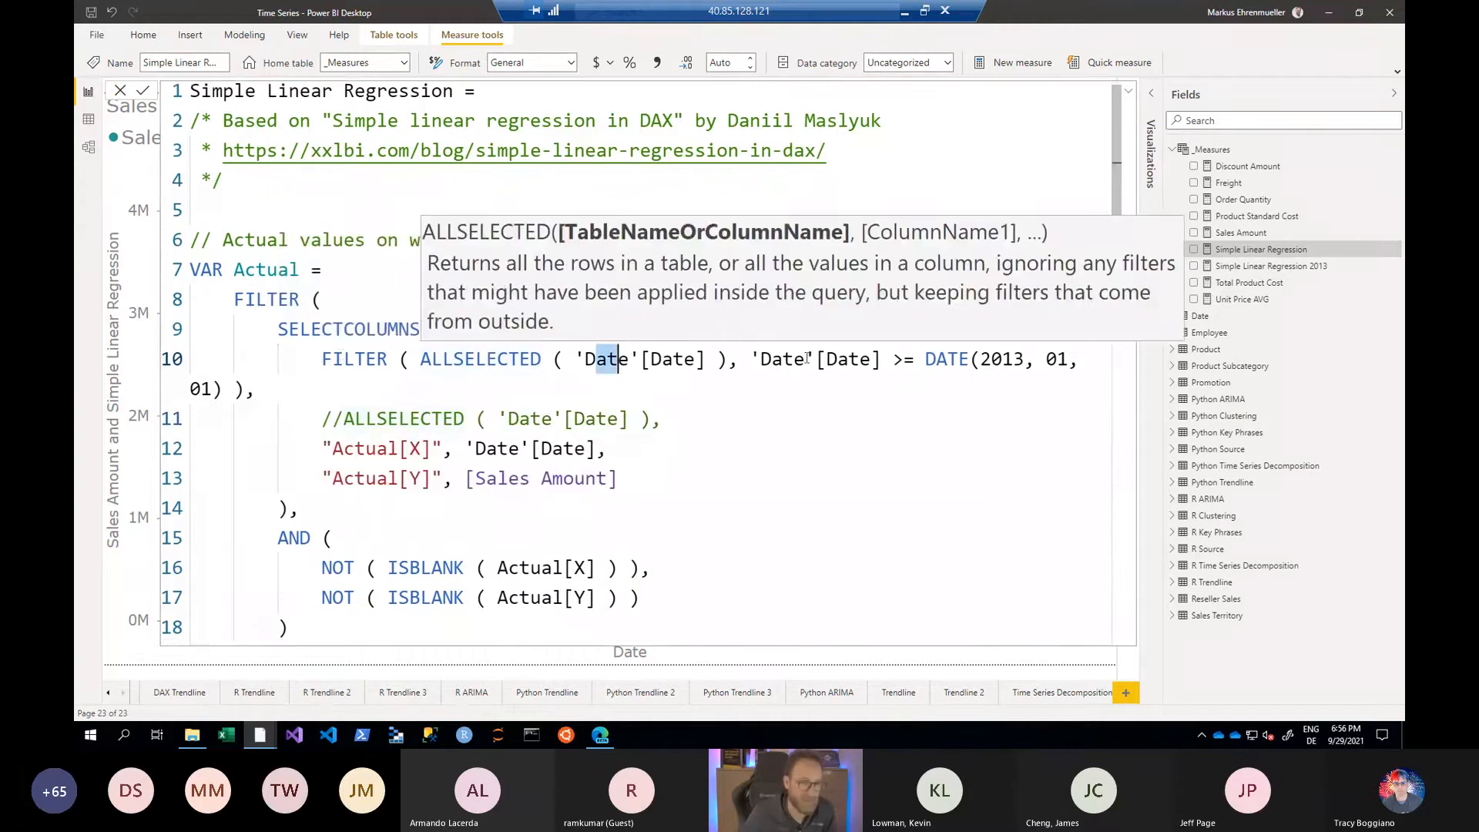
click(837, 360)
drag(897, 360, 1055, 373)
double_click(1065, 359)
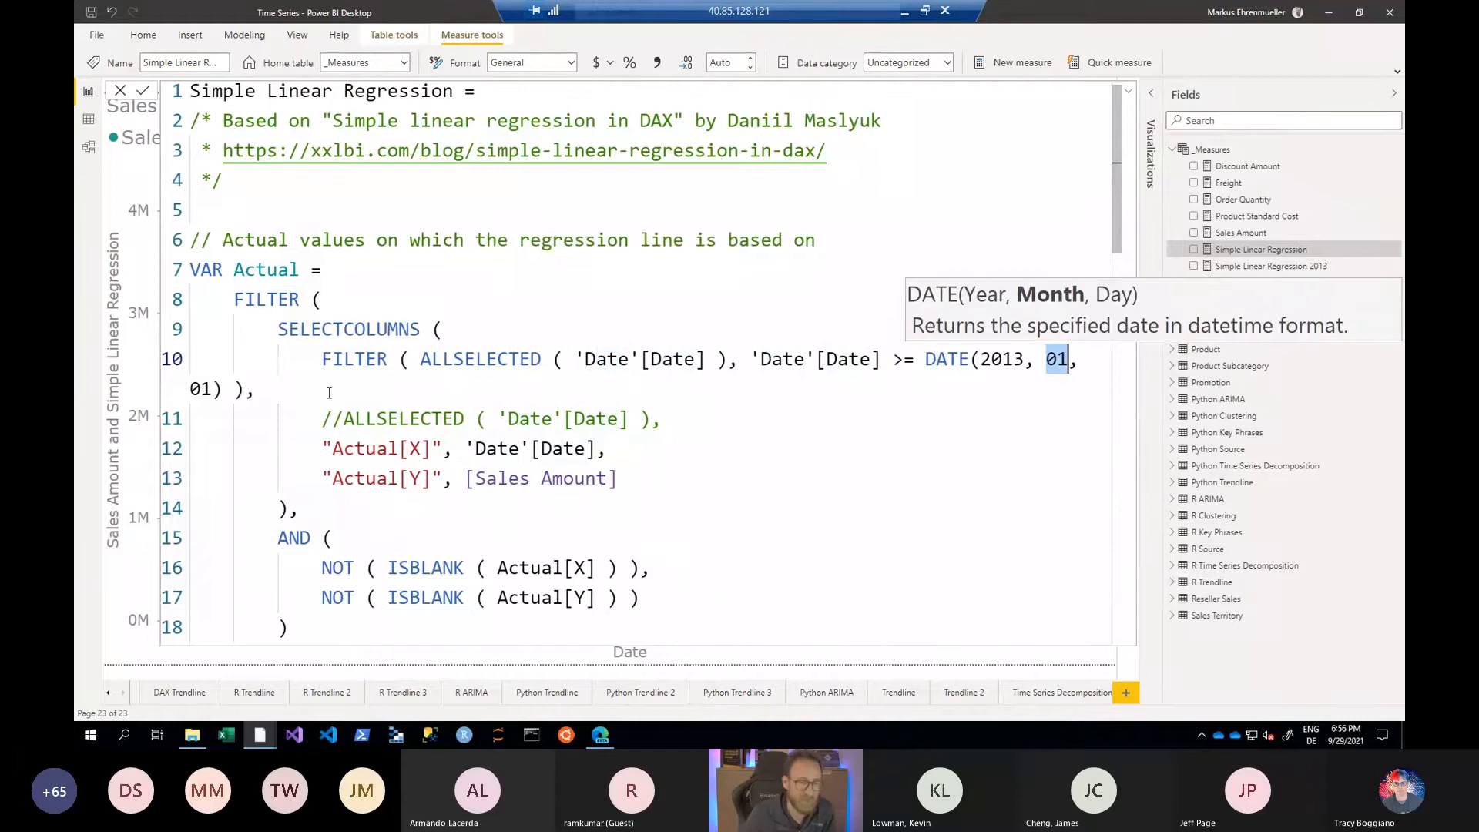
double_click(200, 389)
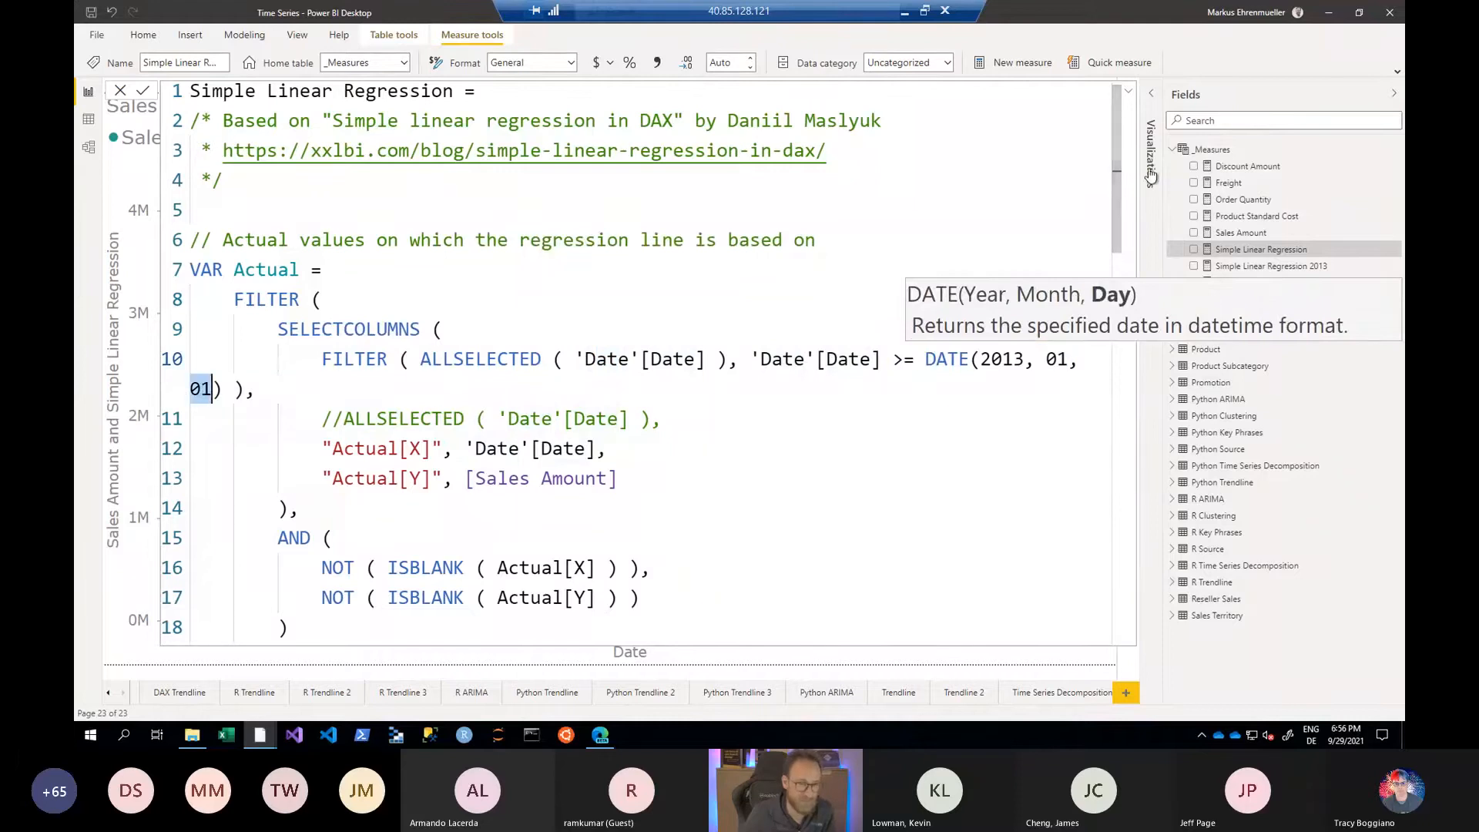
- Examine the matching 'Date'[Date] >= DATE(2013, 01, 01) condition in the RET variable's filter
drag(1115, 221, 1110, 479)
scroll(723, 548, down, 5)
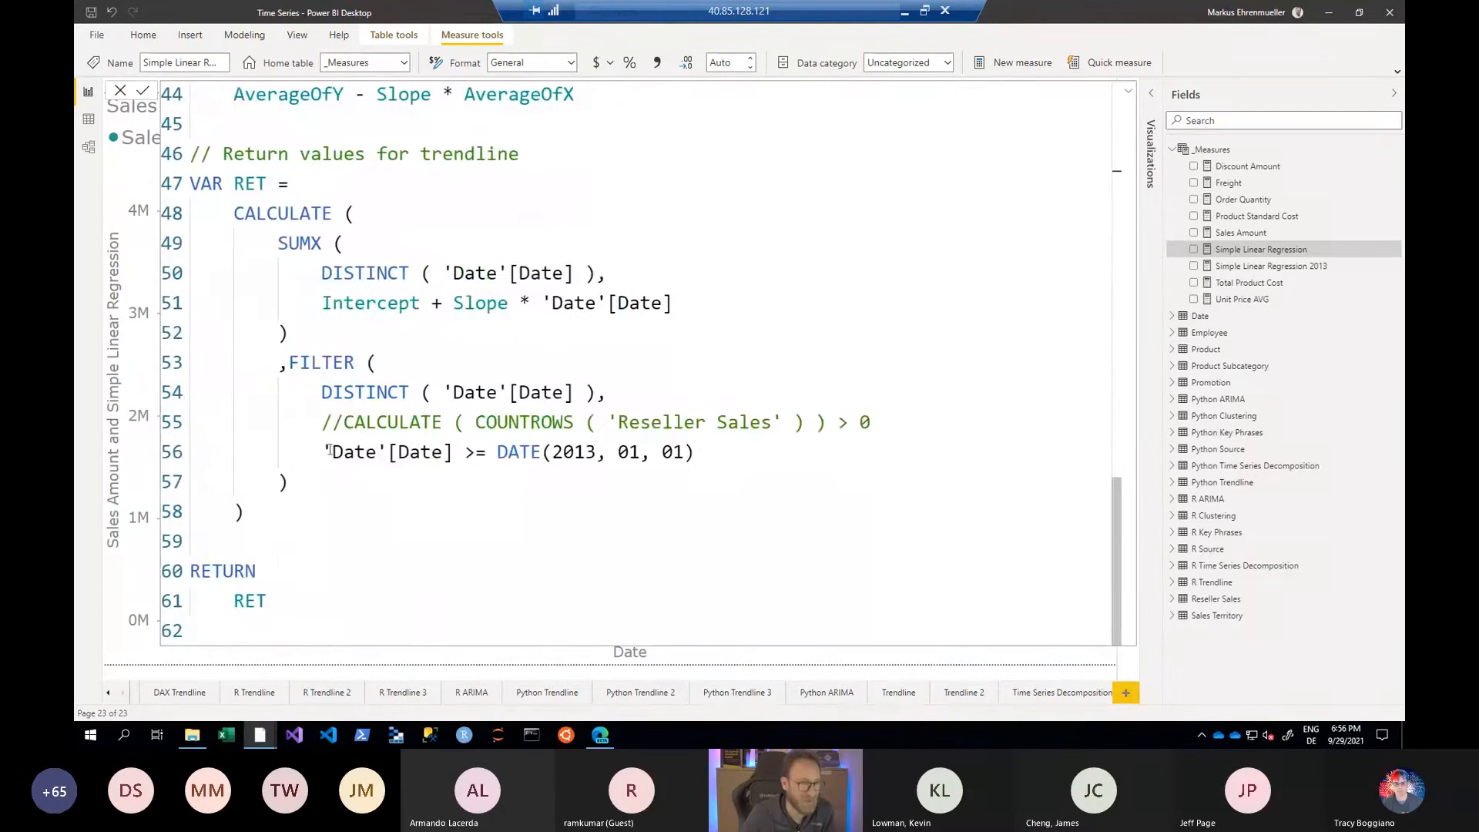
drag(326, 451, 475, 452)
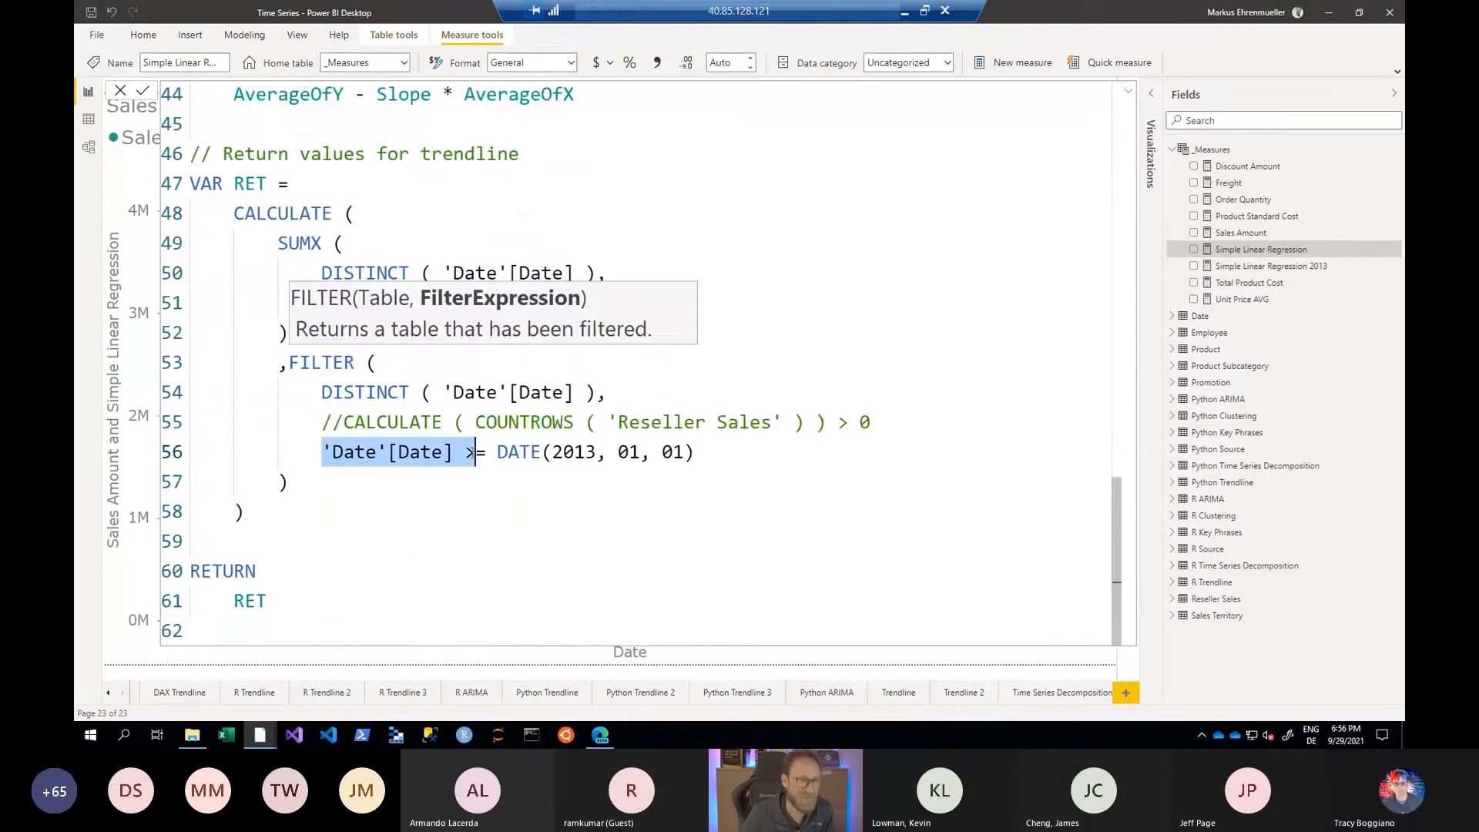
click(473, 452)
key(shift+End)
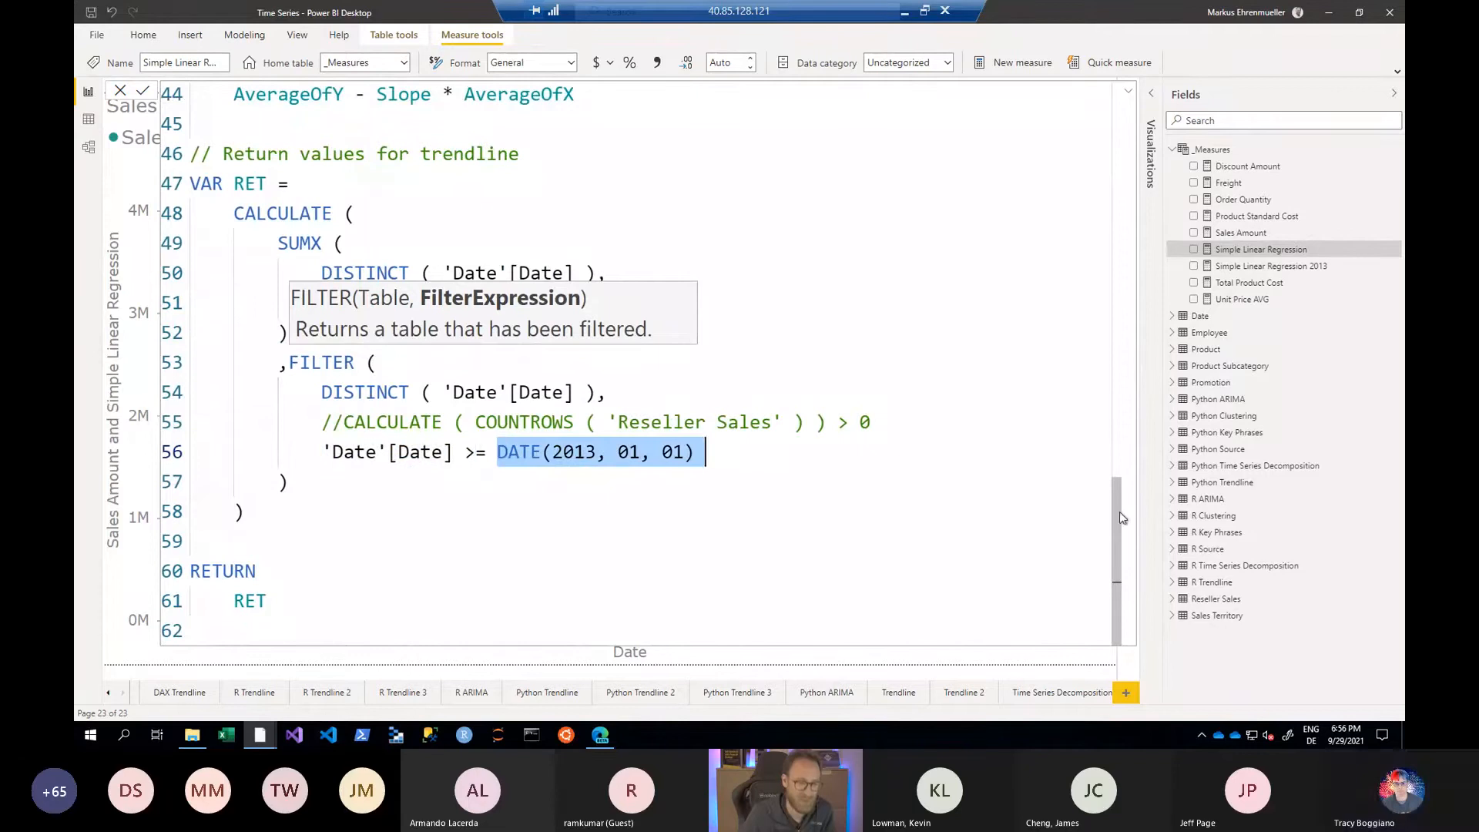
- Return to the Actual variable, commit the edited Simple Linear Regression measure and collapse the formula editor to show the chart
drag(1120, 512, 1130, 118)
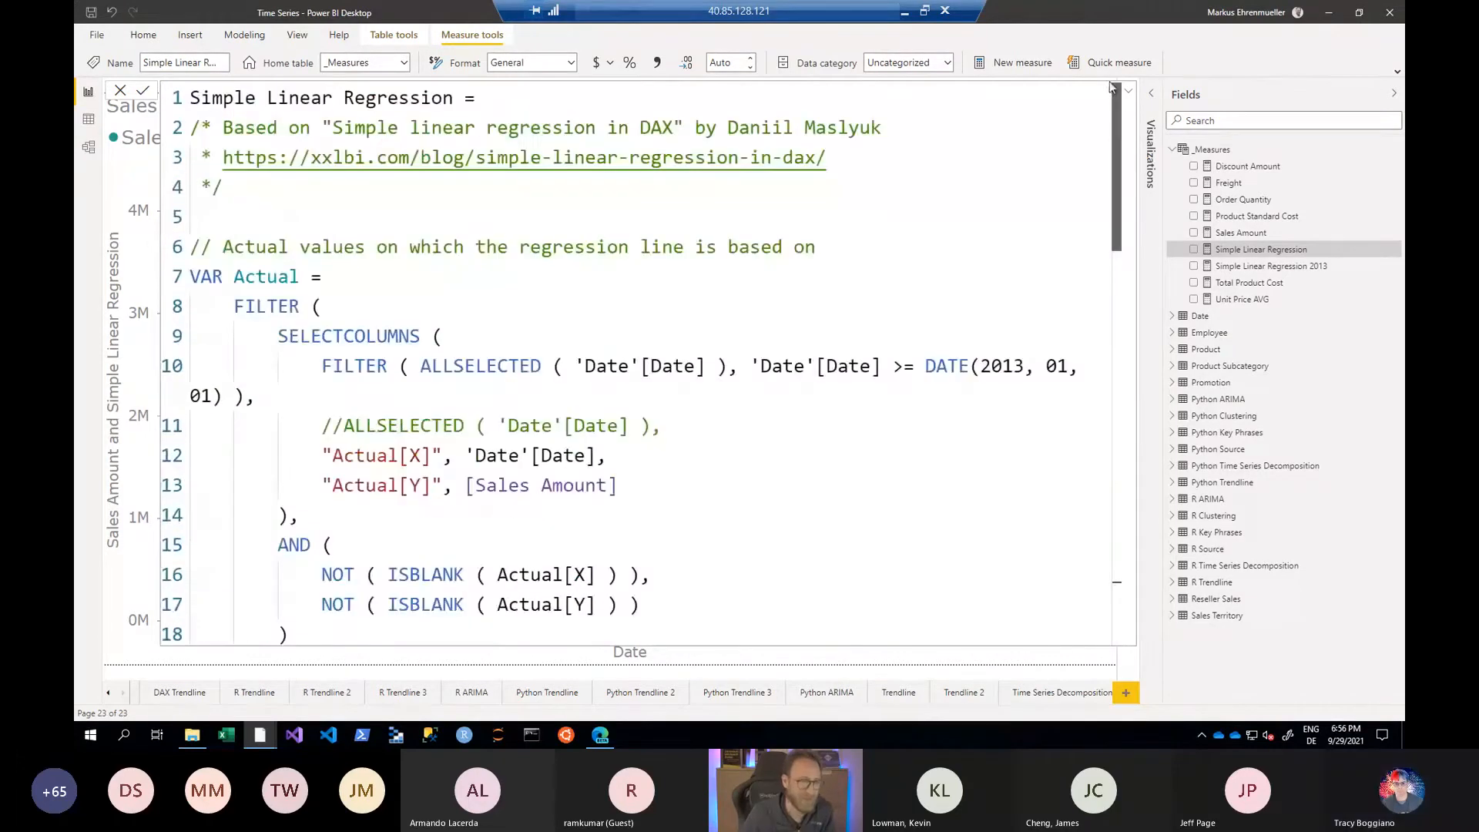
double_click(282, 275)
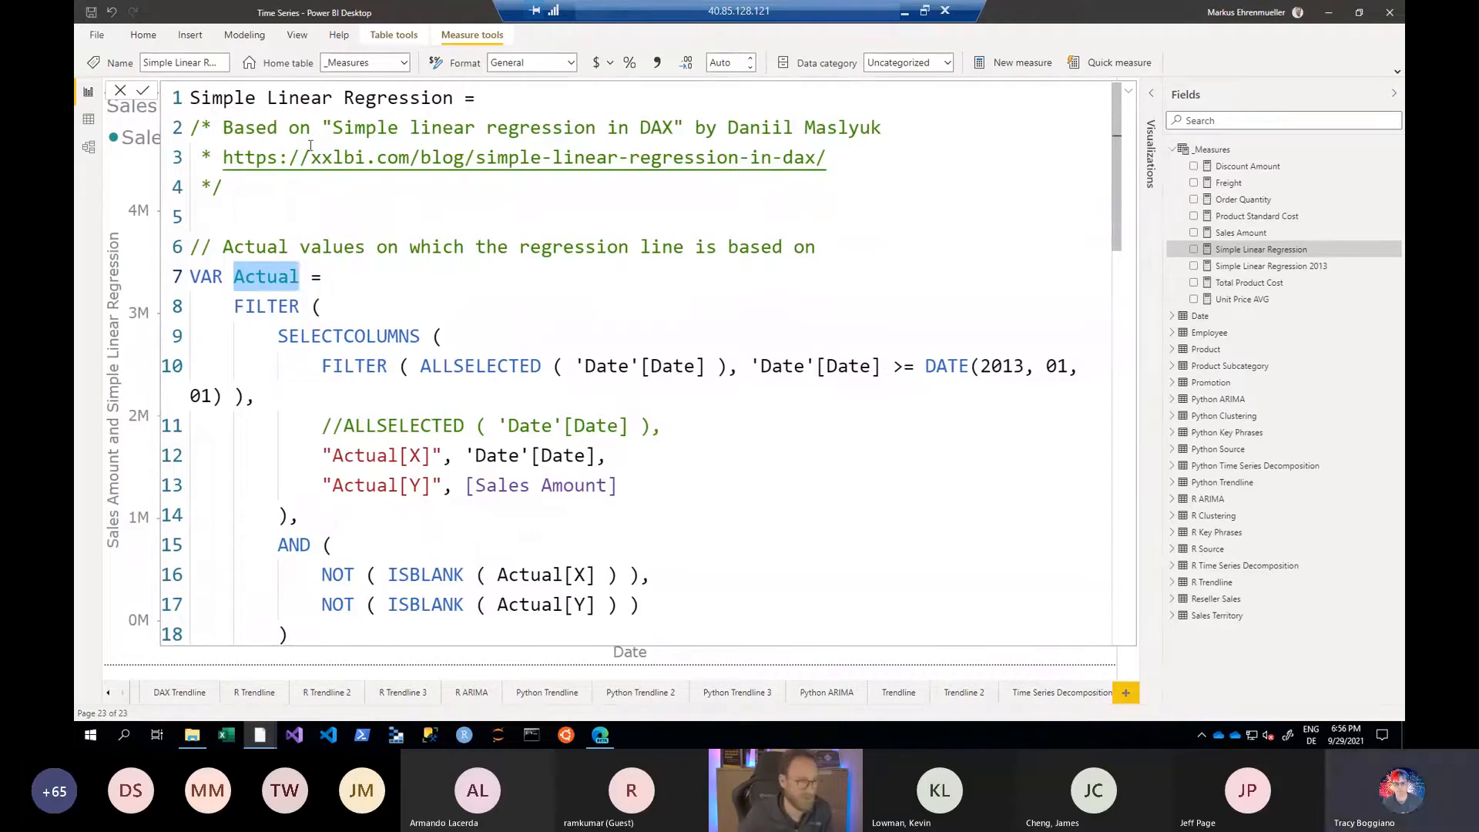
click(143, 92)
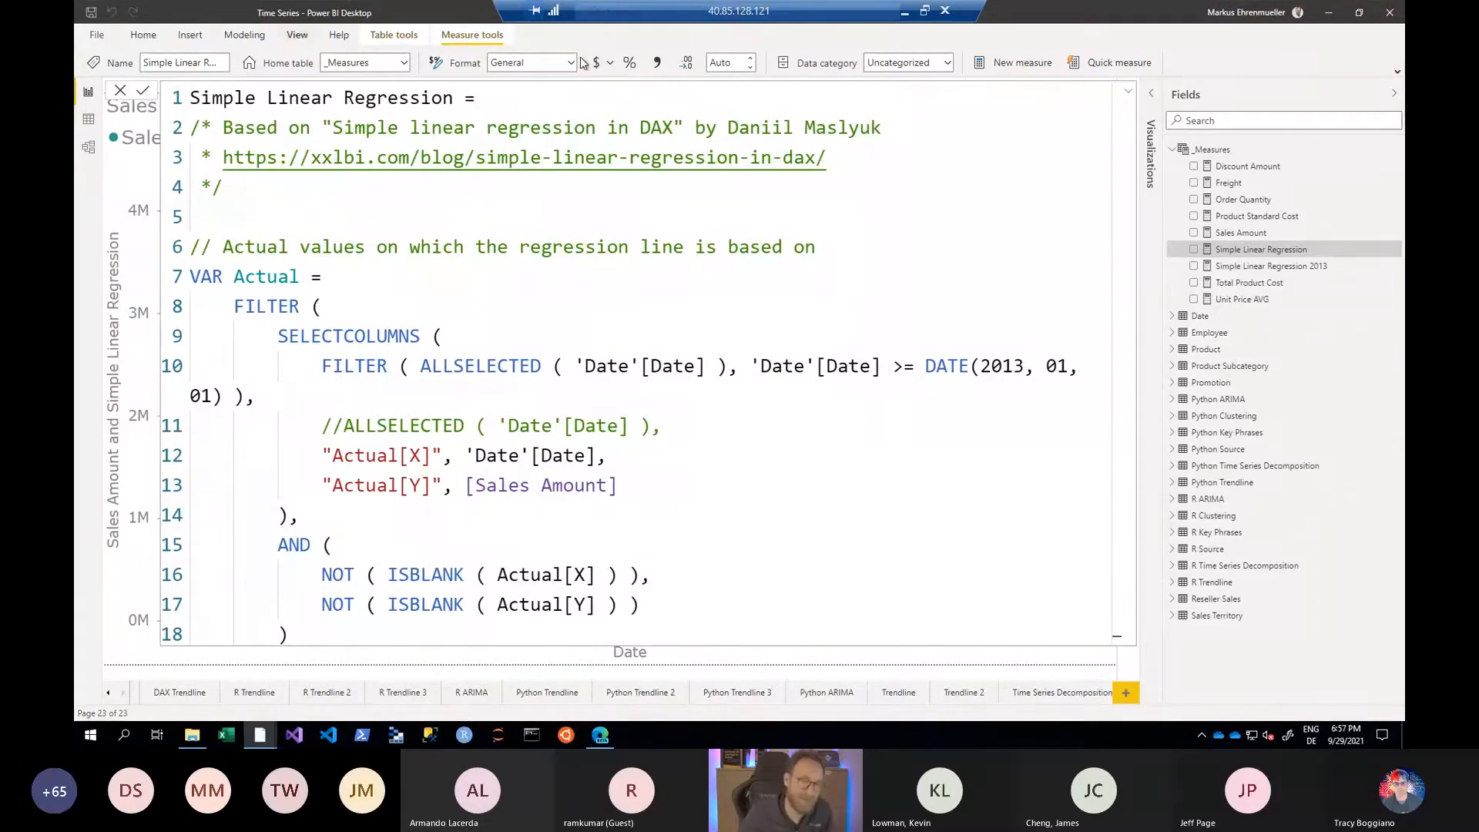
click(1127, 92)
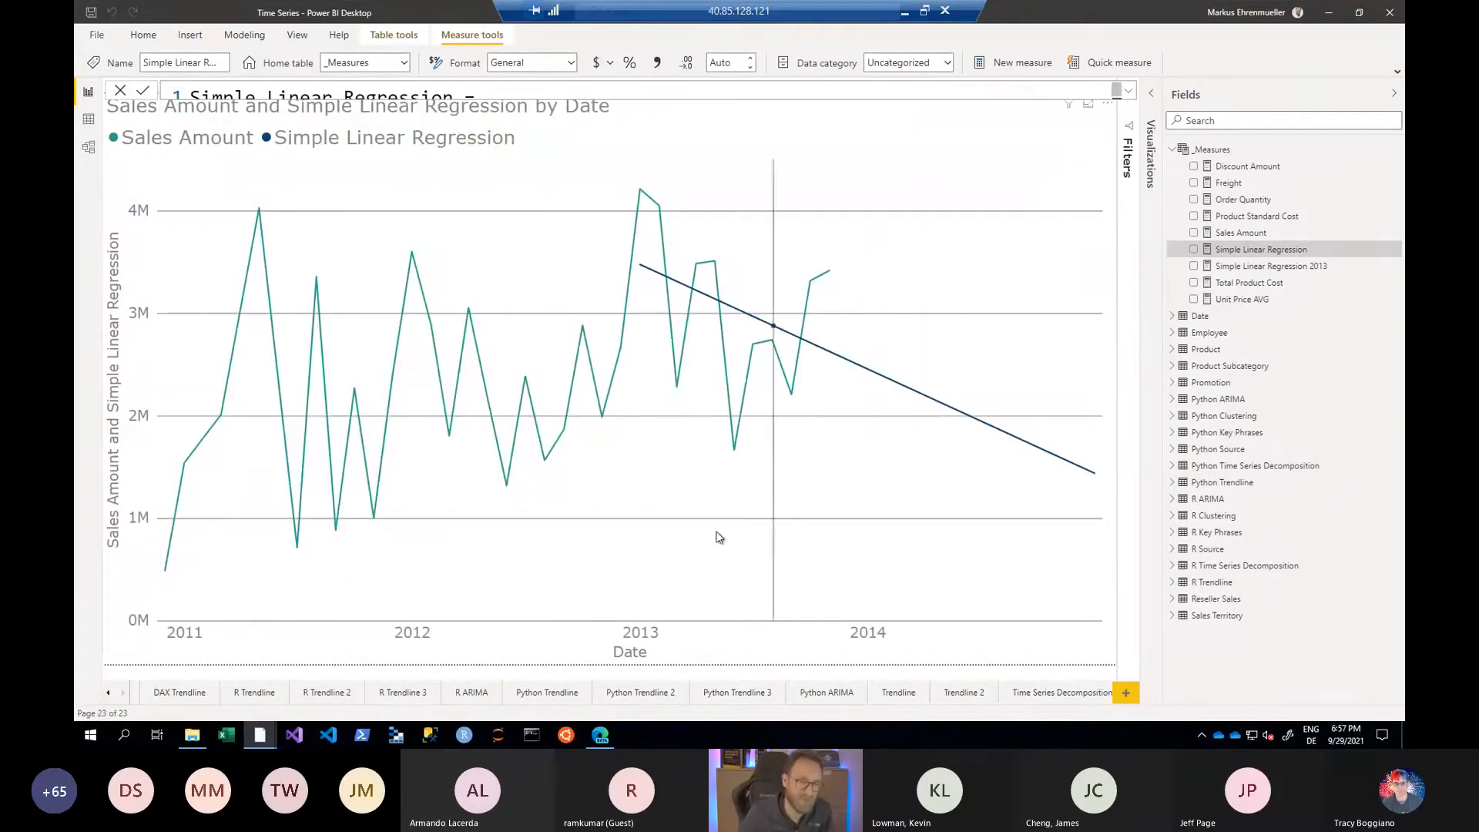
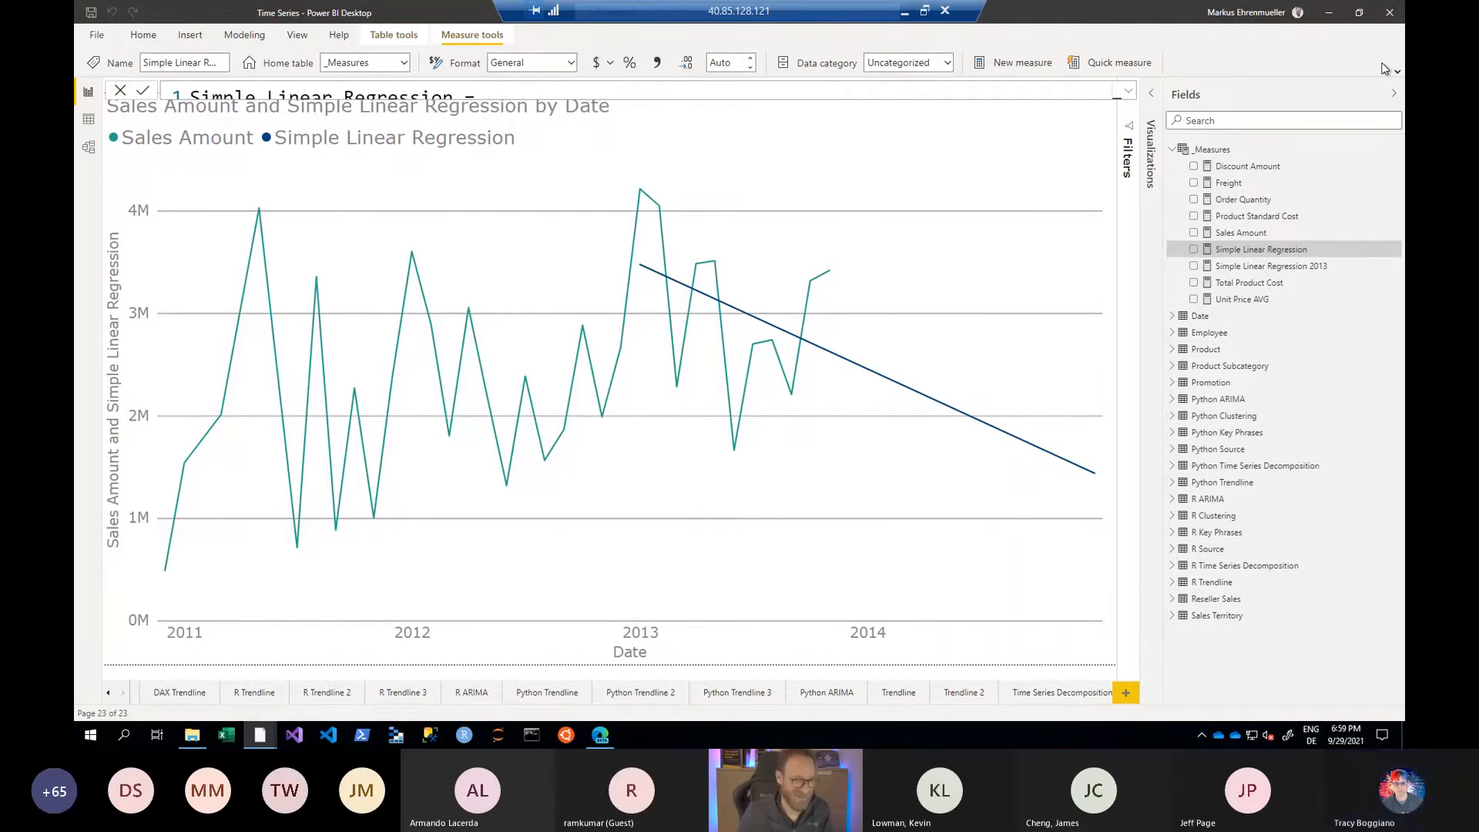
- Duplicate the last report page, Duplicate of Page 1, which holds the Sales Amount and Simple Linear Regression chart
mouse_move(857, 285)
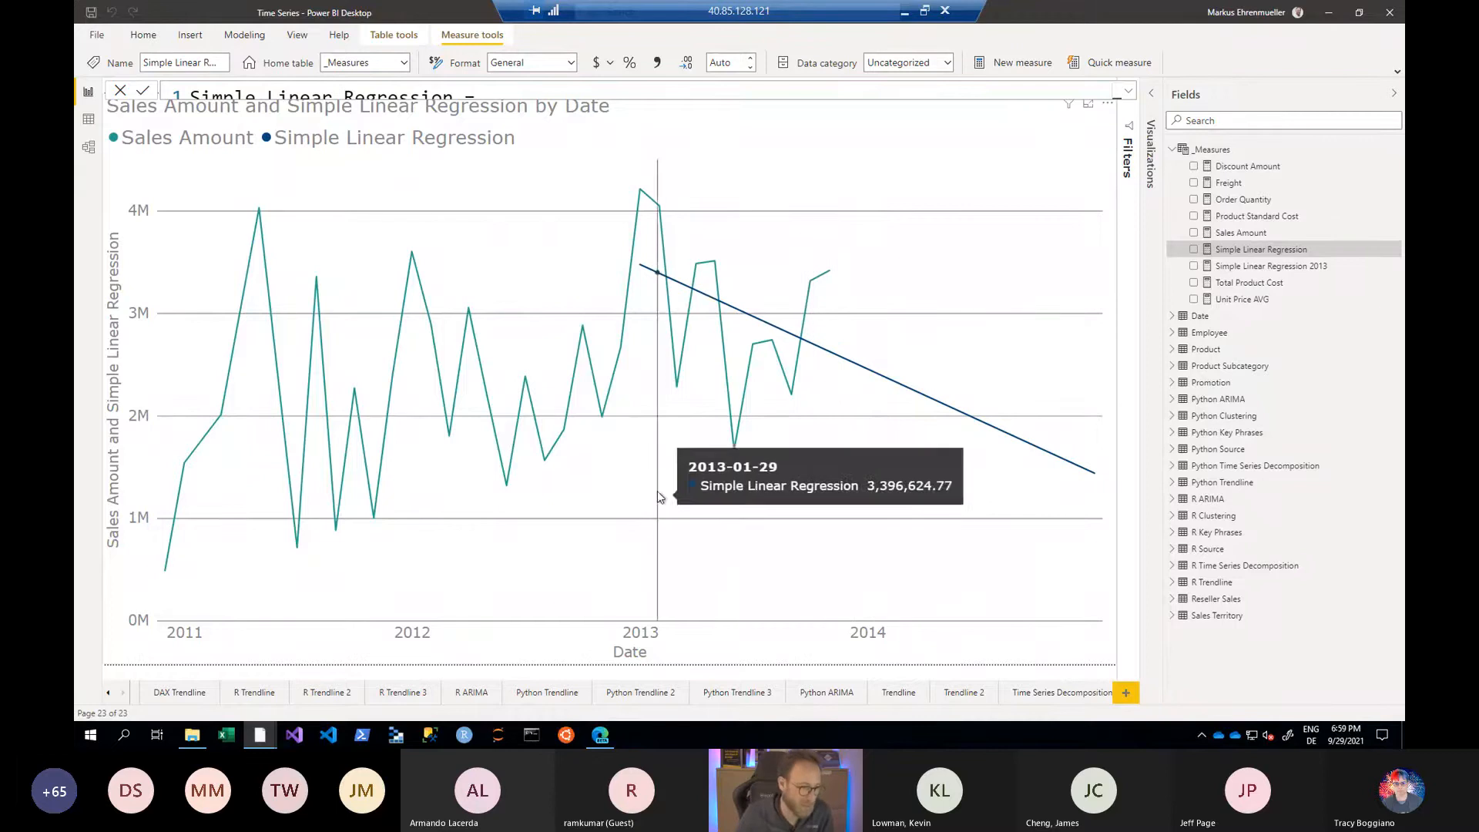
click(123, 692)
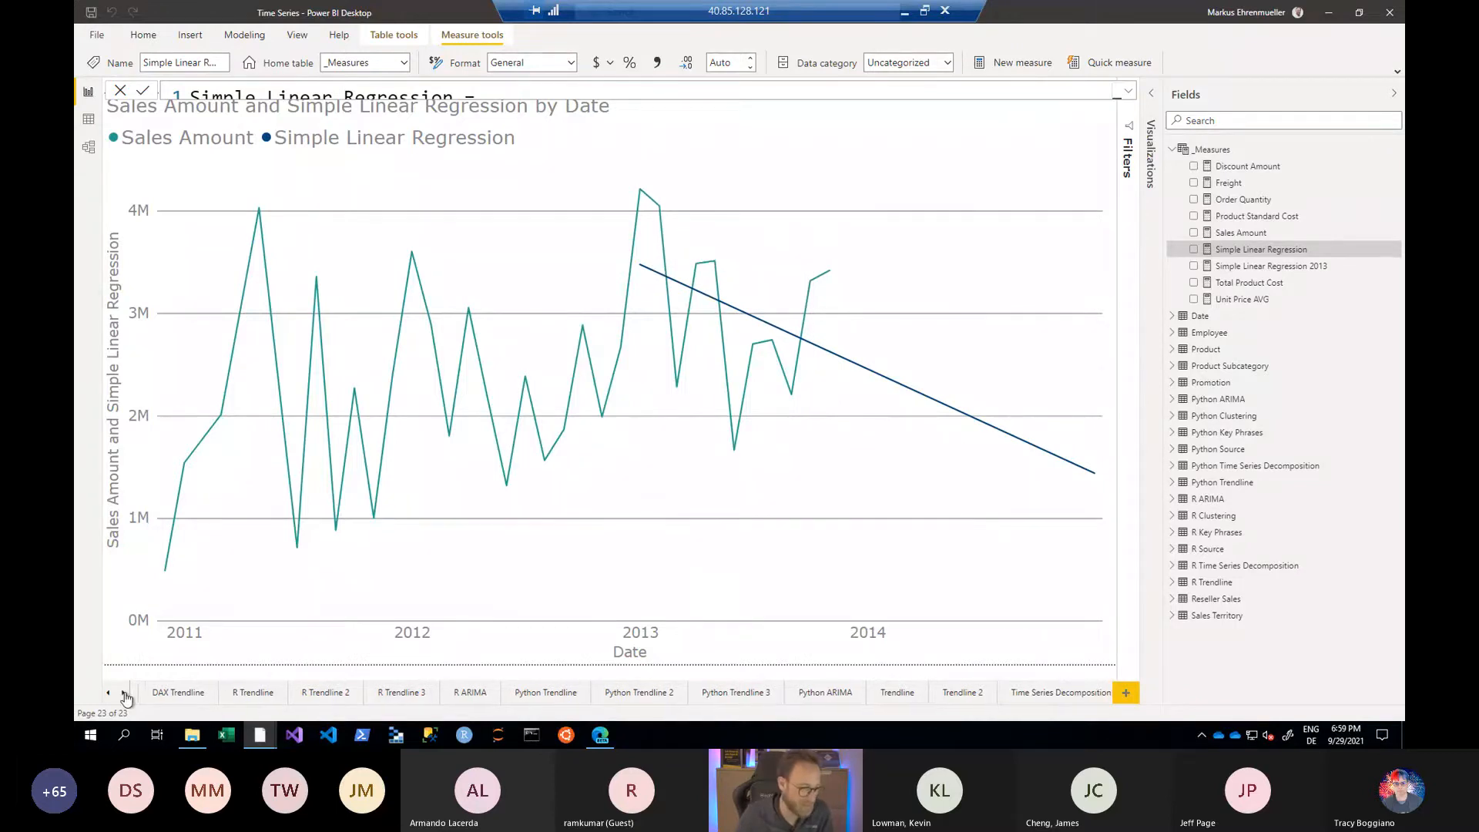
right_click(1071, 696)
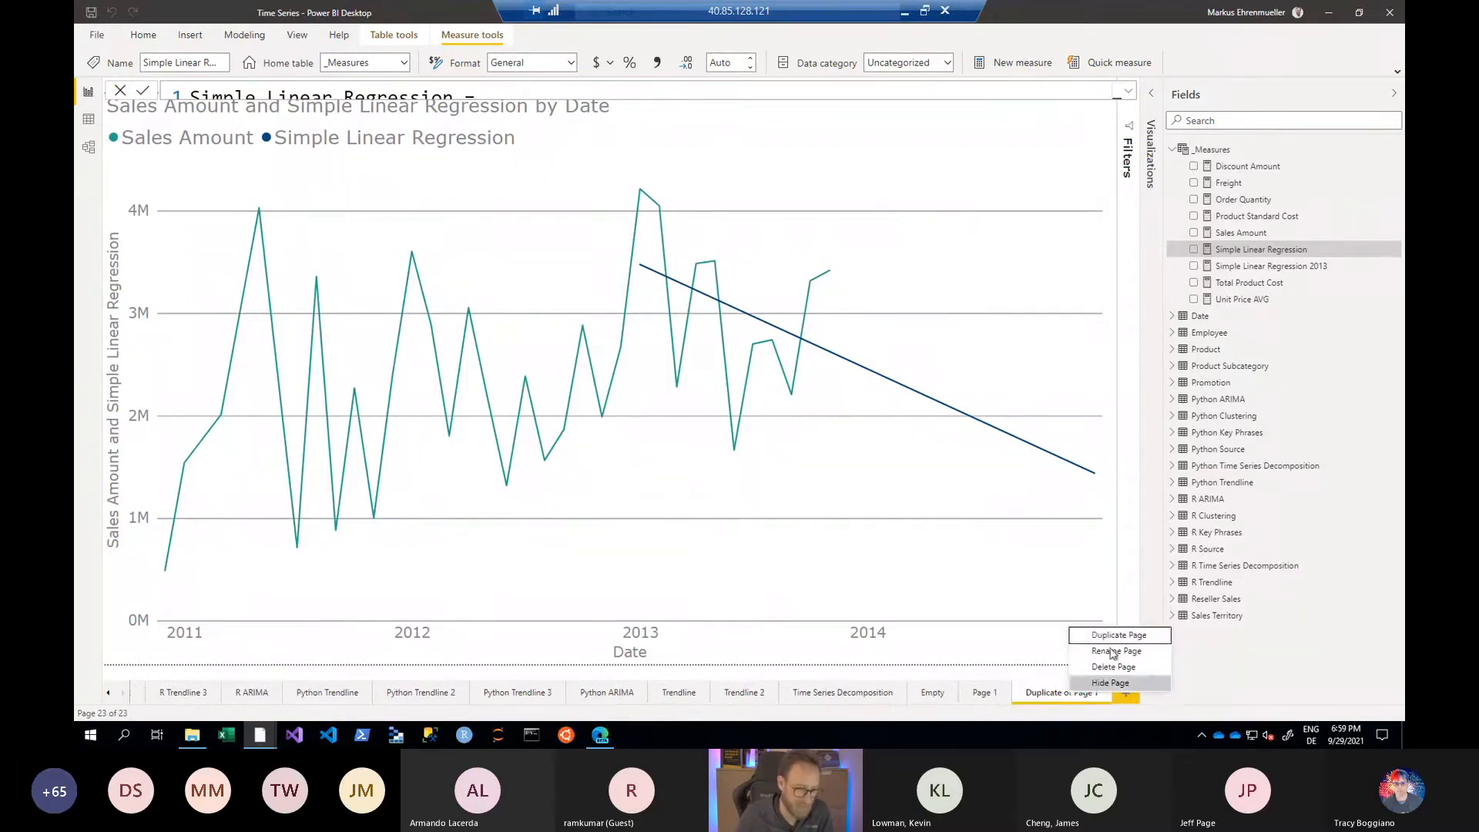
click(1118, 635)
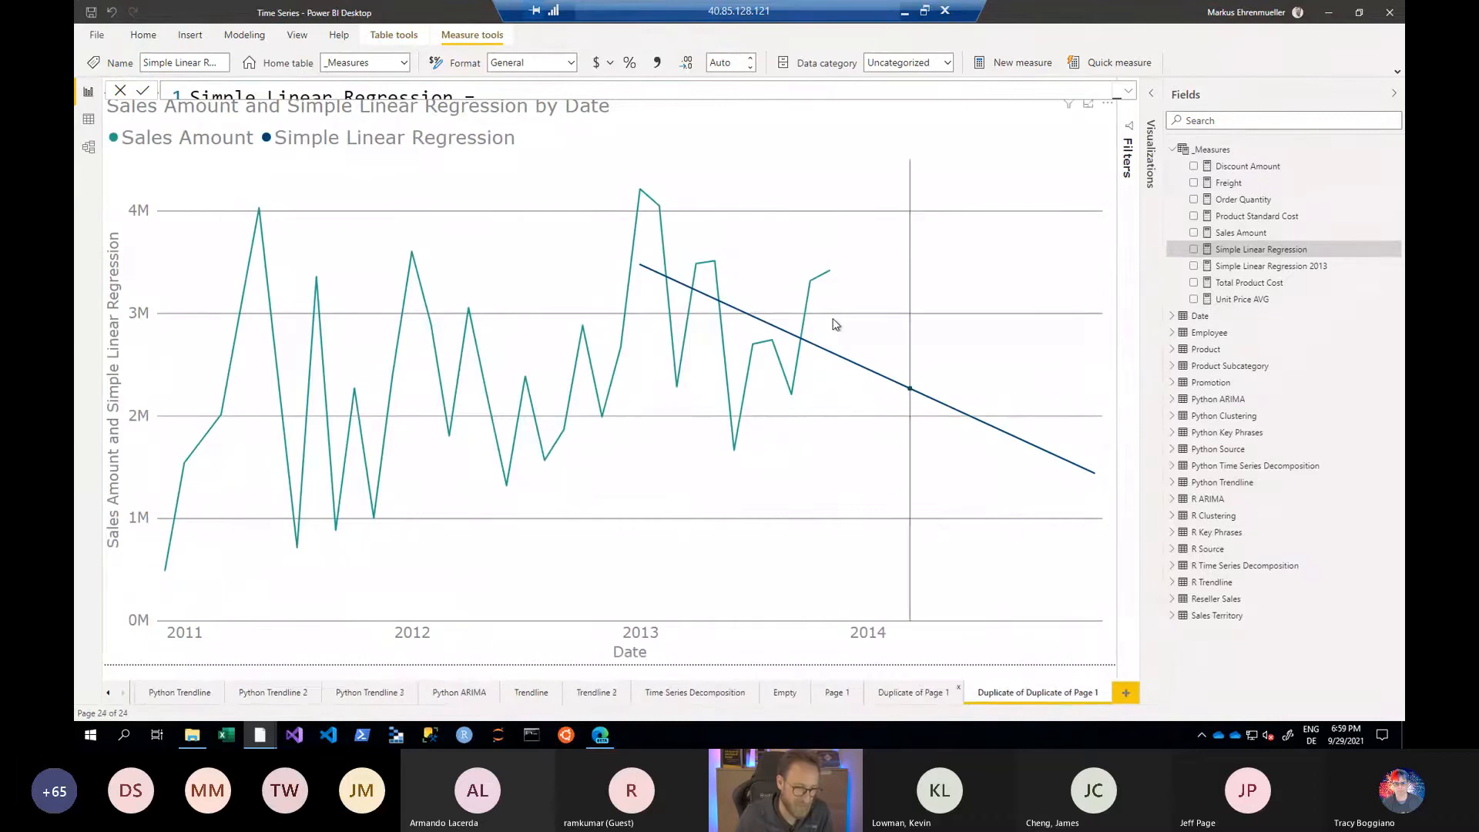
- Convert the line chart on the new page into the imported Forecasting visual
click(845, 171)
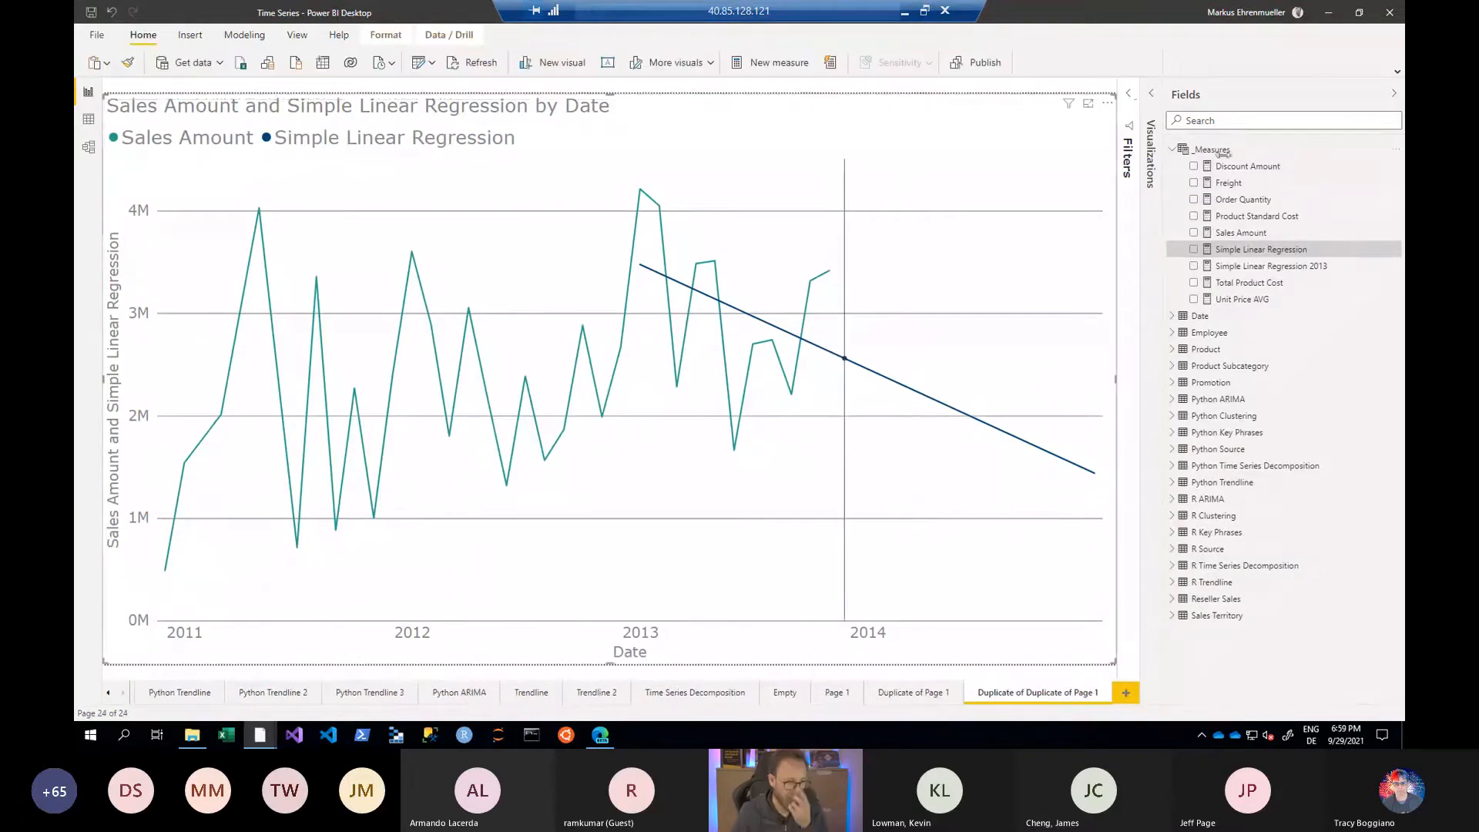
click(1393, 96)
click(1372, 102)
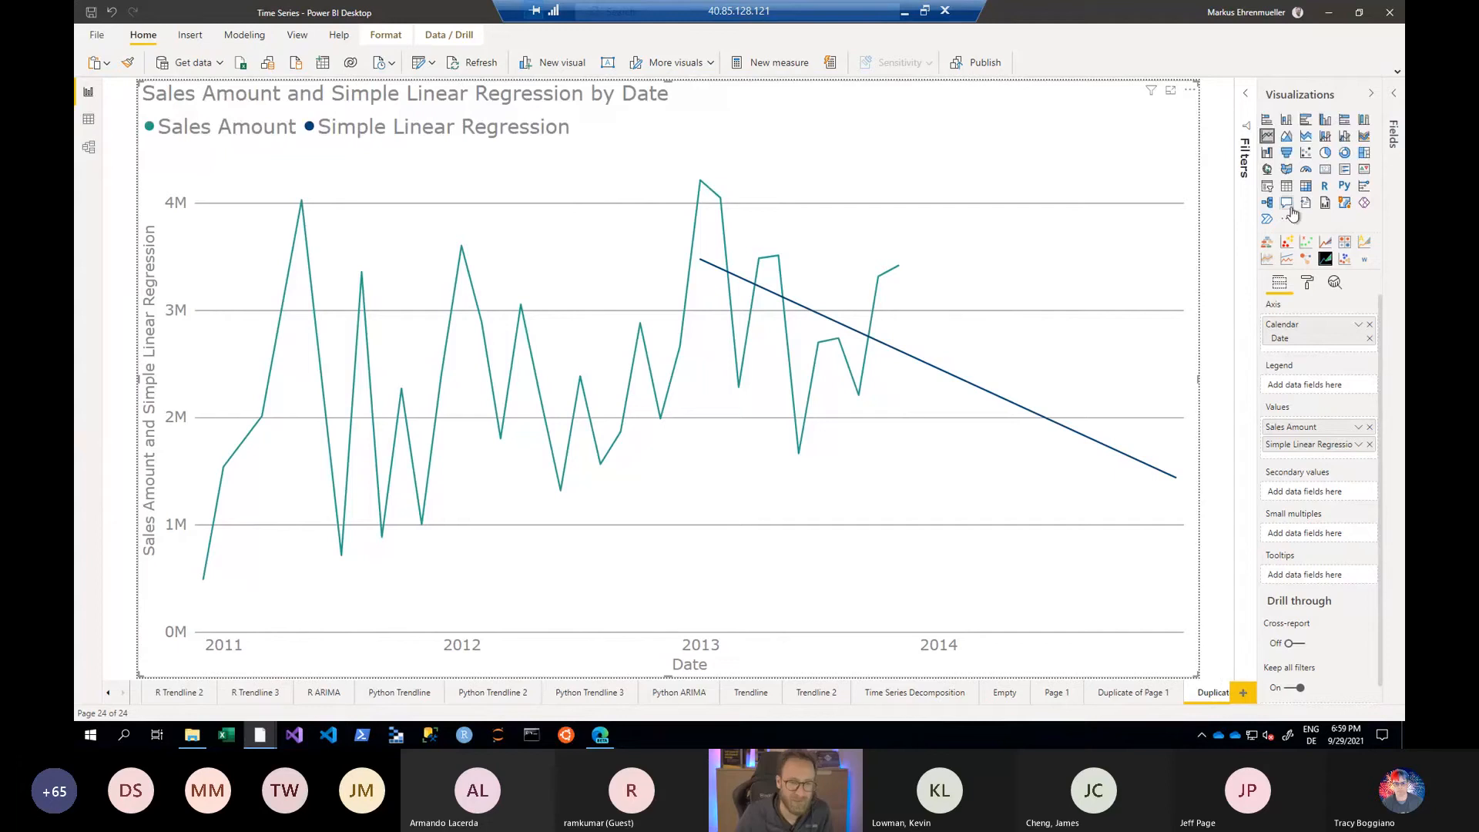
click(1289, 223)
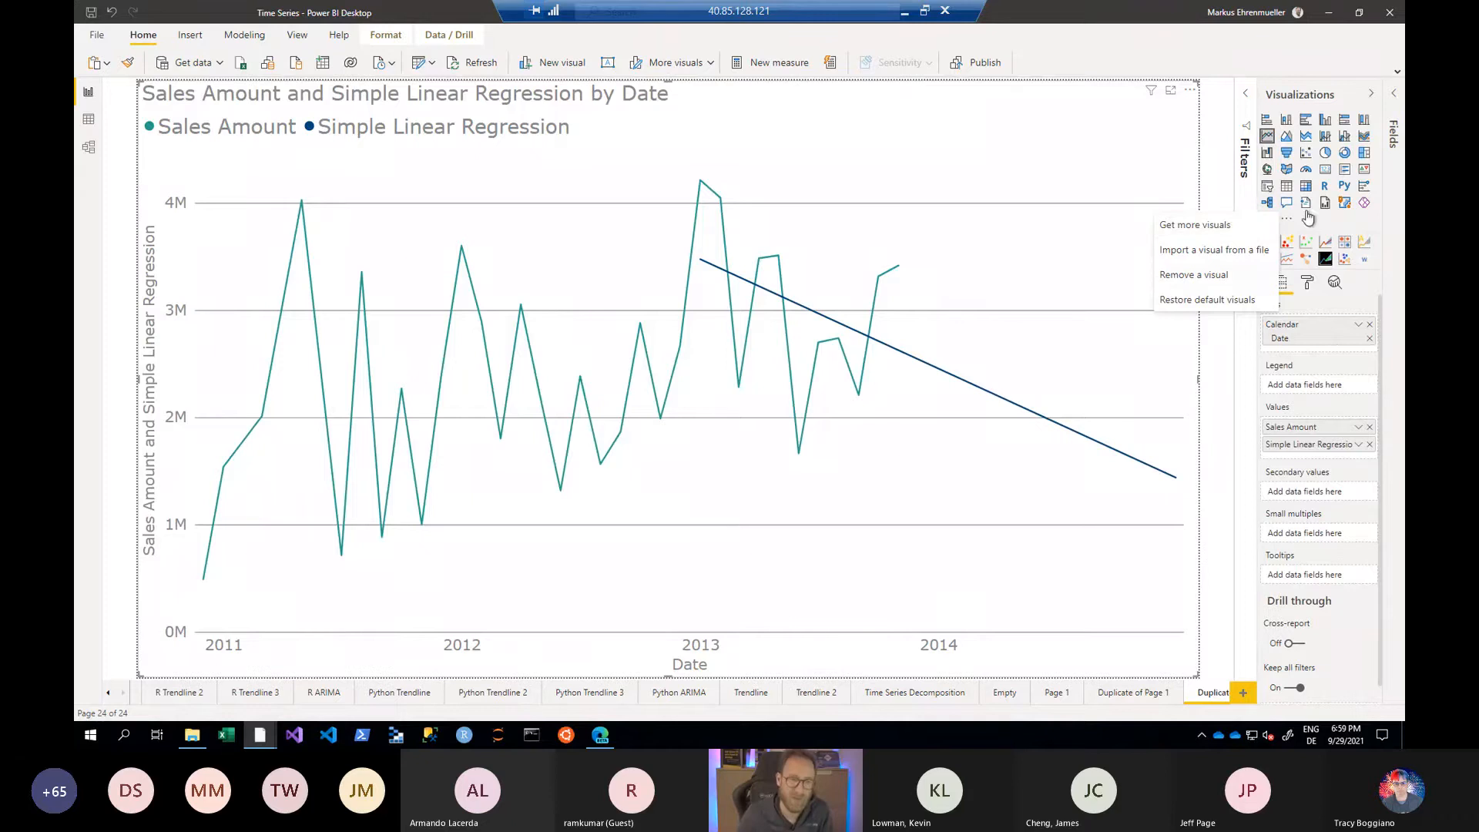
click(1335, 224)
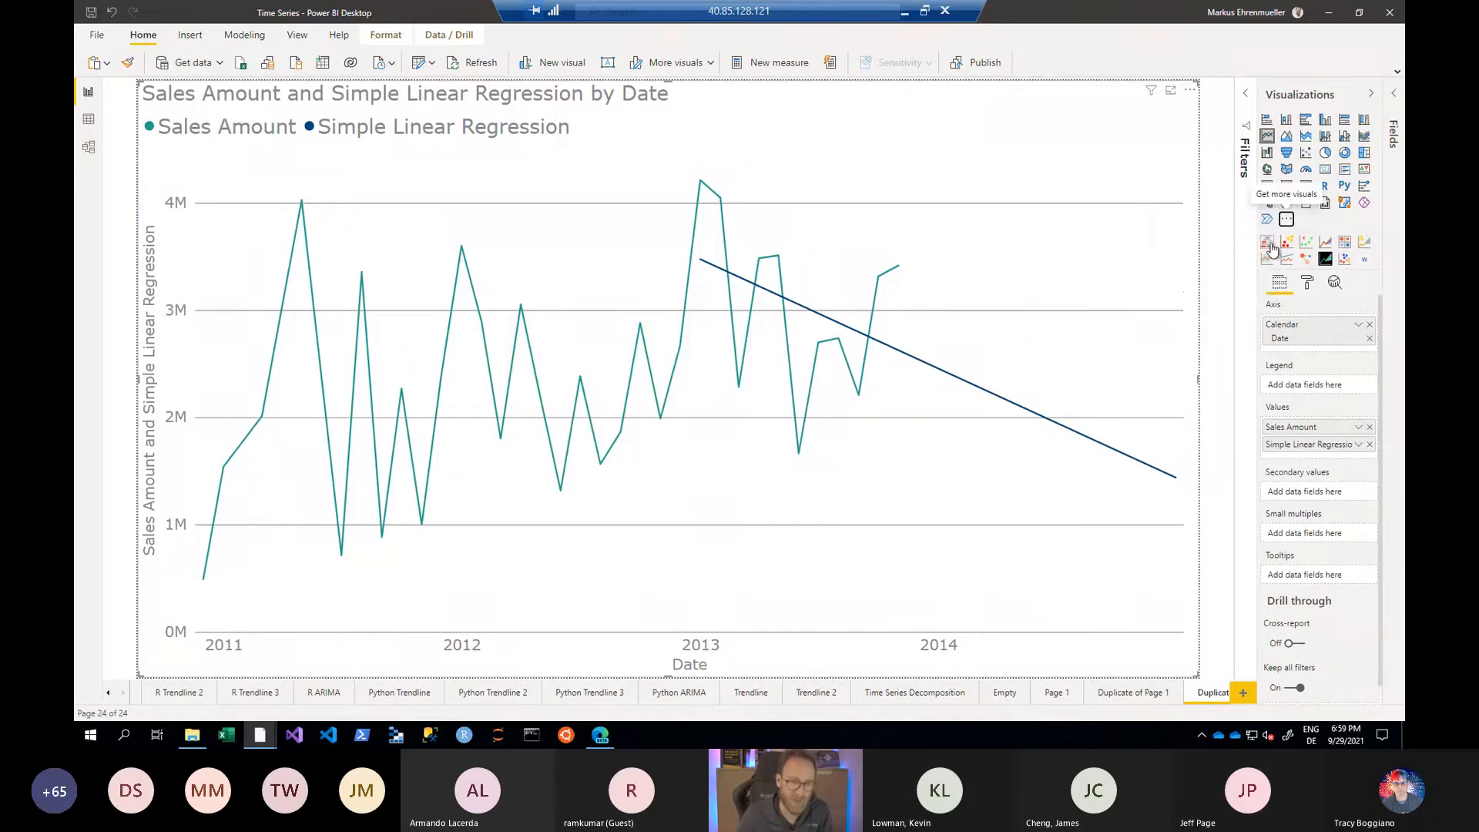
click(1324, 244)
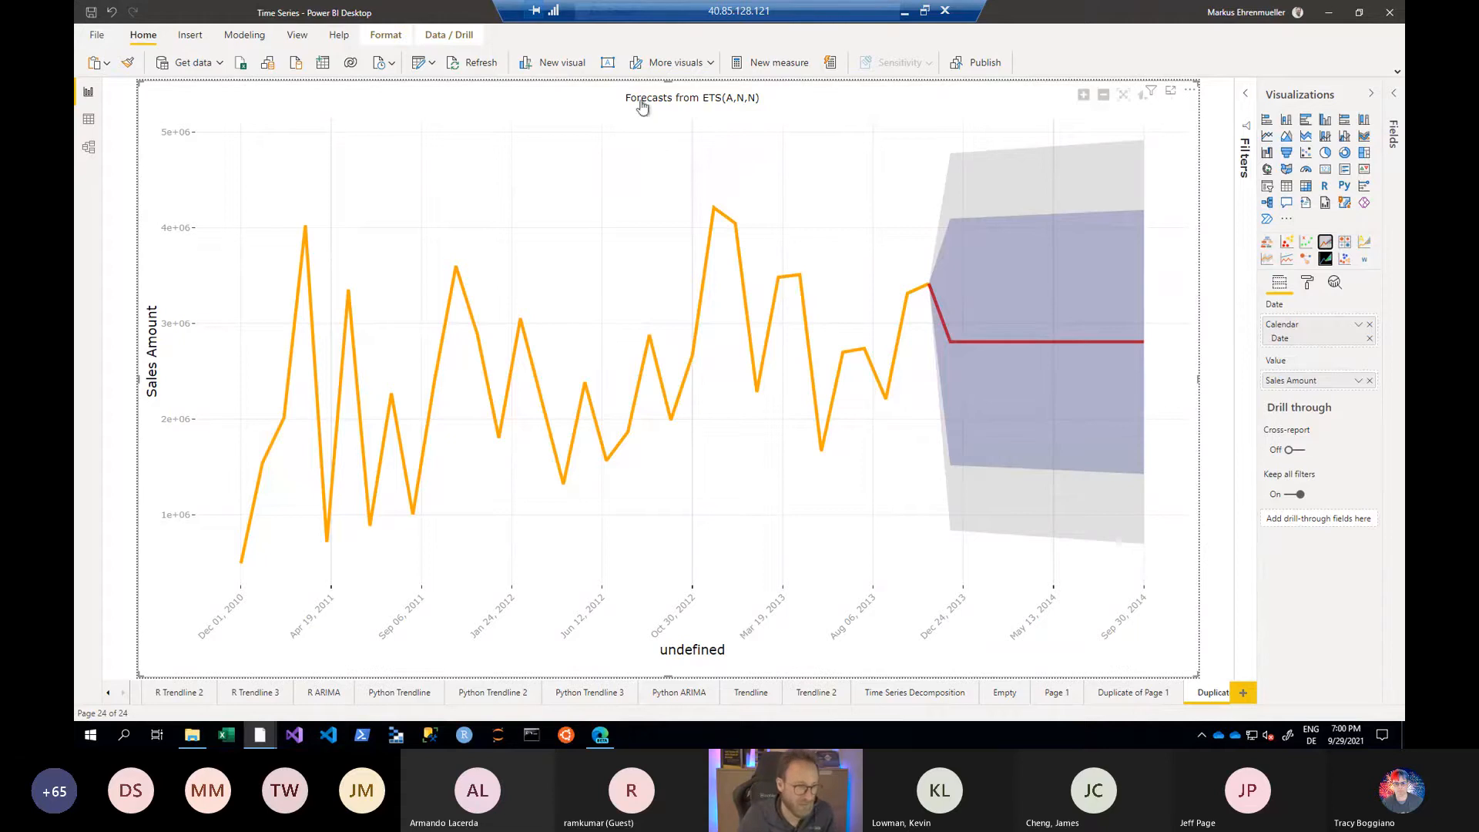
- Examine the forecasting settings of the new visual and of the chart on the Time Series Forecasting Chart page
click(1307, 282)
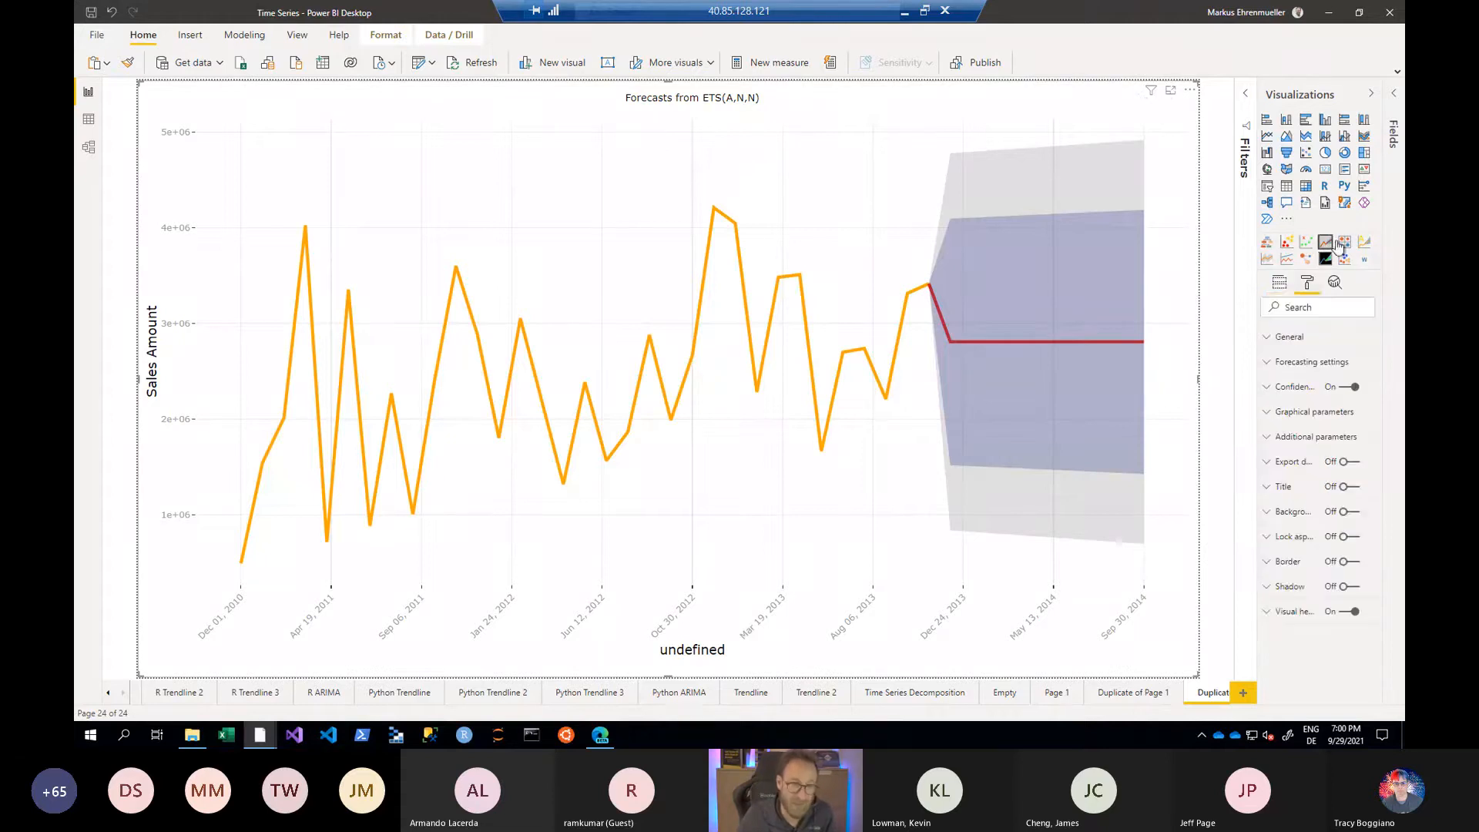
click(1269, 362)
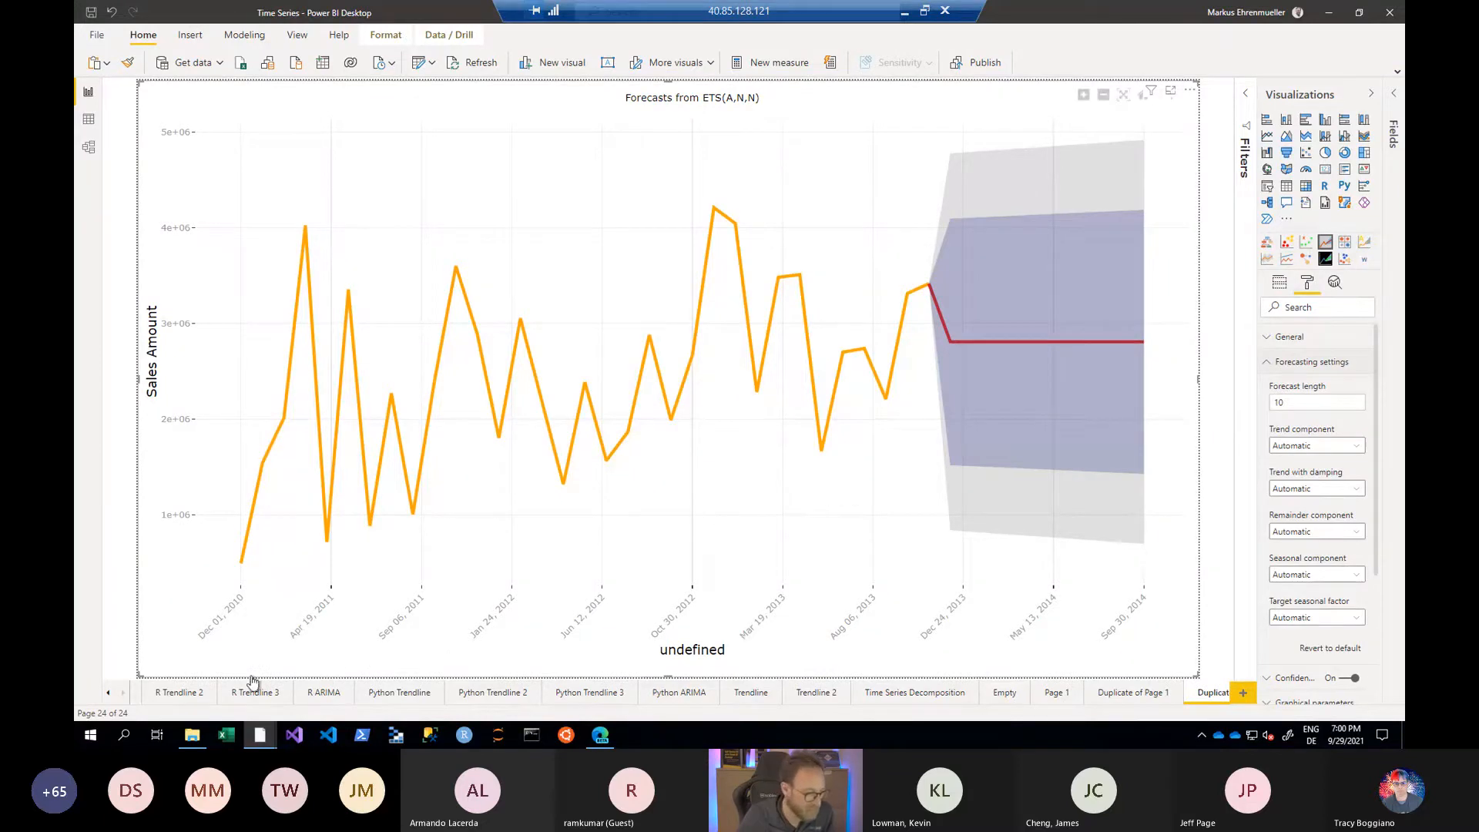
click(109, 692)
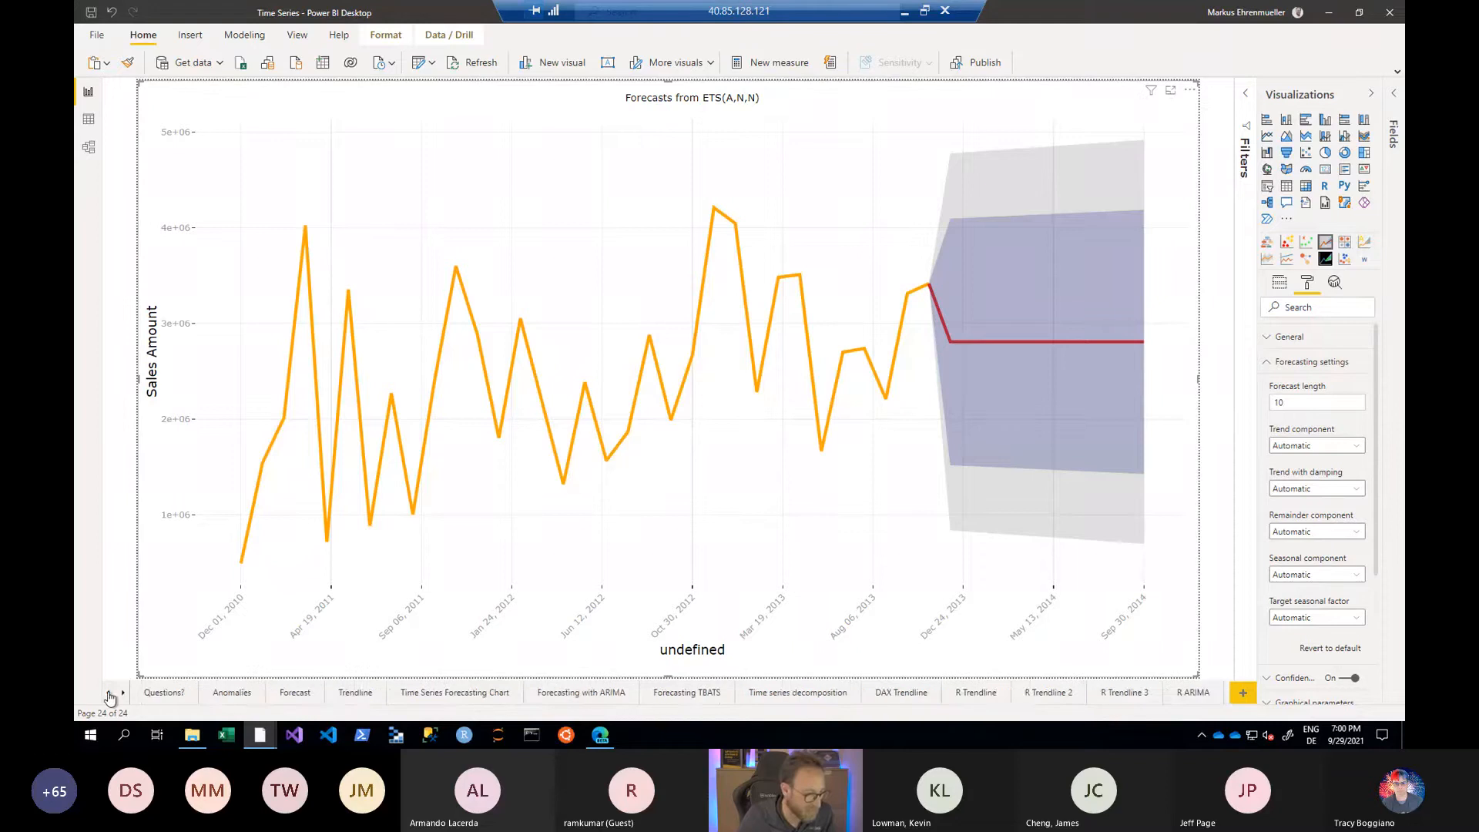
click(488, 695)
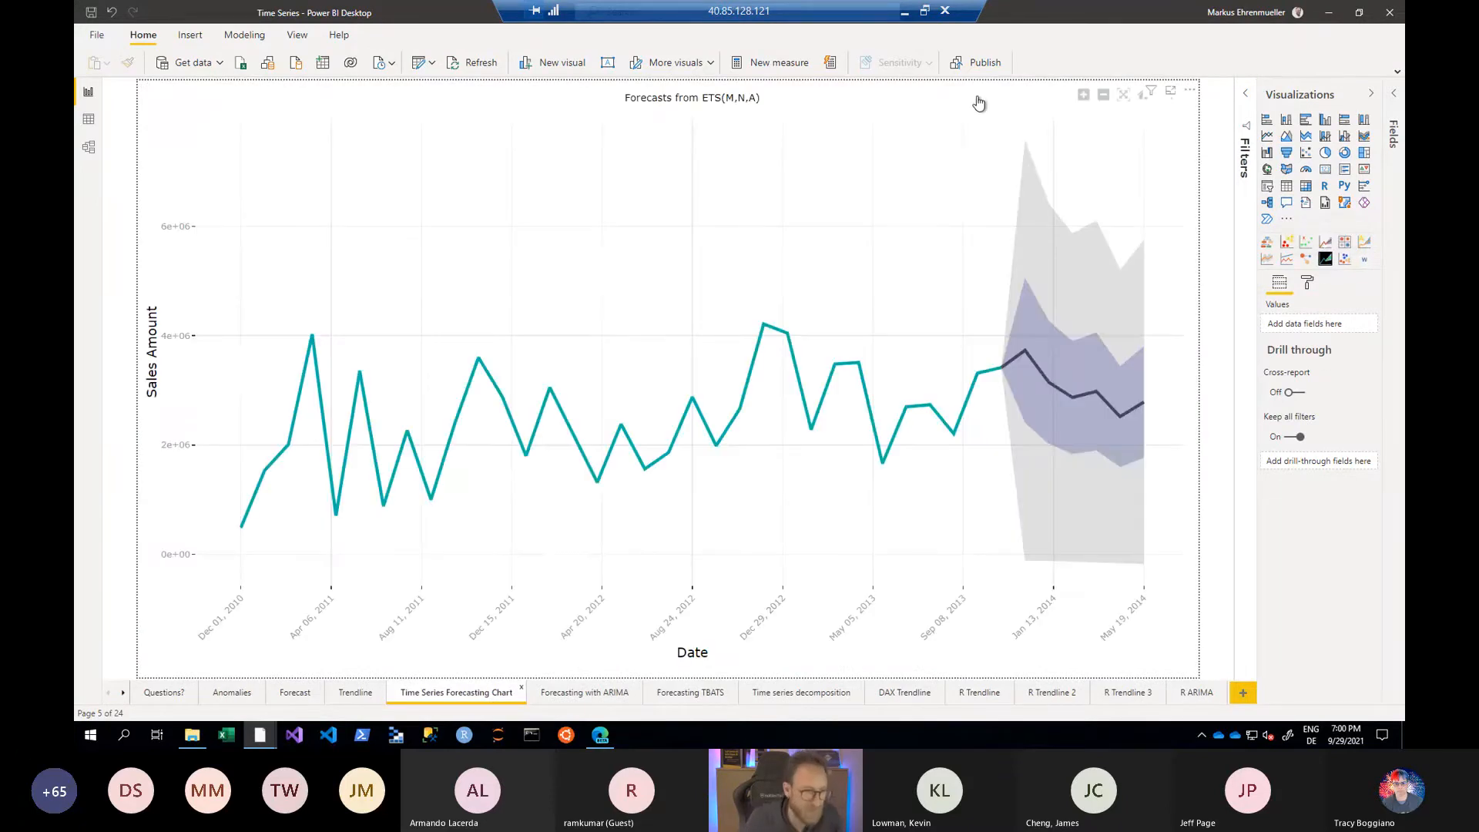
click(978, 102)
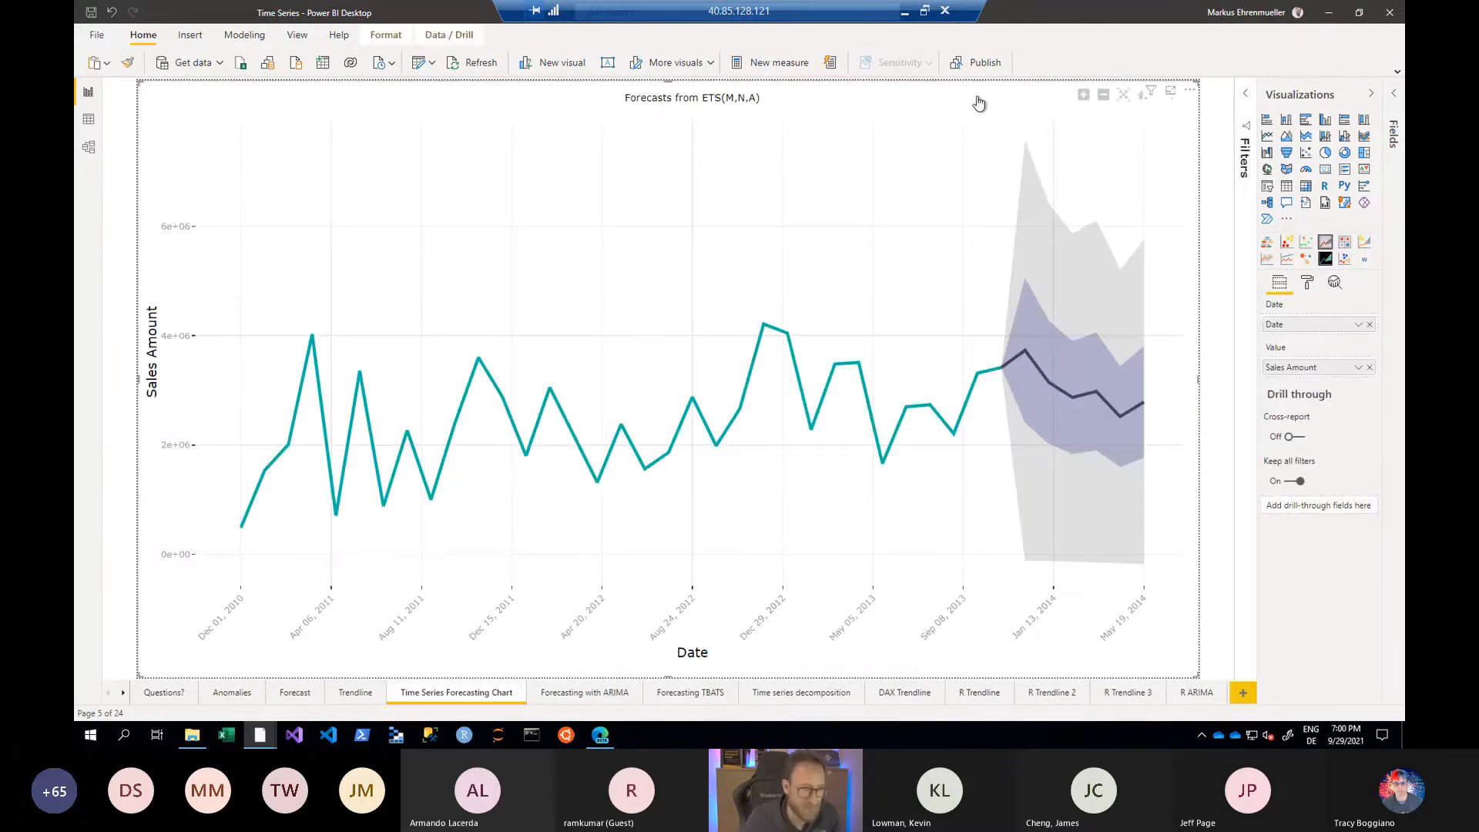
click(1309, 286)
click(1275, 364)
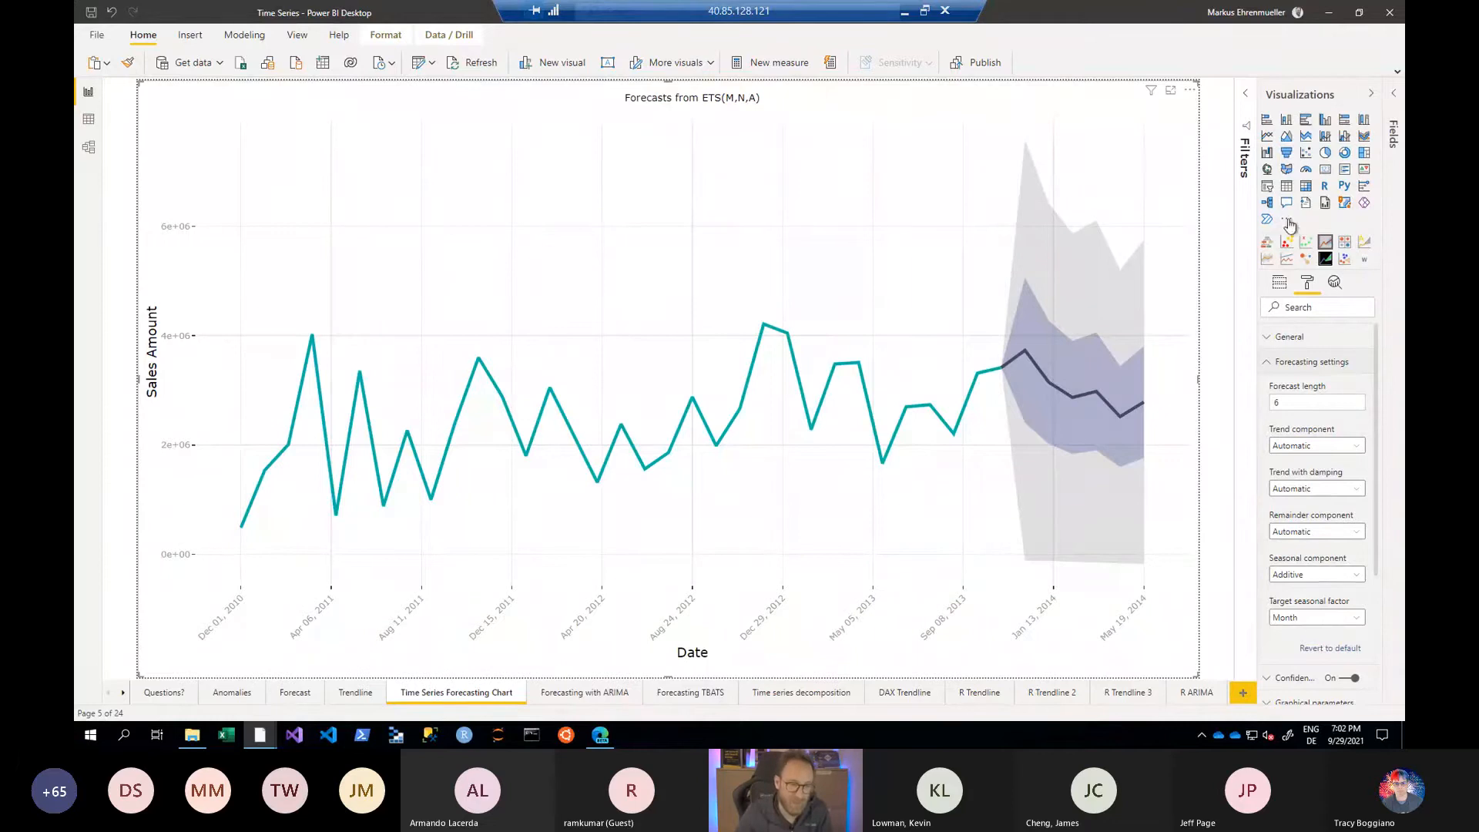
- Search the visuals marketplace for forecast and examine the supported R versions in the Time Series Forecasting Chart description
click(1287, 218)
click(1225, 231)
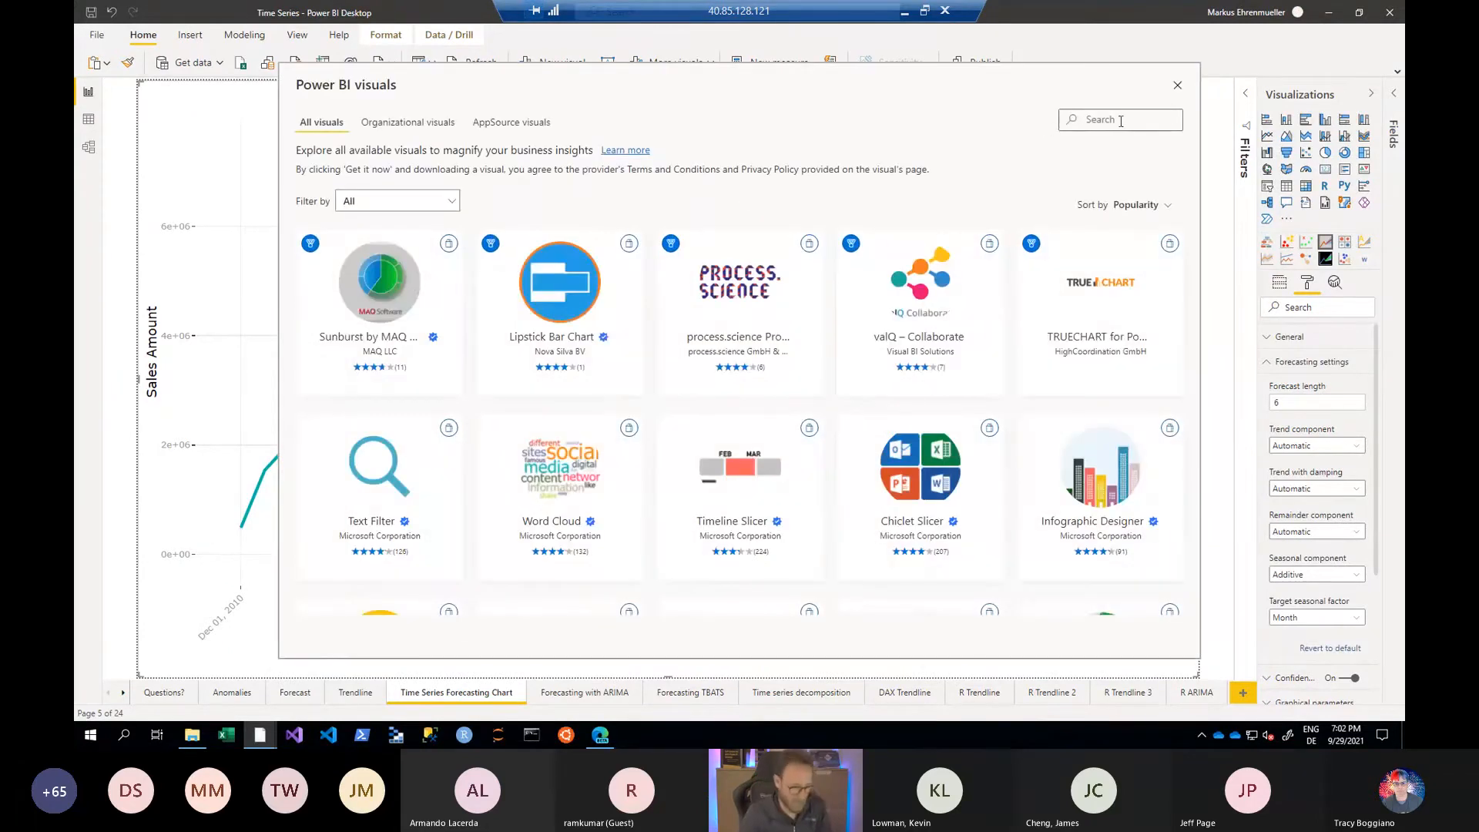
text(forecast)
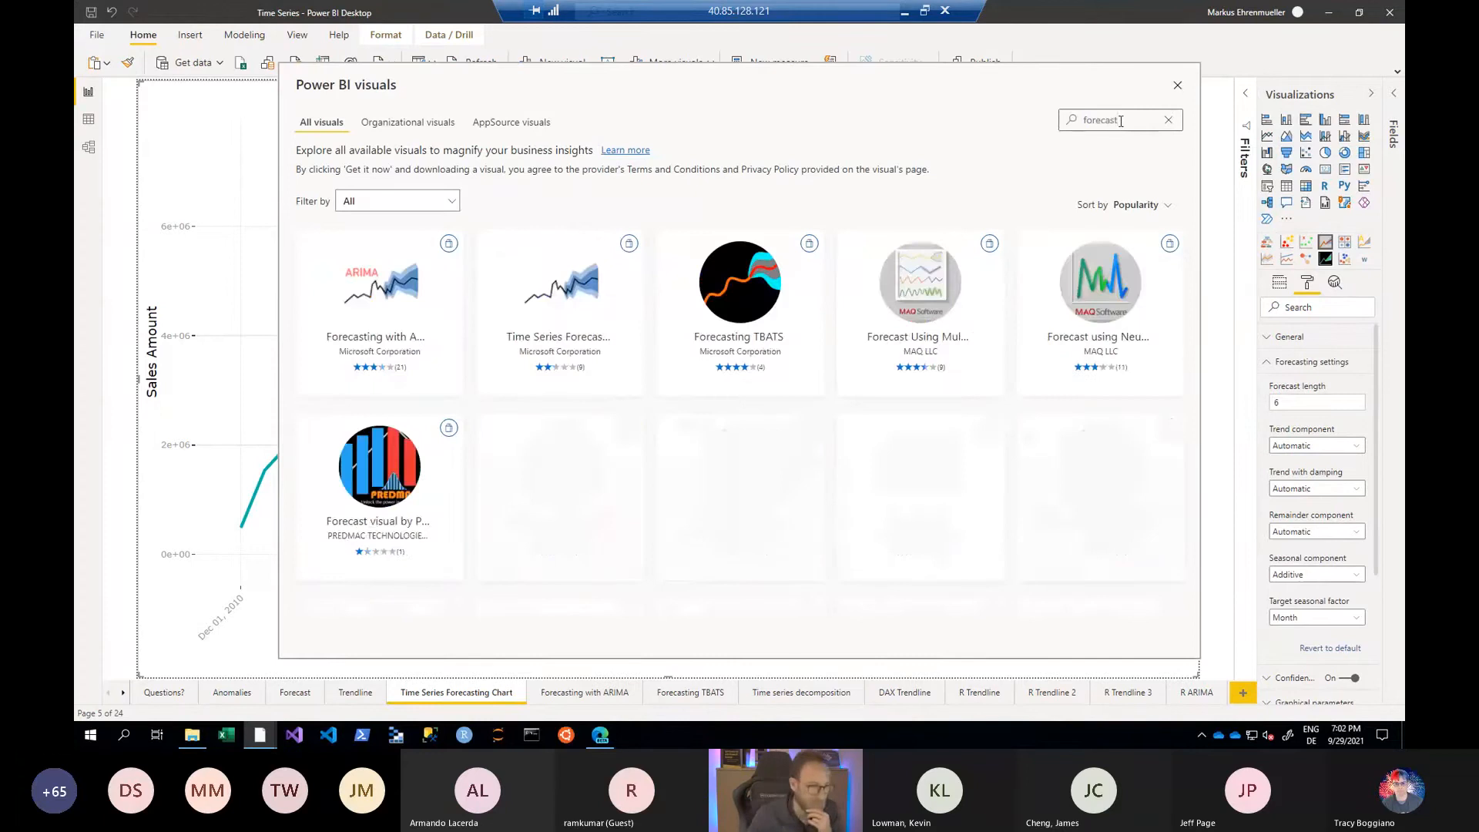
click(562, 312)
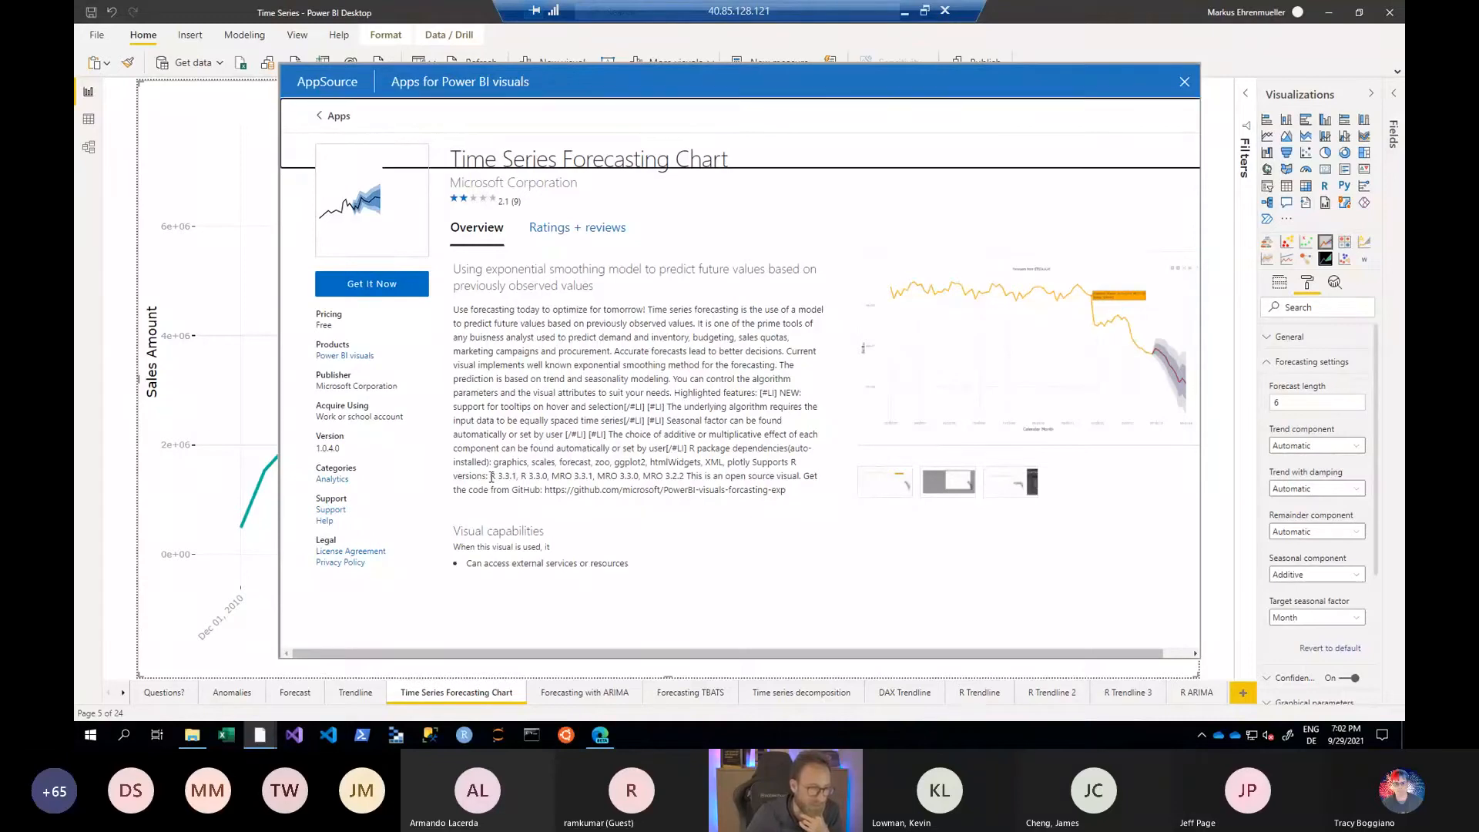
drag(491, 477, 679, 476)
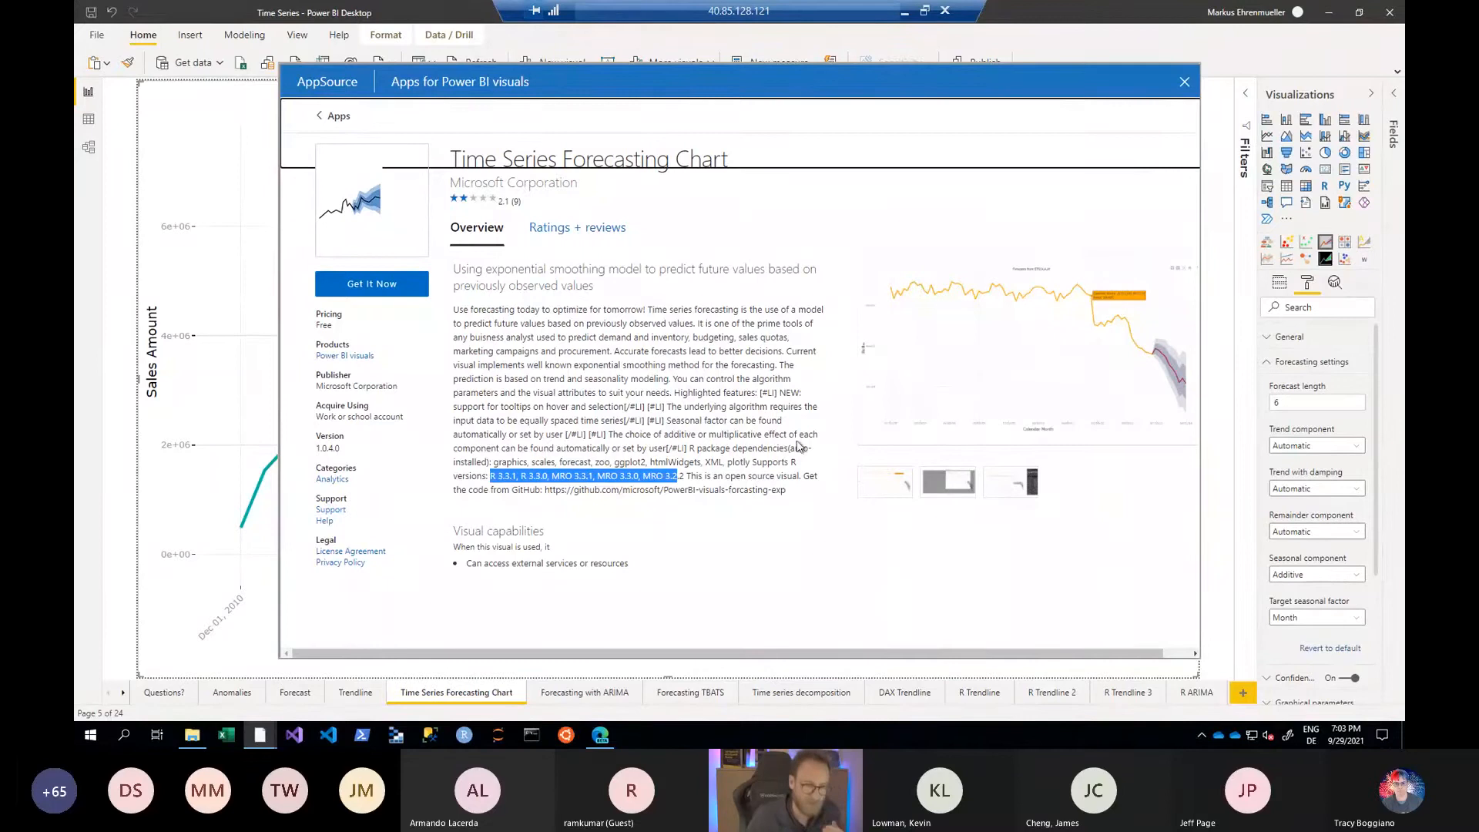
click(1185, 86)
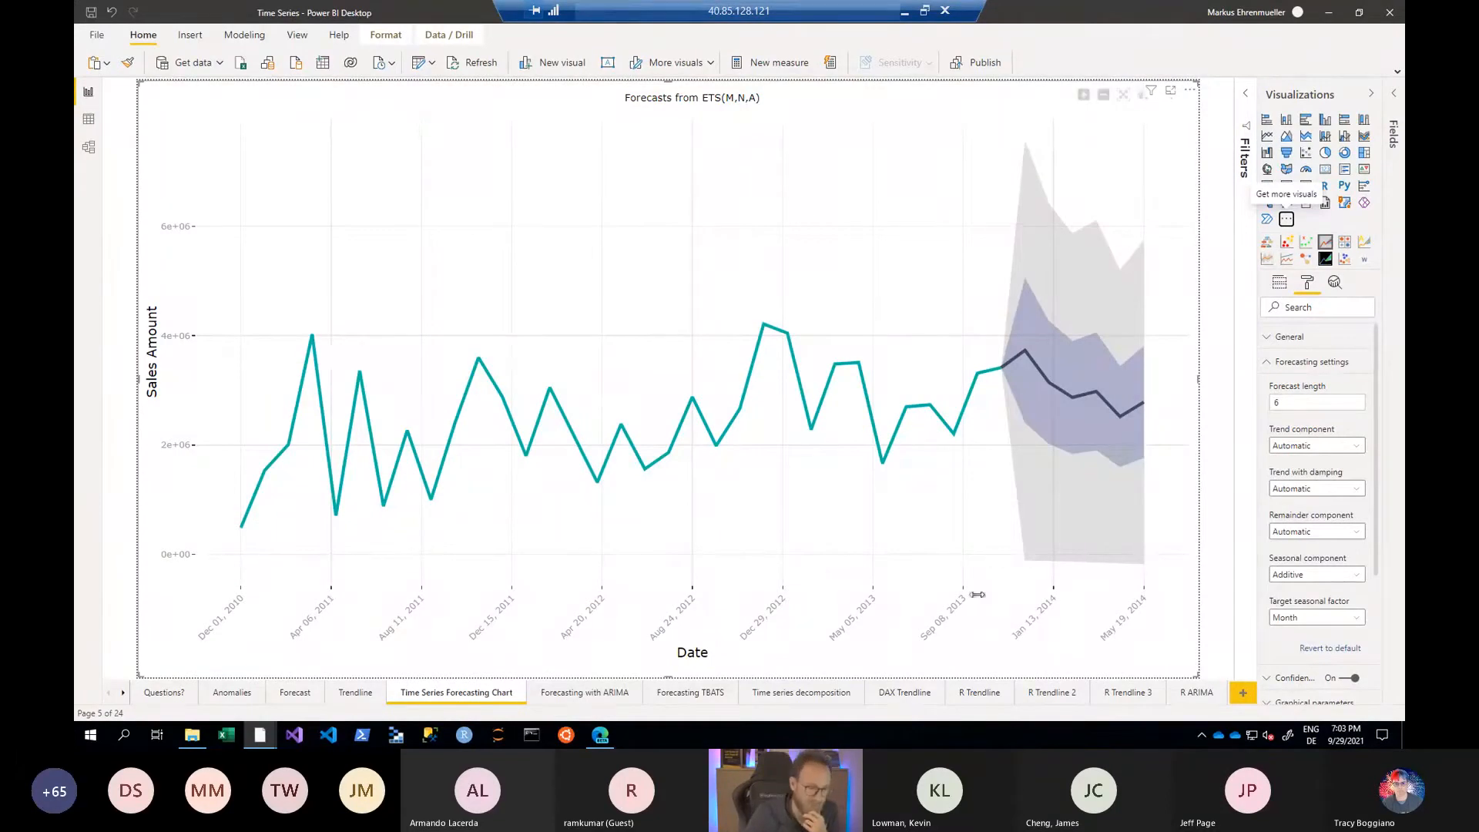
- Duplicate the last report page, Duplicate of Duplicate of Page 1
click(124, 692)
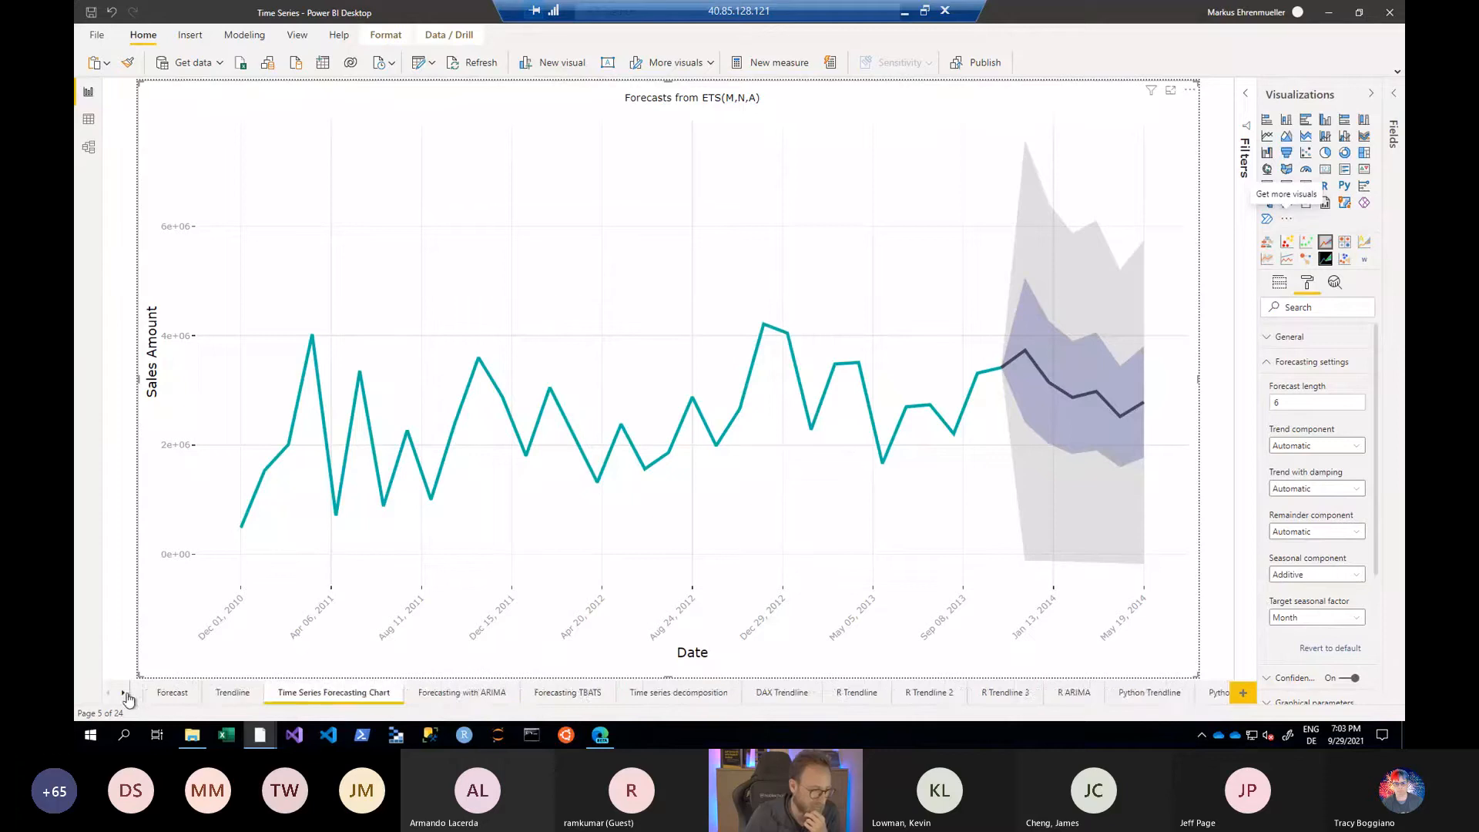
click(125, 693)
right_click(1121, 690)
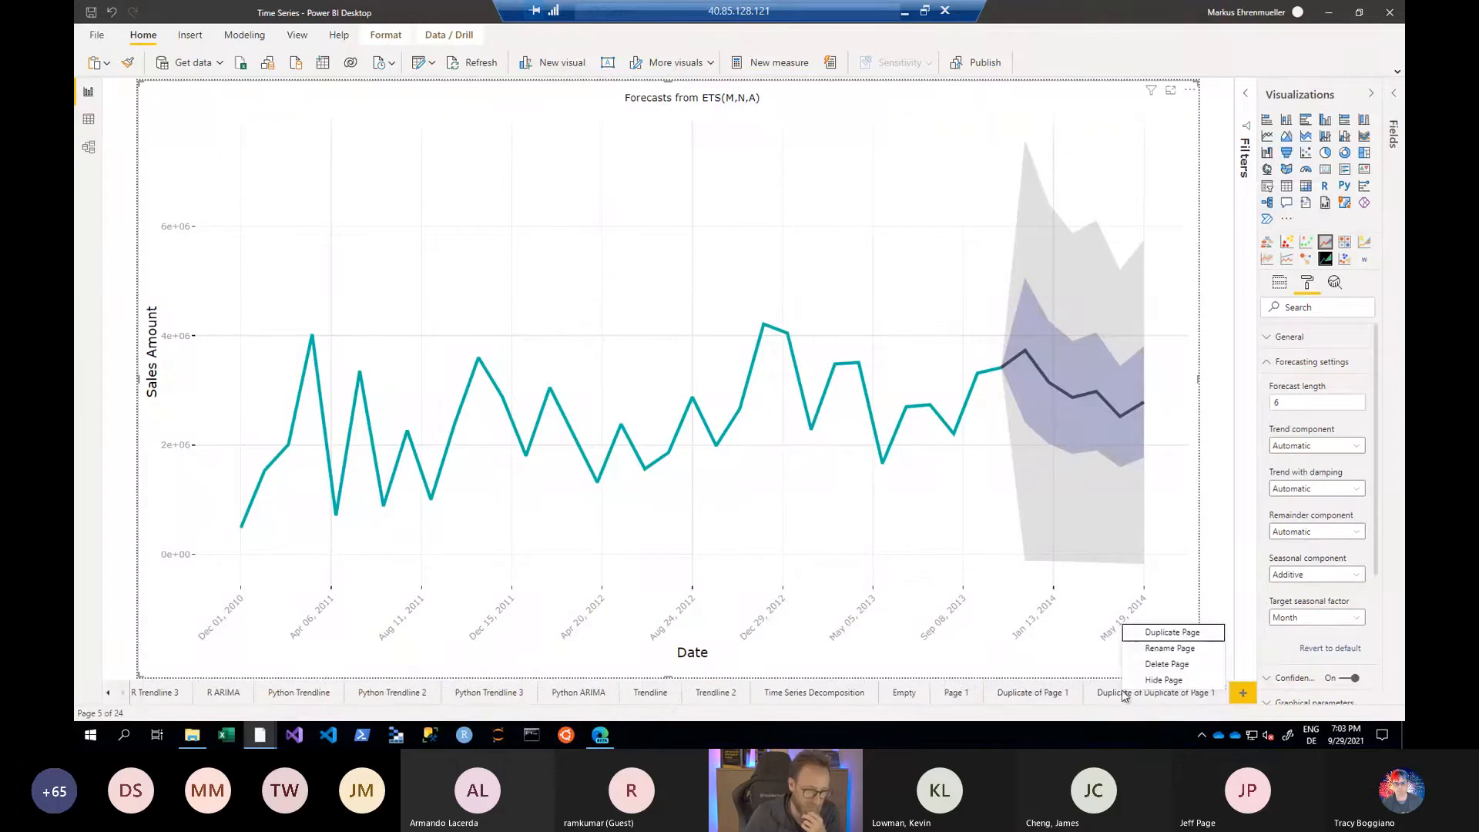
click(1155, 634)
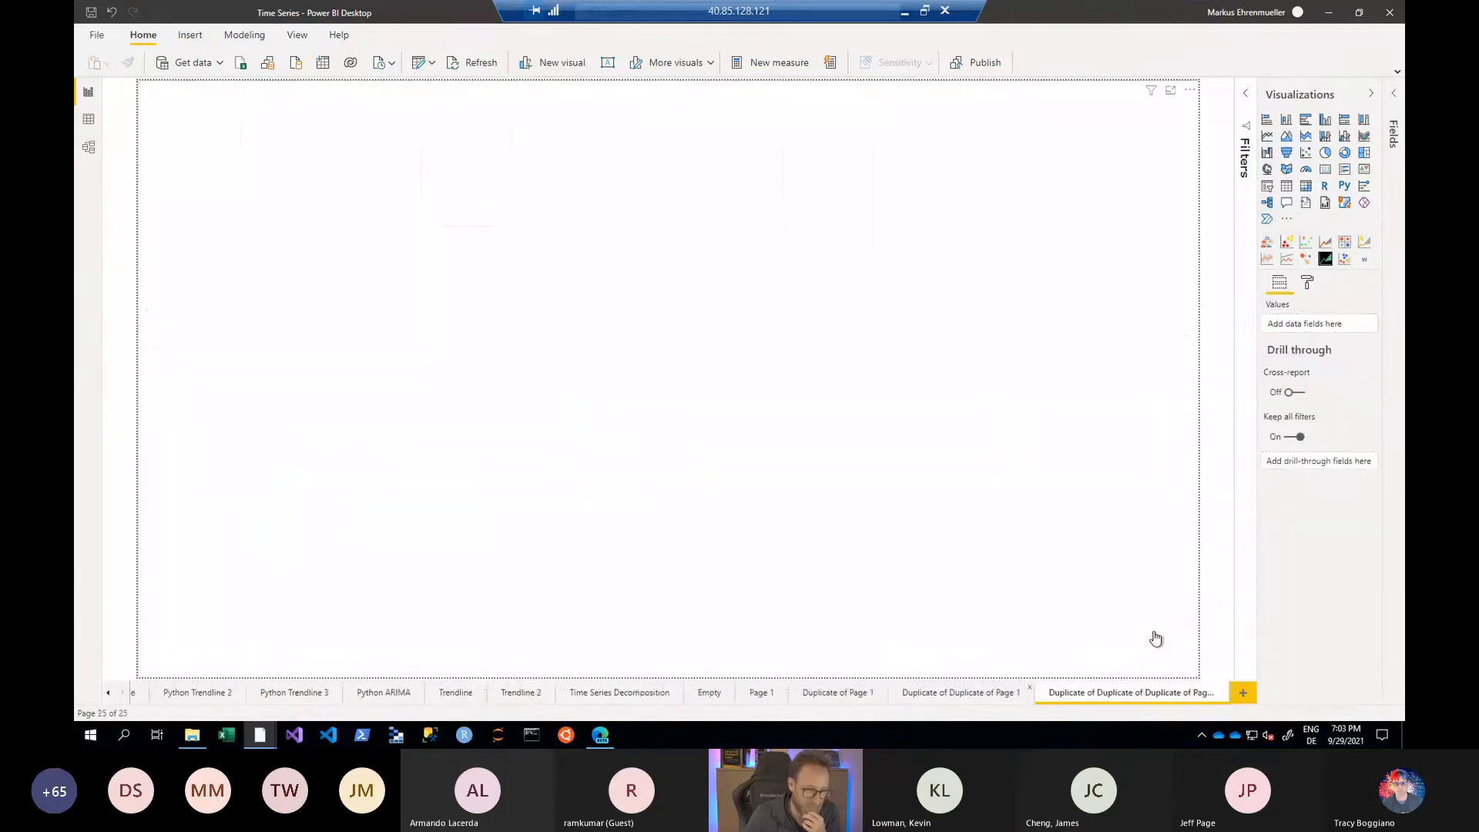
- Convert the forecast chart on the duplicated page into an R script visual and expand its script editor
click(693, 246)
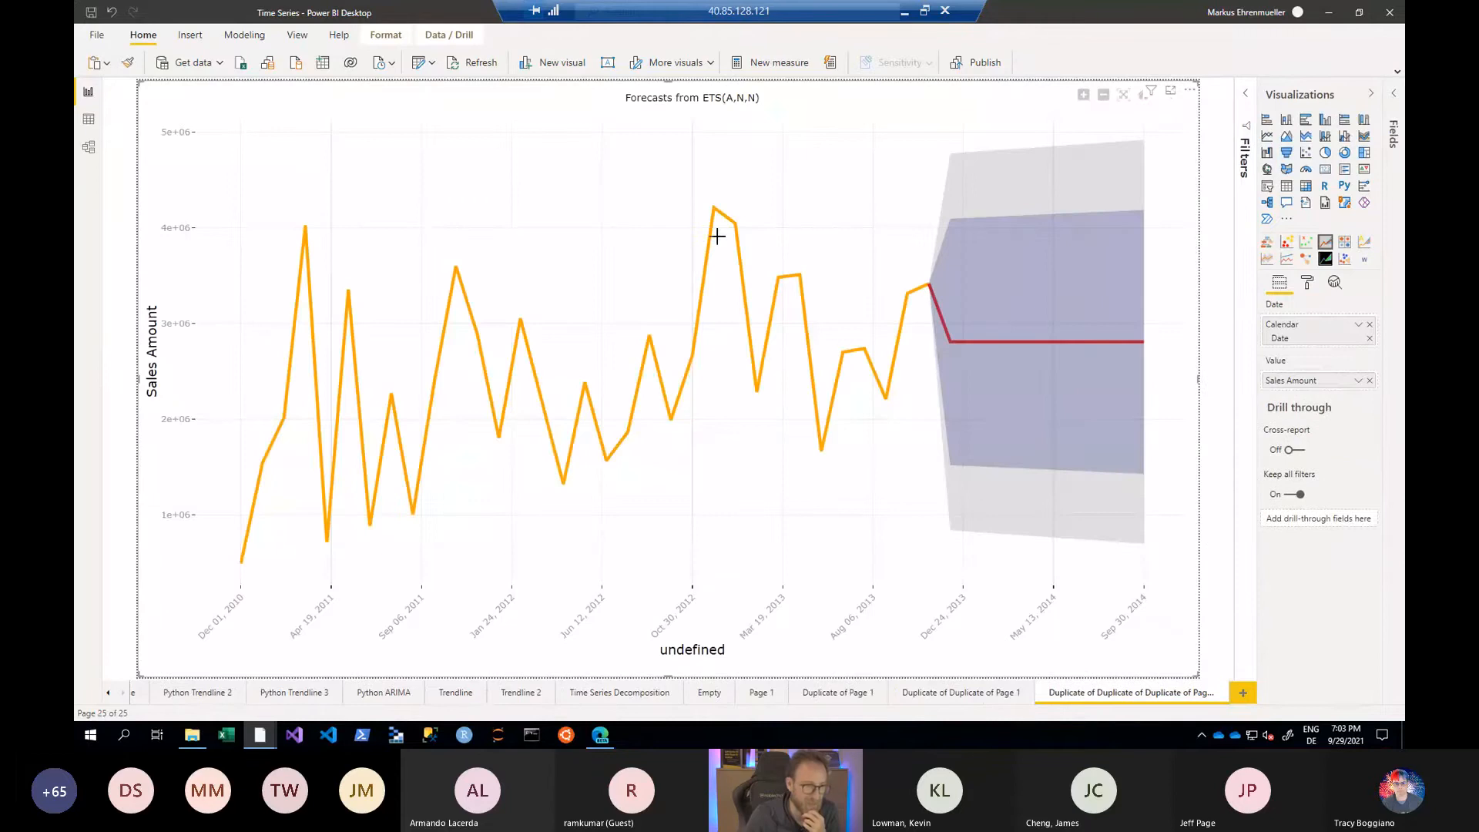
click(1324, 186)
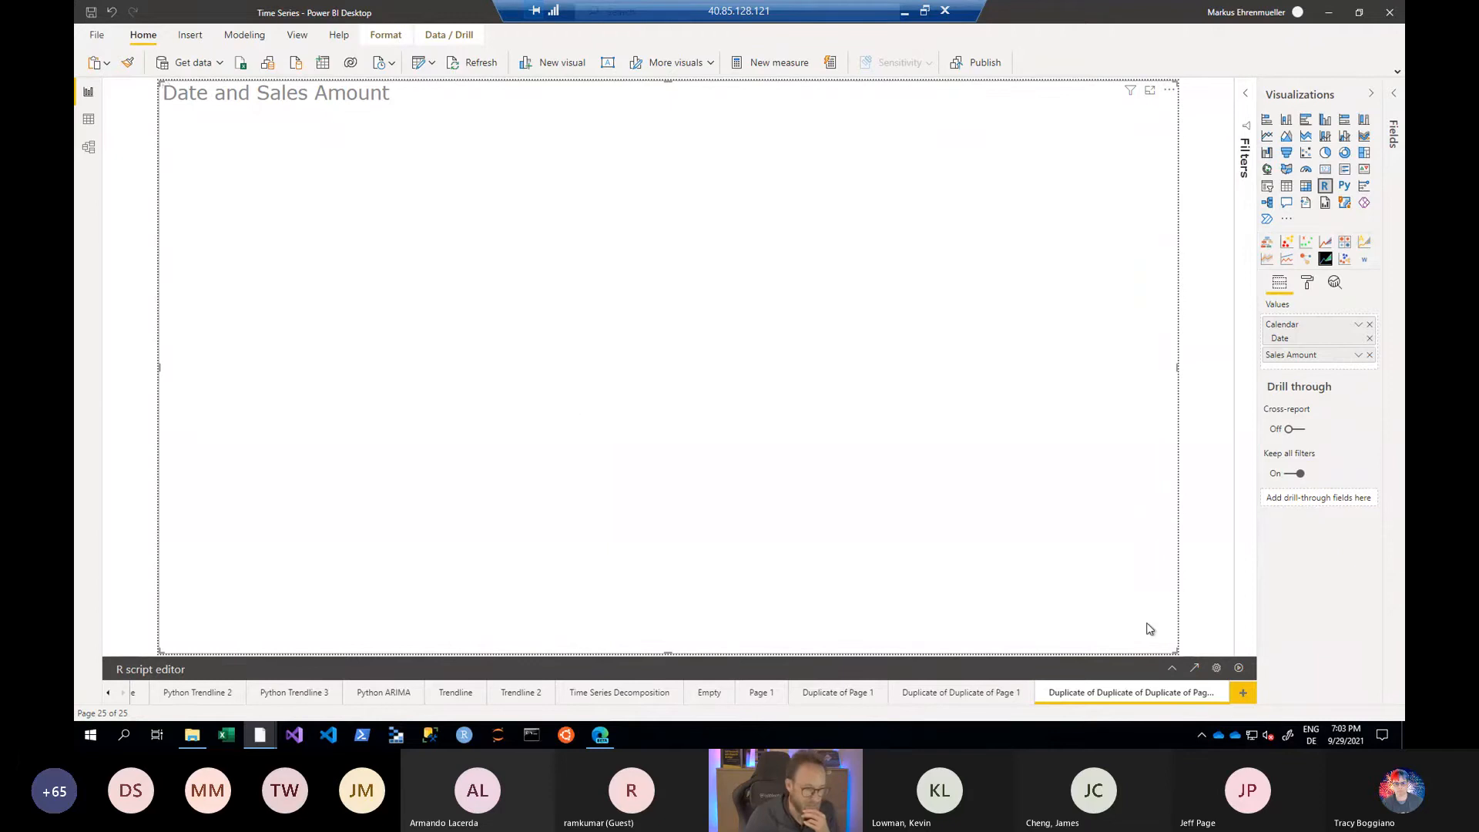
click(1171, 668)
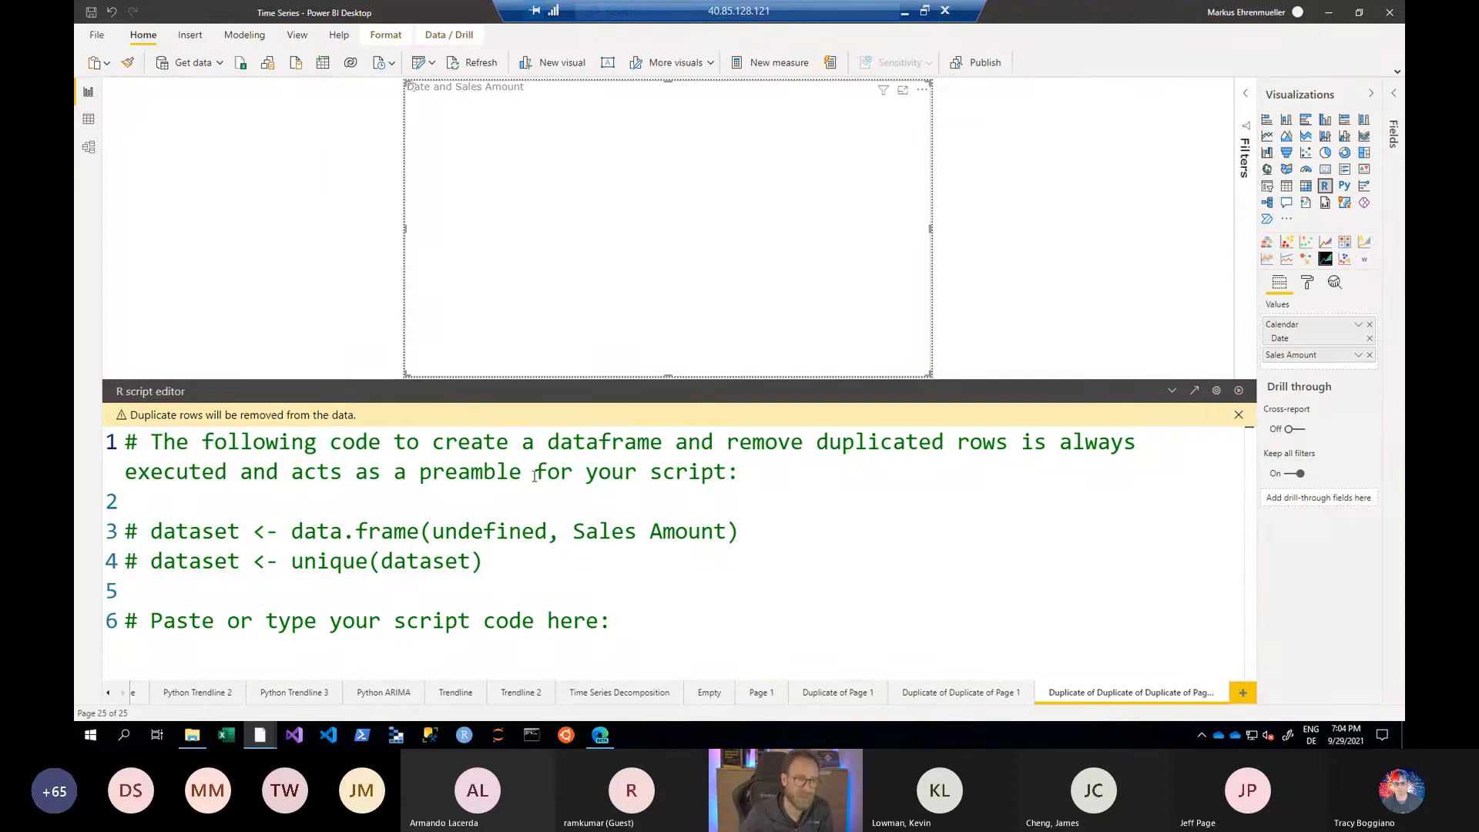
- Examine the assignment operator and the undefined and Sales Amount arguments in the preamble's data.frame line
double_click(260, 531)
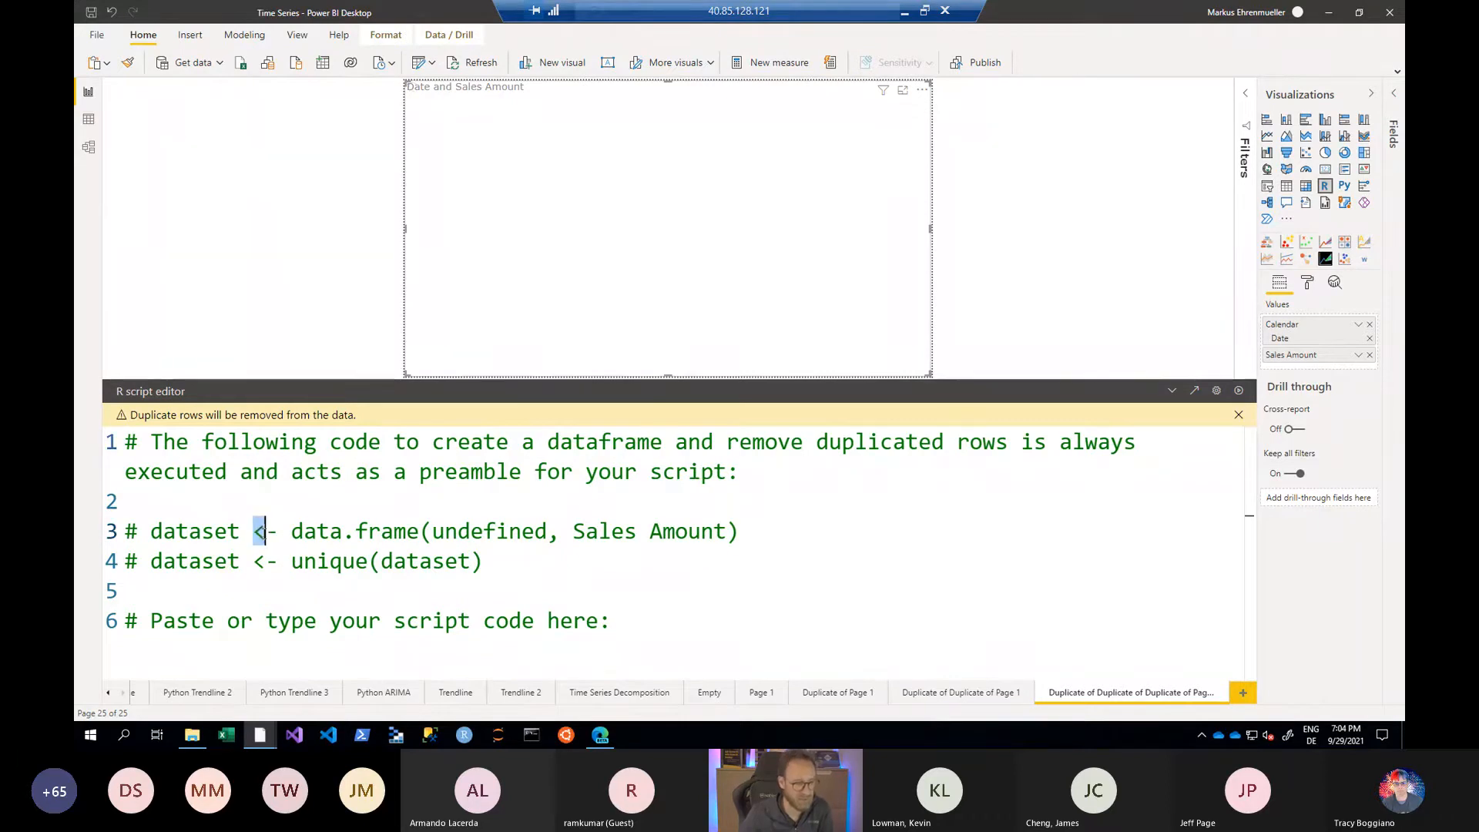
double_click(457, 533)
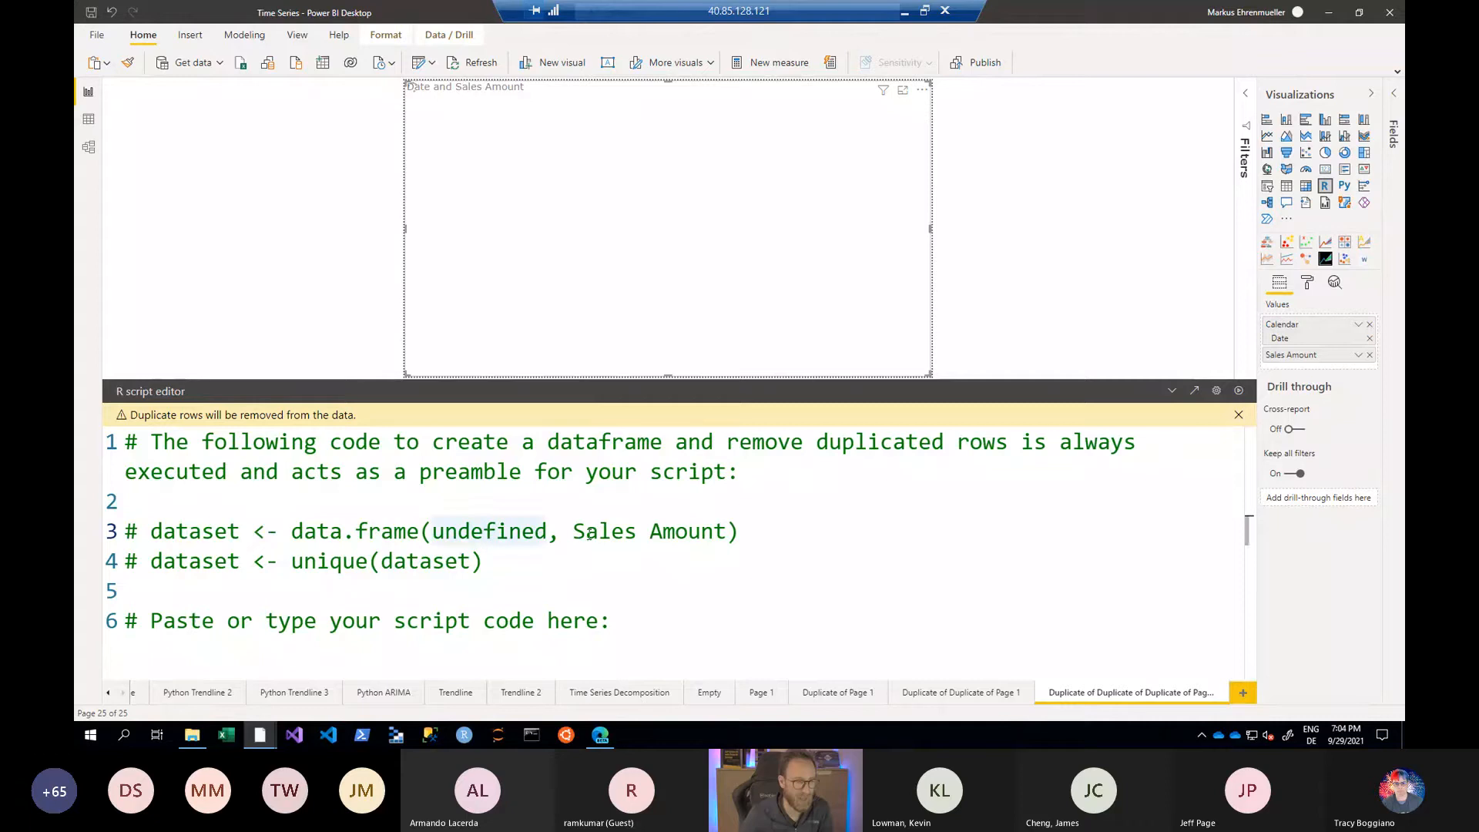
drag(584, 531, 699, 531)
double_click(501, 532)
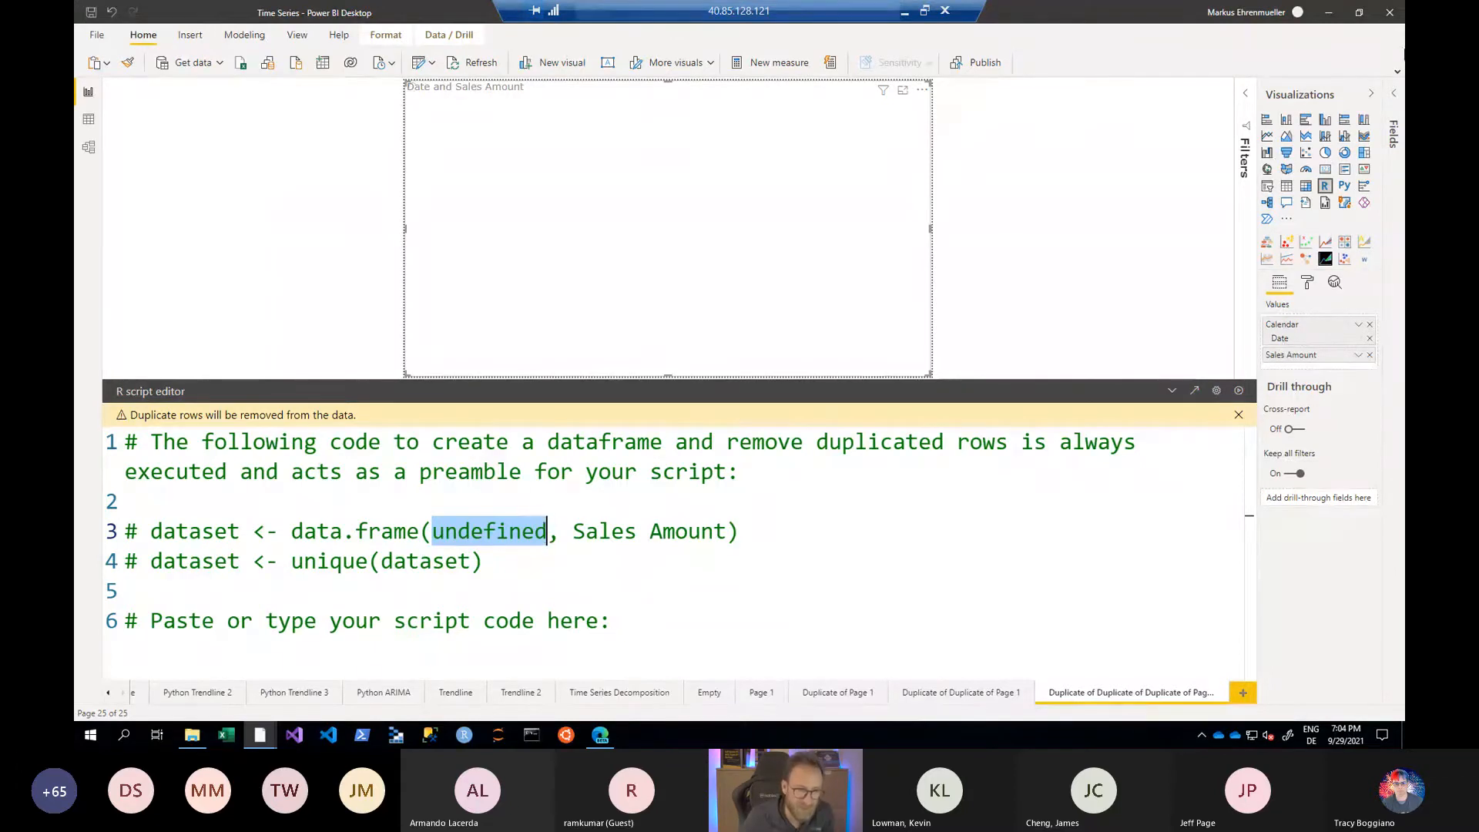
- Replace the Calendar hierarchy in the R visual's values with the plain Date column from the Date table
click(1397, 102)
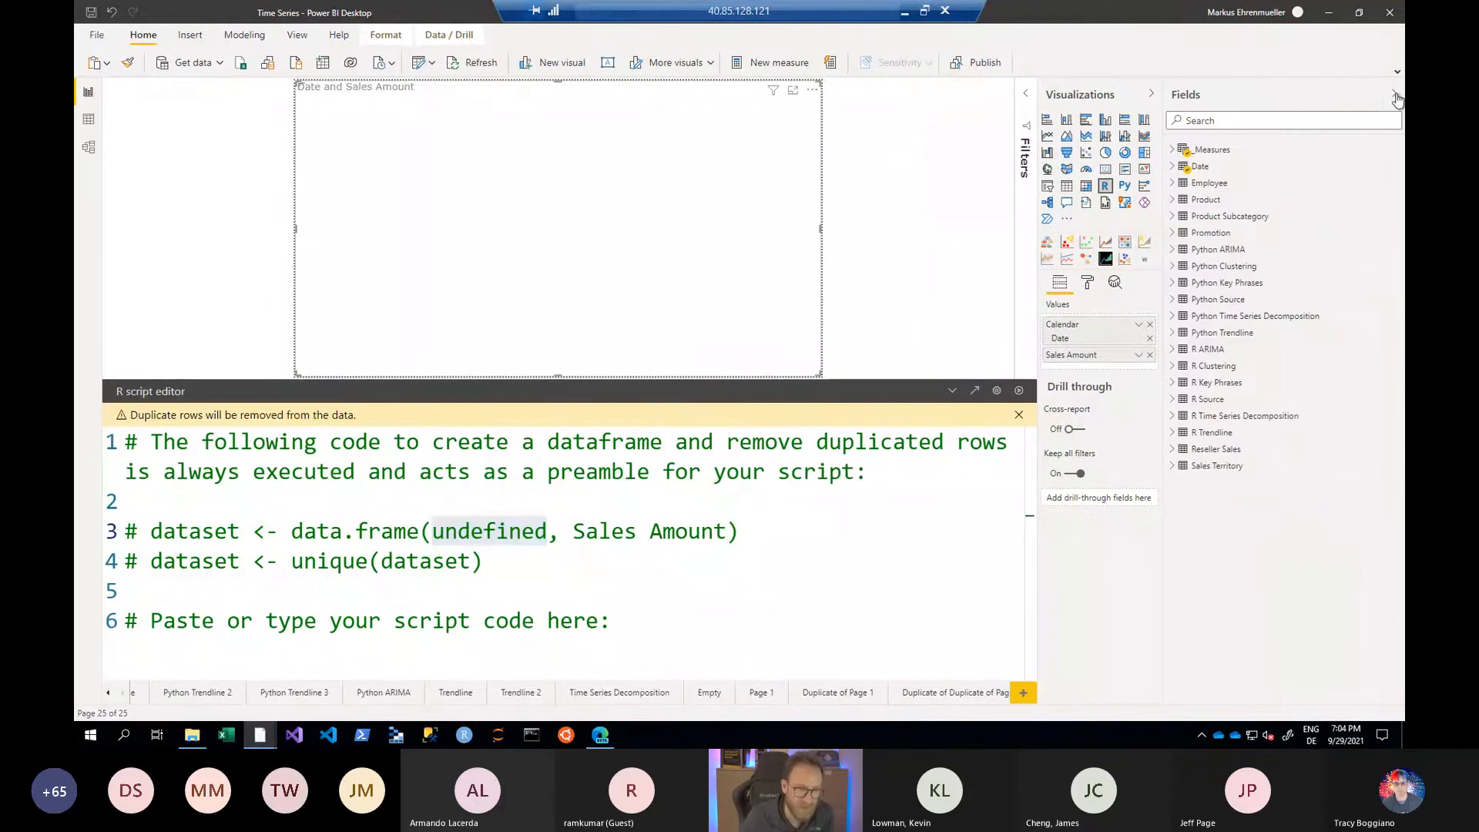
click(1172, 166)
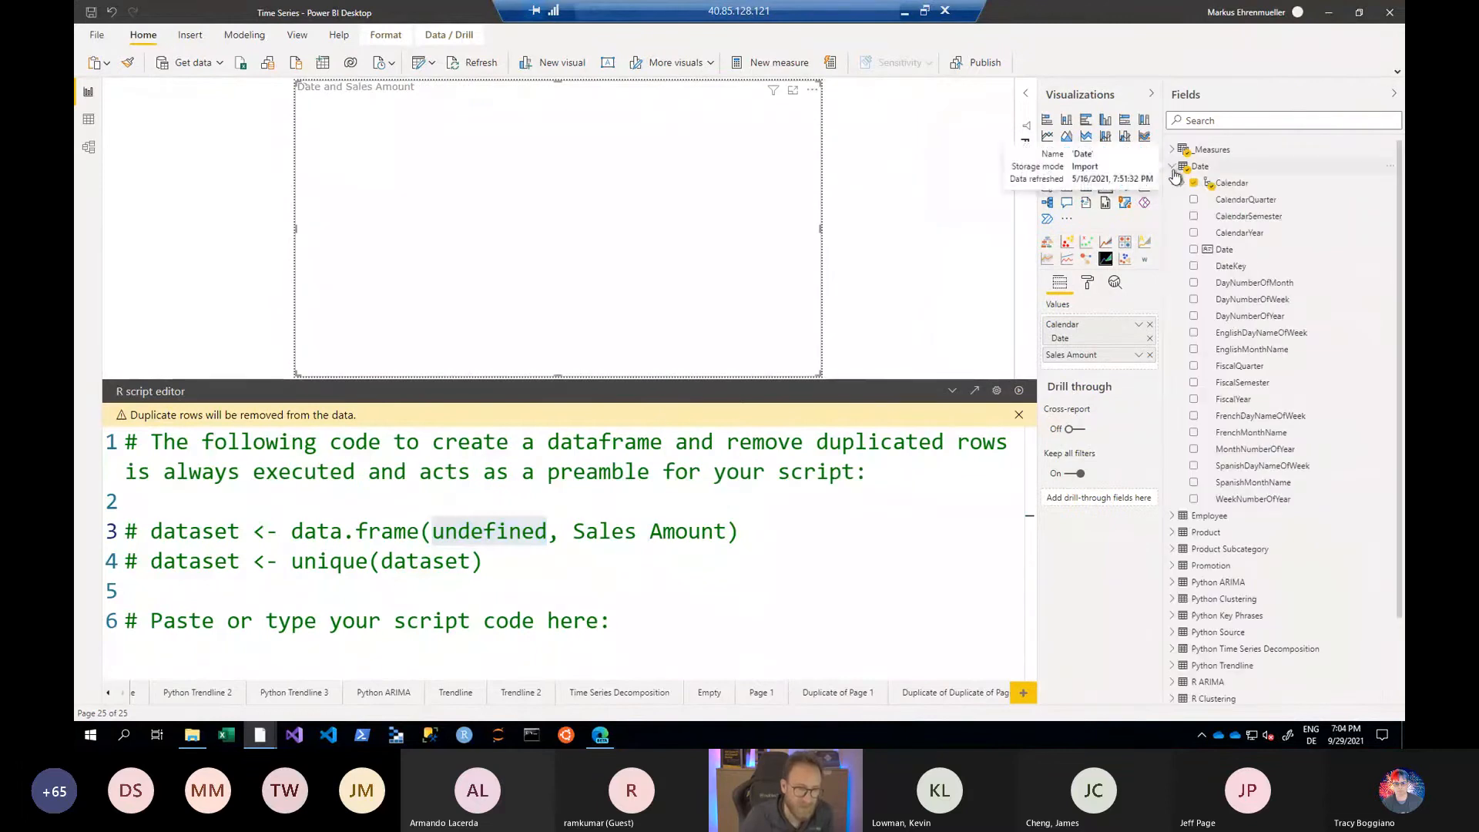
click(1184, 184)
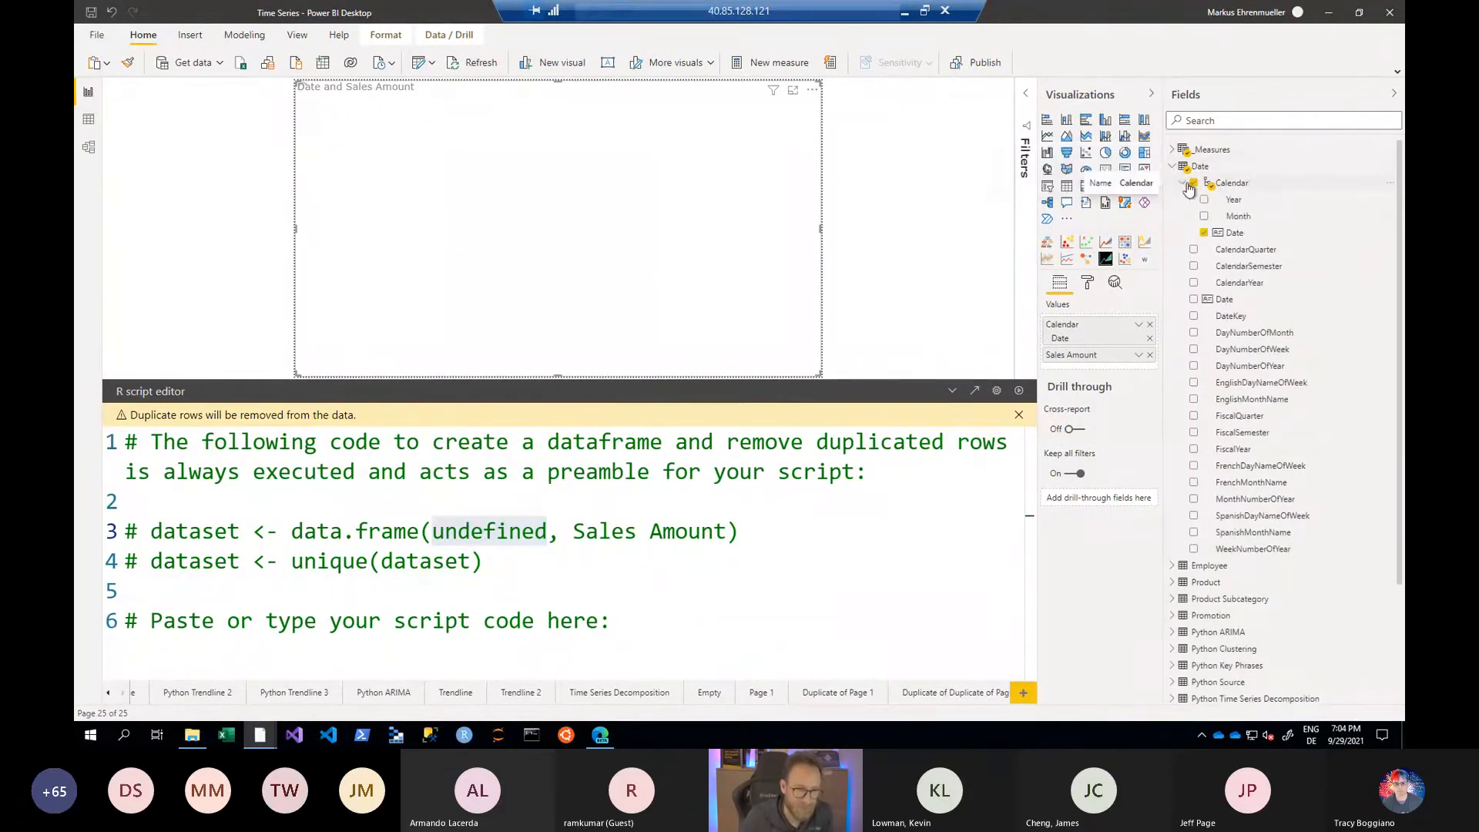
click(1186, 185)
drag(1231, 250, 1118, 343)
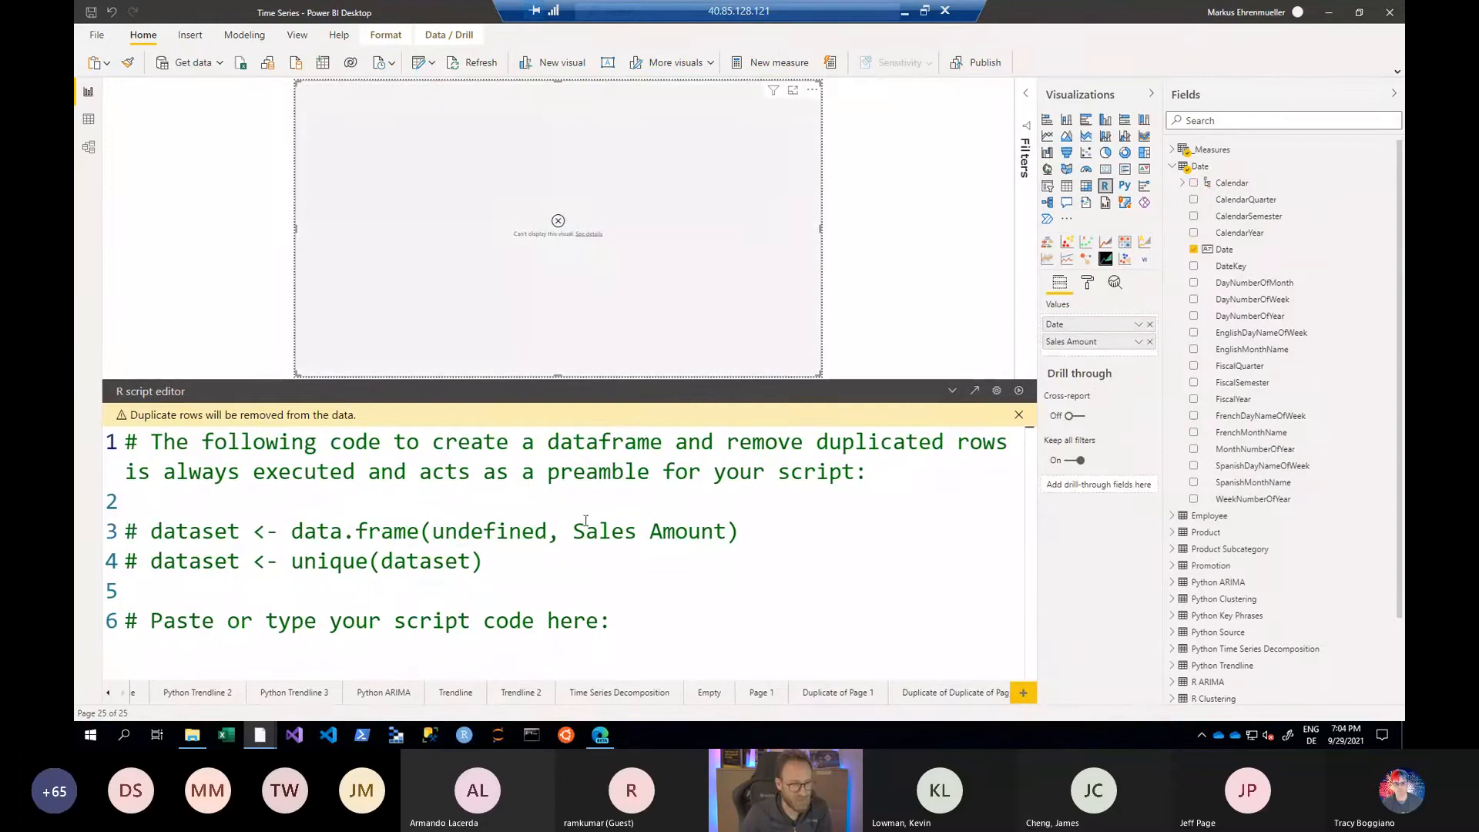
- Examine the preamble's two dataset lines, highlighting the undefined argument and the dataset variable name
double_click(482, 532)
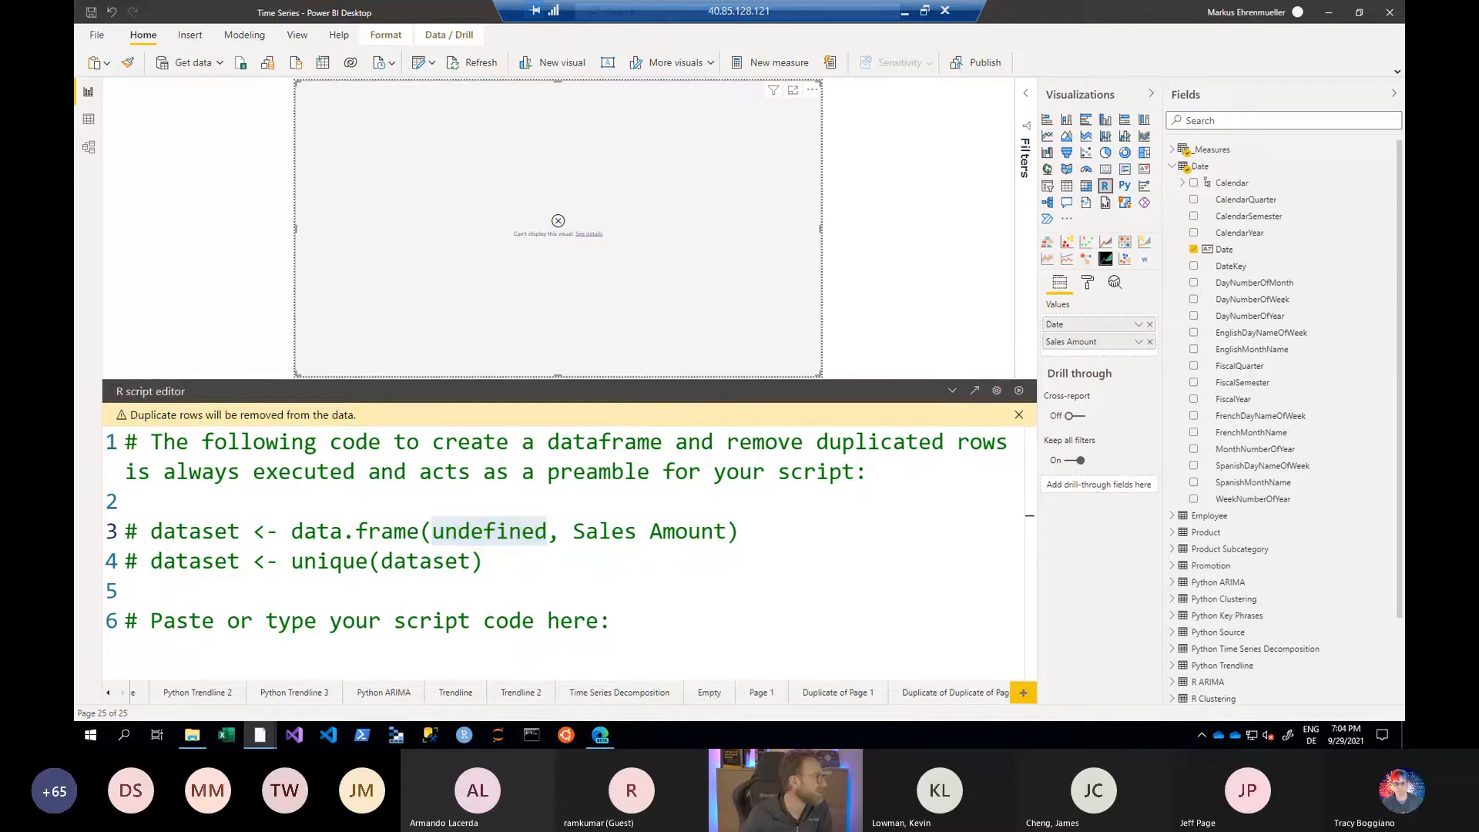
click(1069, 570)
click(641, 621)
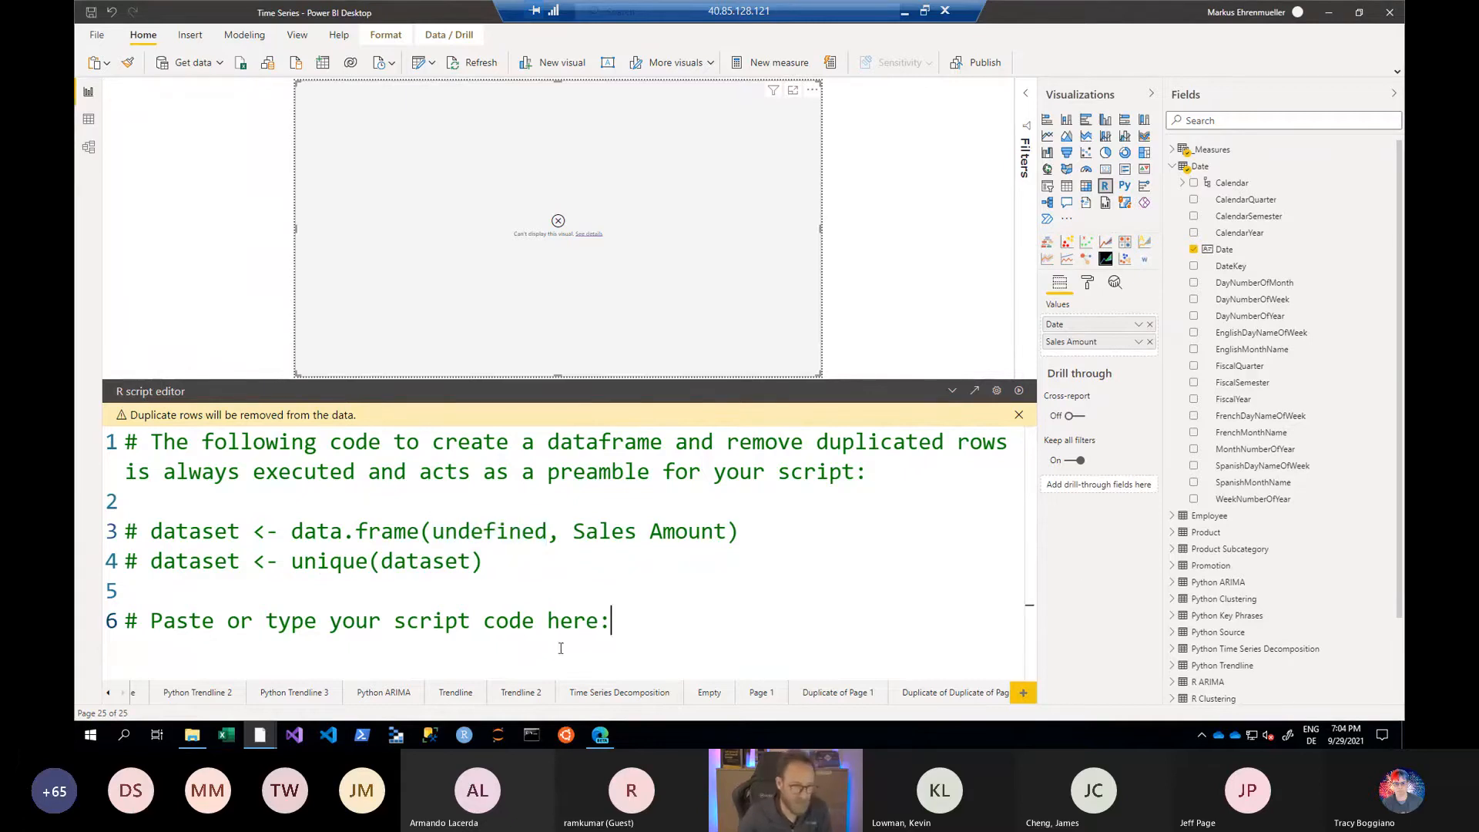
drag(493, 566, 82, 531)
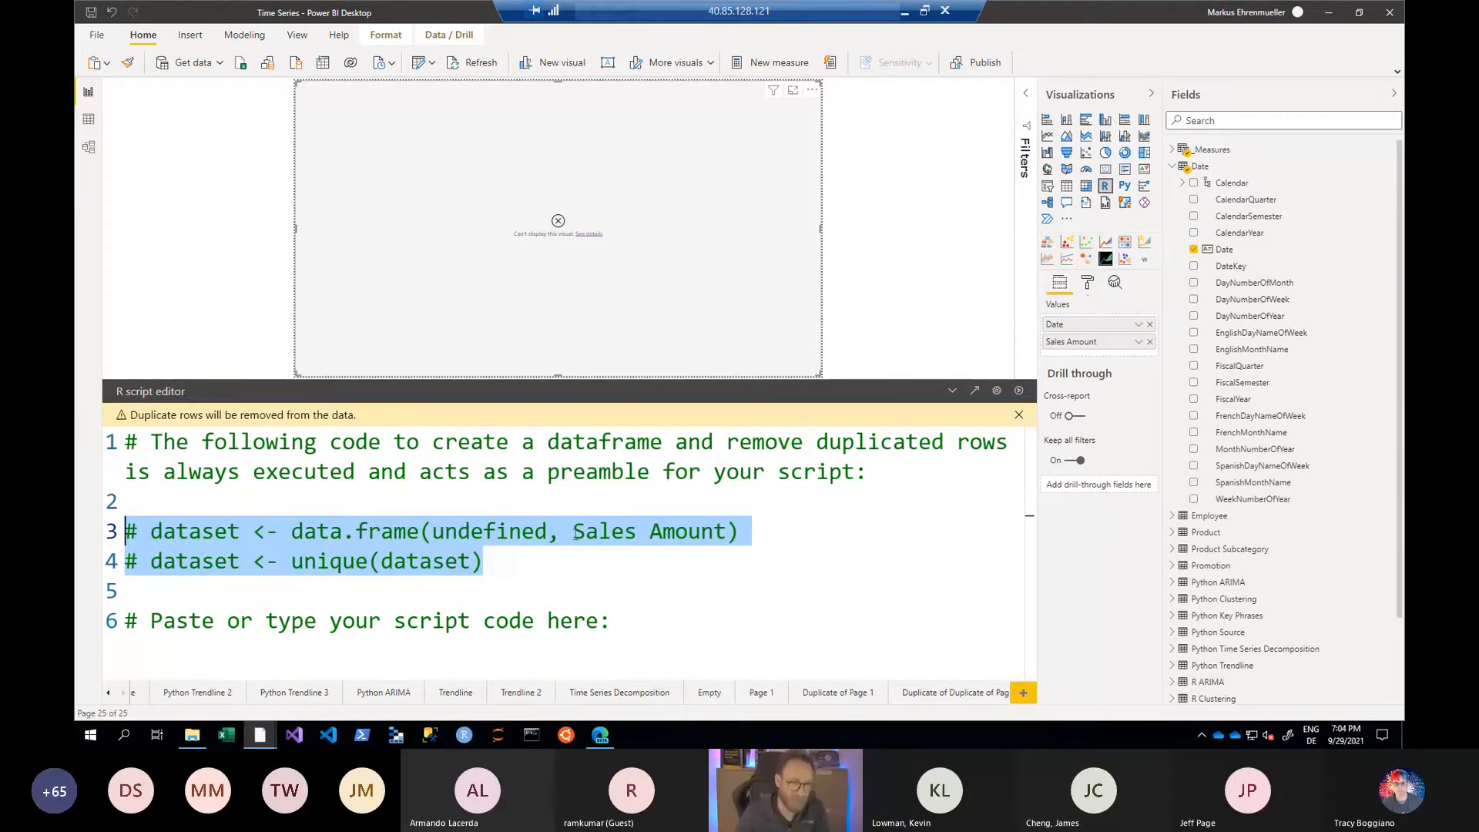
double_click(231, 532)
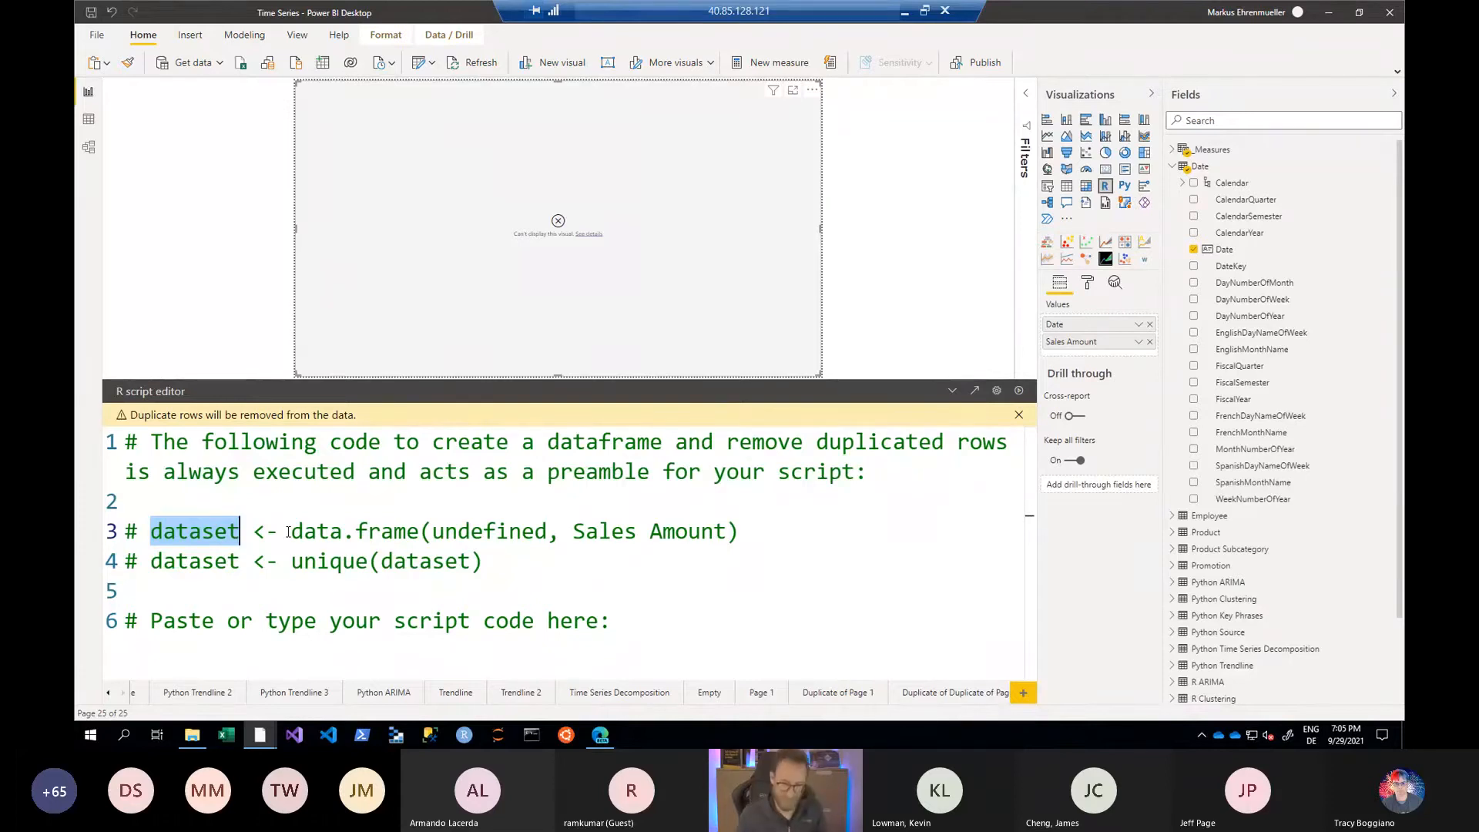
- Paste the ggplot2 linear regression trendline script below the preamble, run it, and collapse the script editor to enlarge the chart
key(ctrl+End)
key(Return)
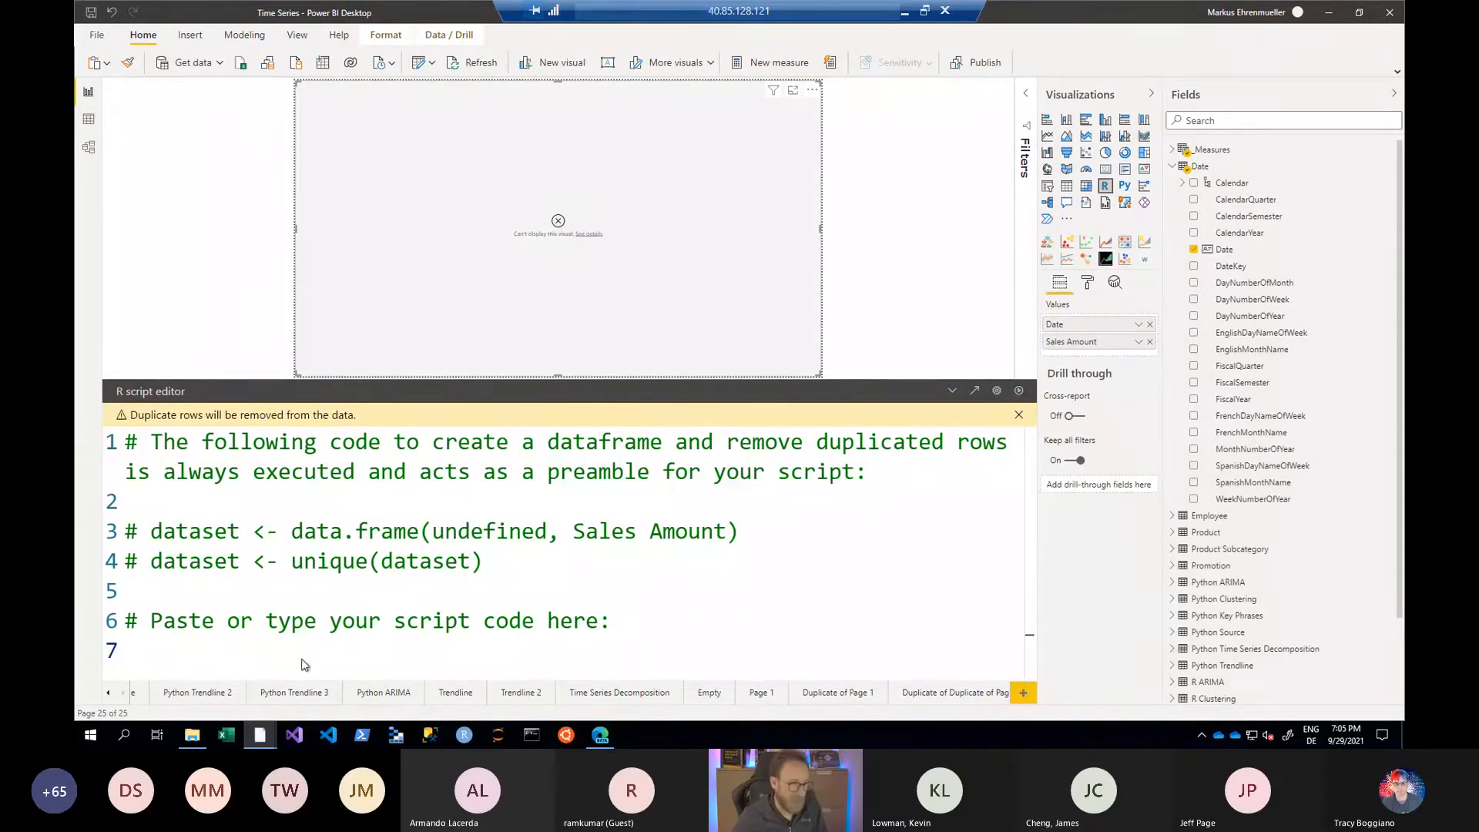
key(ctrl+v)
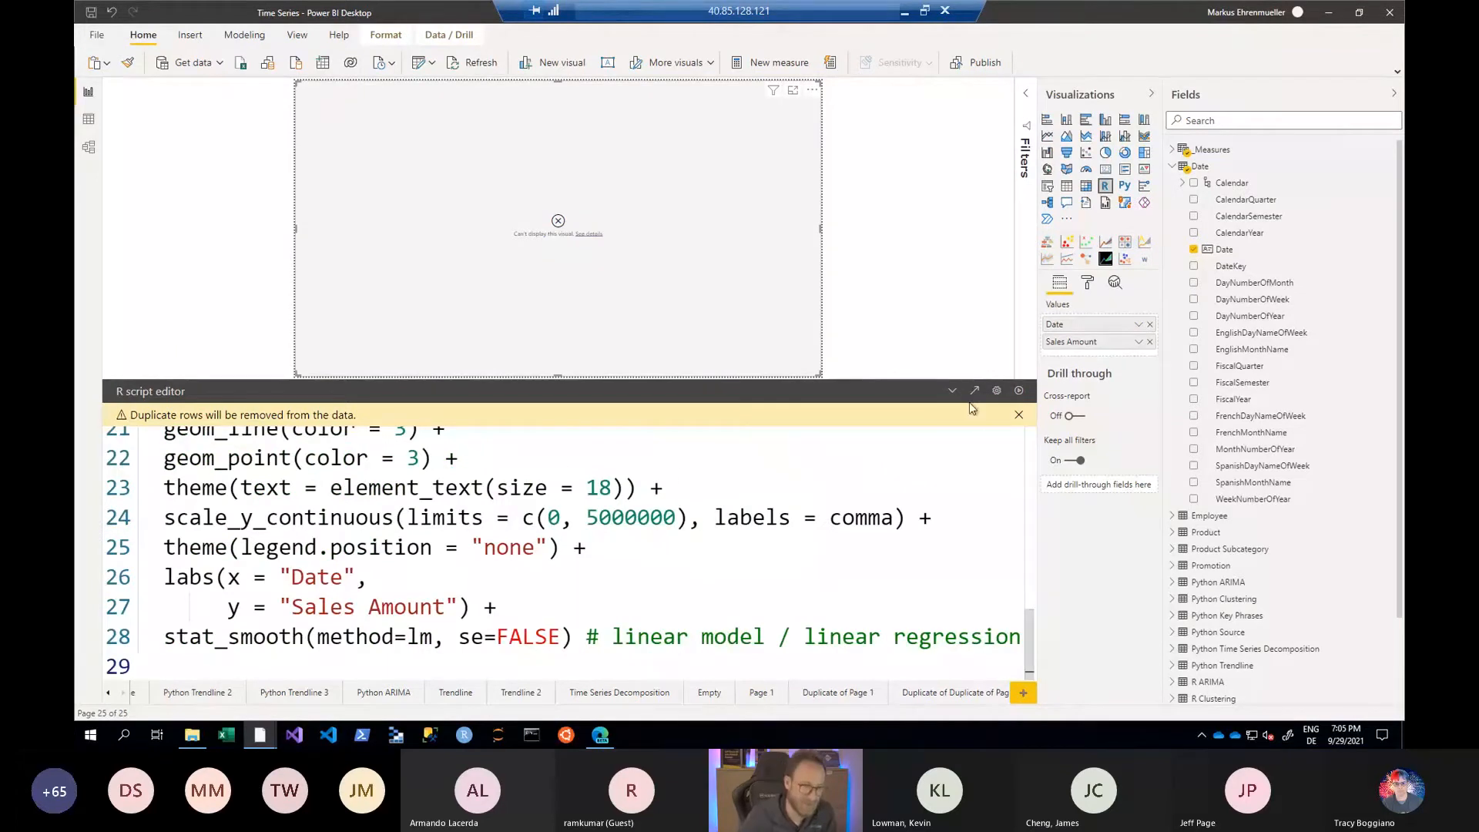
click(1020, 391)
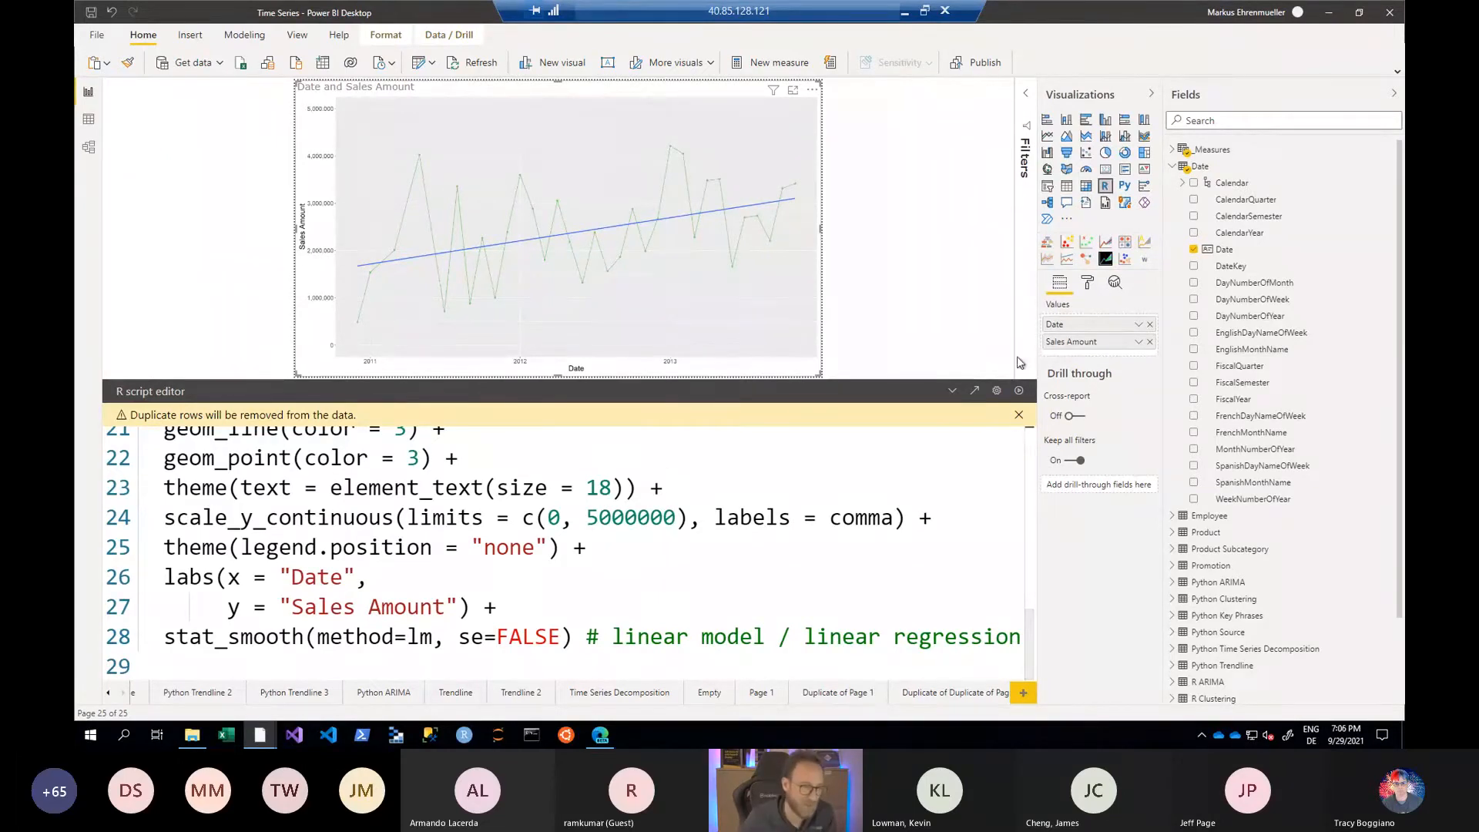
click(953, 393)
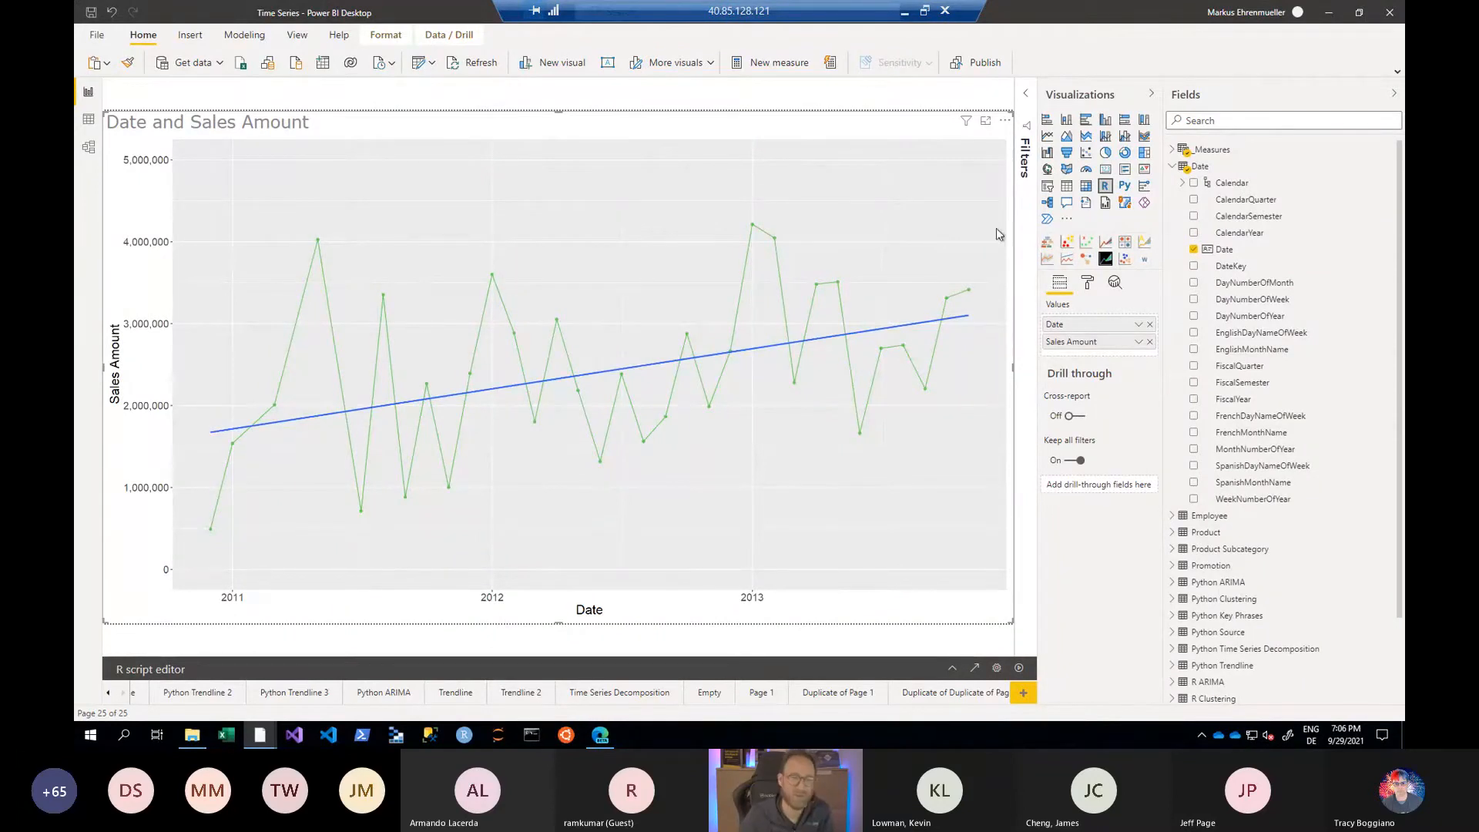
- Reopen the R script editor and highlight the two library lines that load ggplot2 and scales
click(952, 669)
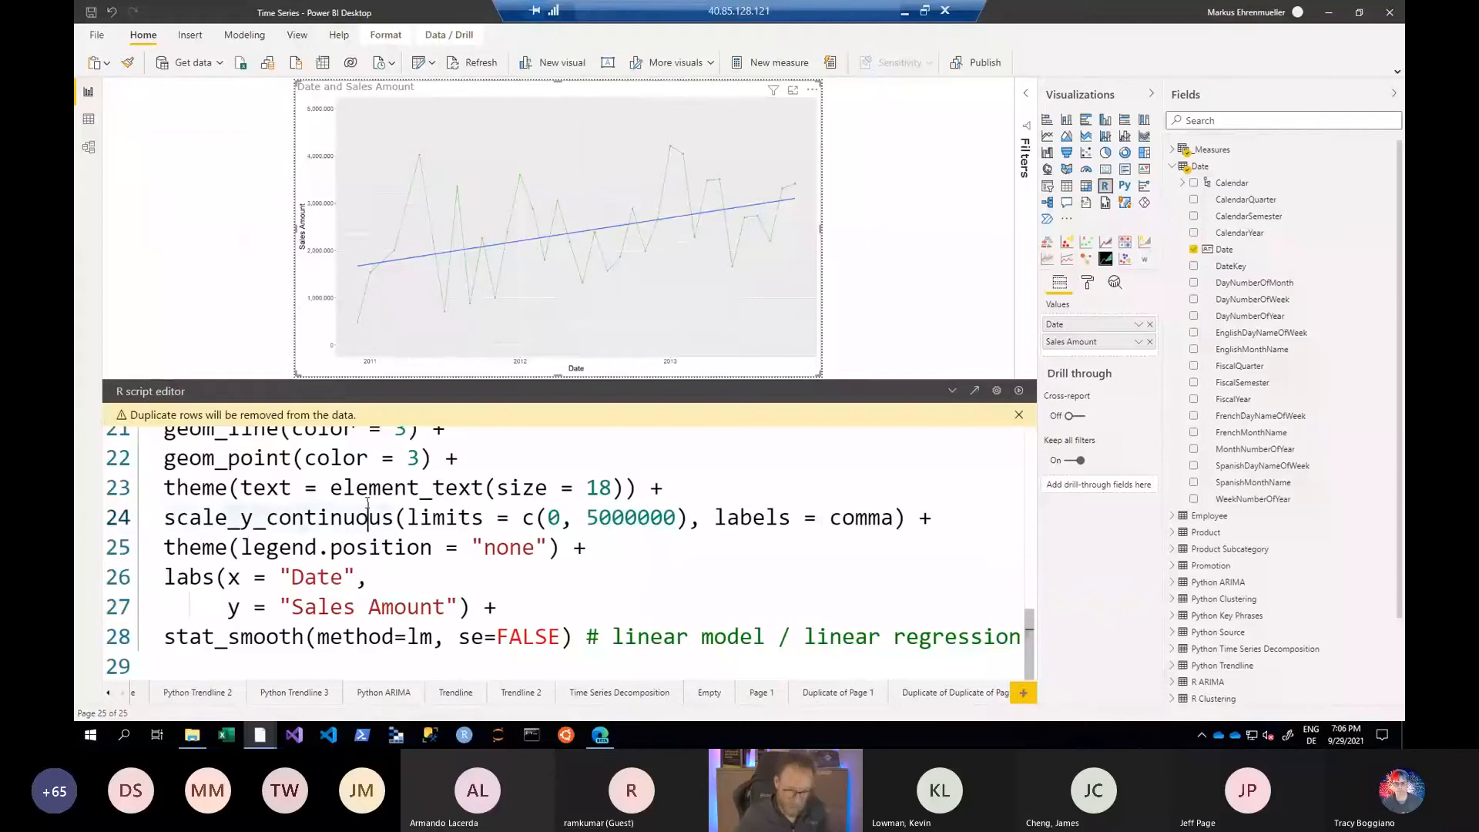
key(ctrl+Home)
key(Down)
key(Down)
key(Down)
key(Down)
key(Down)
key(Down)
key(Down)
key(Down)
key(Down)
key(Down)
key(Down)
key(Down)
key(Down)
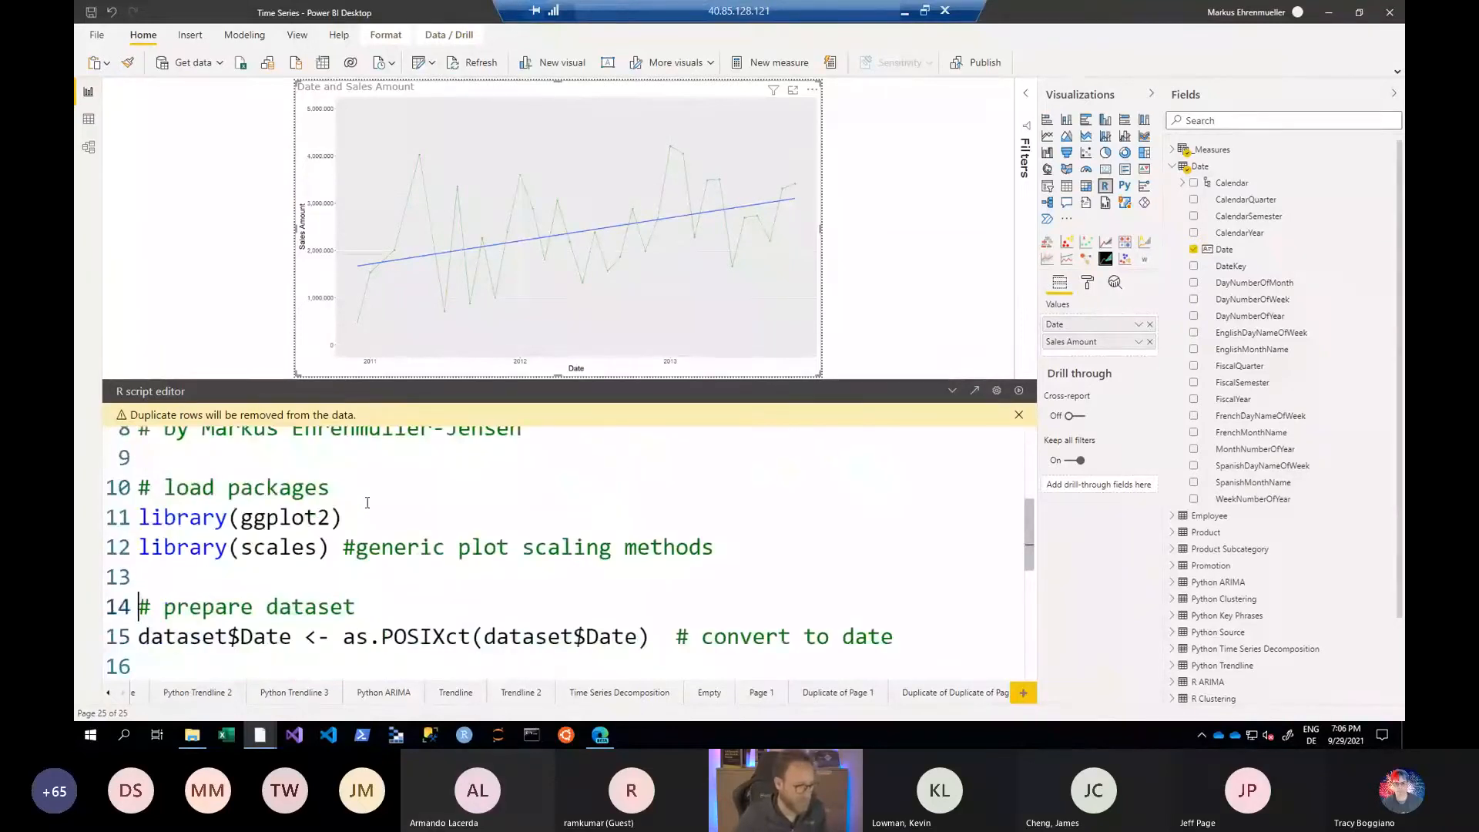
key(Up)
key(Up)
key(Up)
key(shift+Down)
key(shift+Down)
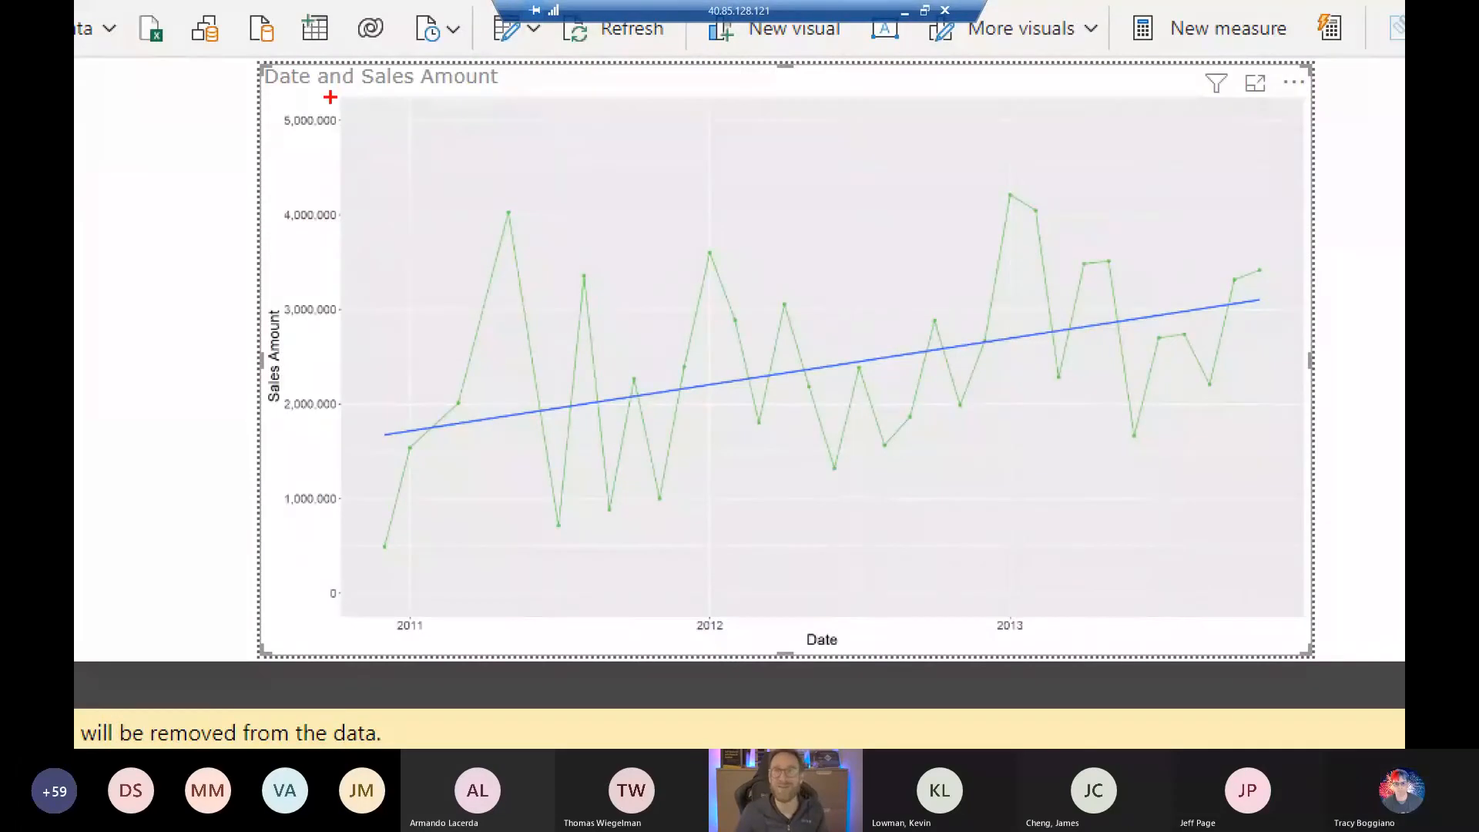
- Mark the 4,000,000 label on the chart's Sales Amount axis with a red box, clear it and return to the scales library line
drag(253, 181, 354, 245)
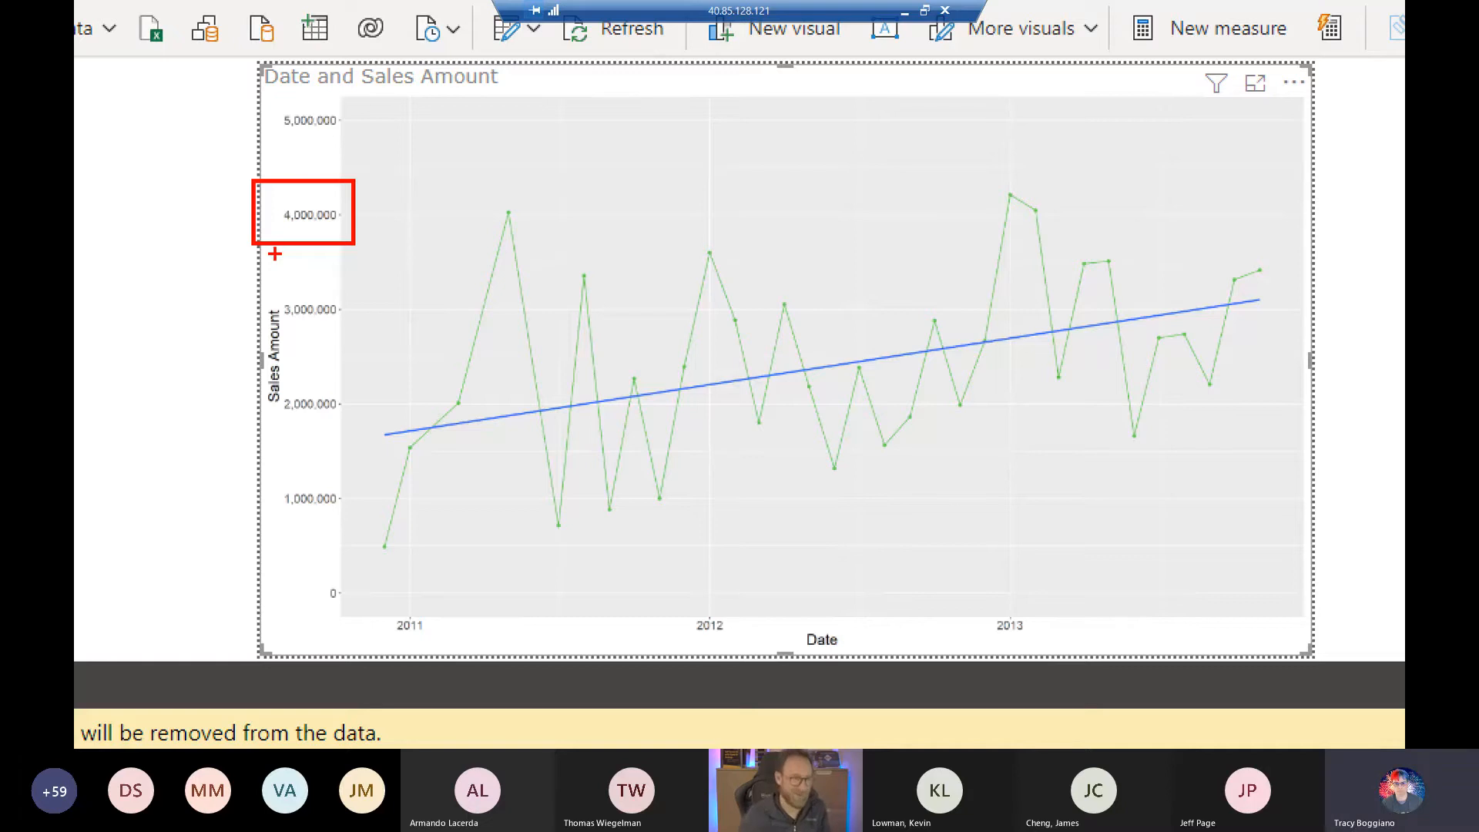
key(Escape)
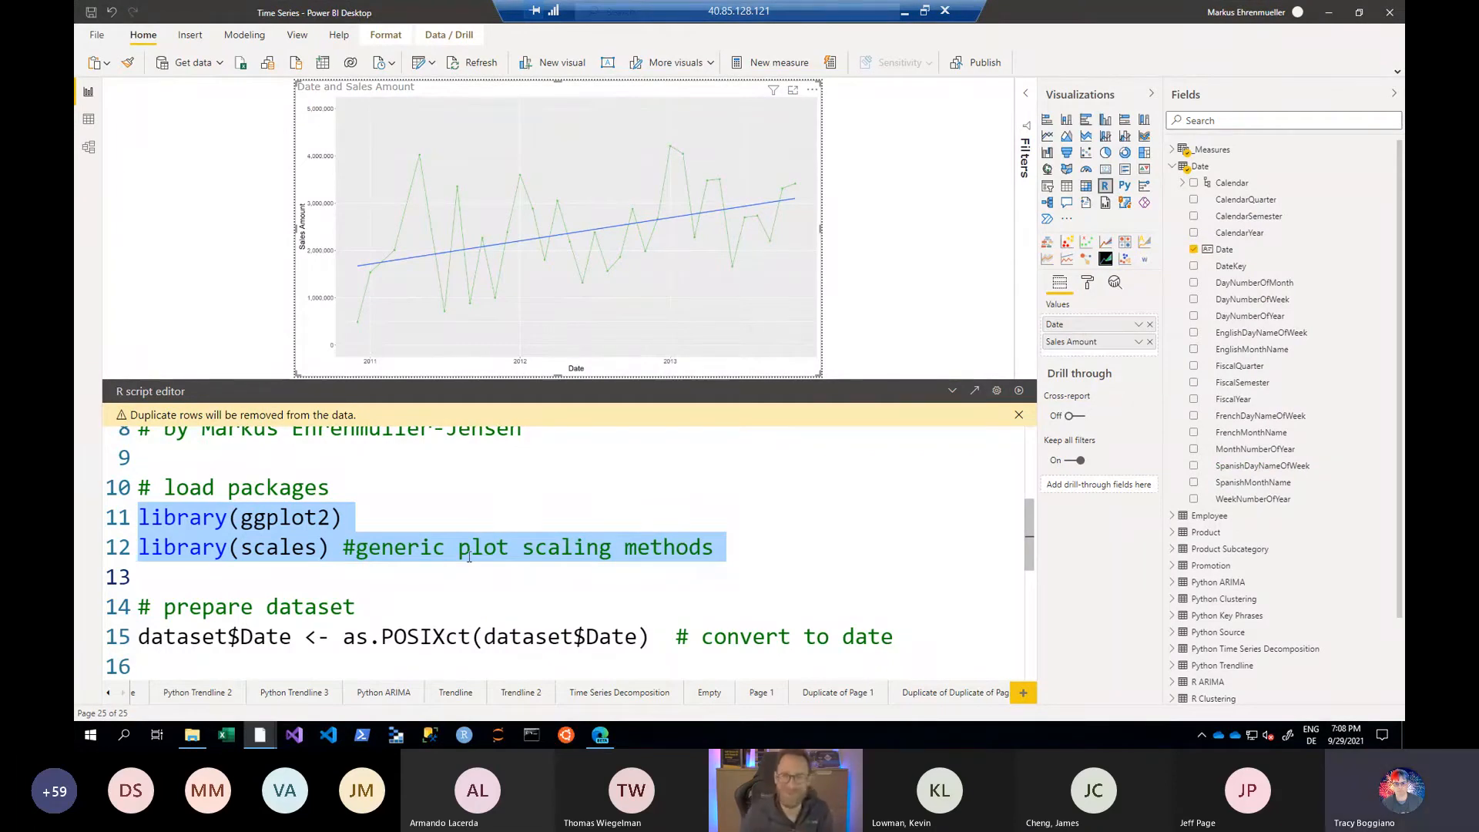
click(496, 549)
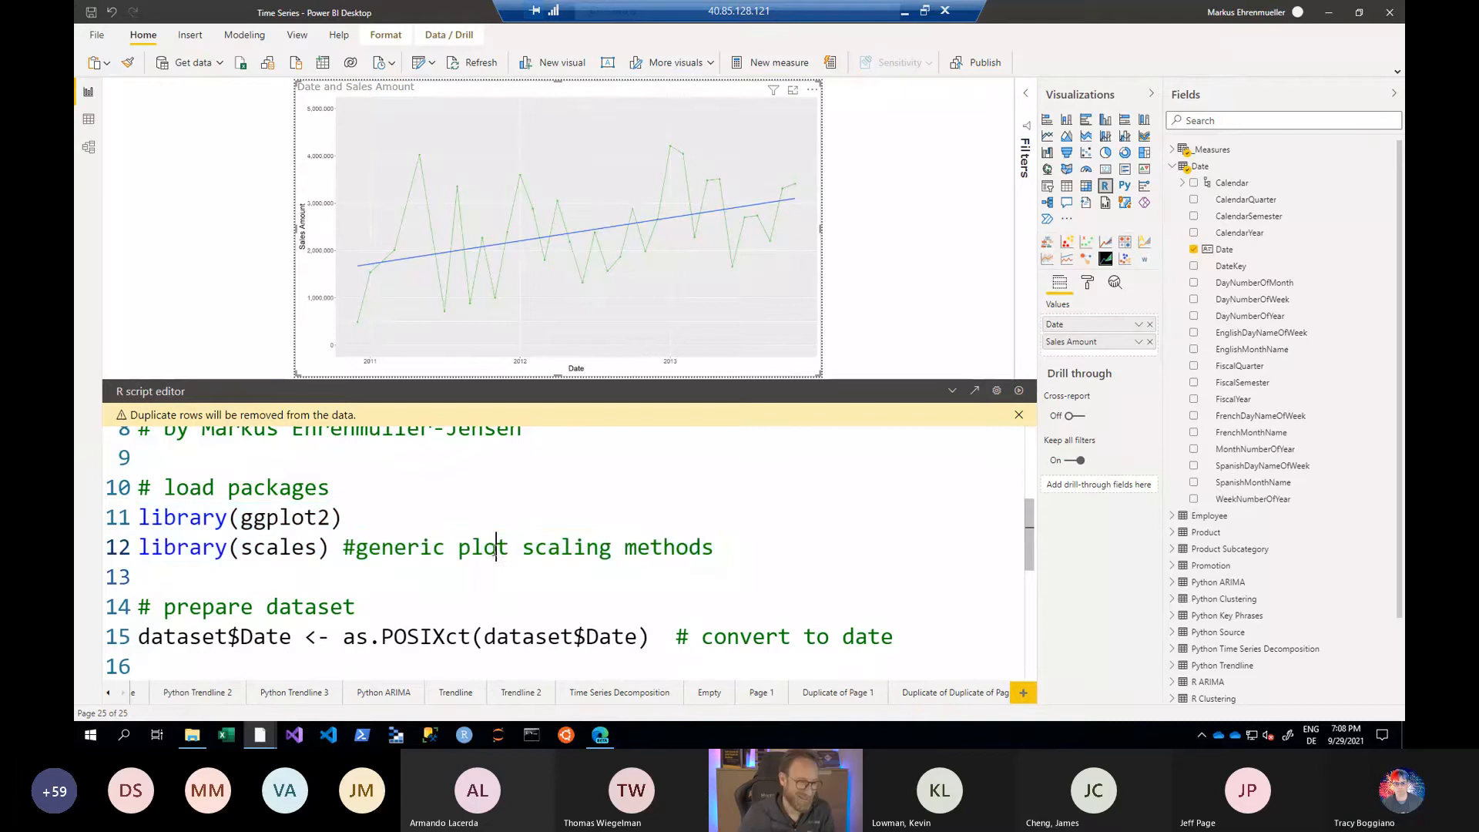
- Examine the dataset preparation line that converts dataset$Date with as.POSIXct
click(366, 593)
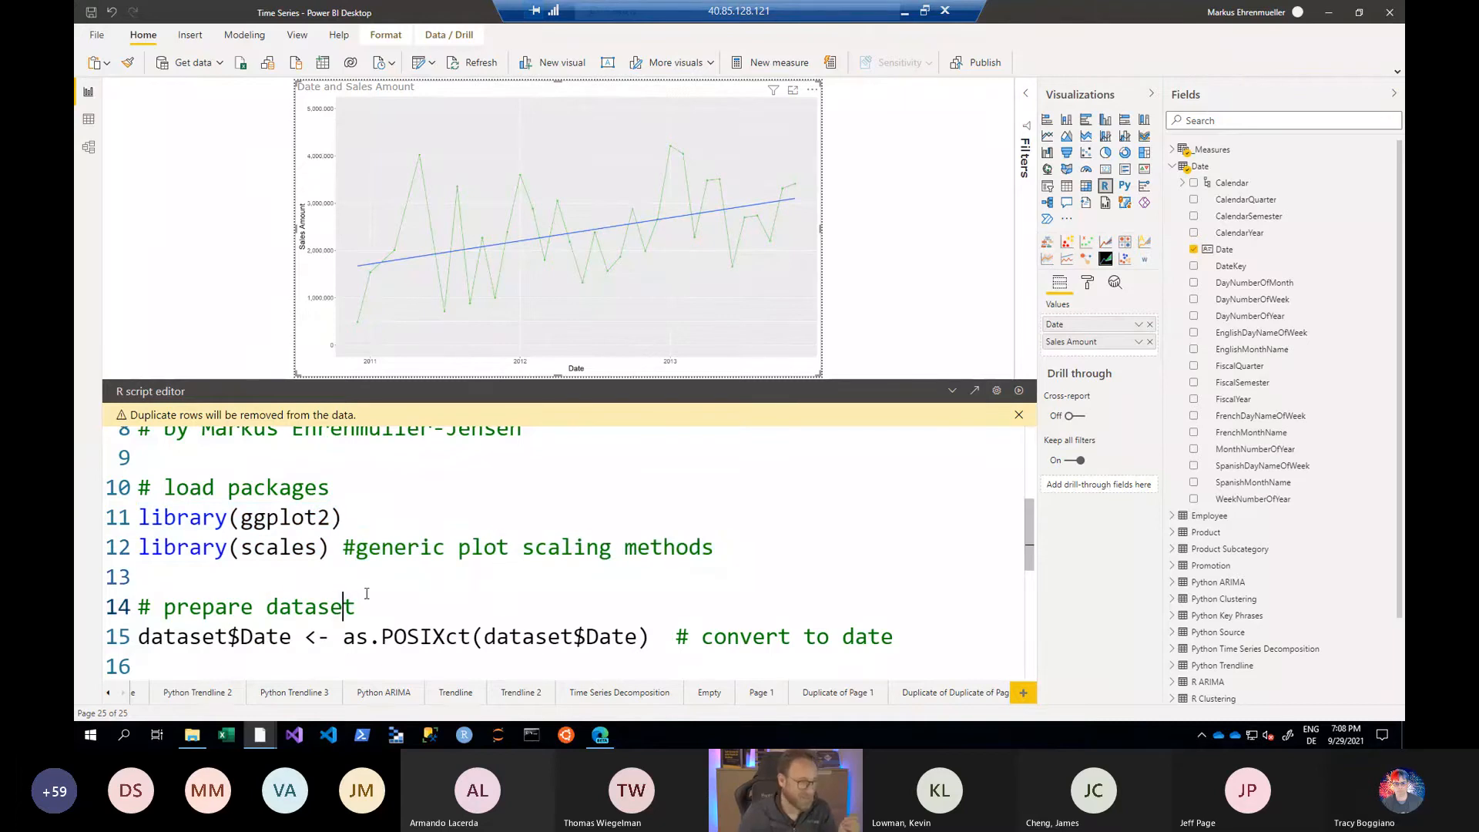
key(Home)
key(Down)
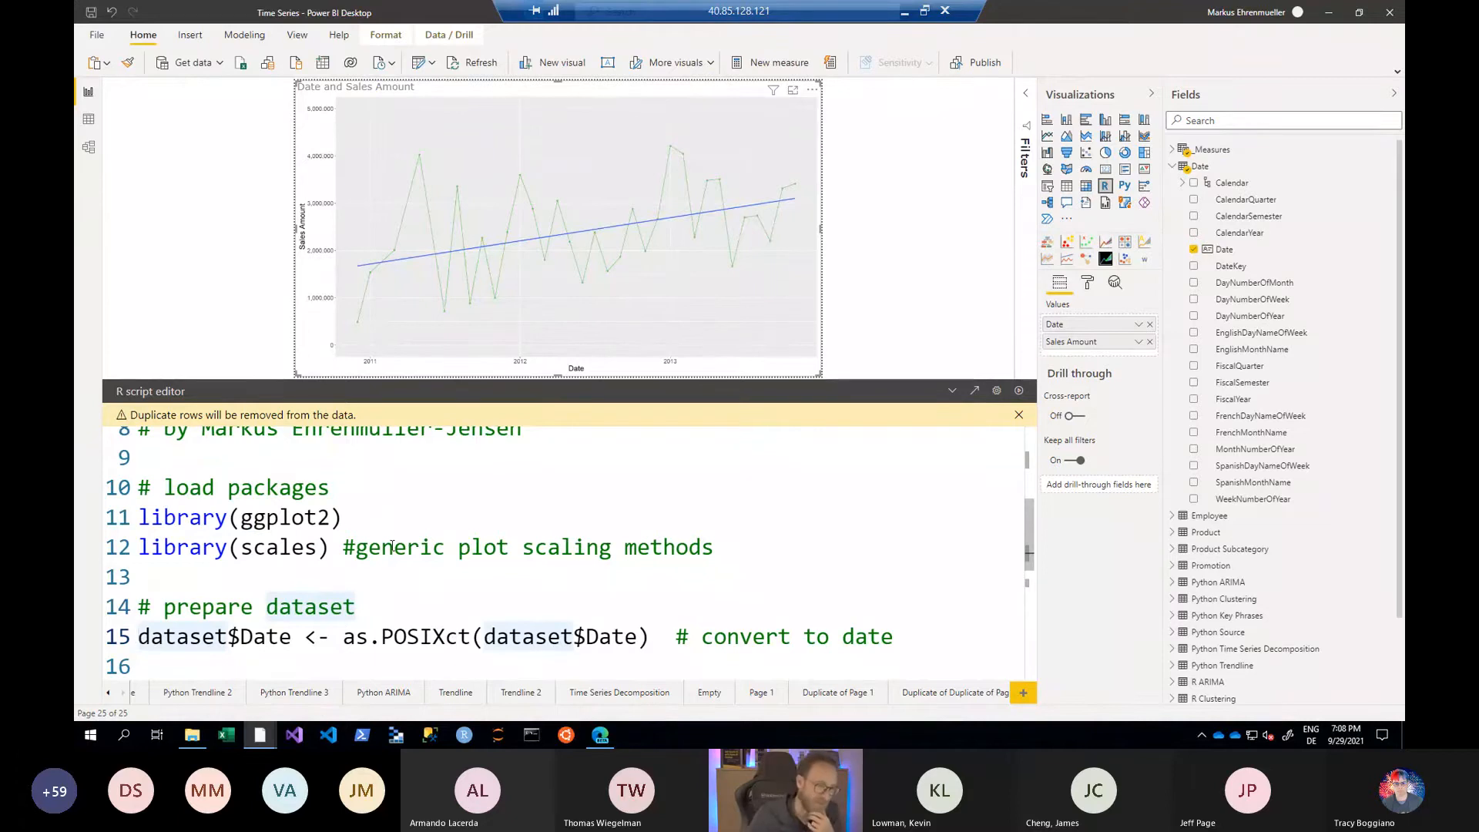
click(344, 636)
double_click(285, 636)
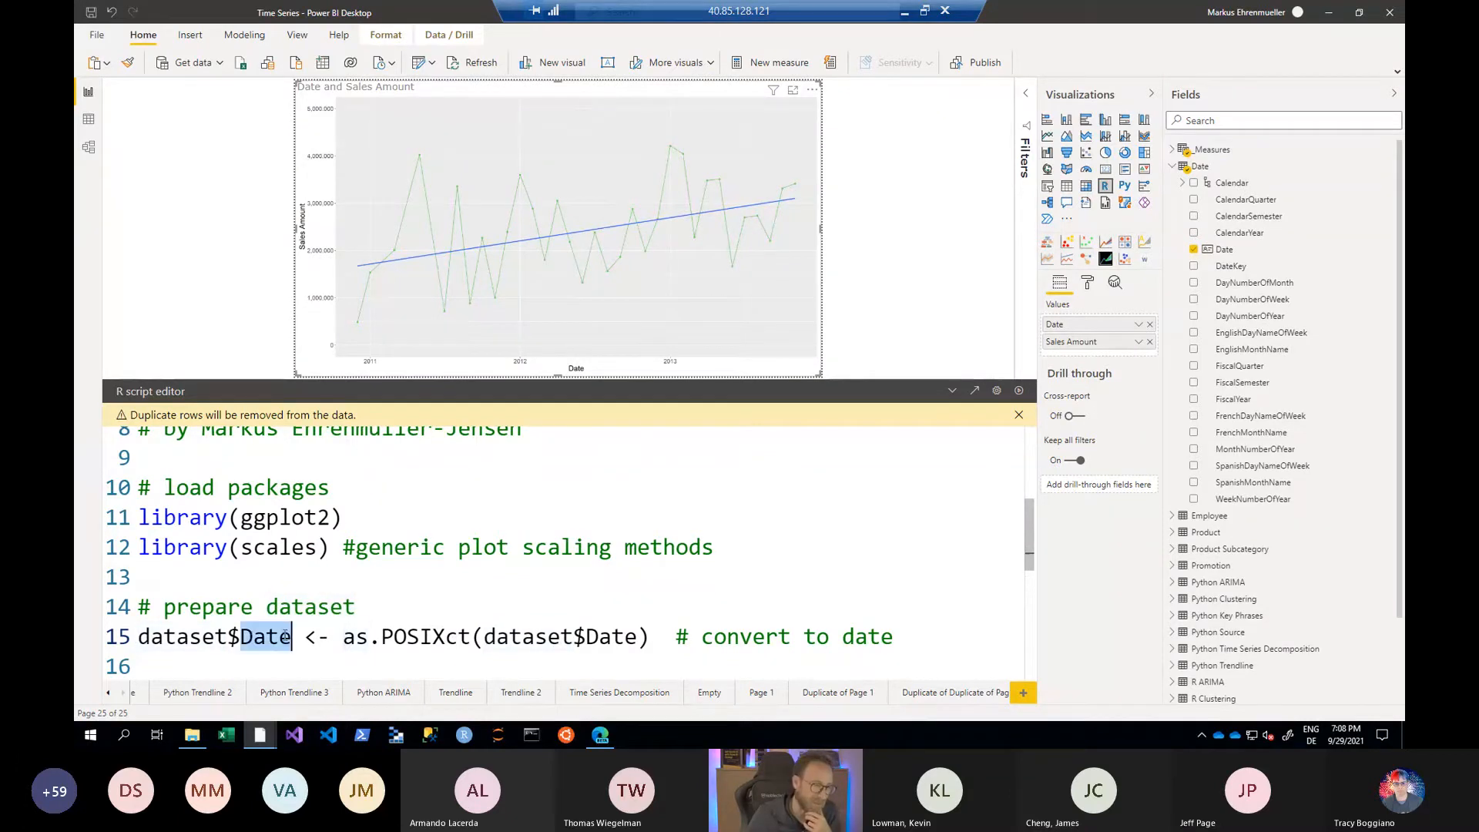
drag(344, 636, 472, 637)
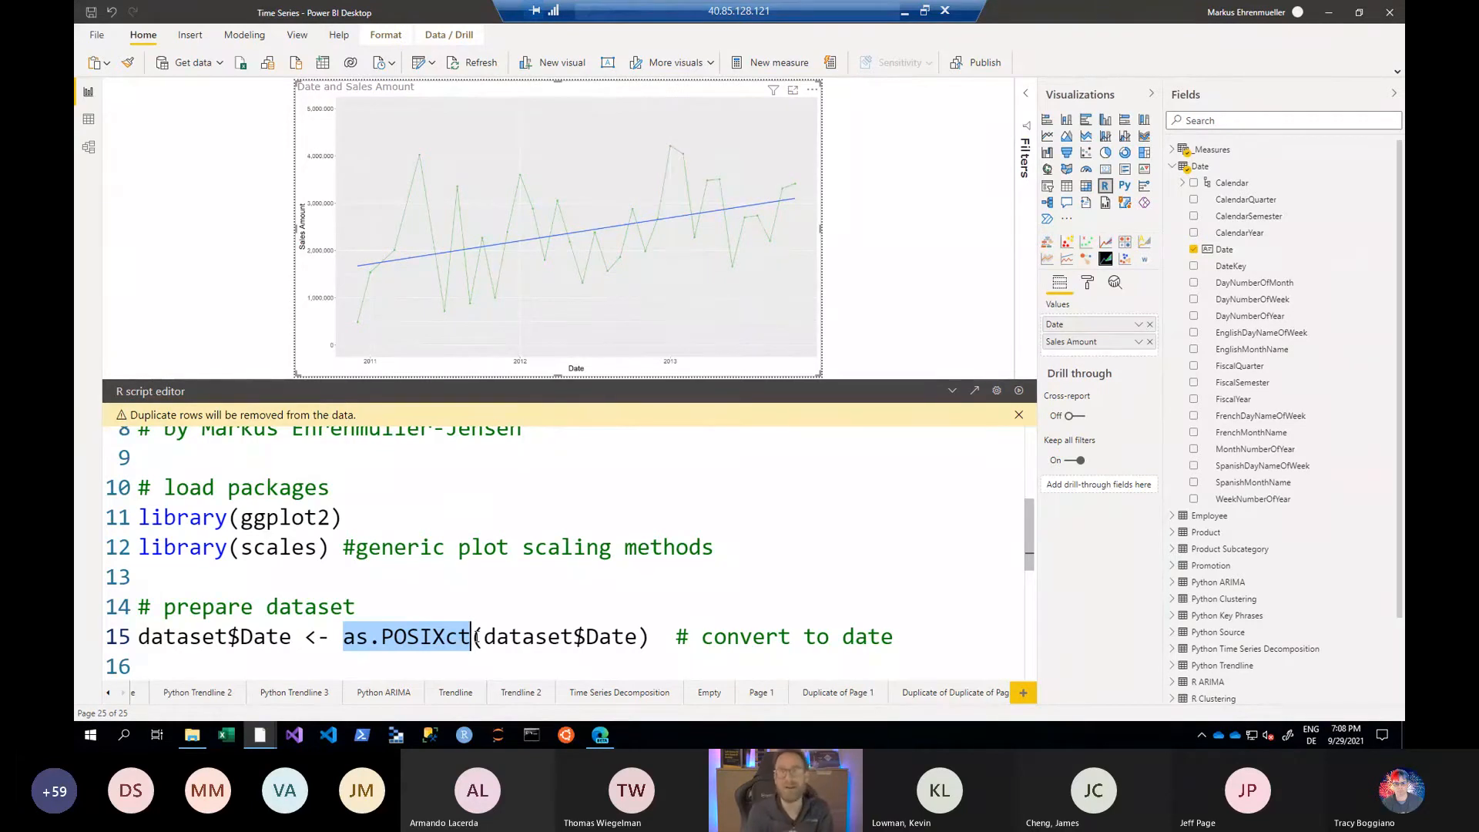
key(Home)
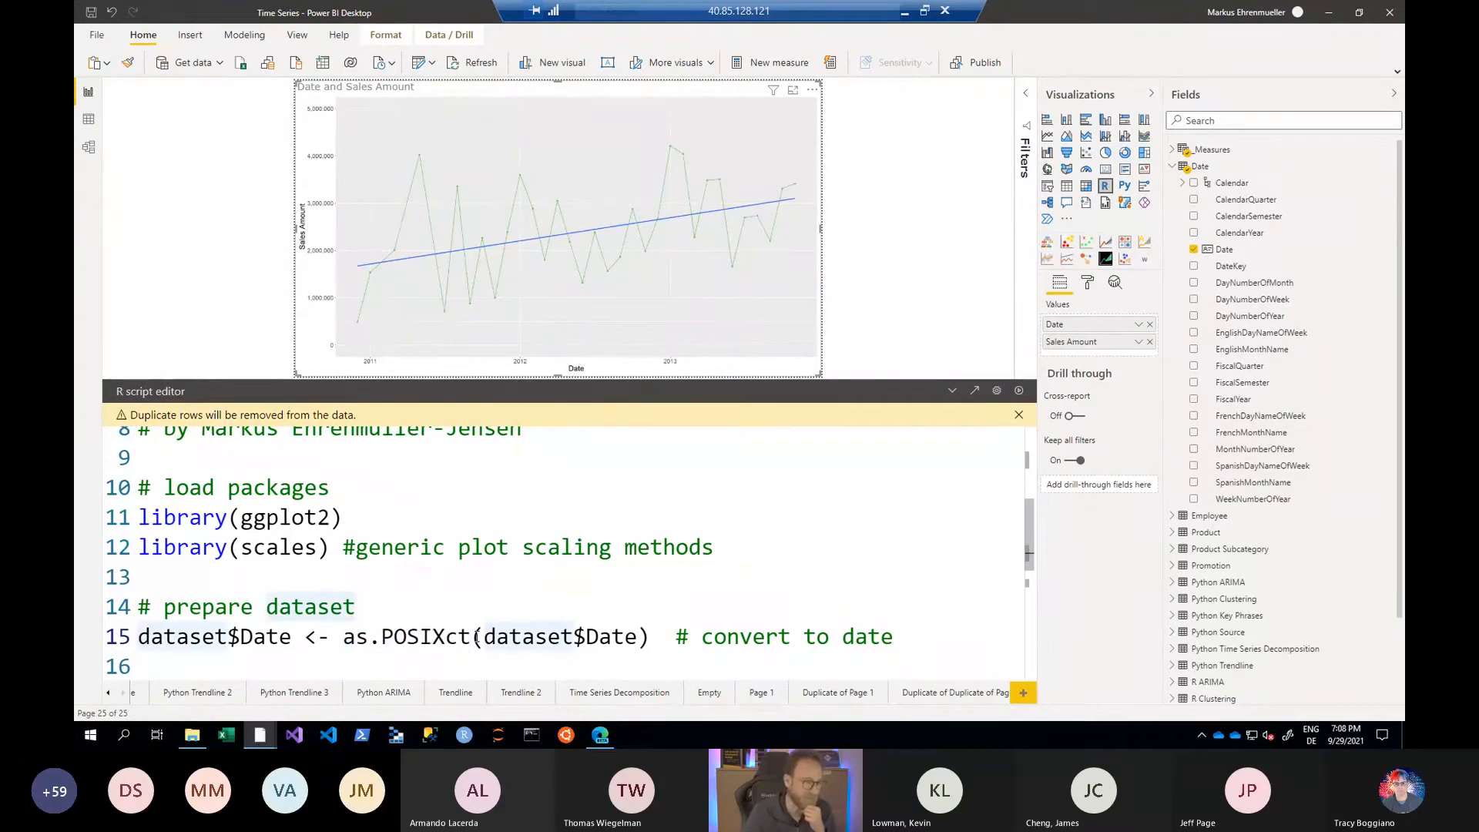
- Examine the ggplot call and its dataset argument, comparing it with the dataset defined in the preamble
key(Down)
key(Down)
key(Down)
key(ctrl+shift+Right)
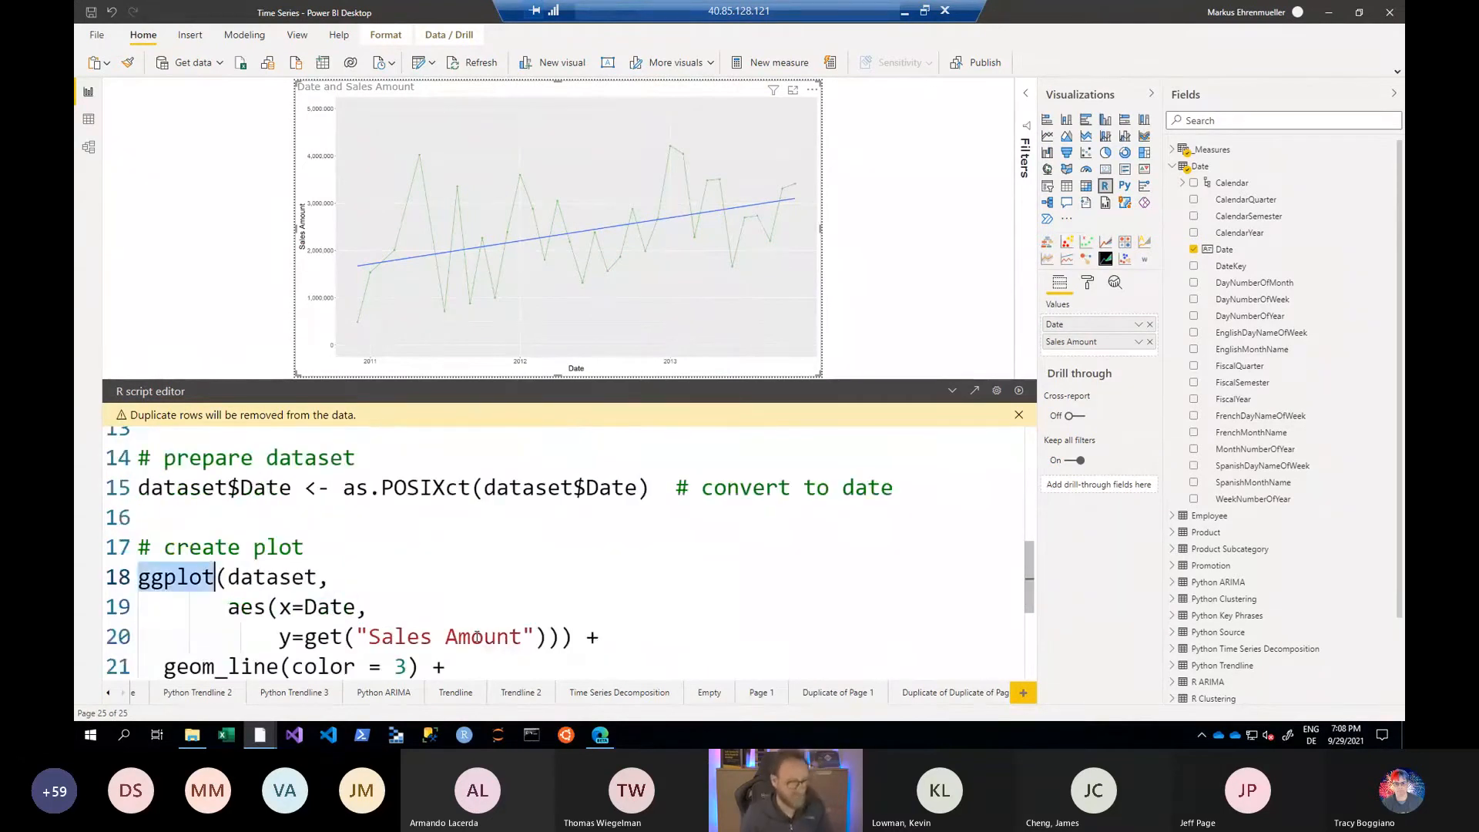
key(Right)
key(Right)
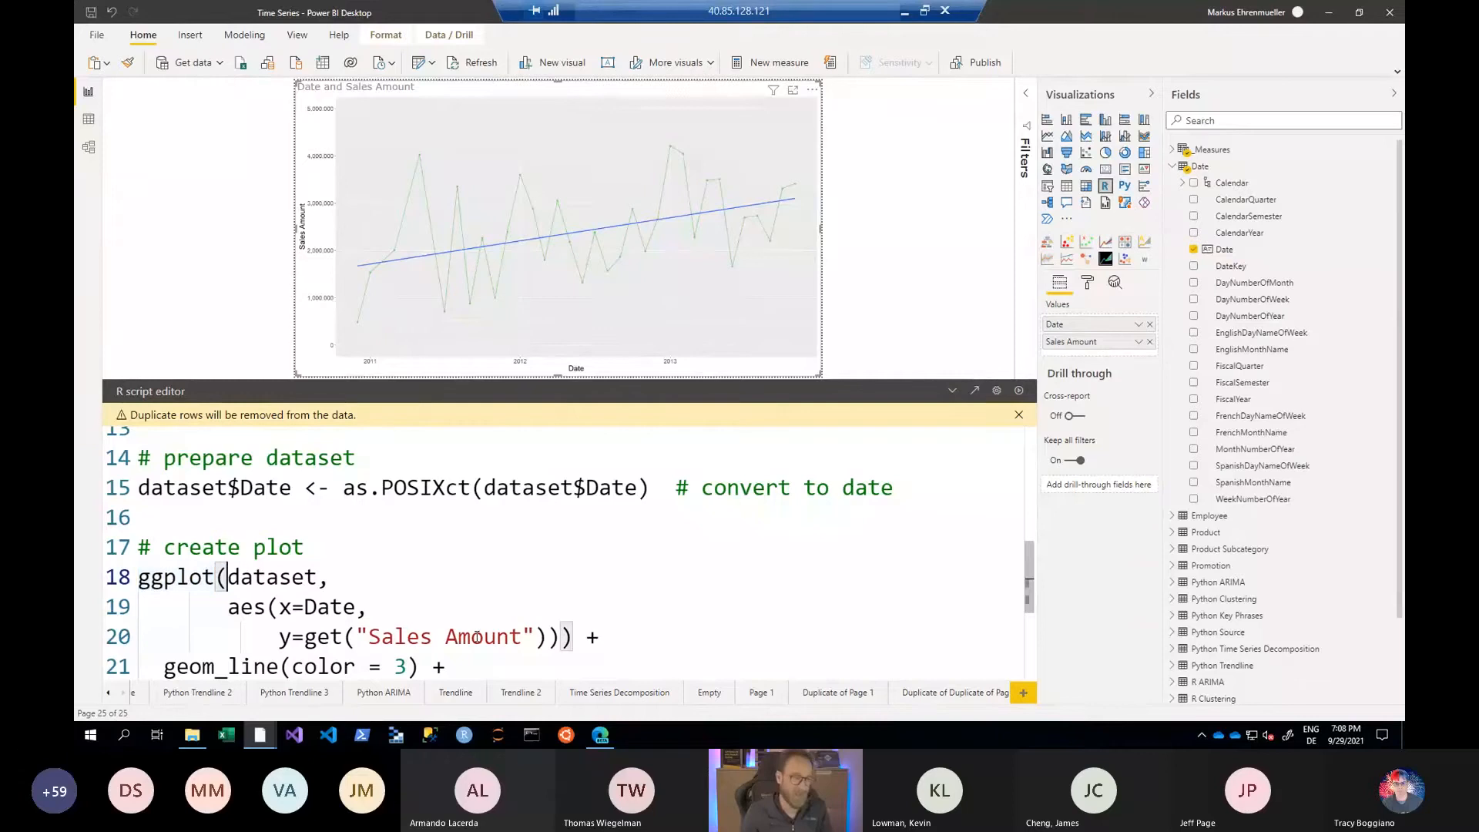
key(shift+End)
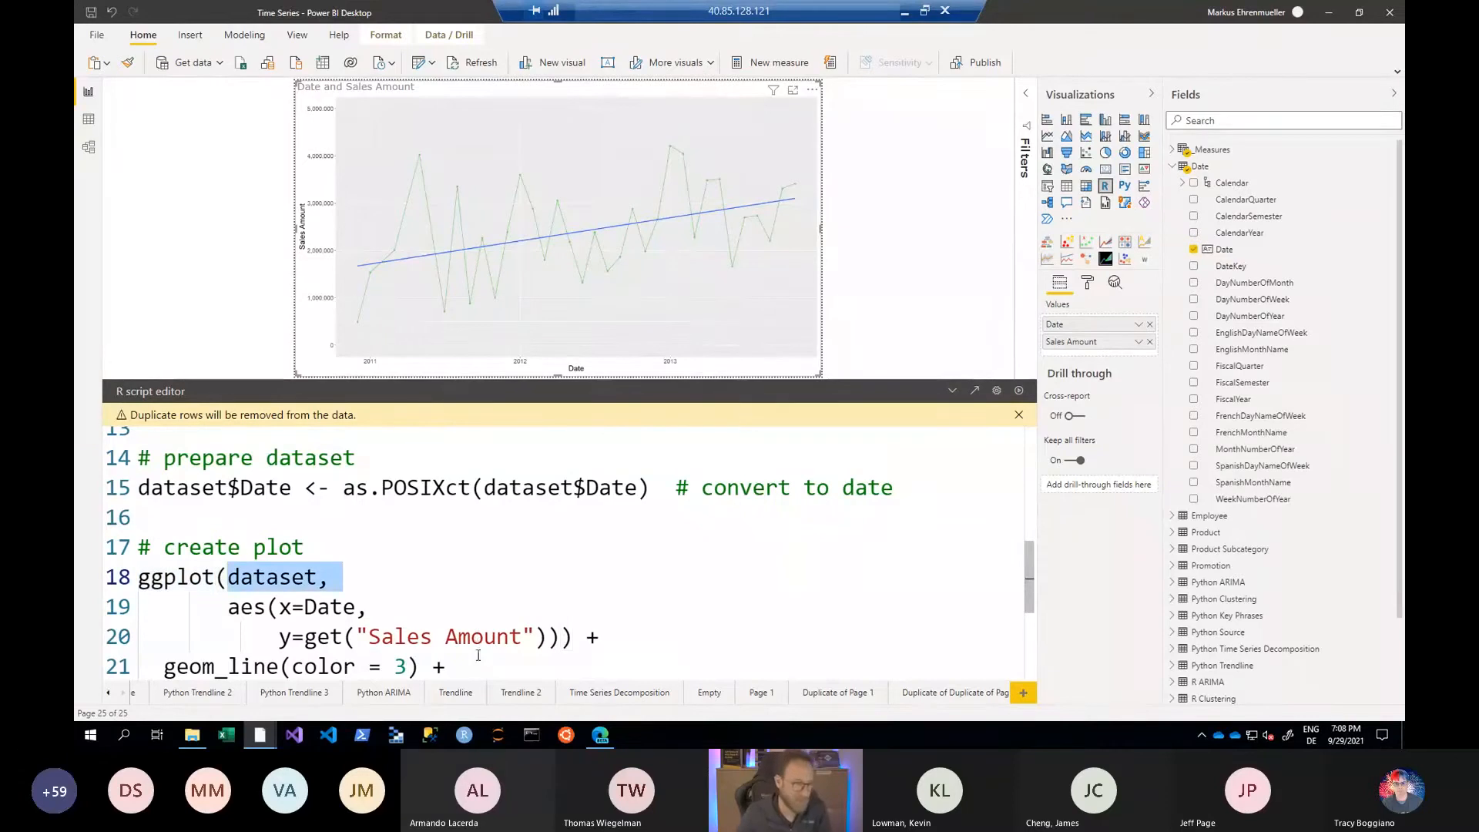
scroll(478, 654, up, 5)
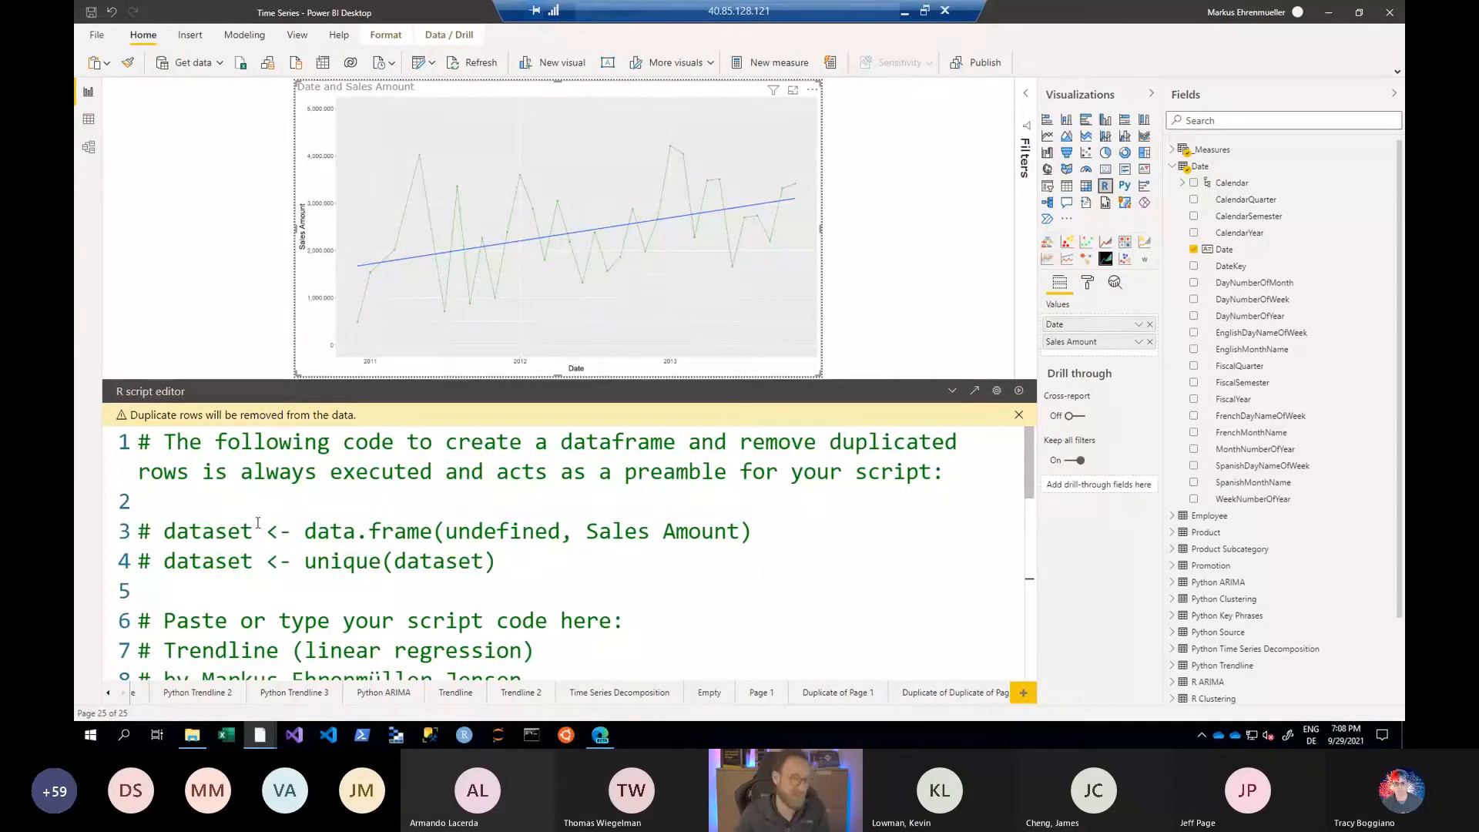
scroll(249, 522, down, 3)
scroll(257, 521, down, 3)
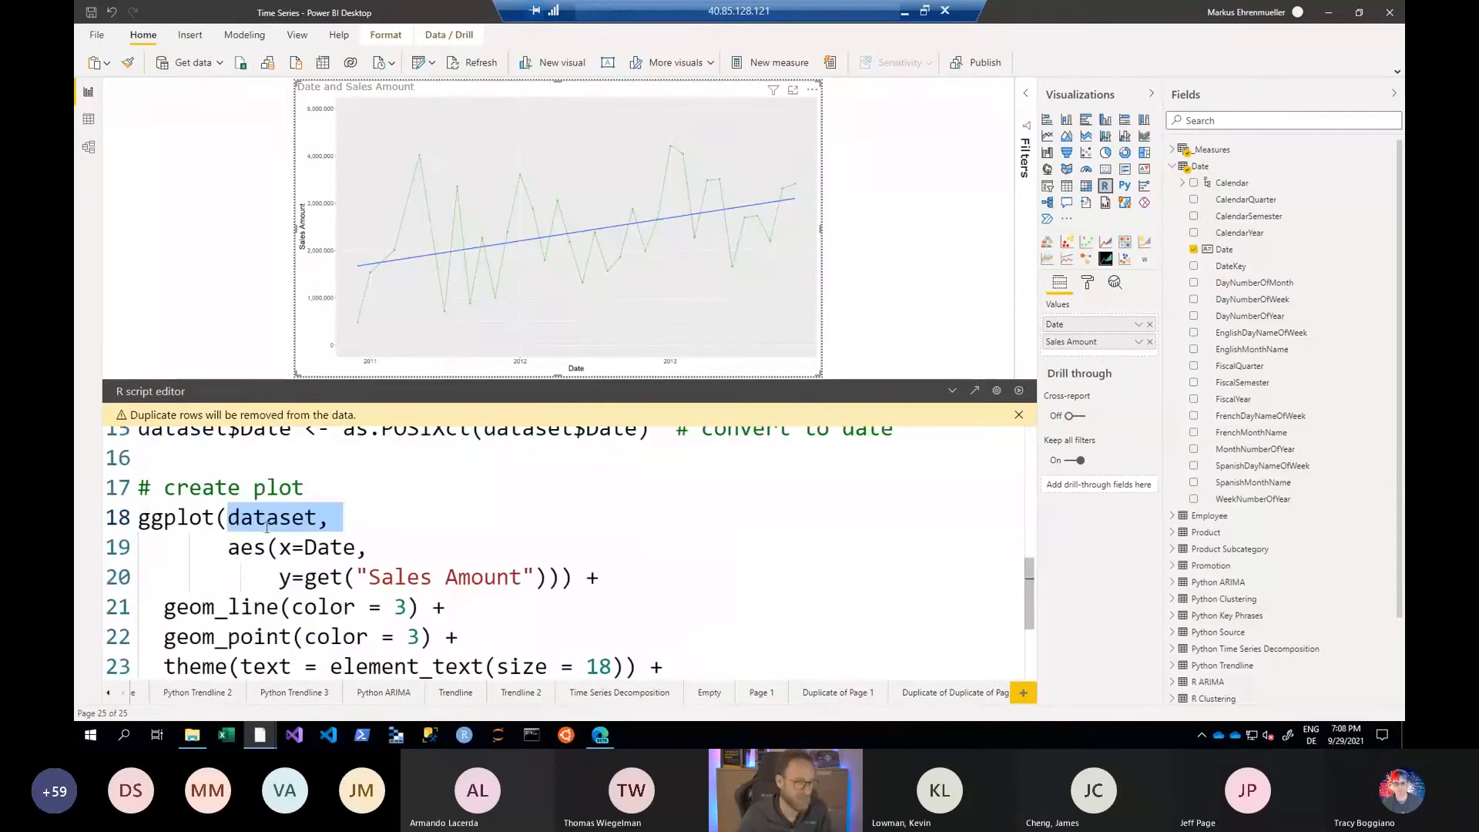
- Examine the aes mapping of x to Date and y to Sales Amount, including the get function and the space in the column name
double_click(260, 546)
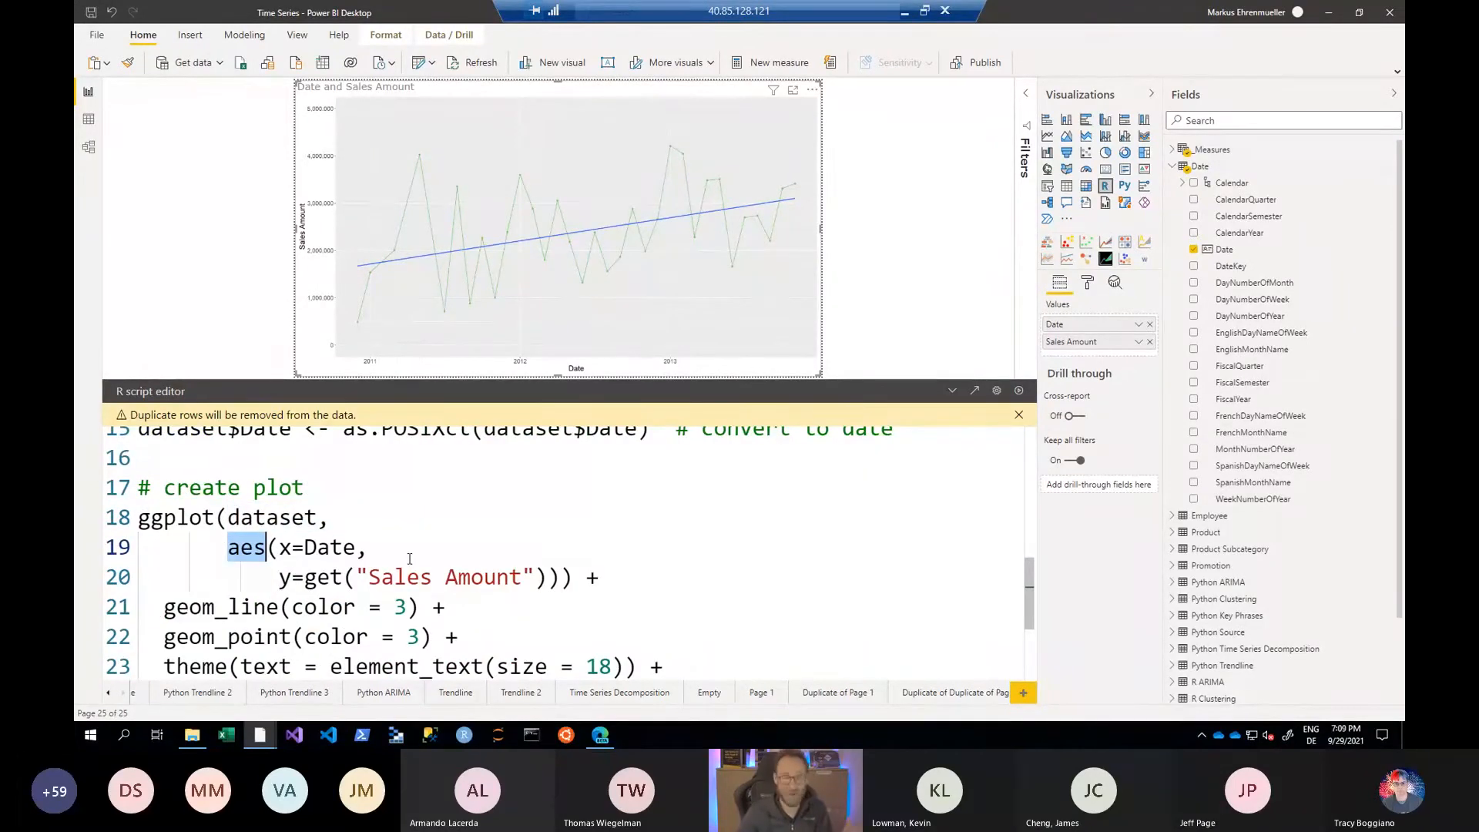
double_click(316, 551)
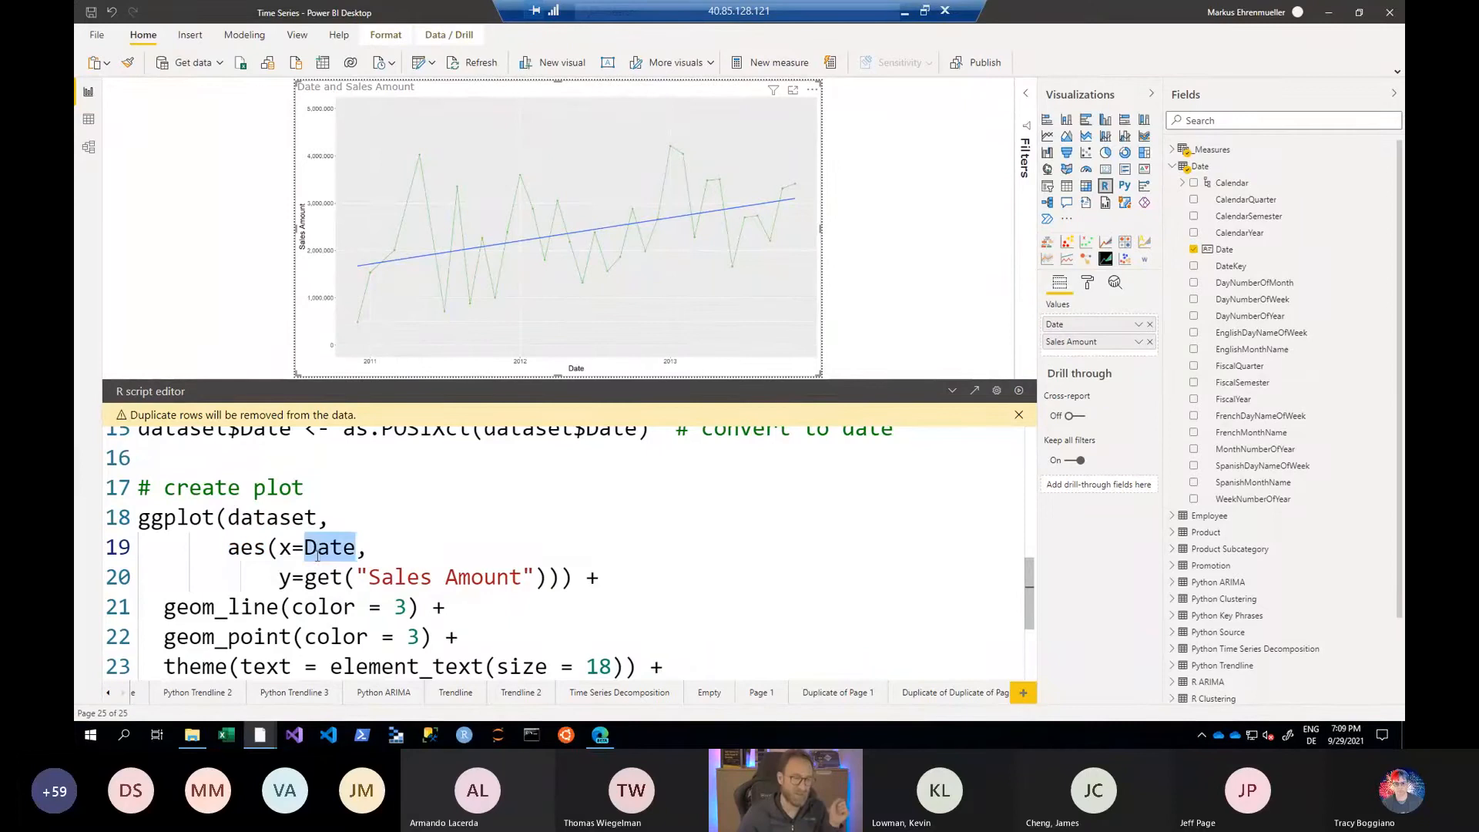
drag(406, 577, 445, 577)
click(390, 578)
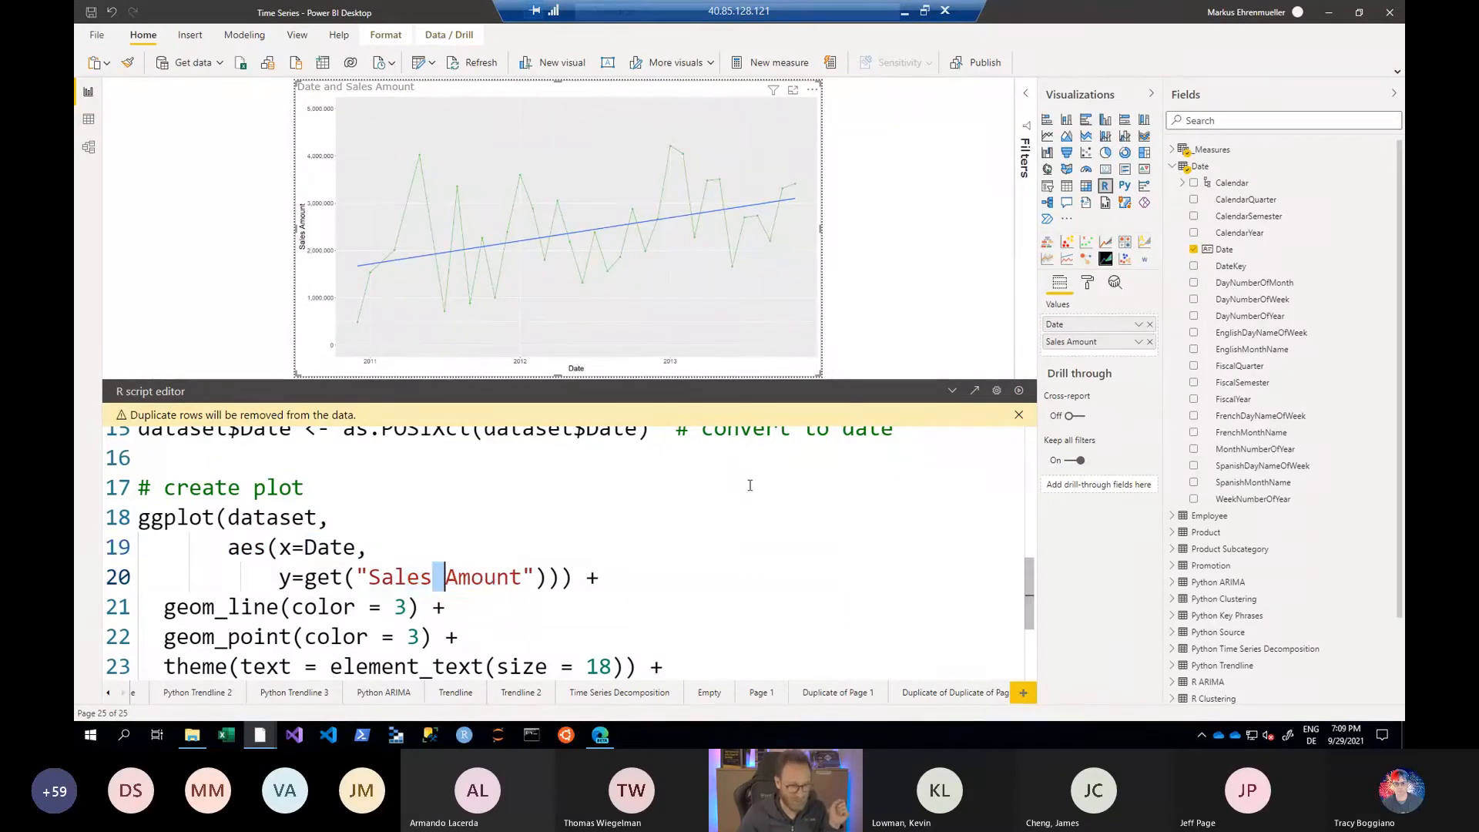
click(317, 577)
double_click(317, 577)
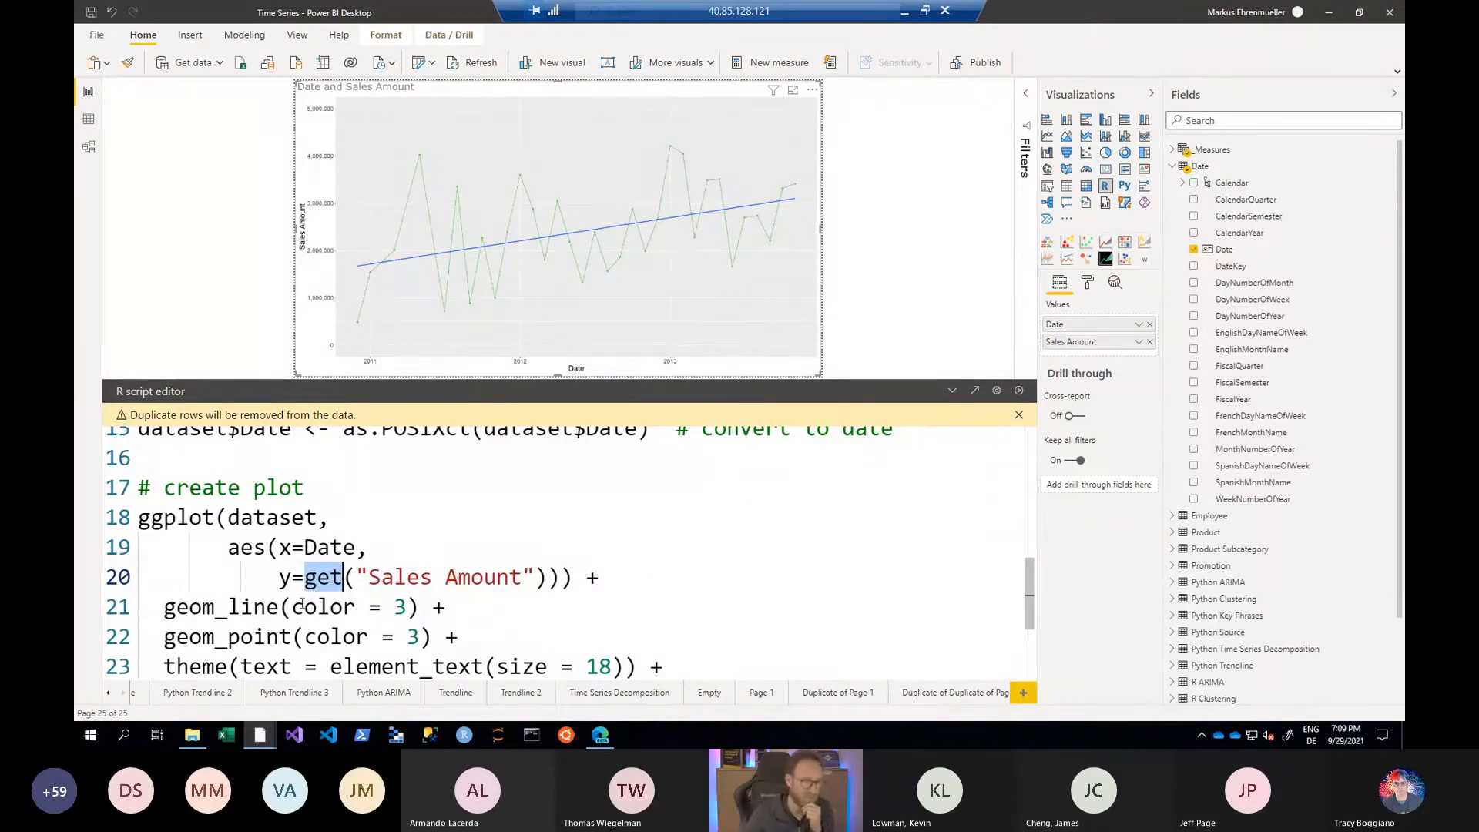
- Examine the geom_line and geom_point layers and their color argument in the plot code
drag(302, 607, 394, 607)
click(254, 636)
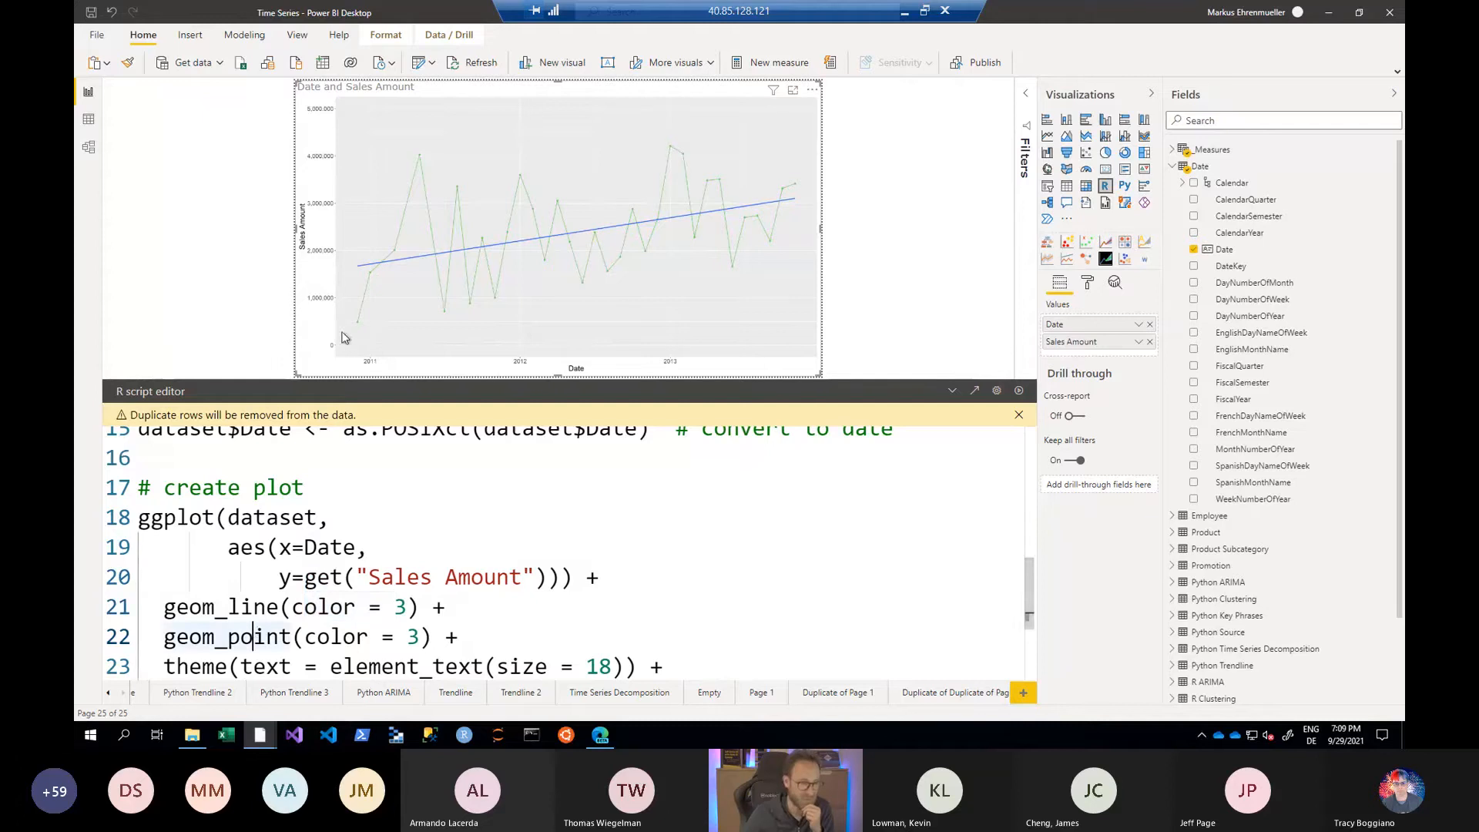
click(395, 610)
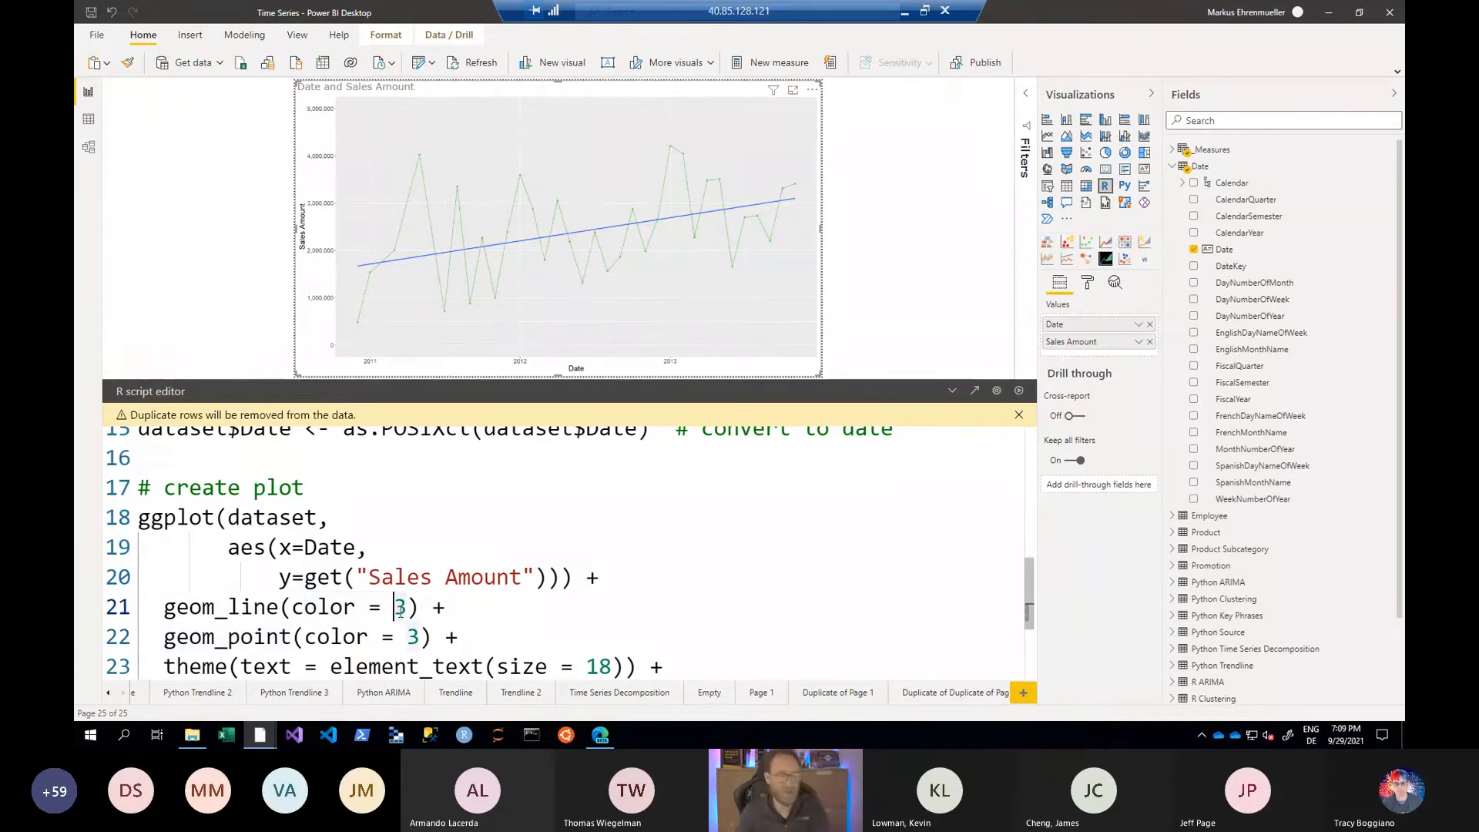
- Examine the theme's text size and the scale_y_continuous limits of c(0, 5000000) in the plot code
scroll(400, 611, down, 1)
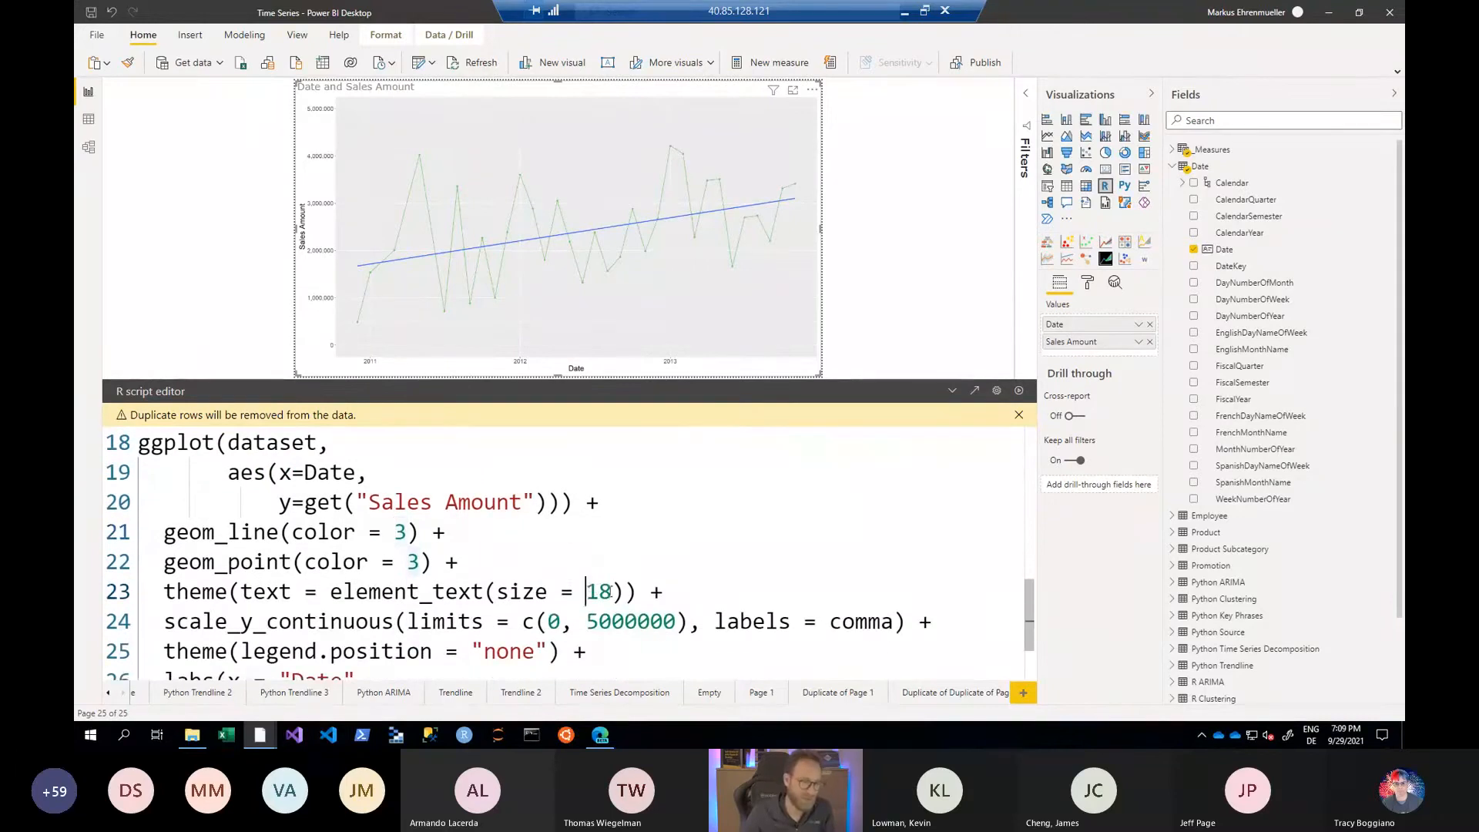
drag(586, 591, 616, 592)
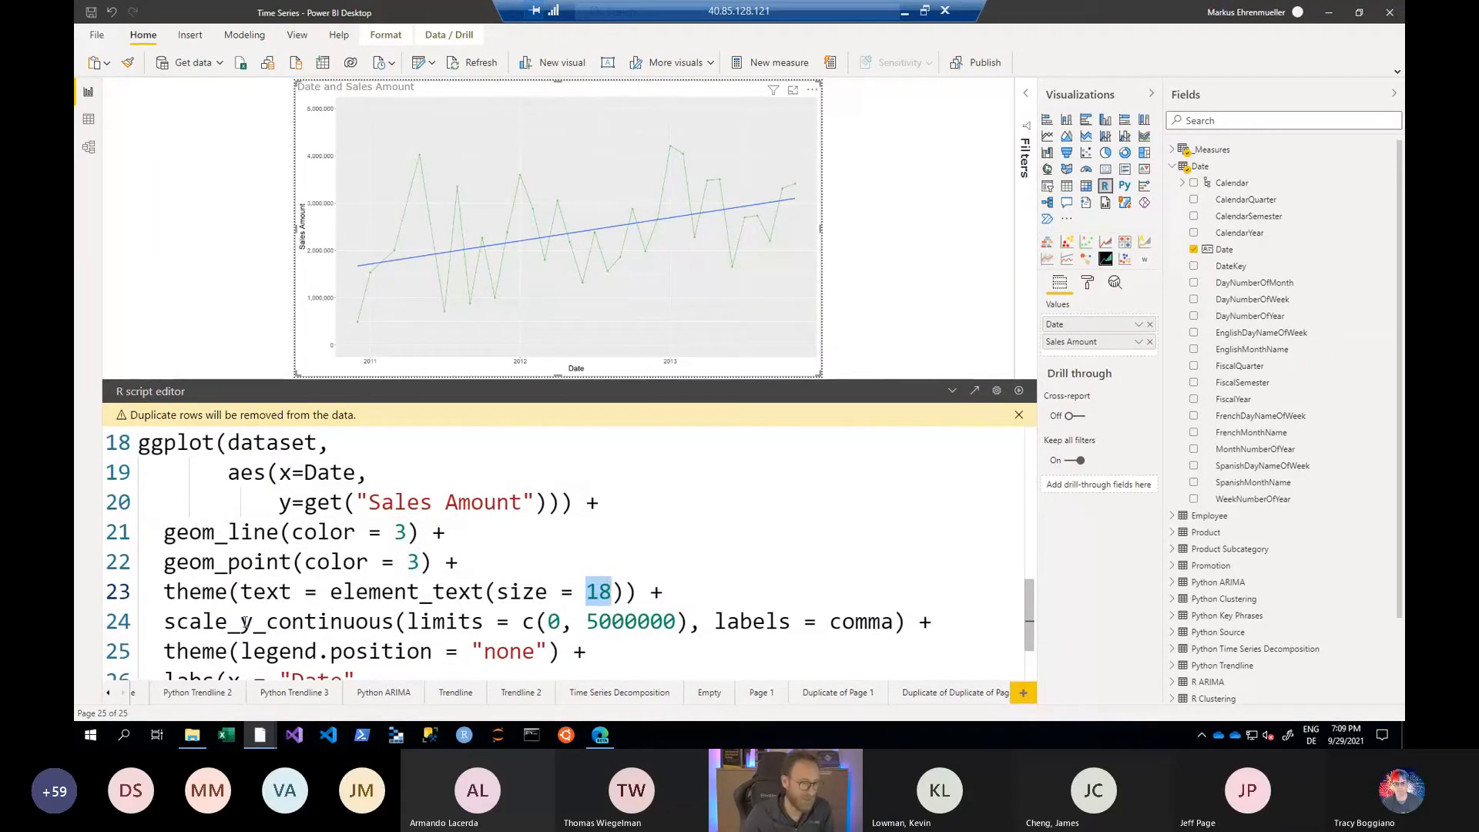
drag(241, 621, 397, 621)
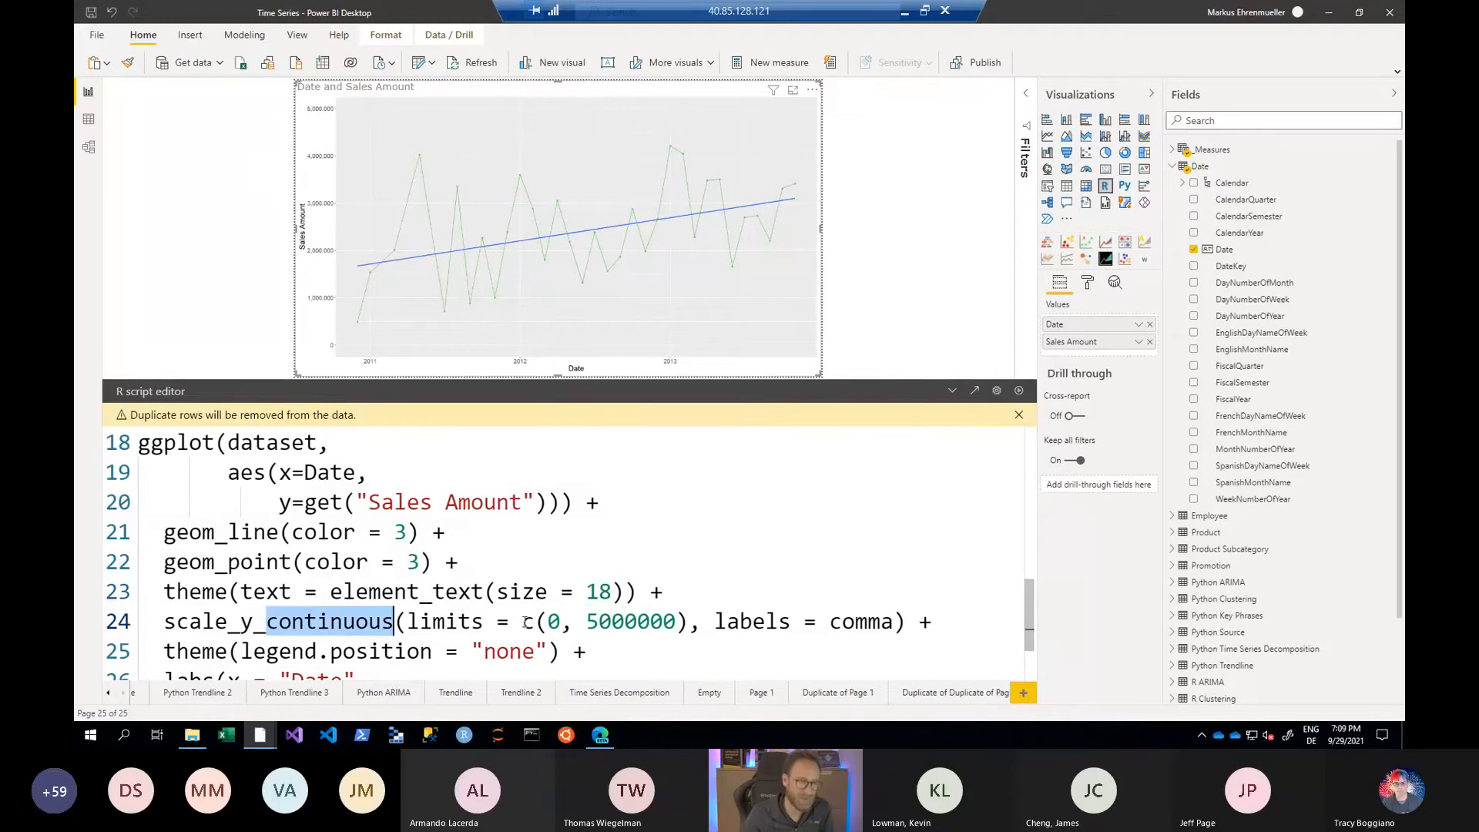
drag(523, 621, 689, 620)
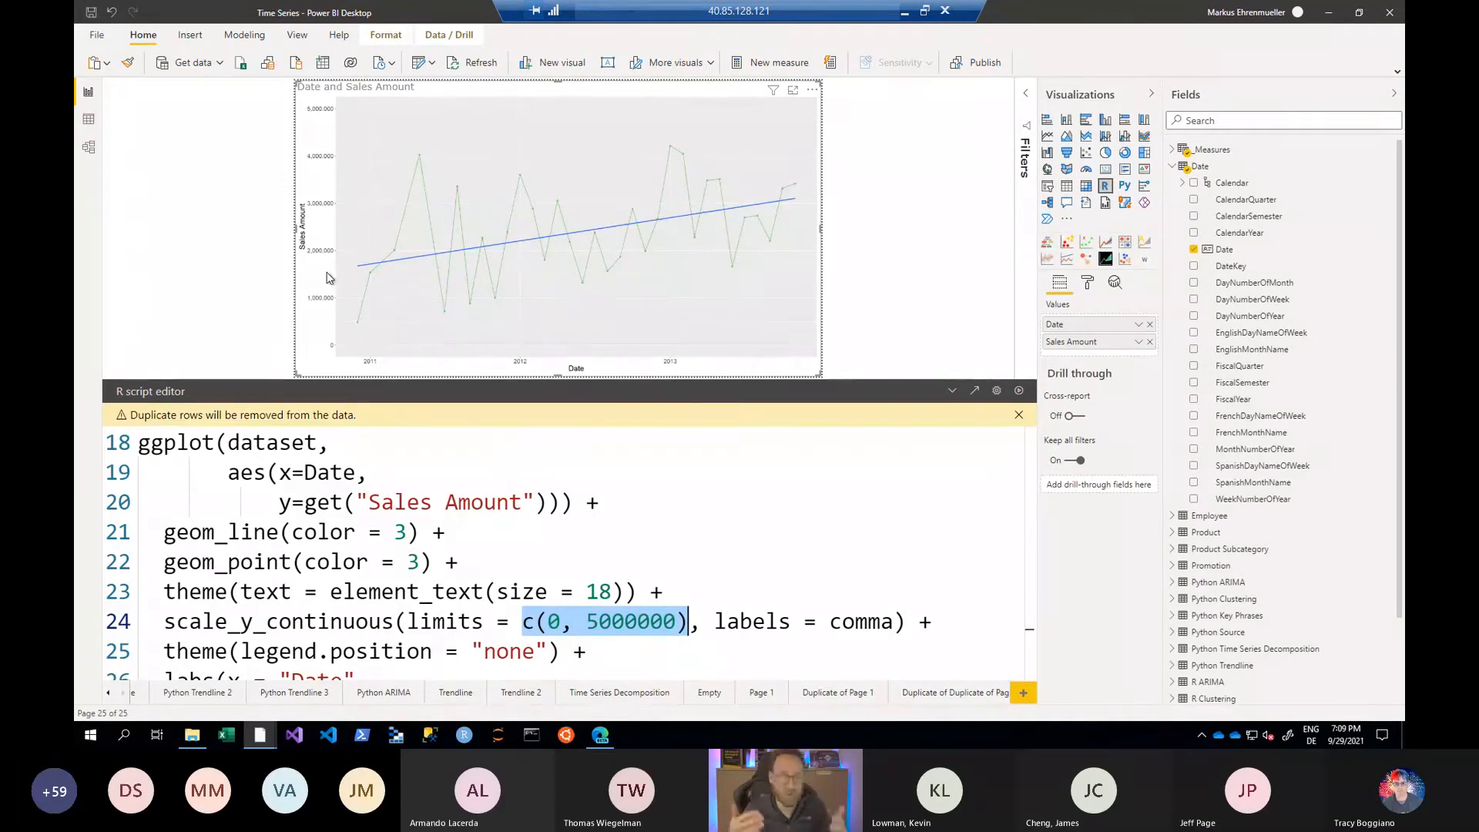
scroll(525, 561, down, 1)
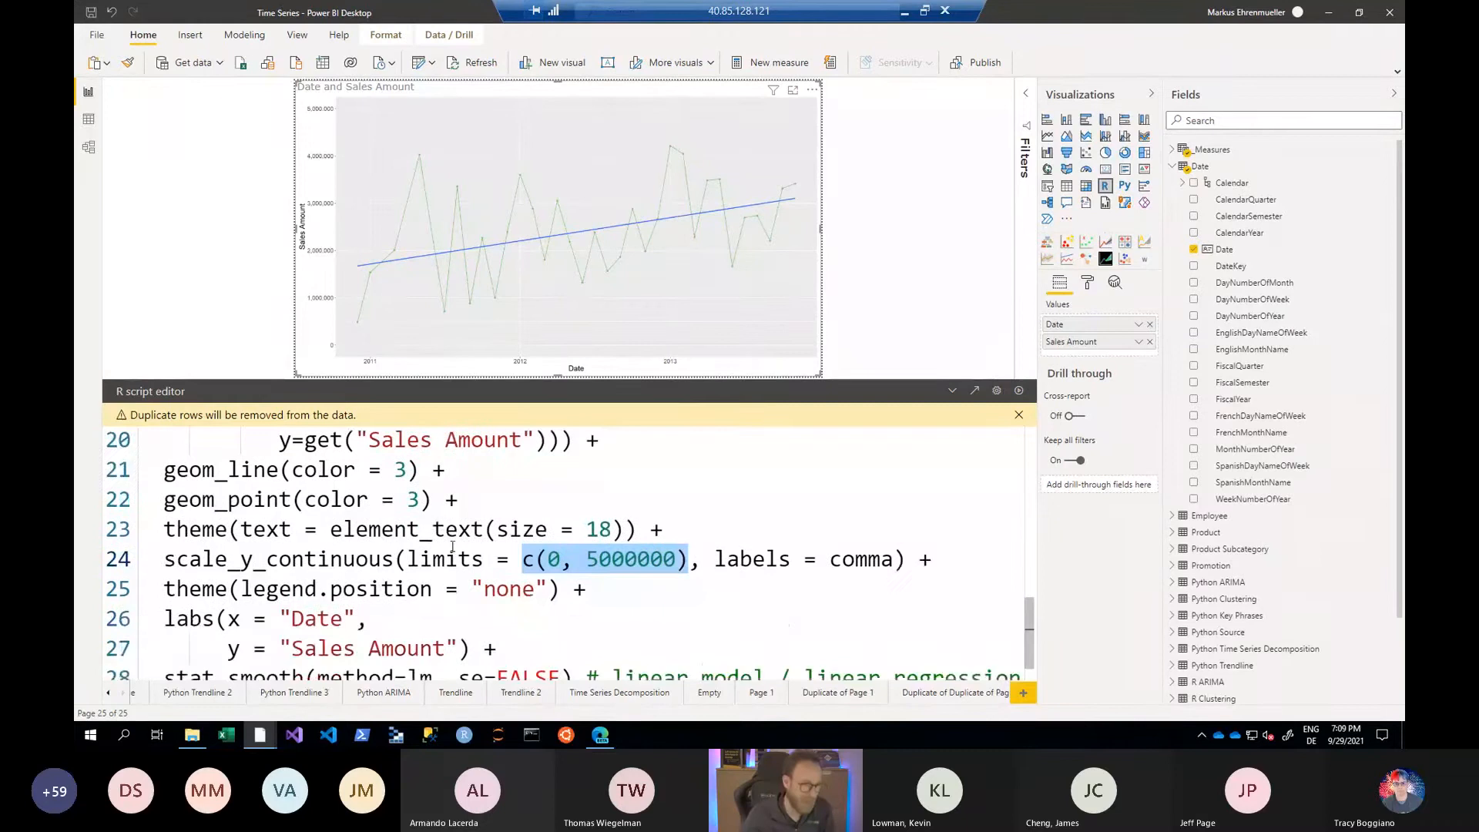
- Examine the legend.position theme setting and the labs call that labels the axes Date and Sales Amount
double_click(513, 576)
double_click(264, 577)
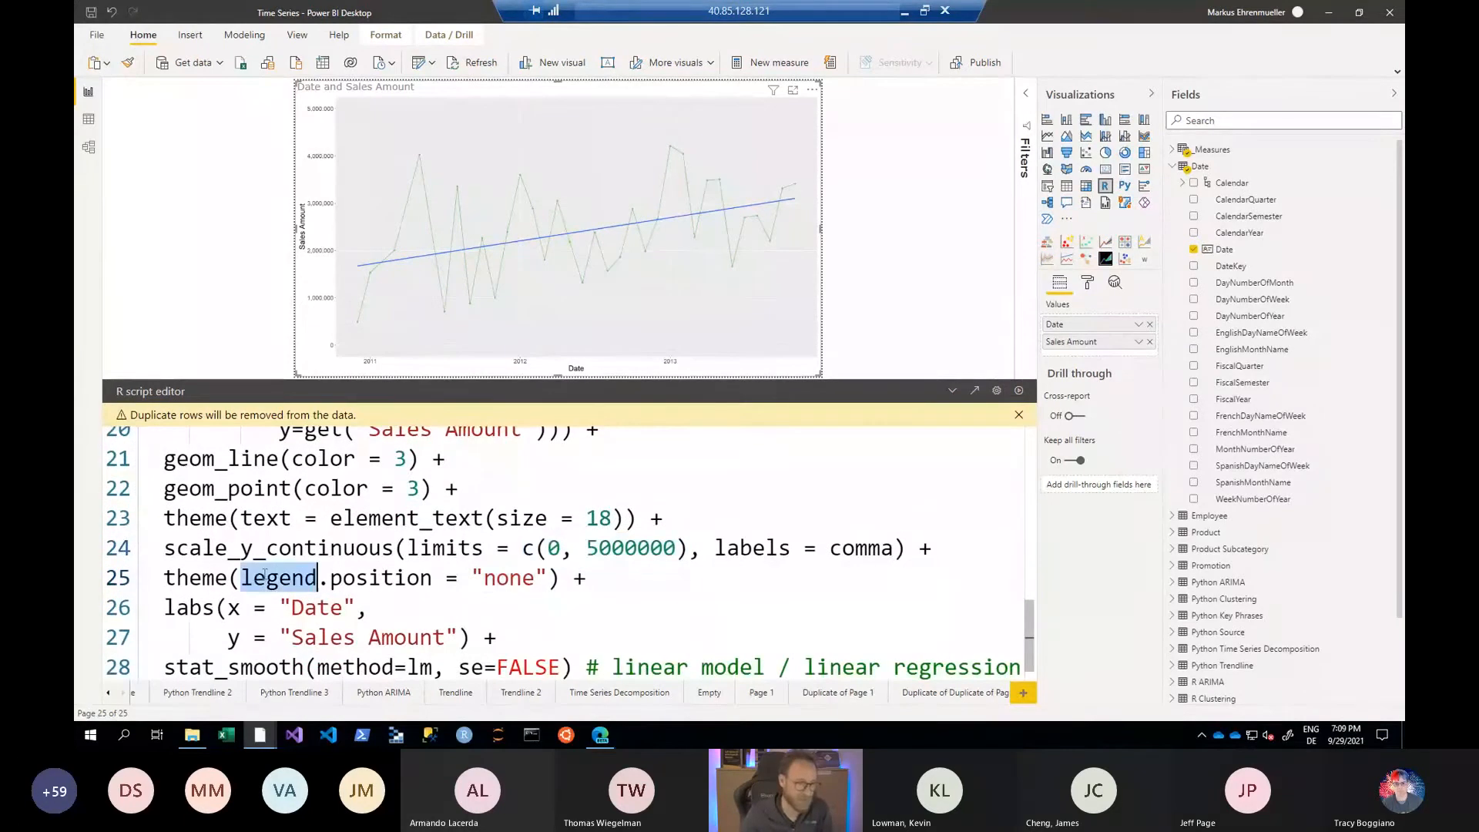
click(279, 608)
click(181, 607)
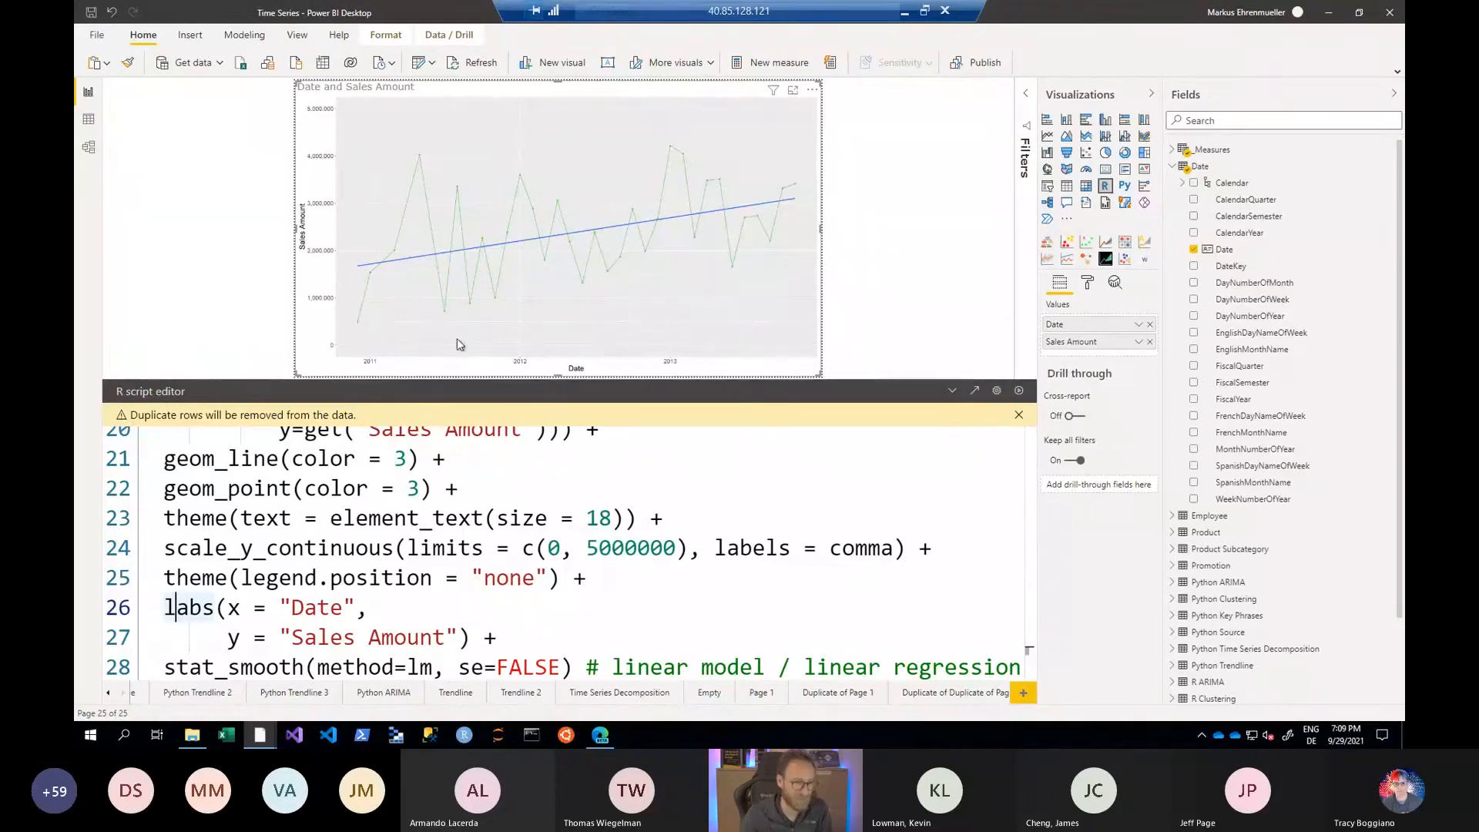
click(370, 630)
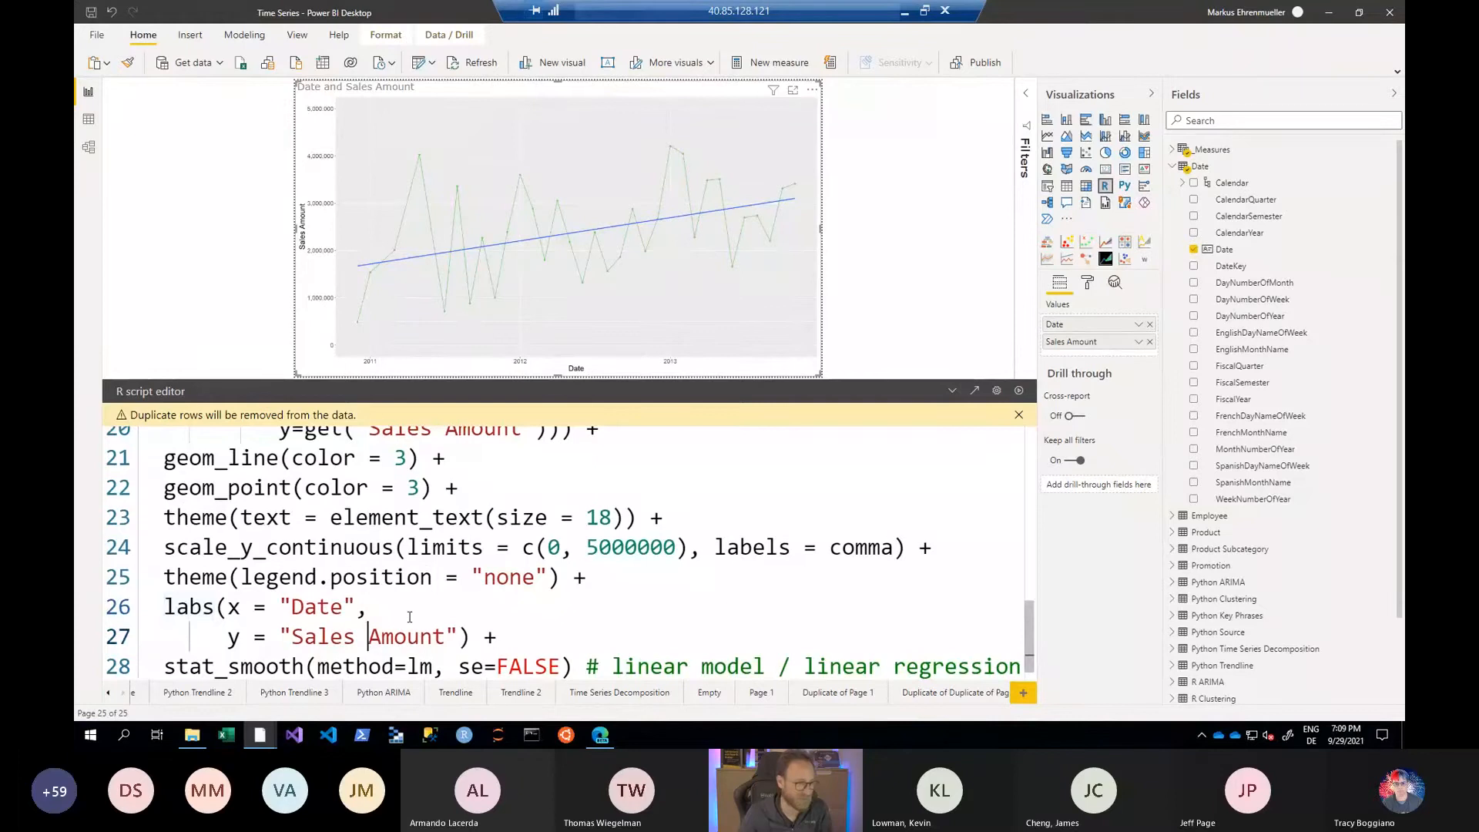
- Set the stat_smooth method in the R script to loess and rerun the visual
scroll(362, 610, down, 1)
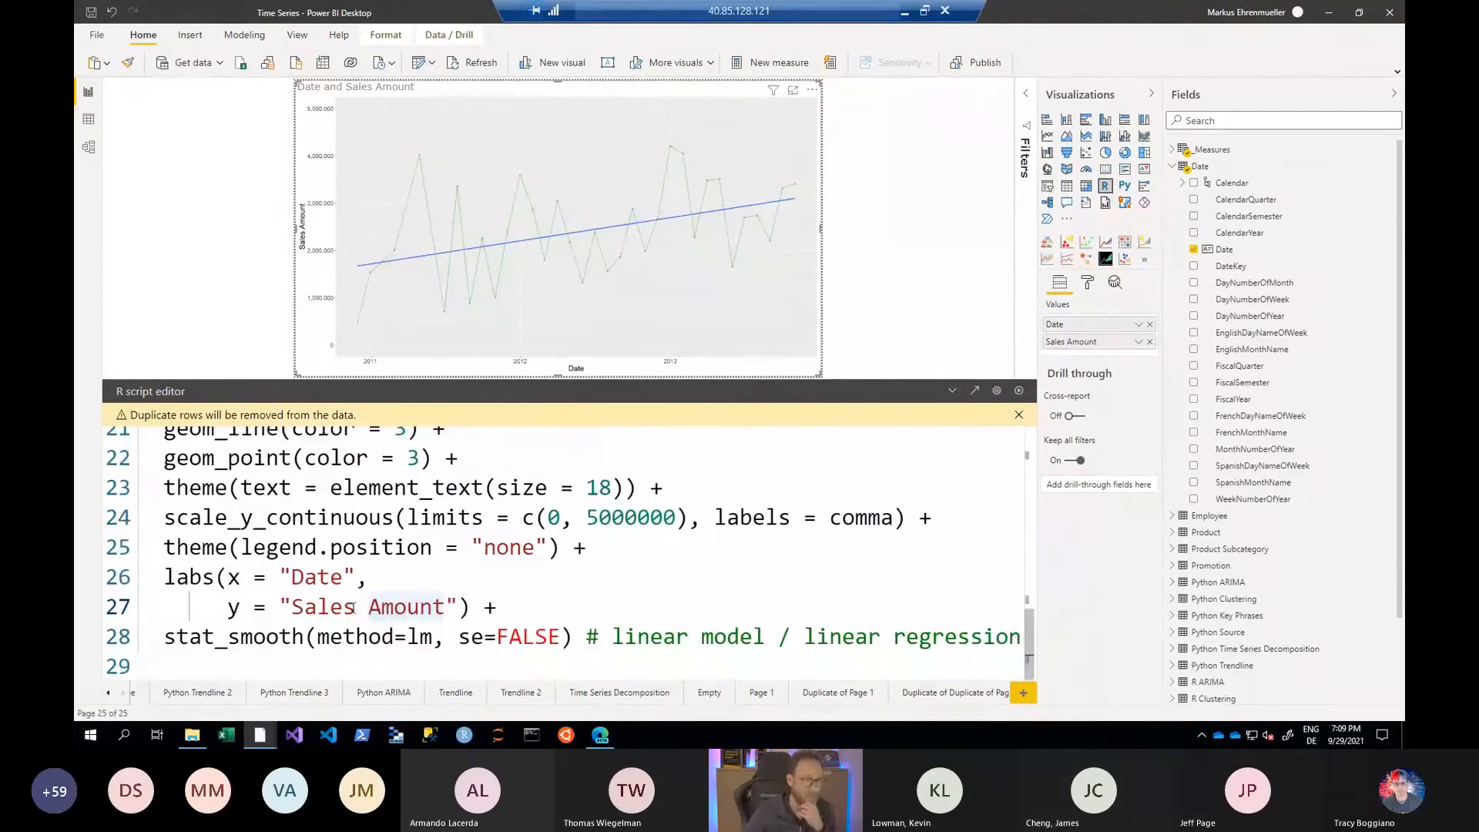
drag(167, 641, 299, 641)
drag(406, 636, 432, 636)
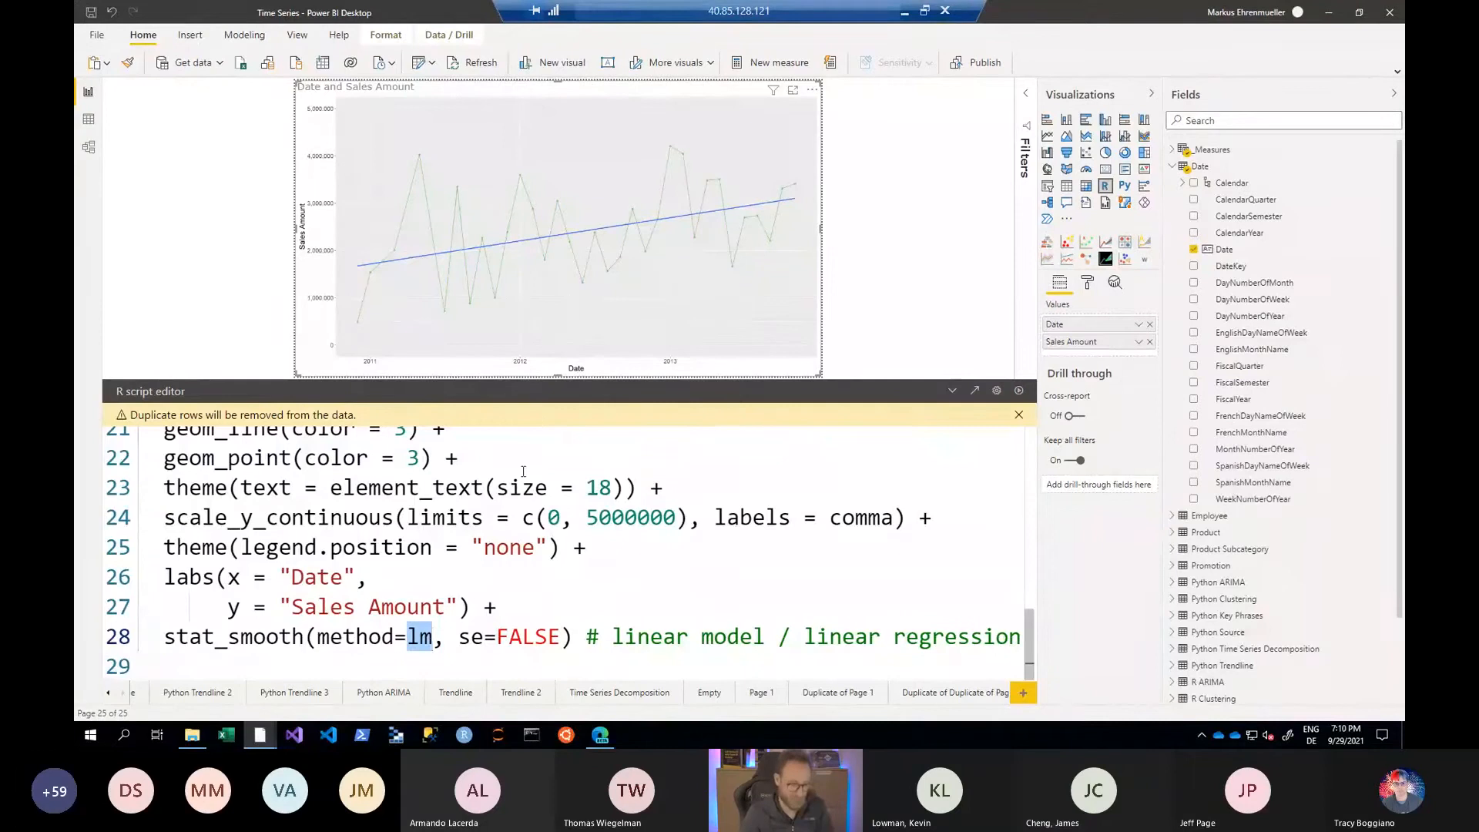
text(loess)
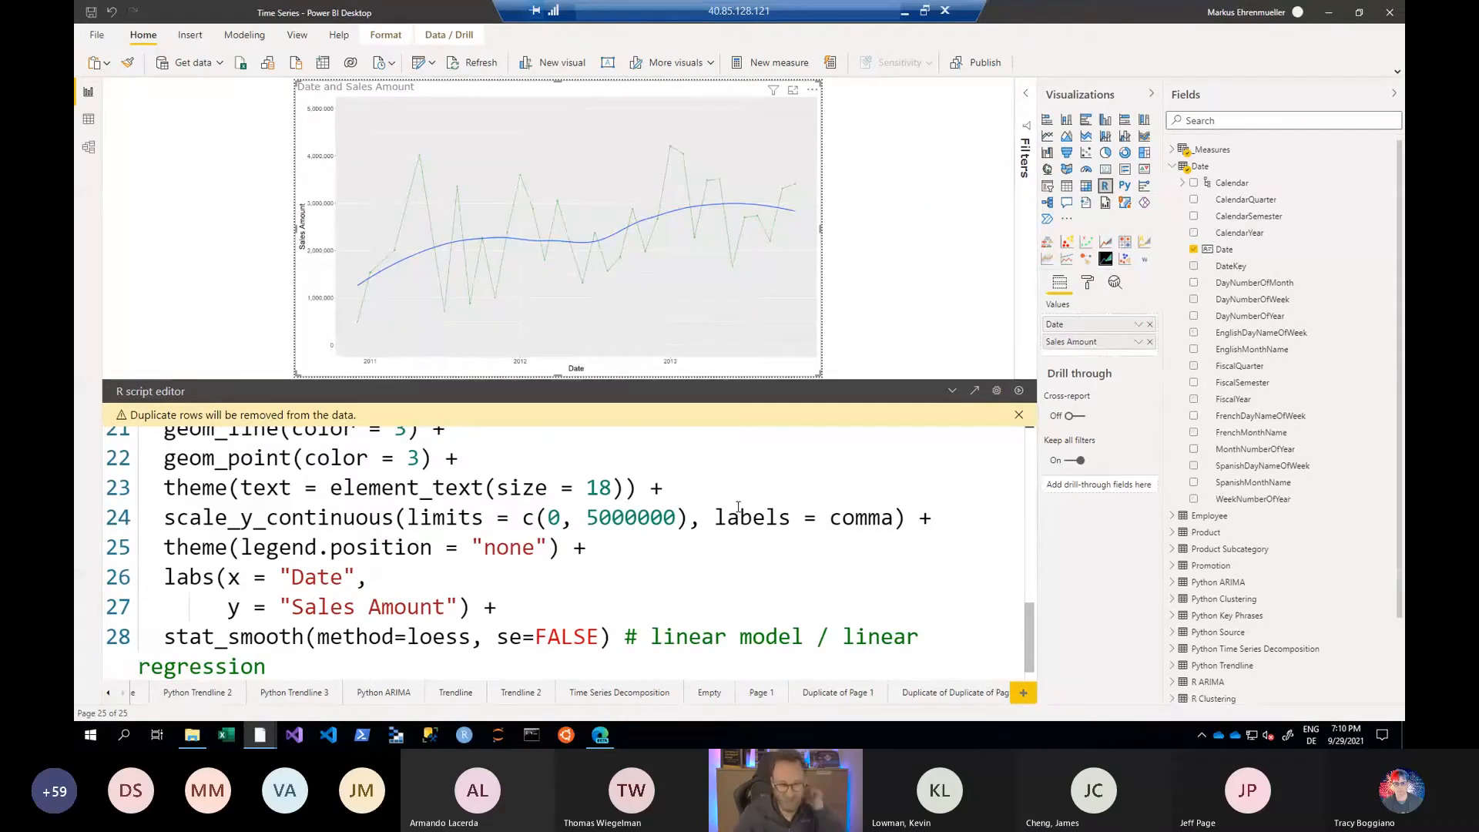
- Open the visual's R script in RStudio as the external editor, maximize the window and look over the whole script
click(974, 390)
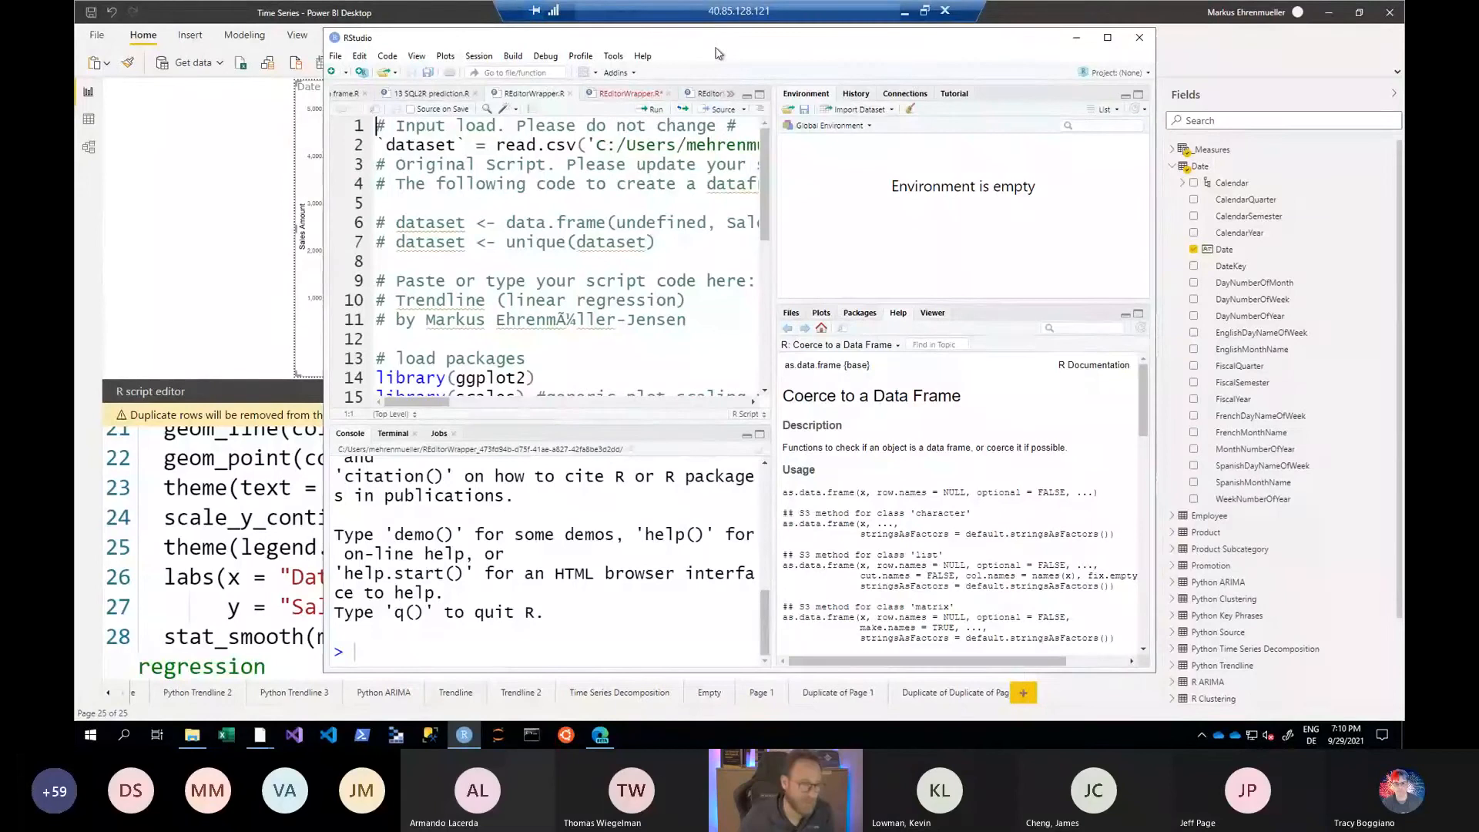
double_click(385, 42)
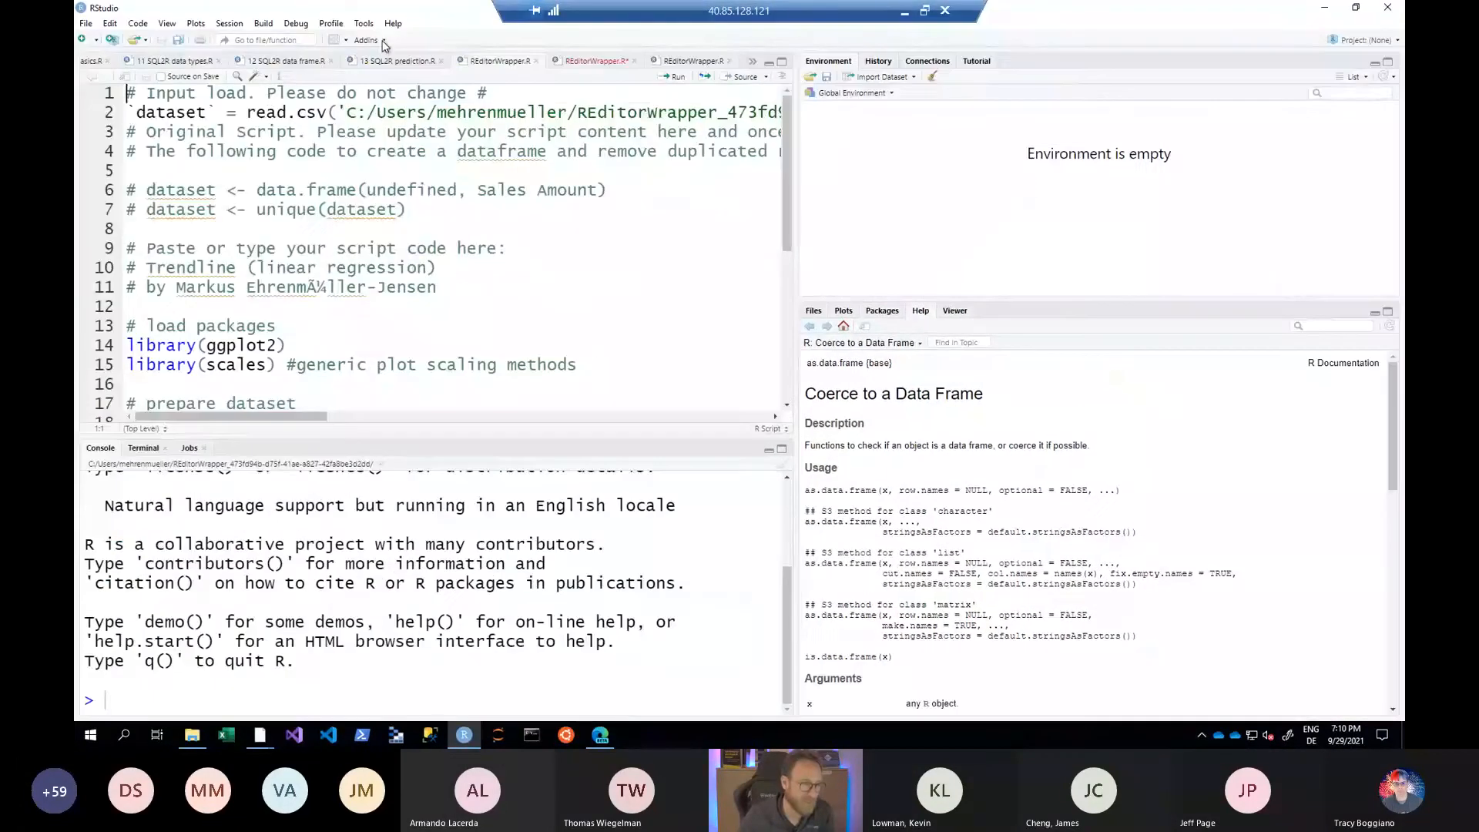
key(Down)
key(Down)
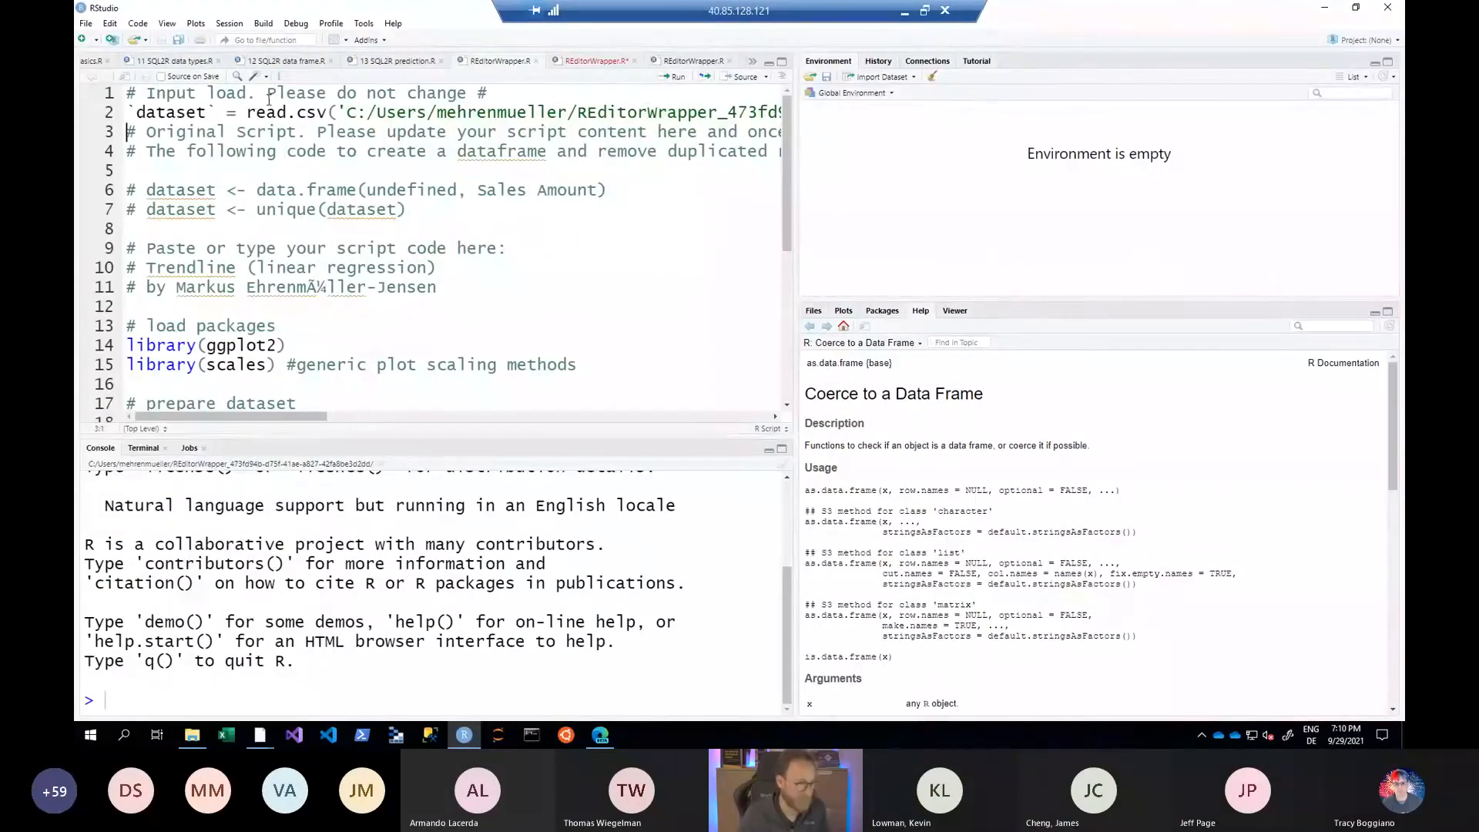
key(ctrl+a)
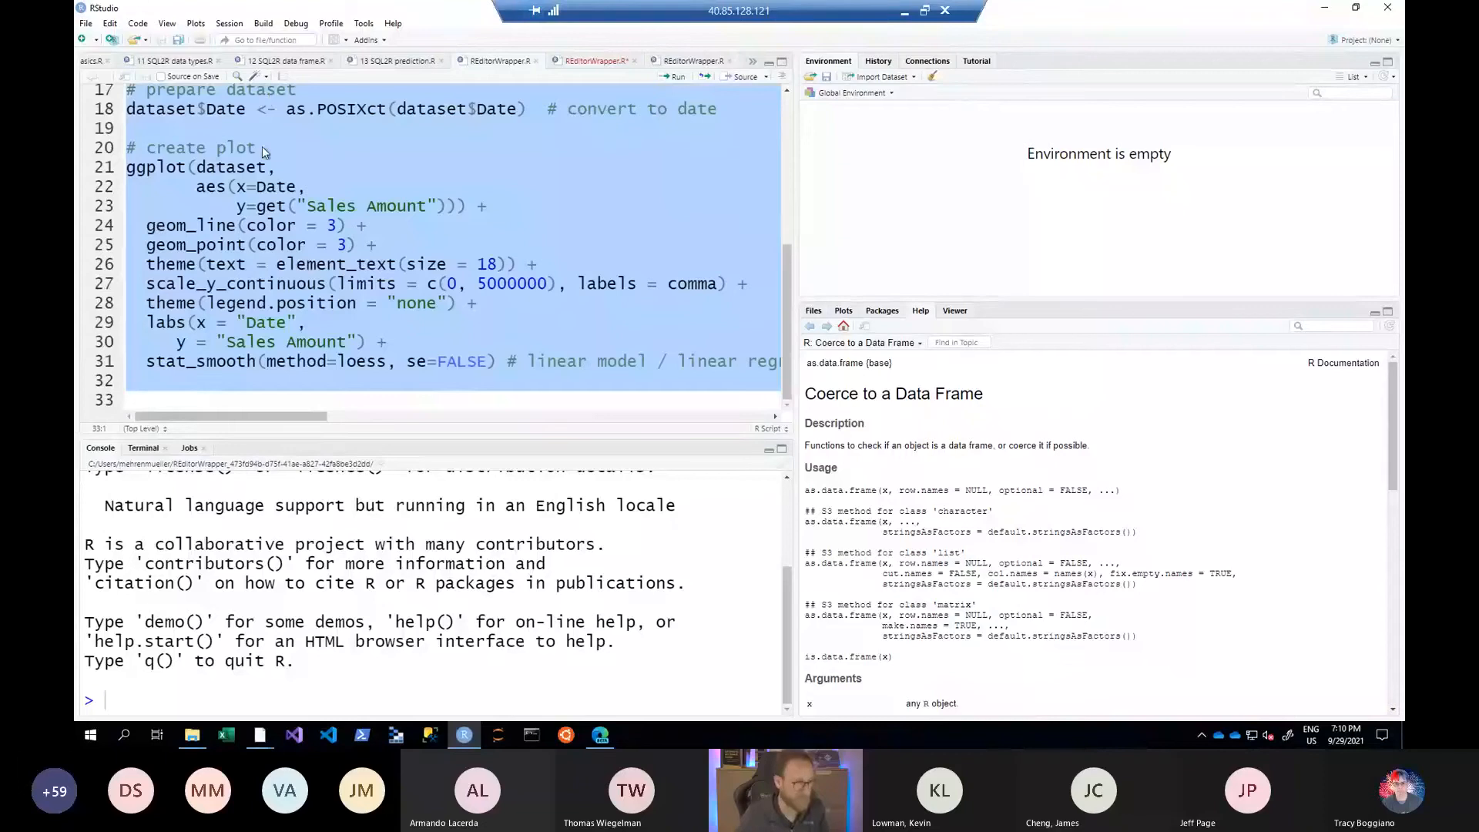
scroll(317, 260, up, 5)
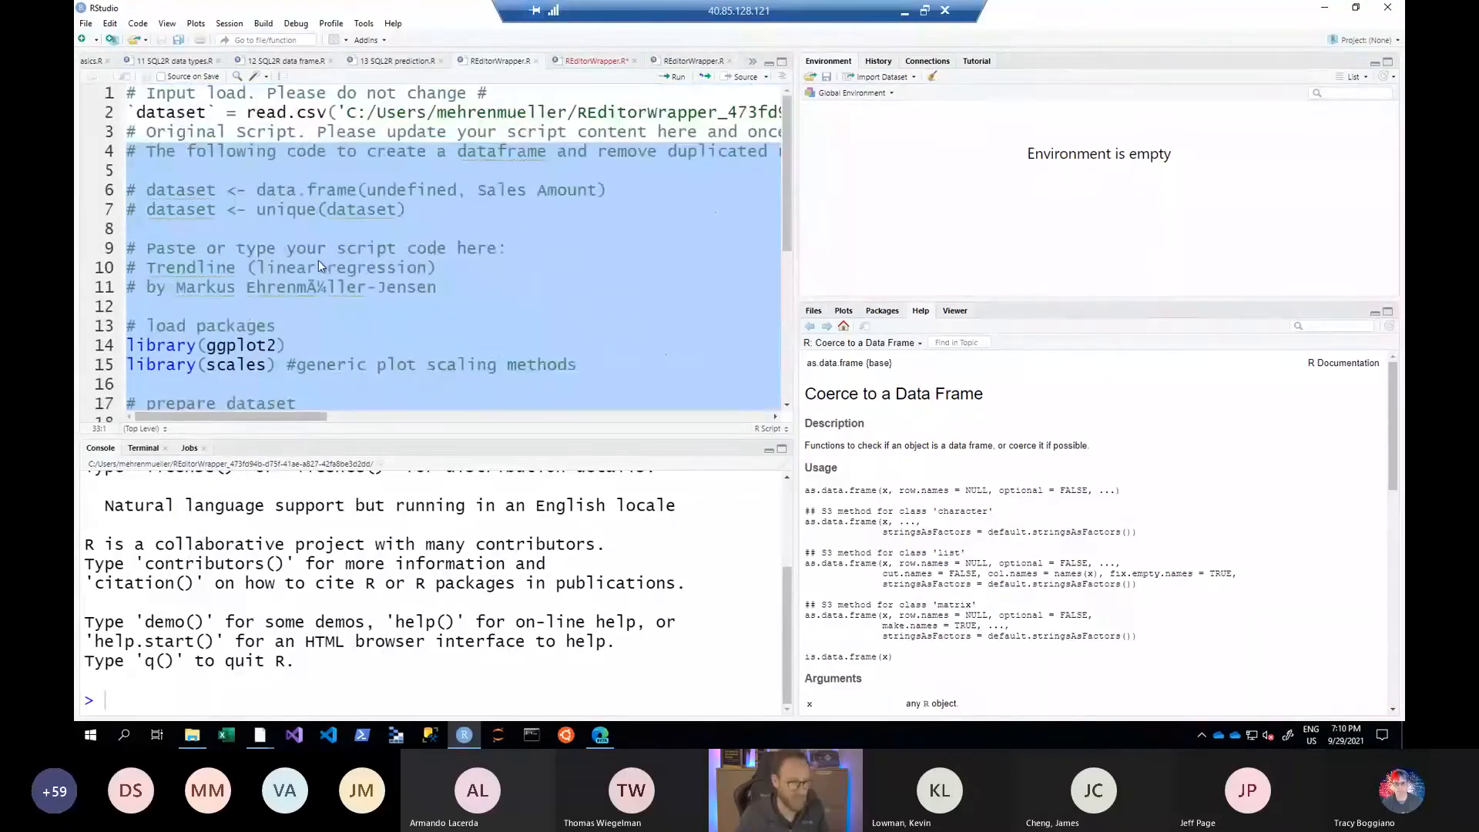
- Examine the generated input-load lines at the script's start, reading the read.csv call through to its final arguments
key(ctrl+Home)
key(shift+Down)
key(shift+Down)
key(shift+Down)
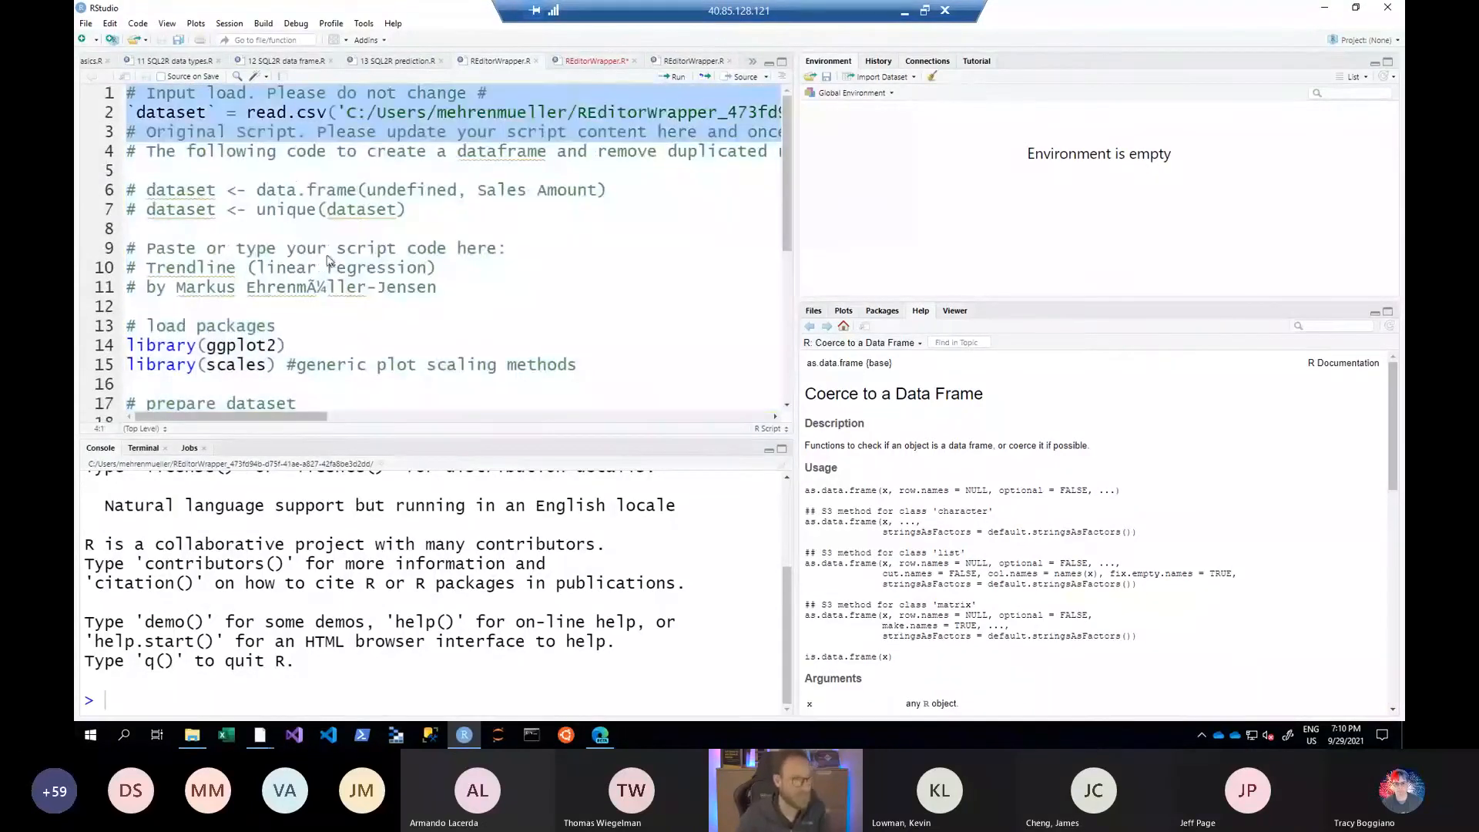
click(306, 113)
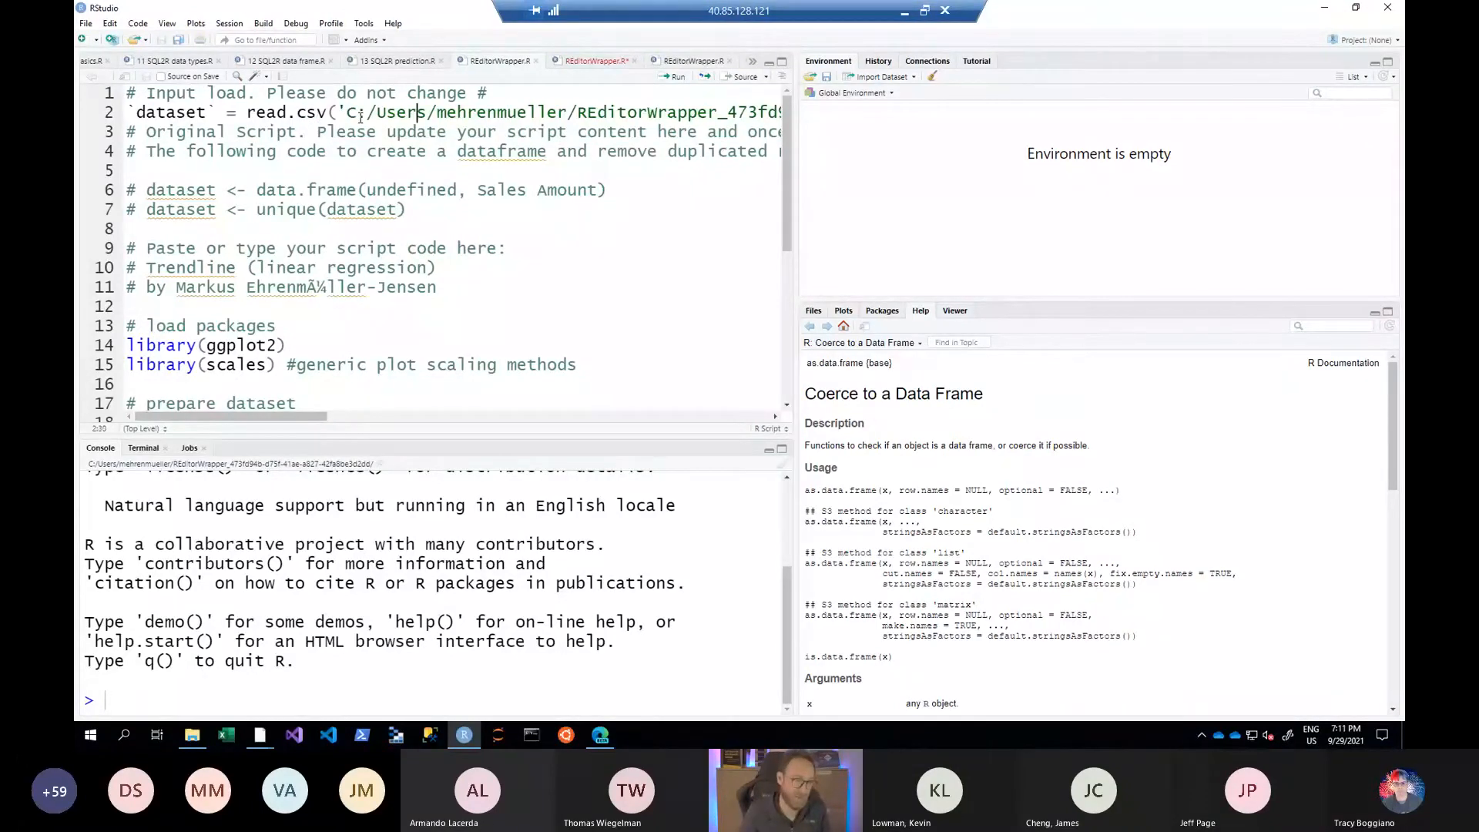
key(End)
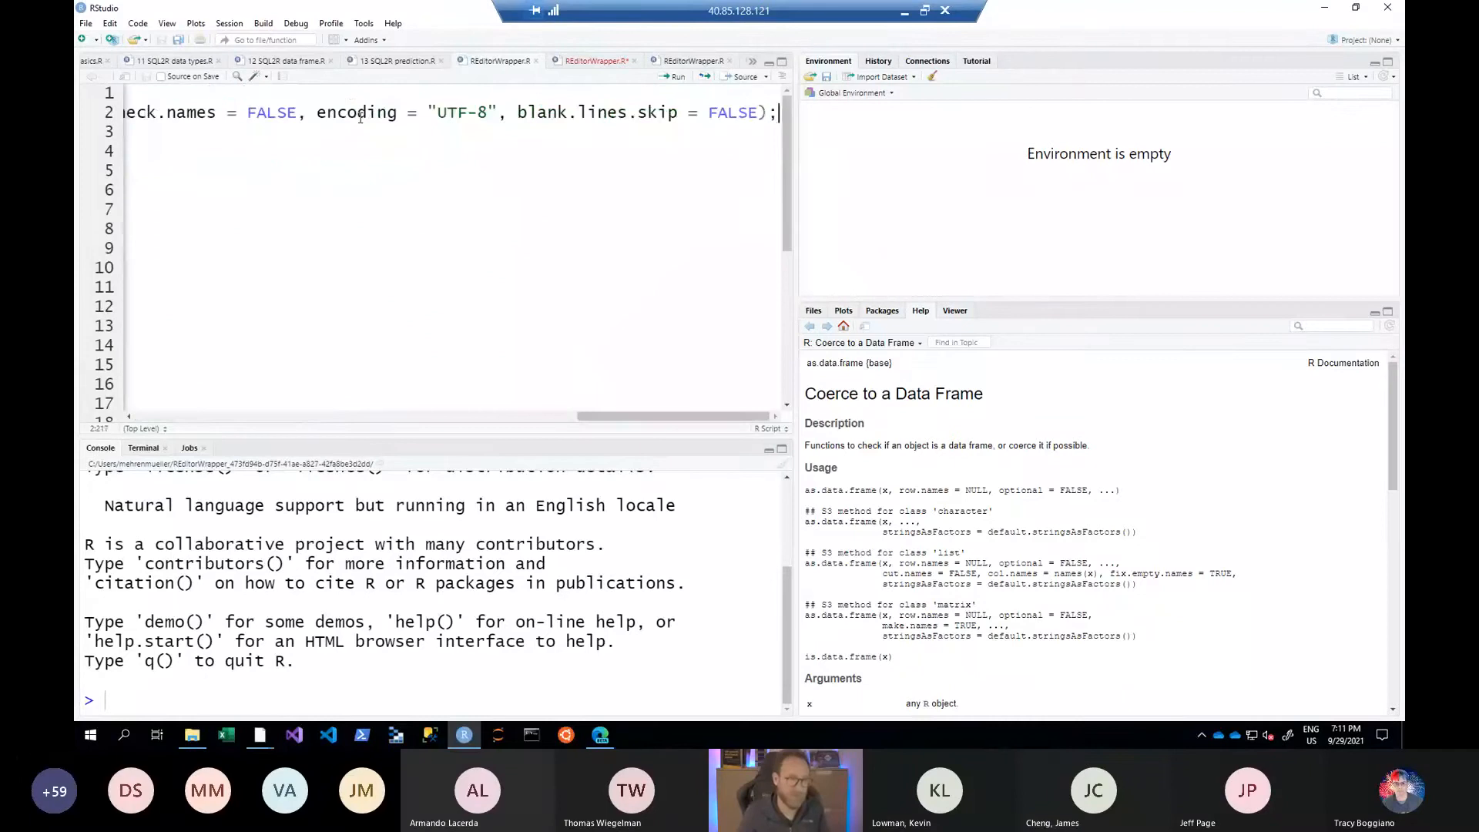
key(Home)
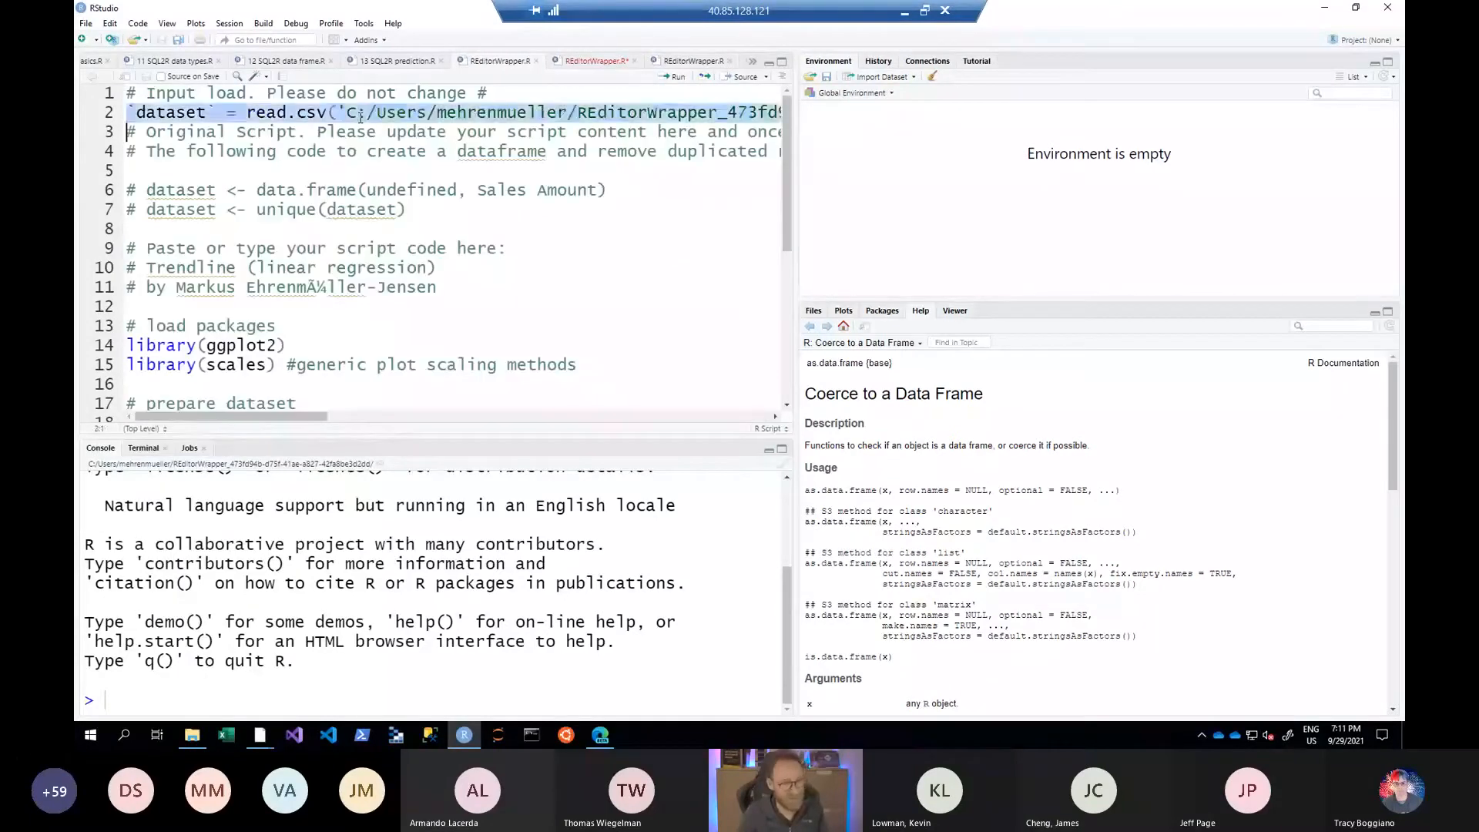
- Run the entire R script in RStudio and show the resulting plot
key(ctrl+a)
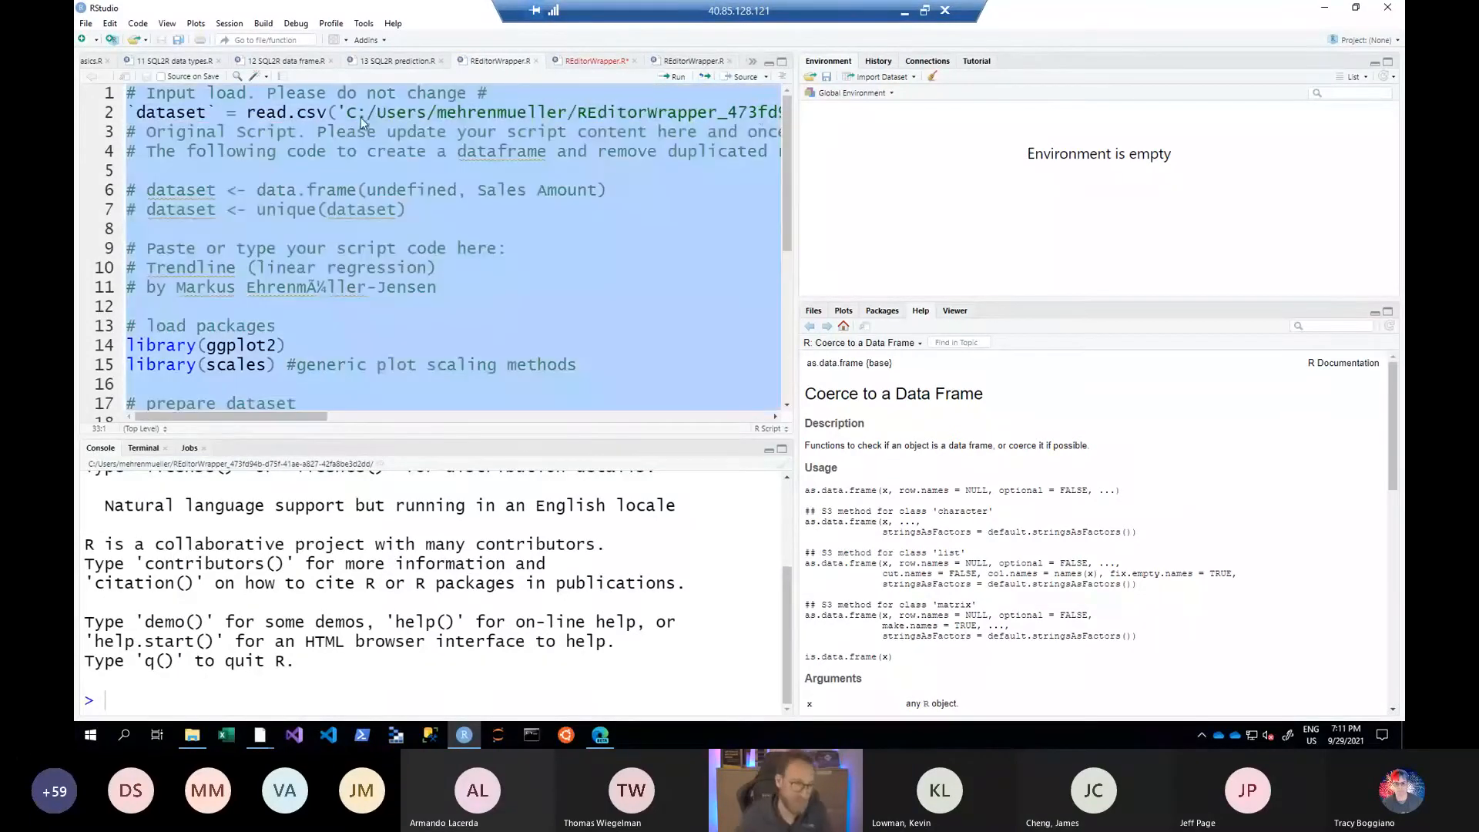
click(678, 80)
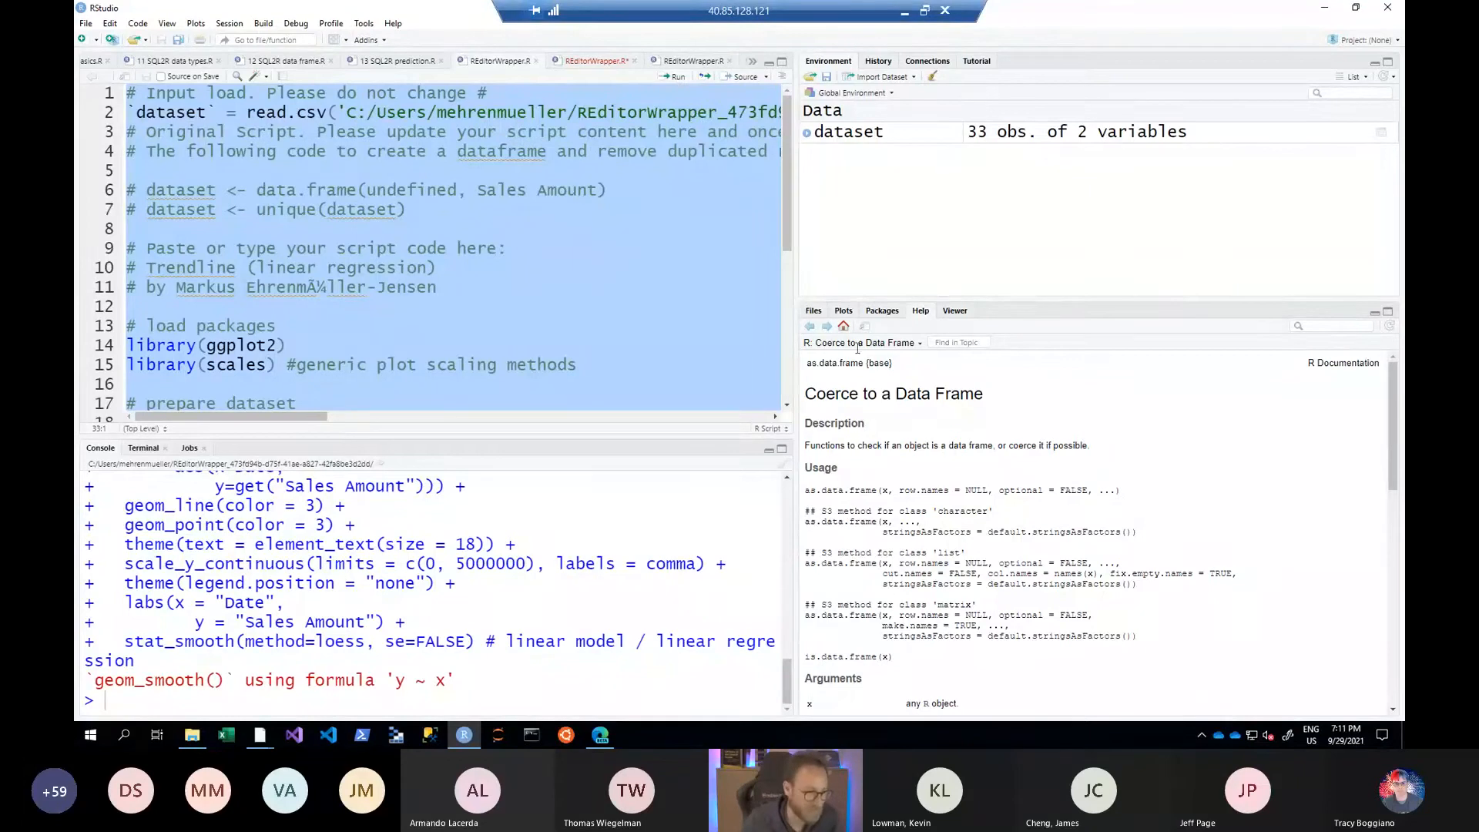
click(842, 311)
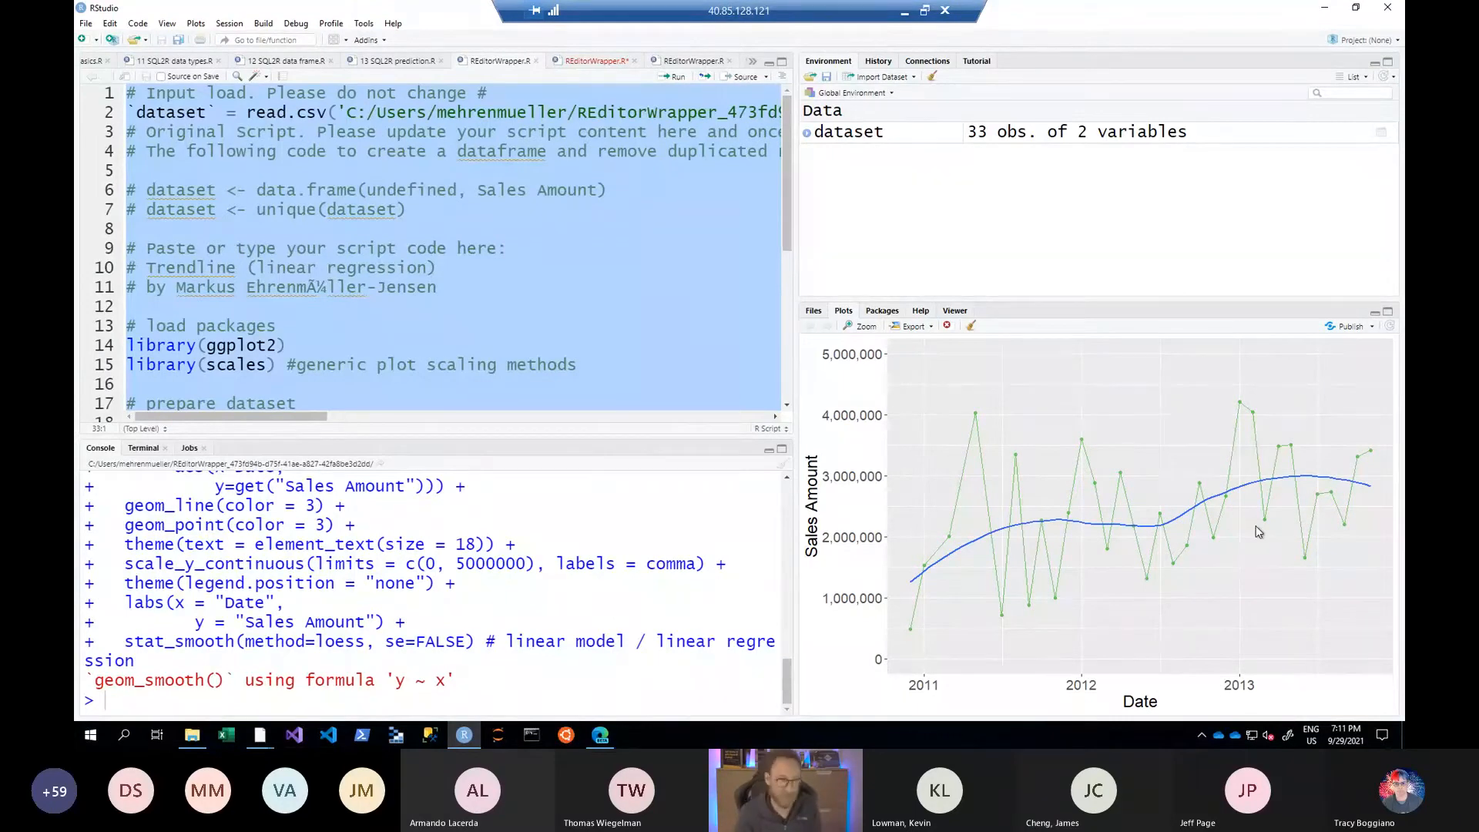
- Highlight the first three wrapper lines of the executed script to point out the generated header
key(ctrl+Home)
key(shift+Down)
key(shift+Down)
key(shift+Down)
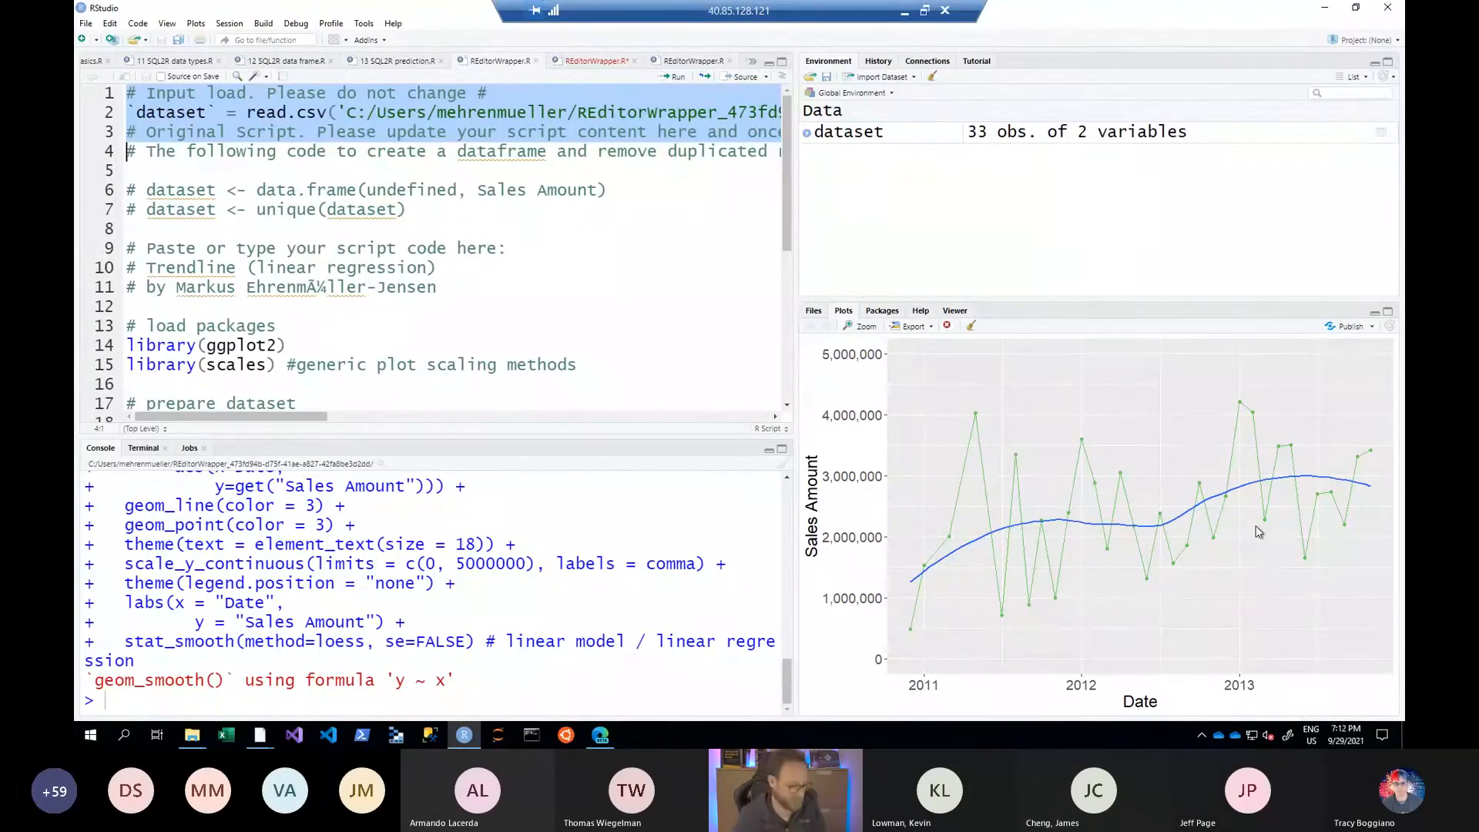
- Switch back to Power BI Desktop and duplicate the report page holding the loess trend line visual
key(alt+Tab)
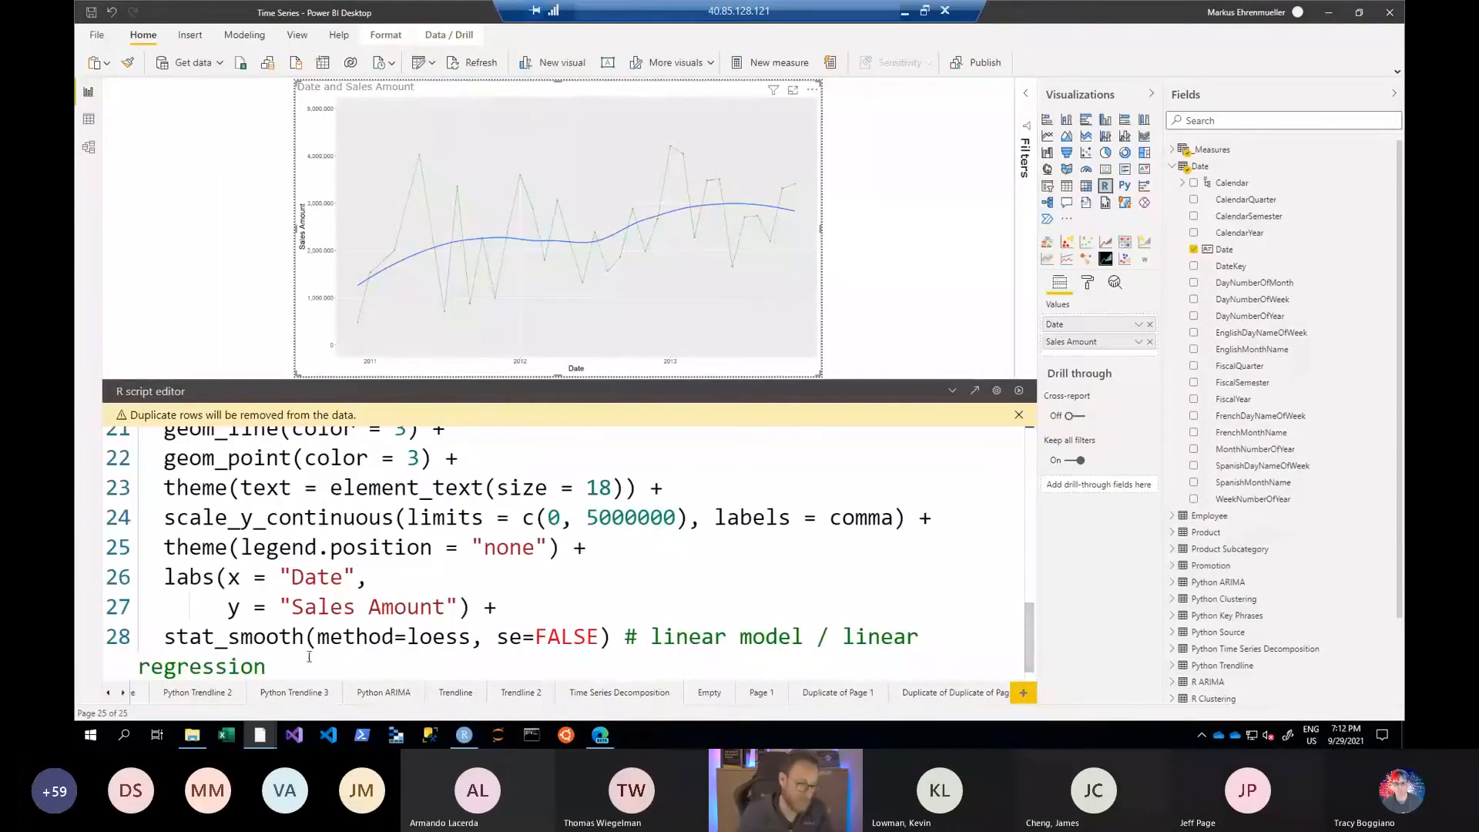
click(123, 693)
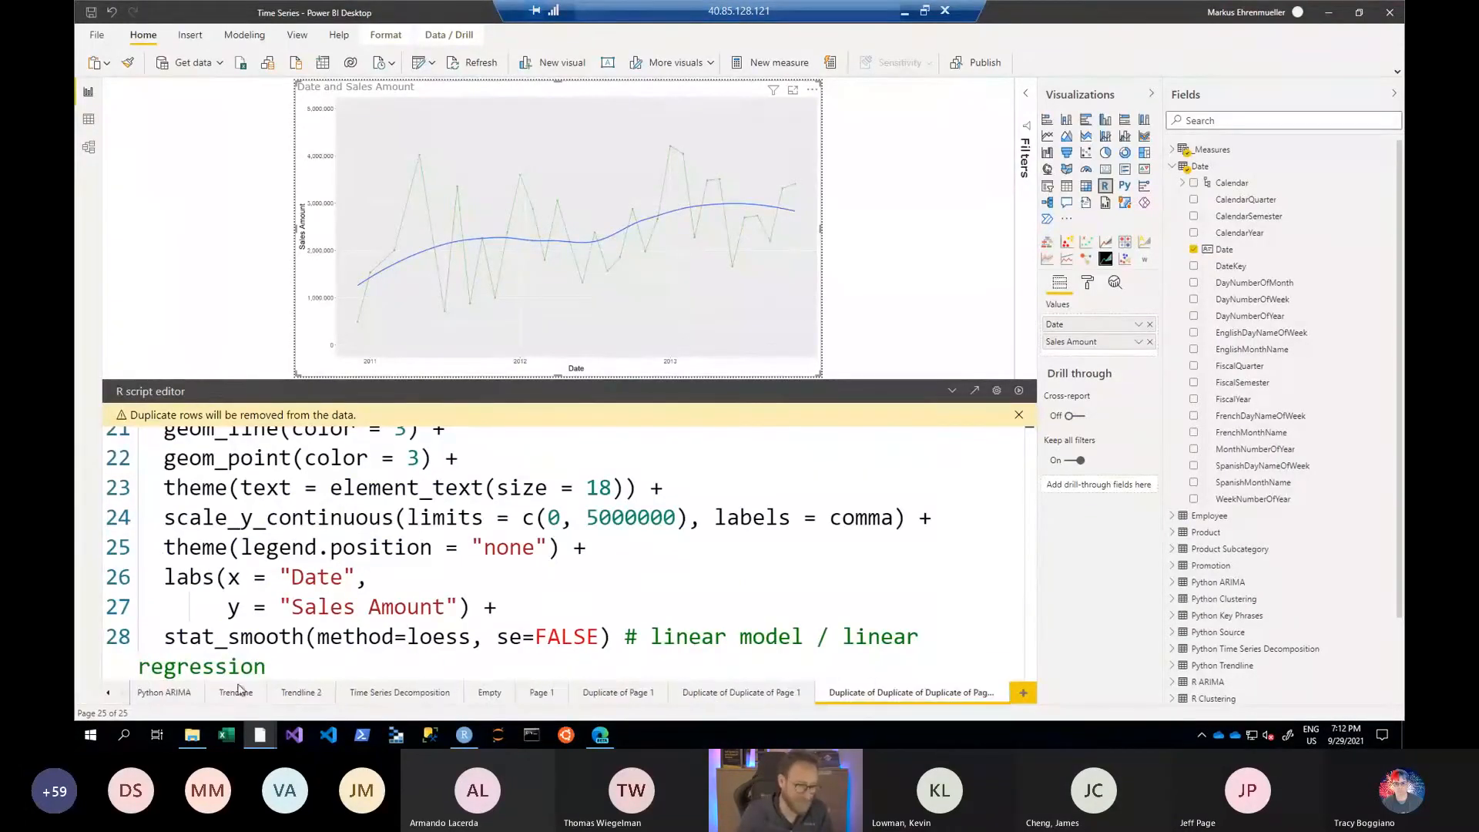
right_click(898, 695)
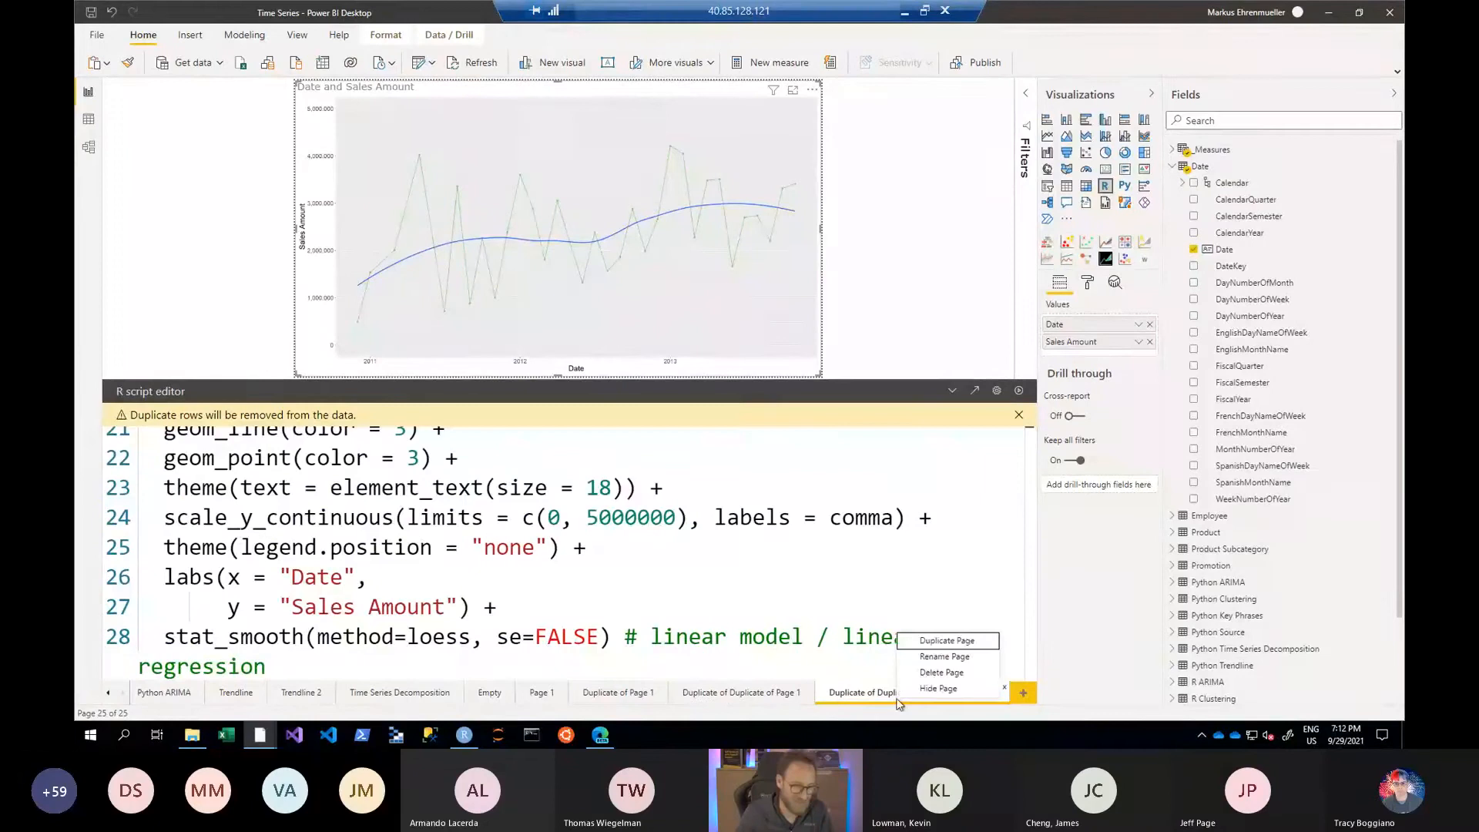
click(935, 642)
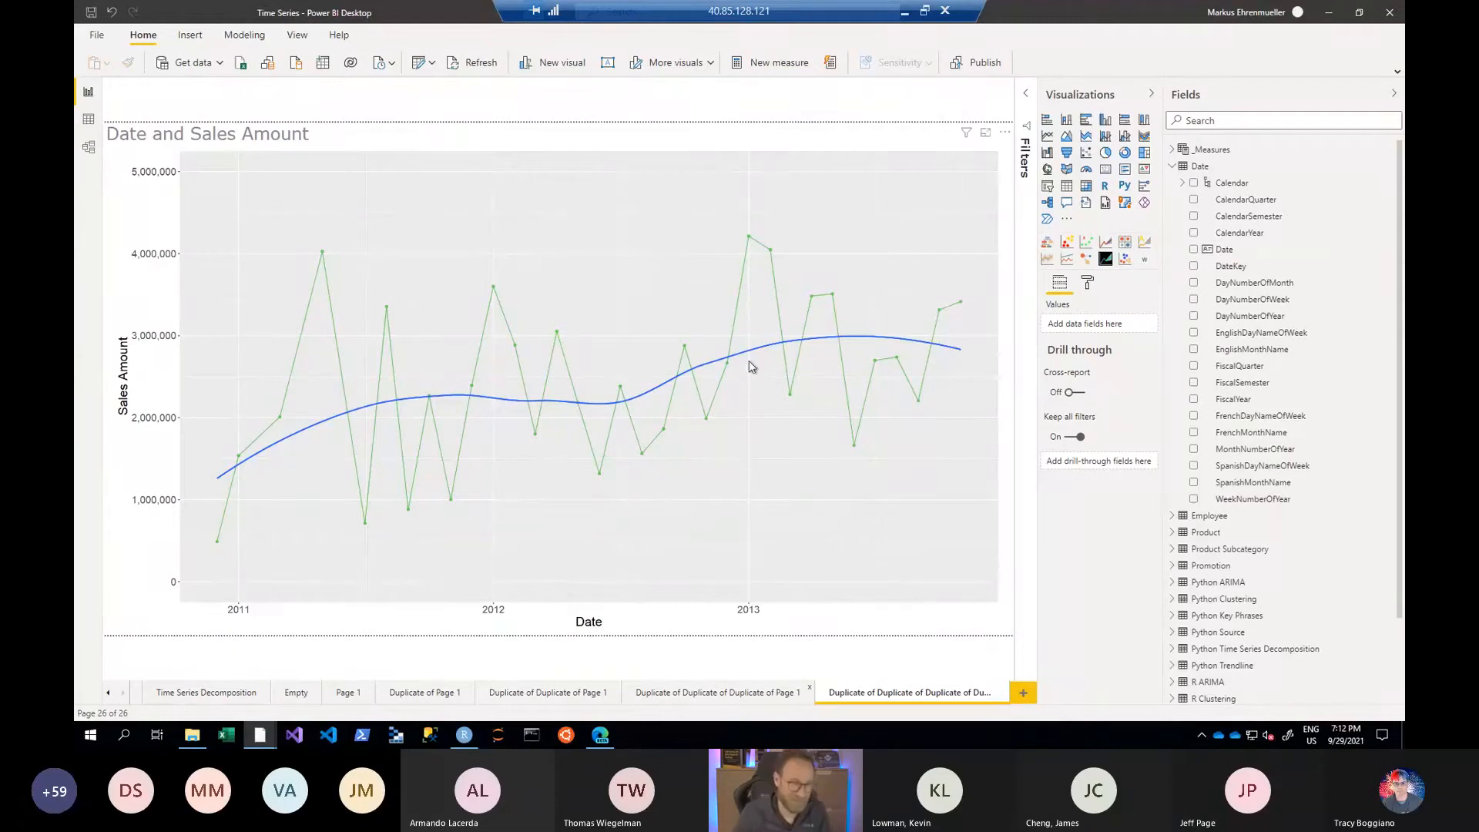
- Convert the duplicated page's R visual to a Python visual and replace its R code with the copied Python Trendline script
click(637, 167)
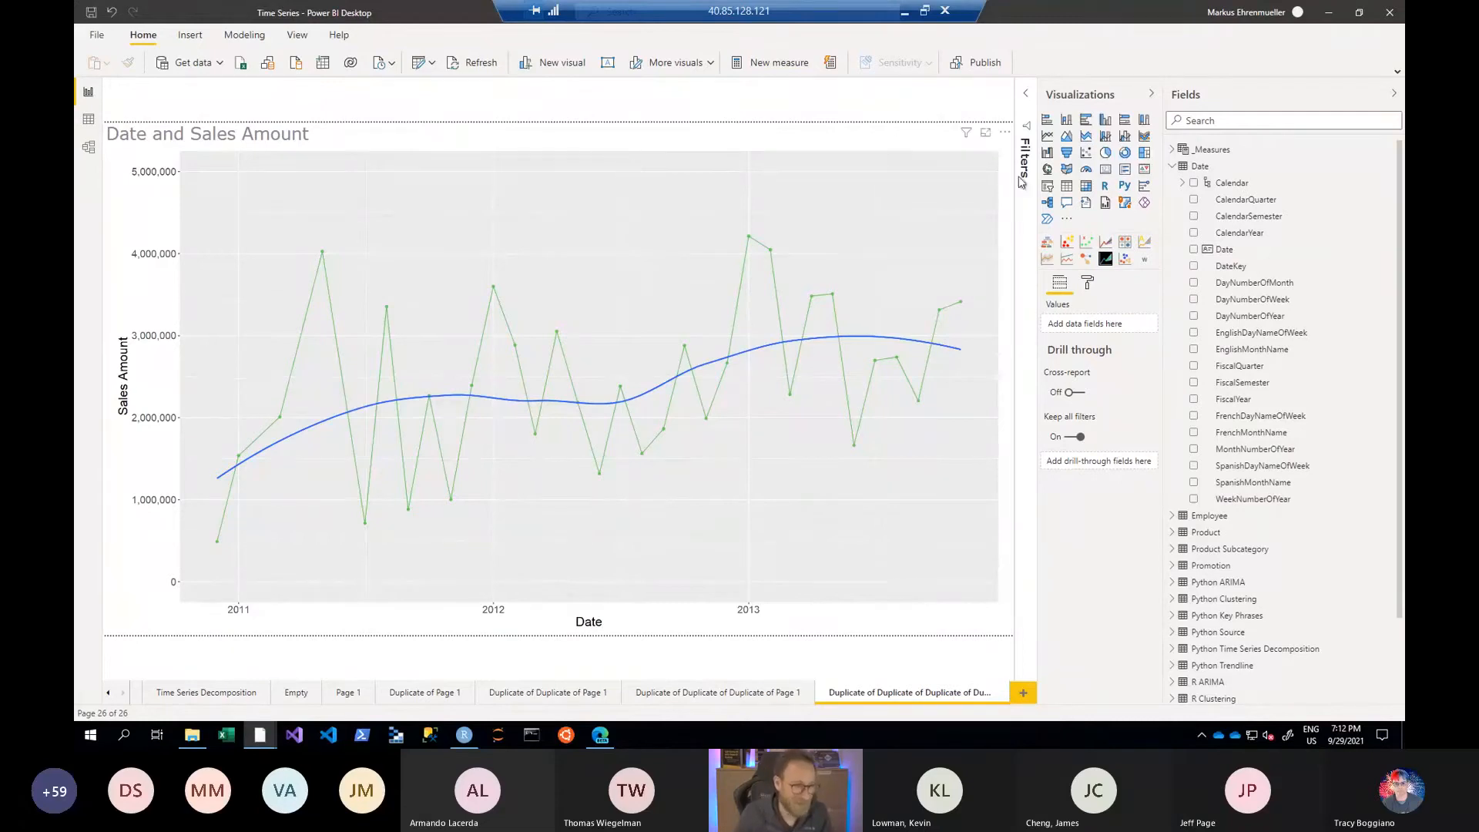
click(1124, 187)
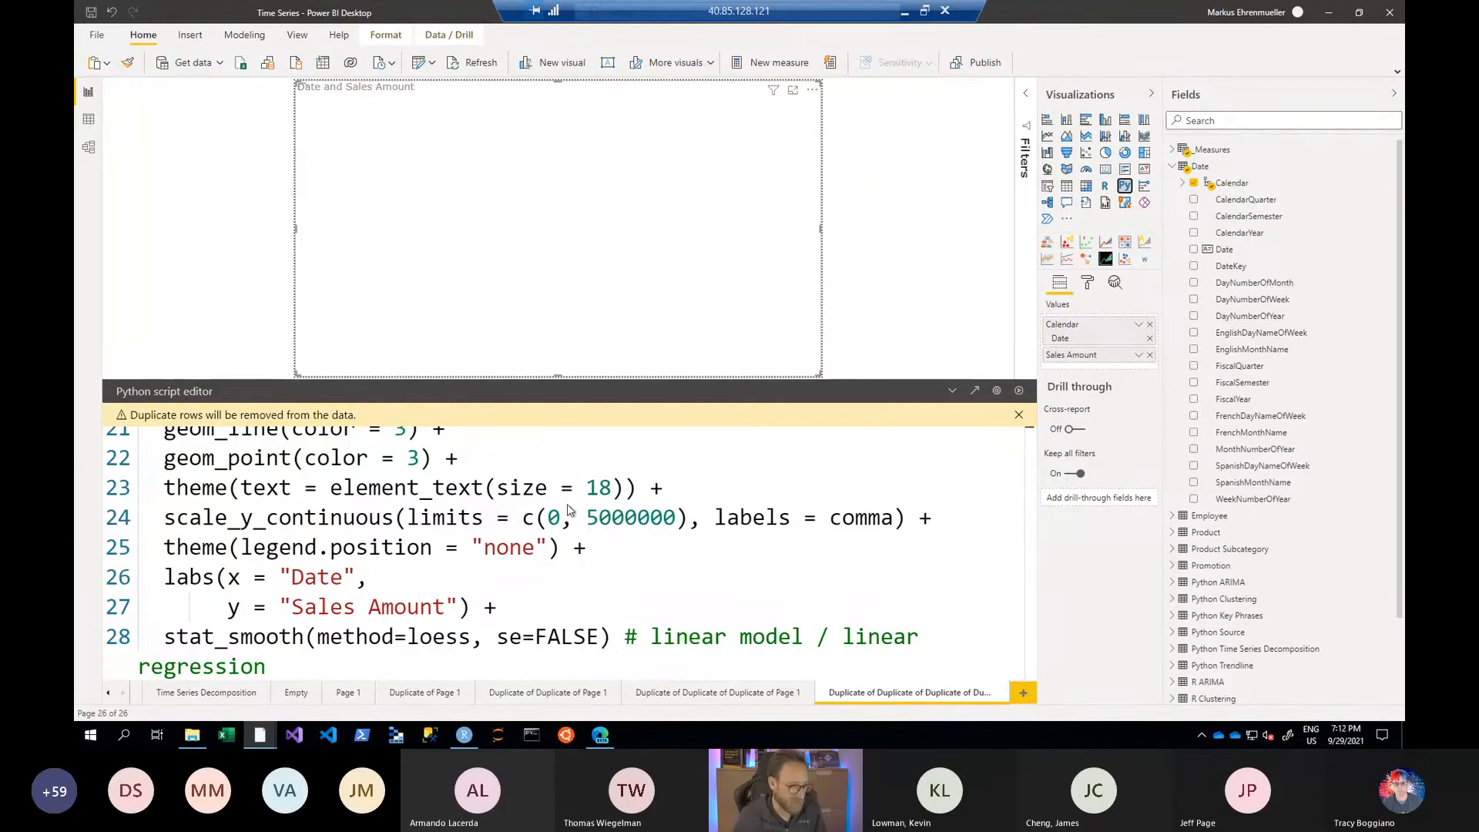
scroll(563, 522, up, 7)
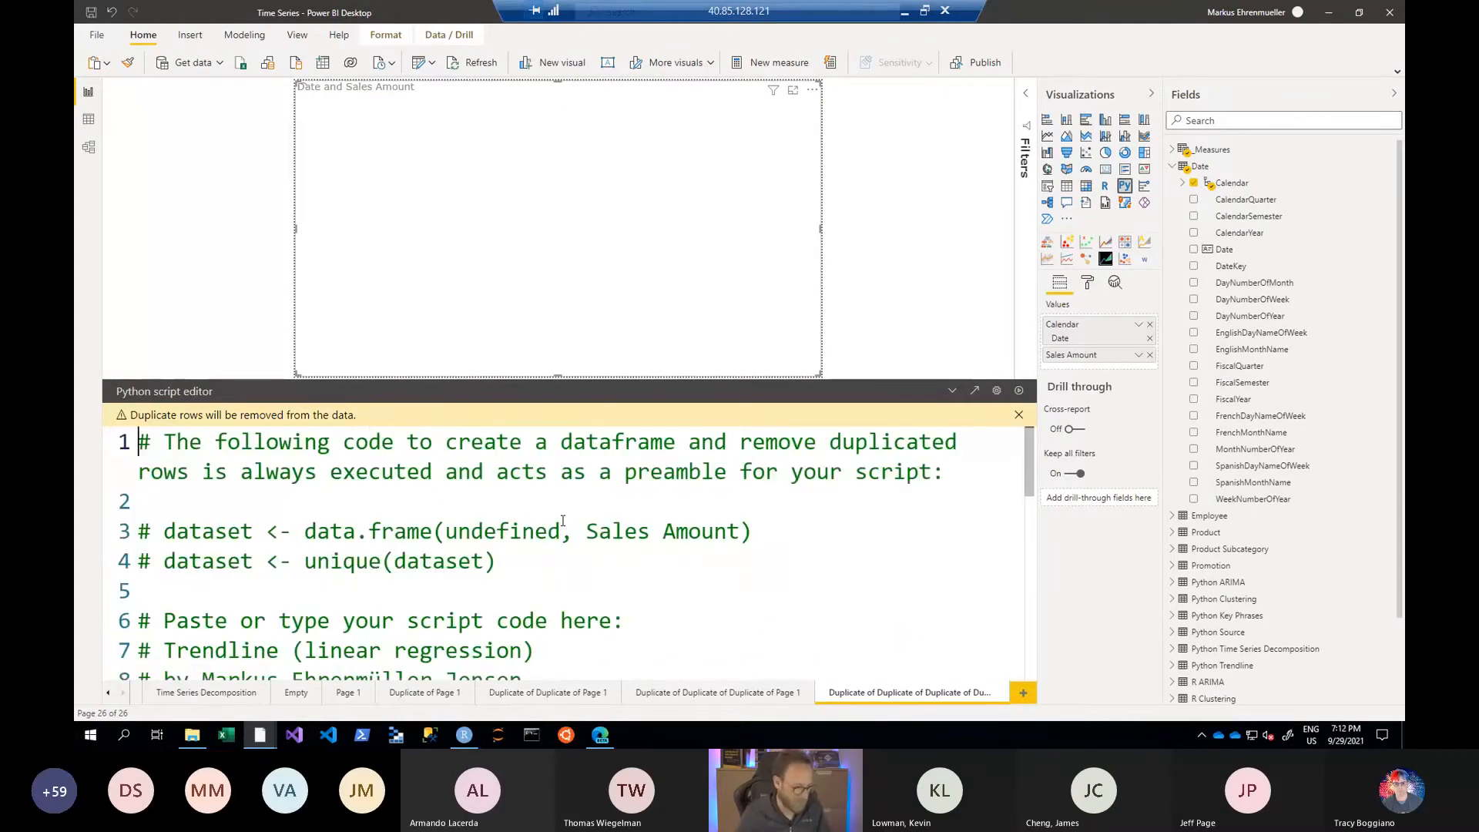
key(ctrl+a)
key(Delete)
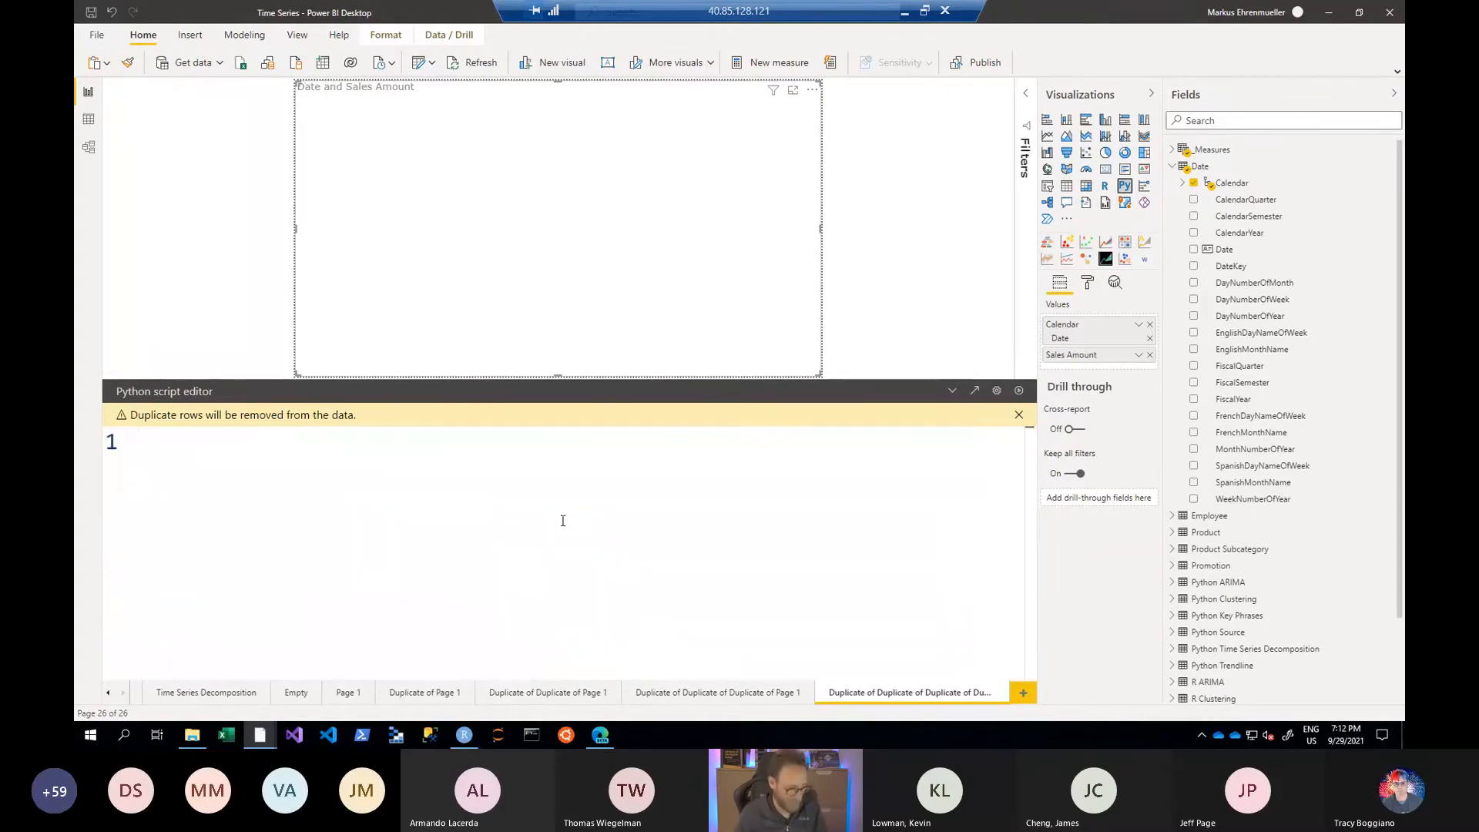
key(ctrl+v)
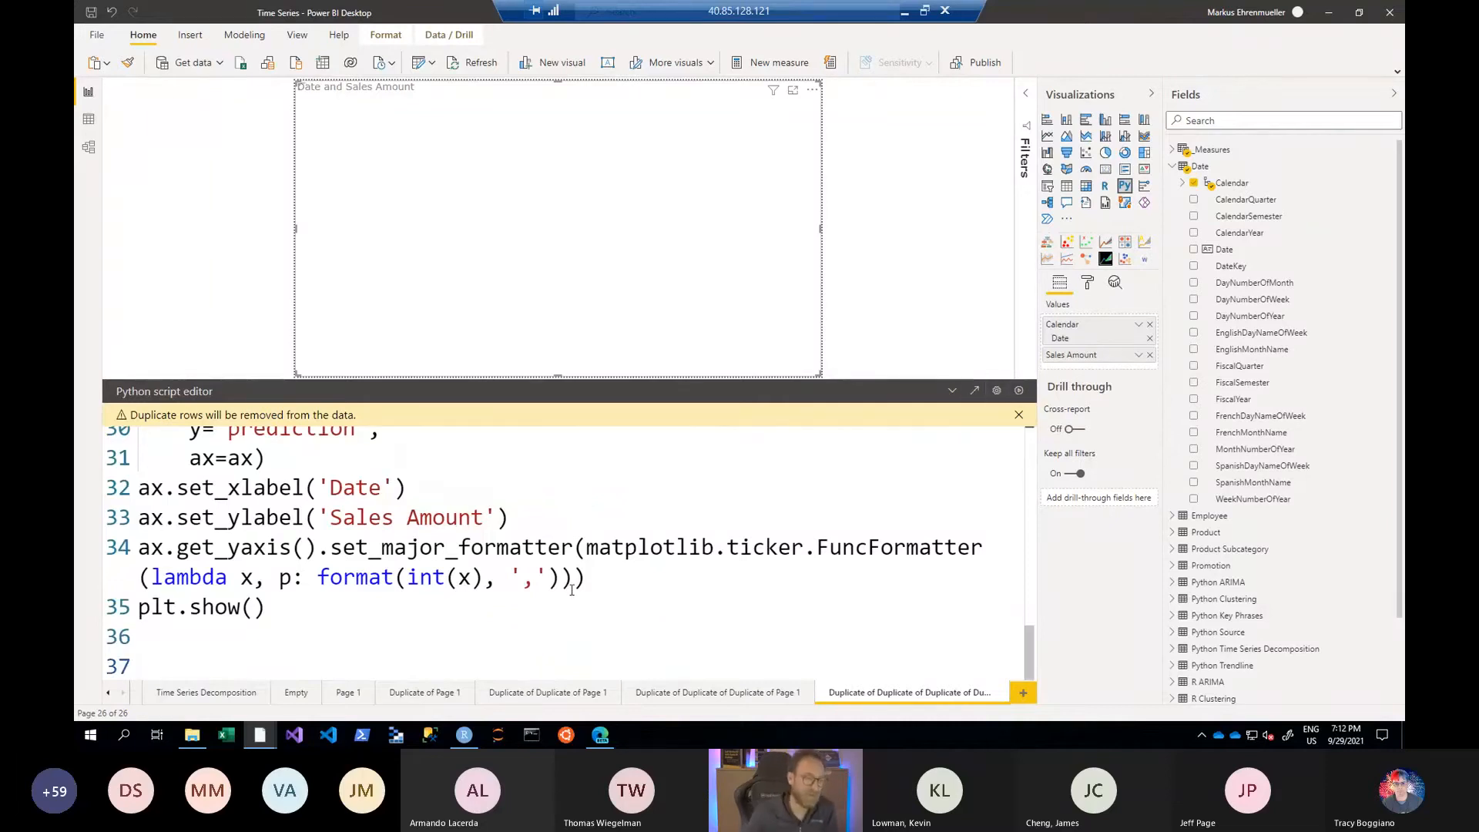
- Examine the script's closing plt.show() call and its package imports from matplotlib, pandas and sklearn
drag(274, 609, 92, 615)
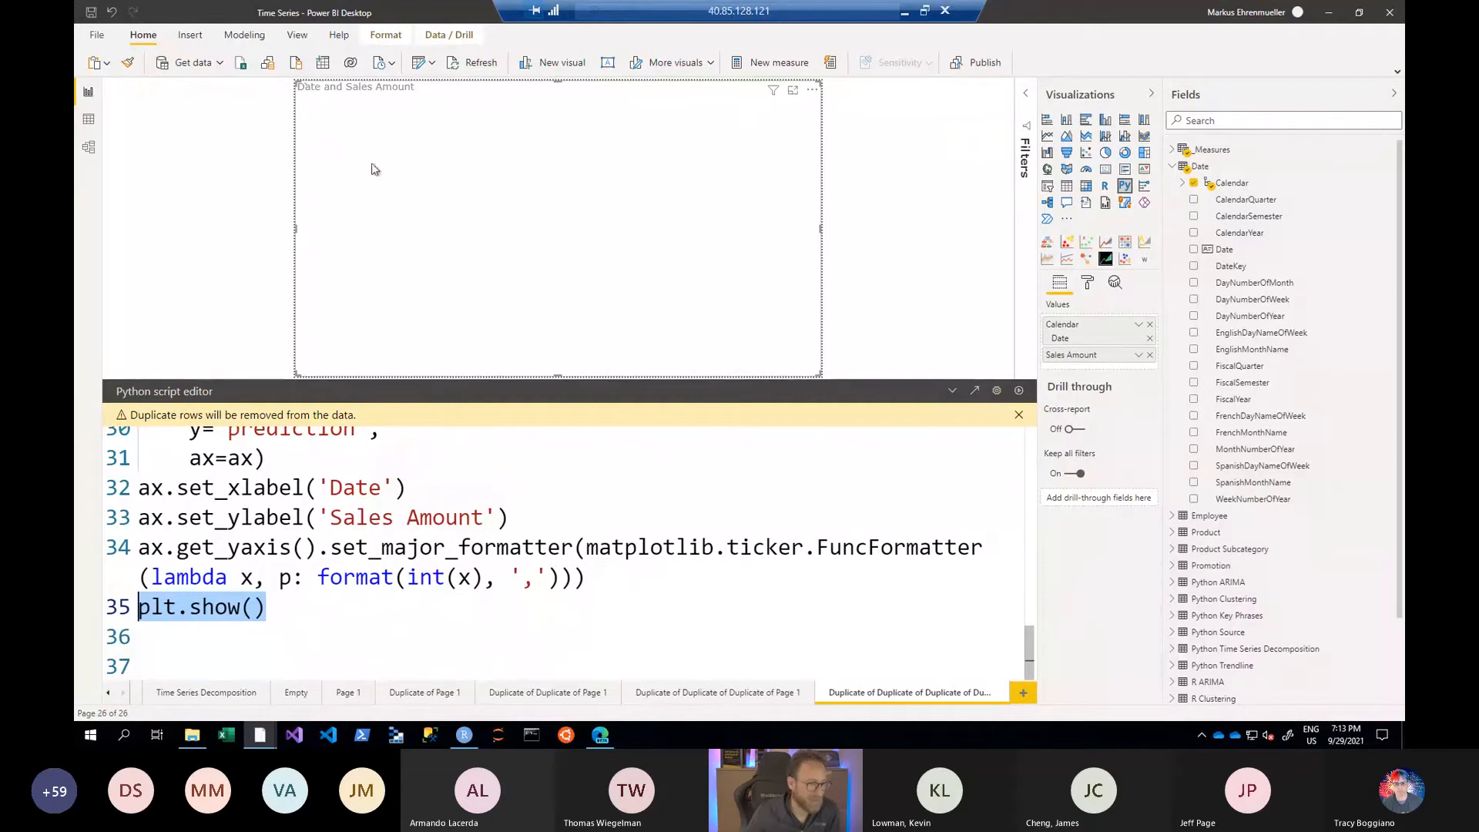
click(438, 463)
key(ctrl+Home)
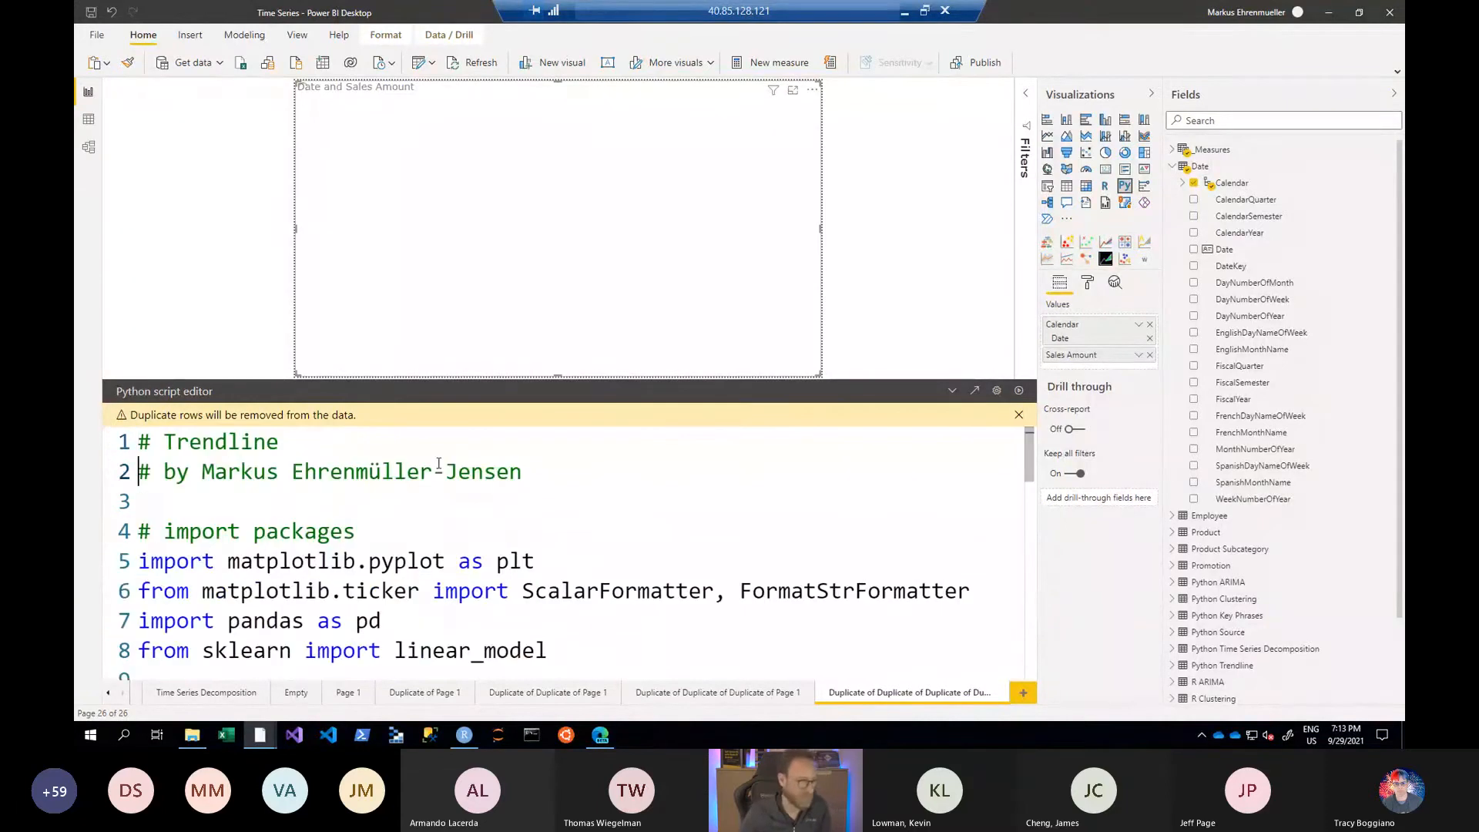
key(shift+Down)
key(shift+Down)
key(shift+Down)
key(shift+Down)
key(shift+Down)
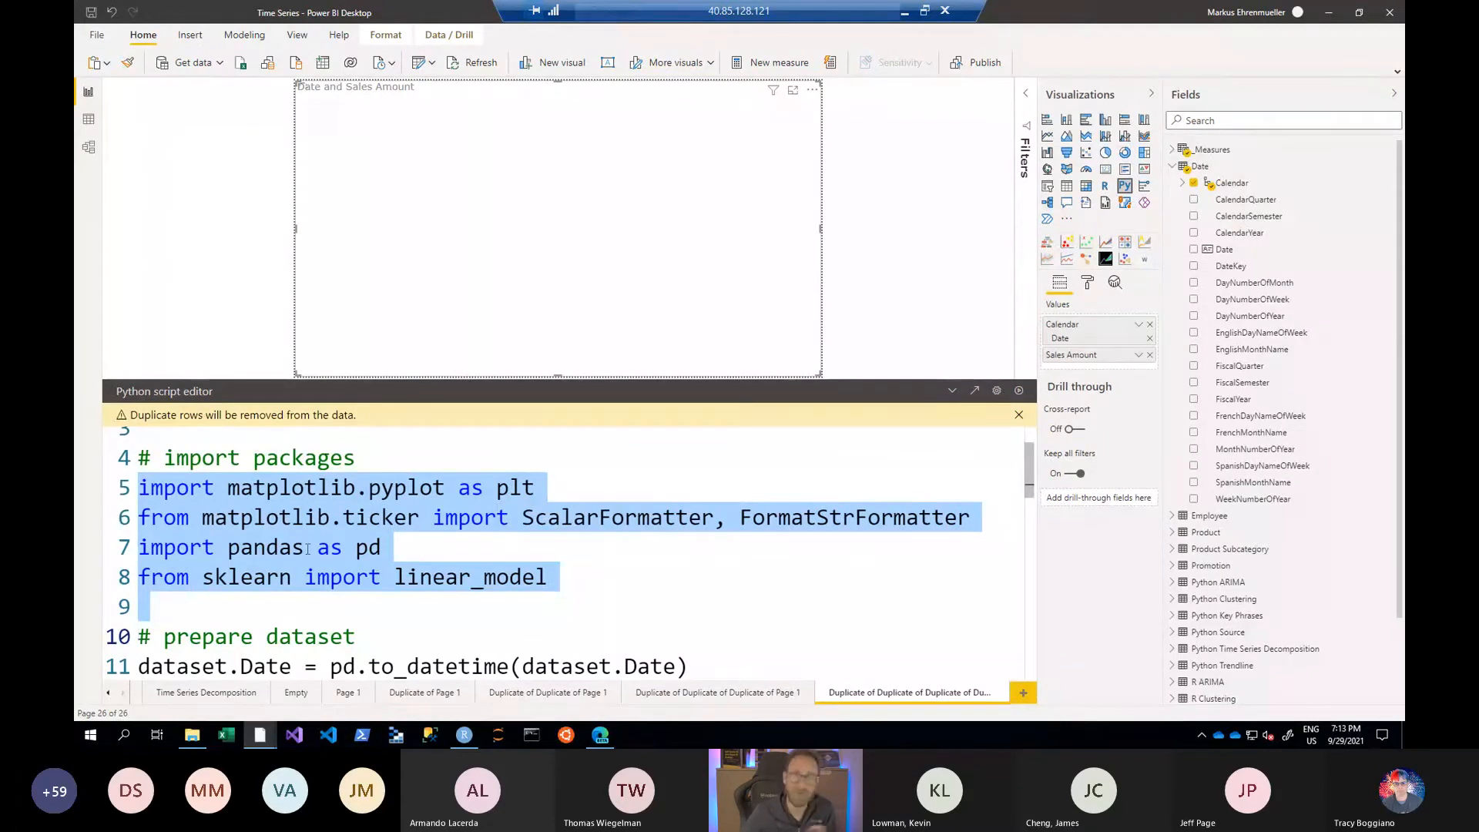
- Examine the to_datetime conversion and the LinearRegression model code, tracing linear_model back to its sklearn import
scroll(304, 552, down, 1)
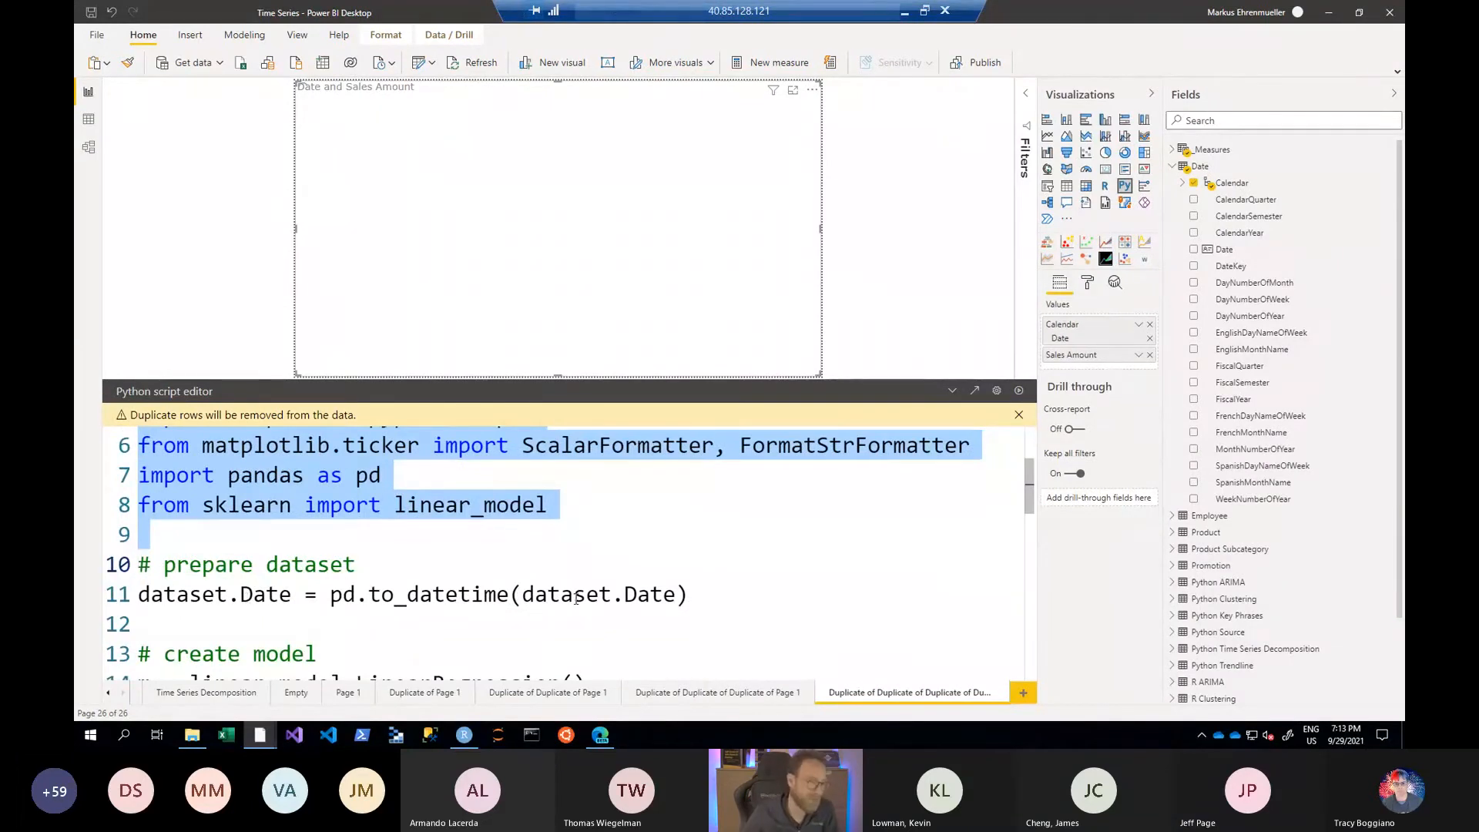
scroll(581, 583, down, 2)
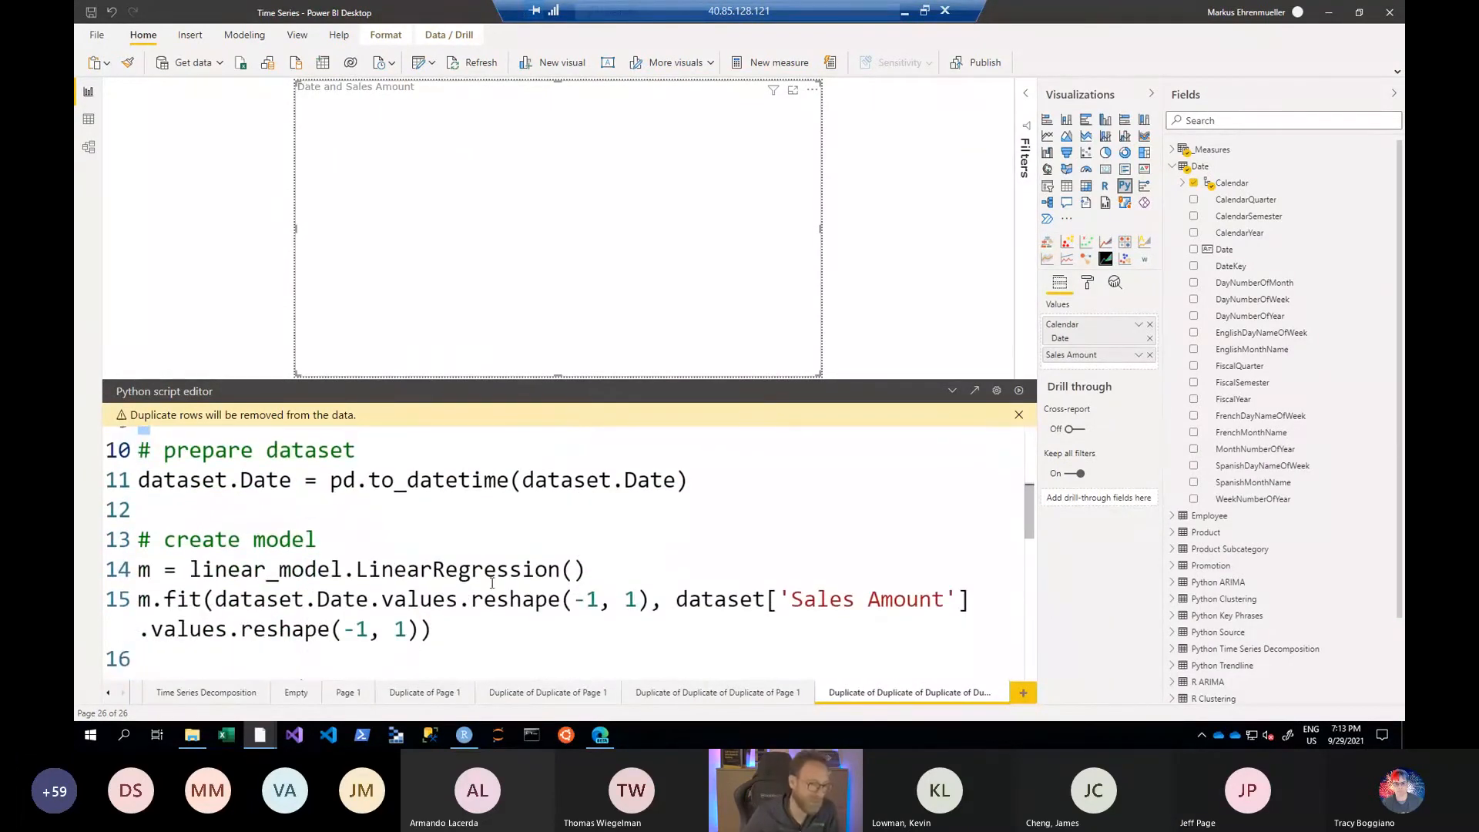
triple_click(322, 556)
scroll(434, 520, up, 3)
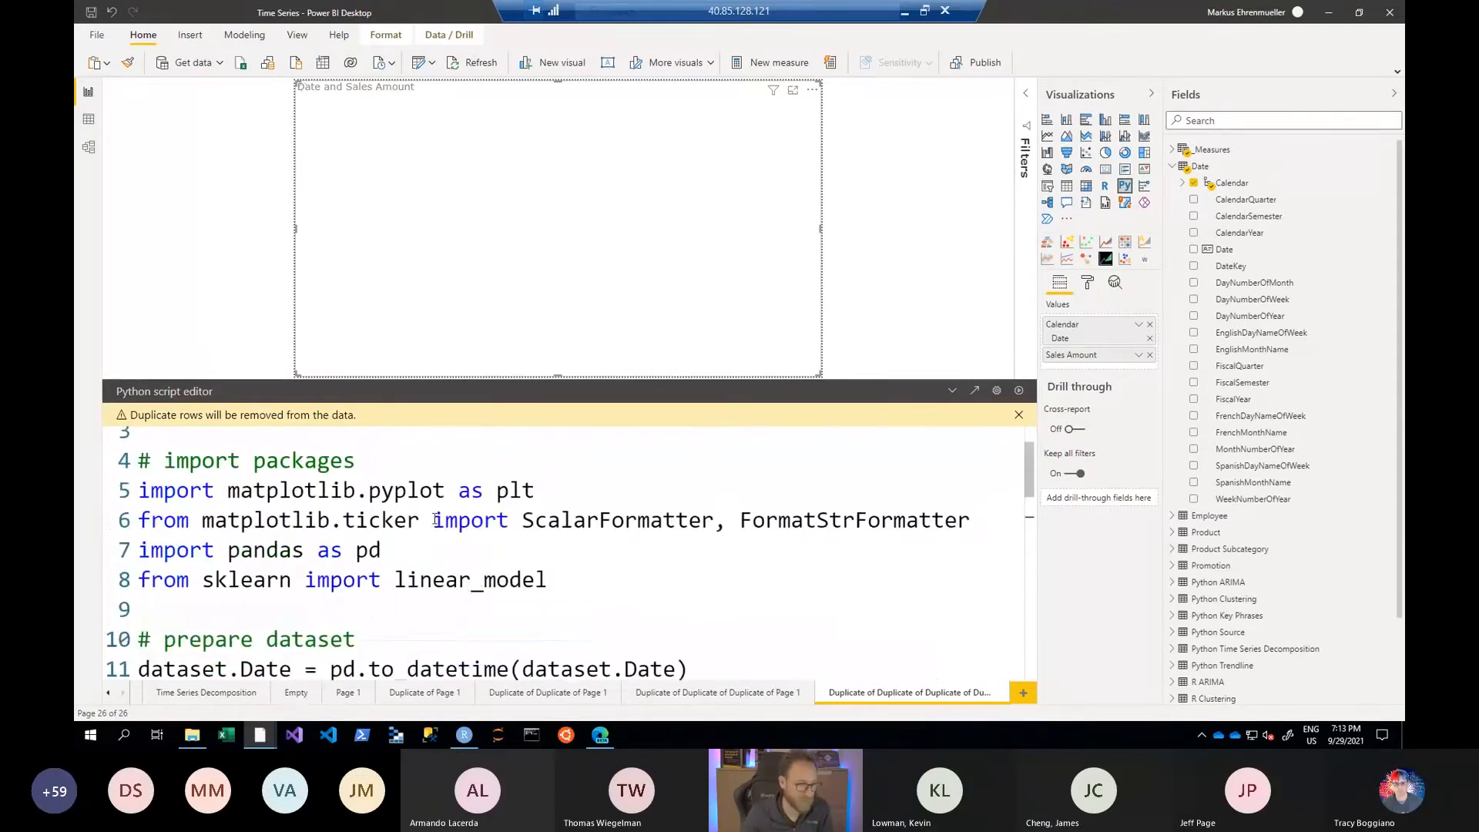
double_click(454, 581)
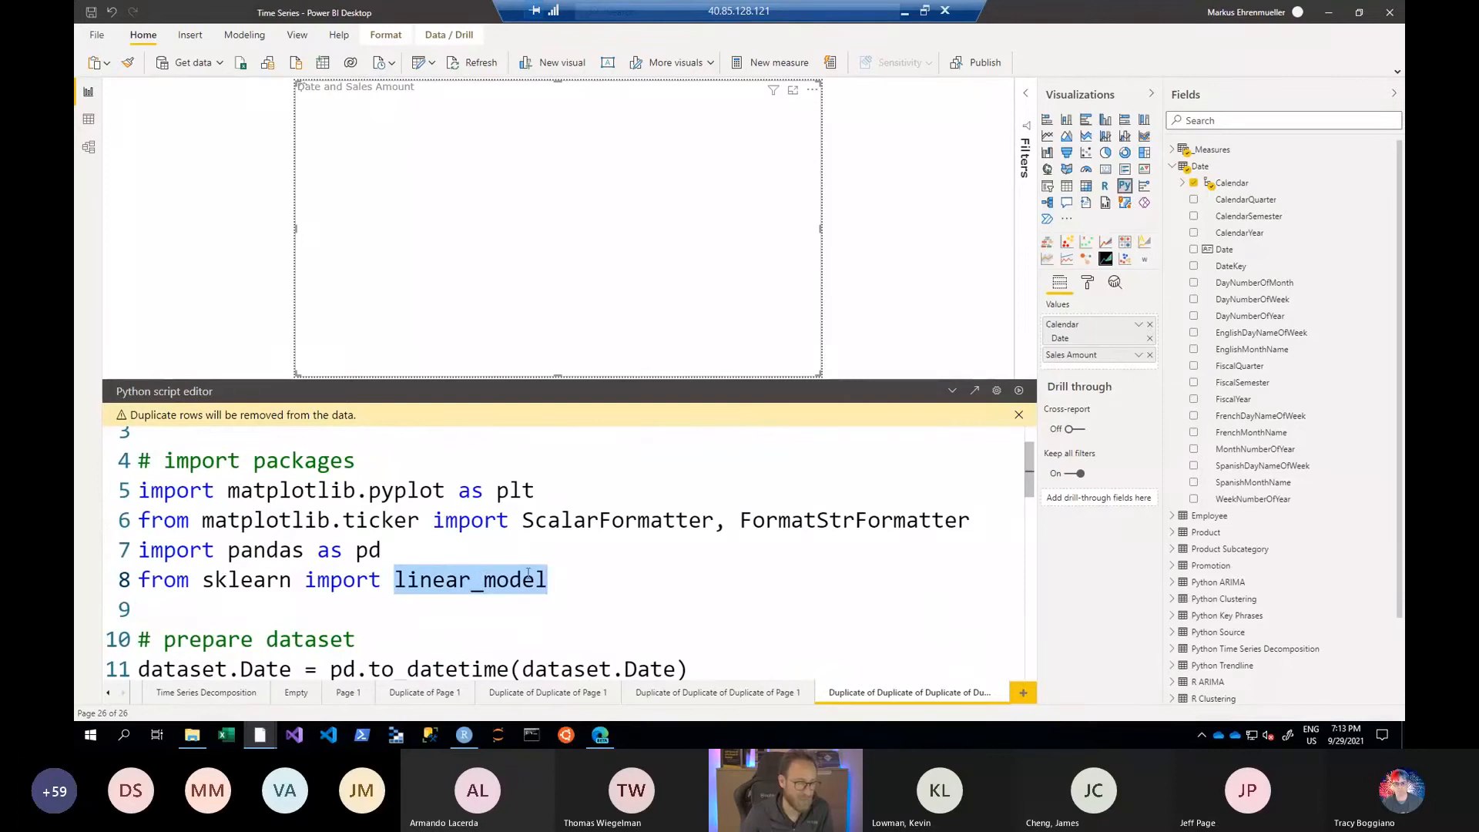
- Examine the m.fit call in the create model section, including its Date and Sales Amount arguments
scroll(436, 543, down, 1)
scroll(435, 542, down, 2)
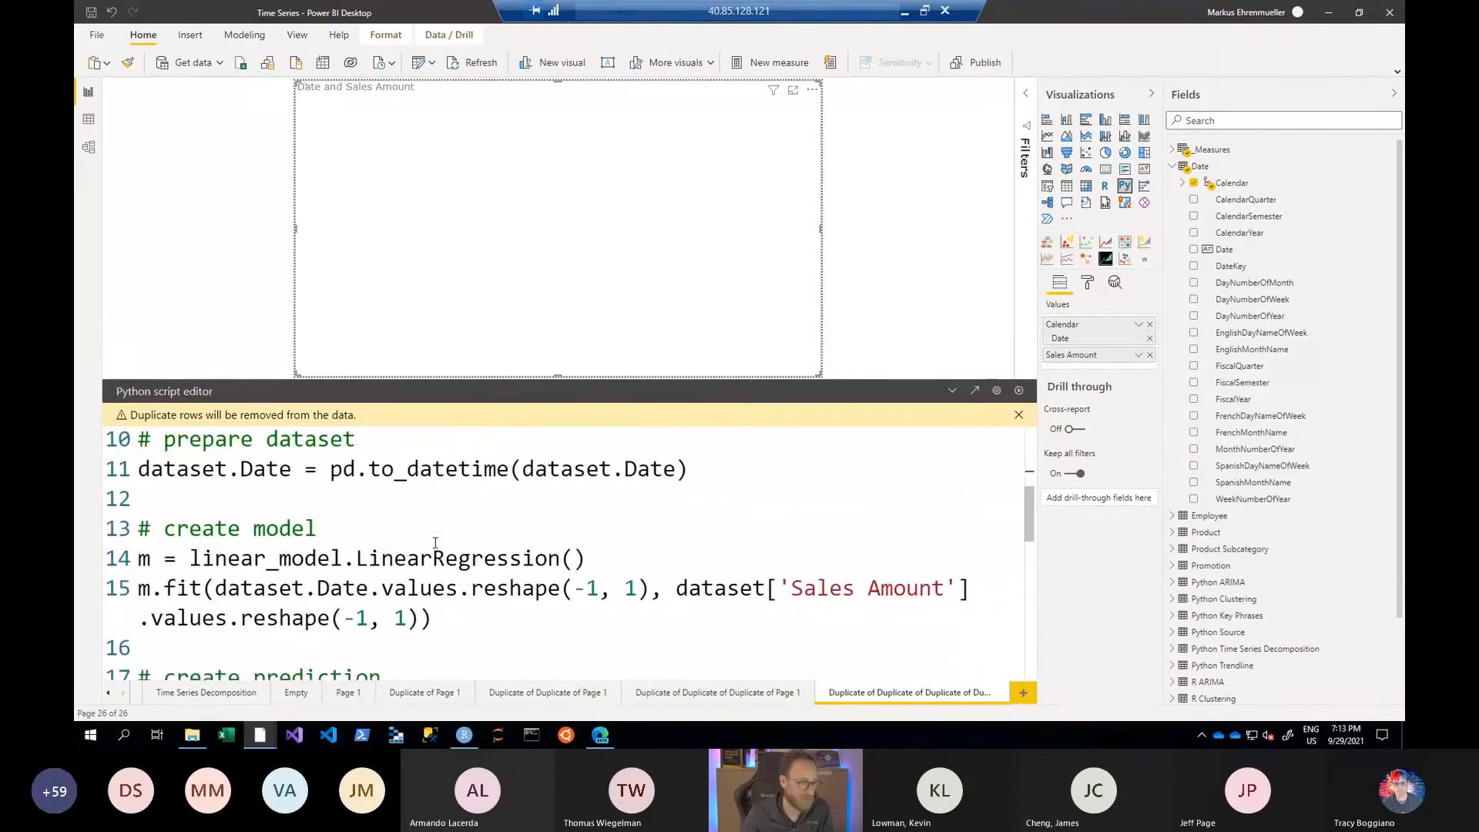
drag(140, 587, 200, 587)
click(199, 587)
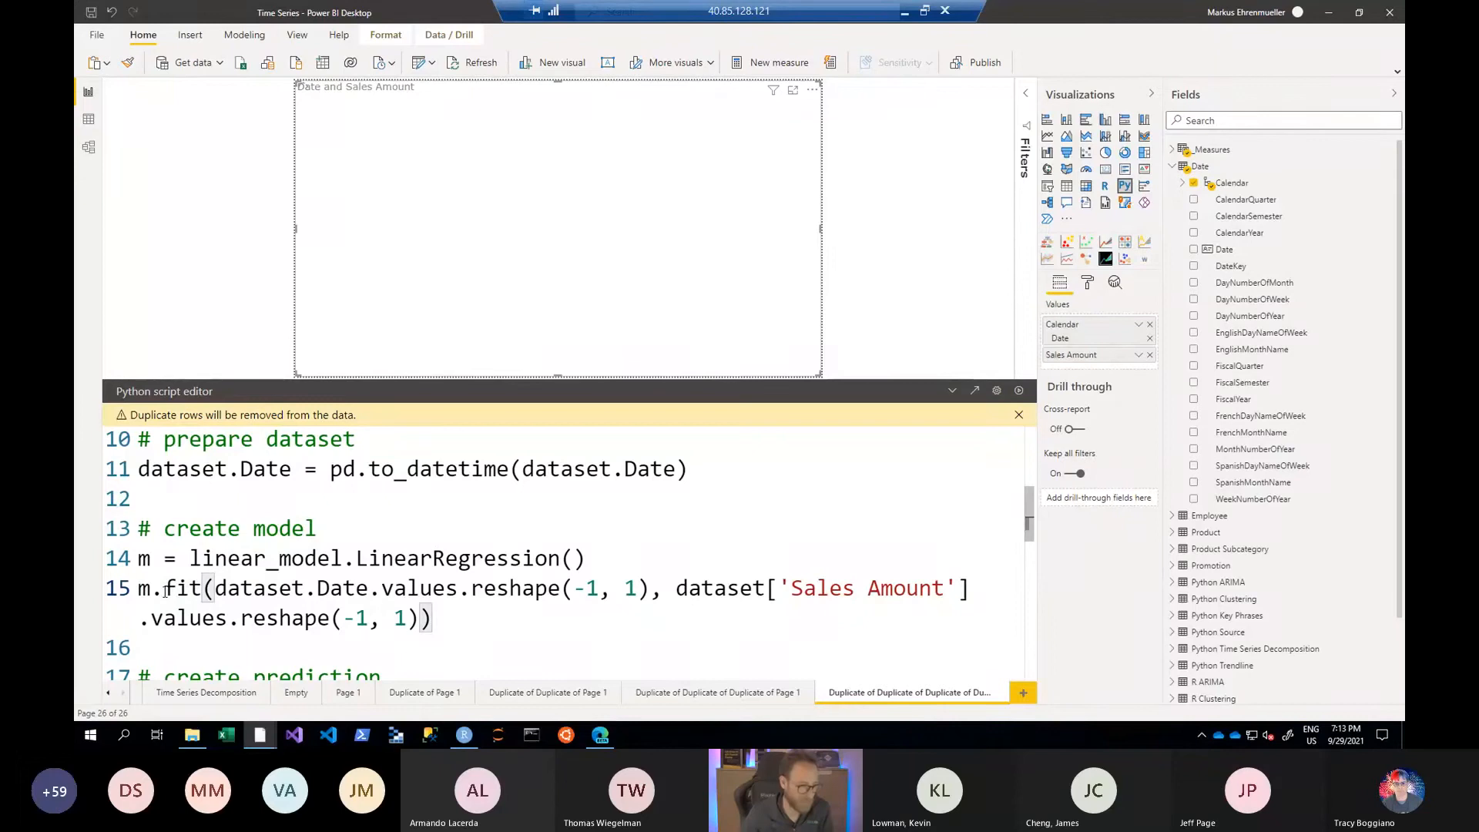
double_click(170, 589)
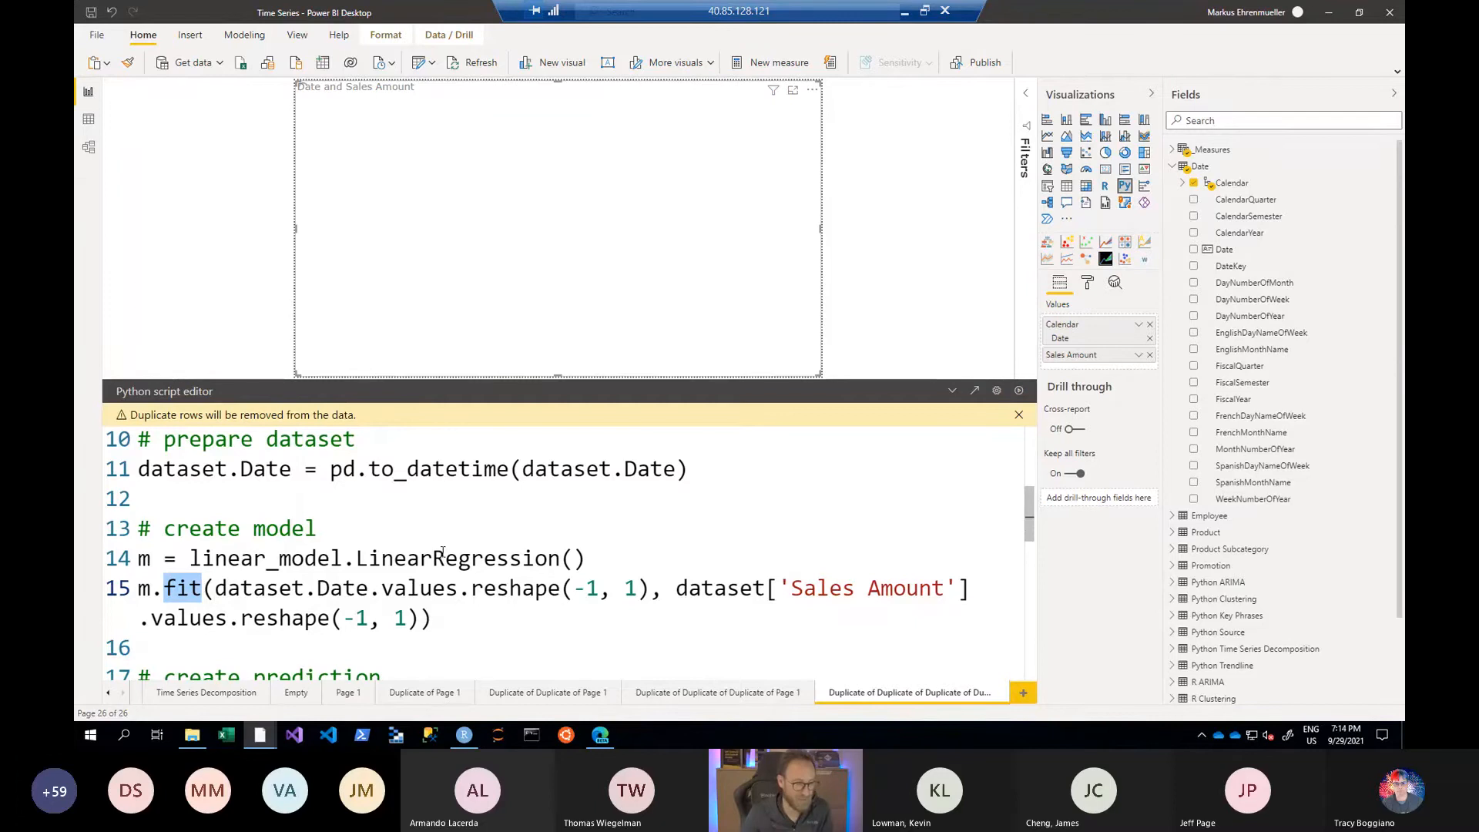
double_click(338, 591)
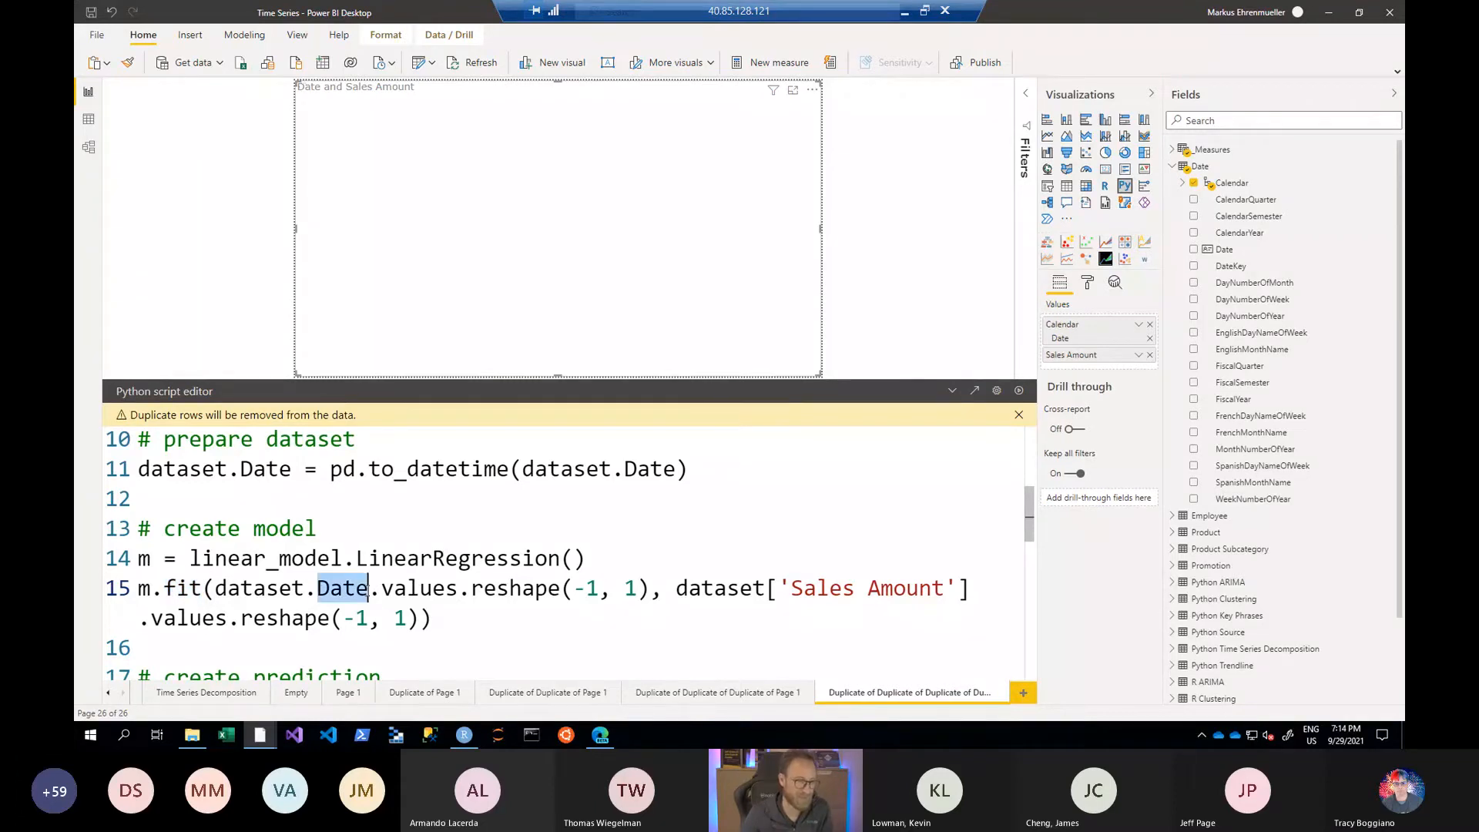
drag(816, 589, 906, 588)
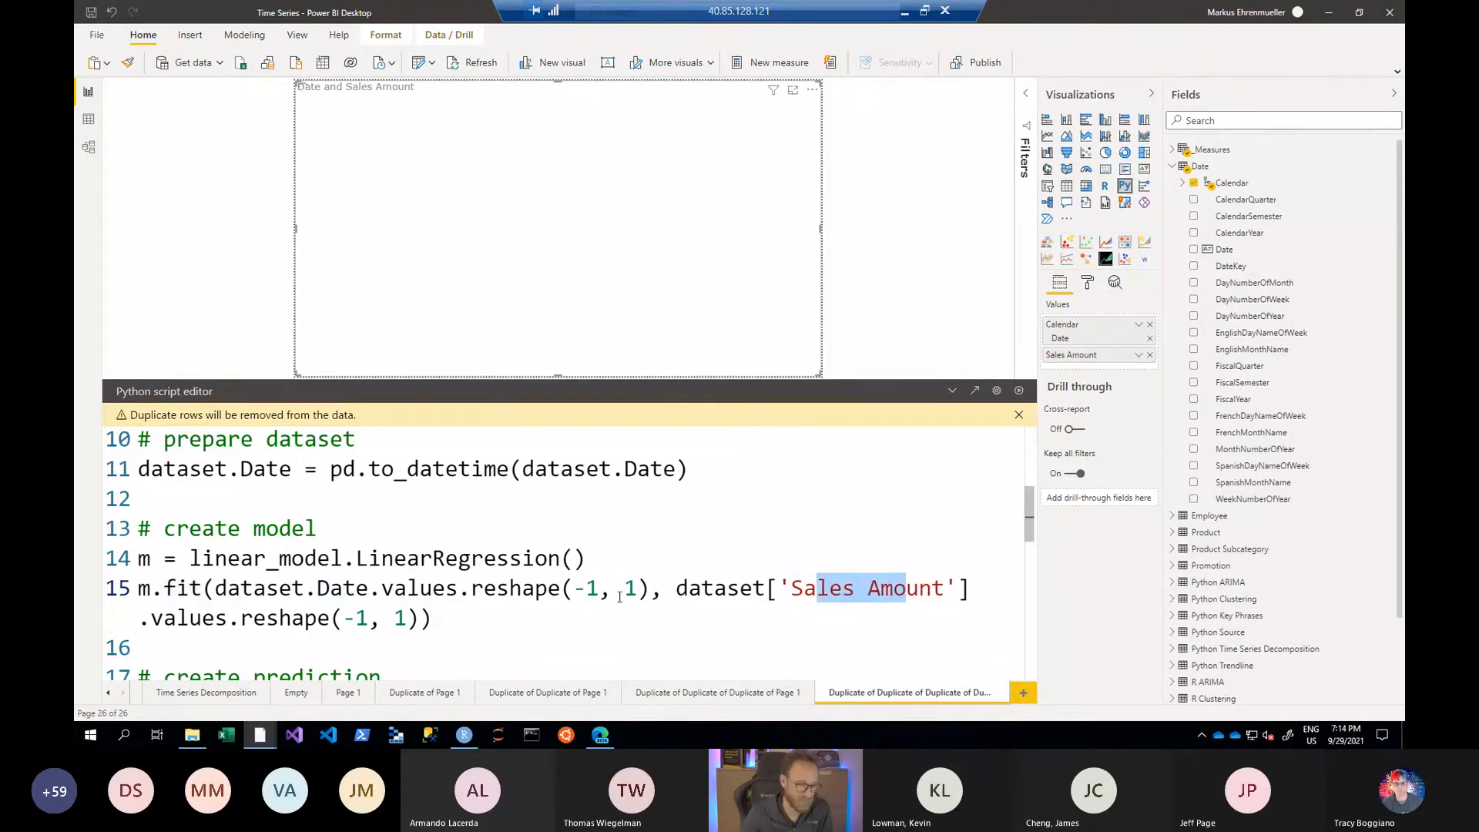
- Examine the create prediction code, from the m.predict call to assigning m.pred to the dataset's prediction column
scroll(564, 591, down, 2)
scroll(564, 590, down, 1)
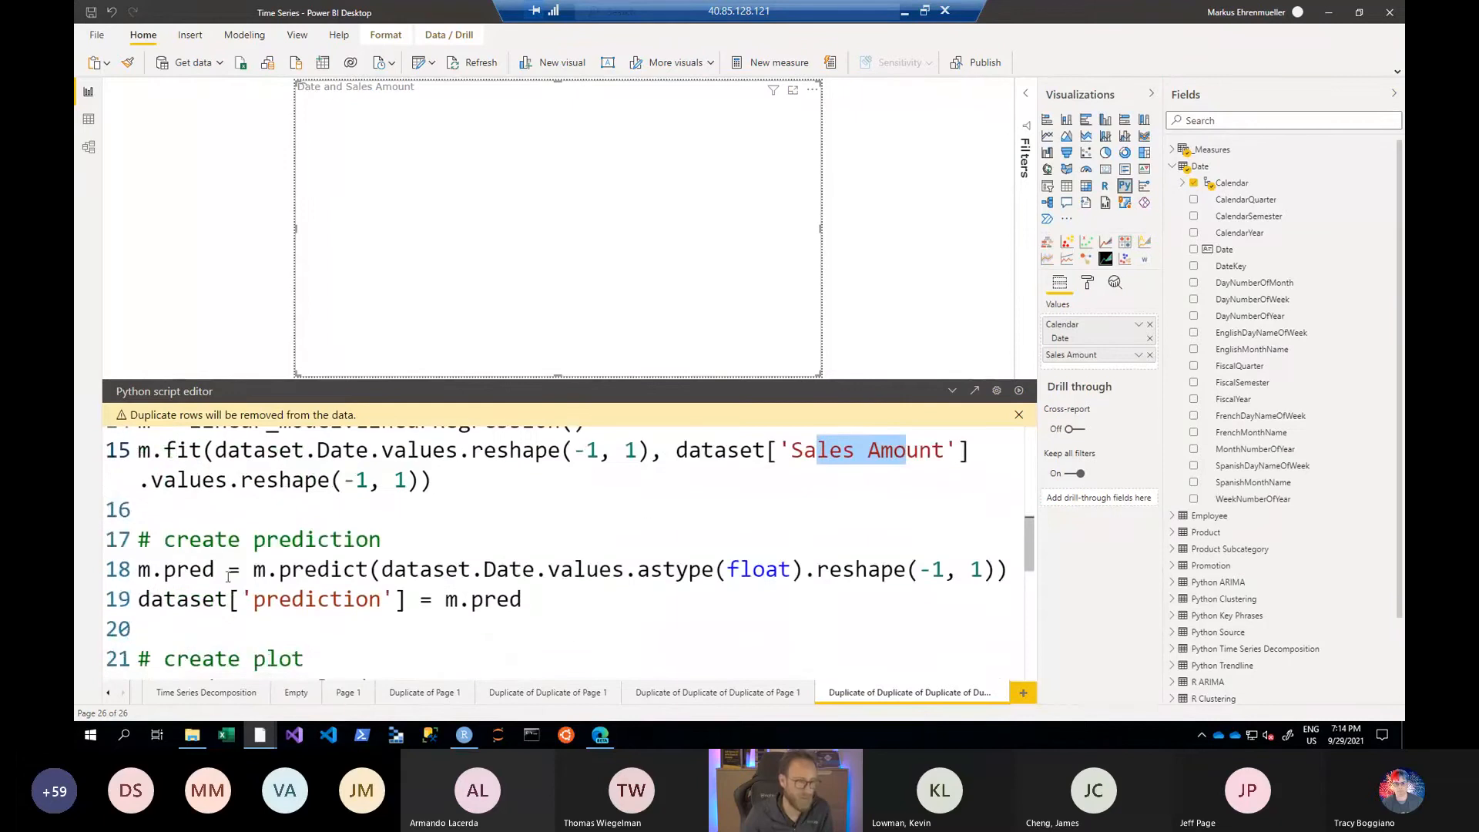
click(263, 569)
double_click(263, 568)
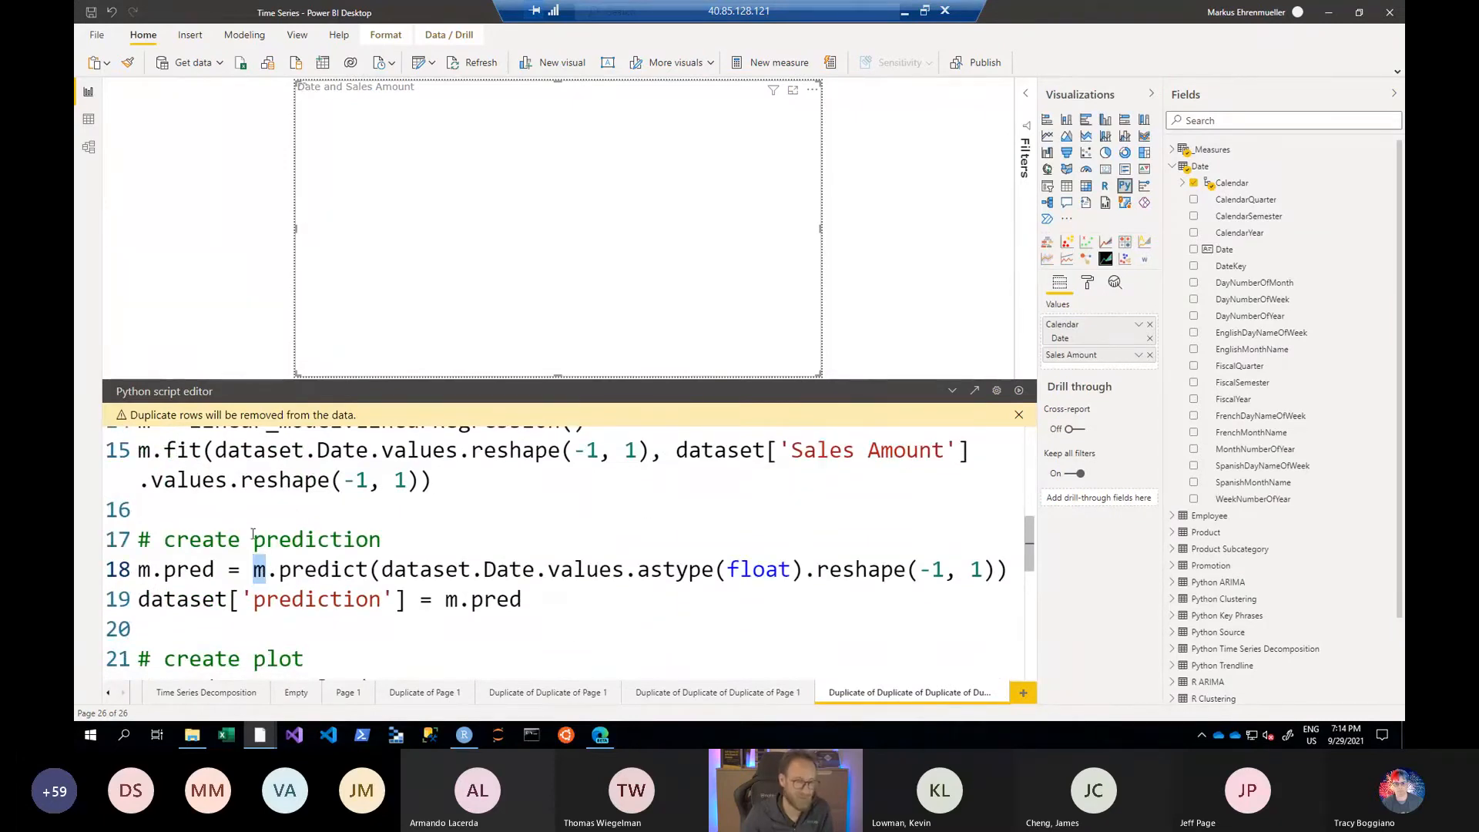
double_click(309, 570)
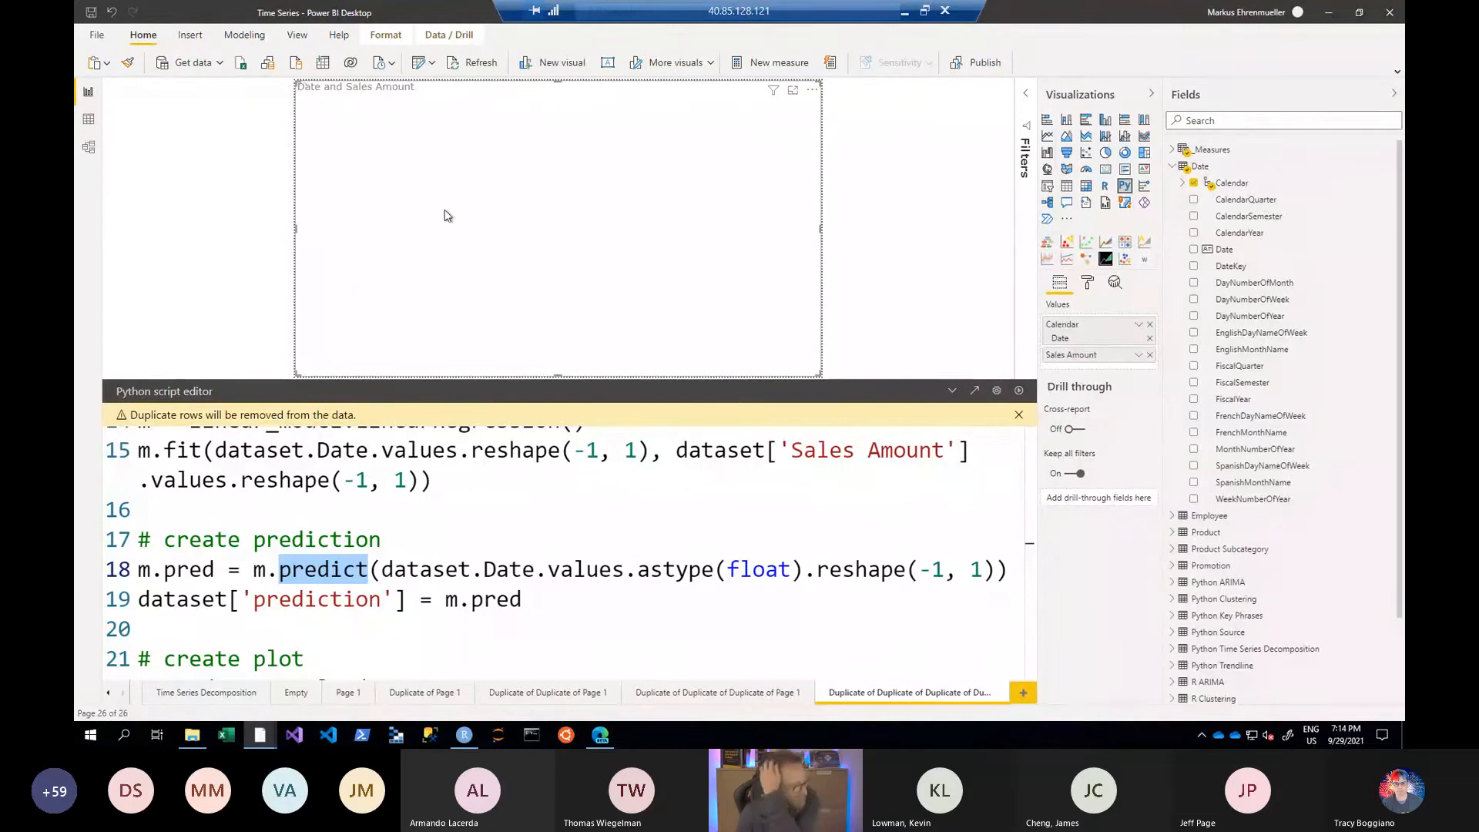
double_click(341, 596)
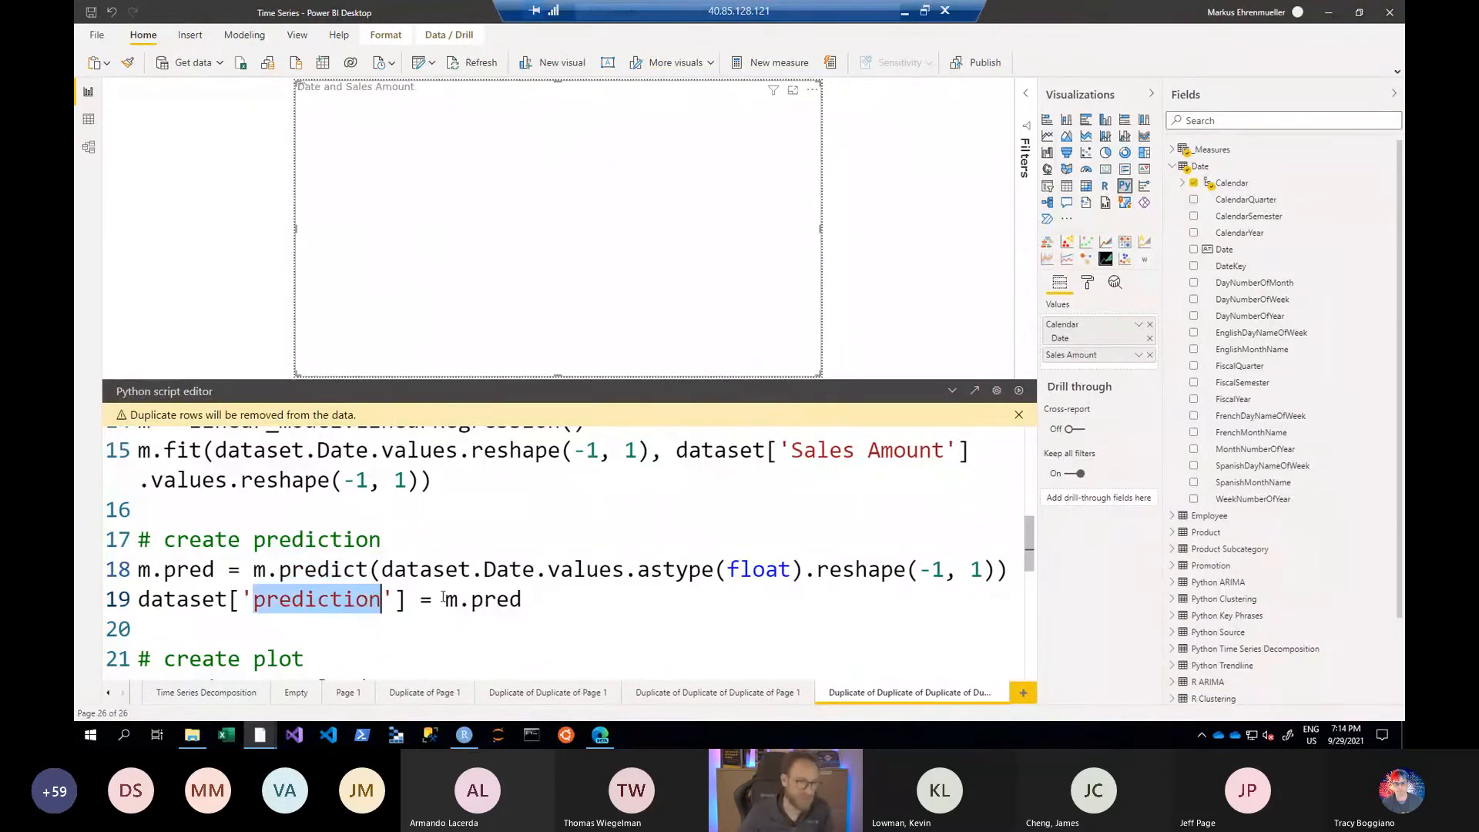
drag(444, 599, 534, 594)
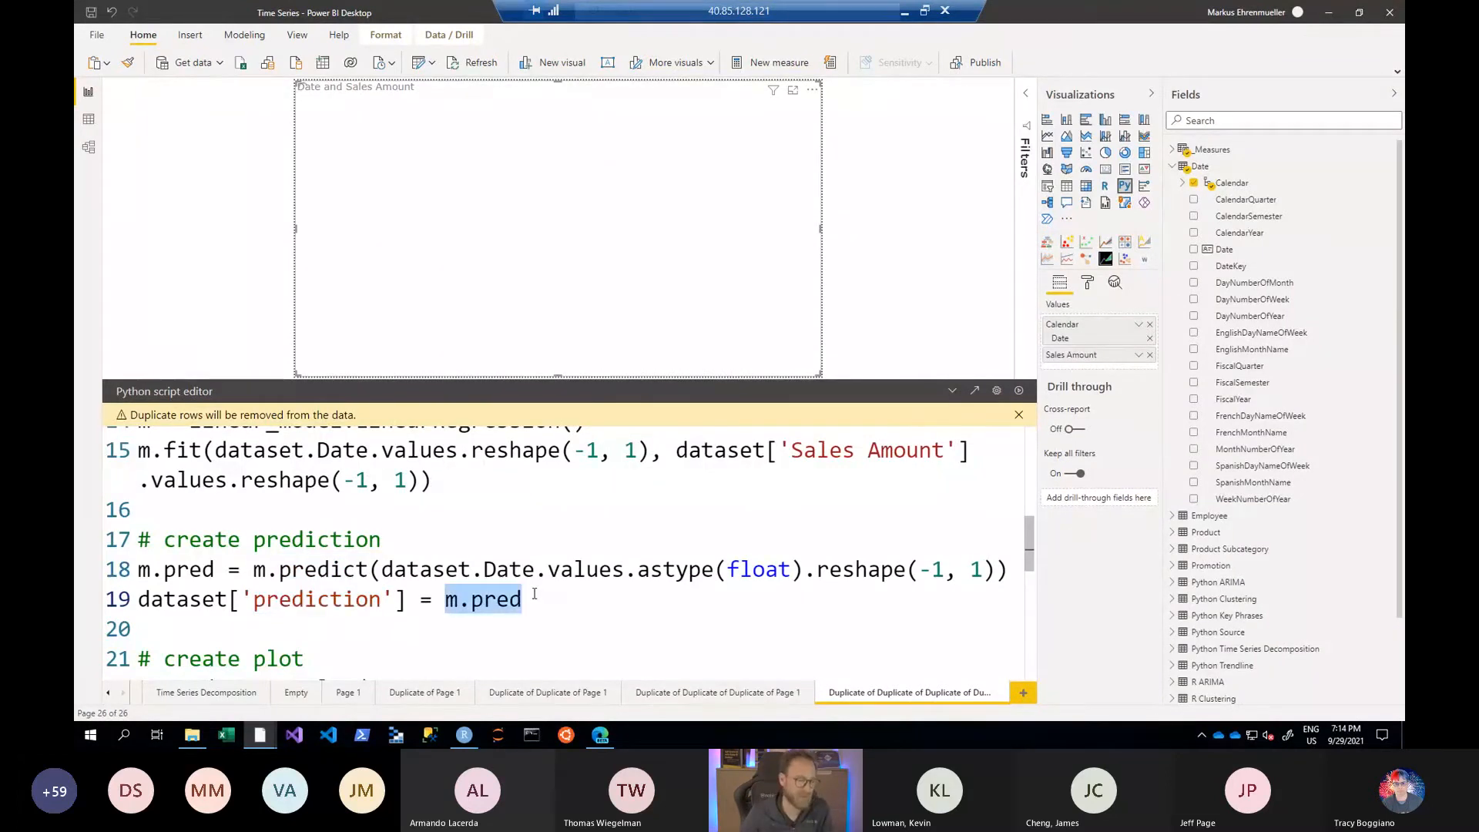
- Examine the first dataset.plot call with its Date, Sales Amount, green color and line style arguments
scroll(534, 594, down, 2)
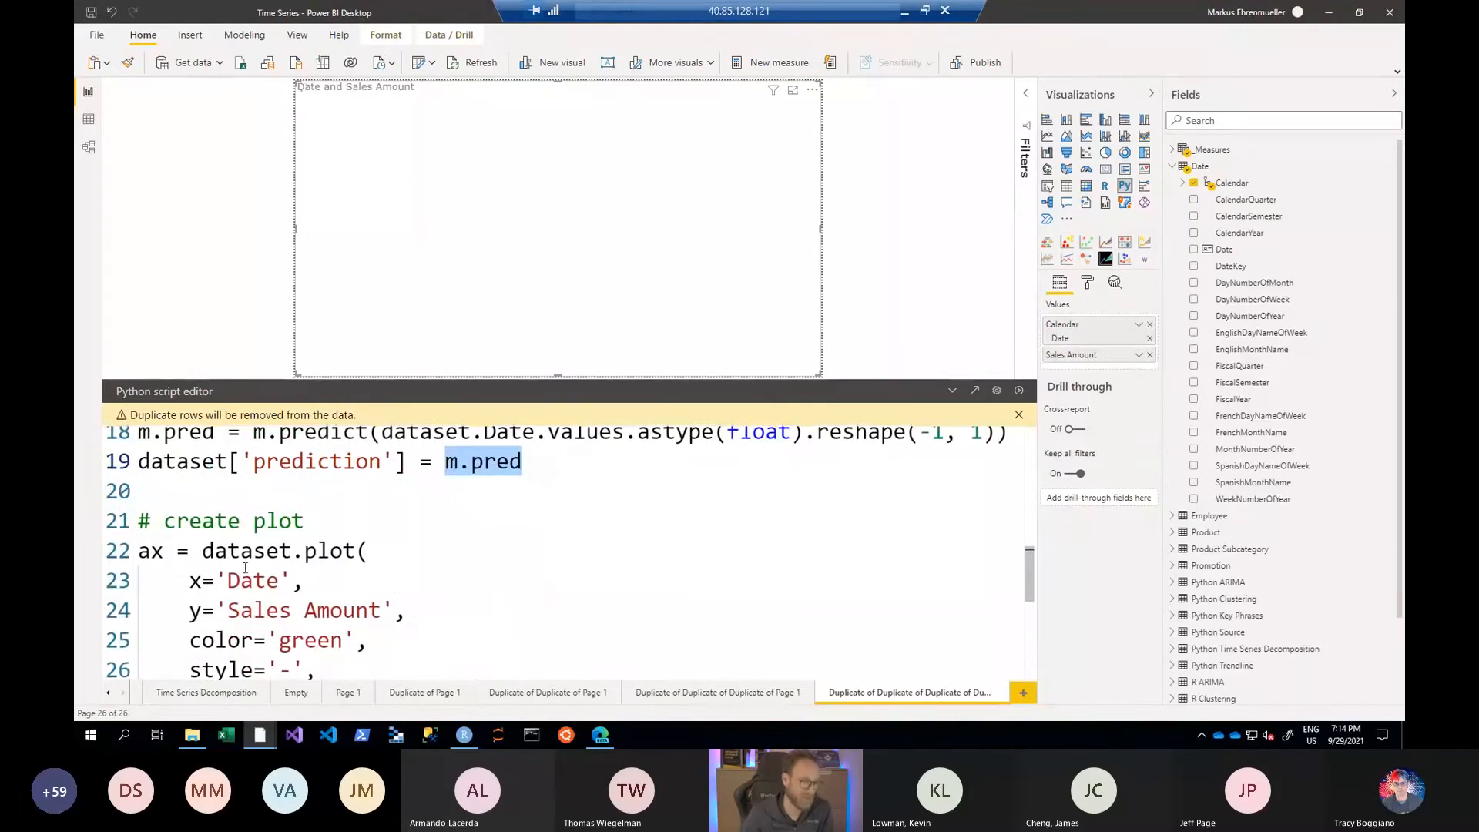
drag(216, 550, 317, 551)
double_click(261, 580)
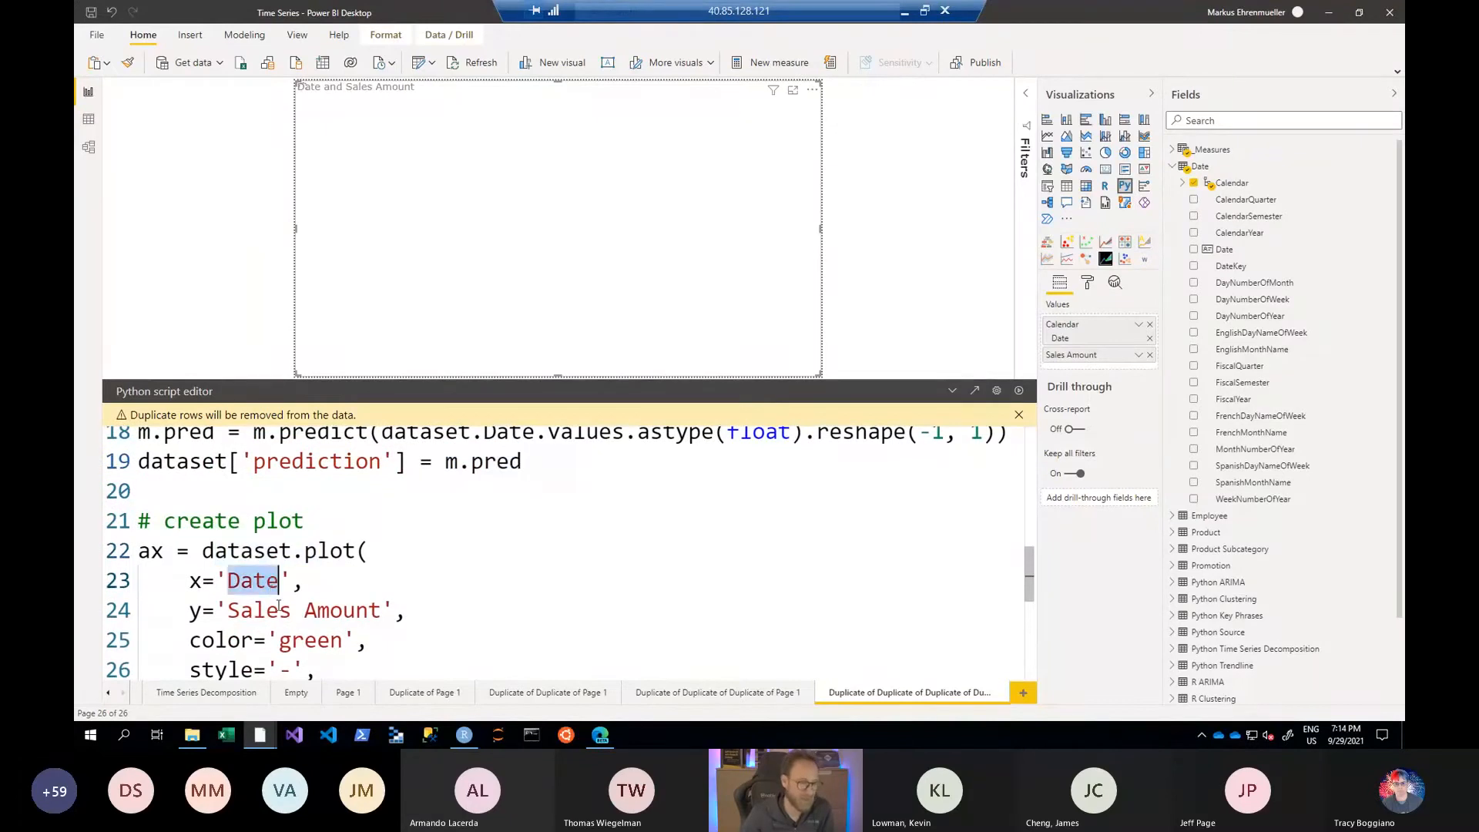
click(303, 610)
click(306, 638)
scroll(447, 580, down, 2)
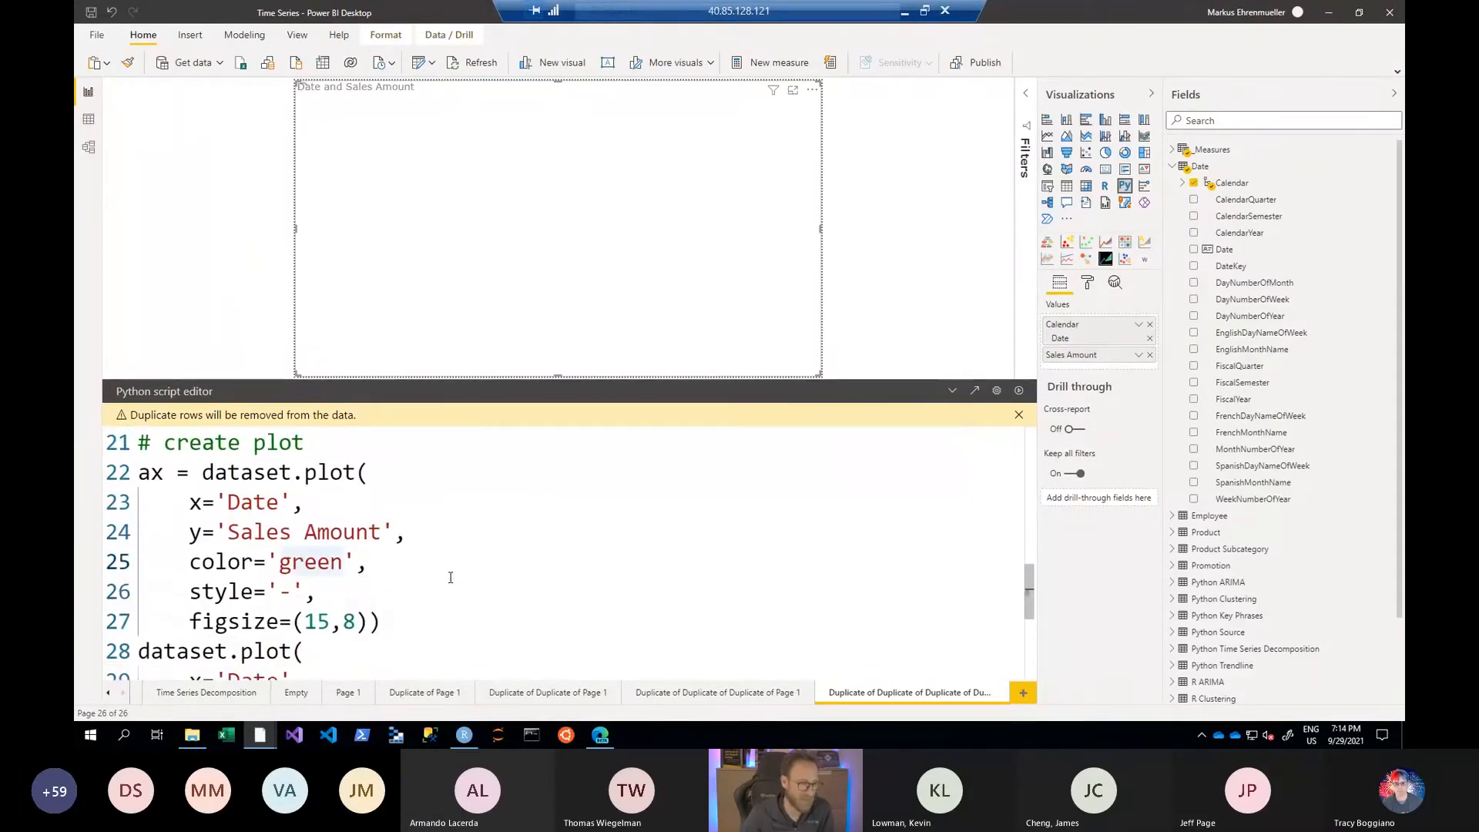
drag(279, 580, 295, 580)
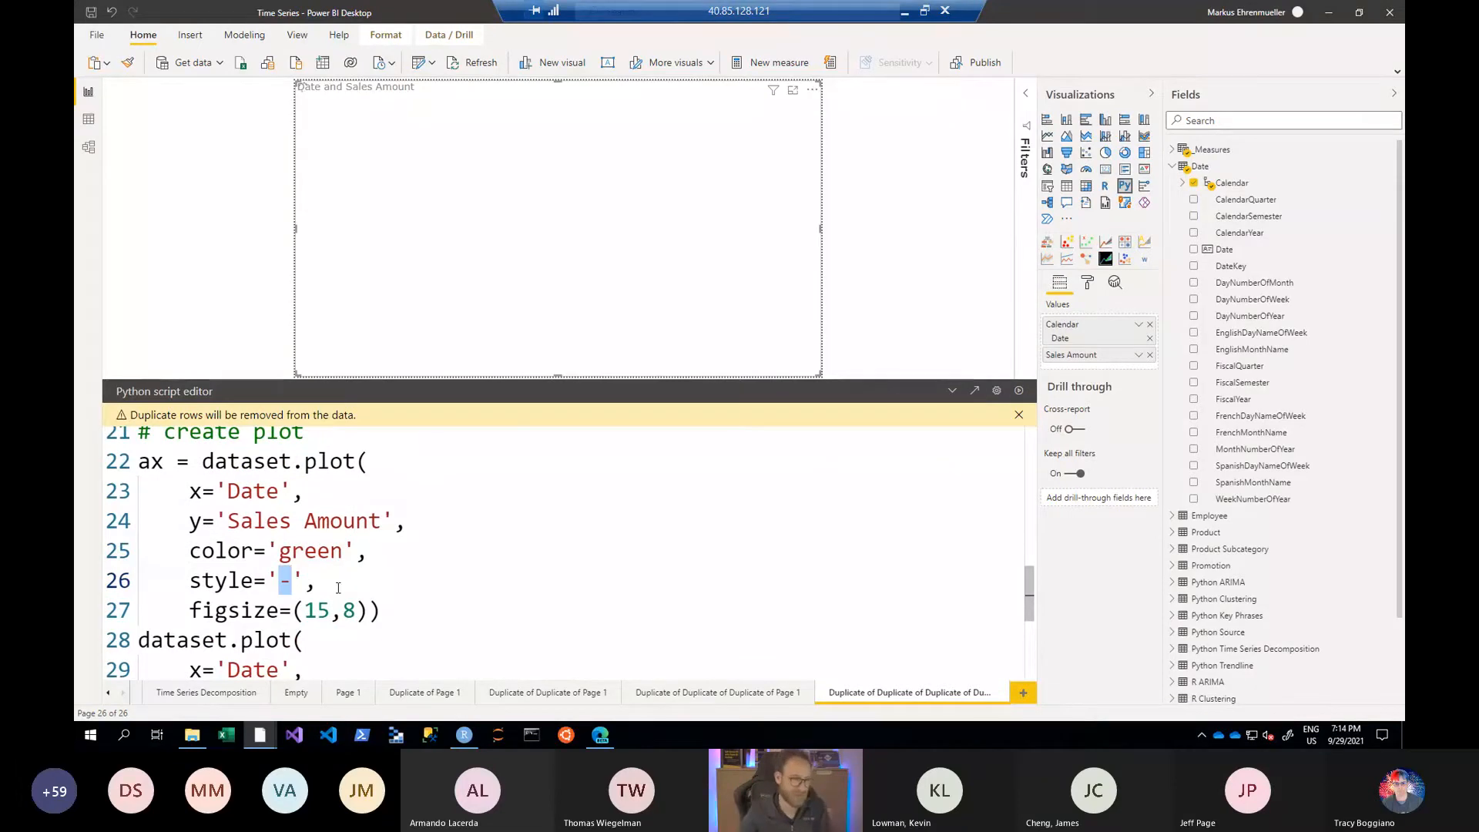
- Examine the prediction plot, axis label and plt.show() lines, and return to the start of the script
scroll(338, 587, down, 1)
scroll(339, 588, down, 1)
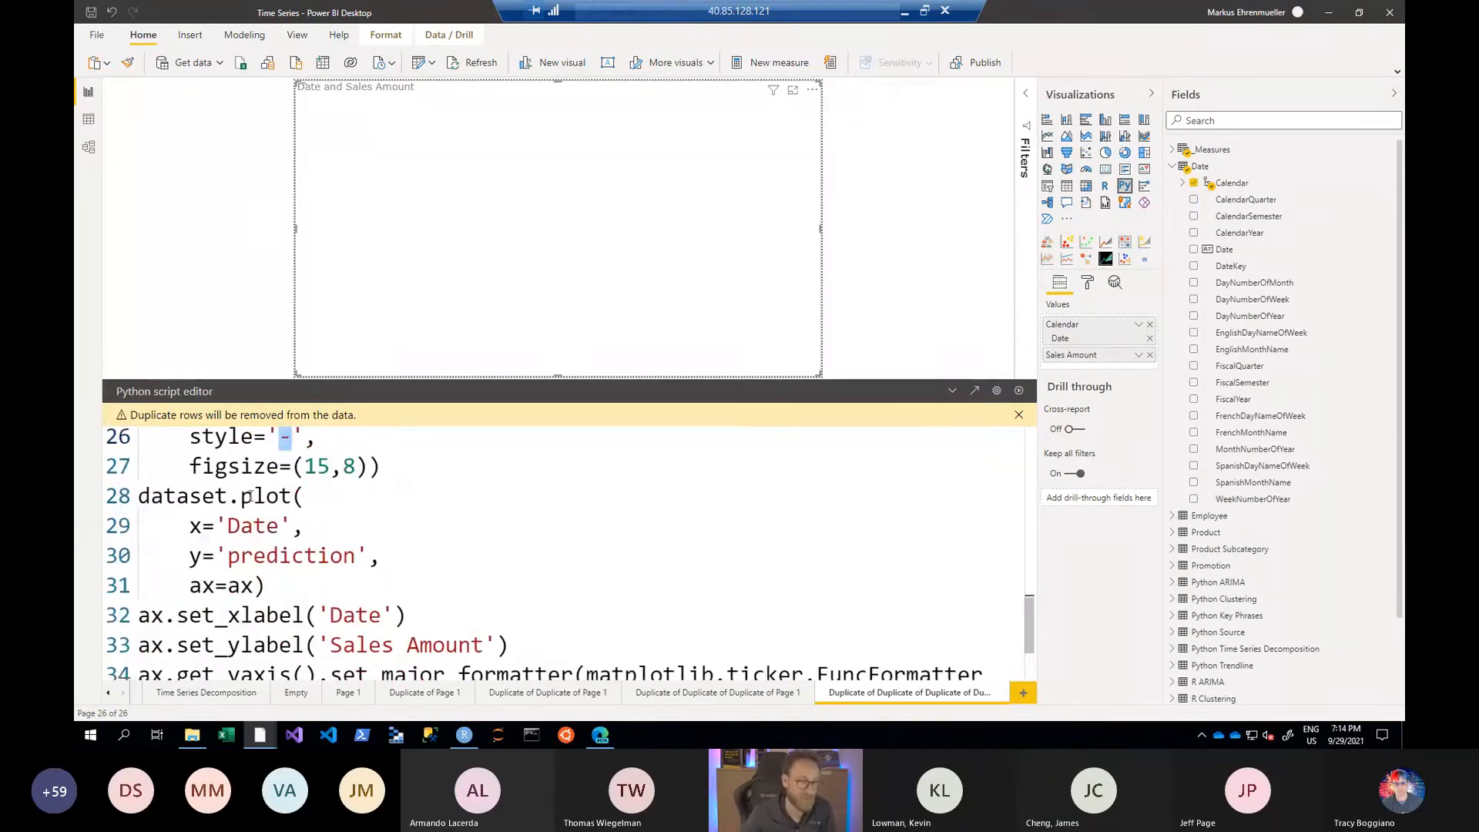
scroll(252, 579, up, 1)
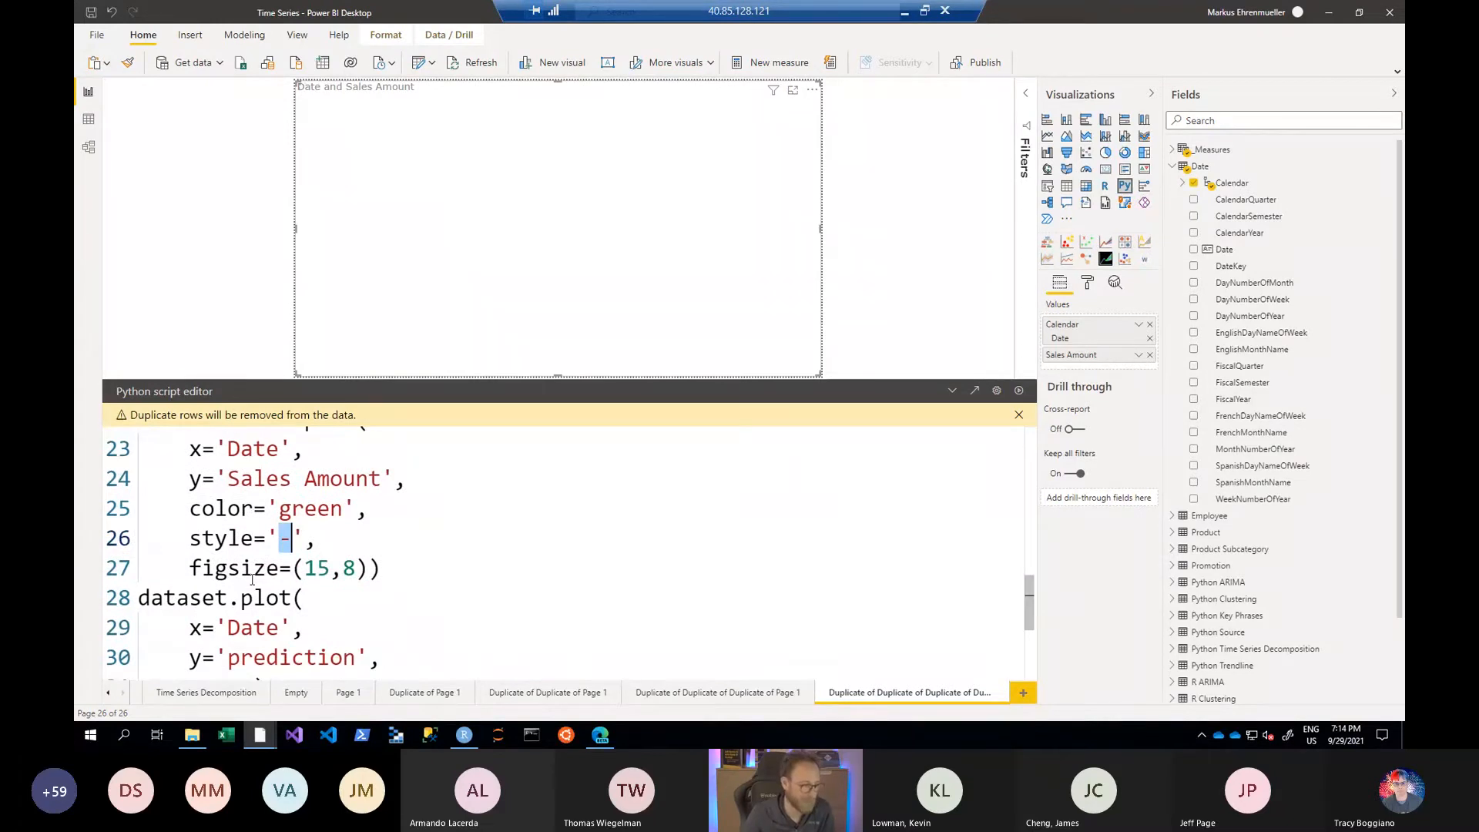
scroll(252, 579, down, 3)
drag(265, 607, 138, 607)
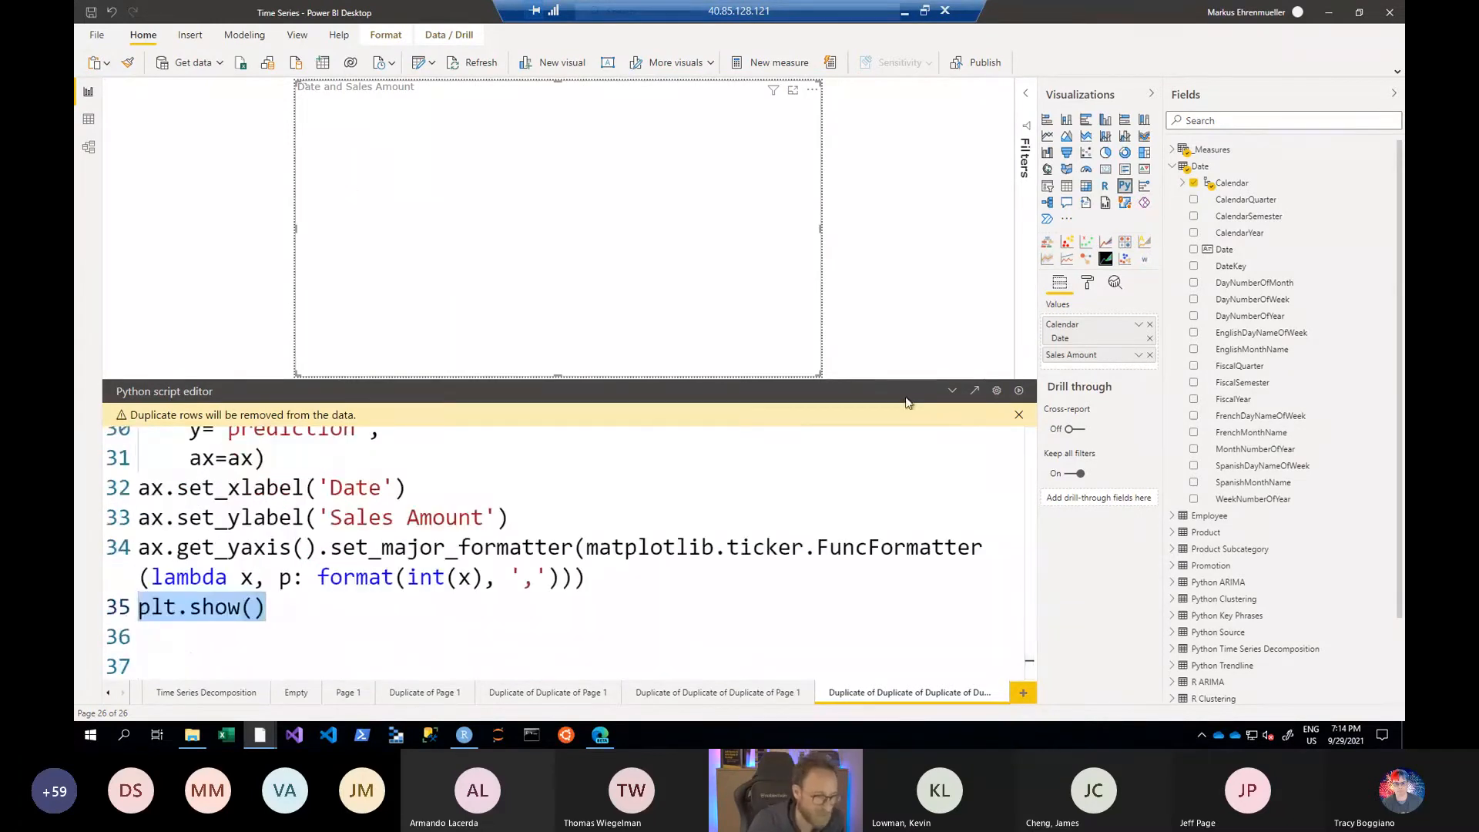
click(841, 495)
key(ctrl+Home)
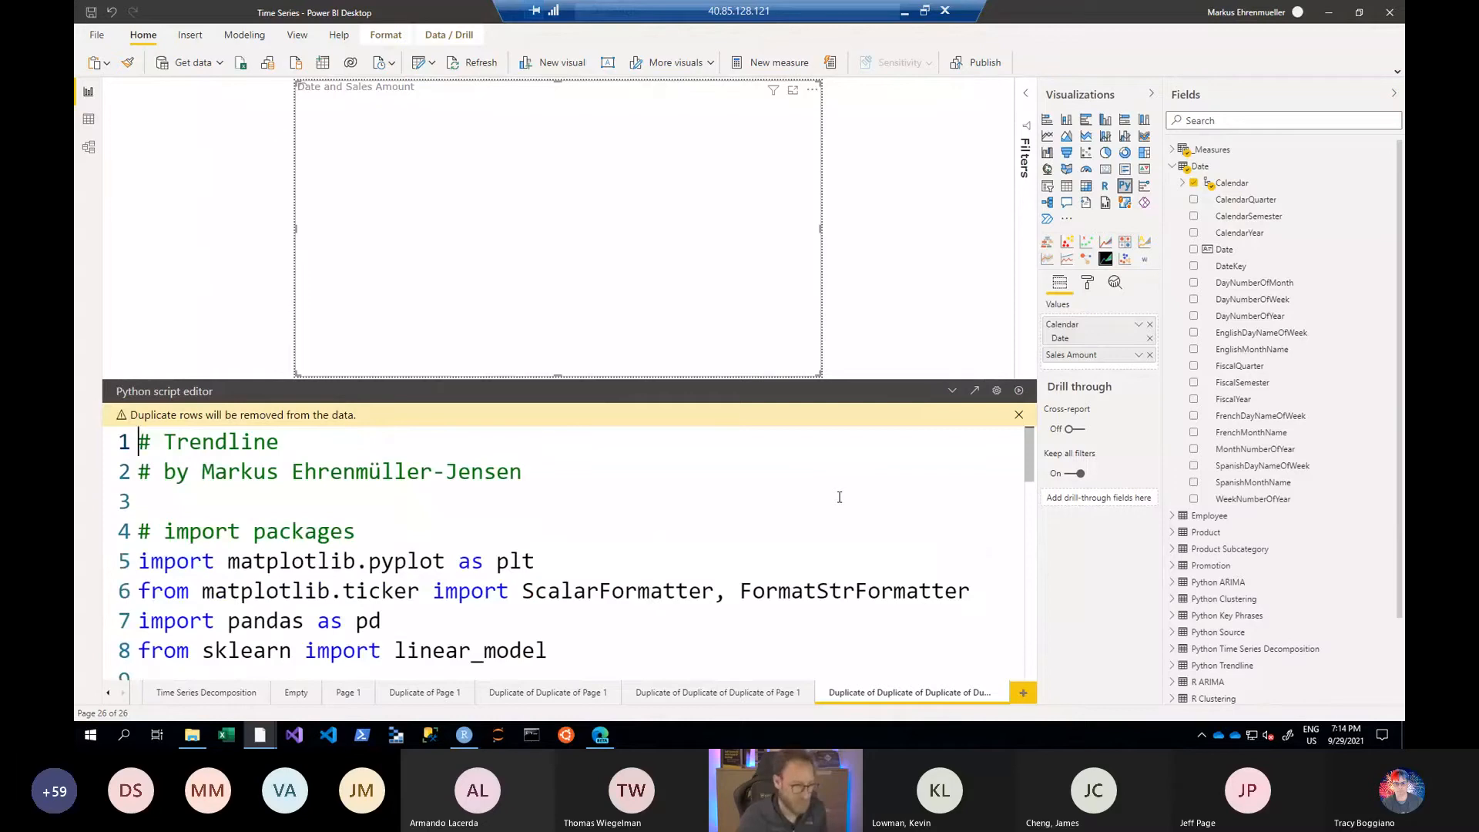
- Open the prepared Python Trendline report page and select its Date and Sales Amount visual
click(107, 694)
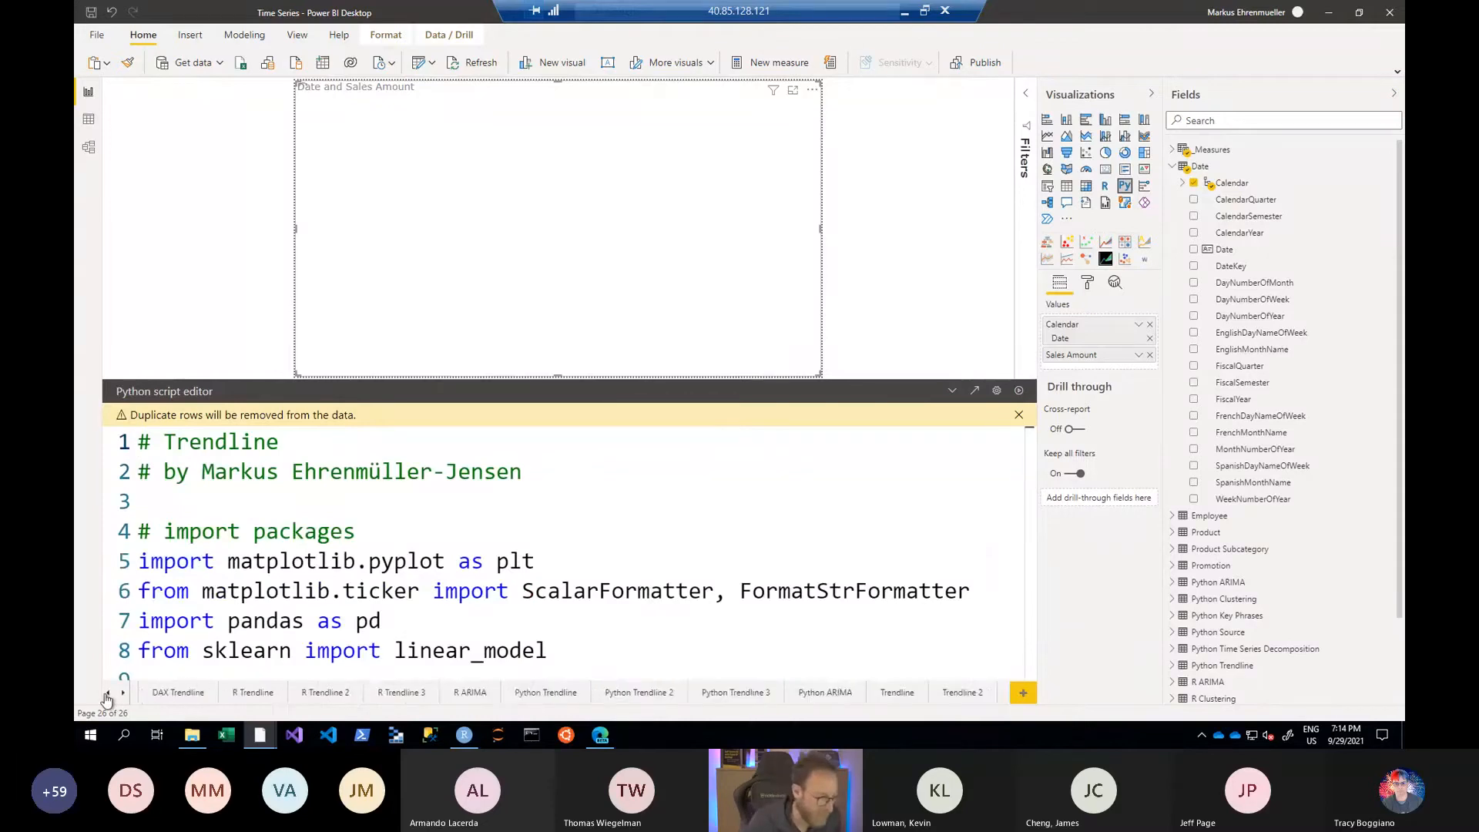
click(107, 699)
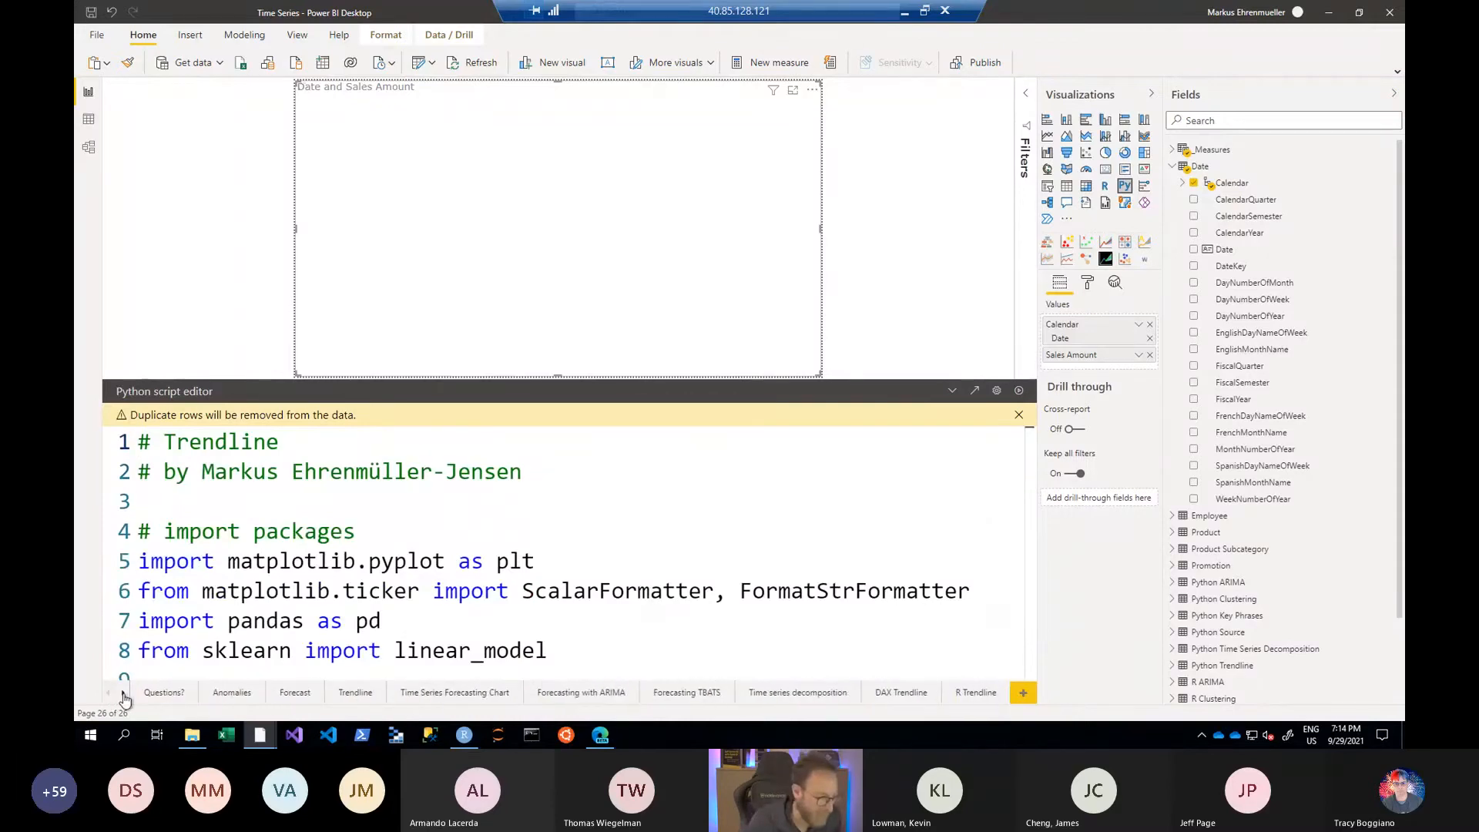
click(124, 695)
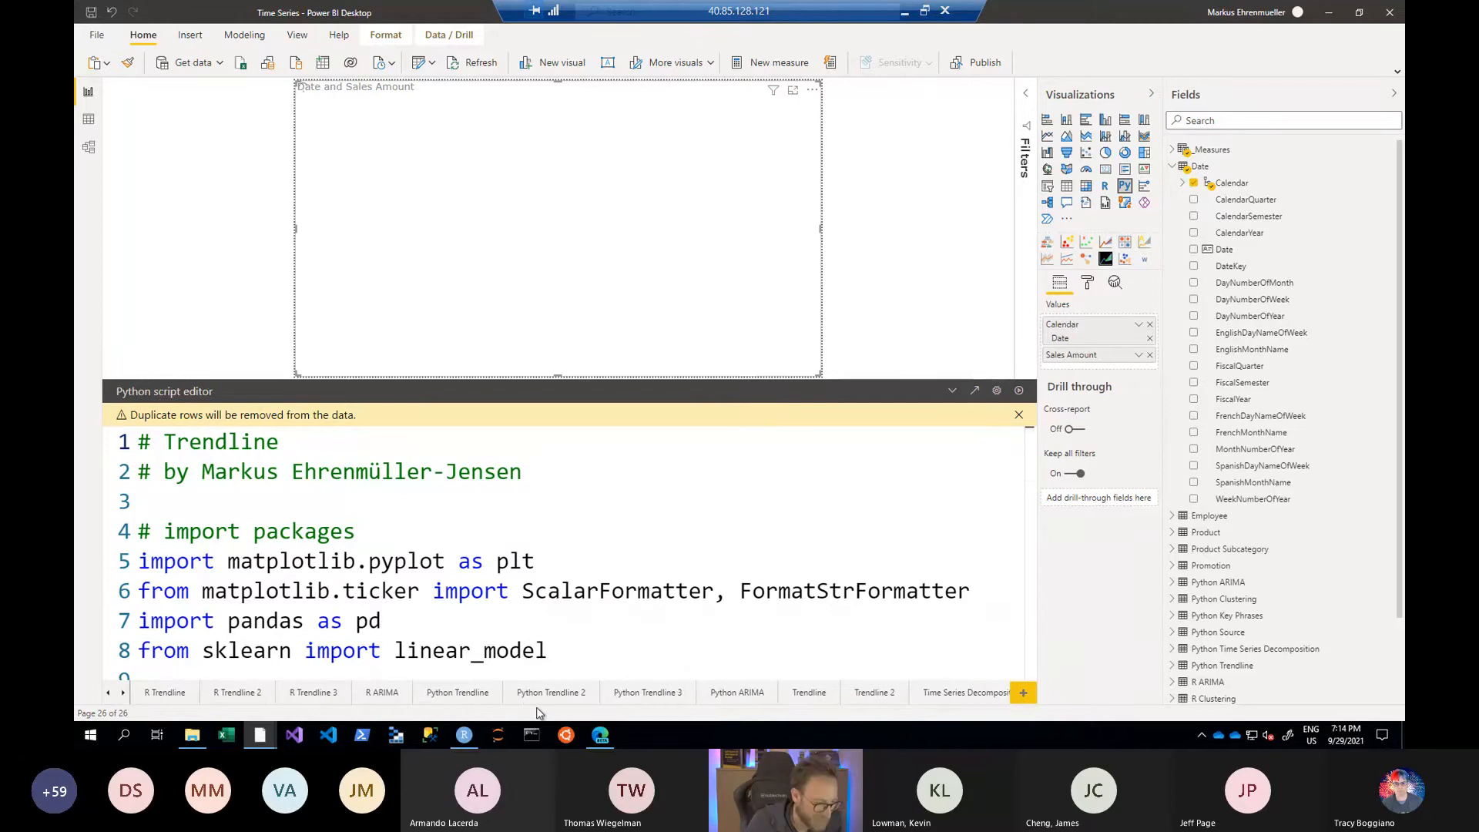
click(475, 697)
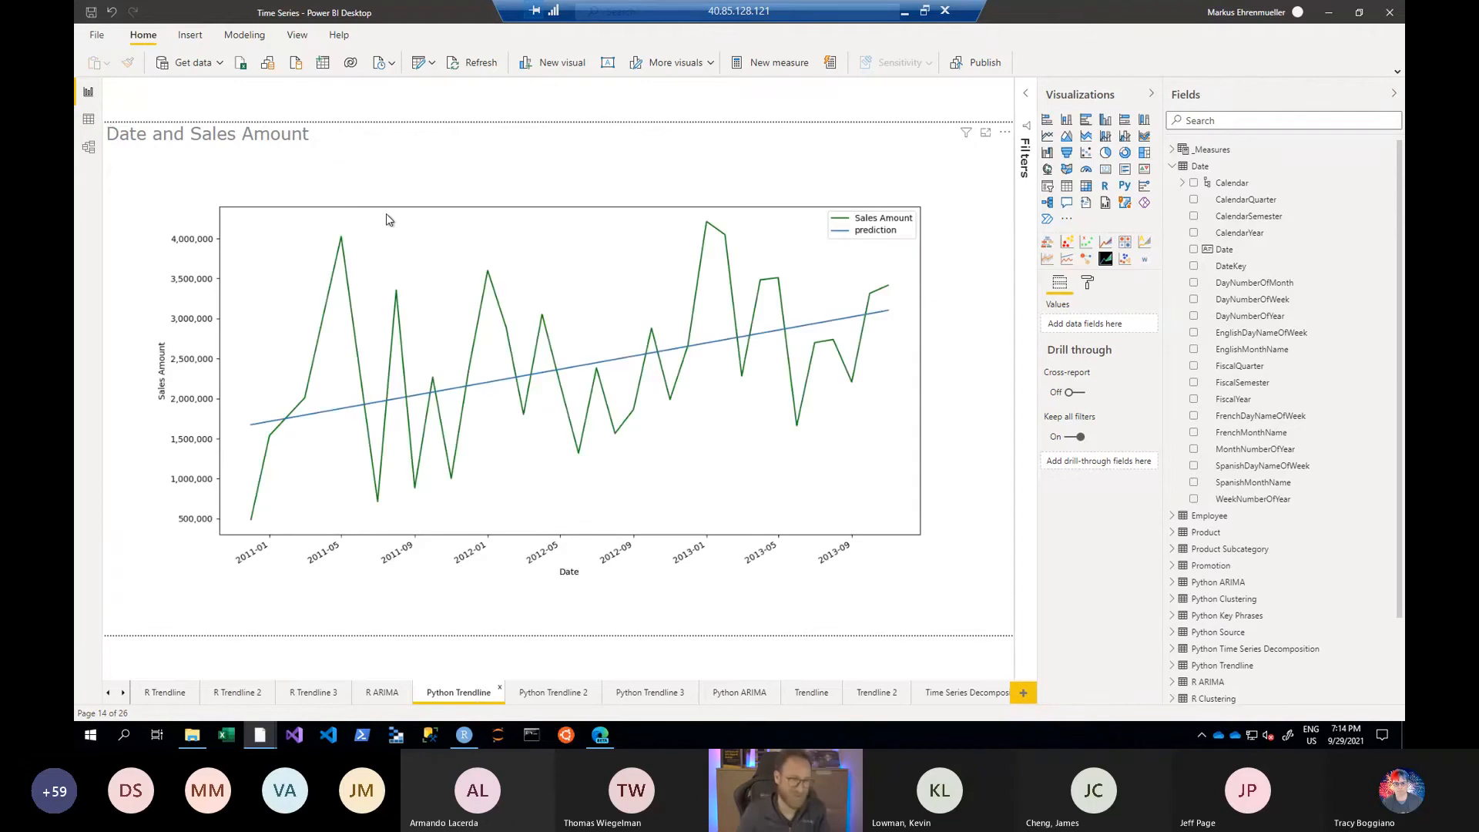
click(442, 239)
- Read through the prepared visual's Python script from preamble to plt.show(), and collapse the script editor
scroll(364, 515, down, 4)
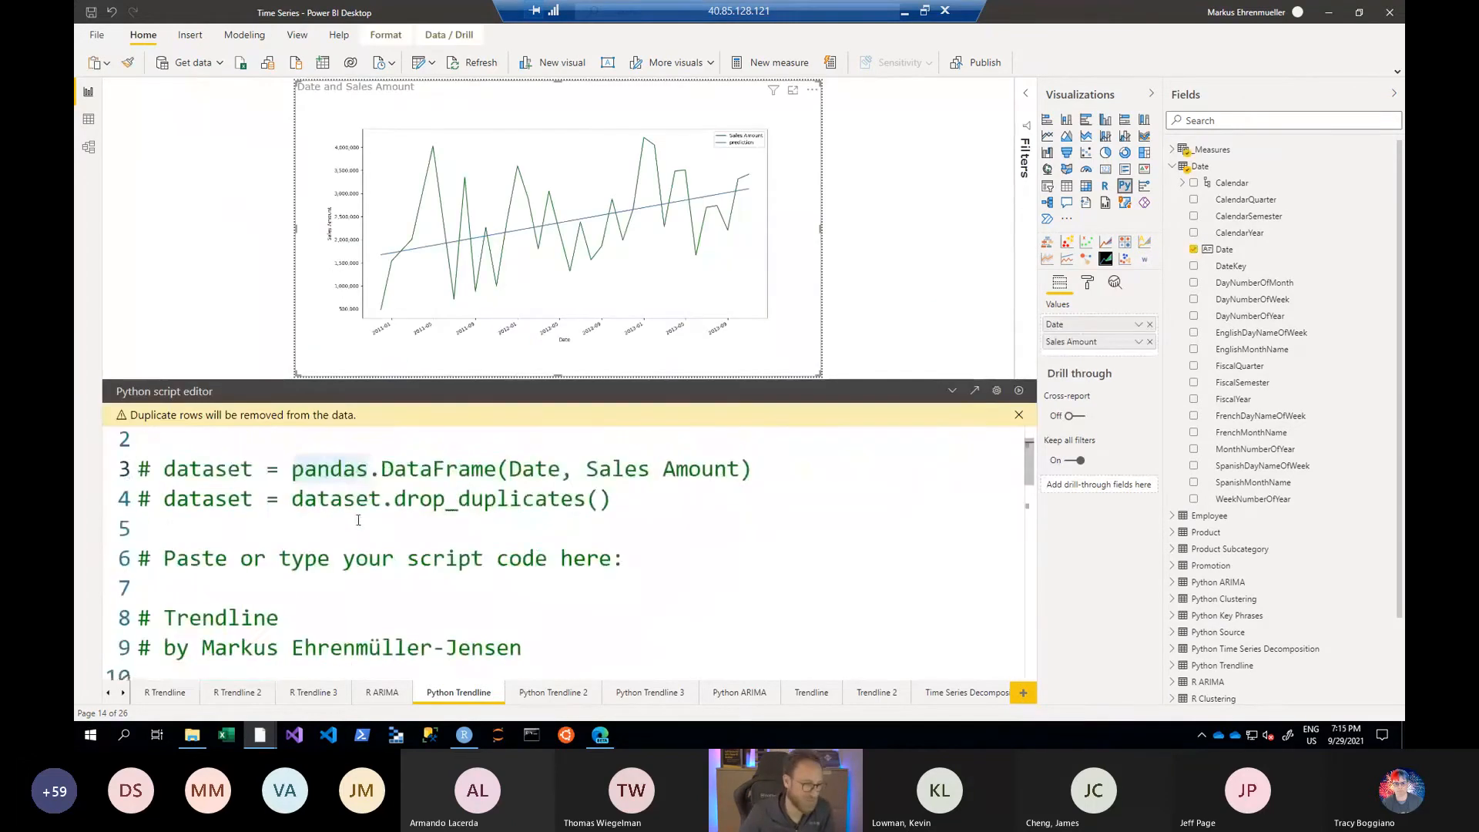
scroll(332, 542, down, 6)
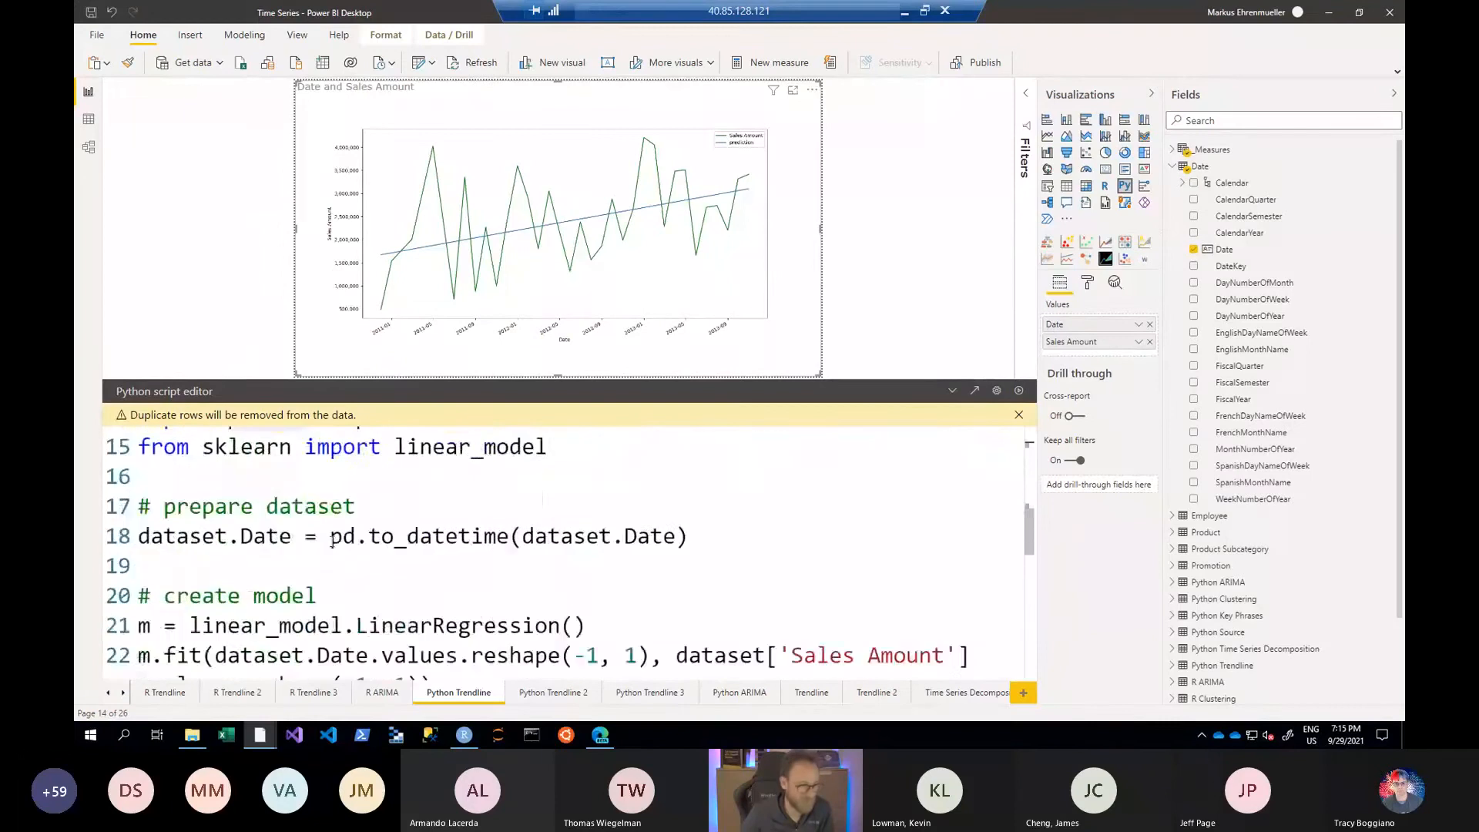
scroll(332, 541, down, 2)
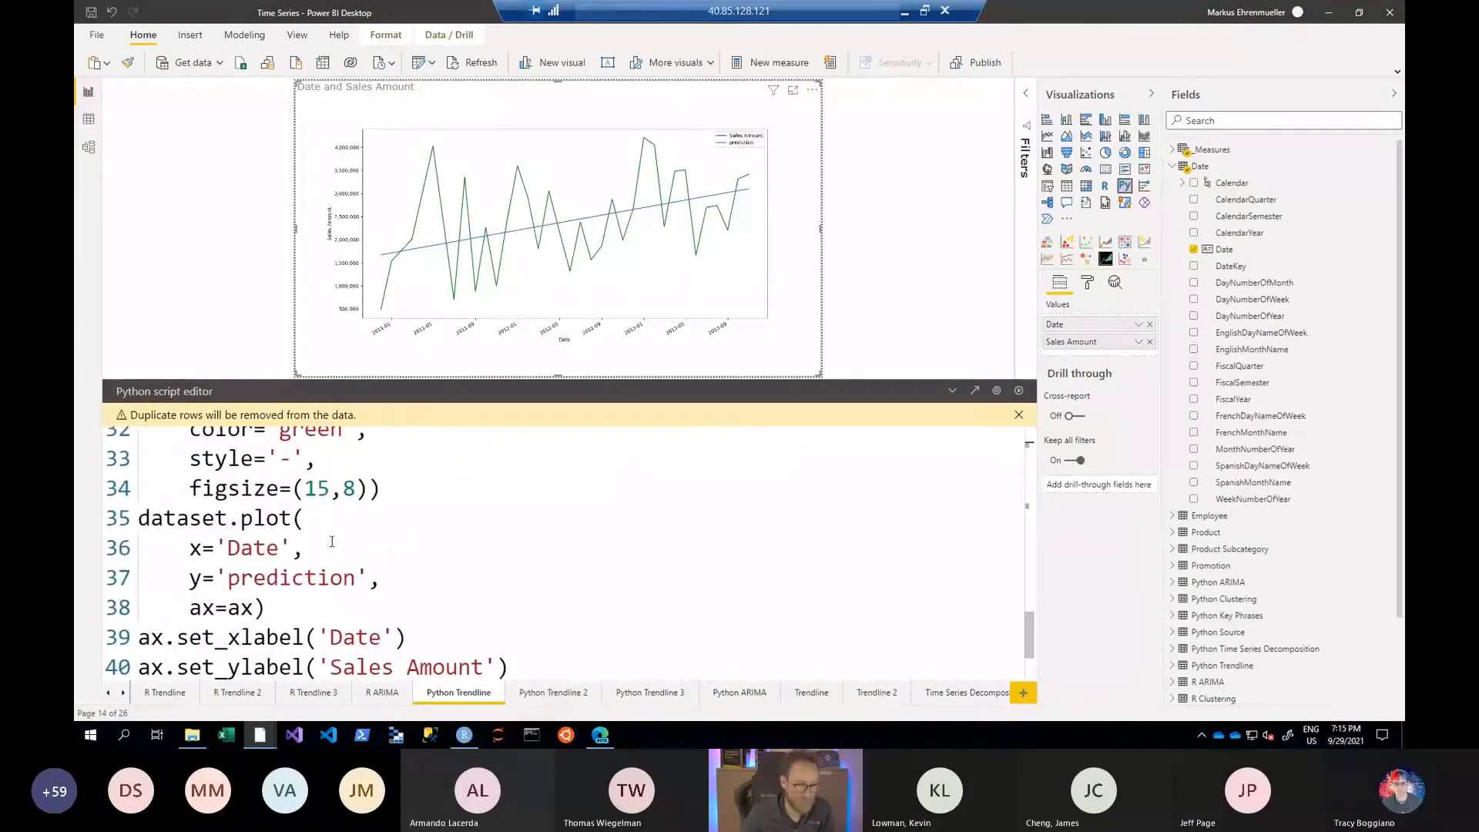
scroll(609, 575, down, 2)
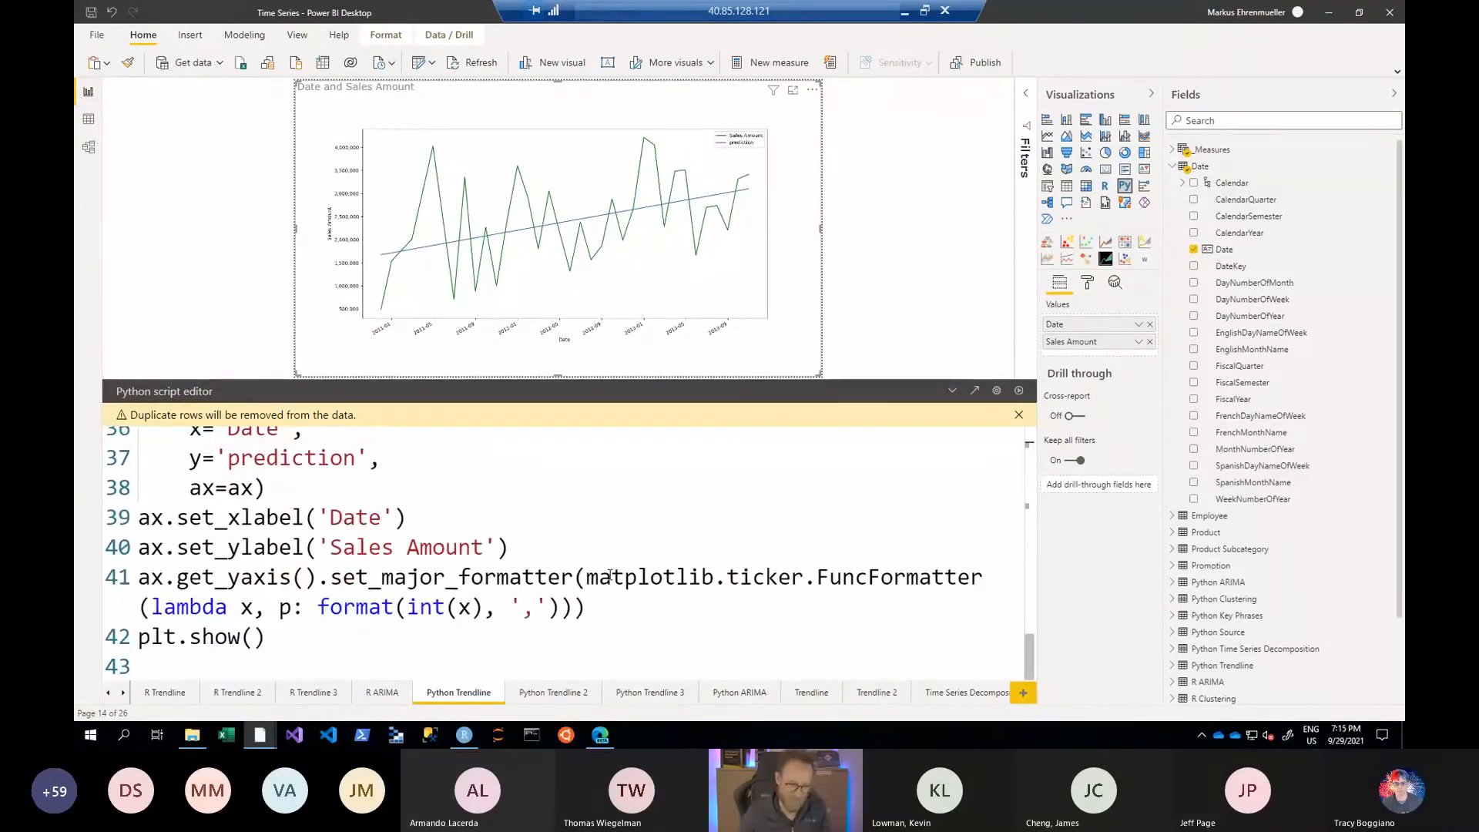
key(ctrl+Home)
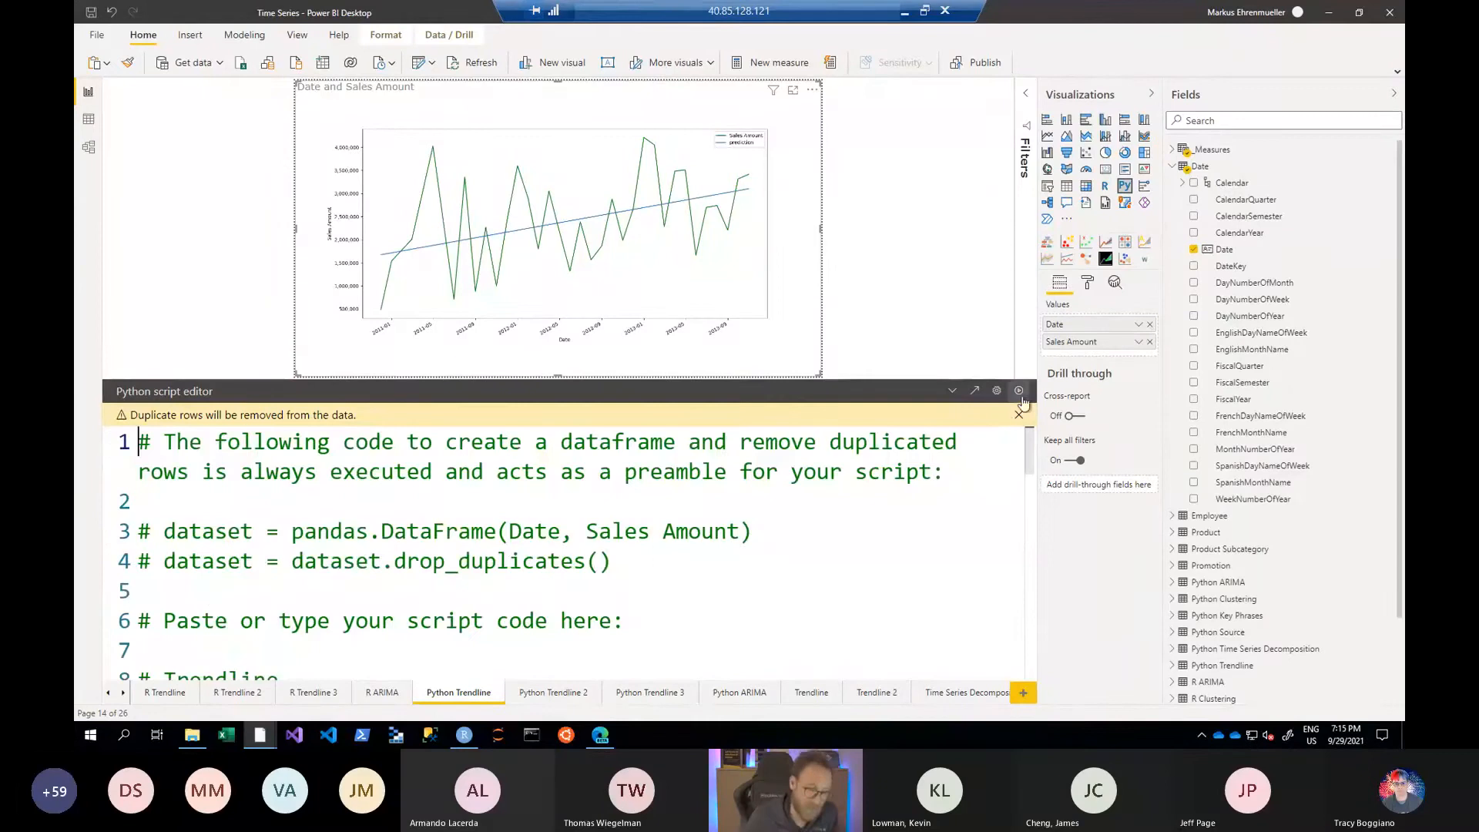
click(953, 392)
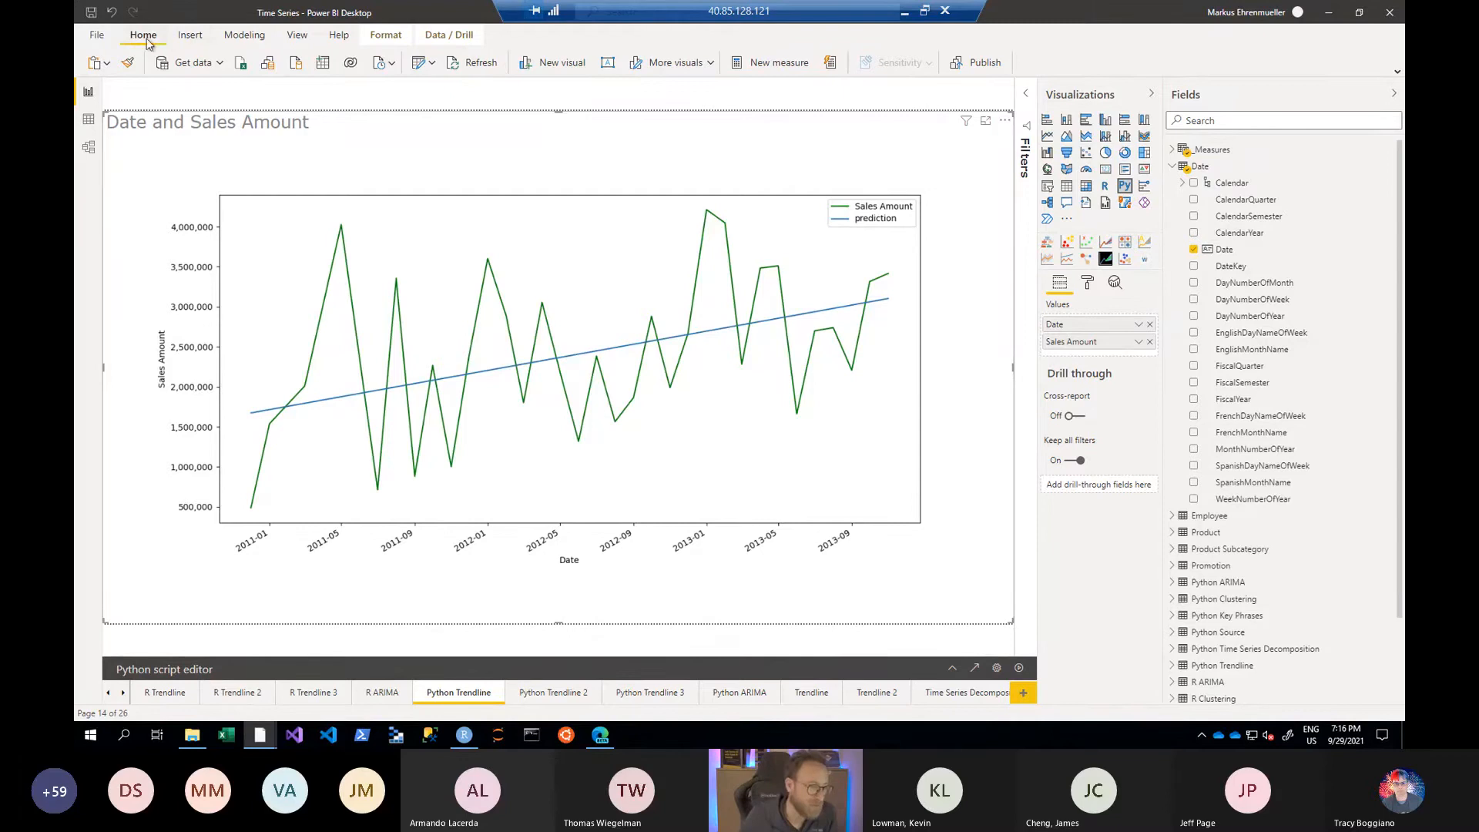
- Open the Power Query Editor, collapse the AdventureWorksDW query group and display the R Trendline query
click(416, 65)
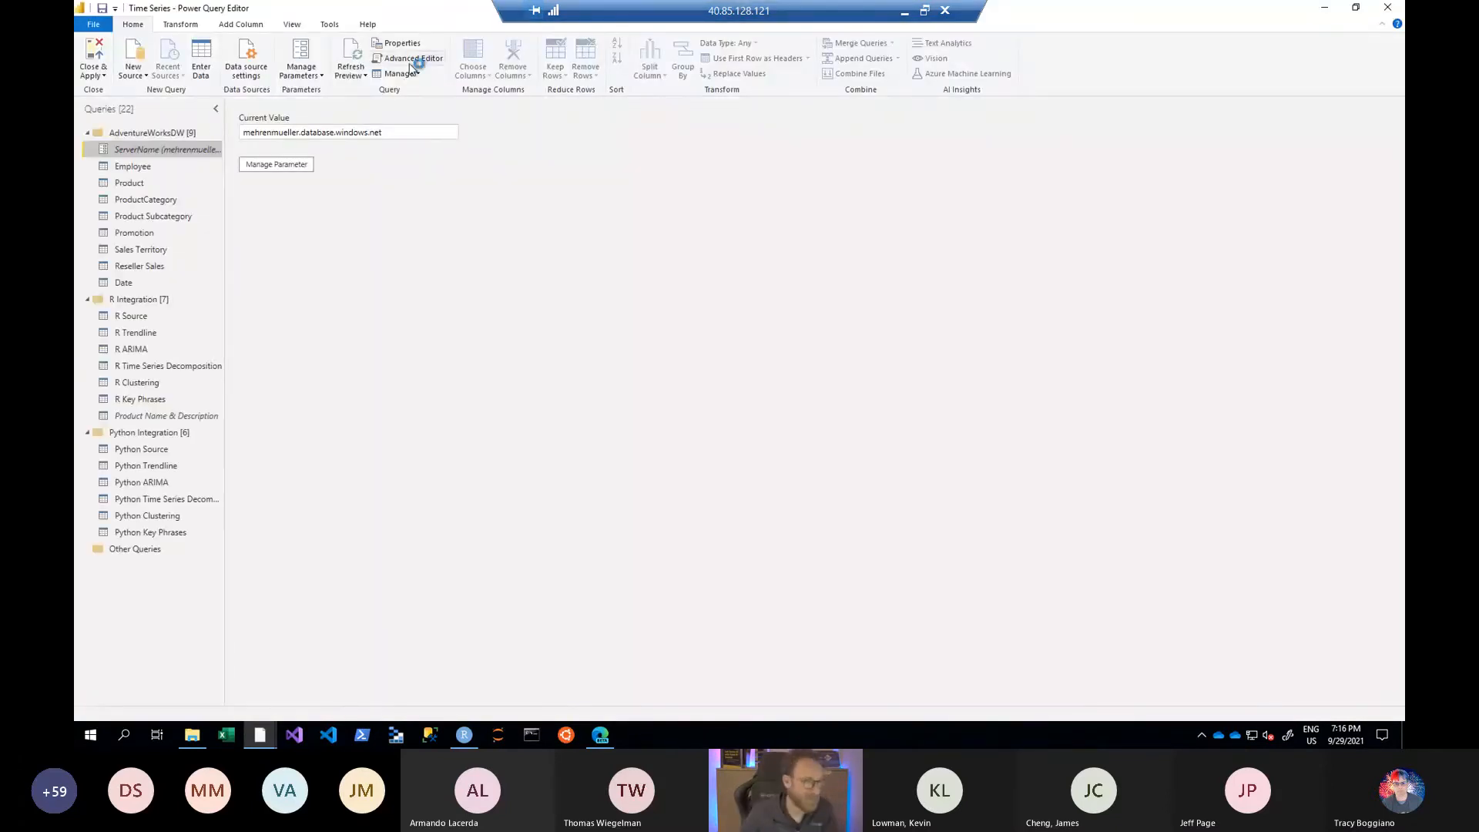
click(87, 132)
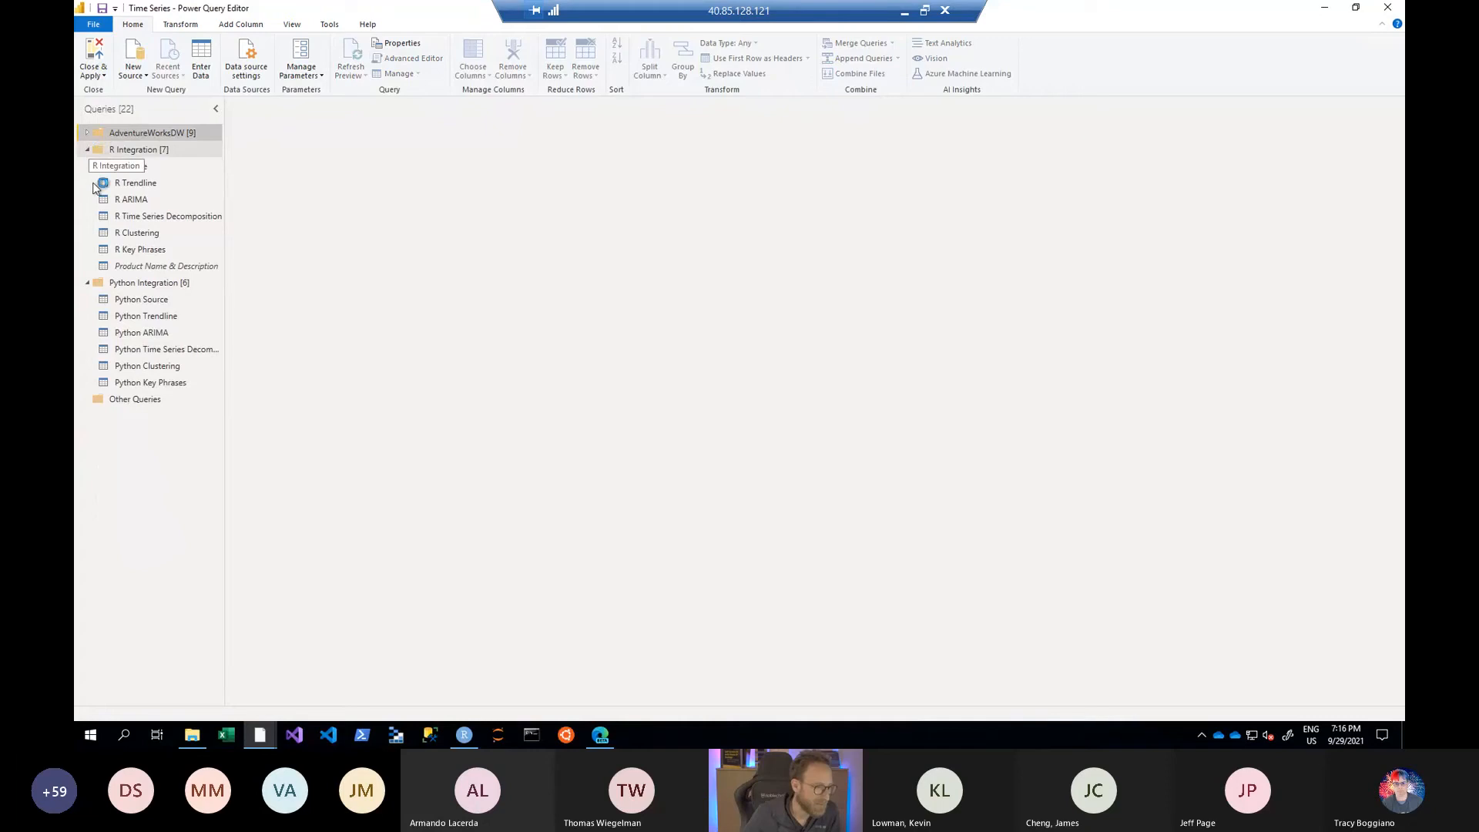
click(138, 180)
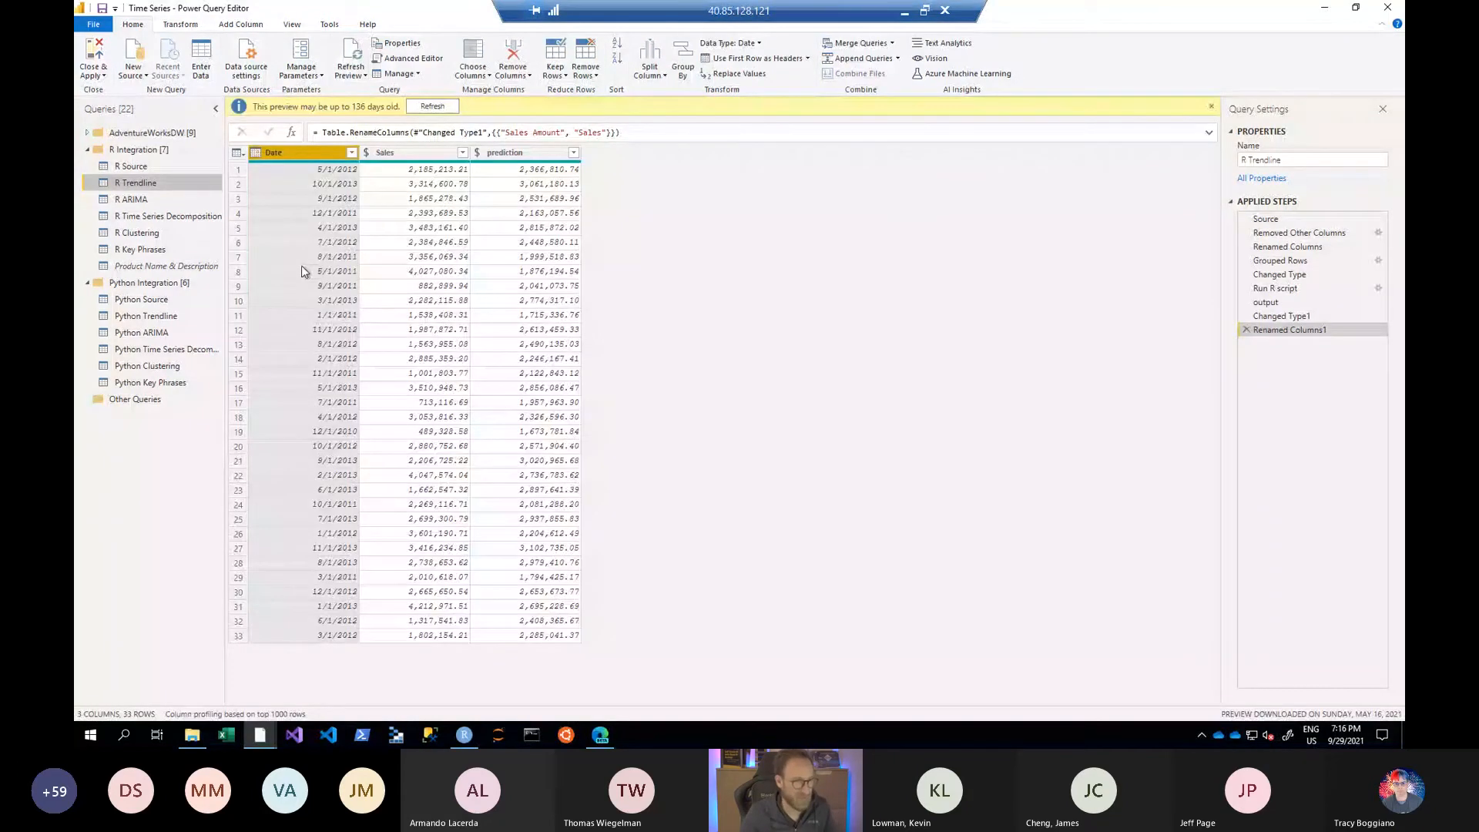
- Inspect the query's Date, Sales and prediction columns and its applied steps, and open the script of the Run R script step
key(ctrl+1)
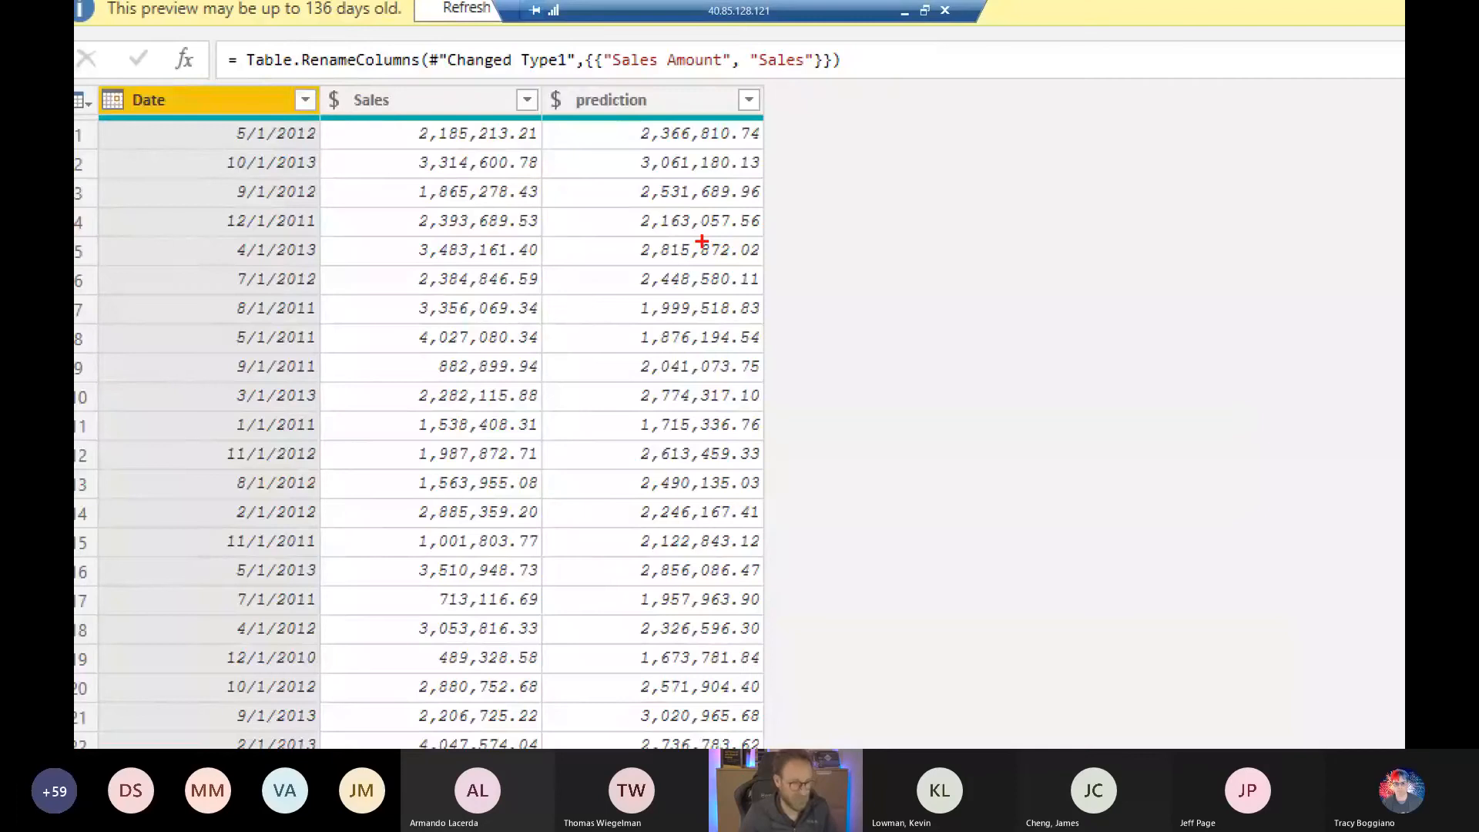
key(Escape)
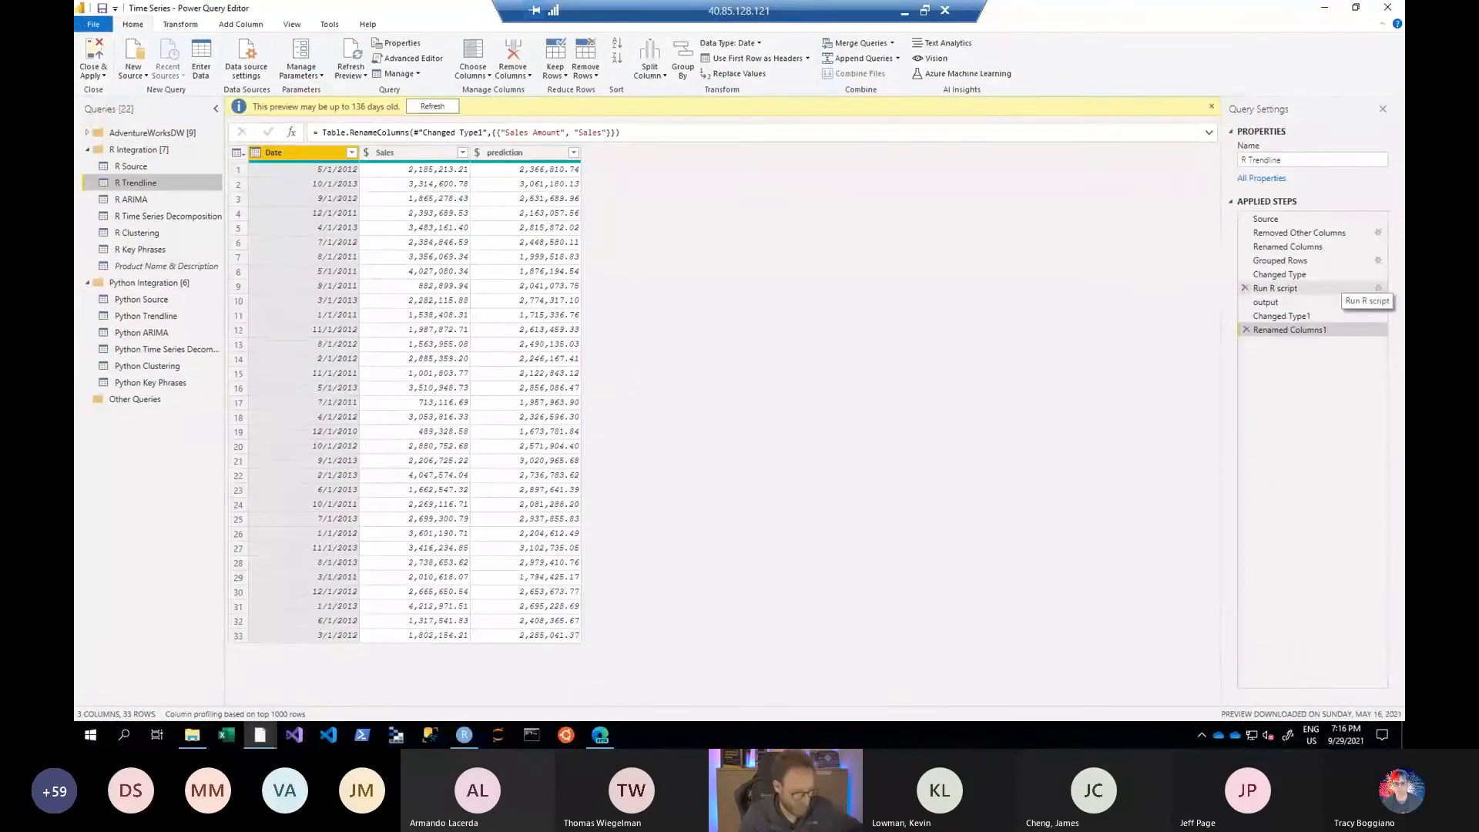
key(ctrl+1)
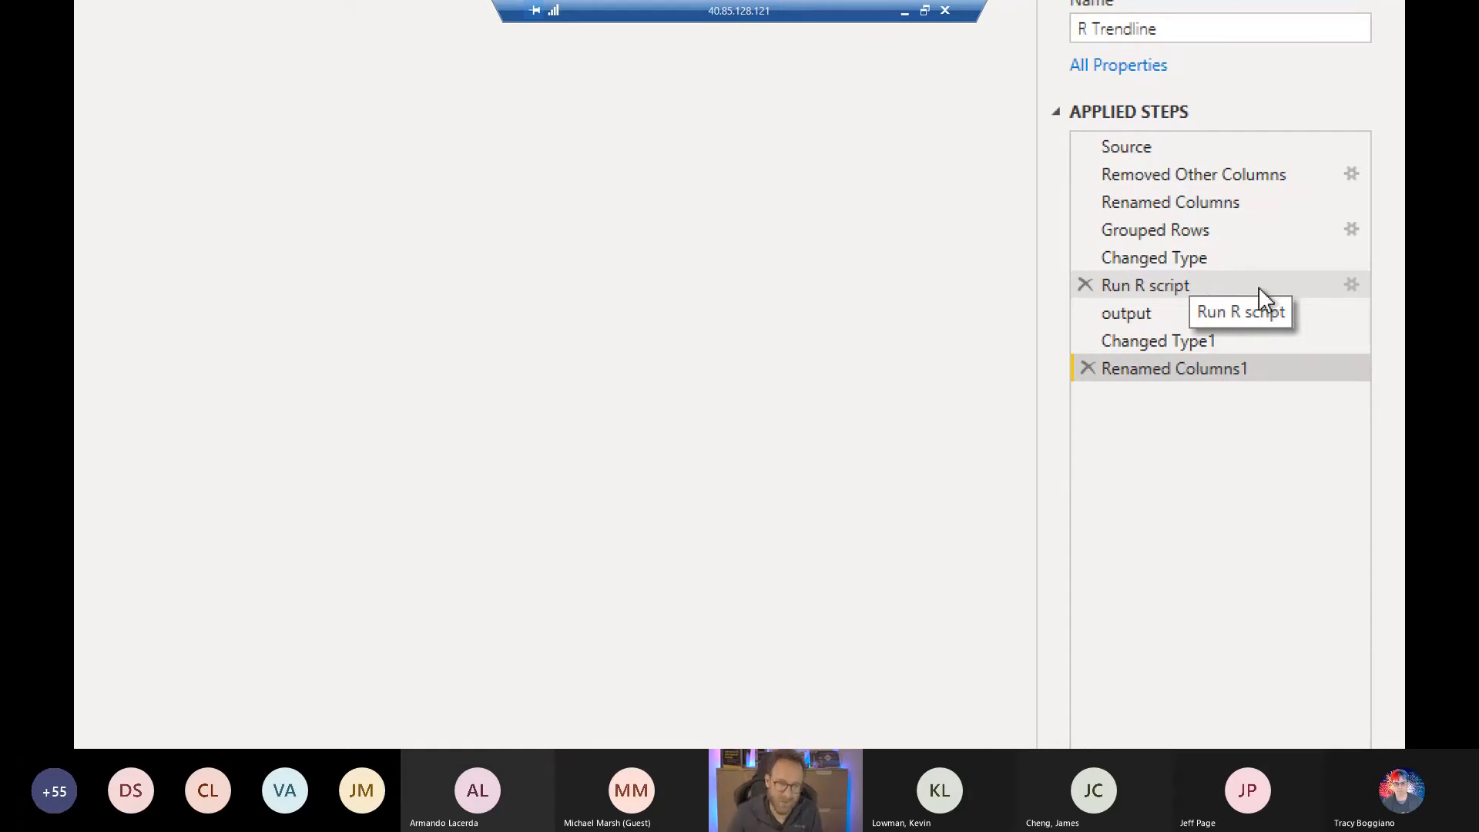
click(1342, 287)
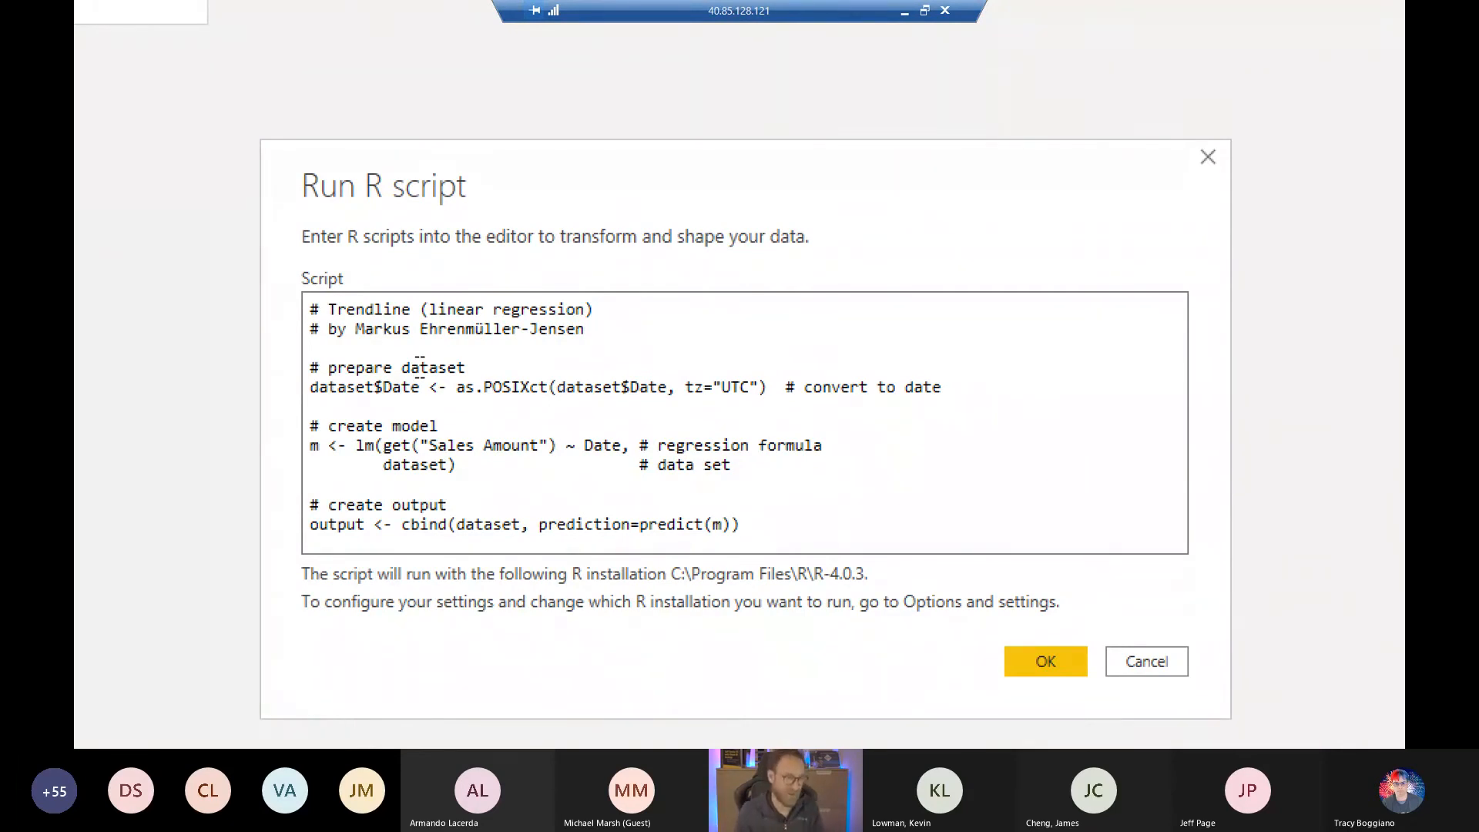
- Read the R script's dataset preparation section with the as.POSIXct date conversion, down to the create model comment
key(Down)
key(Left)
key(Left)
key(Left)
key(Left)
key(Left)
key(Up)
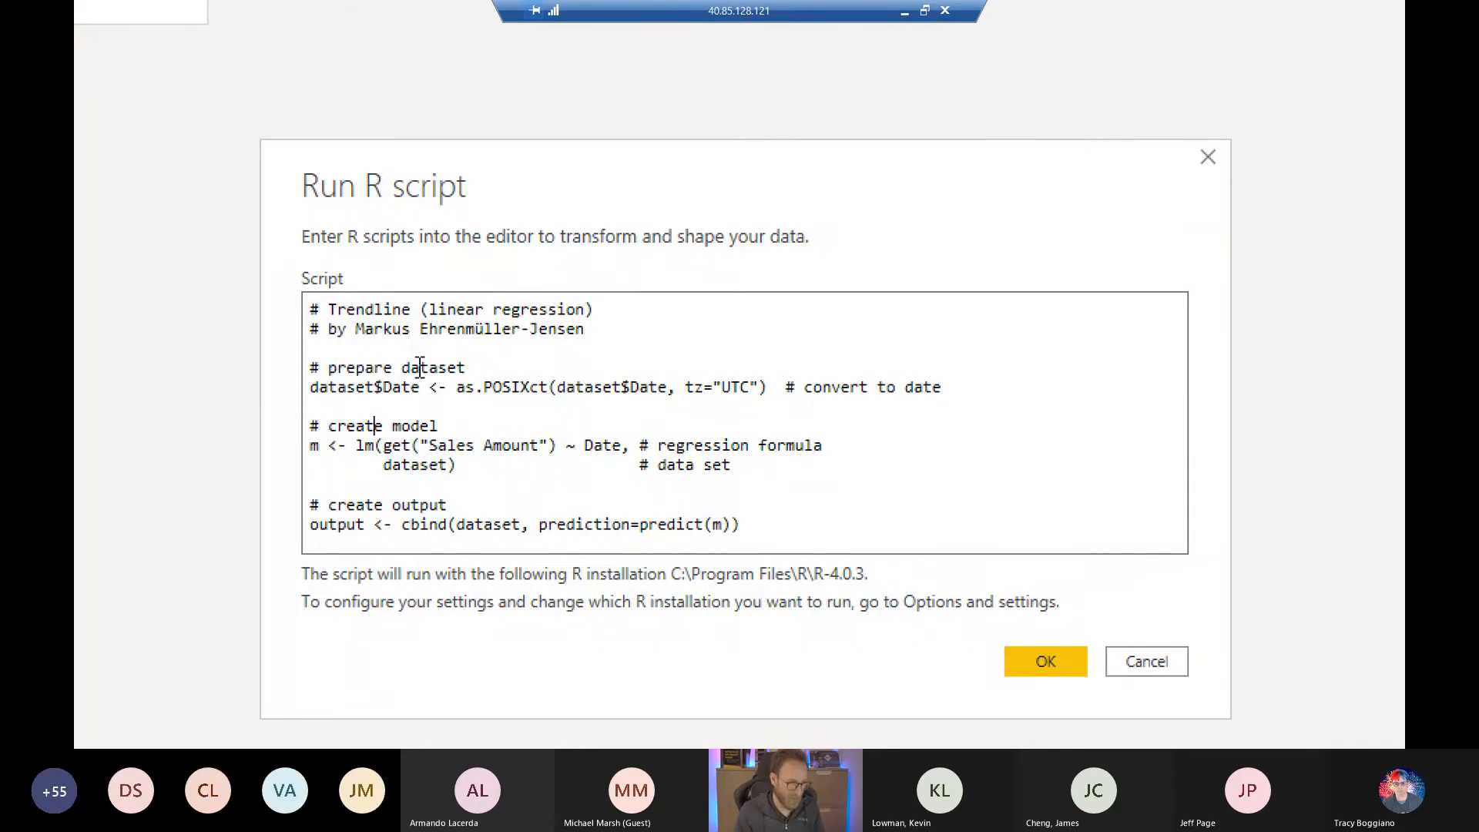
key(Up)
key(Up)
key(Up)
key(Up)
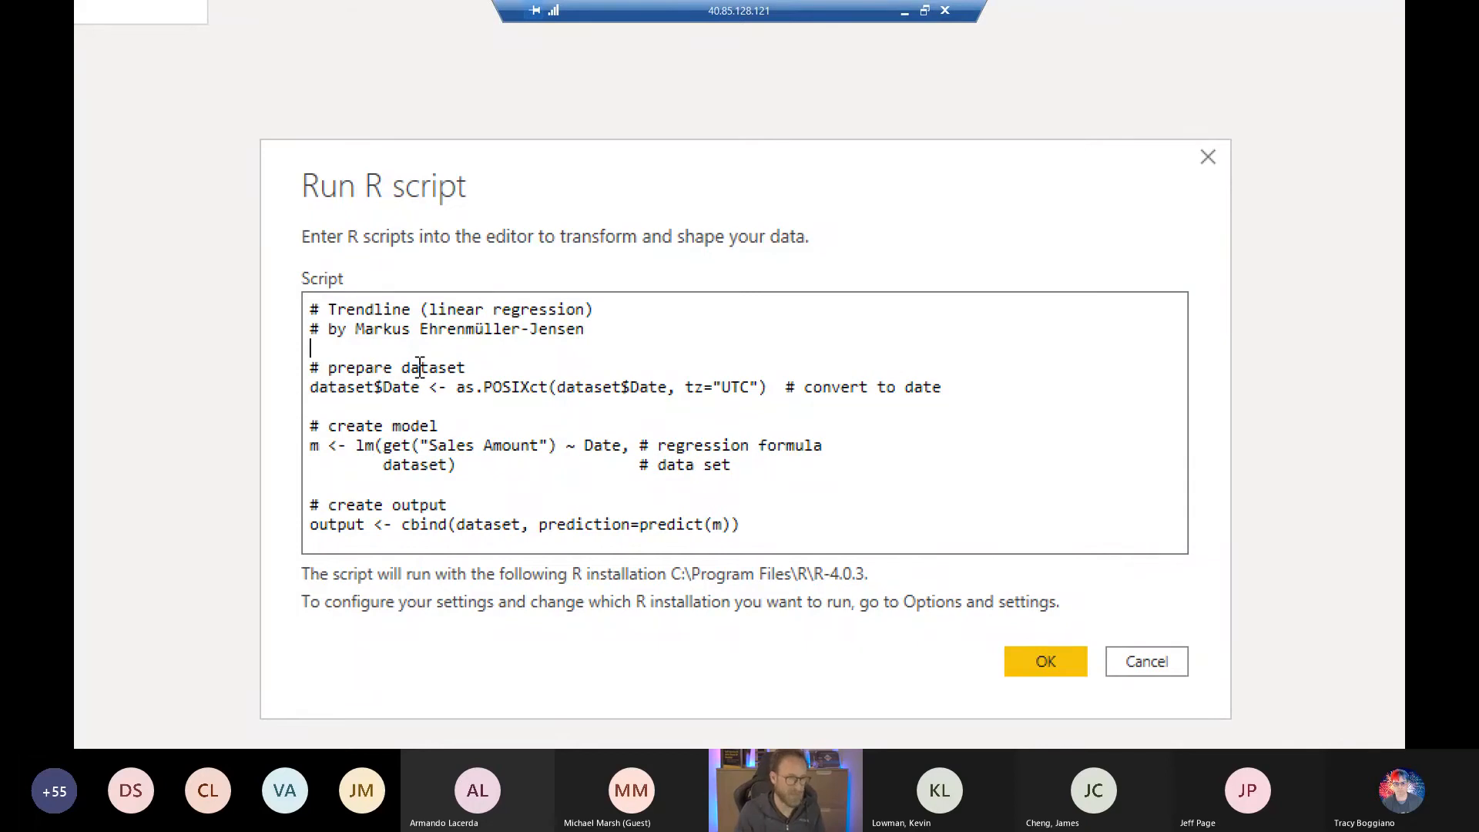
key(Down)
key(Down)
key(Down)
key(Down)
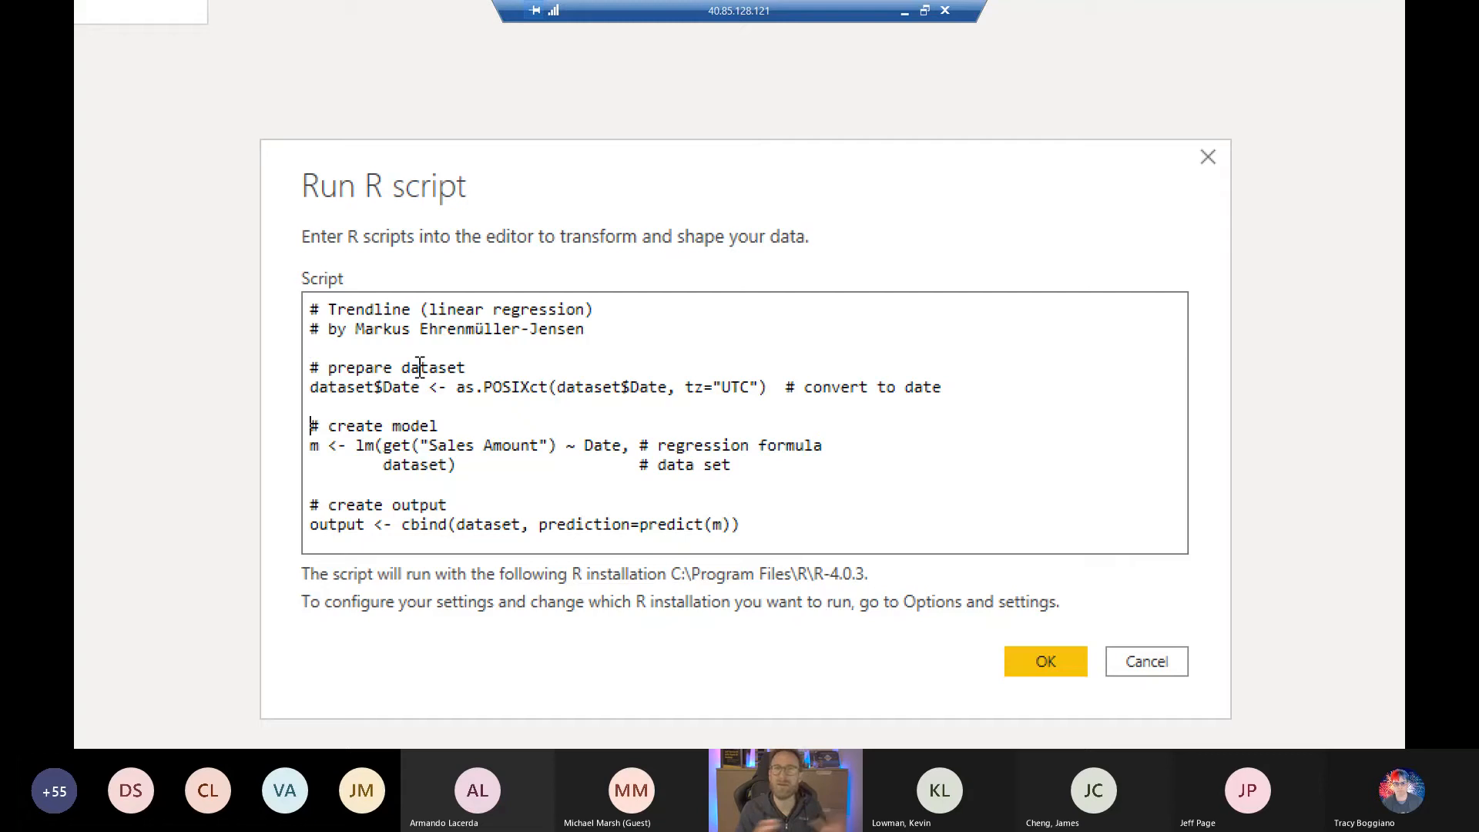
- Examine the lm() model call in the R script, including its Sales Amount ~ Date regression formula and dataset argument
key(Down)
key(Right)
key(Right)
key(Right)
key(Right)
key(Right)
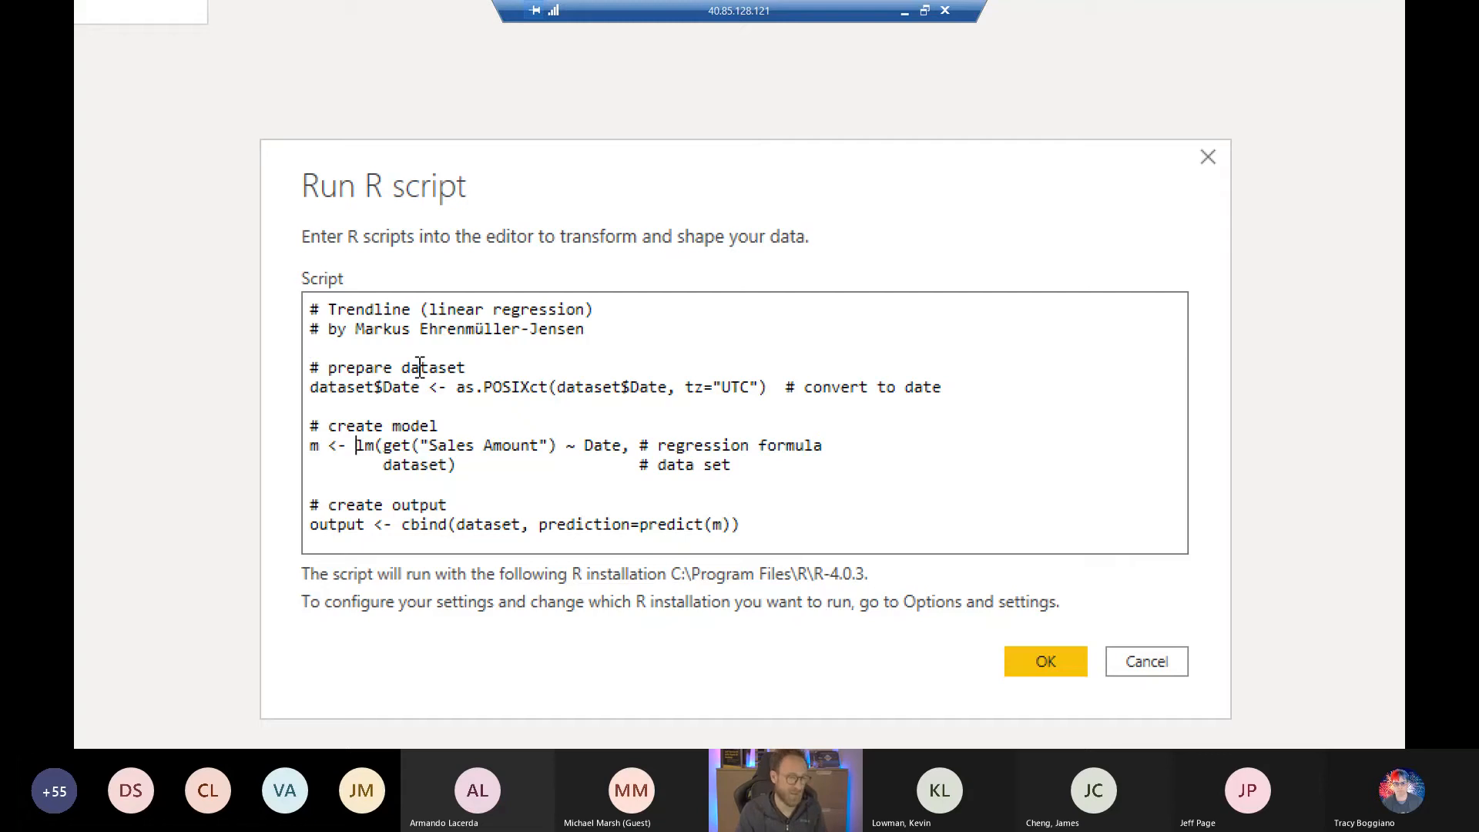
key(shift+Right)
key(shift+Right)
key(Right)
key(Right)
key(Right)
key(Right)
key(Right)
key(Right)
key(Right)
key(Right)
key(Right)
key(Right)
key(Right)
key(shift+Right)
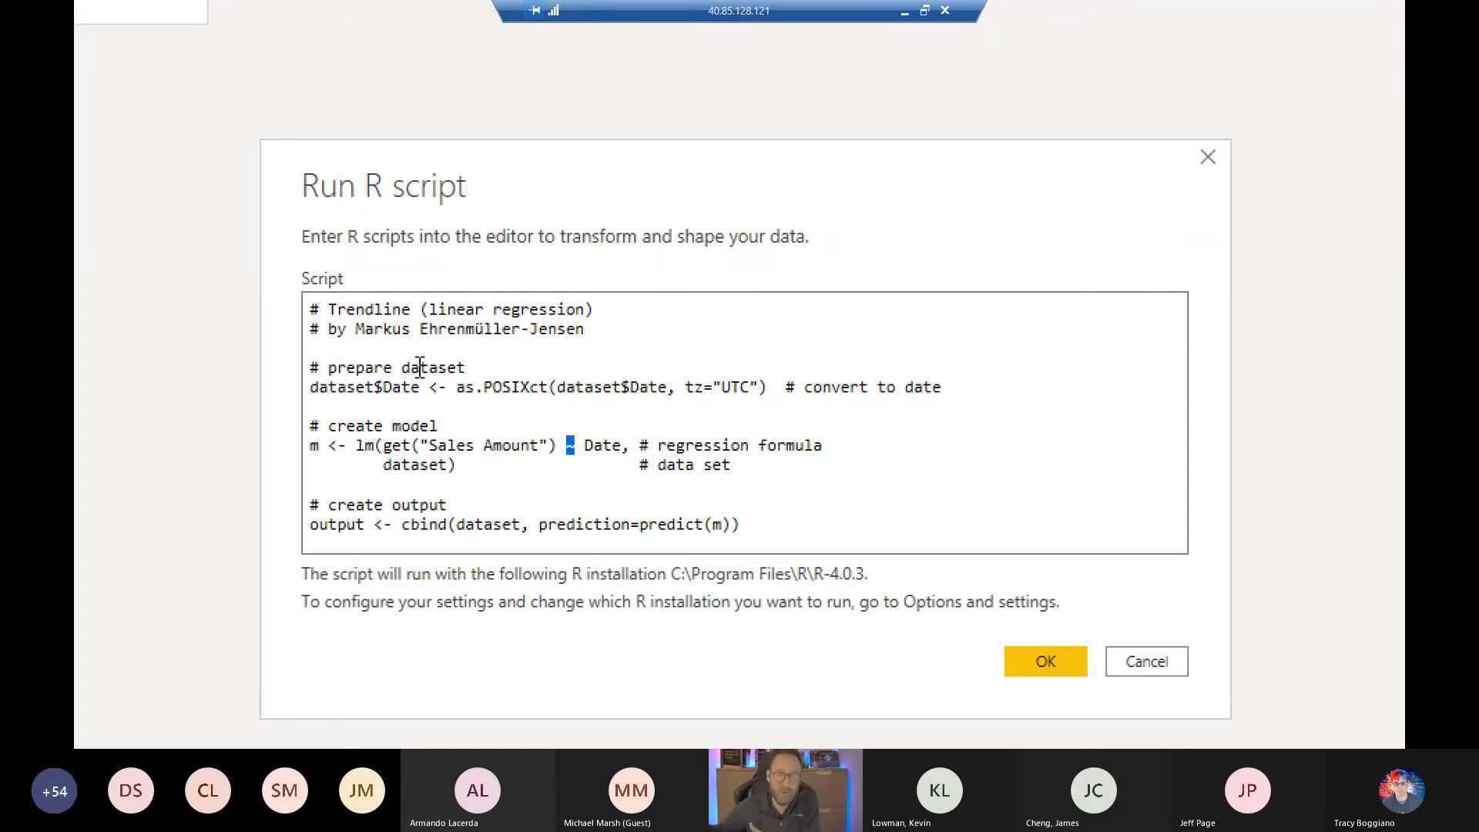
key(Right)
key(Right)
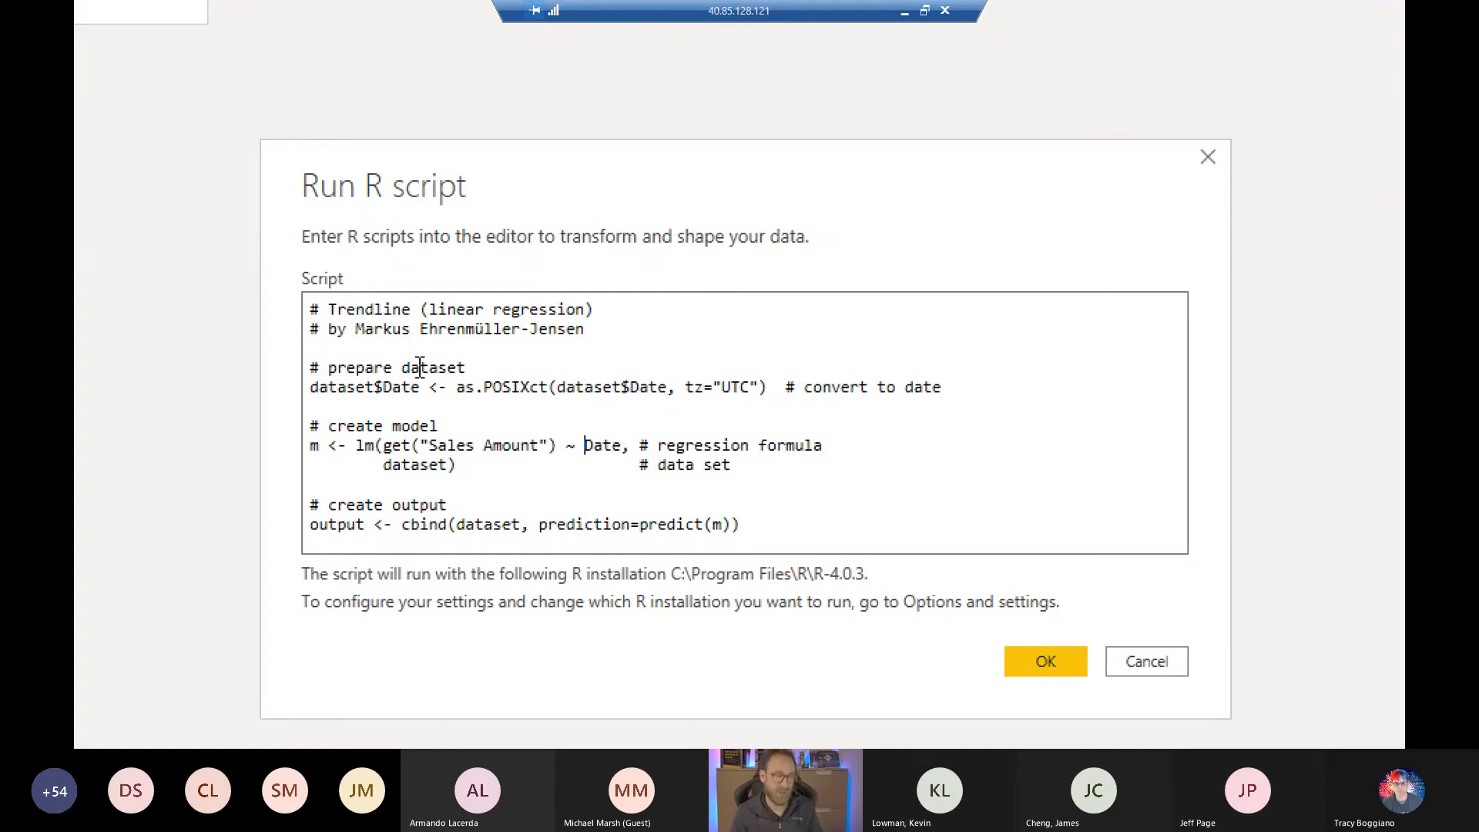
key(Down)
key(Left)
key(Left)
key(Left)
key(Left)
key(Left)
key(Left)
key(Left)
key(Left)
key(Left)
key(Left)
key(Left)
key(Left)
key(shift+Home)
key(shift+Home)
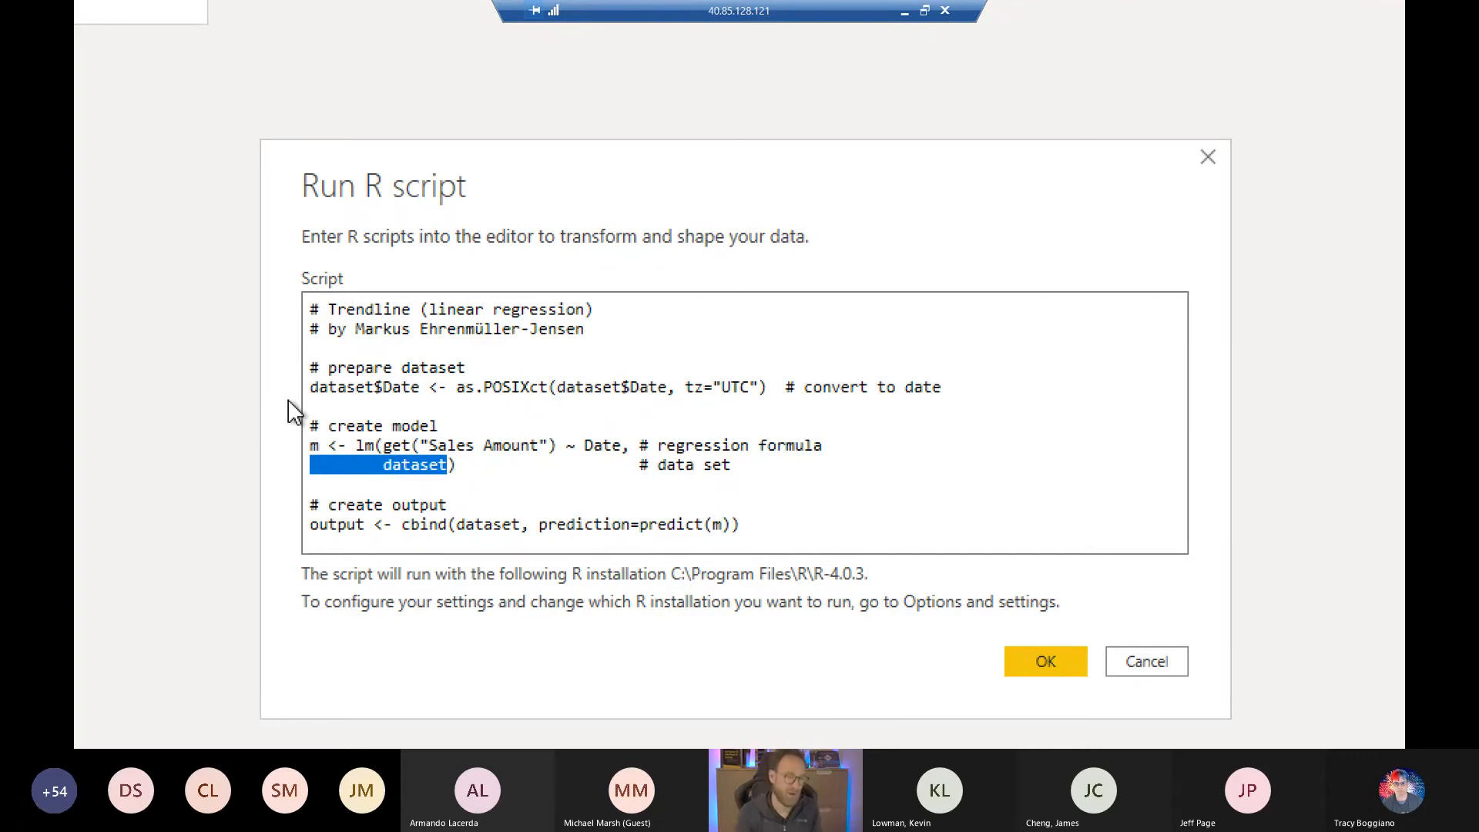
- Examine output, dataset, prediction and predict(m) in the R script's cbind line, and close the script without changes
key(Down)
key(Down)
key(Down)
key(ctrl+shift+Right)
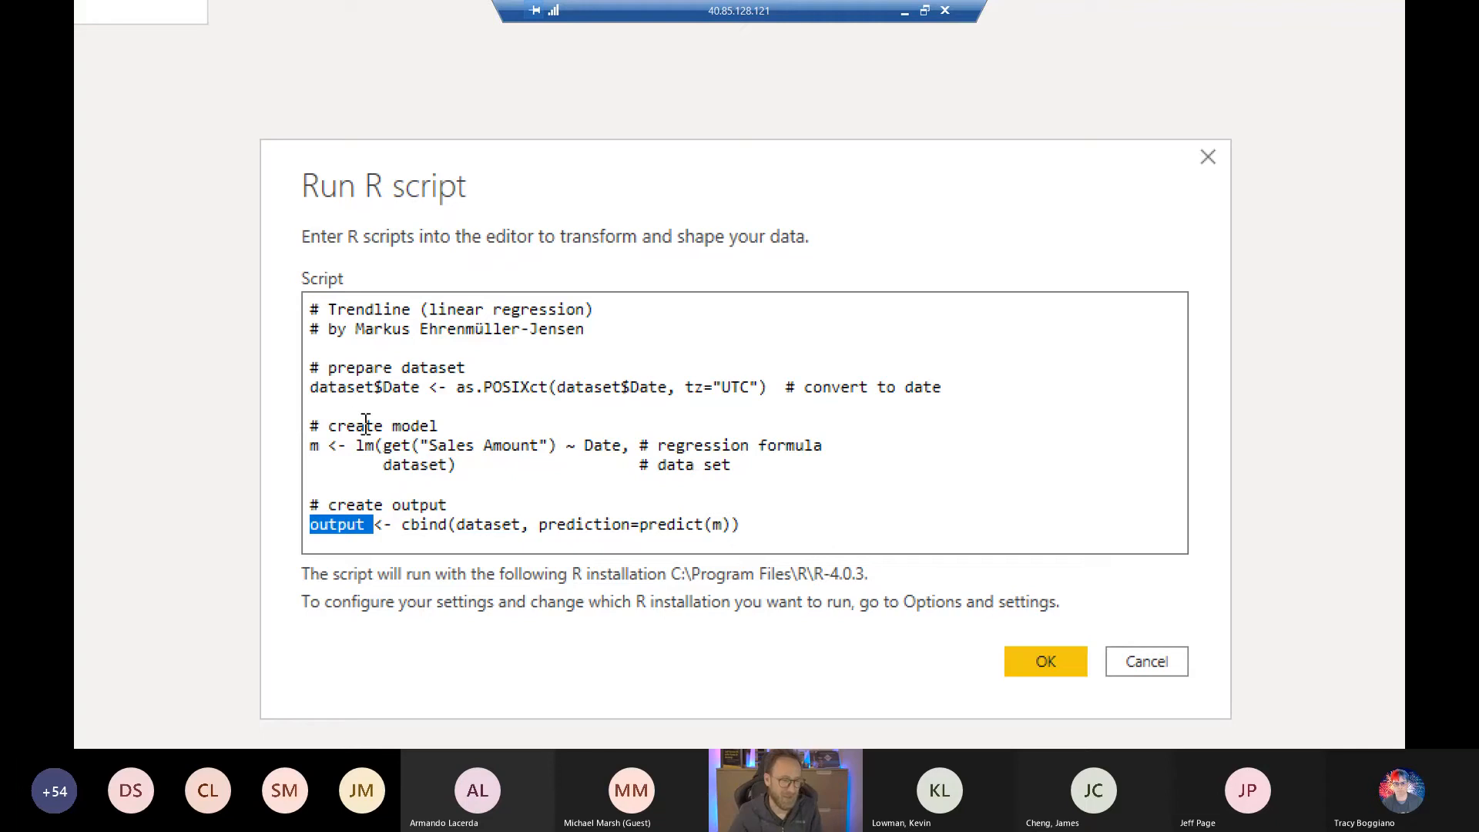
double_click(475, 525)
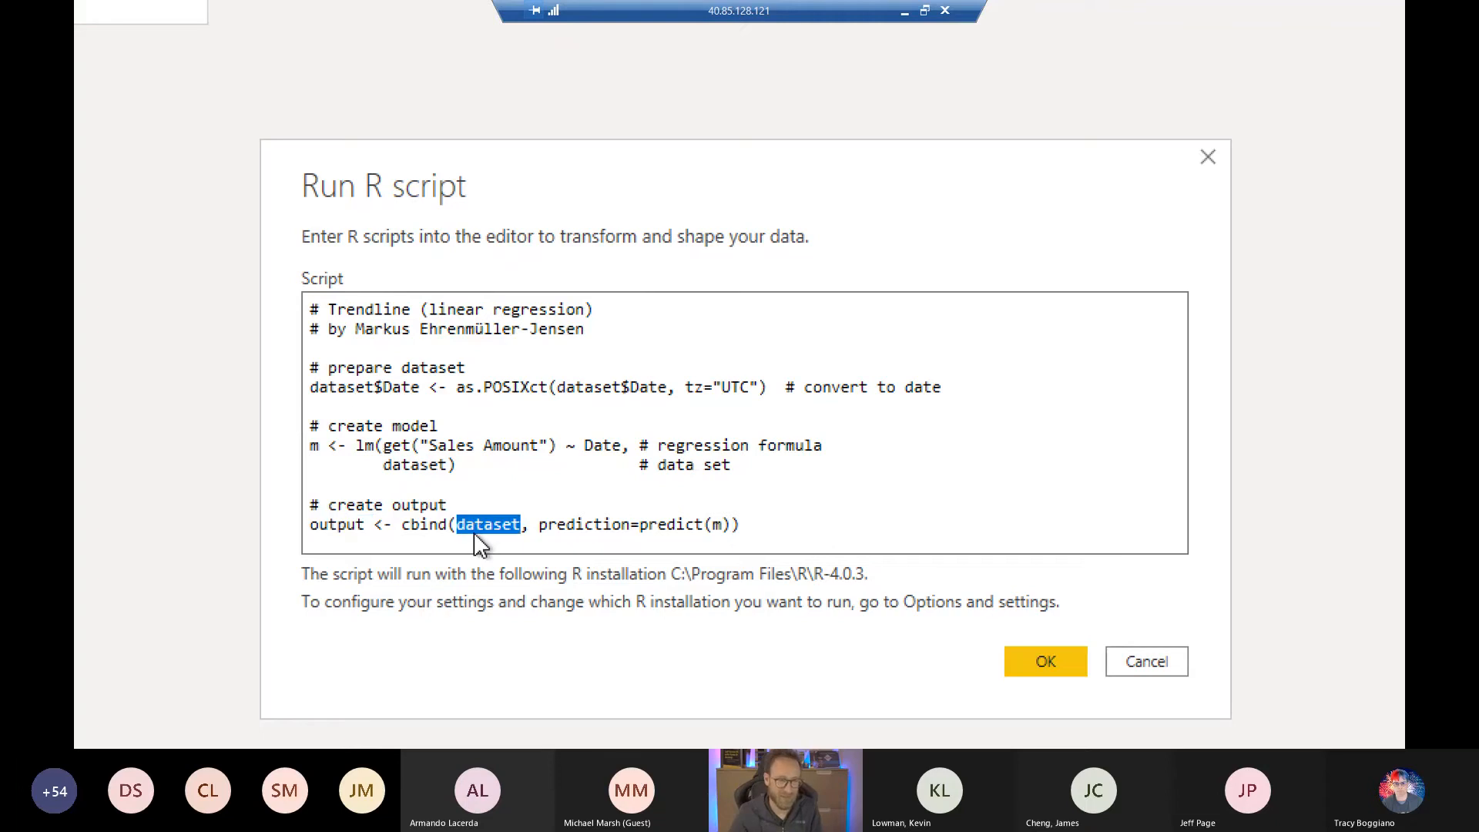
double_click(568, 523)
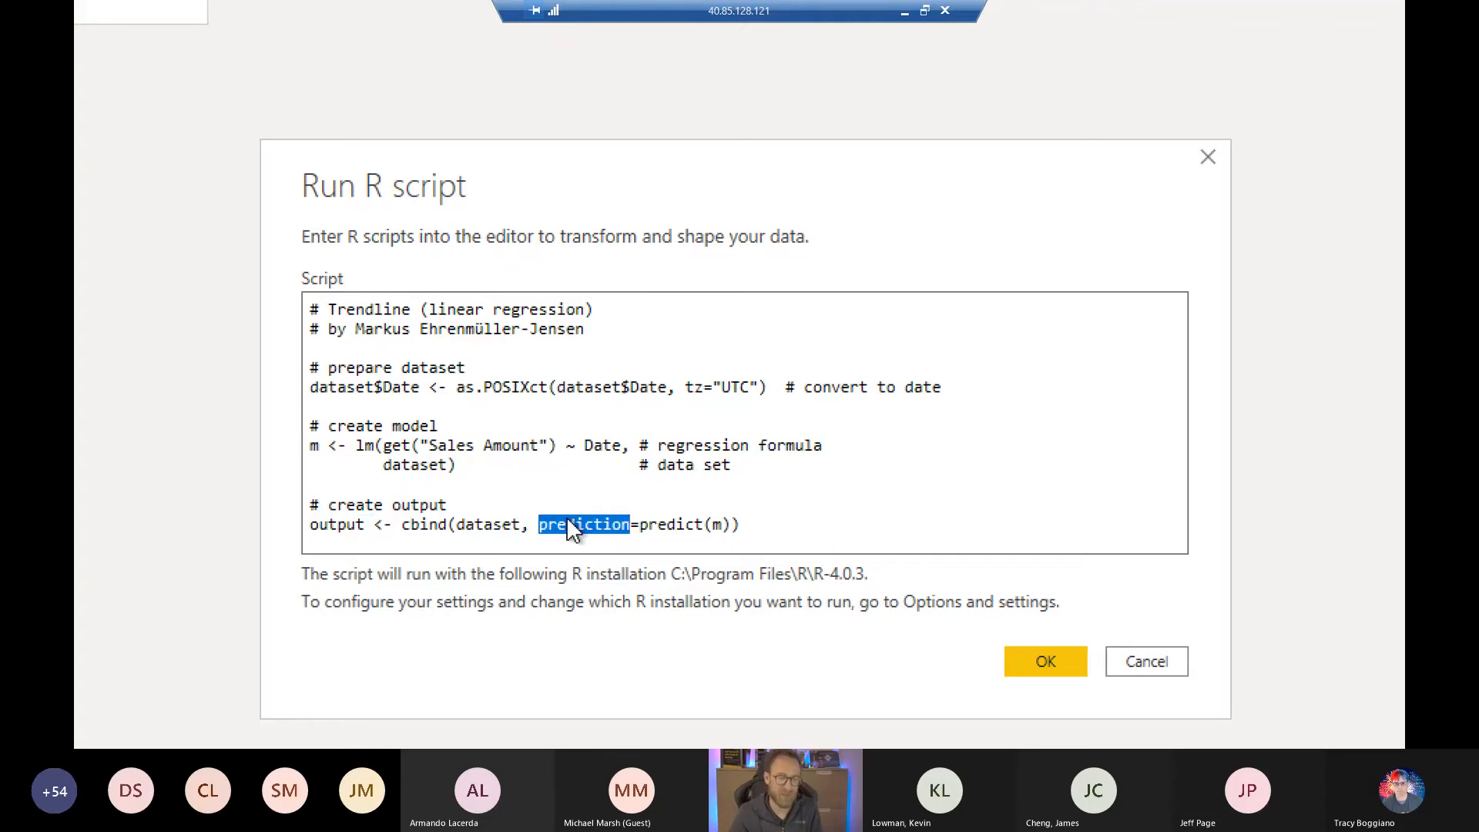
click(640, 525)
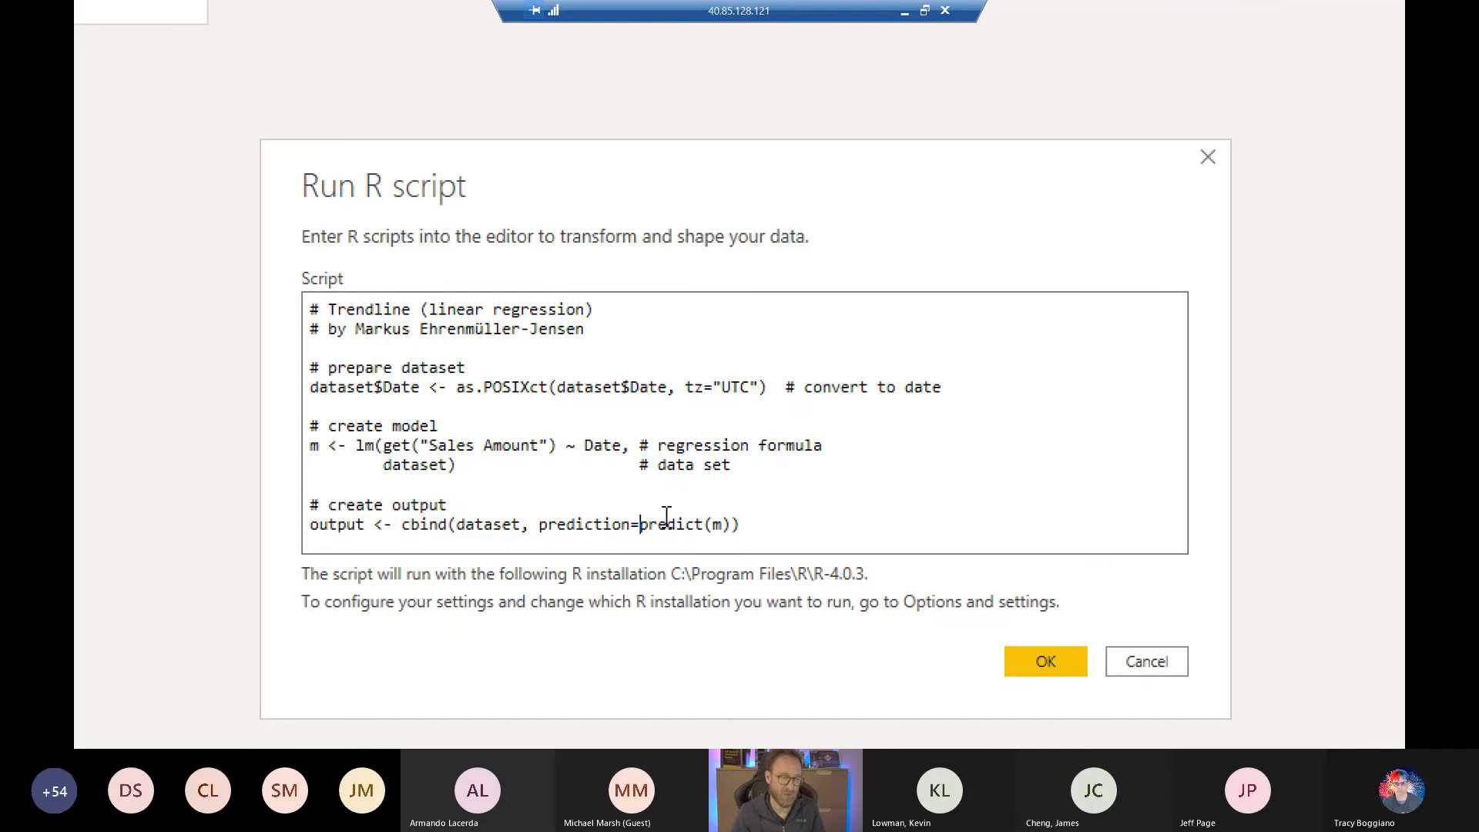
key(shift+End)
key(shift+Left)
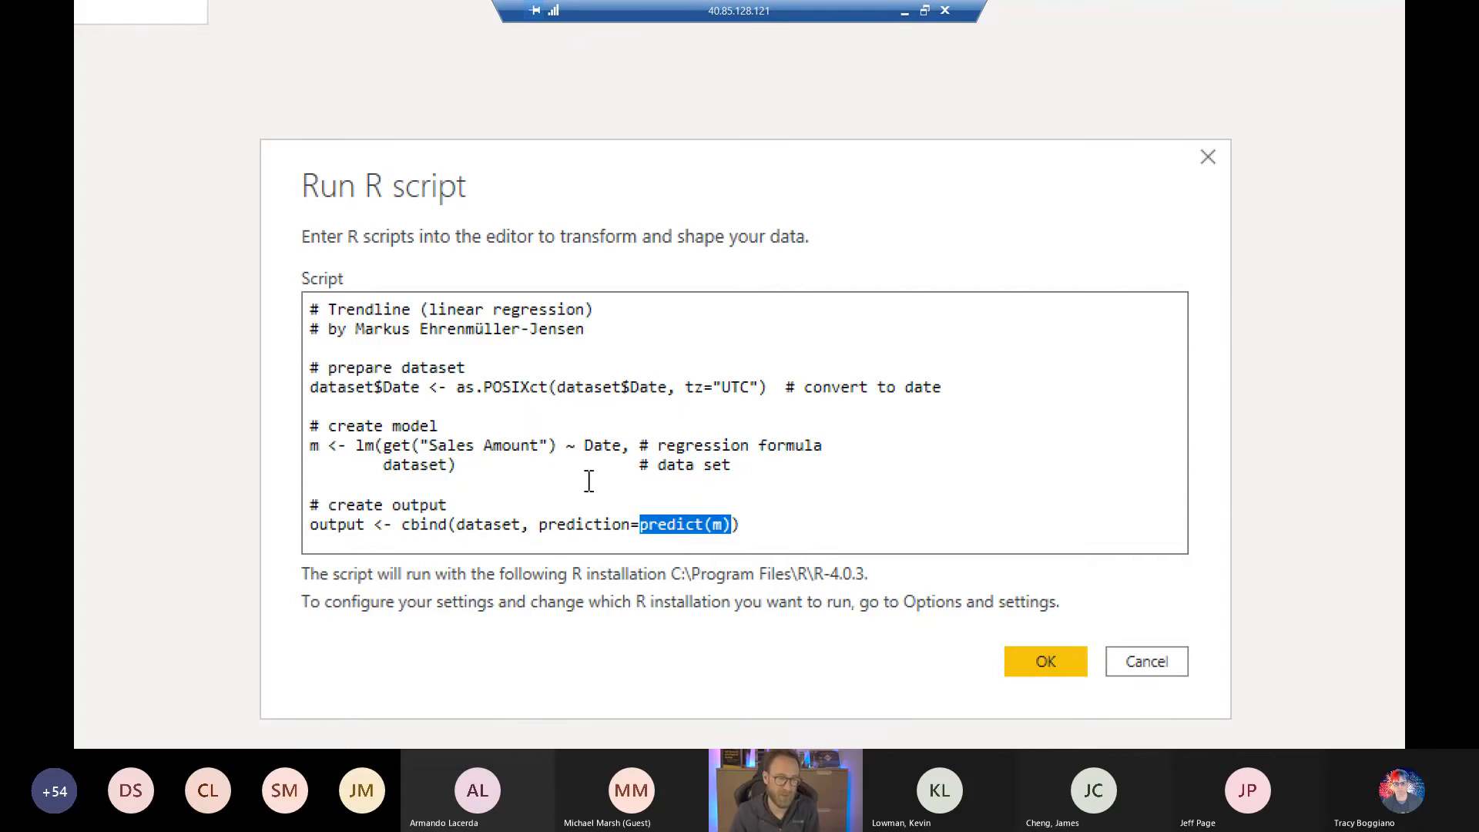
click(1146, 660)
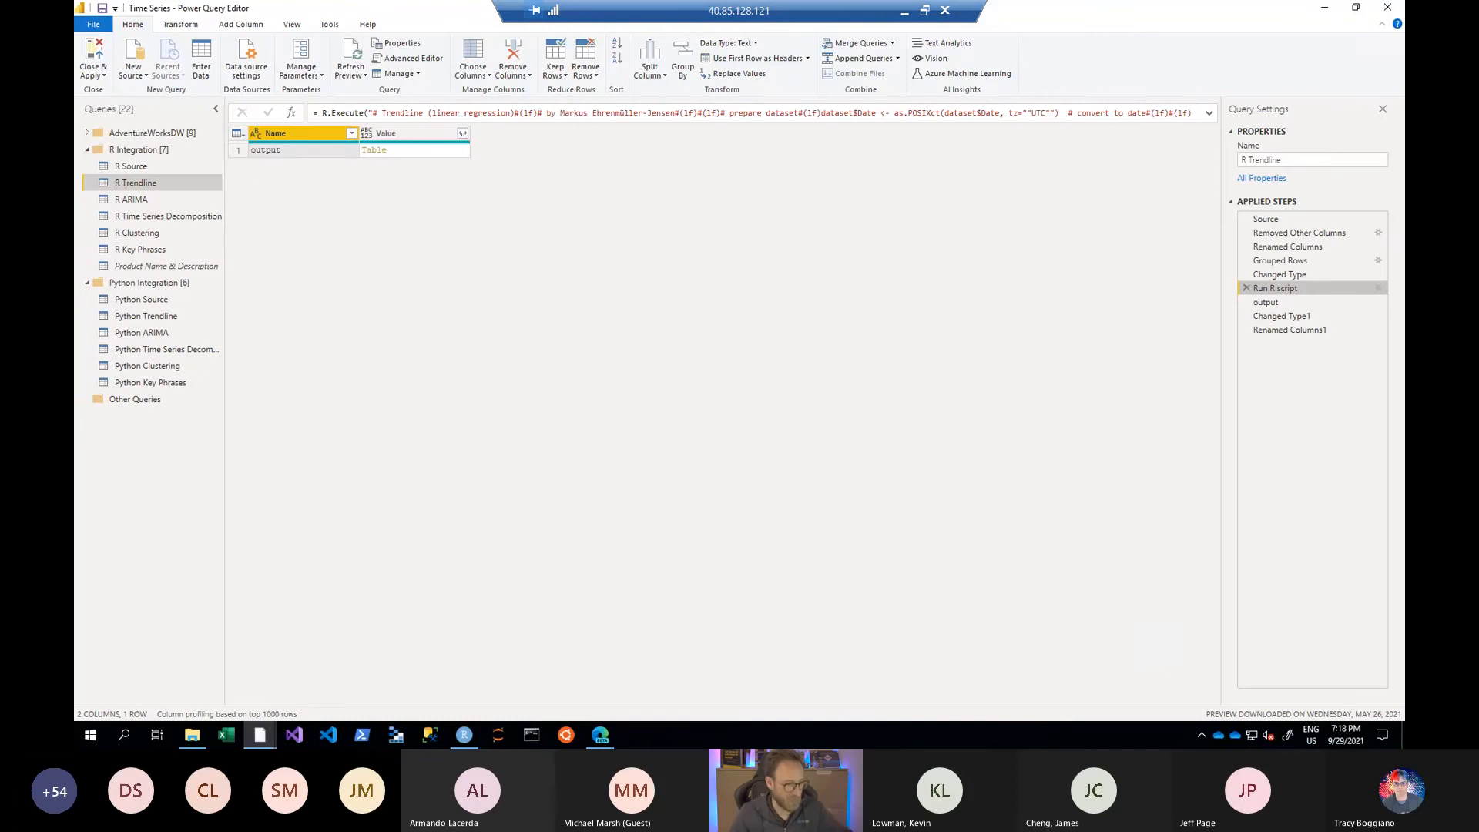
- Inspect the R Trendline query's data at the output, Changed Type1 and Renamed Columns1 steps
key(ctrl+1)
click(260, 158)
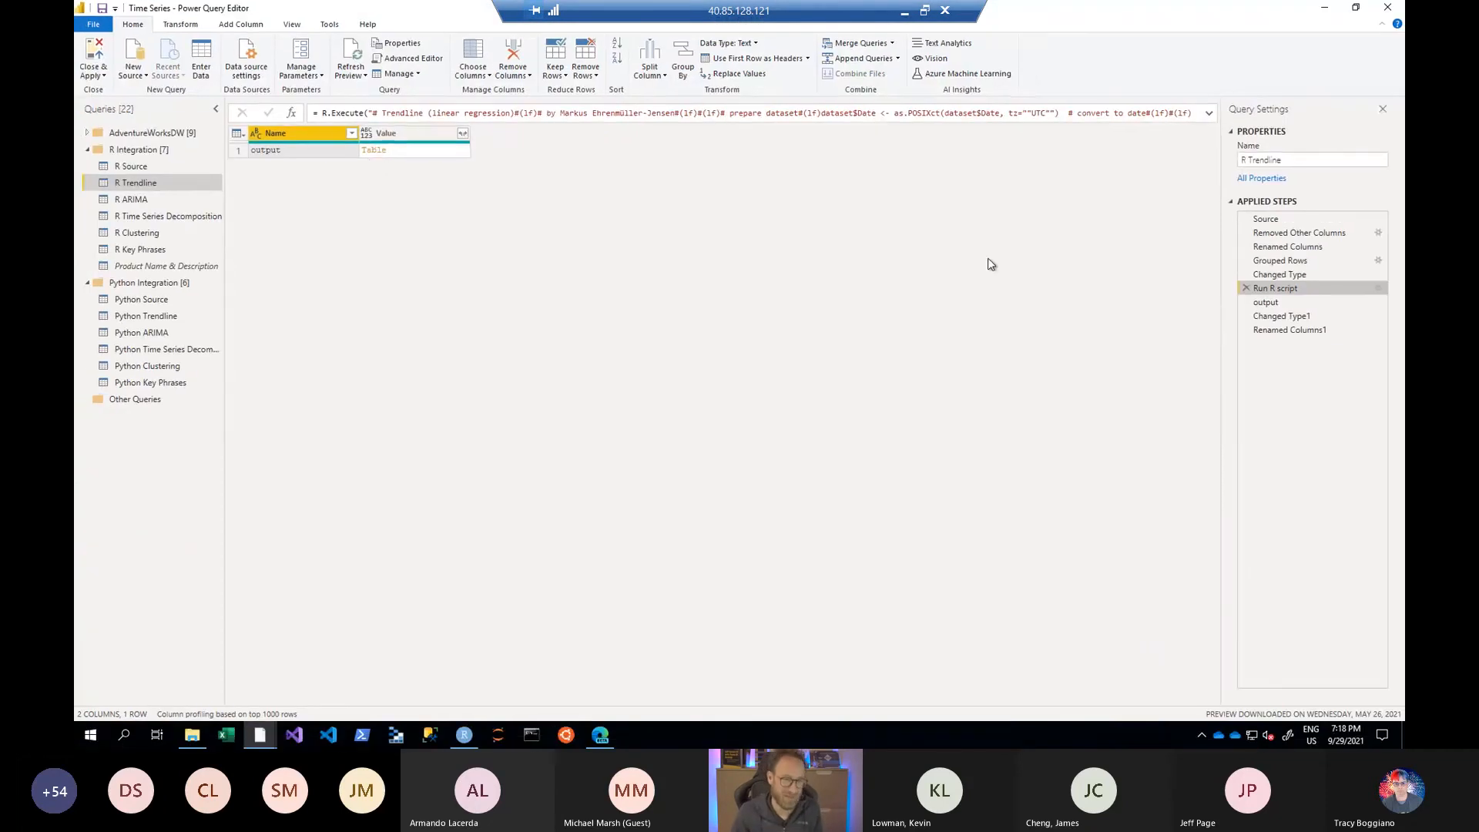
click(1262, 304)
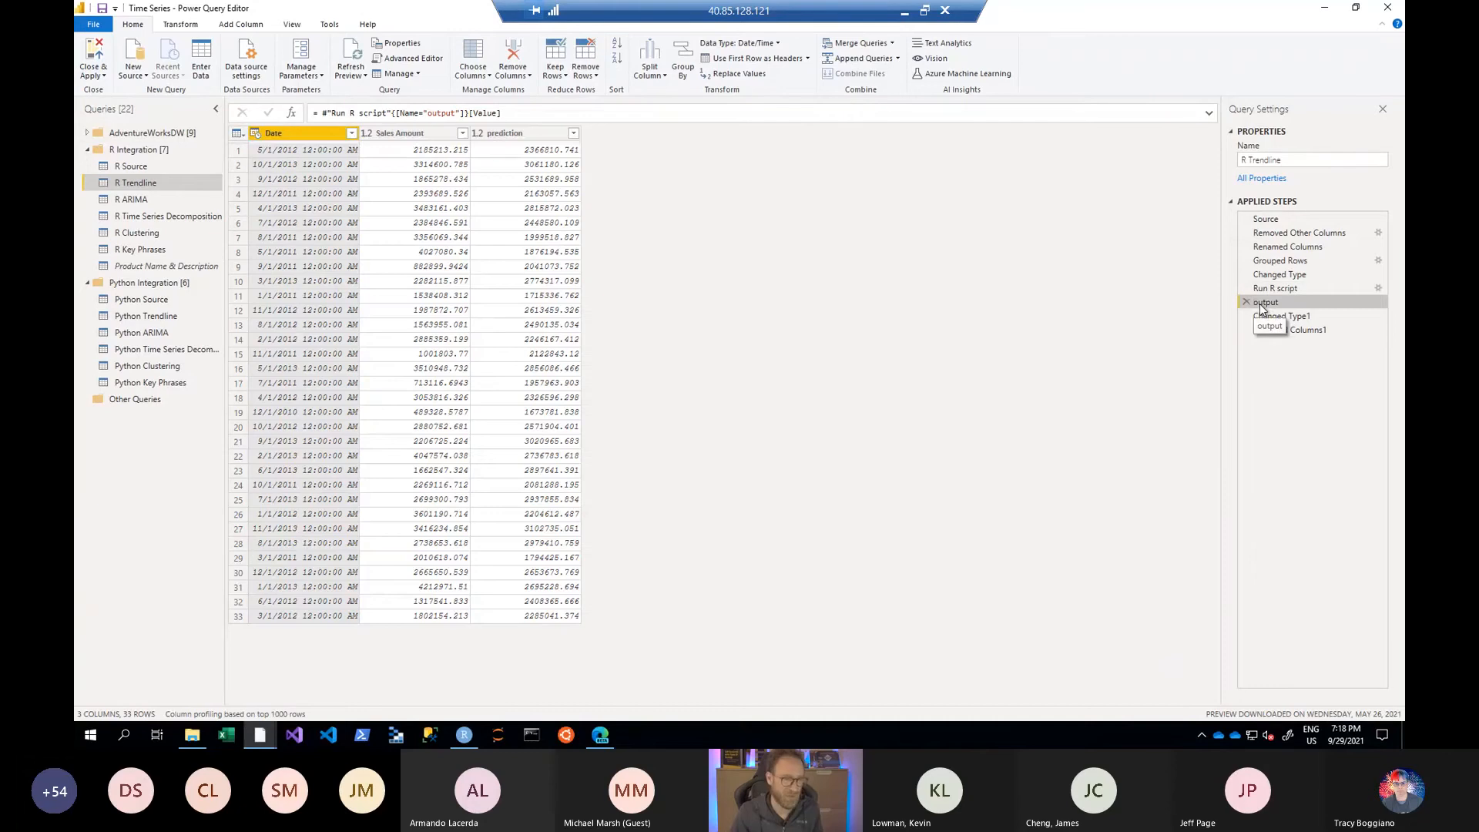
click(1276, 319)
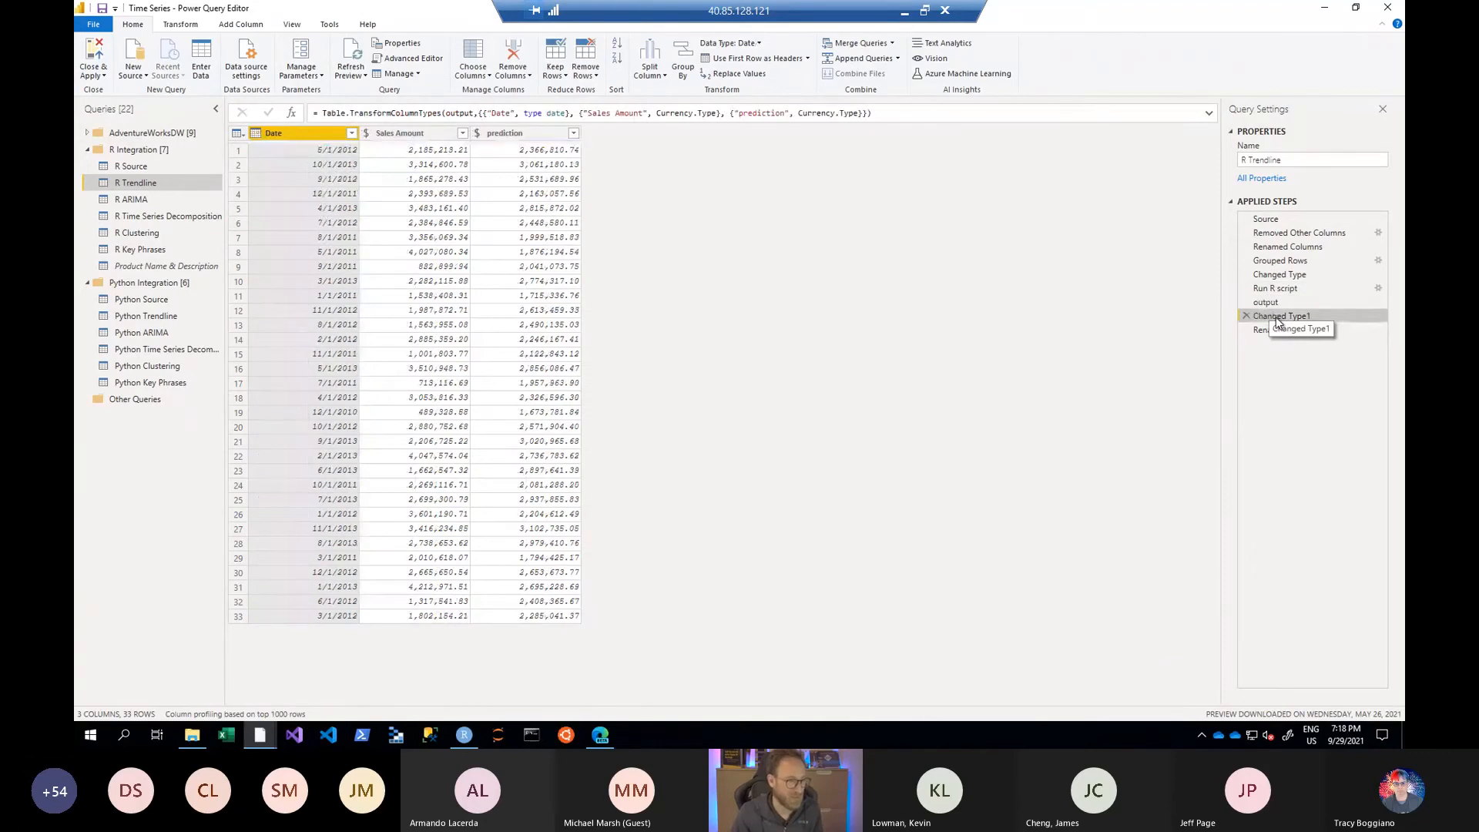
click(1272, 329)
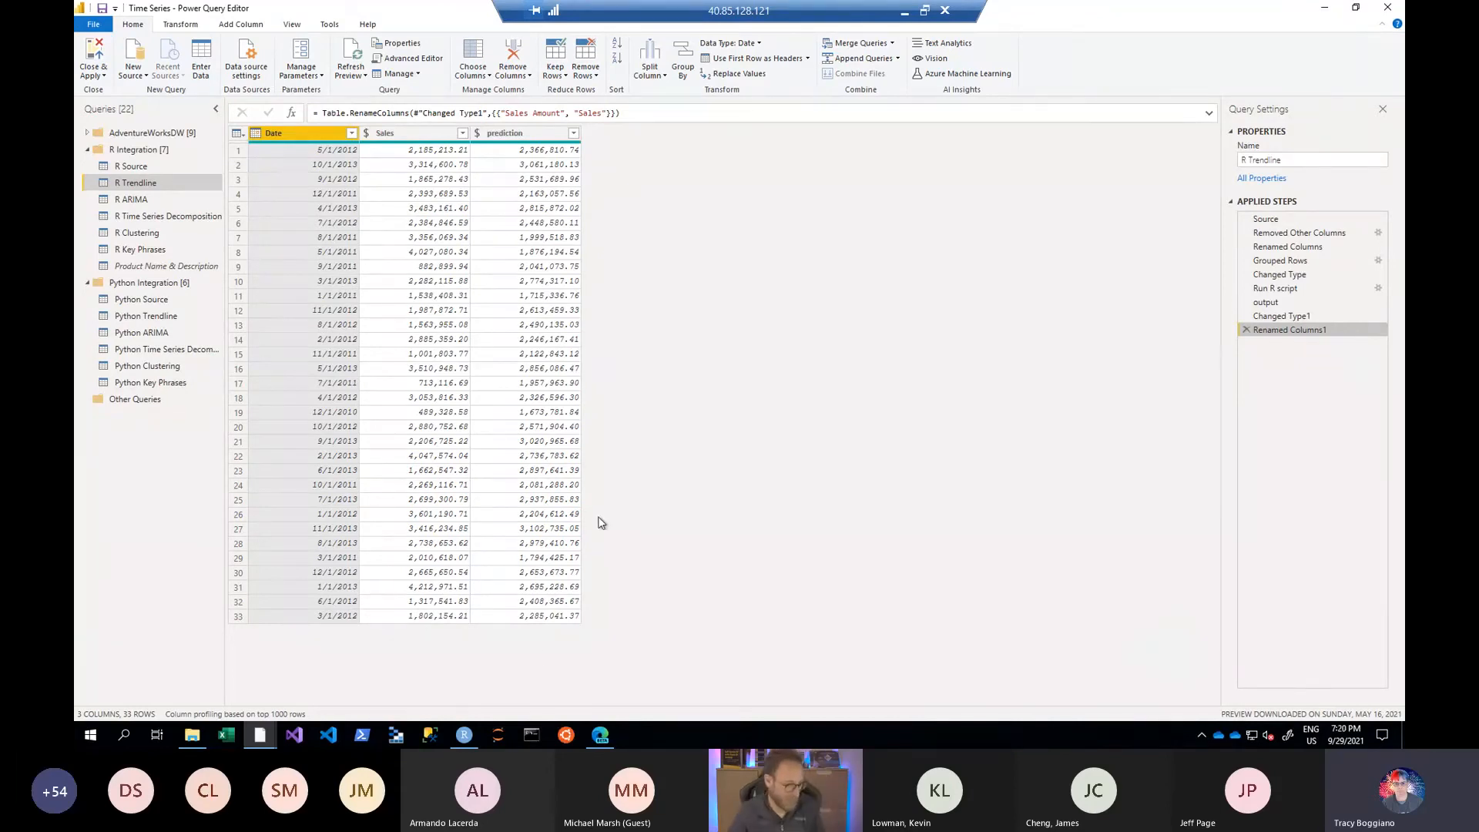
- Switch to the Power BI Desktop report and view the R ARIMA, Python Trendline and Python Trendline 2 pages
key(alt+Tab)
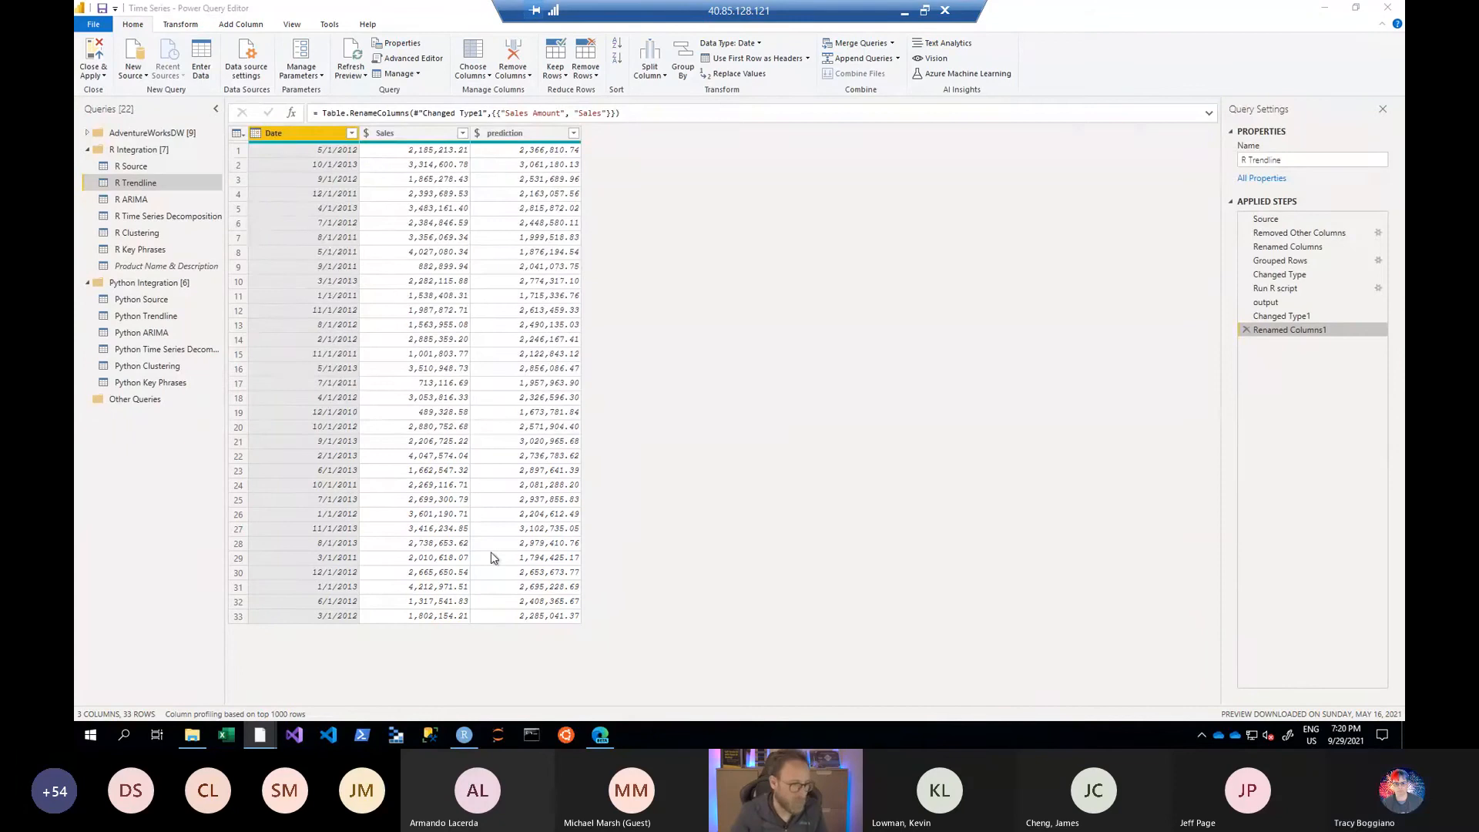
key(alt+Tab)
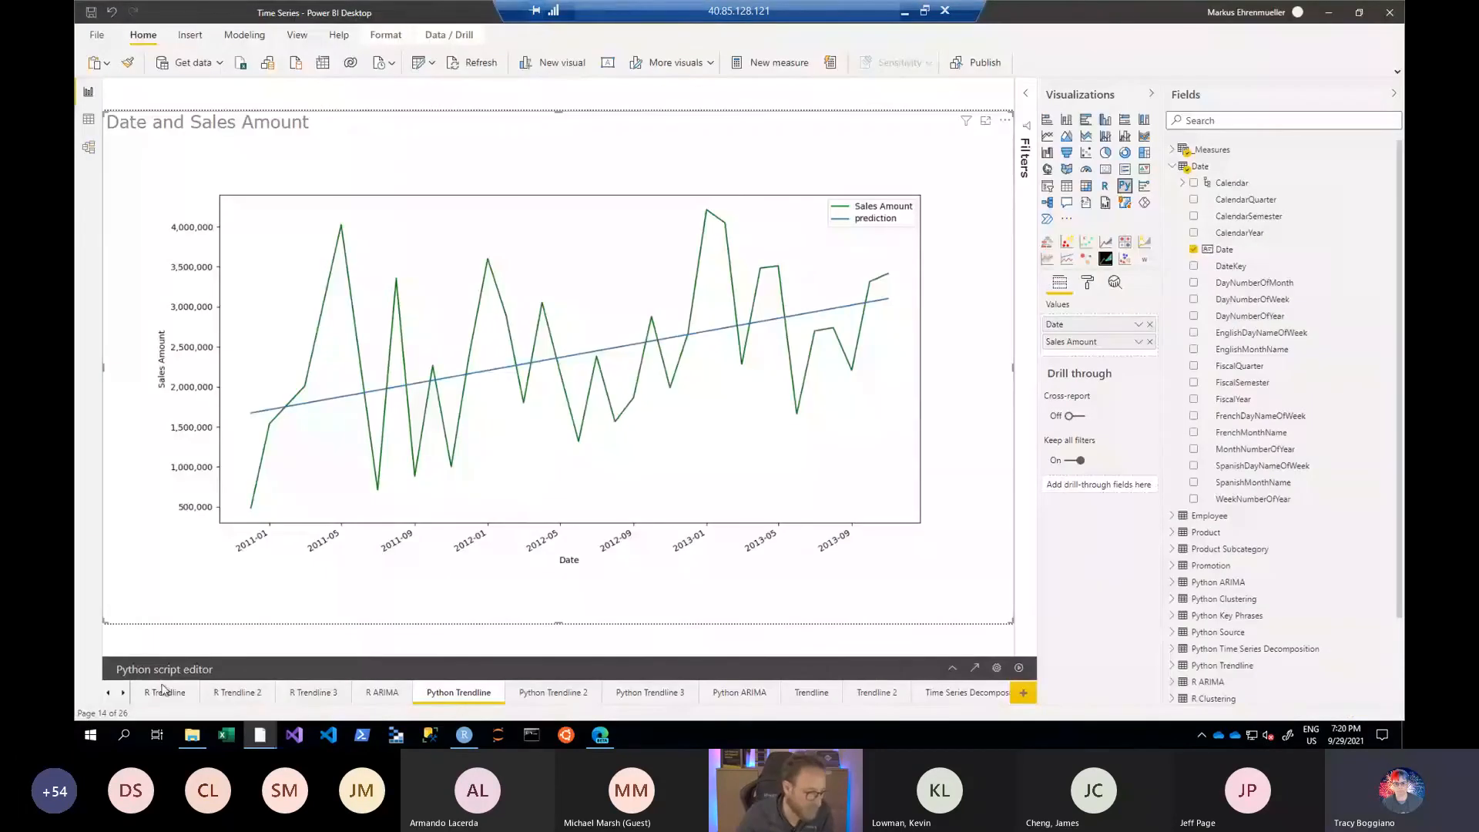
click(381, 692)
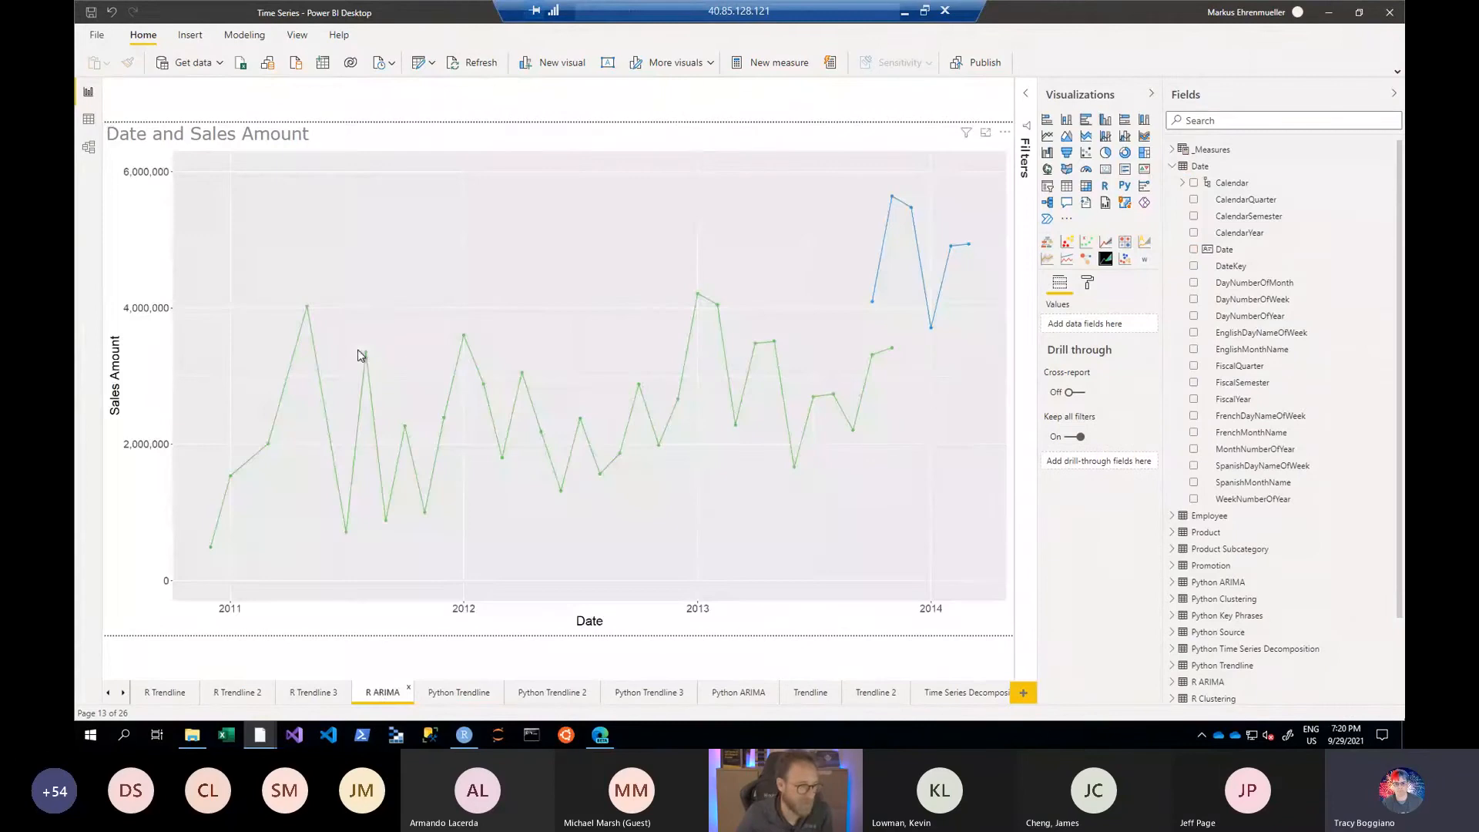
click(473, 693)
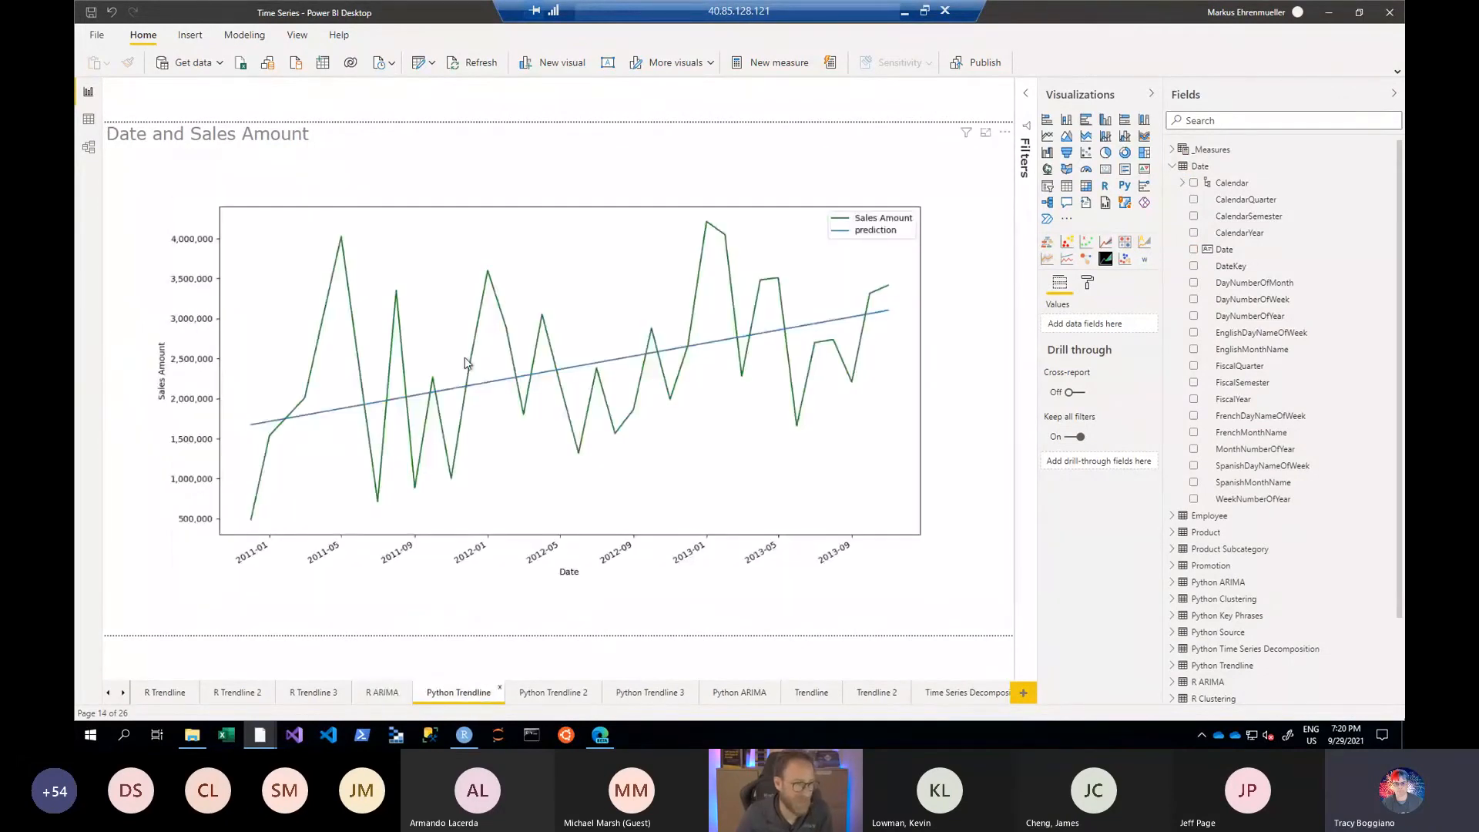
click(553, 693)
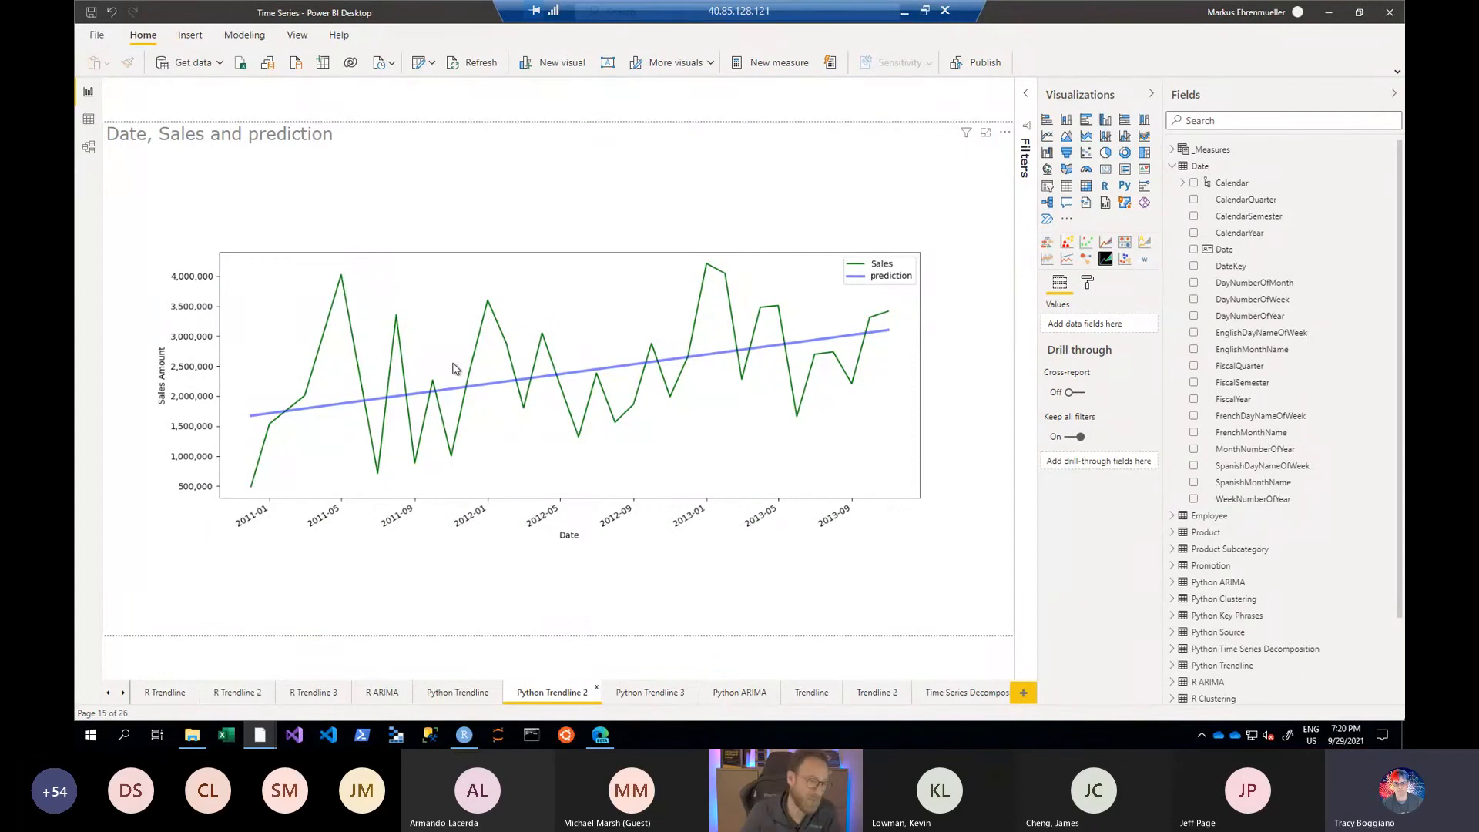
- On the last duplicated report page, replace the Python visual's Calendar hierarchy with the Date field from the Date table
click(123, 695)
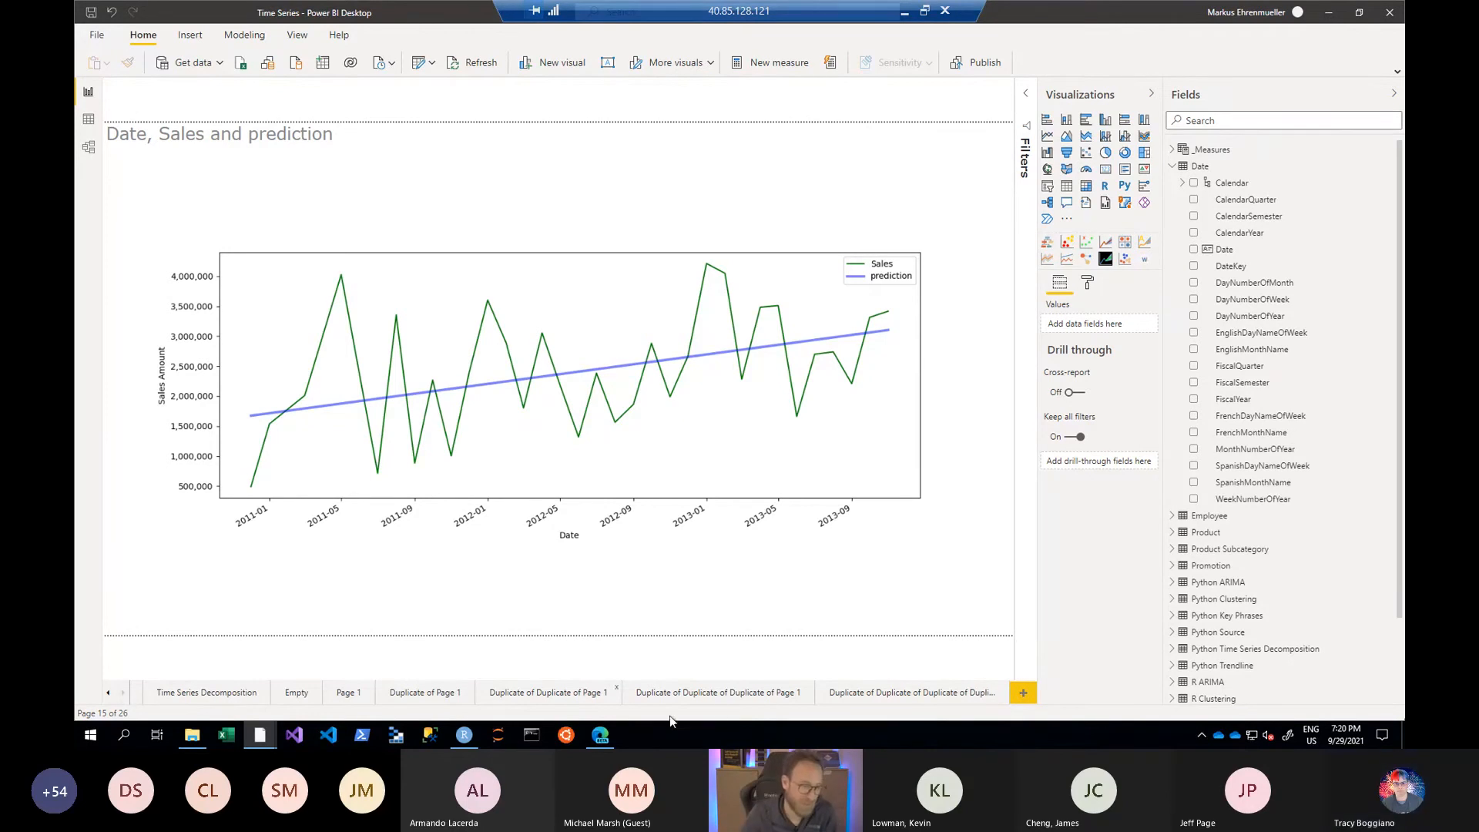
click(841, 687)
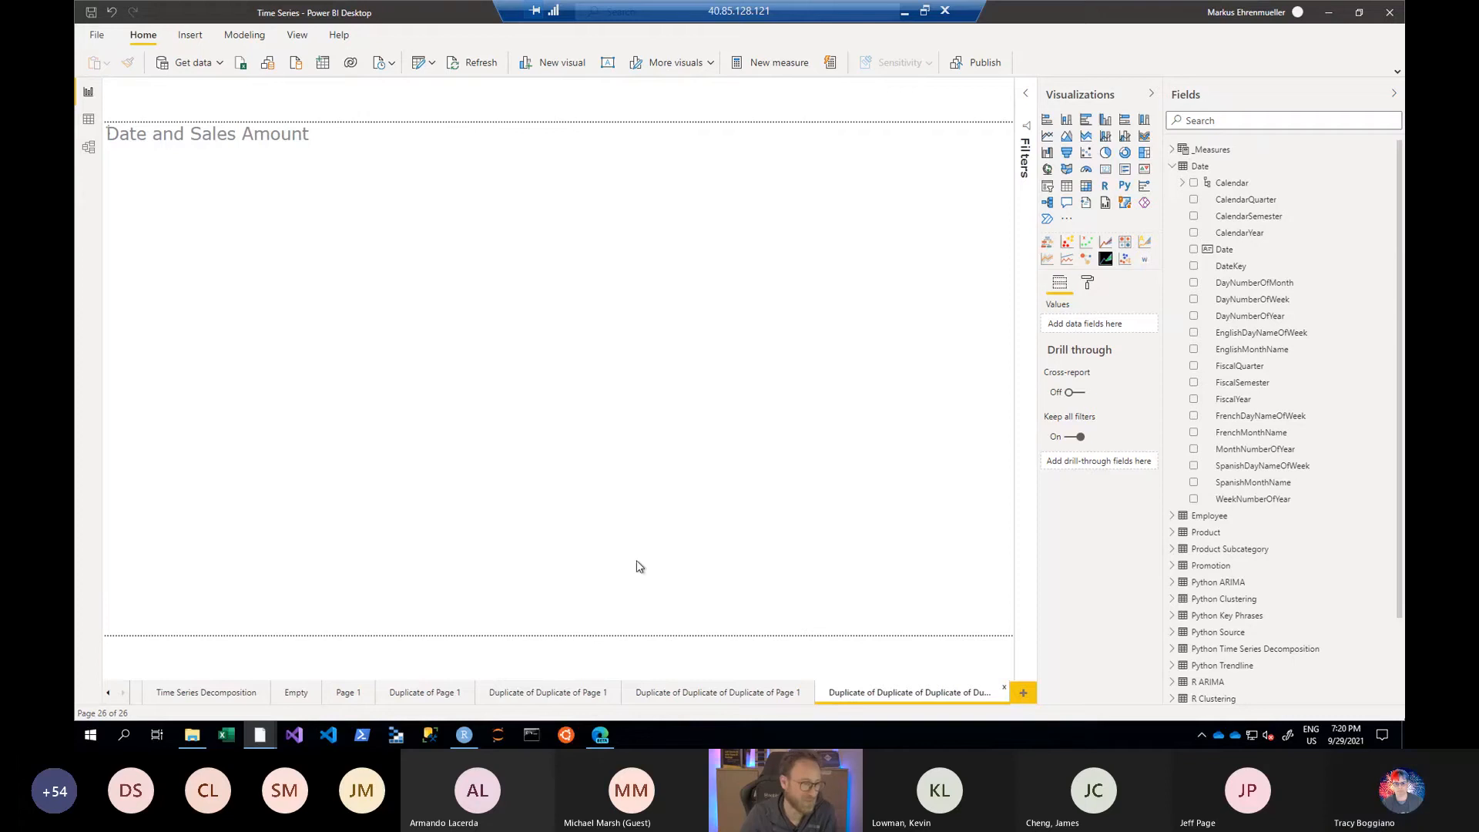
click(518, 206)
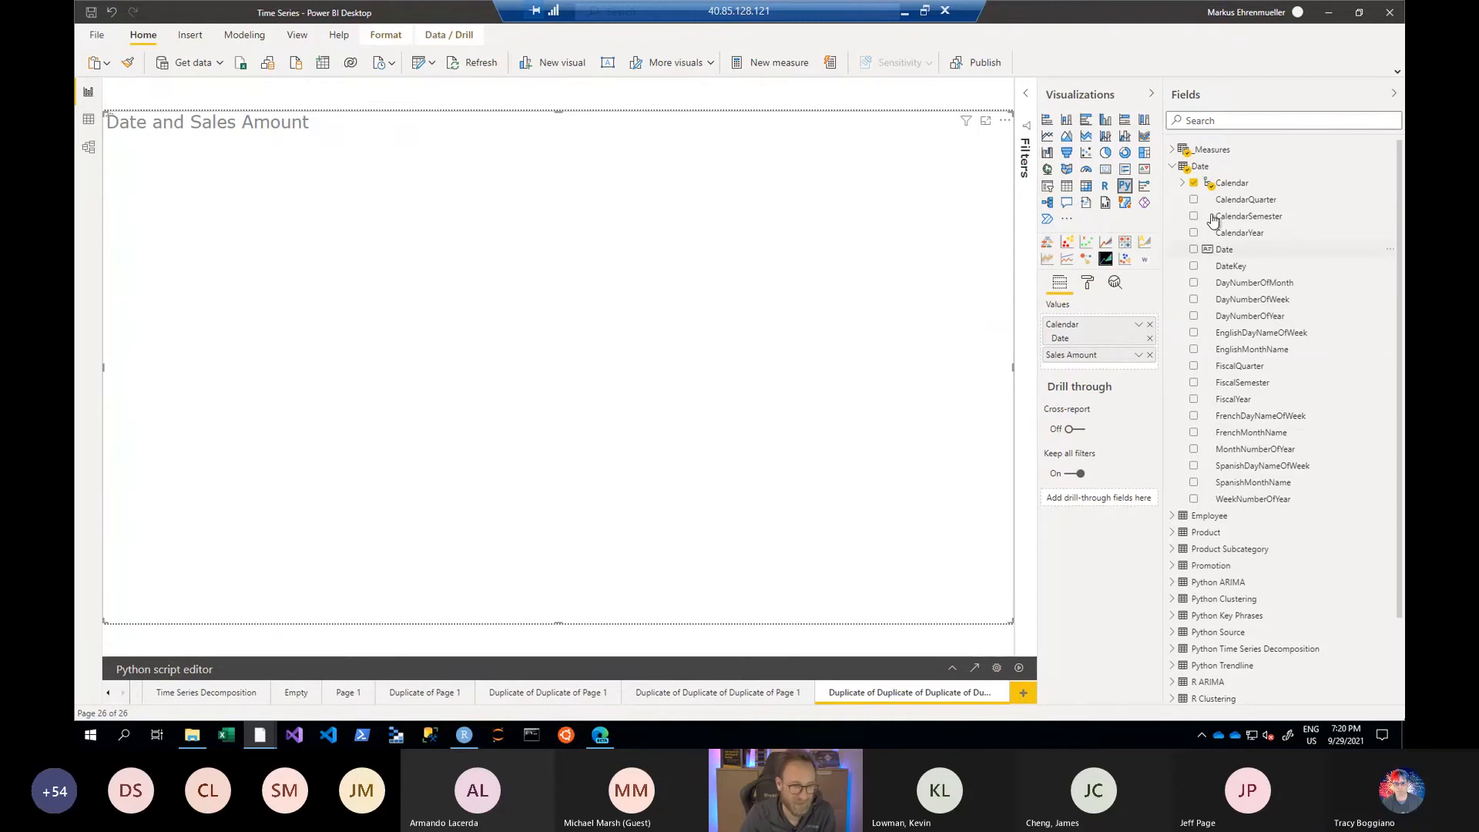
drag(1223, 254, 1132, 332)
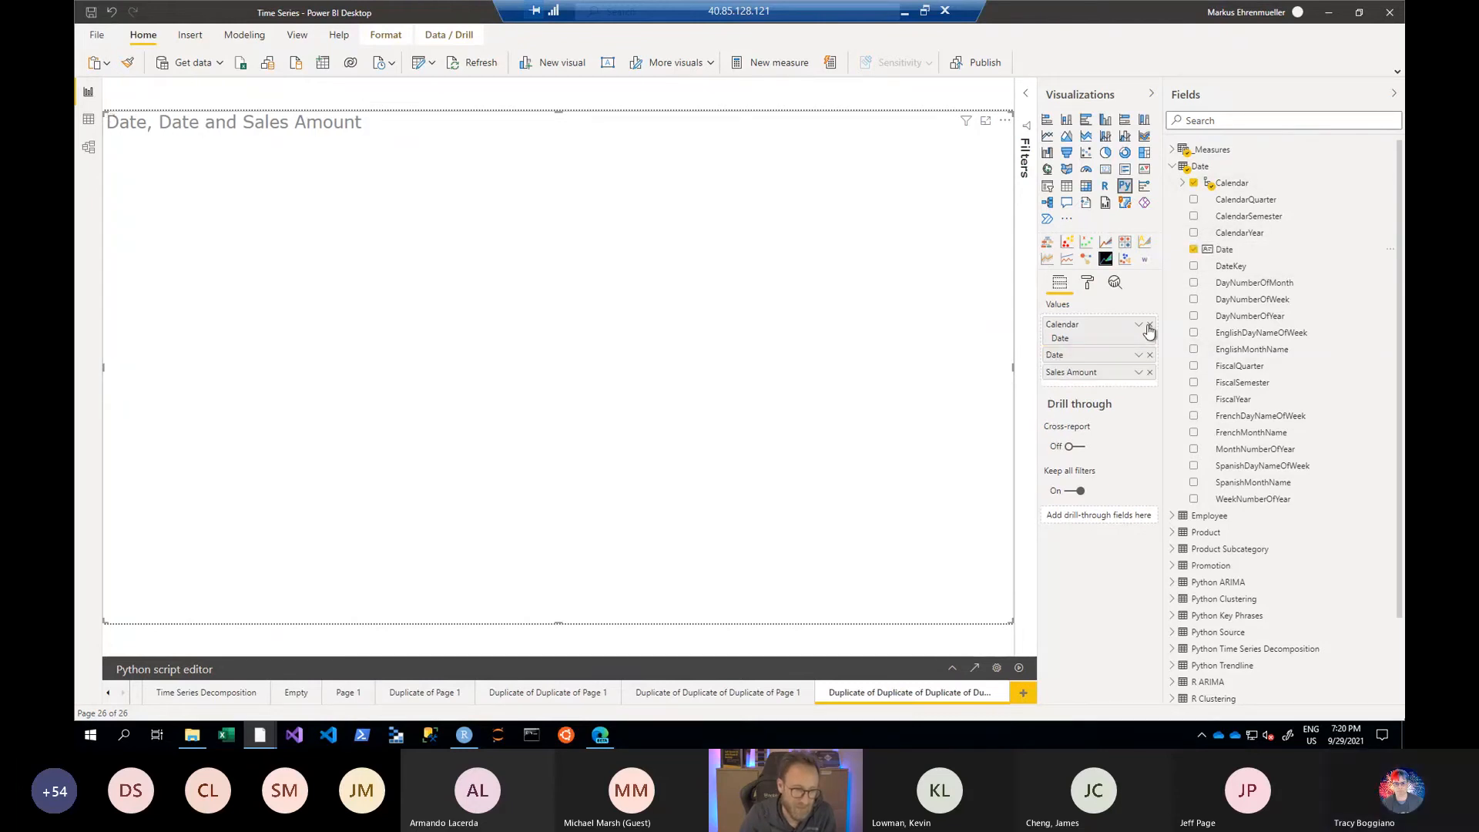
click(1149, 325)
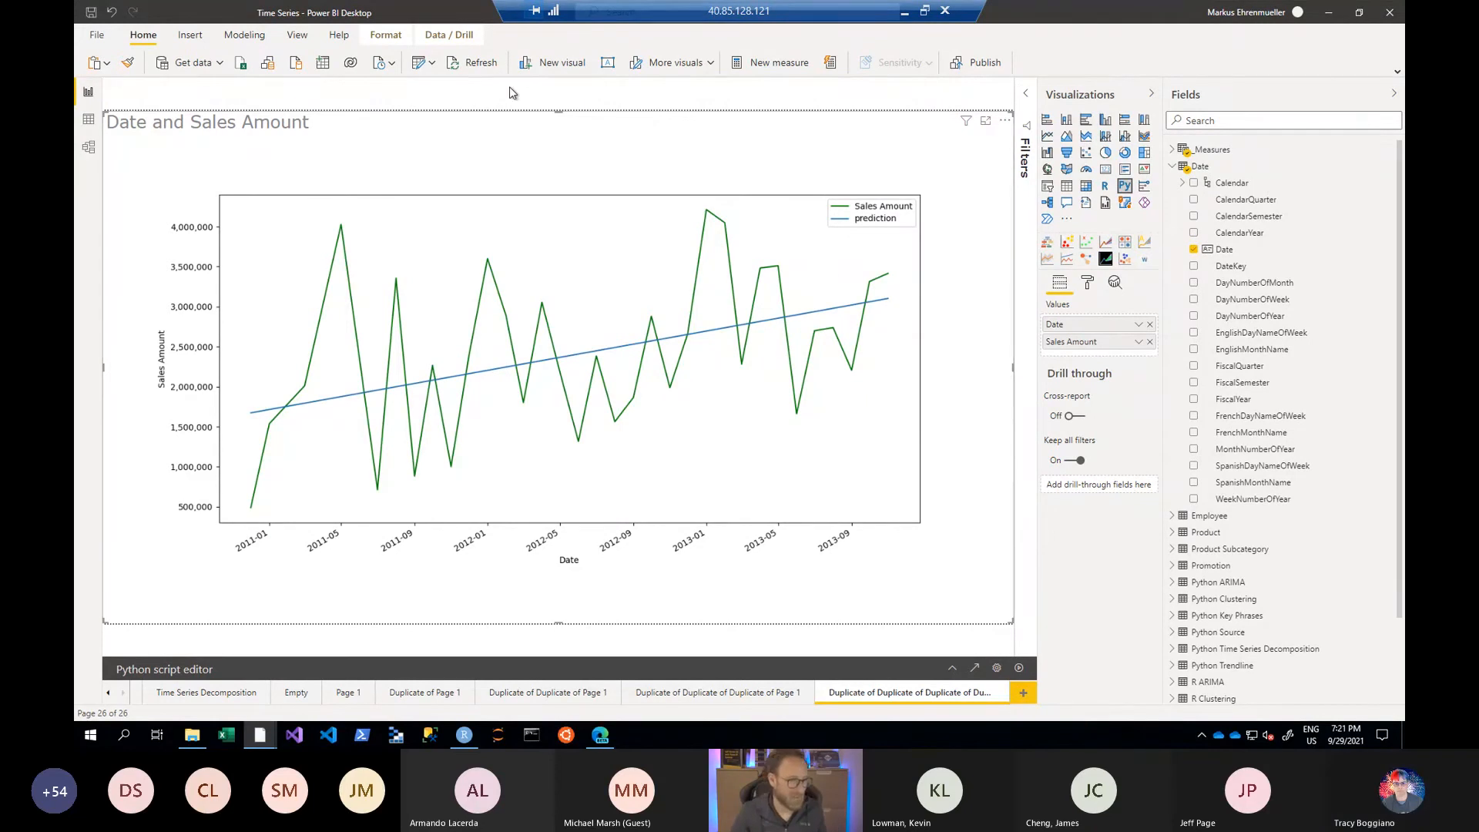
- Return to the Power Query Editor, display the Python Trendline query and open its Run Python script step, magnified
click(423, 72)
click(171, 316)
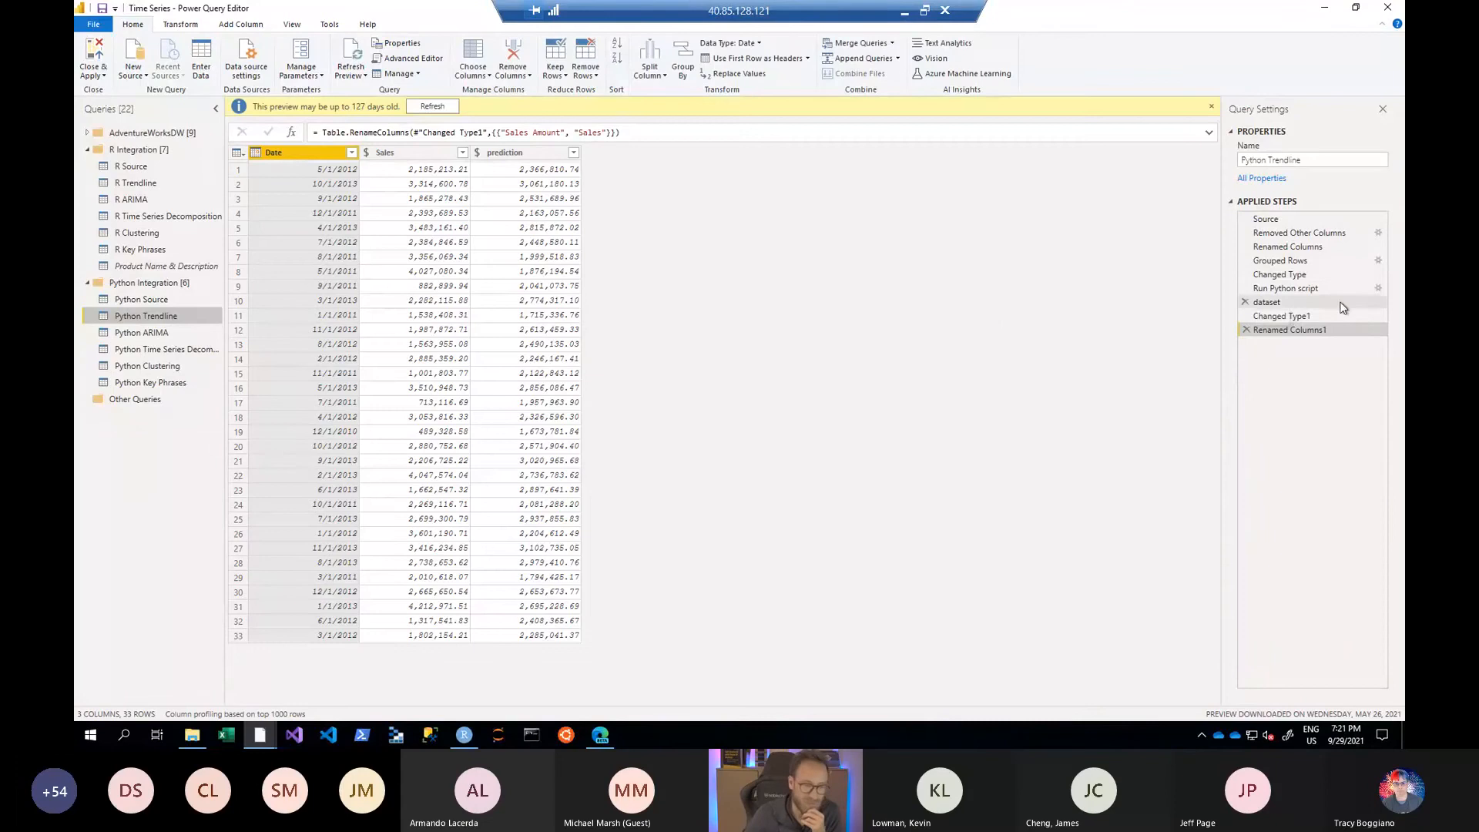
click(1378, 288)
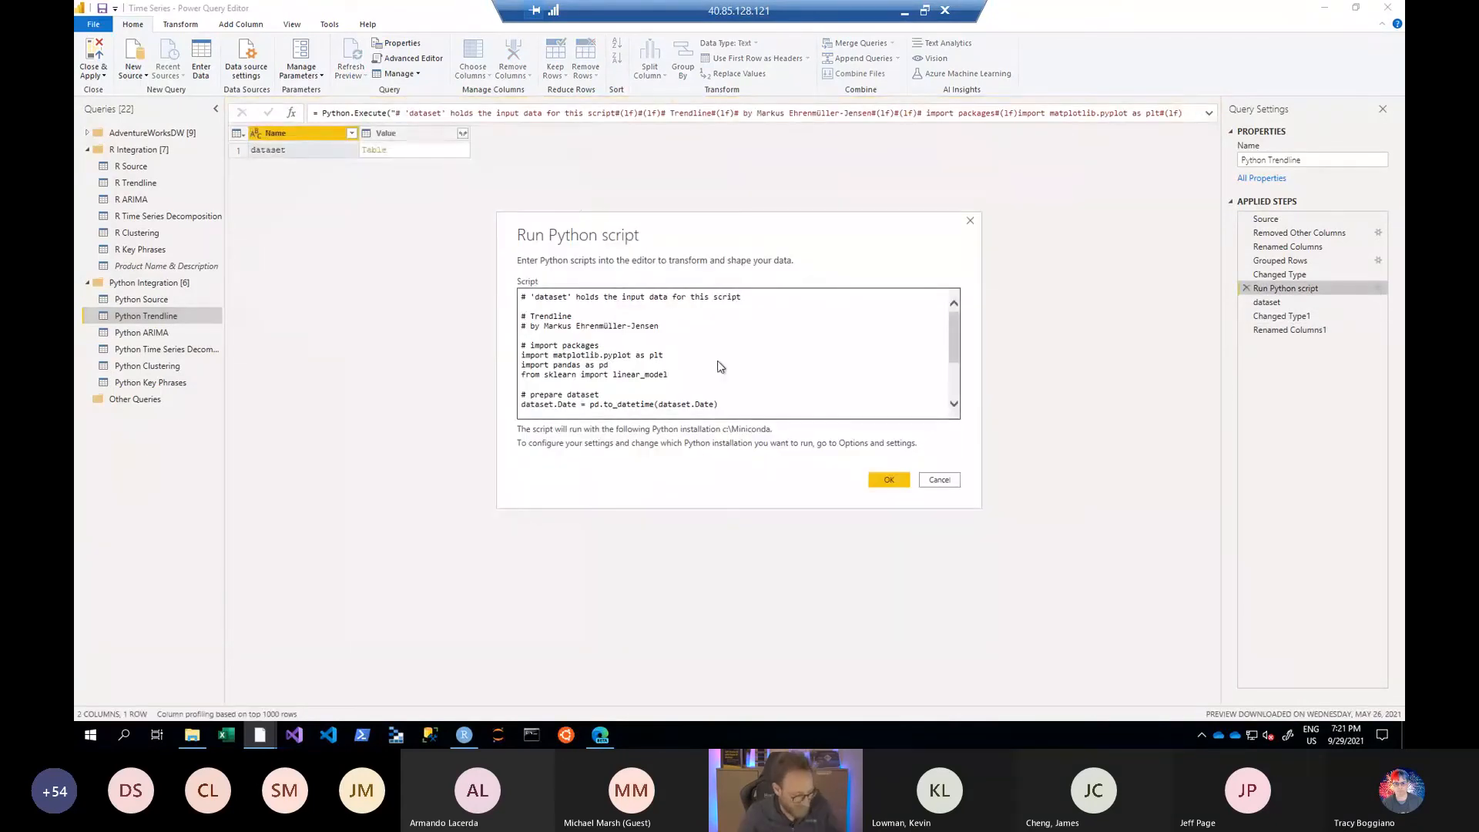
key(super+plus)
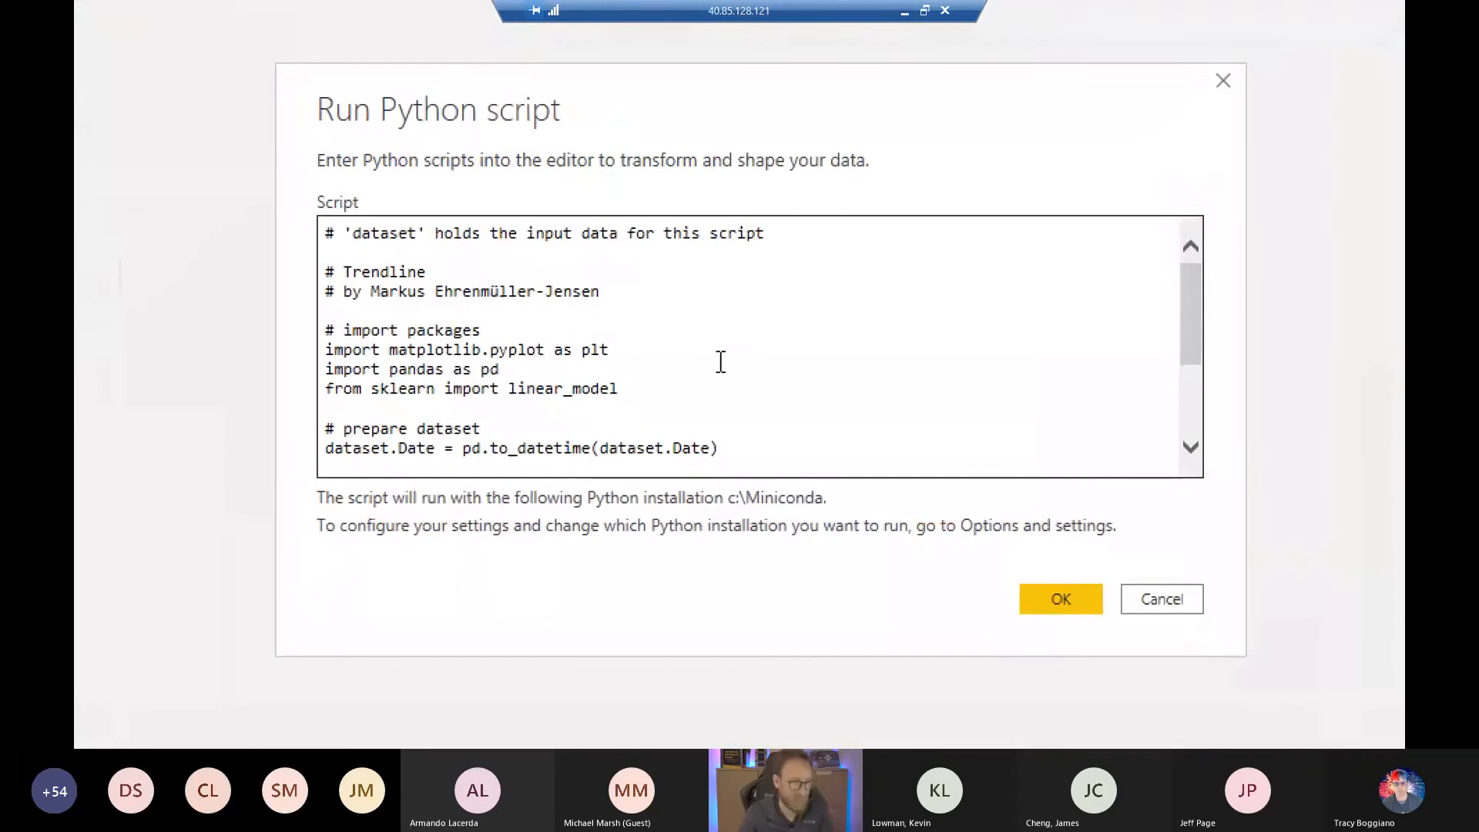
- Read the Python script's package imports for matplotlib.pyplot, pandas and sklearn's linear_model
key(Home)
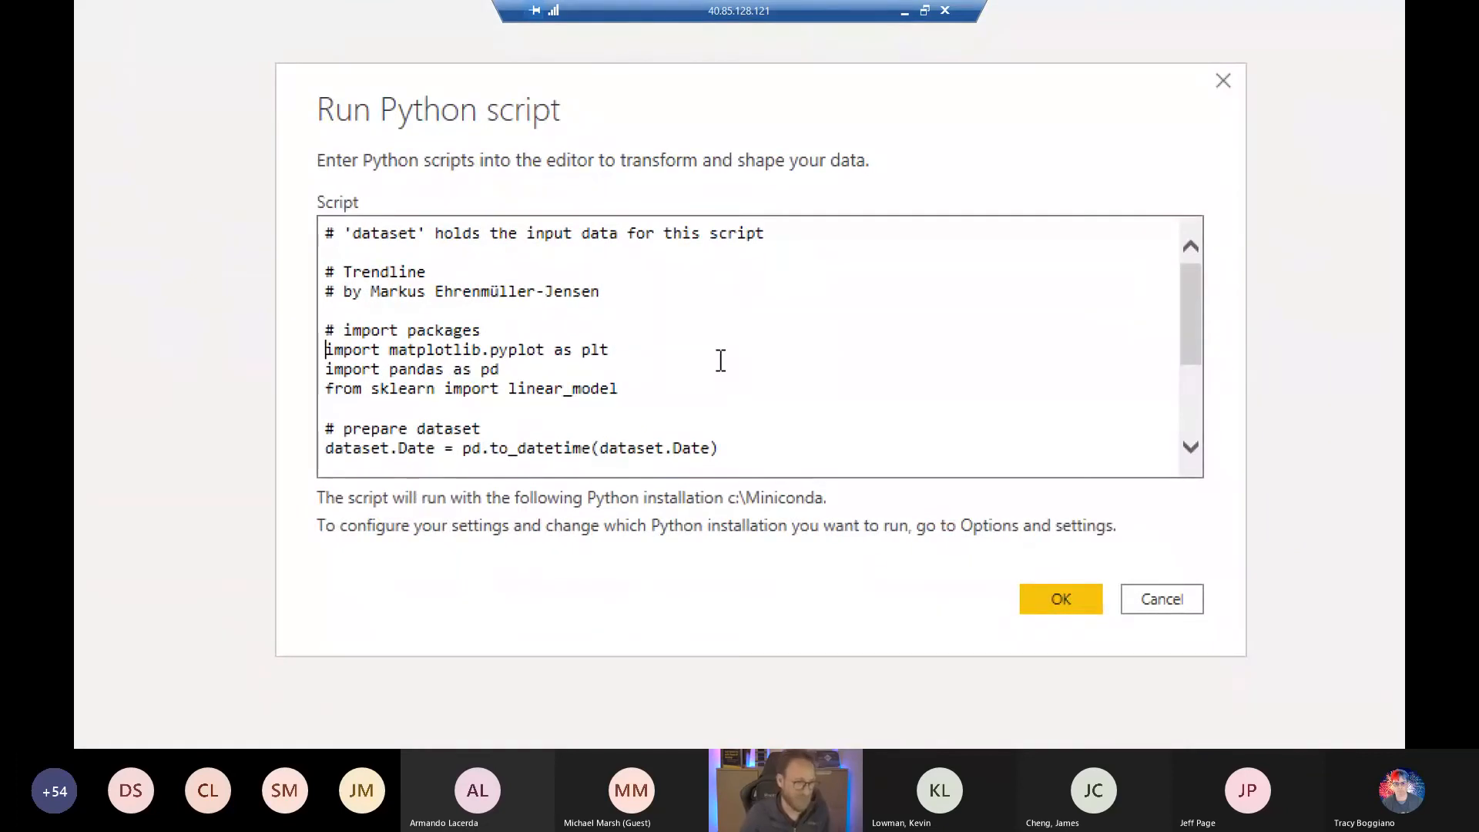
key(Down)
key(Down)
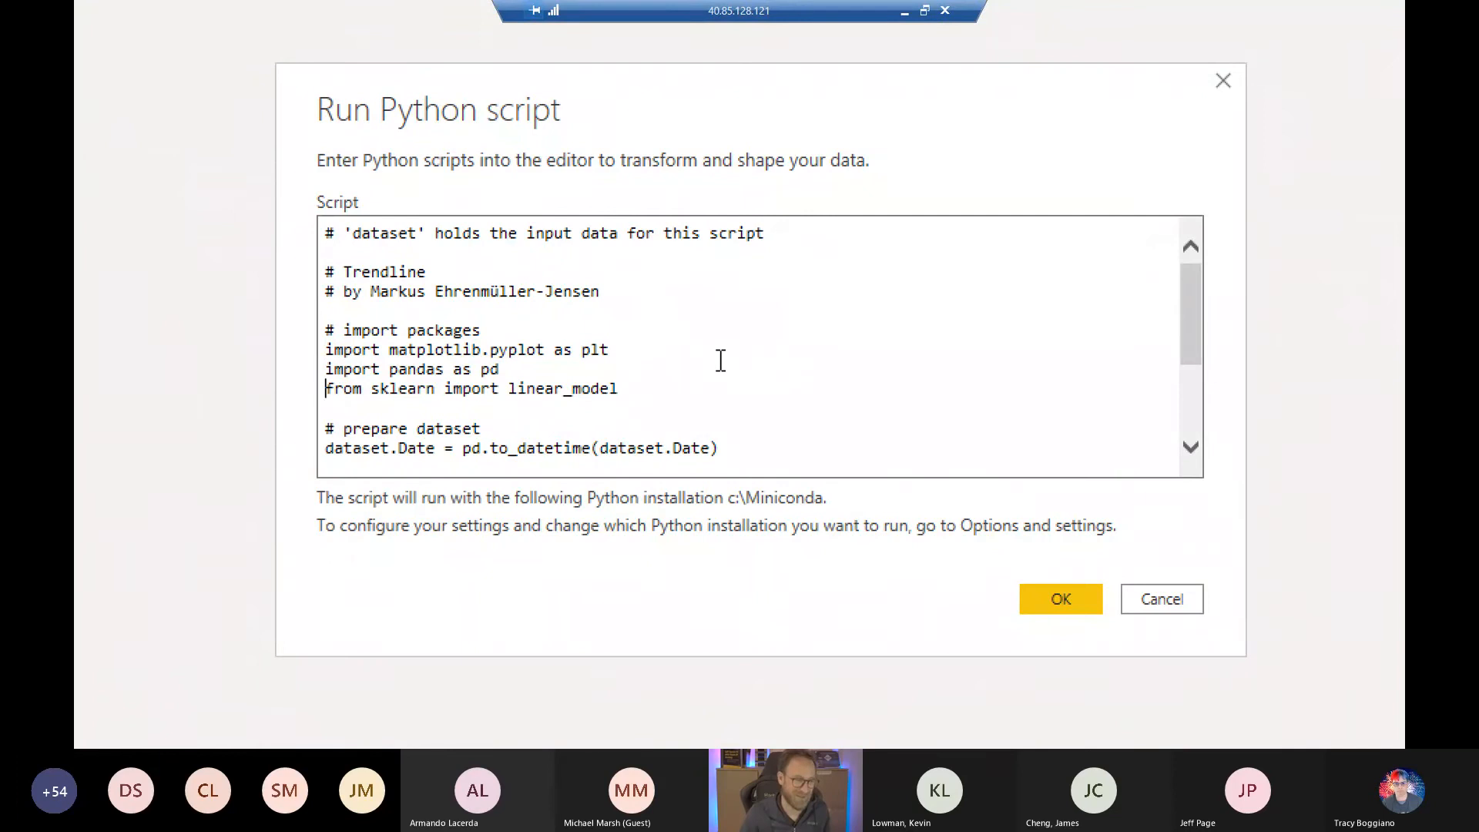
key(shift+Left)
key(shift+Left)
key(shift+Left)
key(shift+Left)
key(shift+Left)
- Read the Python script's date conversion, LinearRegression model and prediction lines through dataset['prediction'] = m.pred
key(Down)
key(Down)
key(Down)
key(Down)
key(Down)
key(Down)
key(Down)
key(Down)
key(Down)
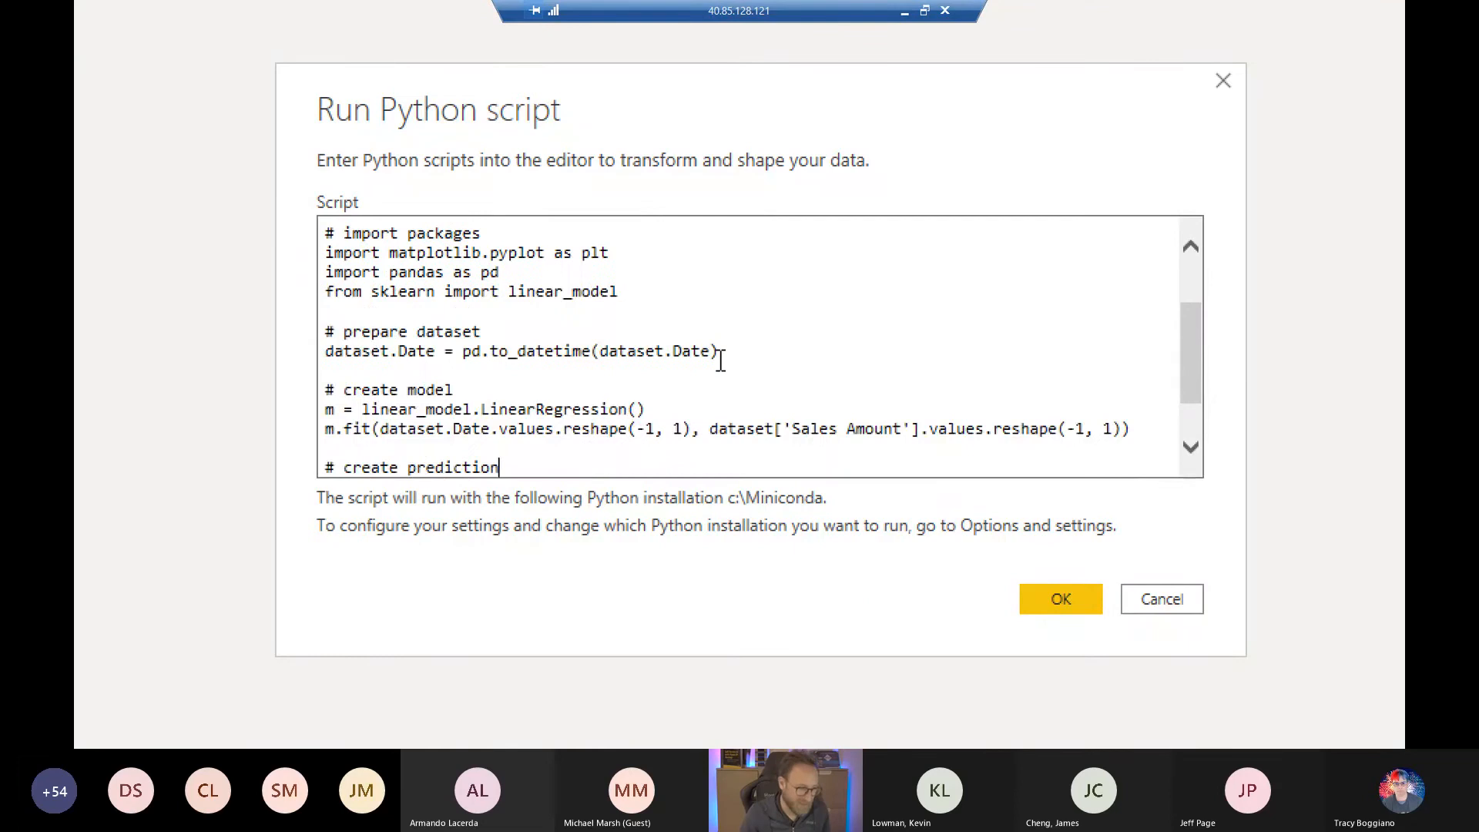
key(Up)
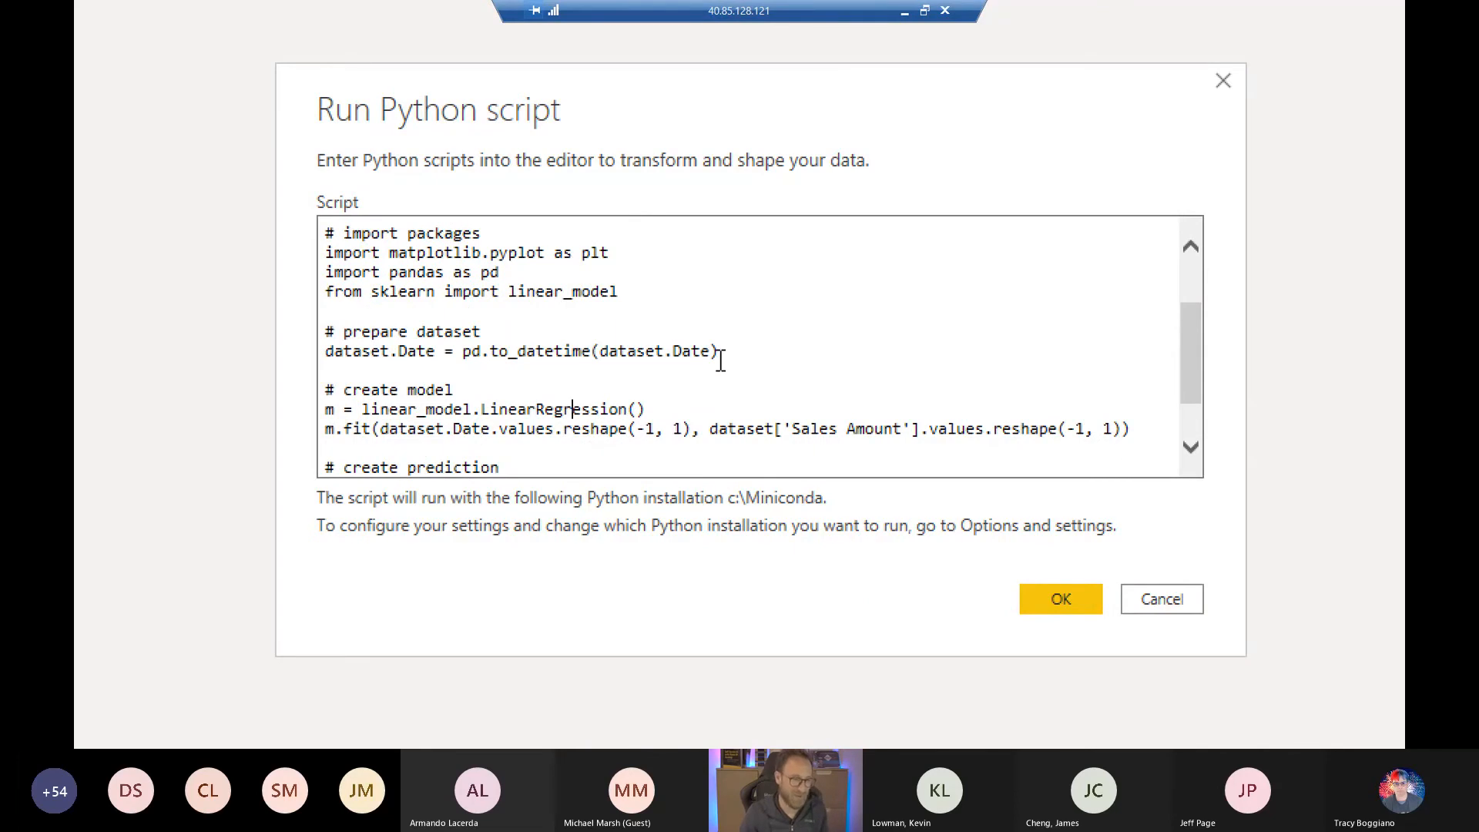
key(Down)
key(Down)
key(Down)
key(Down)
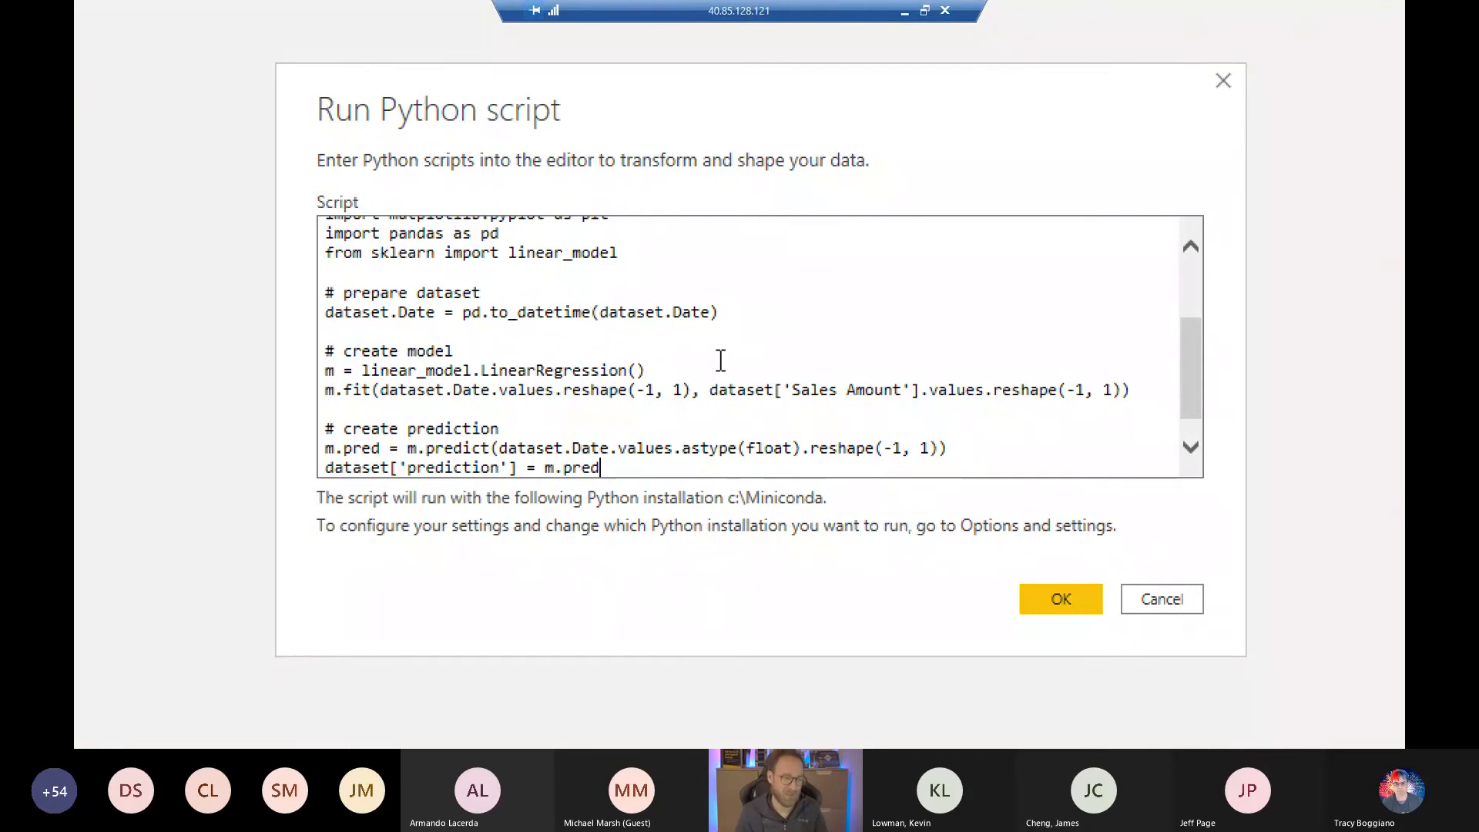
- Highlight the script's final dataset['prediction'] = m.pred line, close the Run Python script dialog without changes and turn off the magnification
key(shift+Home)
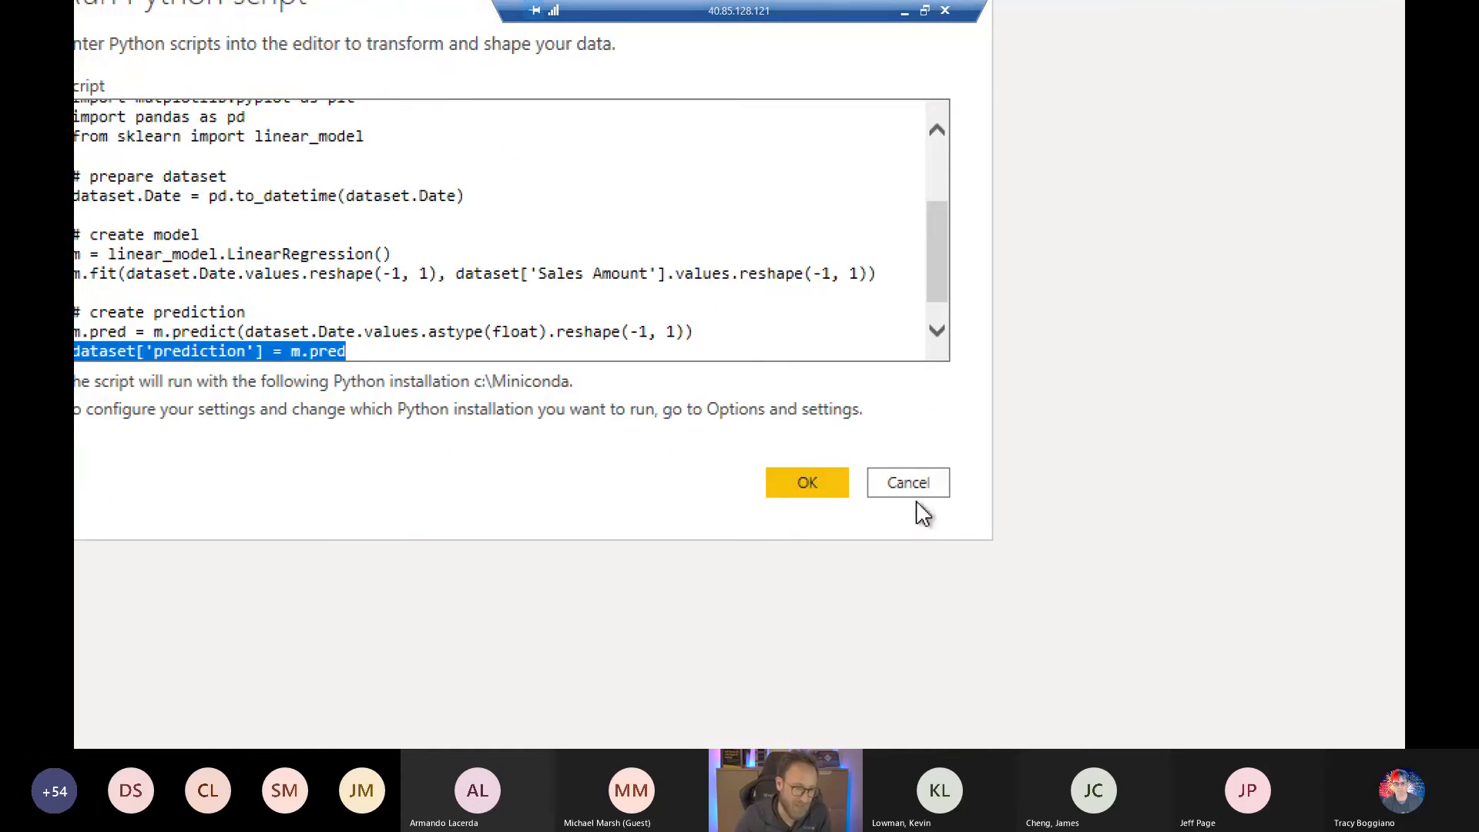
click(908, 471)
click(909, 481)
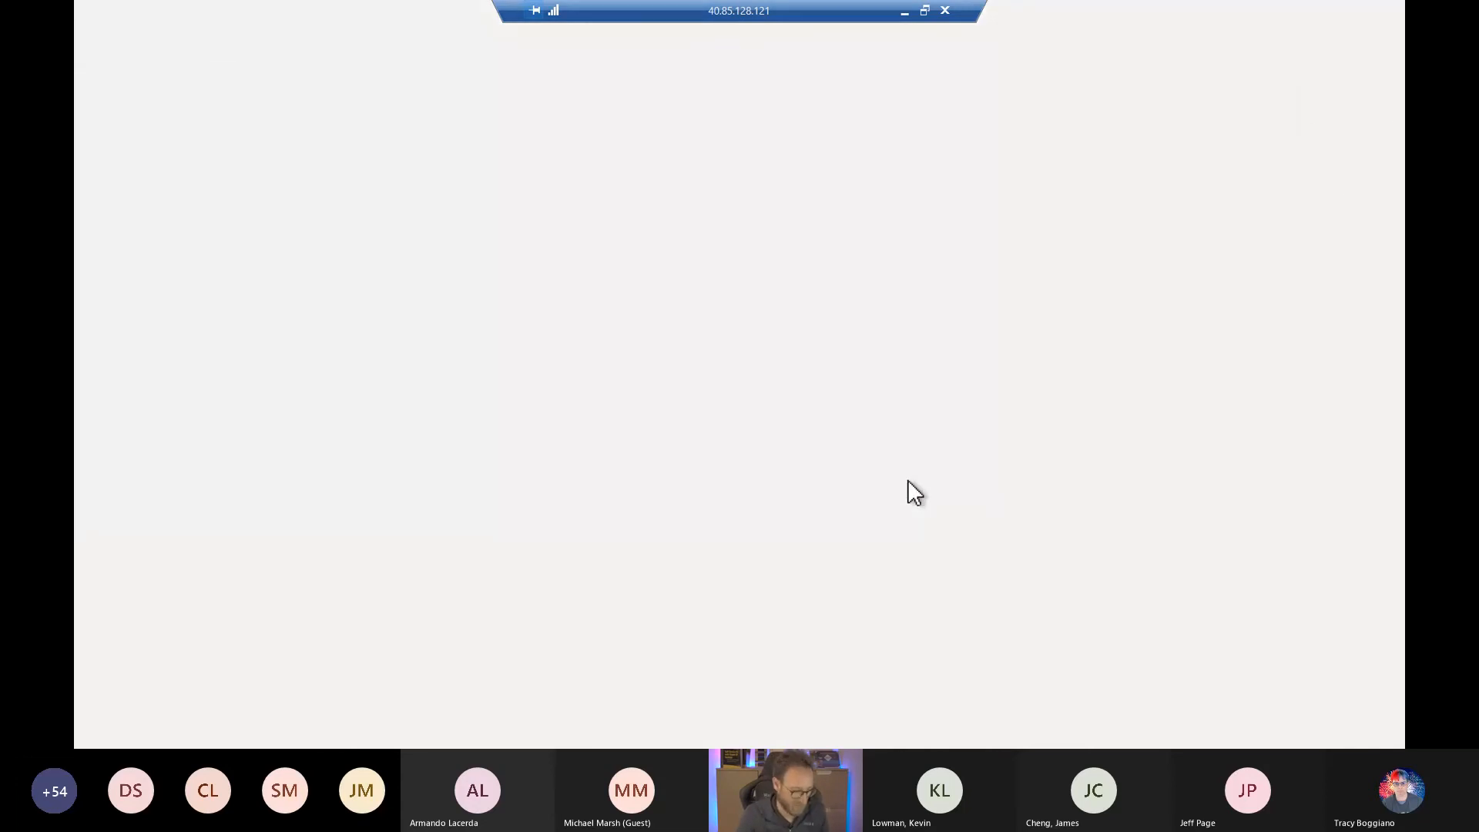
key(super+Escape)
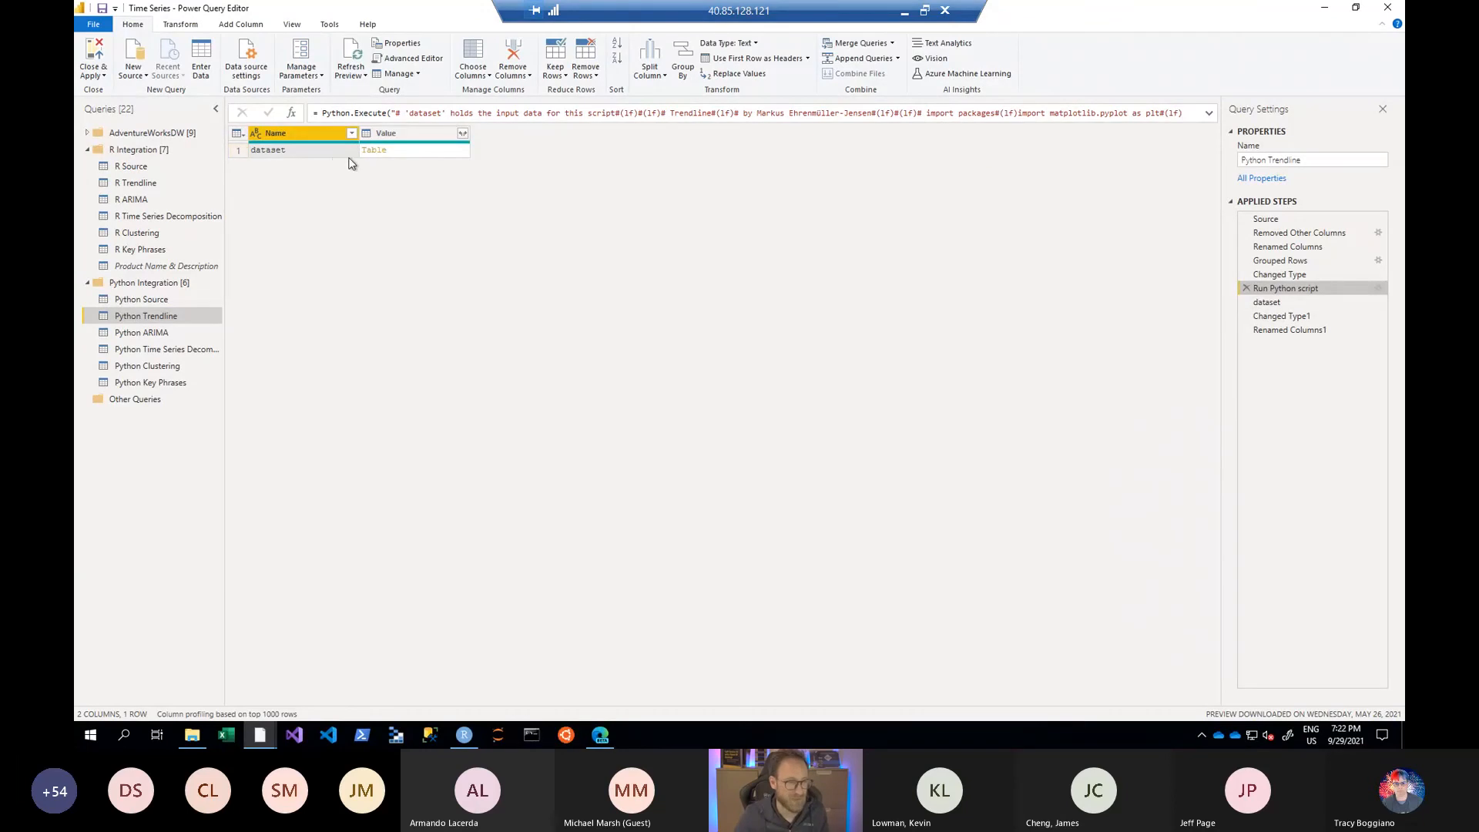
- Review the Python Trendline query's Changed Type1 and Renamed Columns1 steps, magnifying the resulting Date, Sales and prediction columns
click(1273, 313)
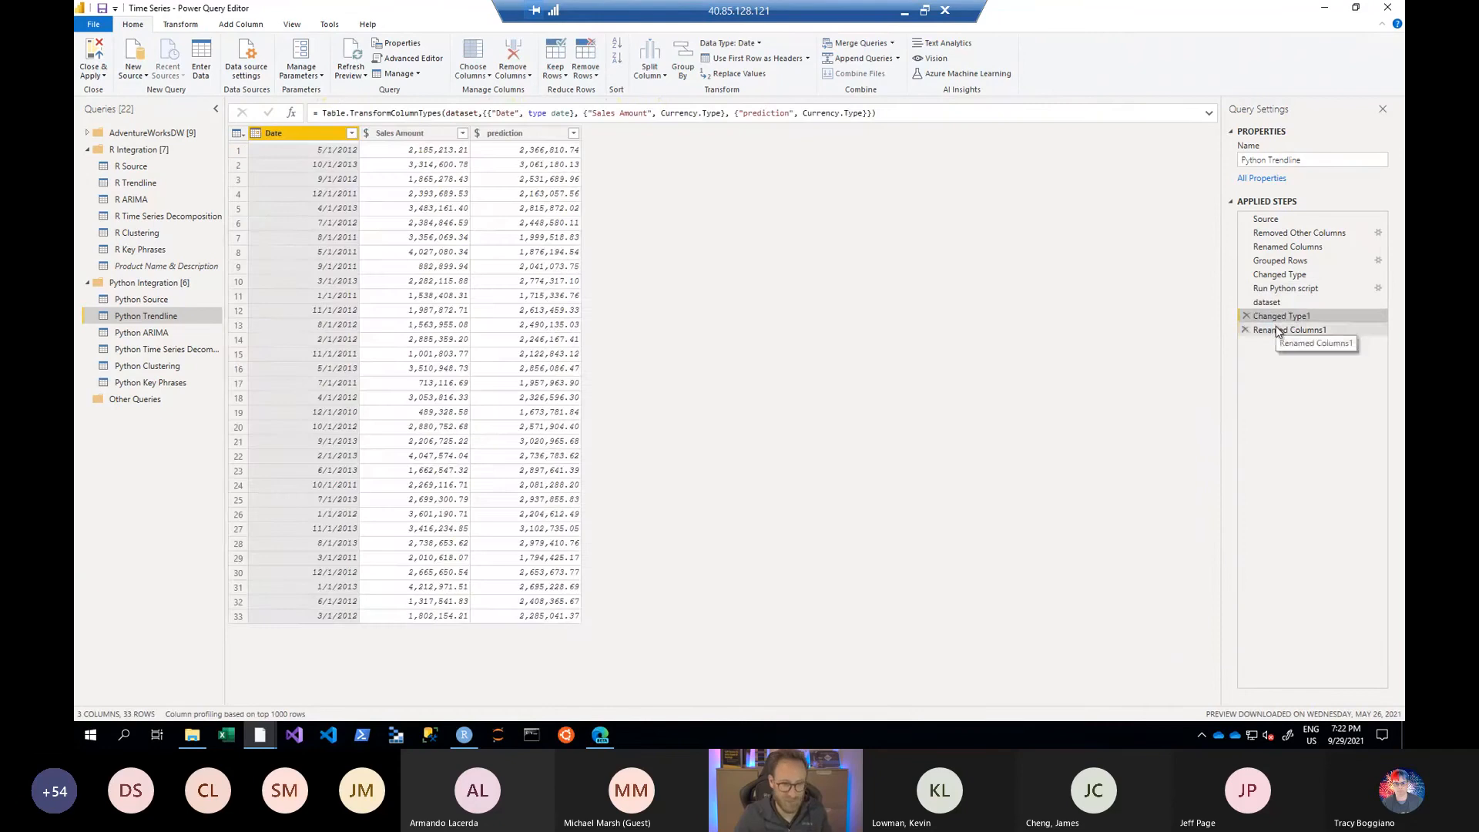
click(1276, 331)
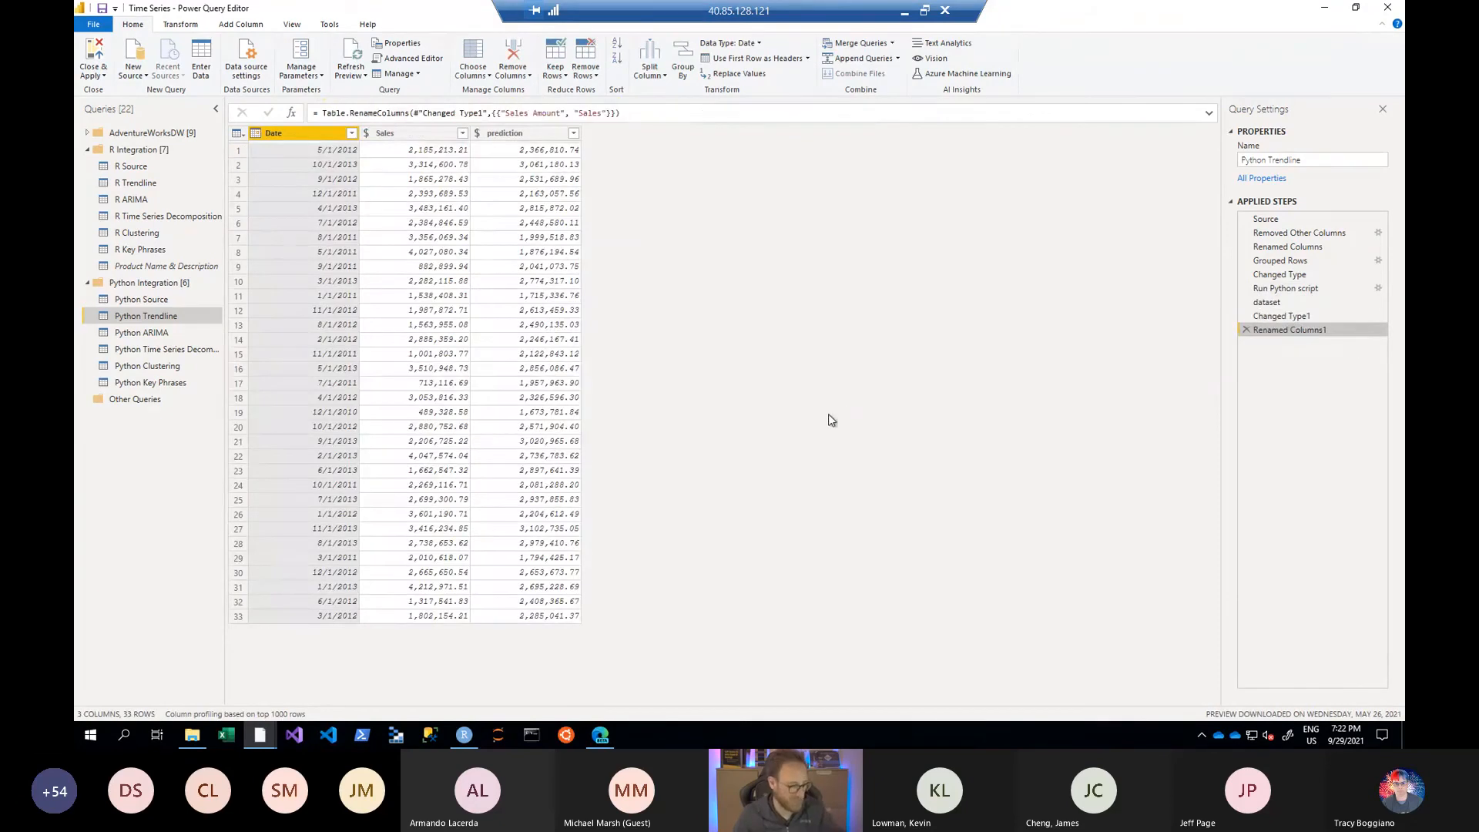
key(ctrl+1)
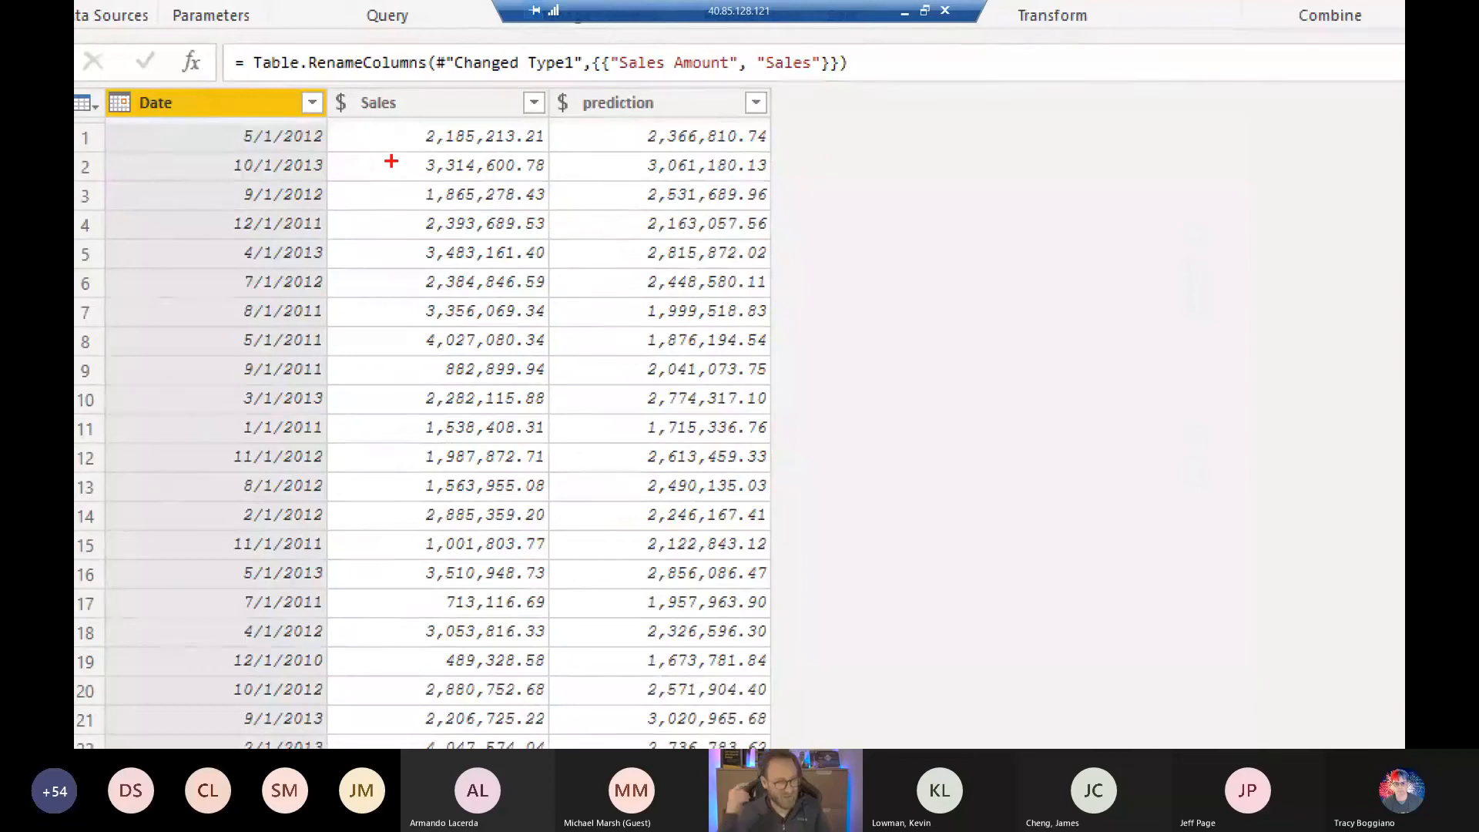
key(Escape)
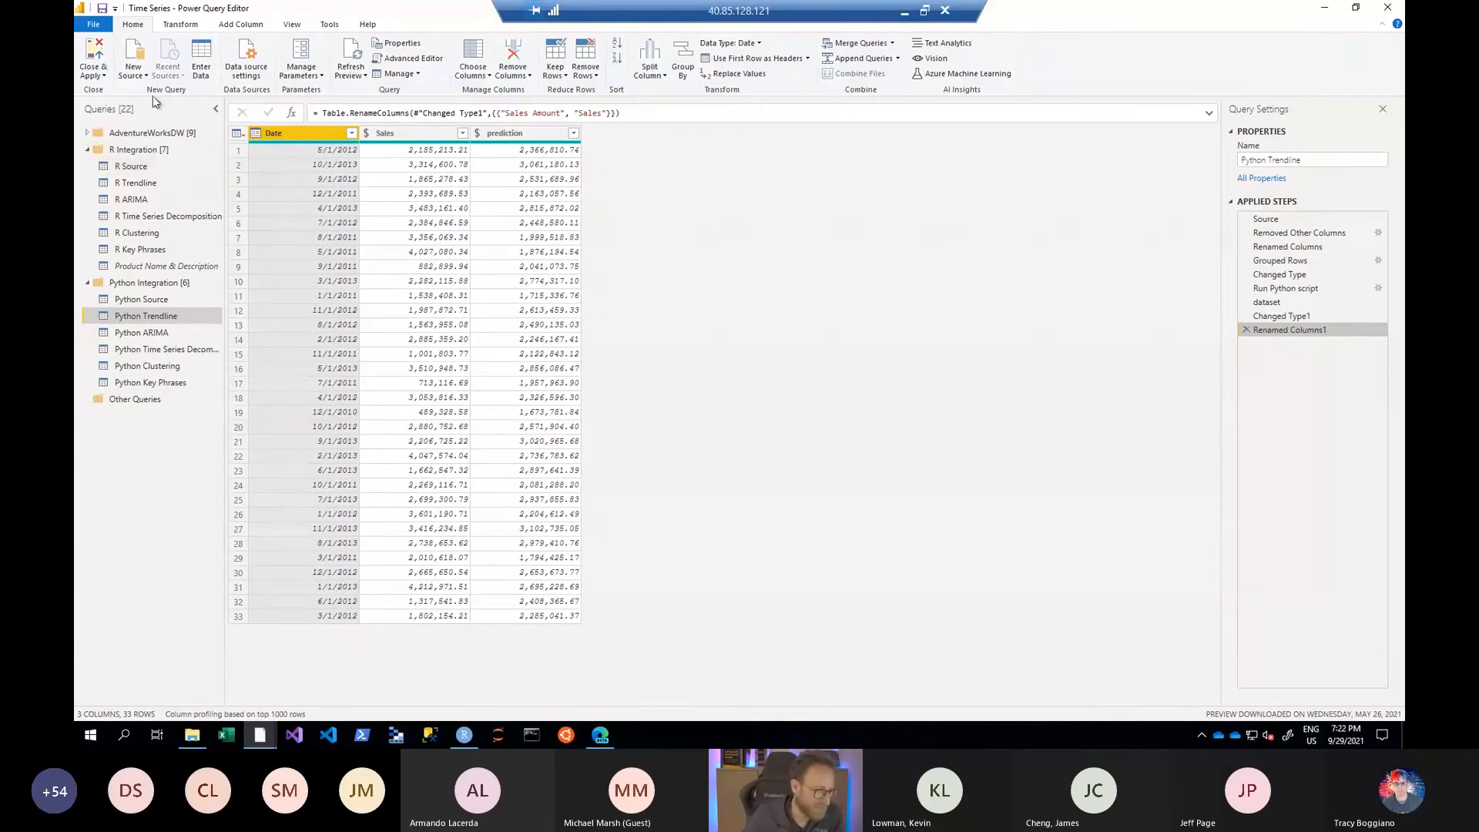
- Switch to the Power BI Desktop report and view the Trendline and Trendline 2 pages
key(alt+Tab)
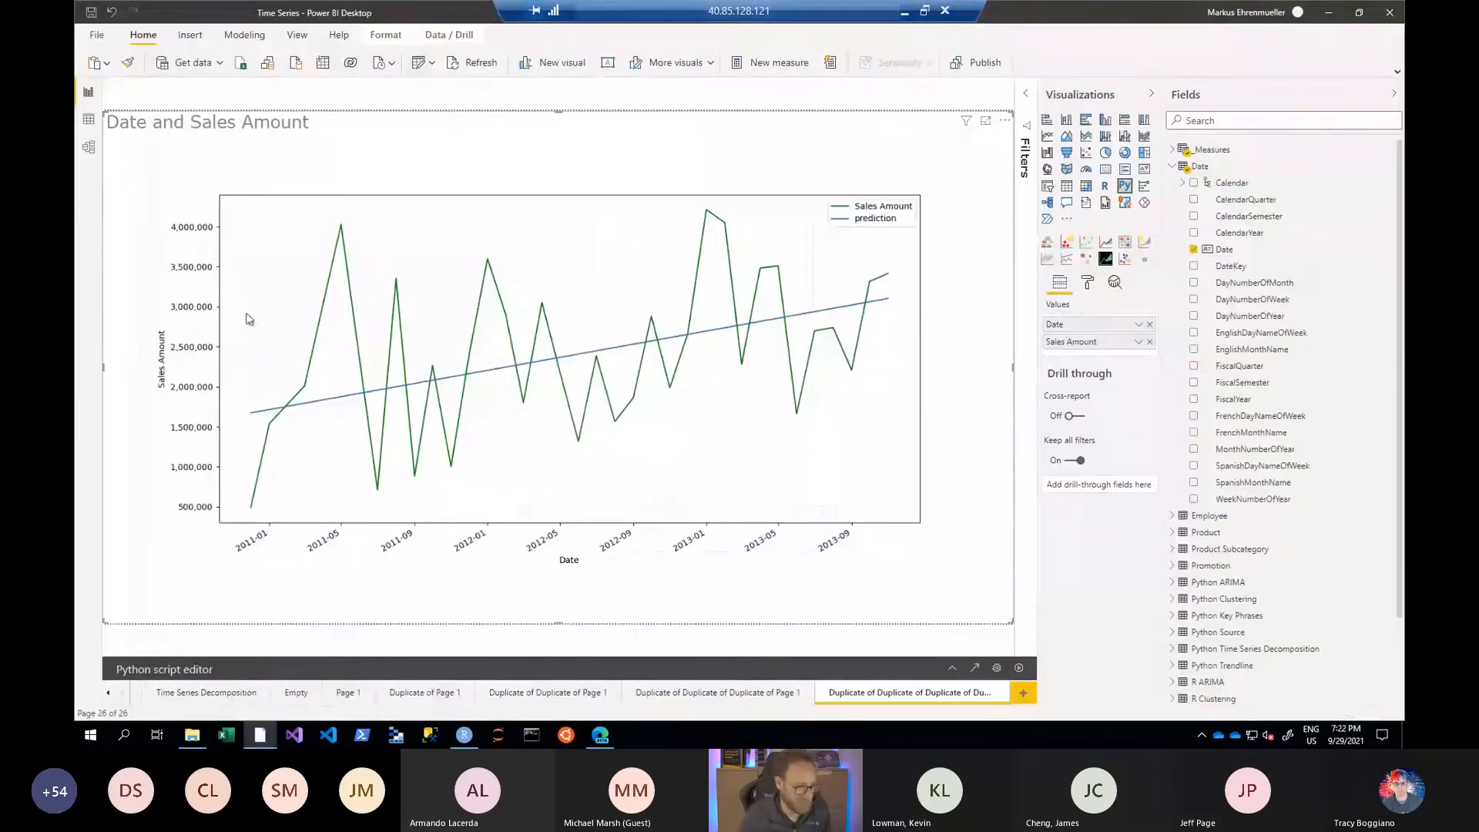
click(108, 693)
click(109, 693)
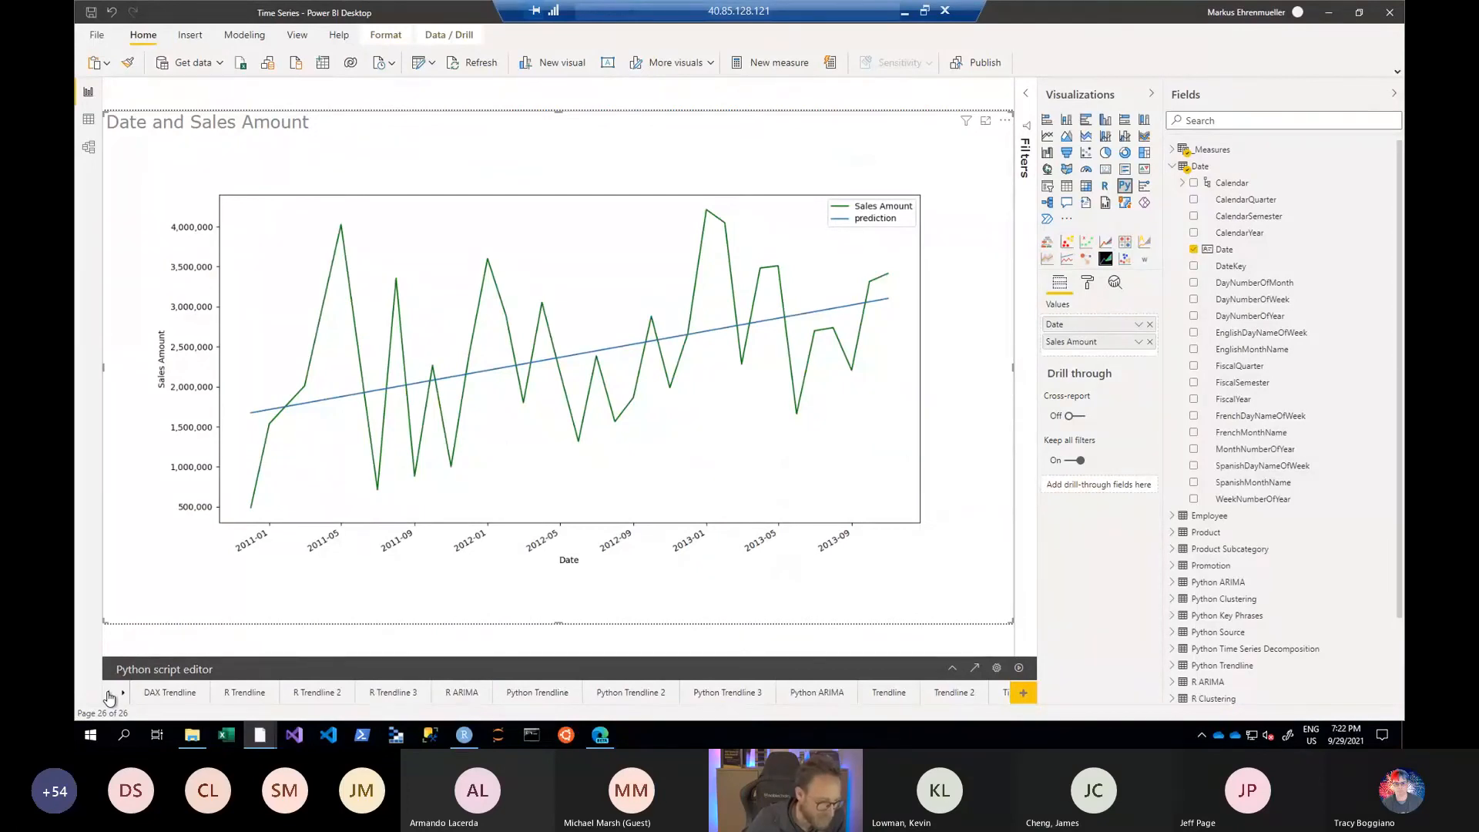
click(122, 693)
click(123, 693)
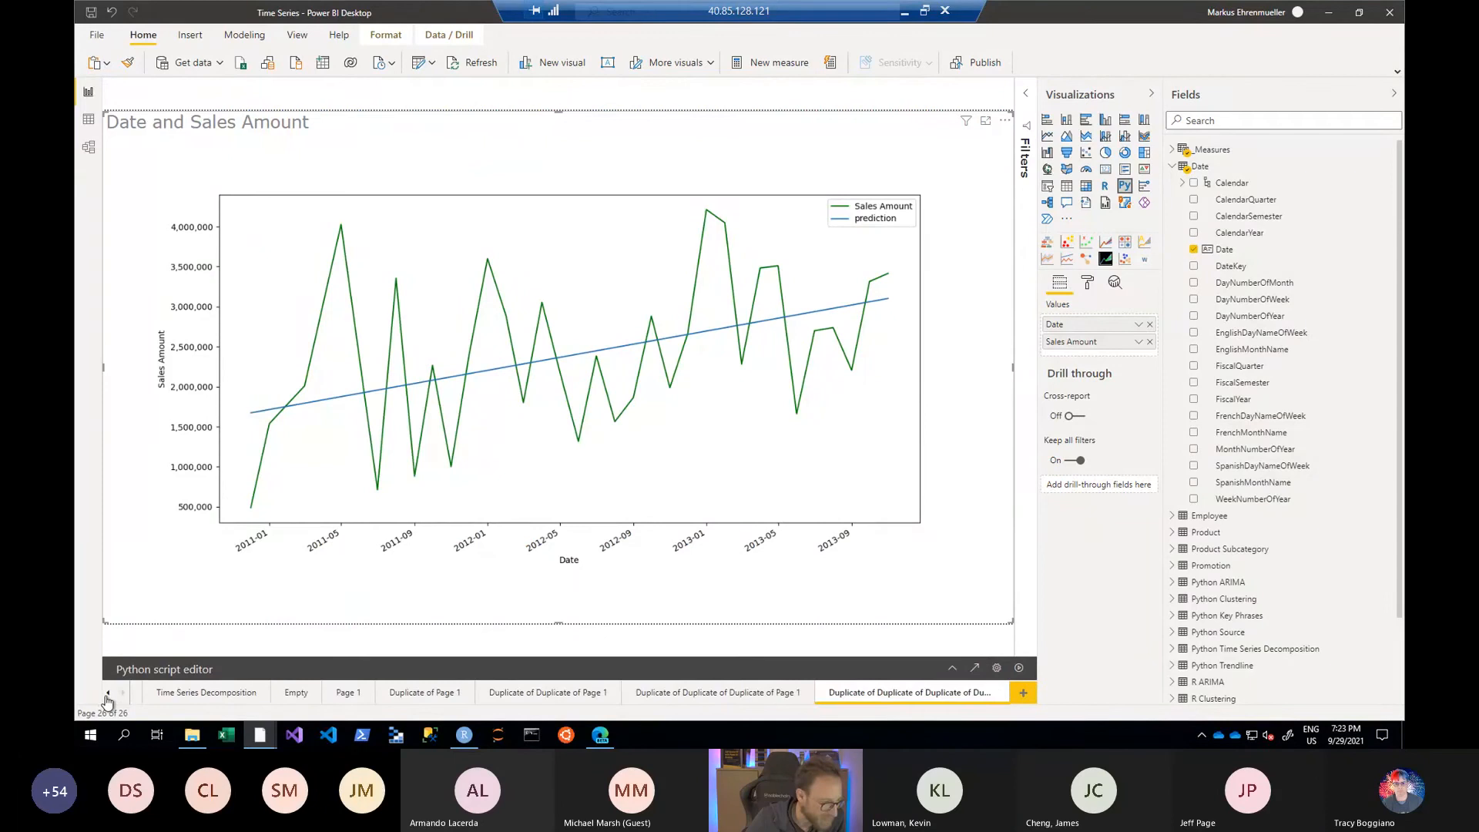
click(108, 694)
click(108, 693)
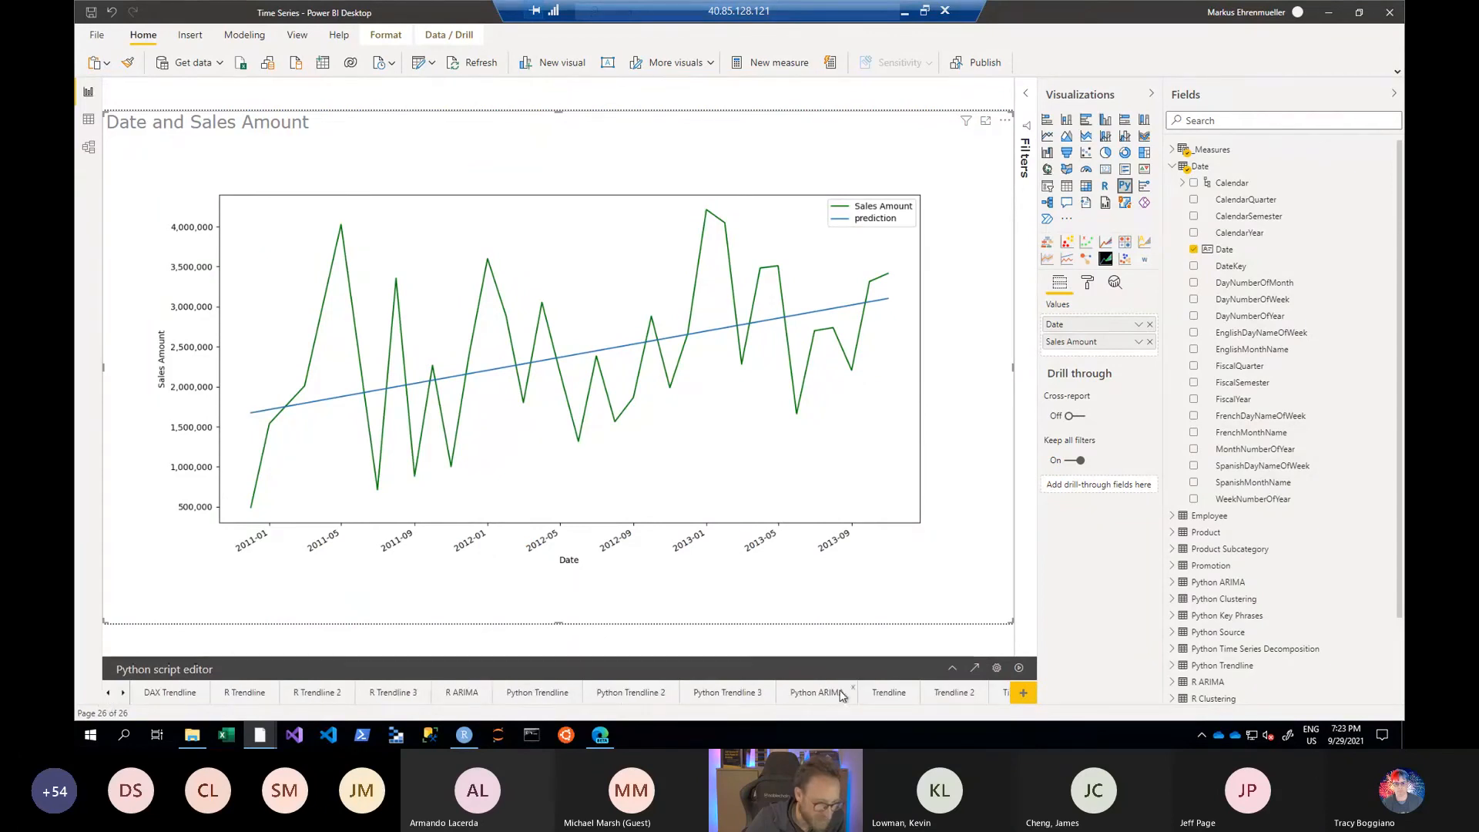
click(886, 693)
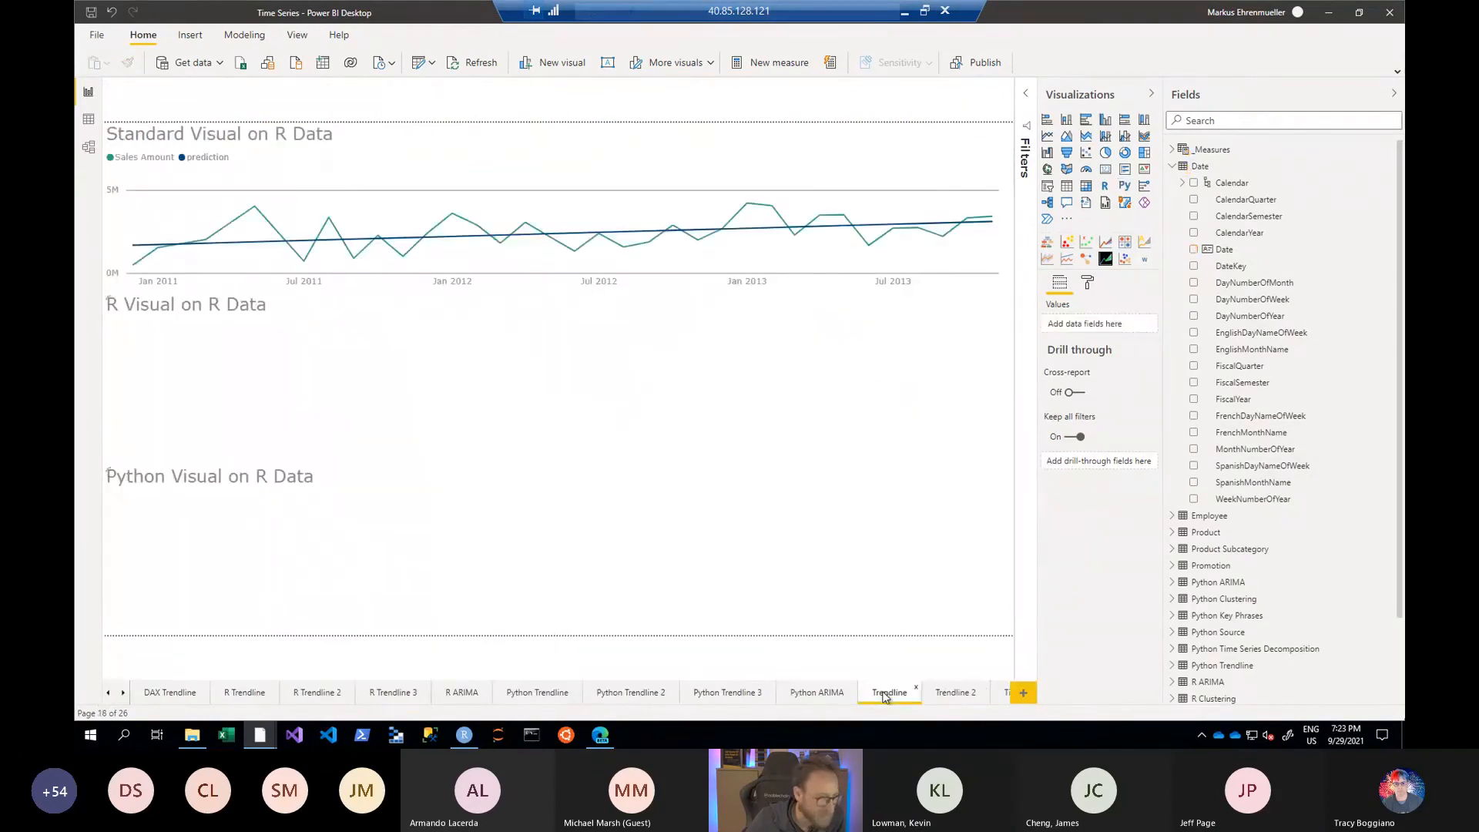
click(953, 694)
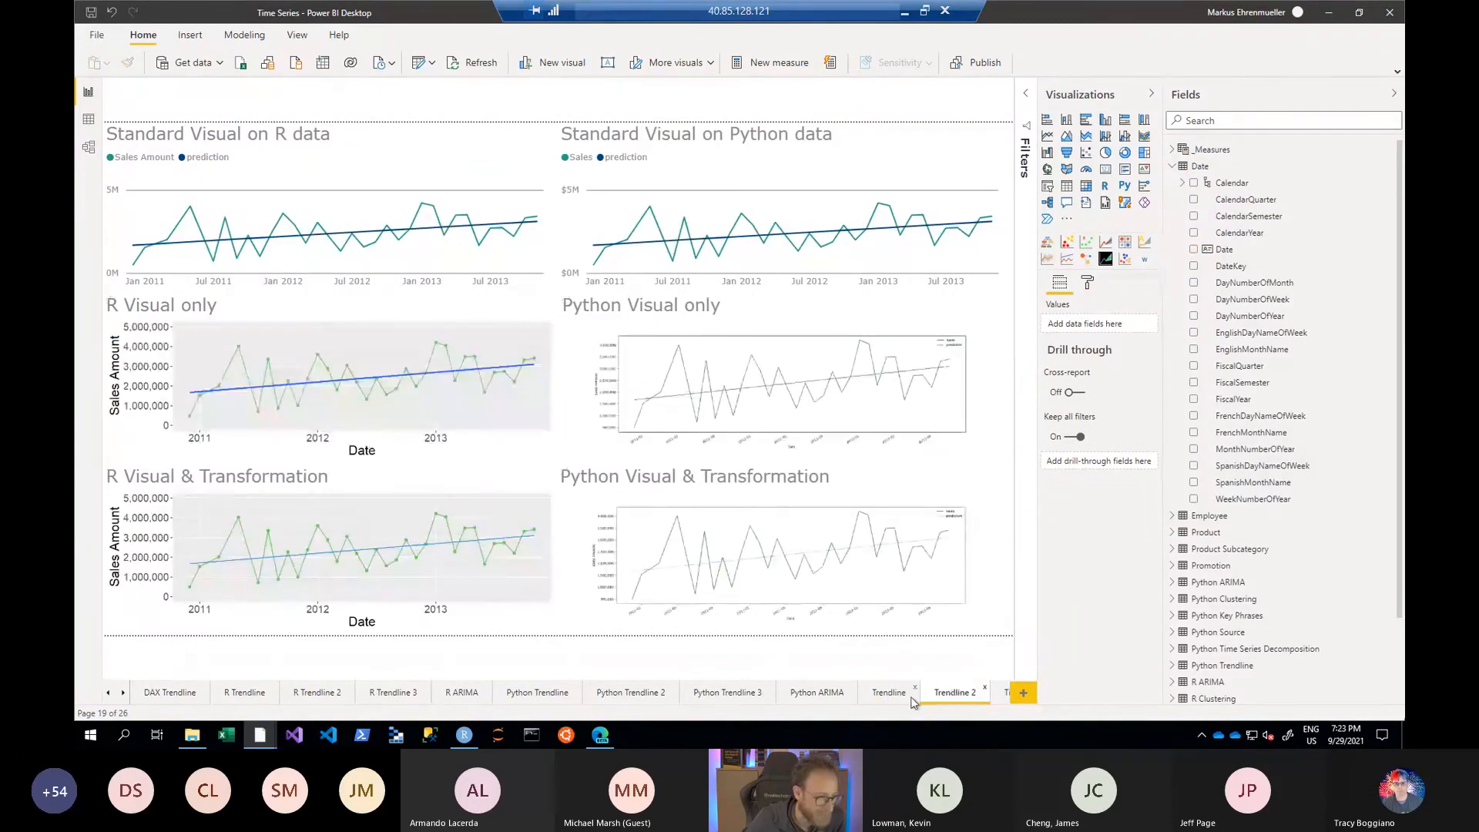
- View the R Trendline, R Trendline 2 and R Trendline 3 report pages in turn
click(249, 697)
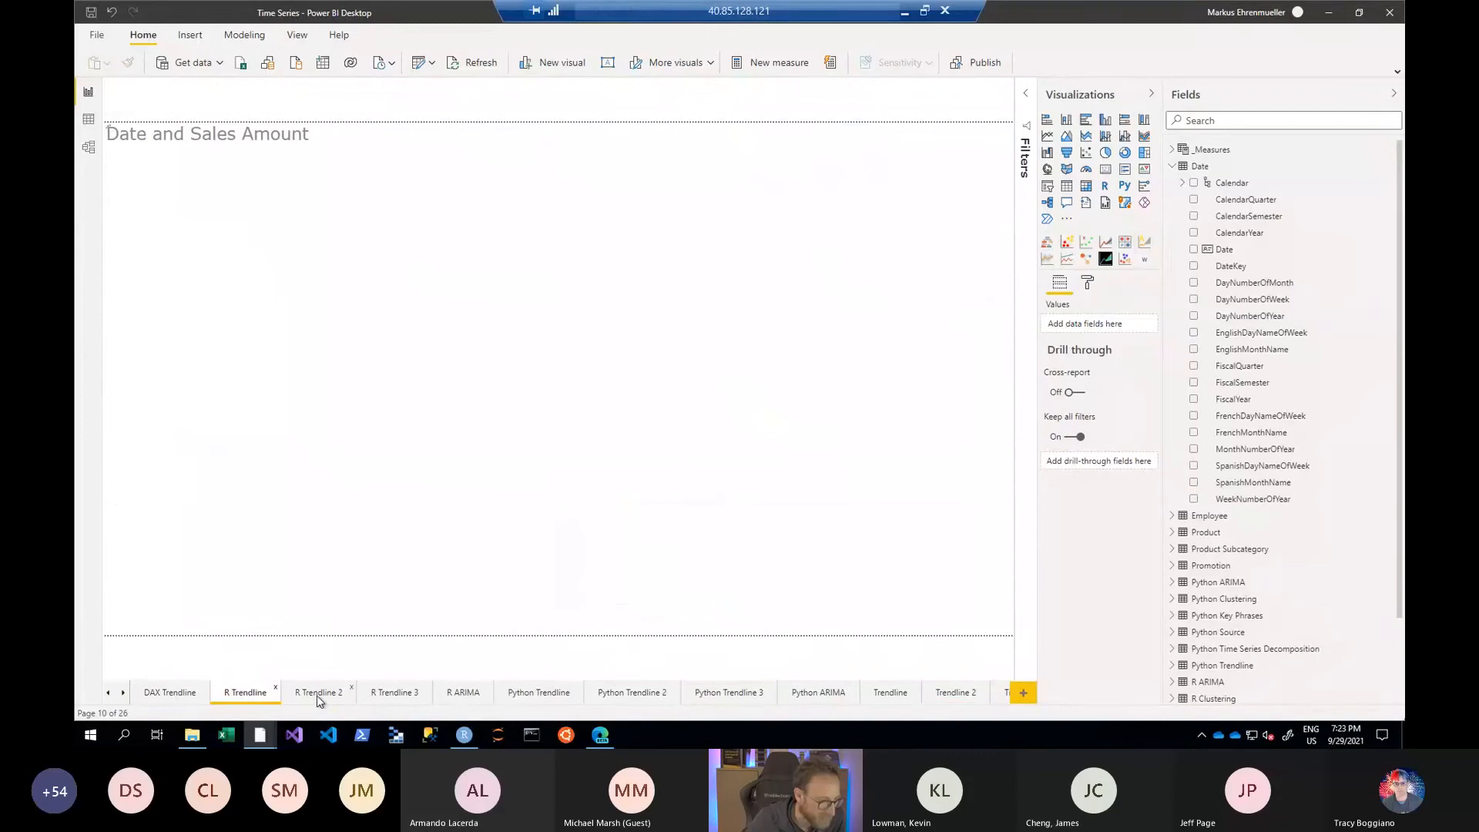
click(316, 695)
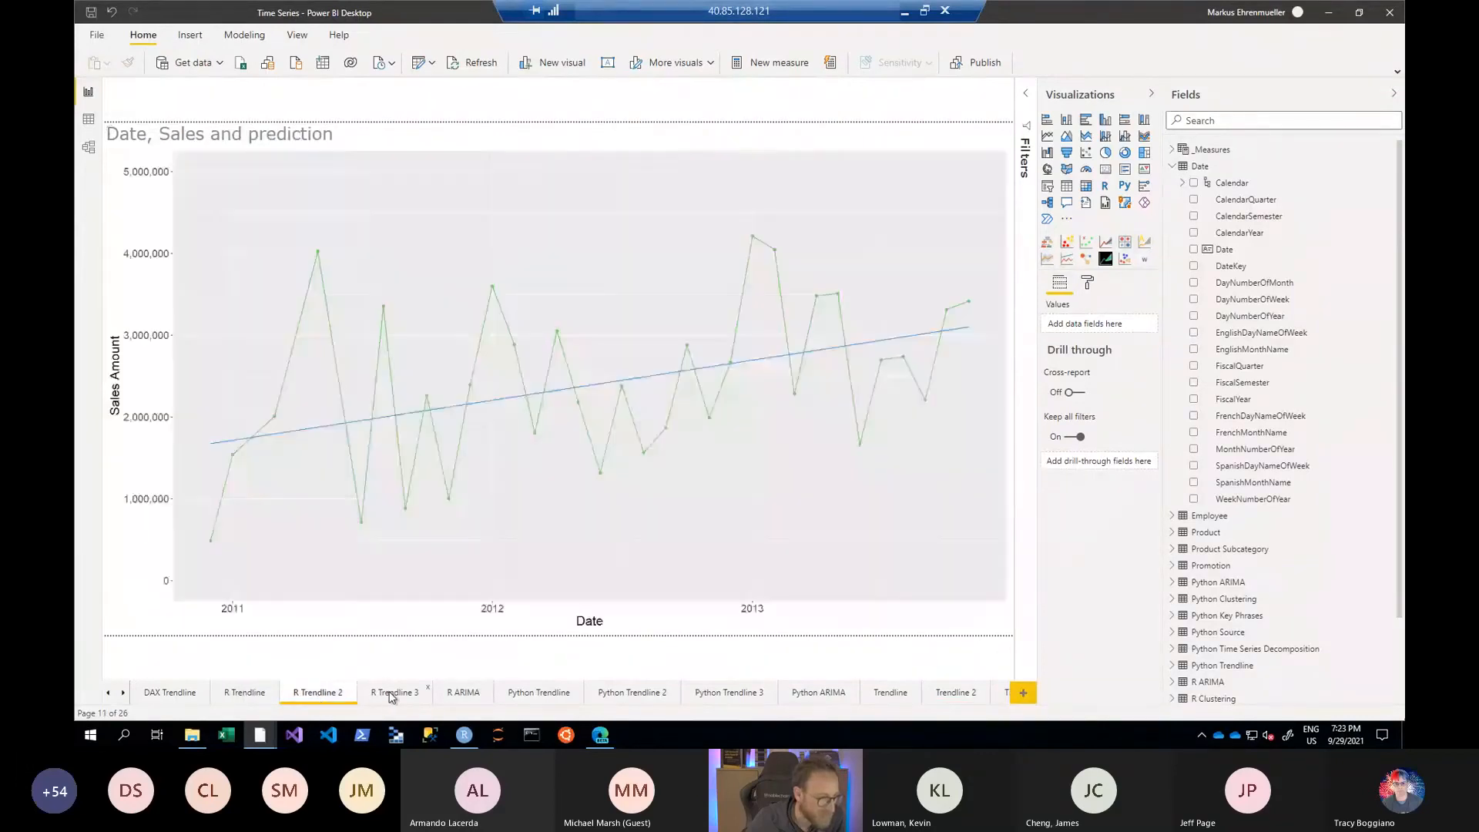
click(390, 695)
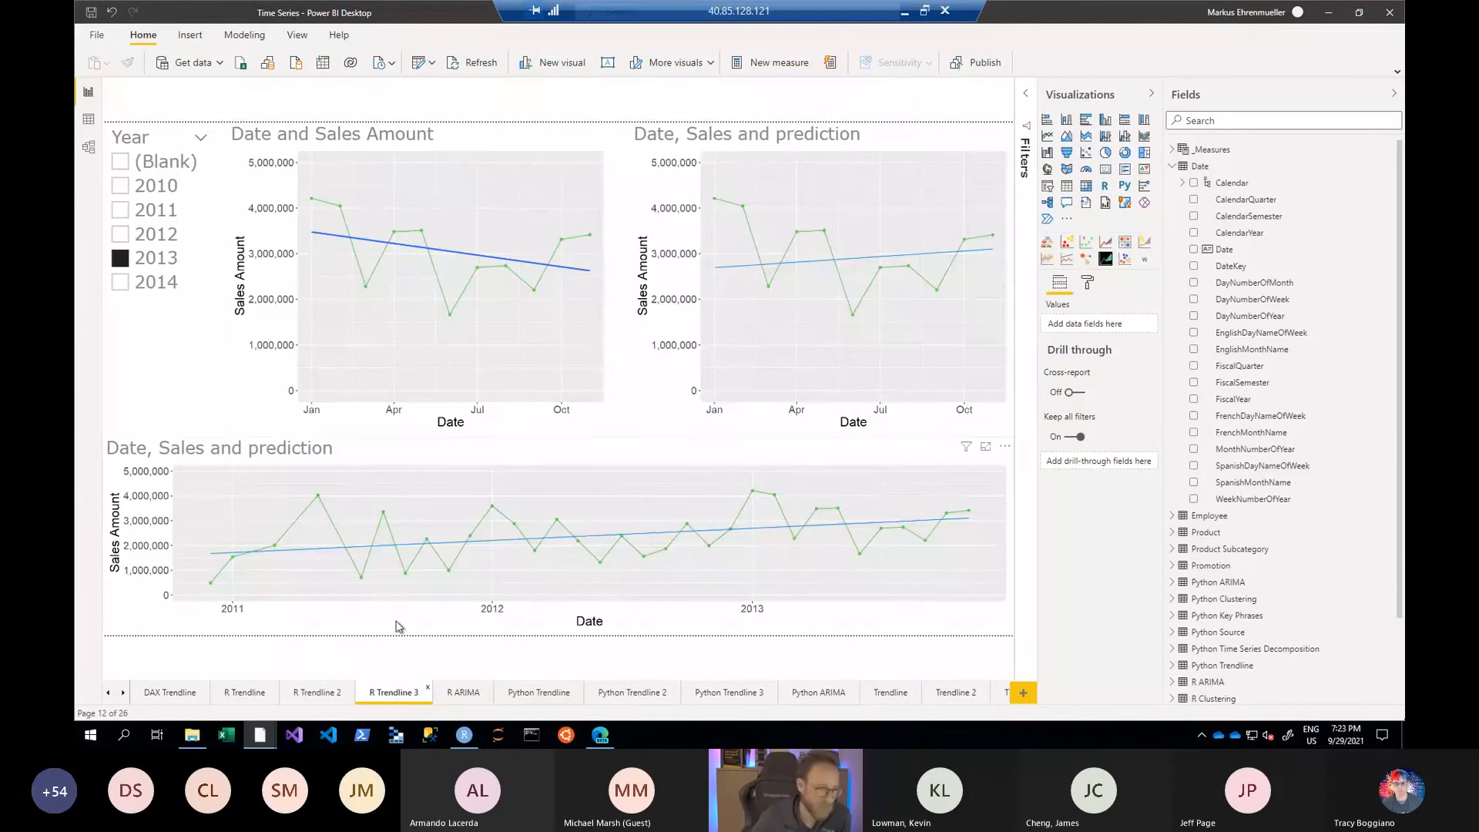
- Select the Date and Sales Amount visual and examine its source fields, the _Measures table and its analytics options
click(463, 143)
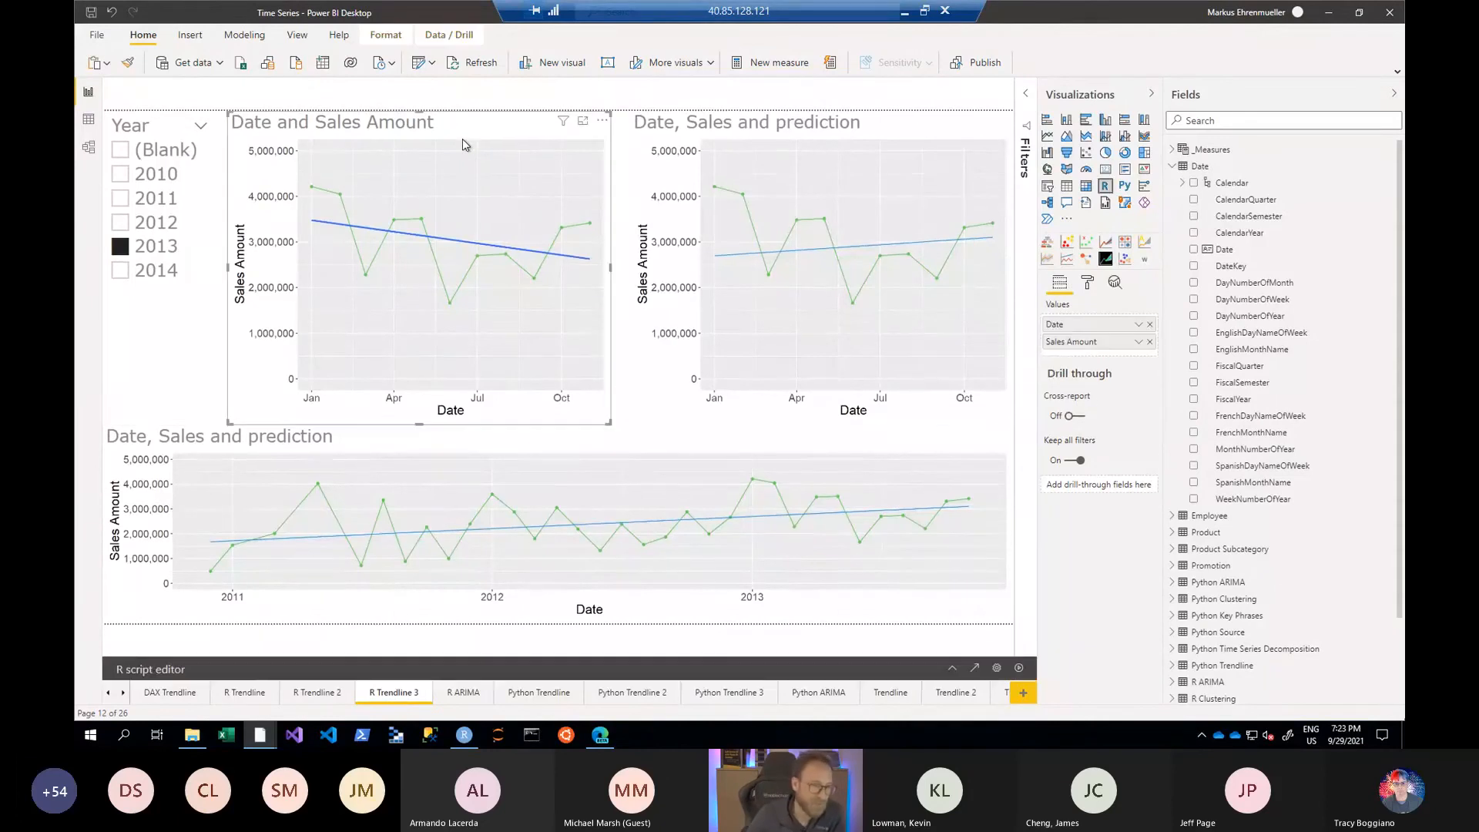
click(1172, 151)
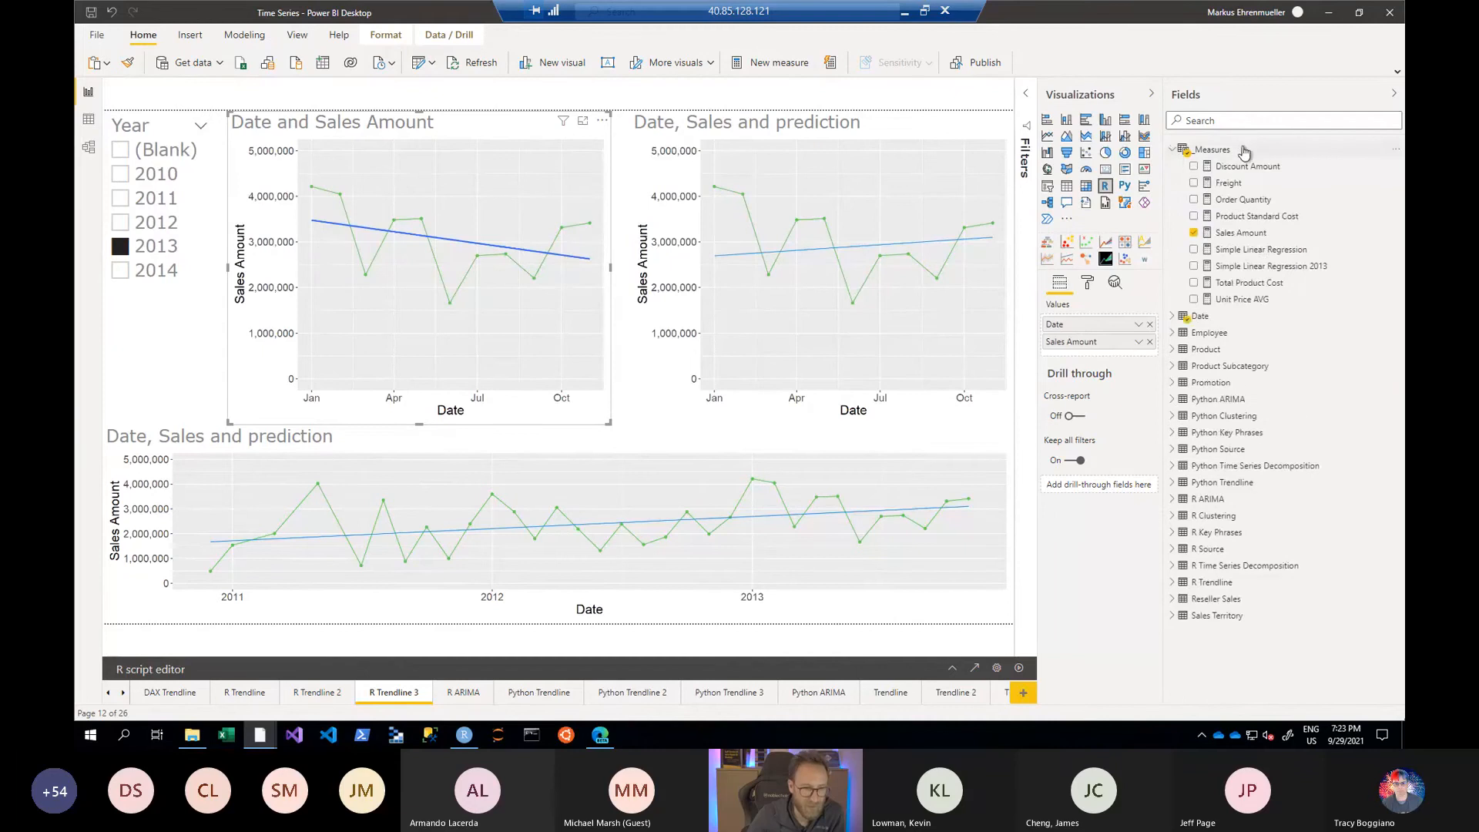
click(1172, 151)
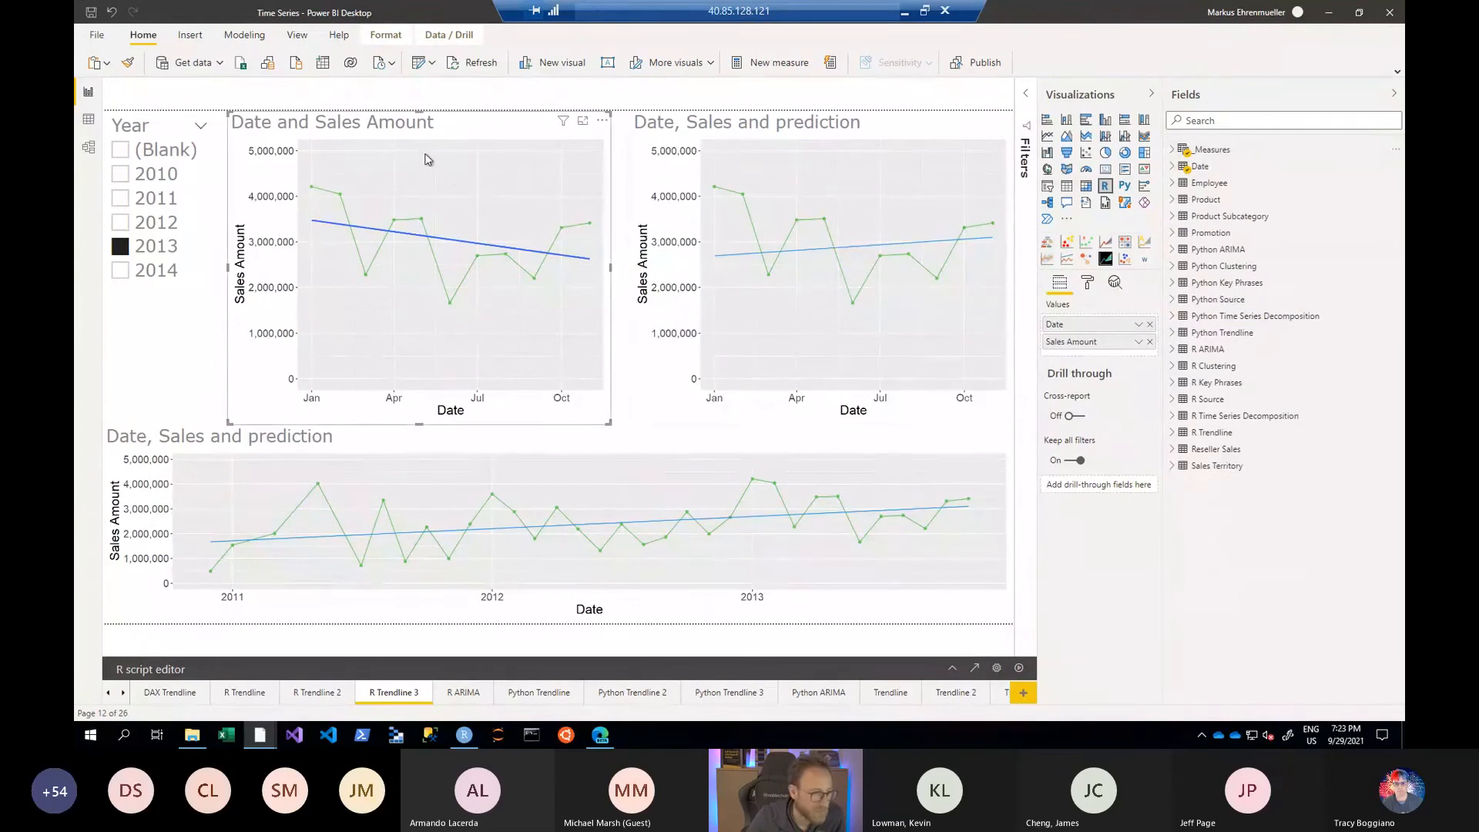
click(1115, 284)
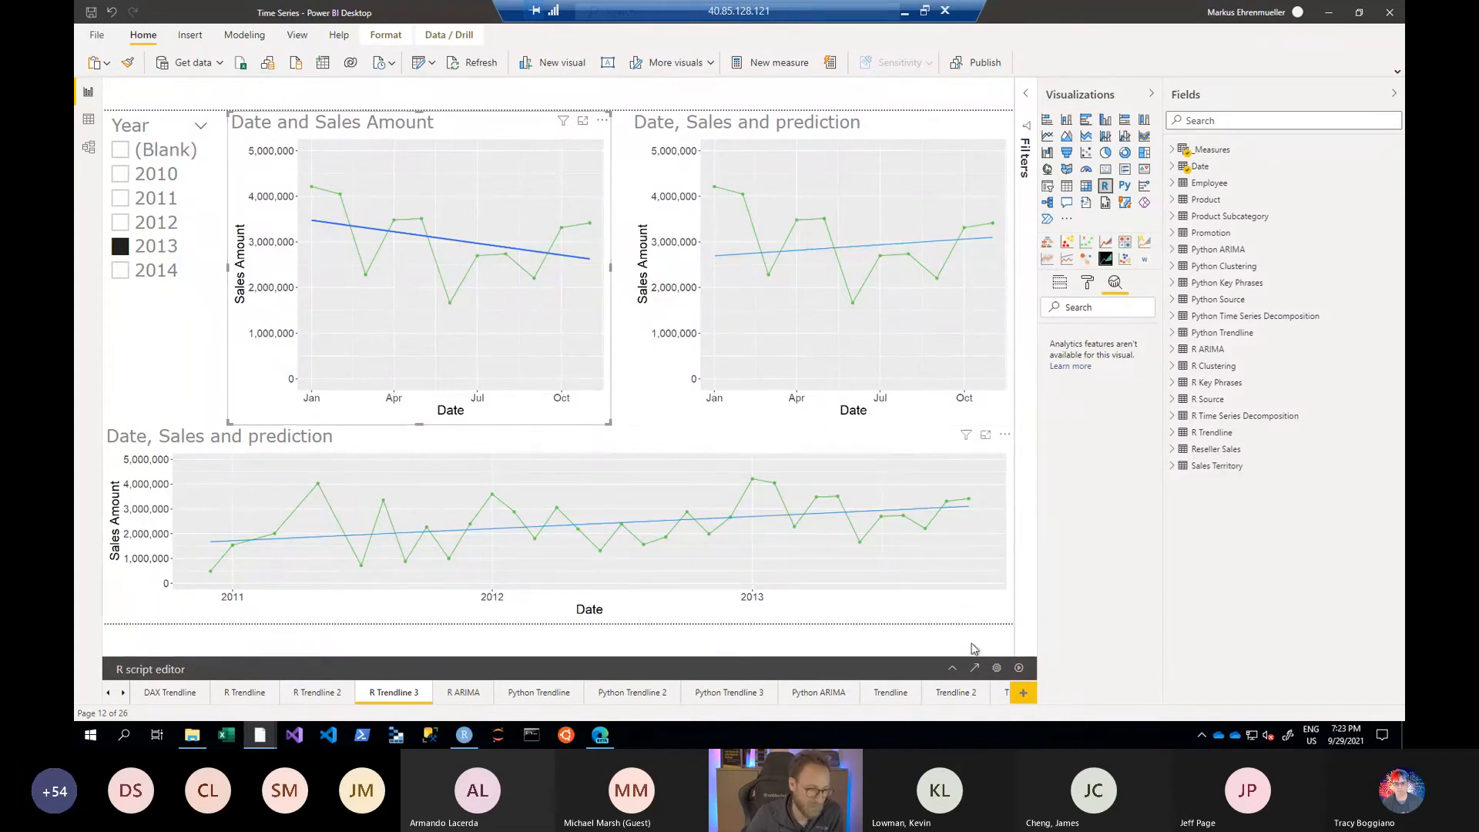
- Show the Date and Sales Amount visual's R script, highlight the method=lm argument of stat_smooth, and collapse the script
click(953, 668)
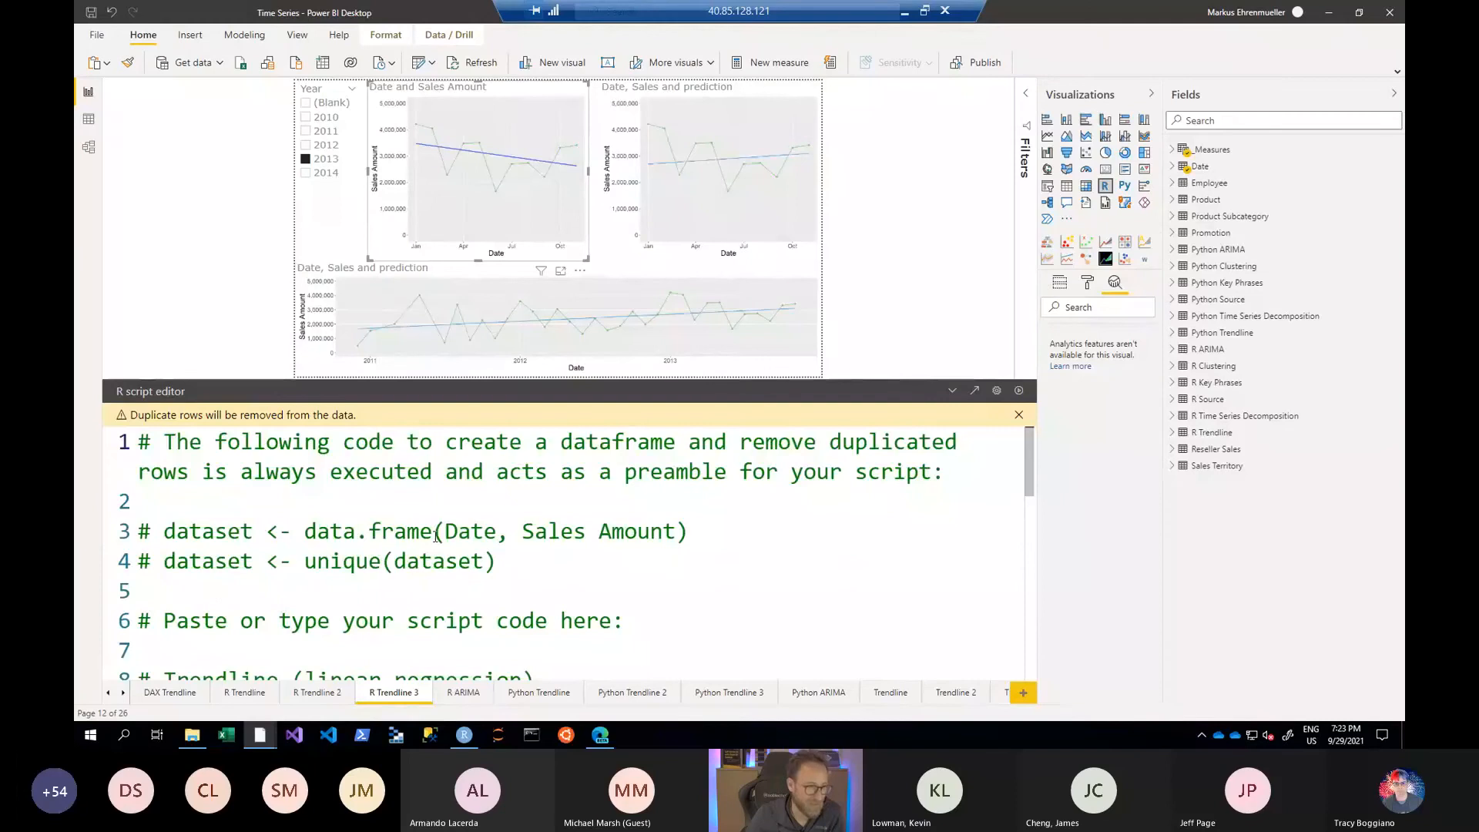
scroll(436, 536, down, 8)
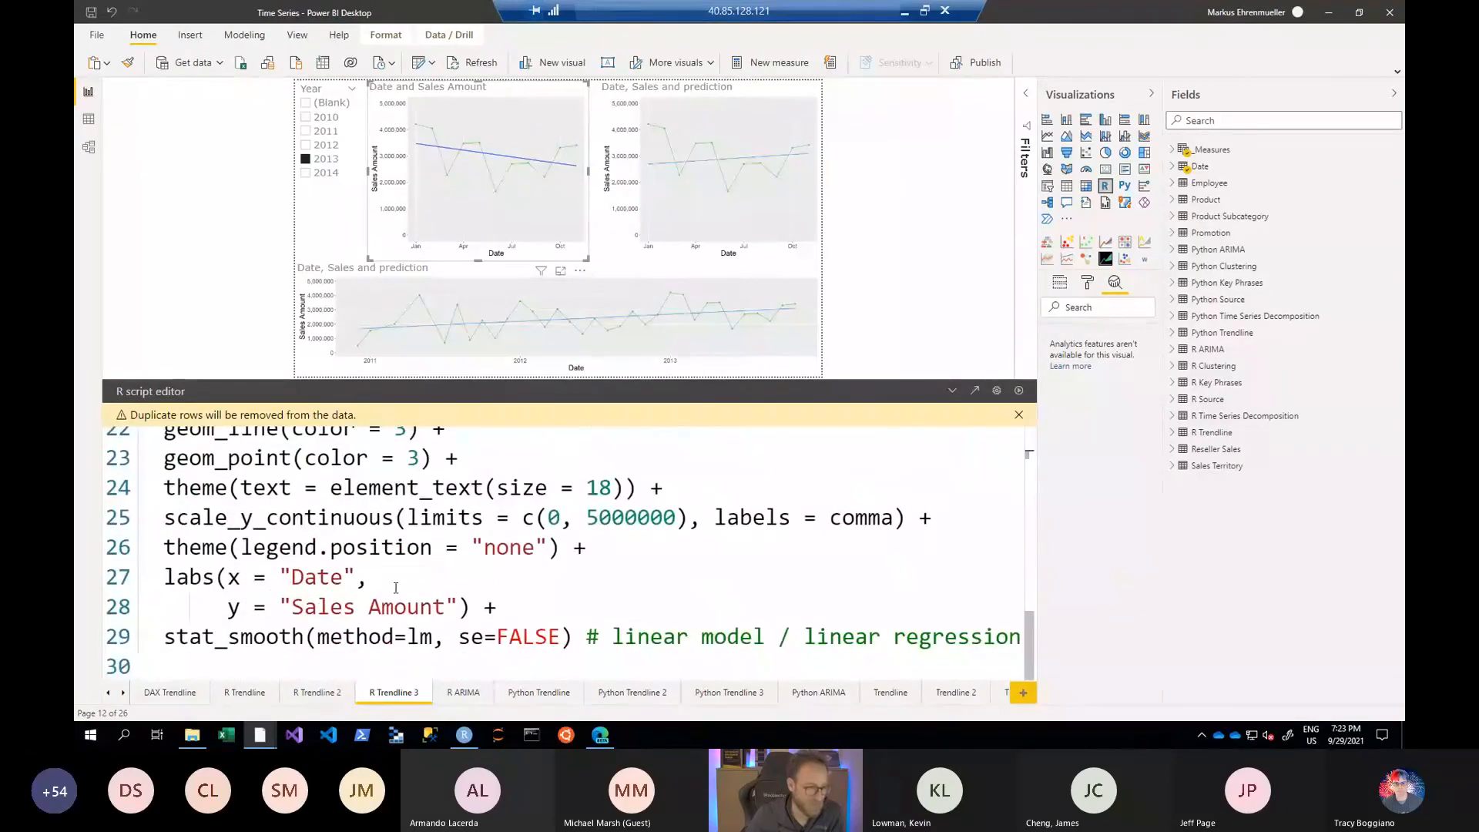
drag(306, 601, 445, 637)
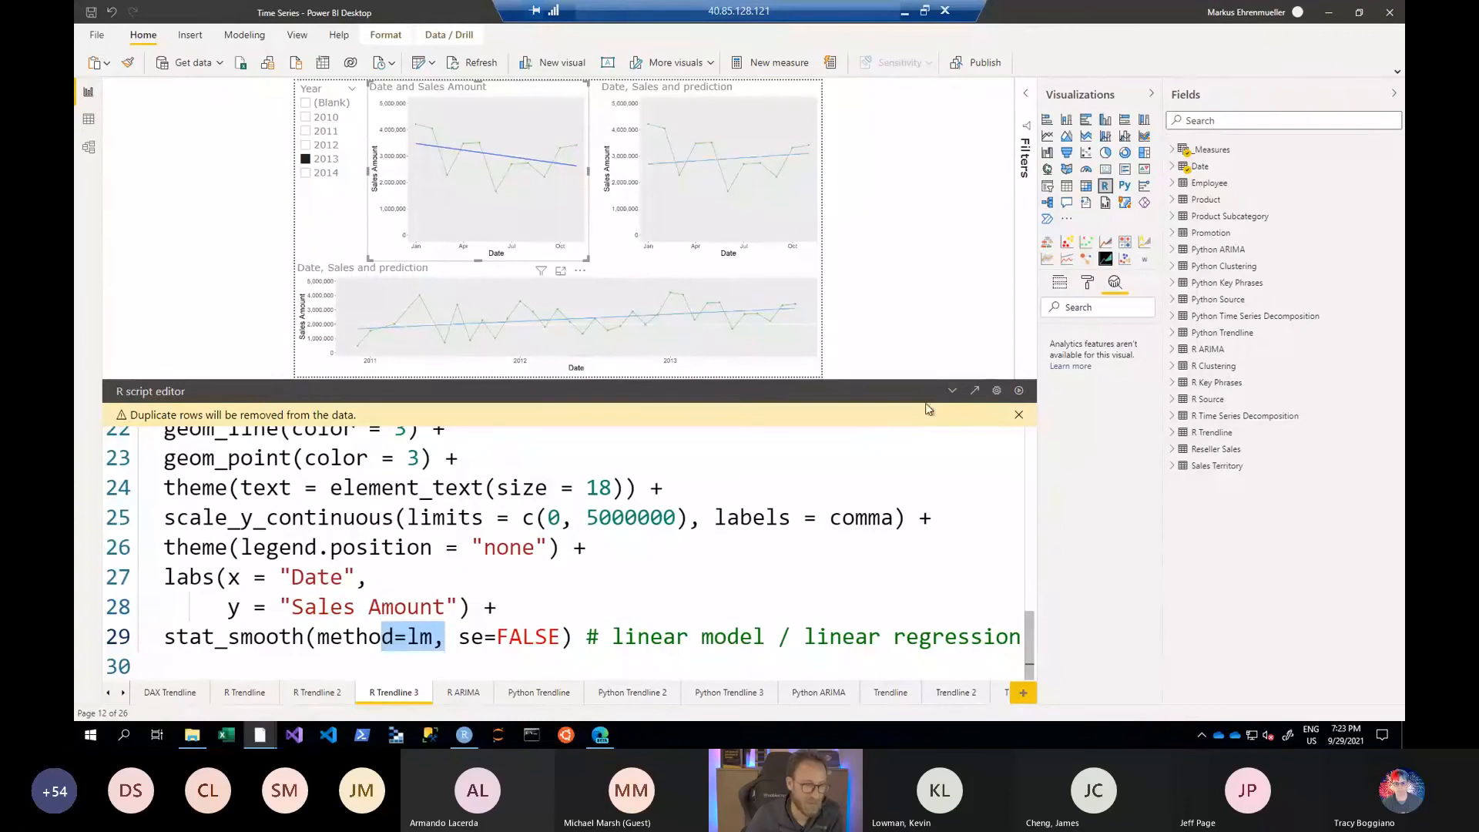
click(954, 392)
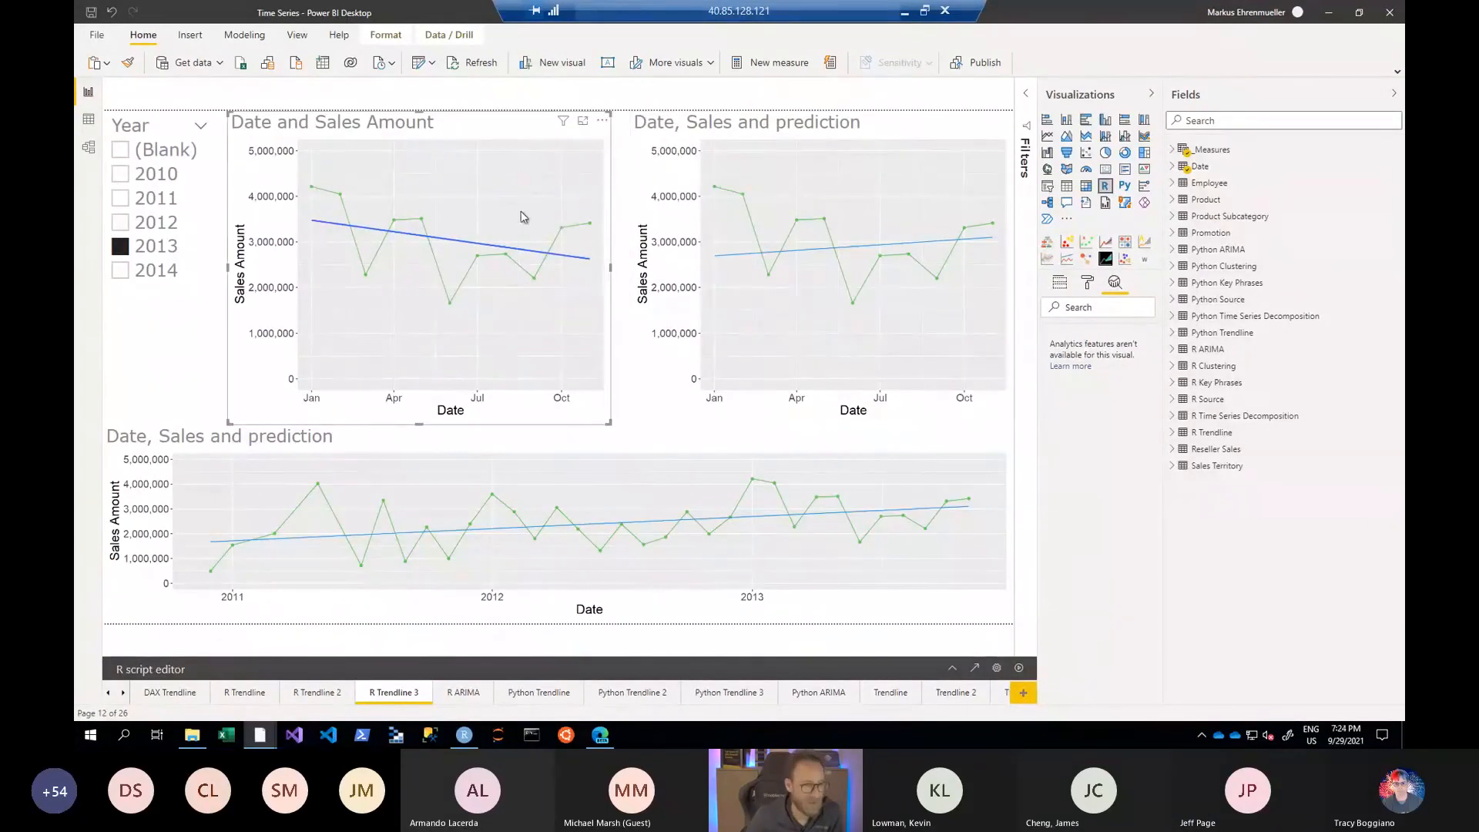
- Open the R script of the 2013 Date, Sales and prediction visual and read from the ggplot call to the commented-out stat_smooth line
click(818, 137)
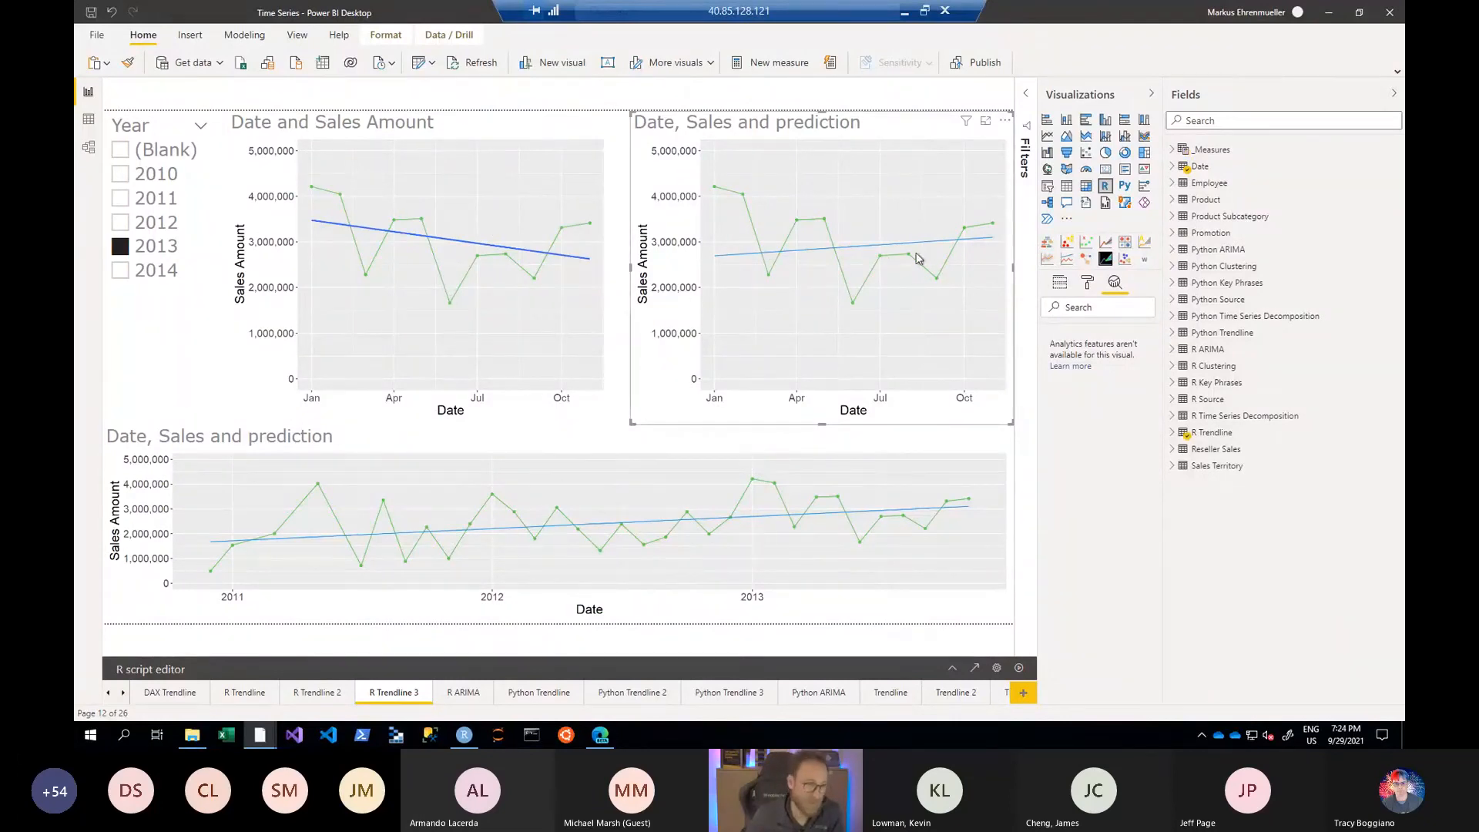
click(952, 670)
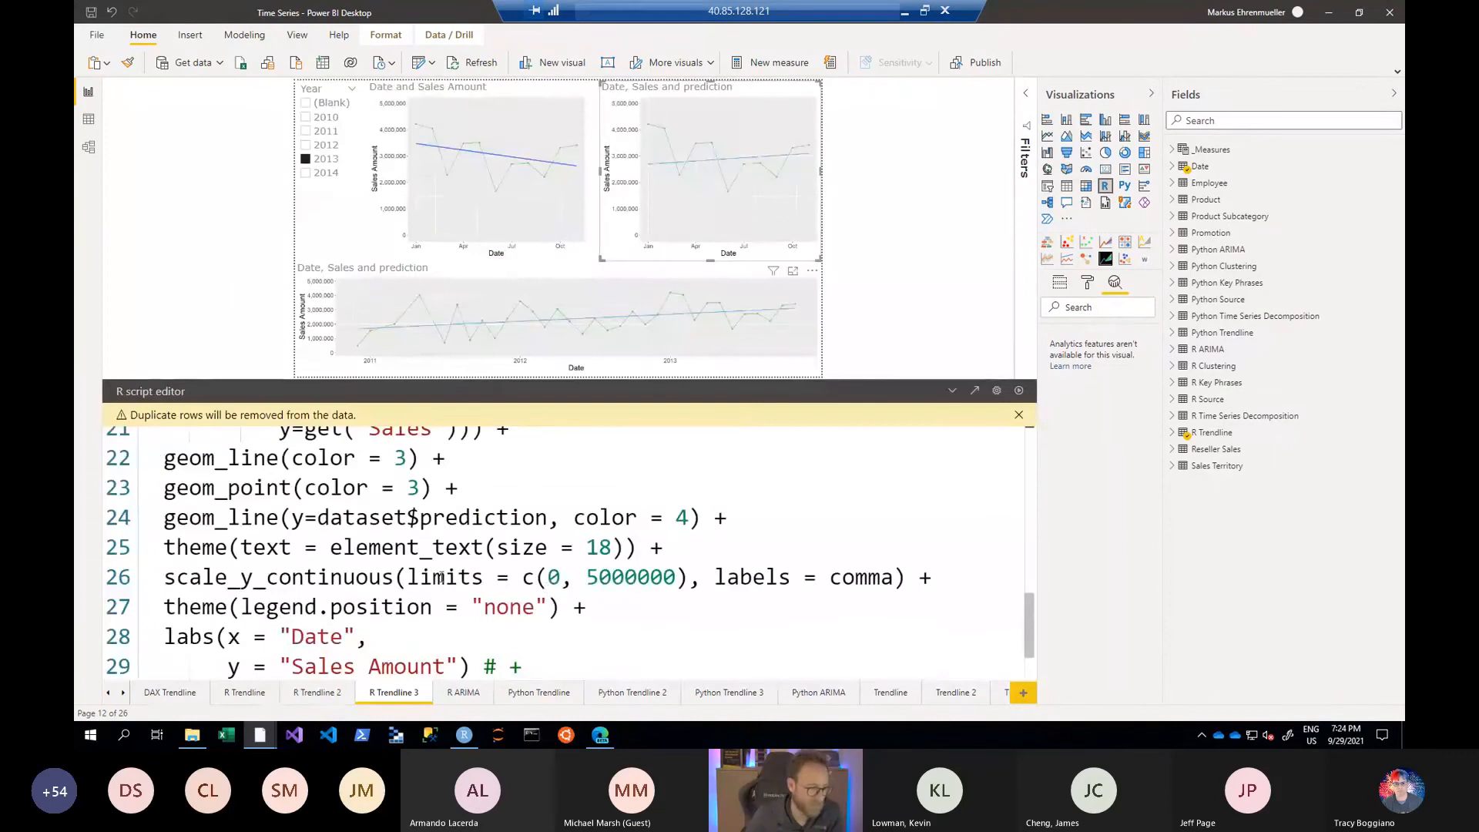
scroll(442, 577, up, 4)
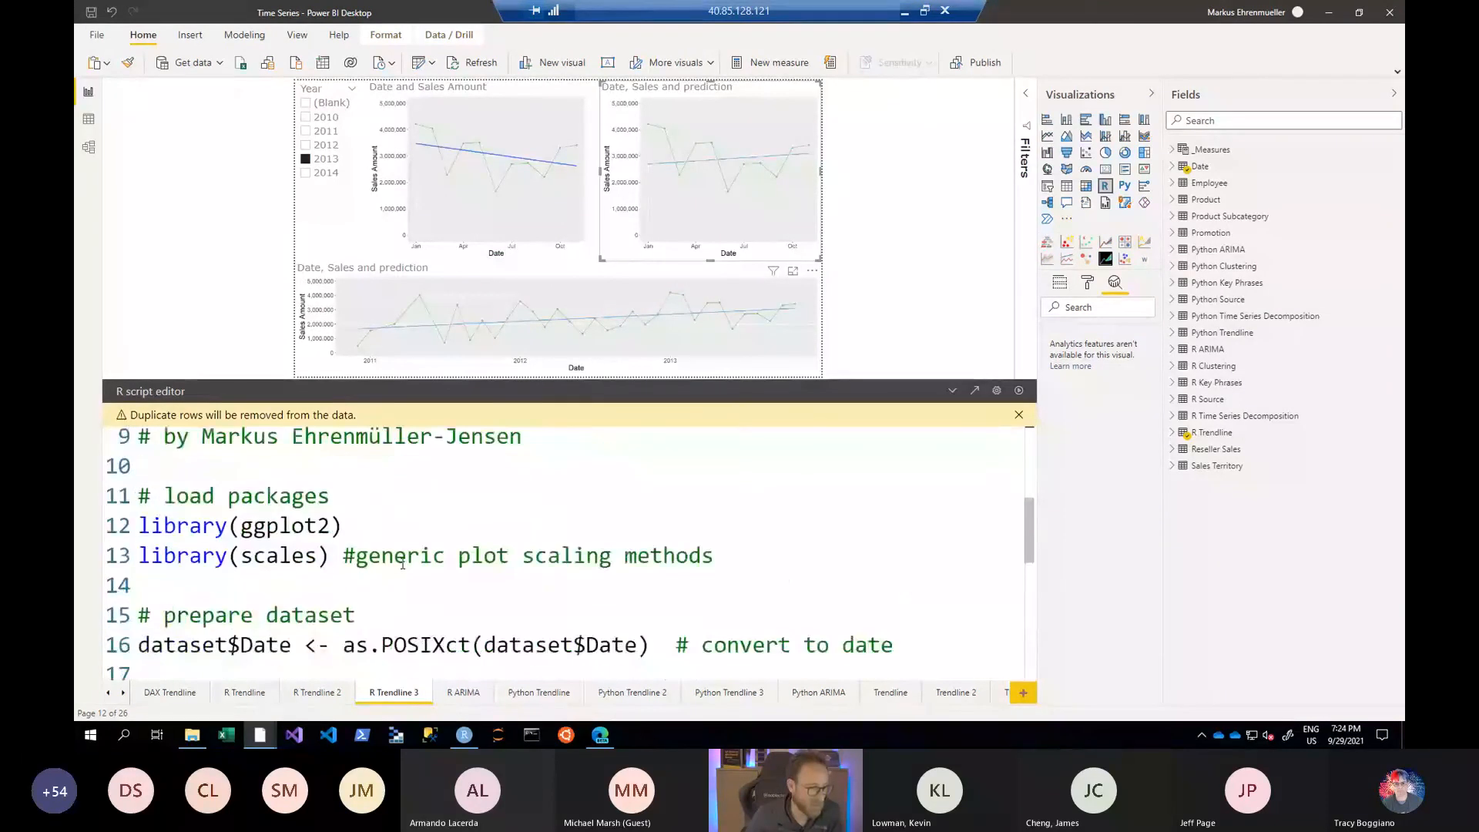
scroll(402, 565, down, 3)
double_click(189, 521)
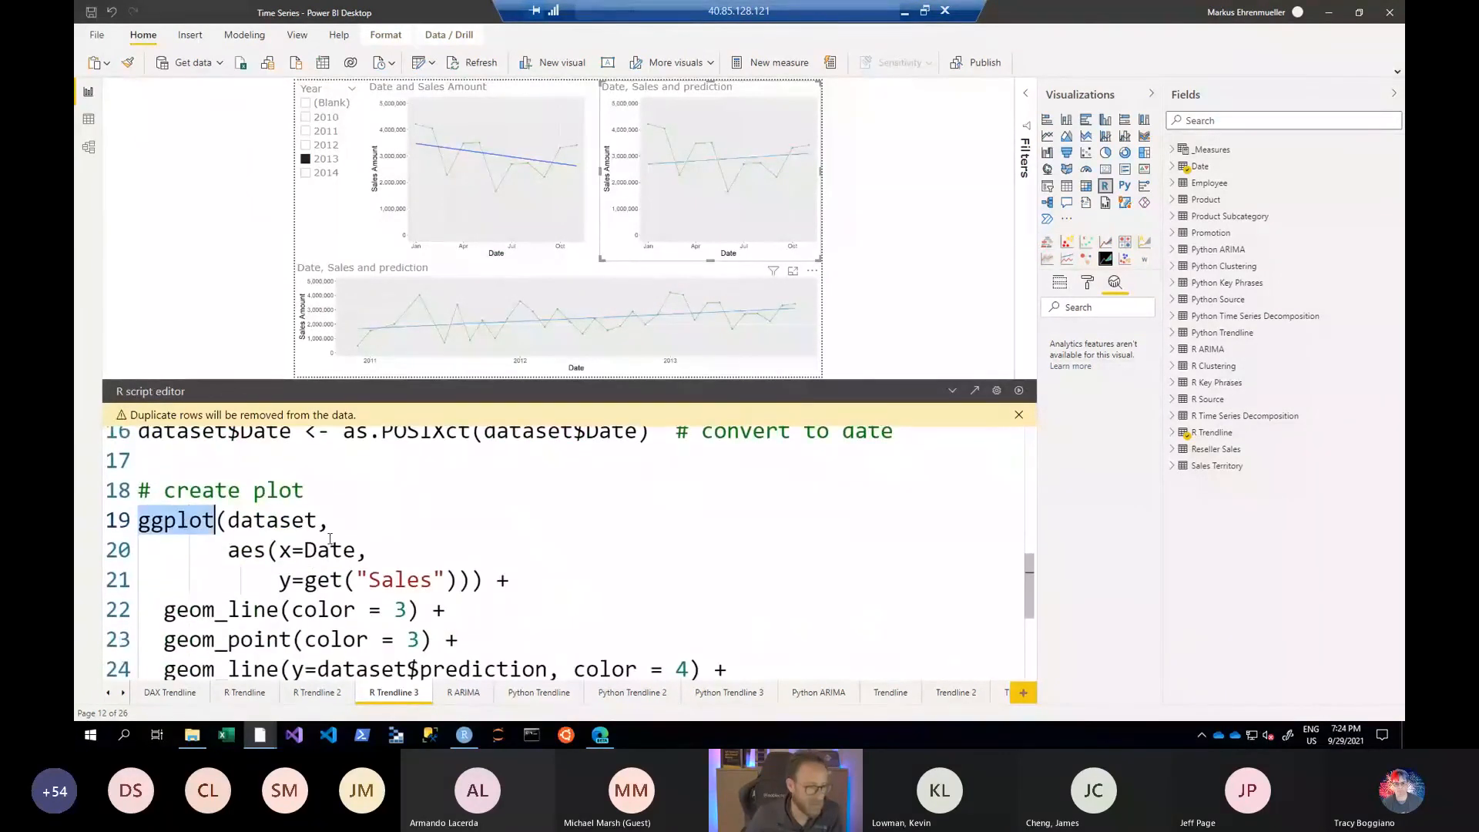
scroll(330, 537, down, 3)
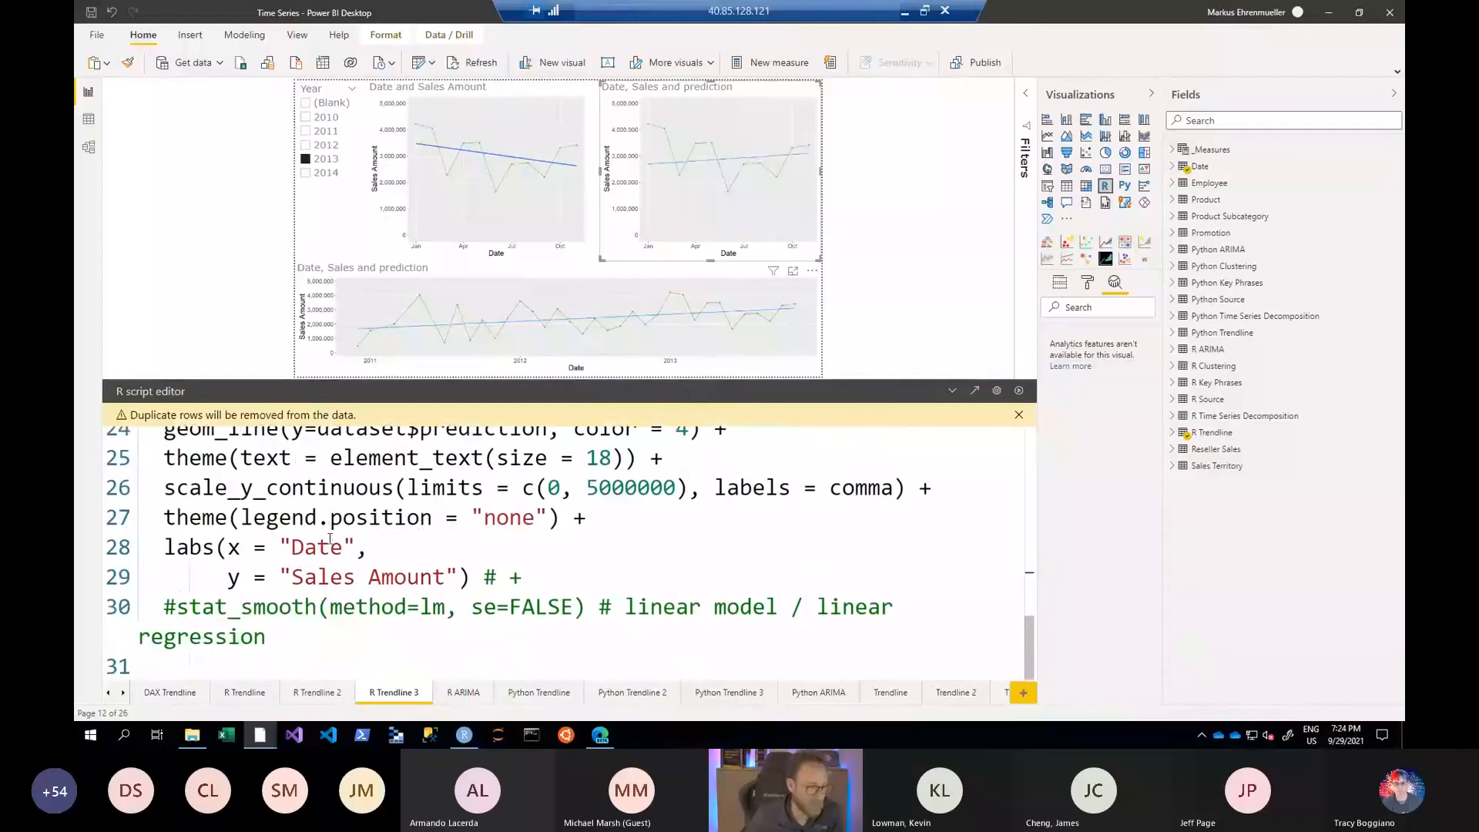
drag(164, 606, 329, 607)
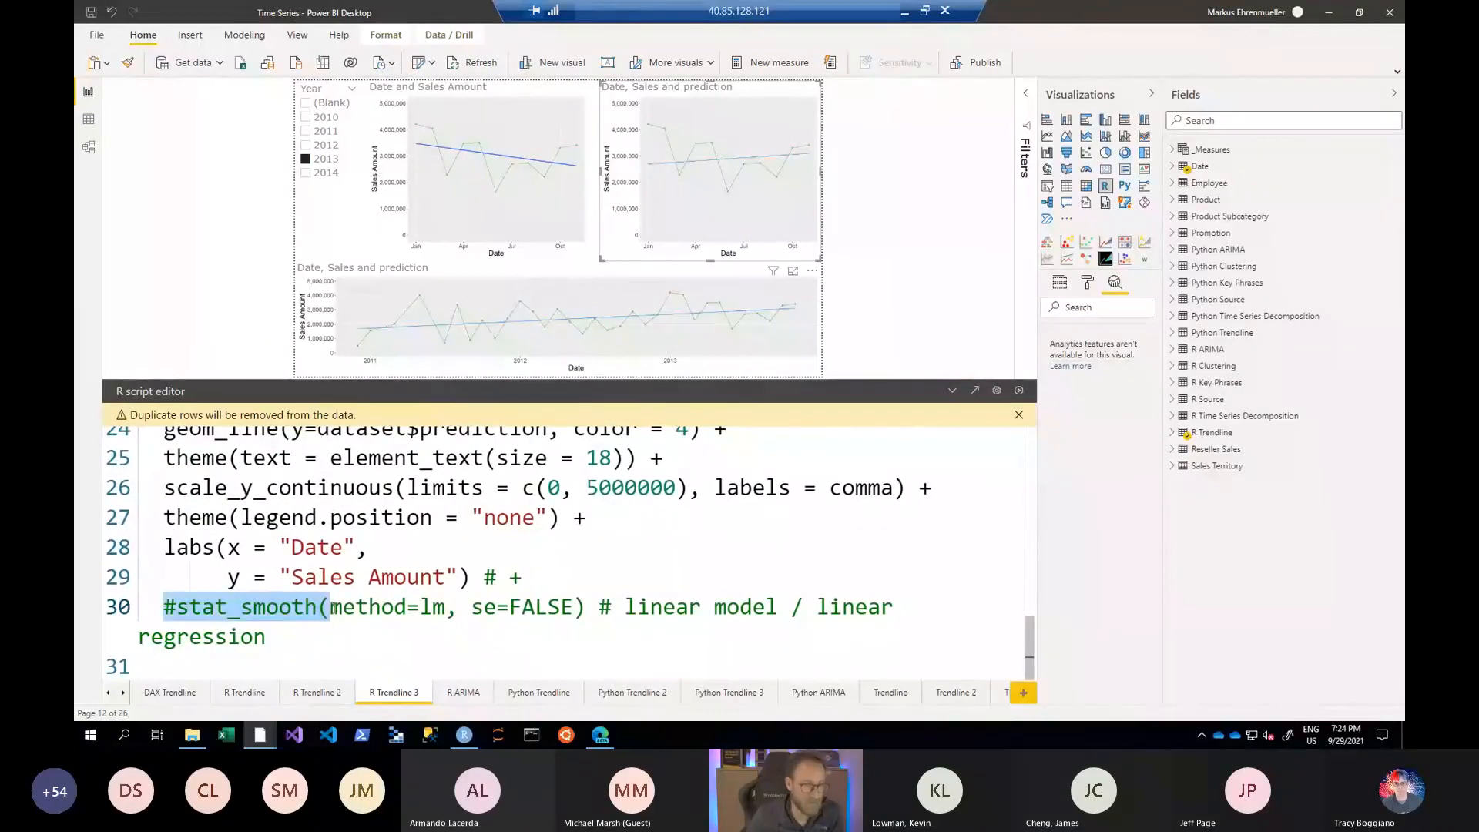
- Highlight the Sales column in the script's y mapping and the geom_line call that plots dataset$prediction
scroll(331, 607, up, 3)
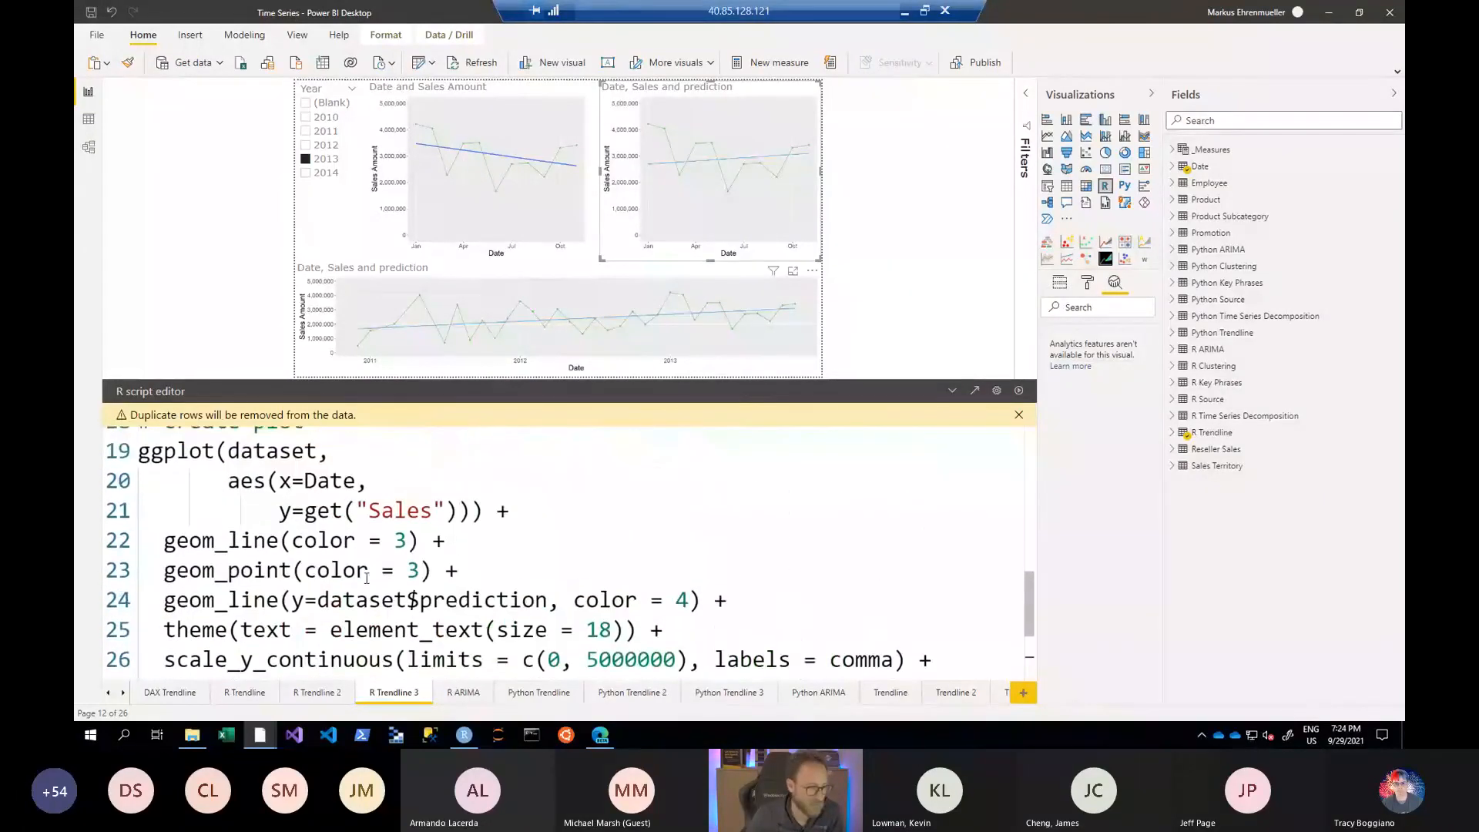
double_click(400, 523)
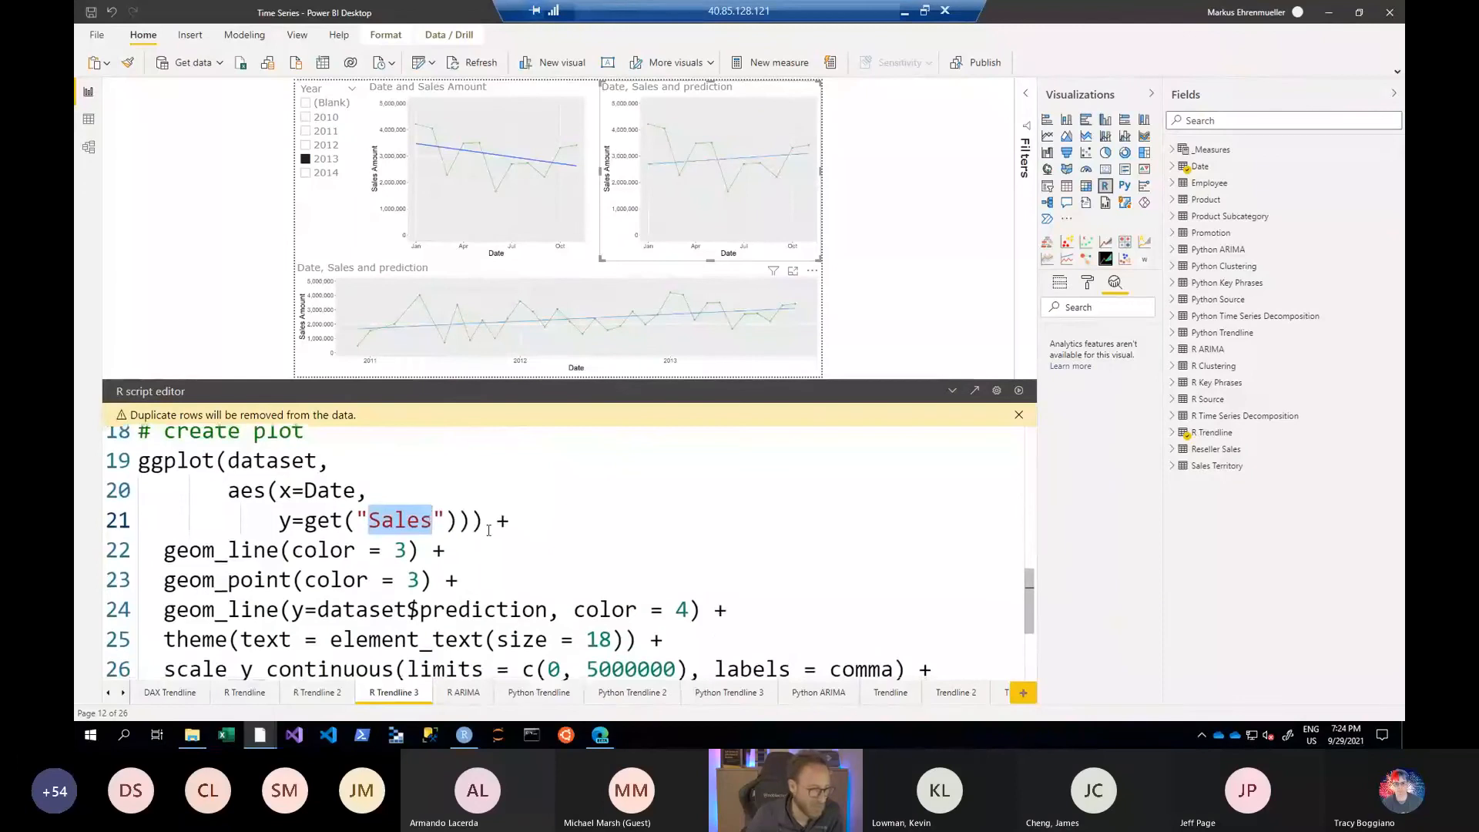
scroll(488, 530, down, 1)
scroll(488, 530, down, 2)
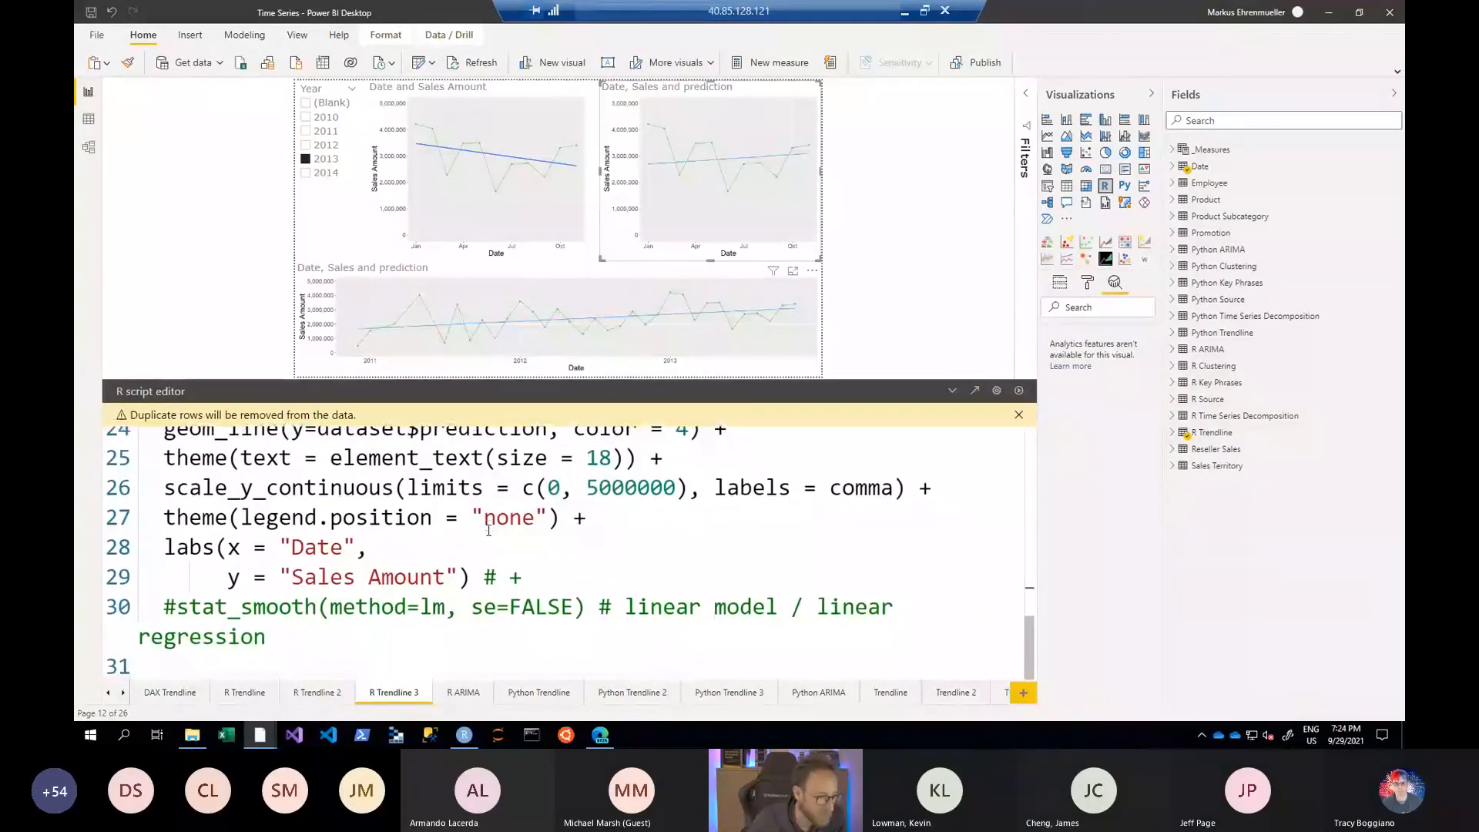
scroll(488, 529, up, 2)
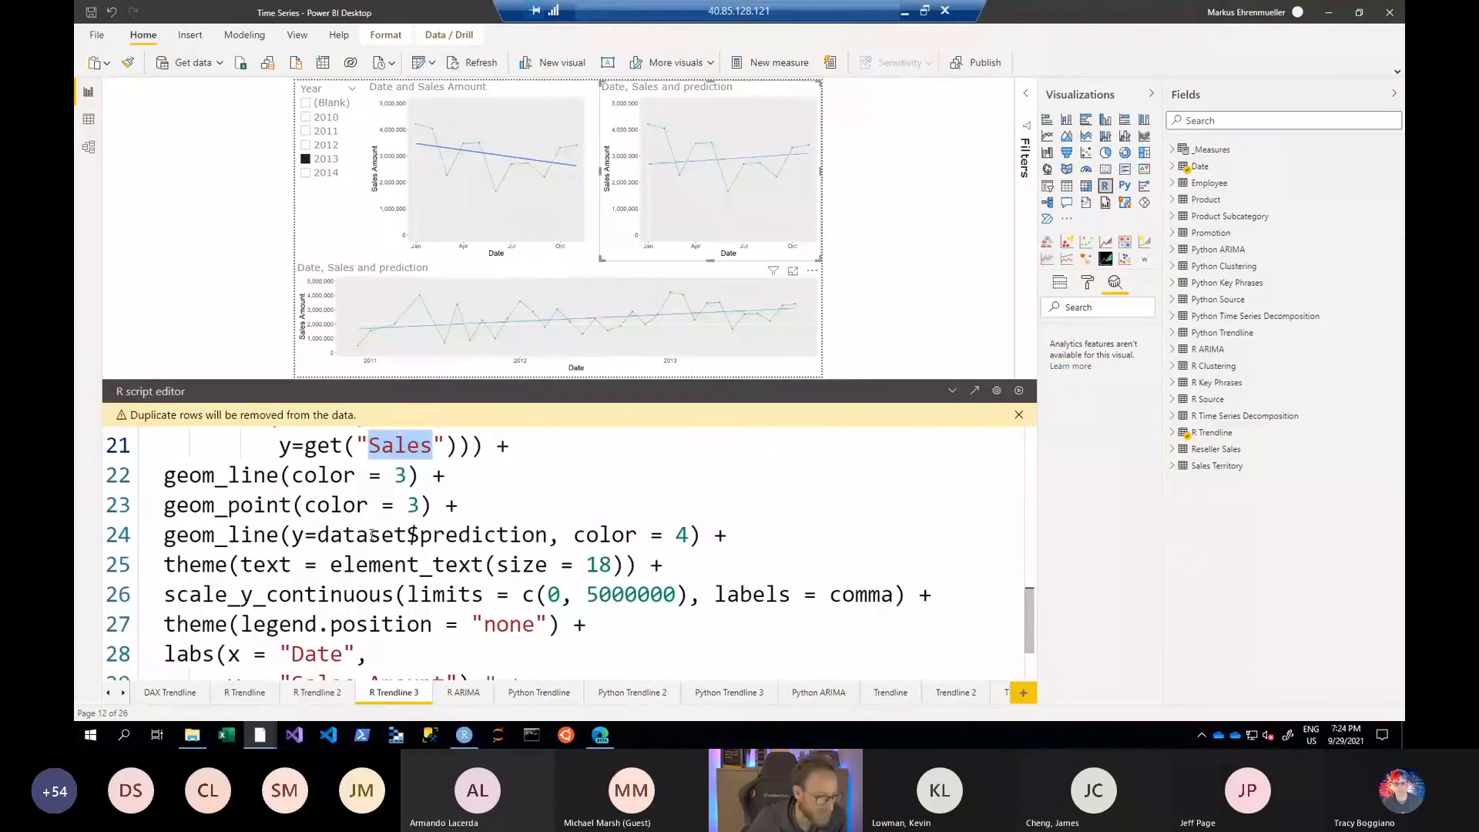
click(369, 534)
drag(163, 534, 293, 533)
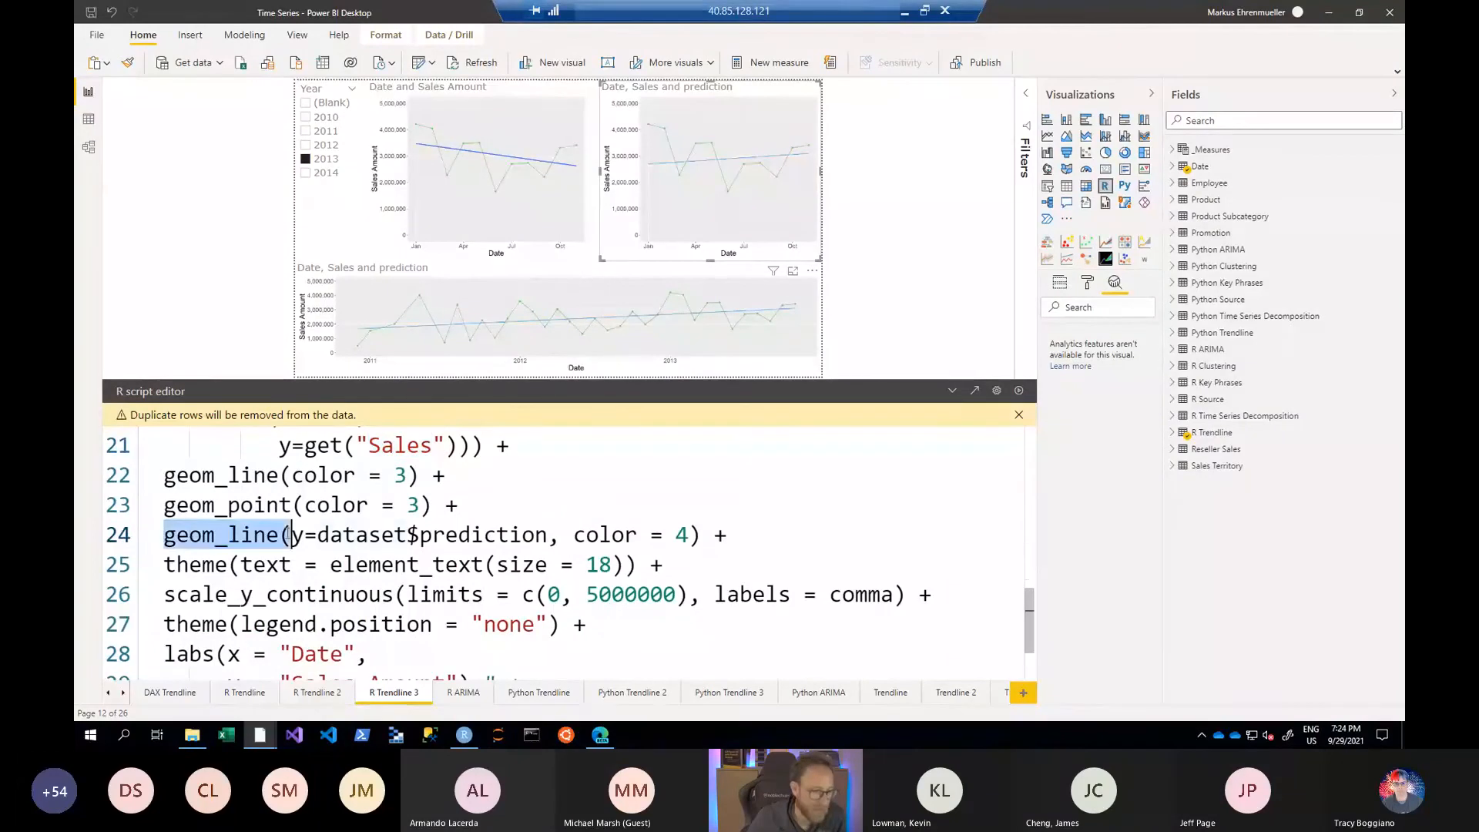
- Highlight prediction in the script's geom_line call, check it against the visual's assigned fields, and collapse the R script
drag(419, 534, 546, 534)
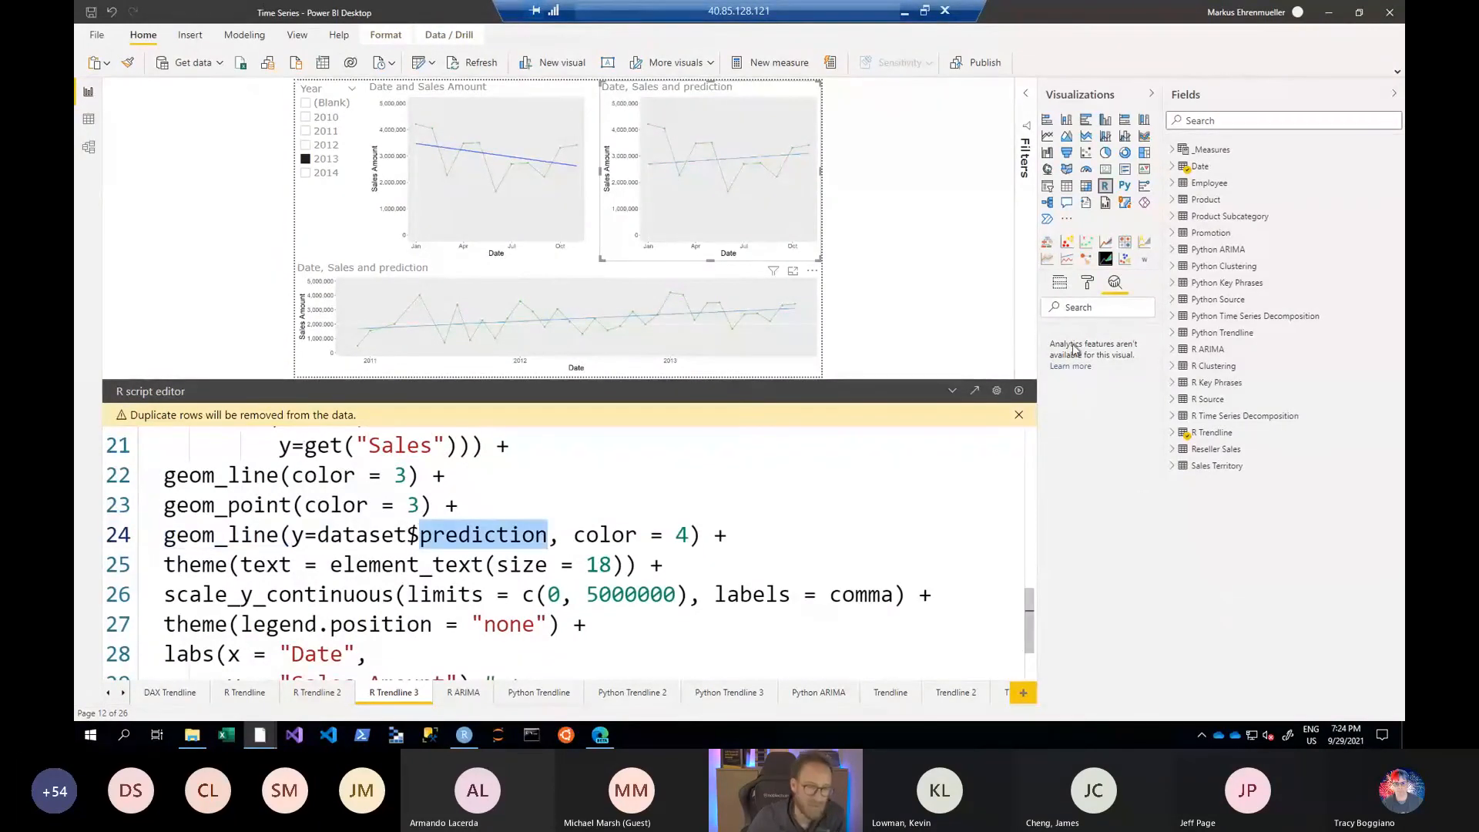
click(1059, 282)
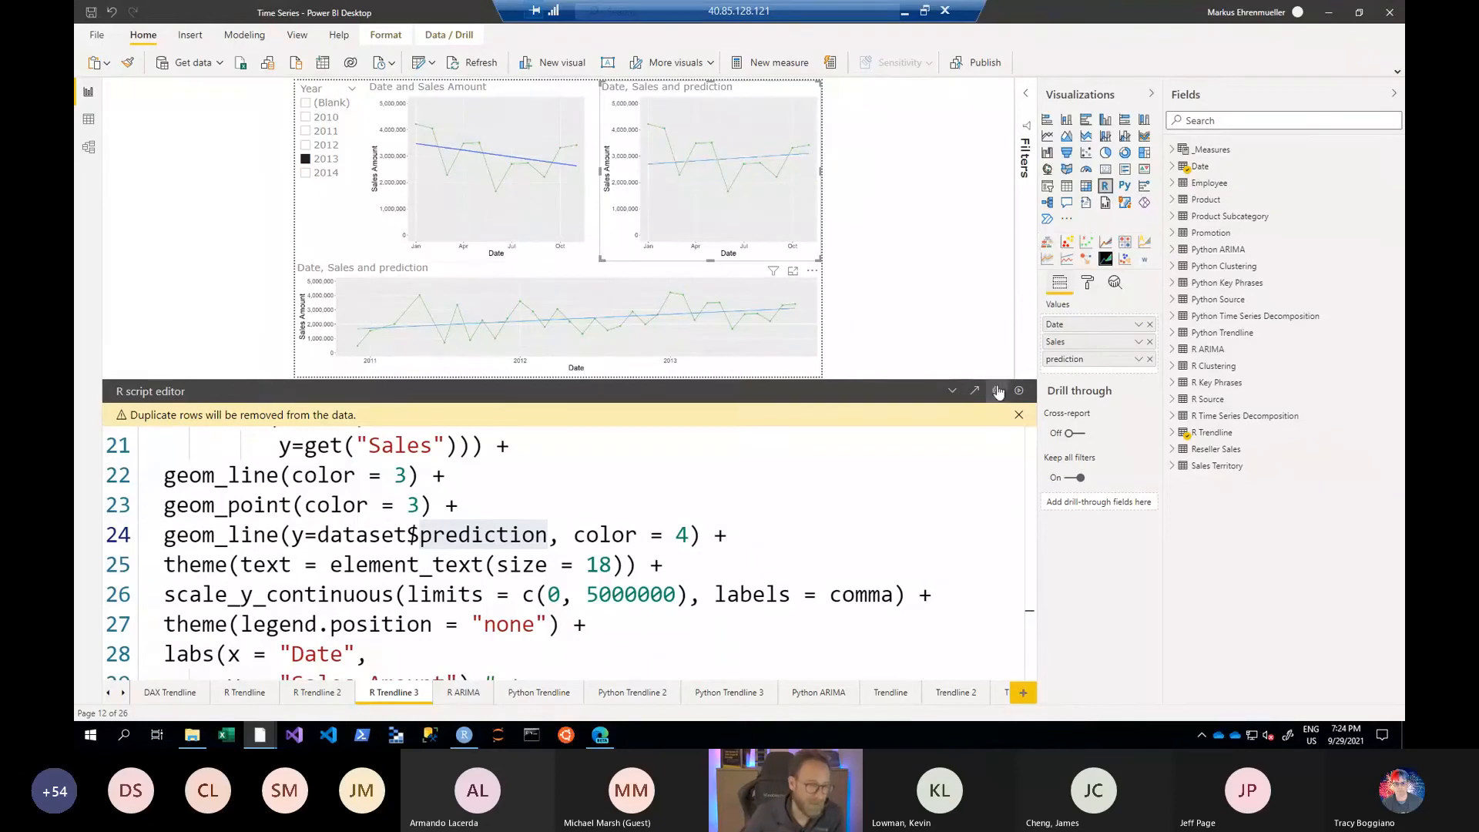
click(953, 392)
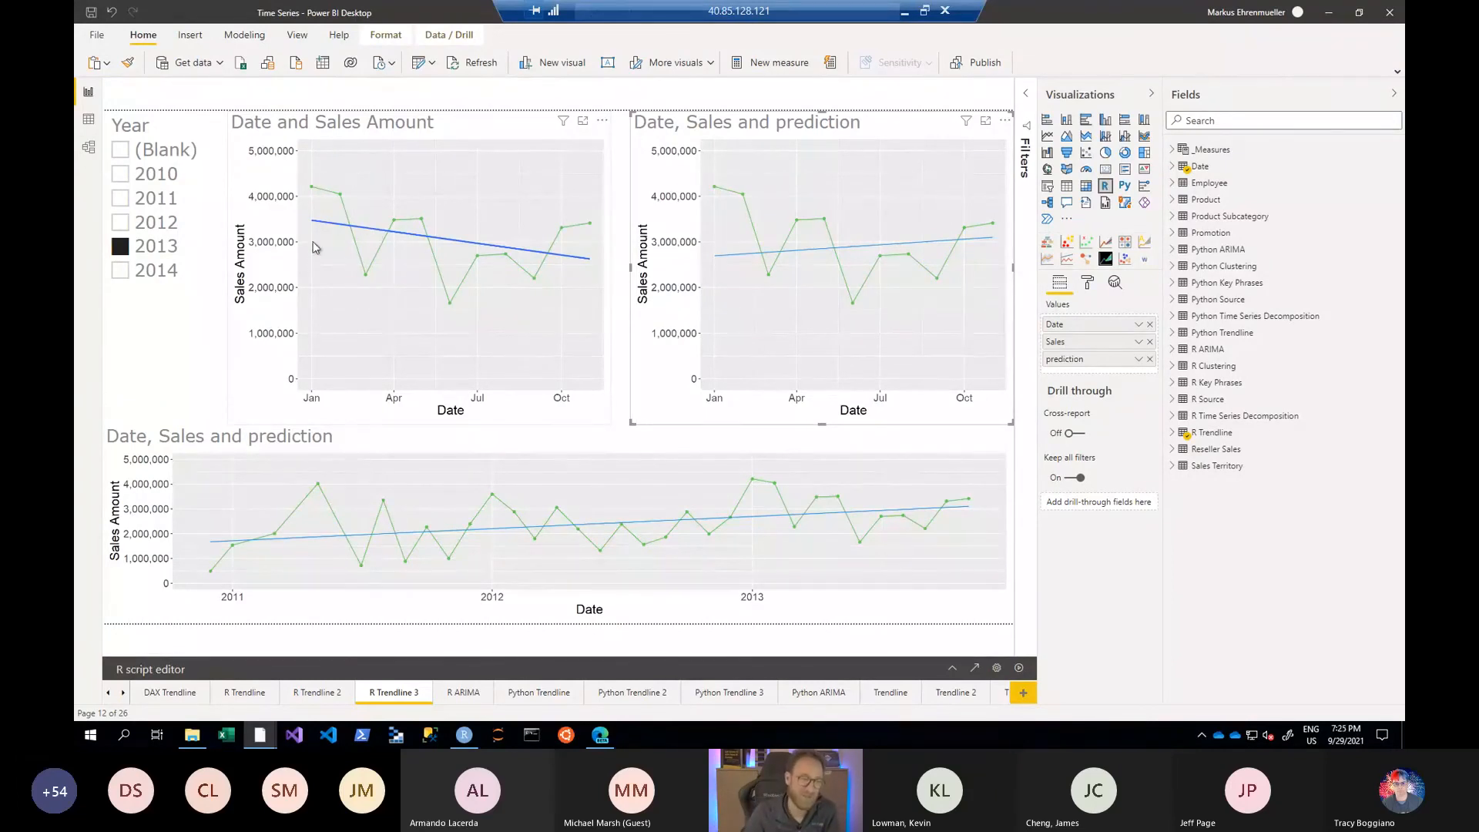
- Clear 2013 in the Year slicer to compare both trend lines across all years, and select 2013 again
click(121, 246)
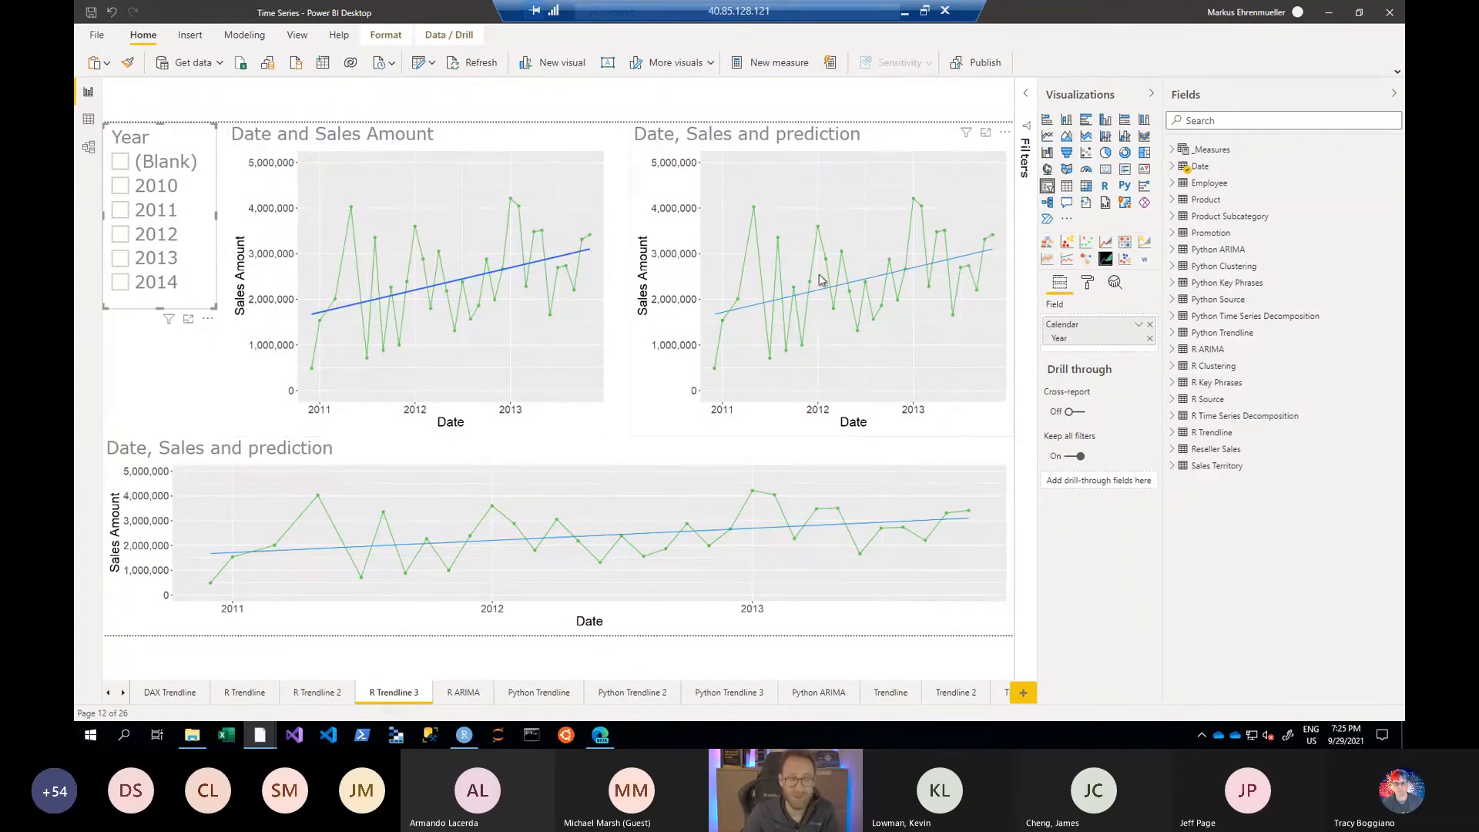
click(125, 262)
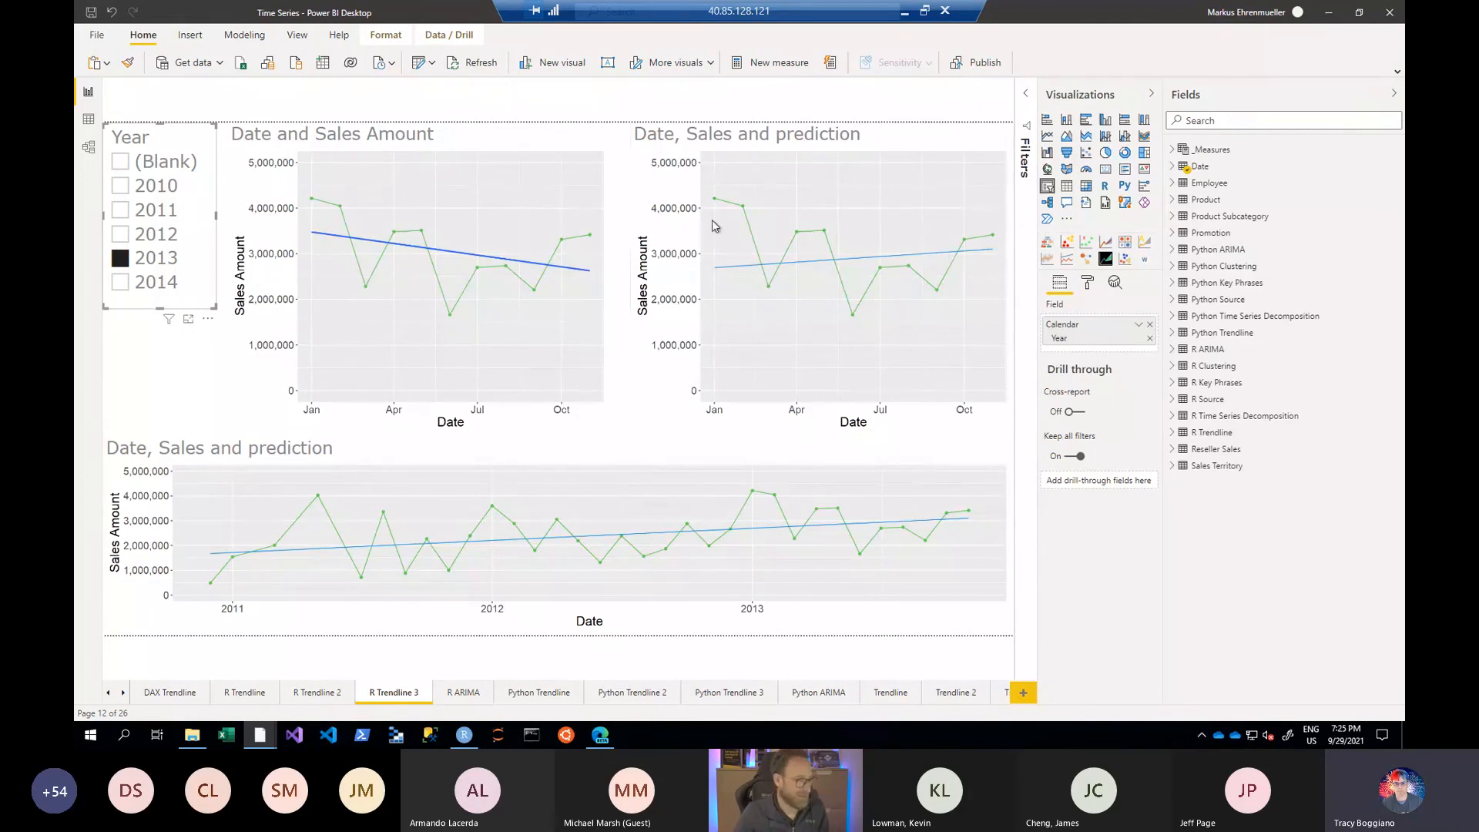
- Leave the remote Power BI session for the slide show and advance from Smart Features through the Questions & Answers slide to its documentation link
key(alt+Tab)
key(Escape)
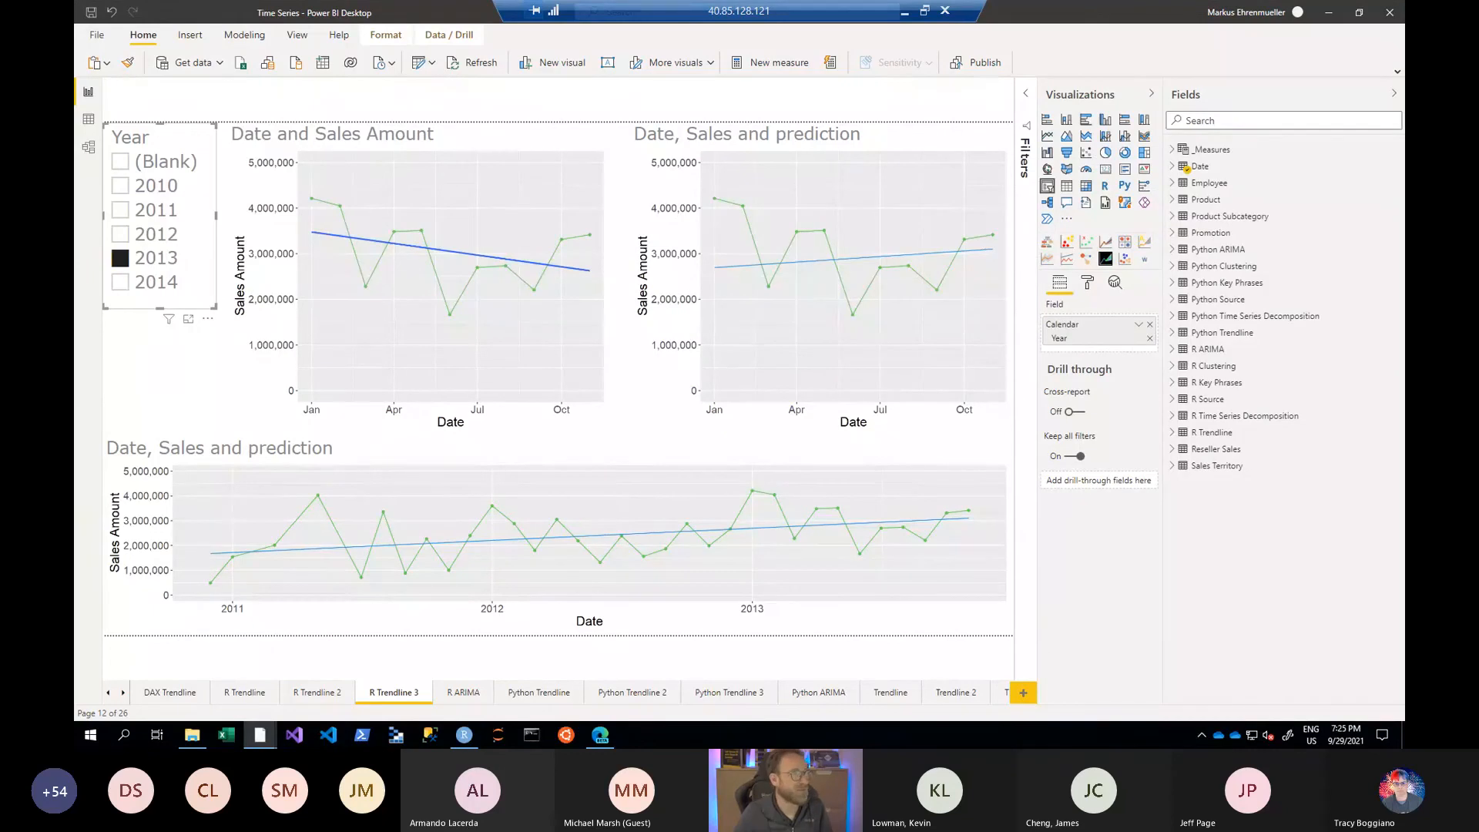
click(905, 10)
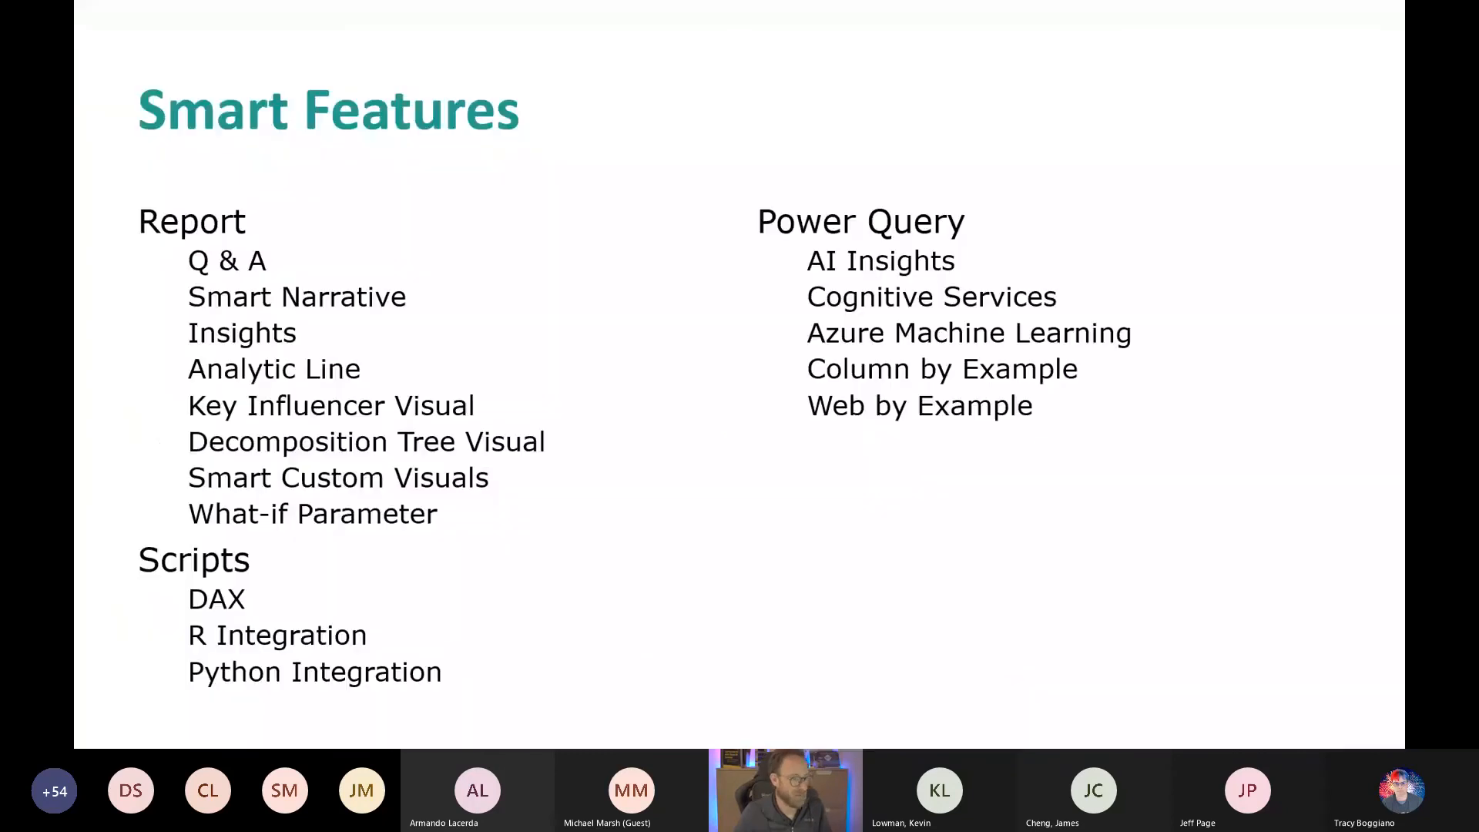
click(946, 311)
click(941, 308)
click(942, 308)
click(941, 308)
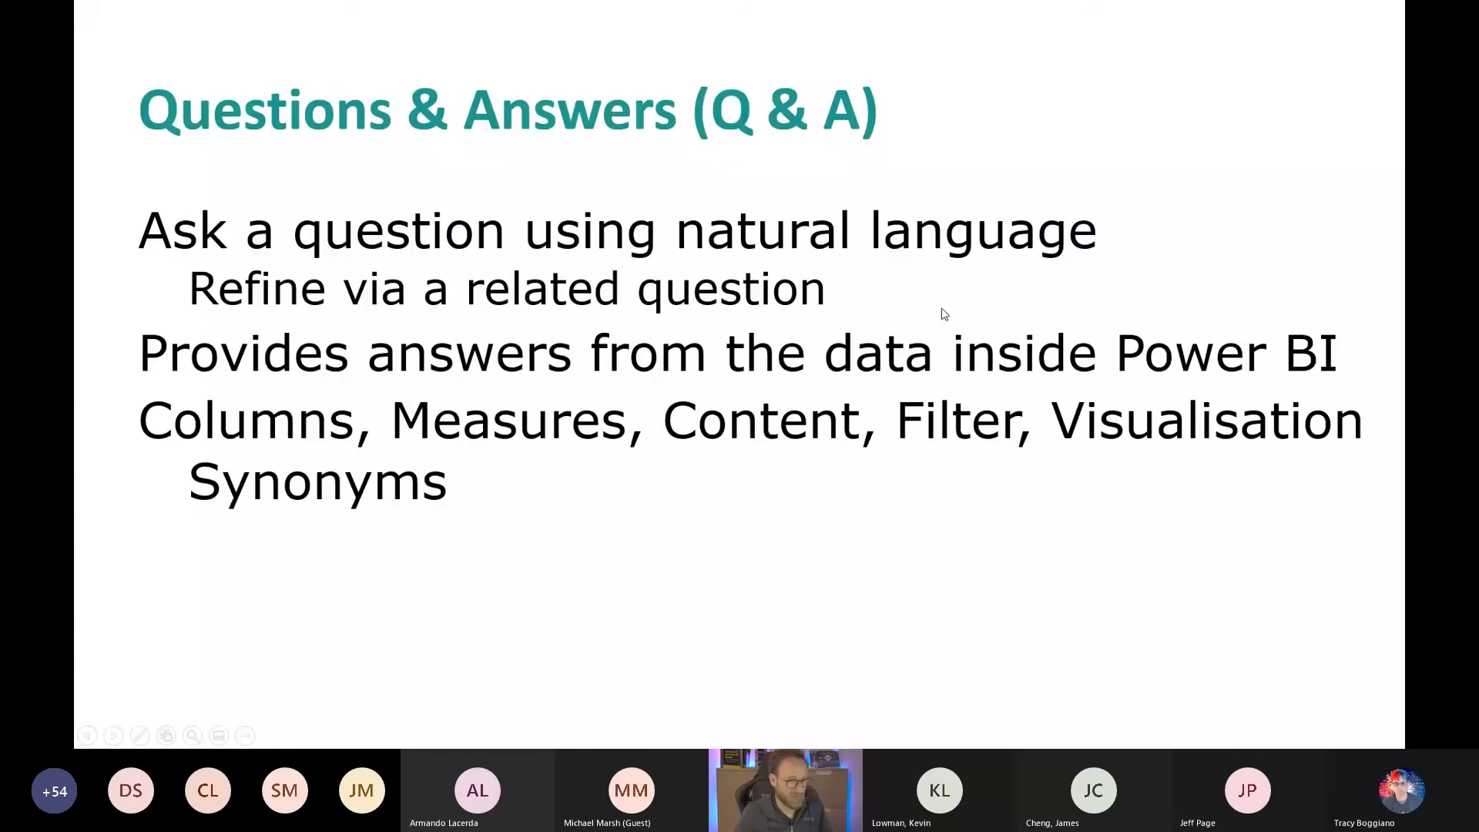
click(944, 314)
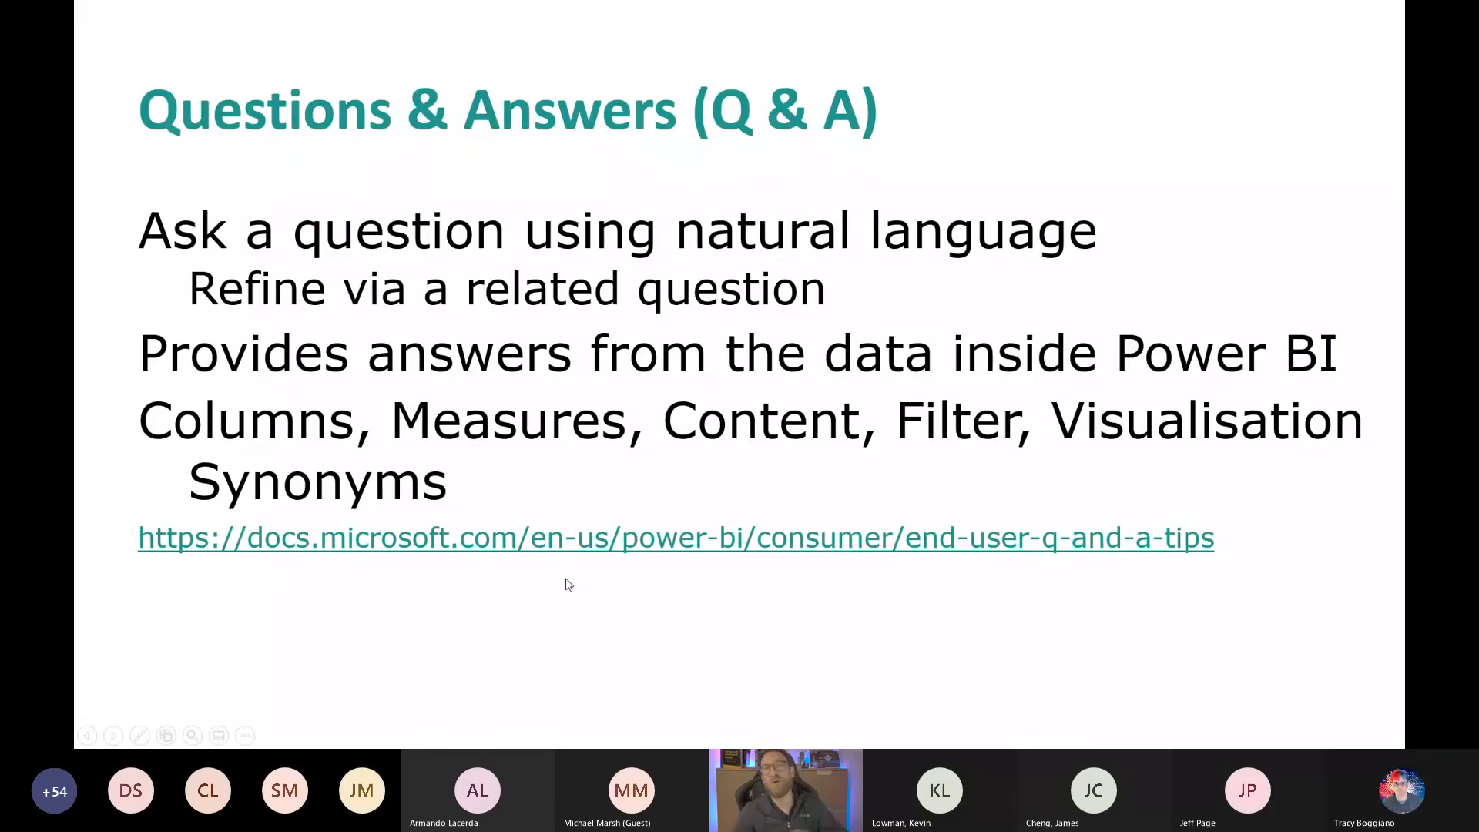